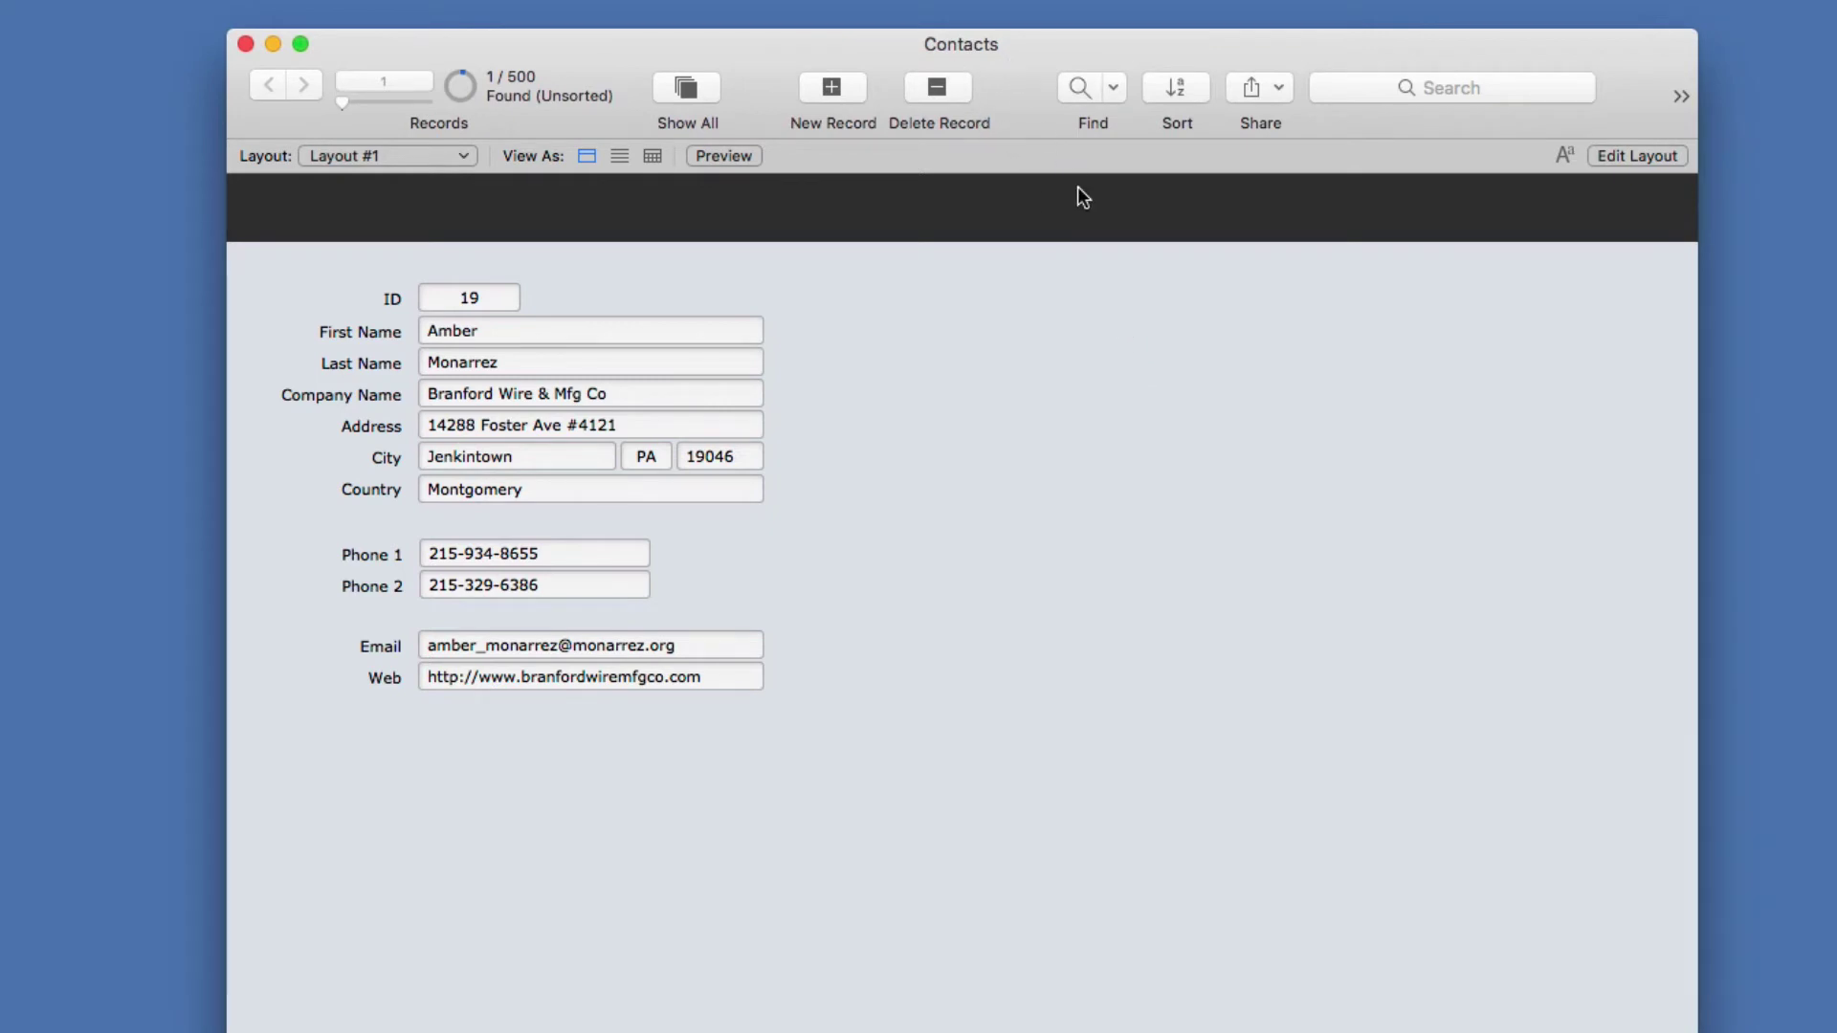
# - Review the Contacts table's fields and the relationships graph in the database manager
pyautogui.press('super+shift+d')
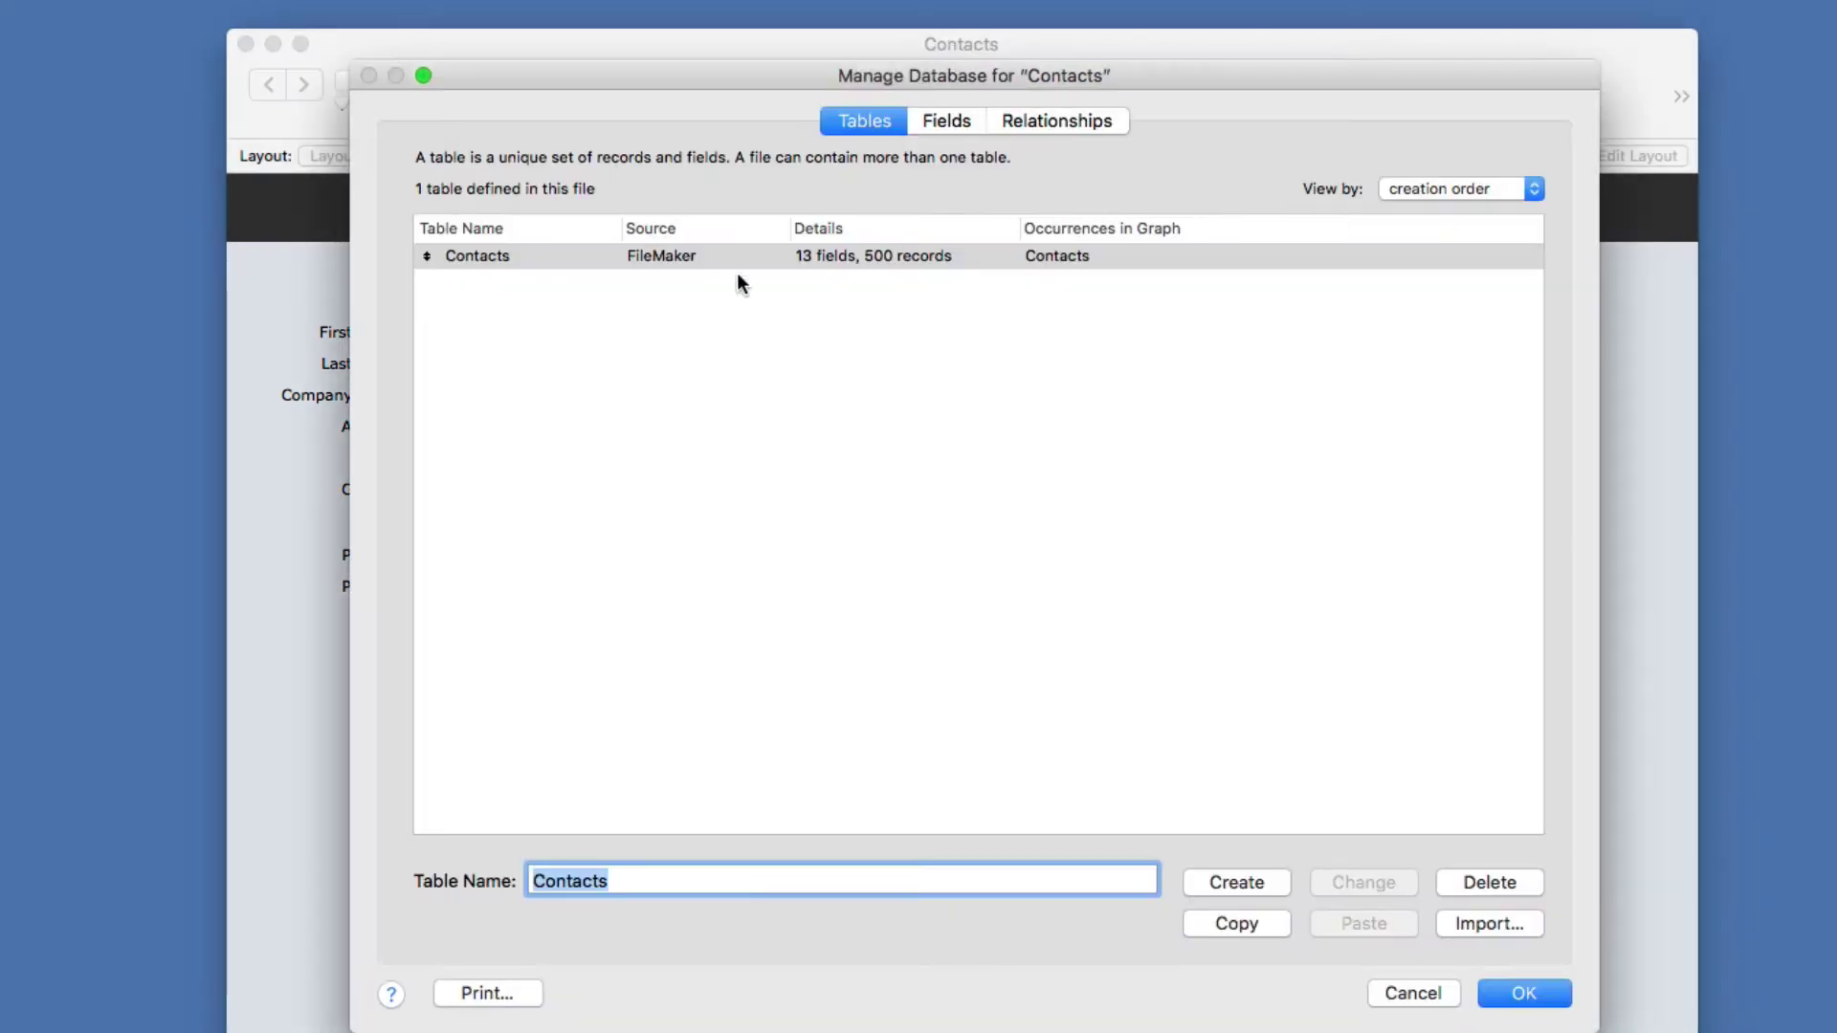
pyautogui.doubleClick(600, 260)
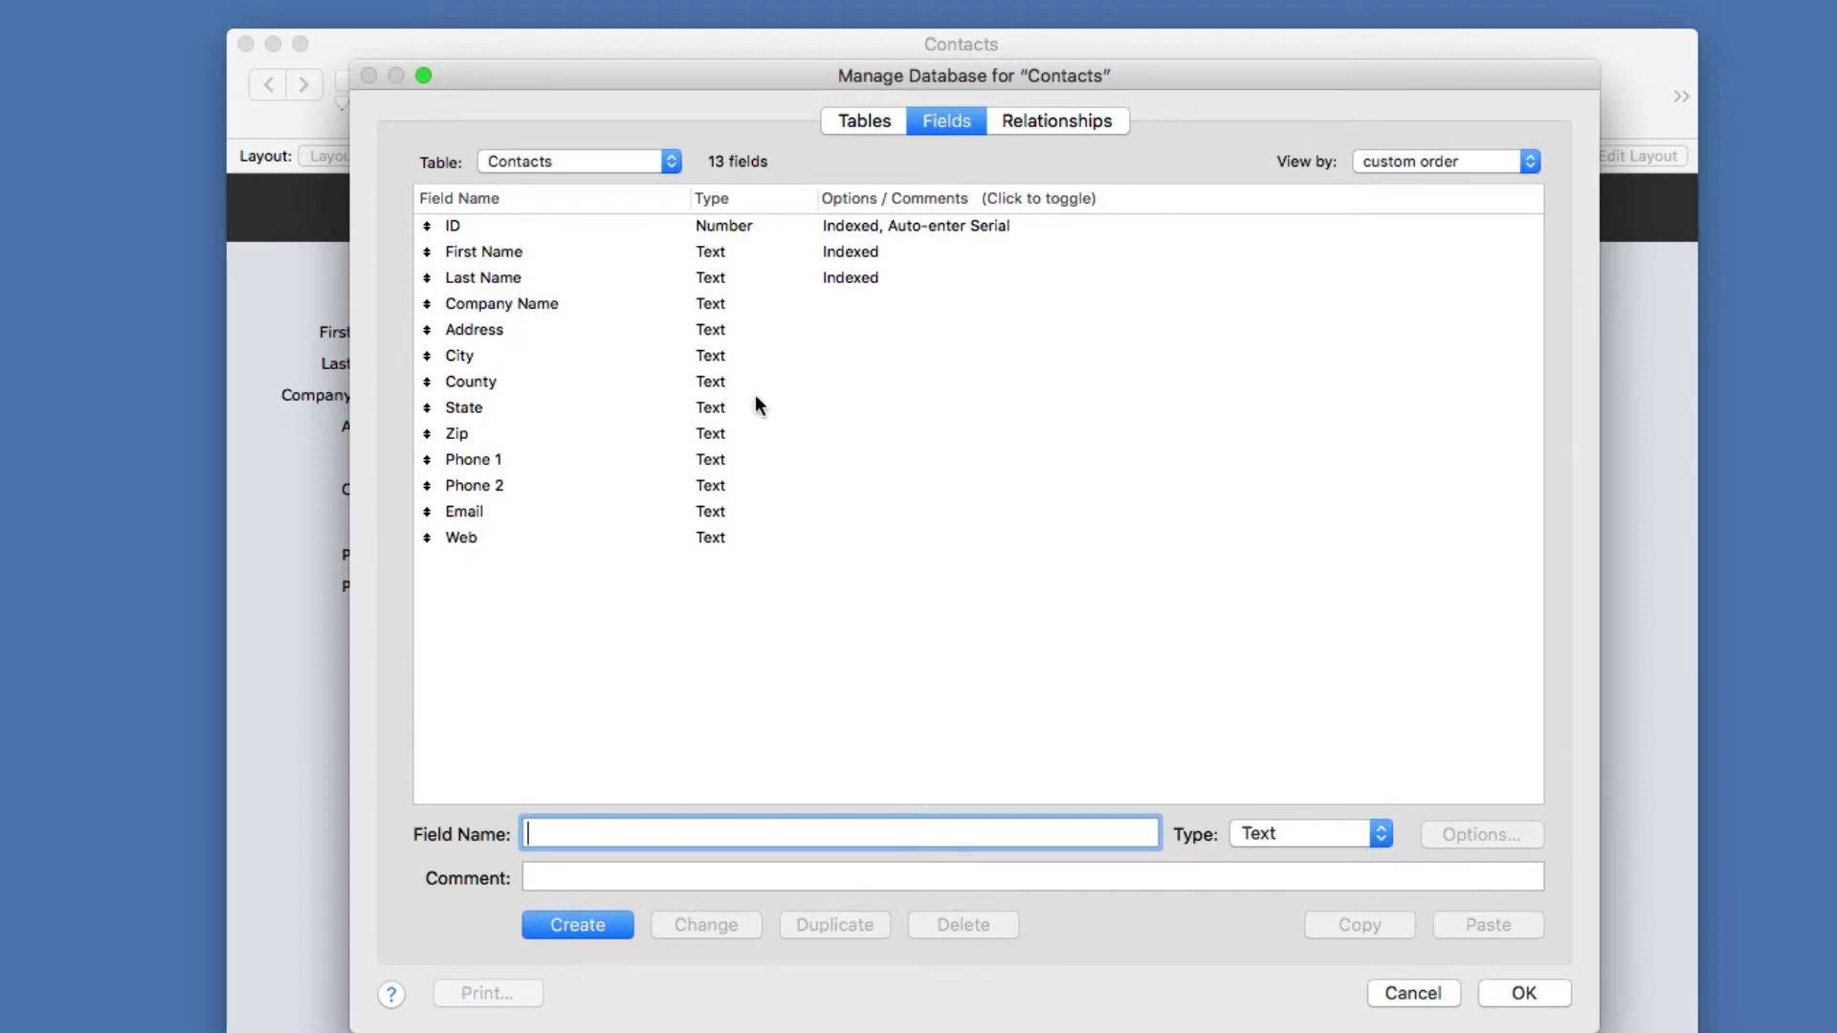
pyautogui.click(1078, 119)
pyautogui.click(861, 119)
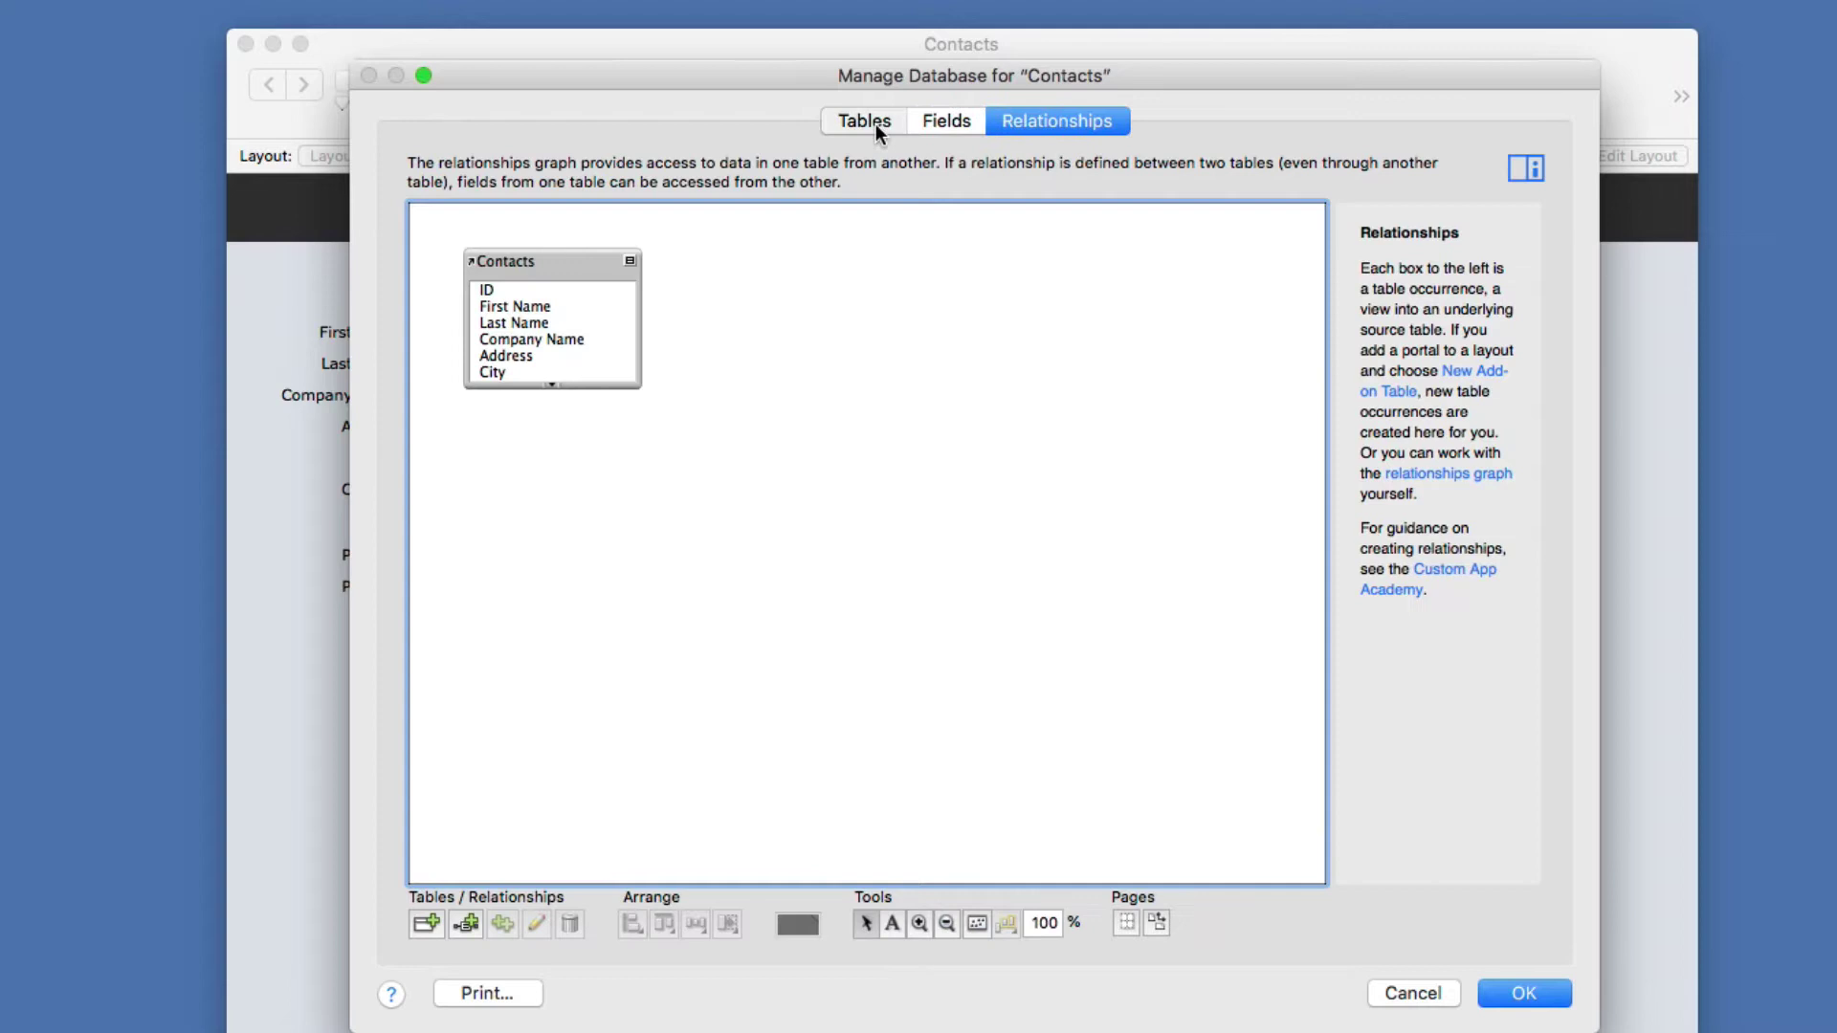
pyautogui.click(1541, 997)
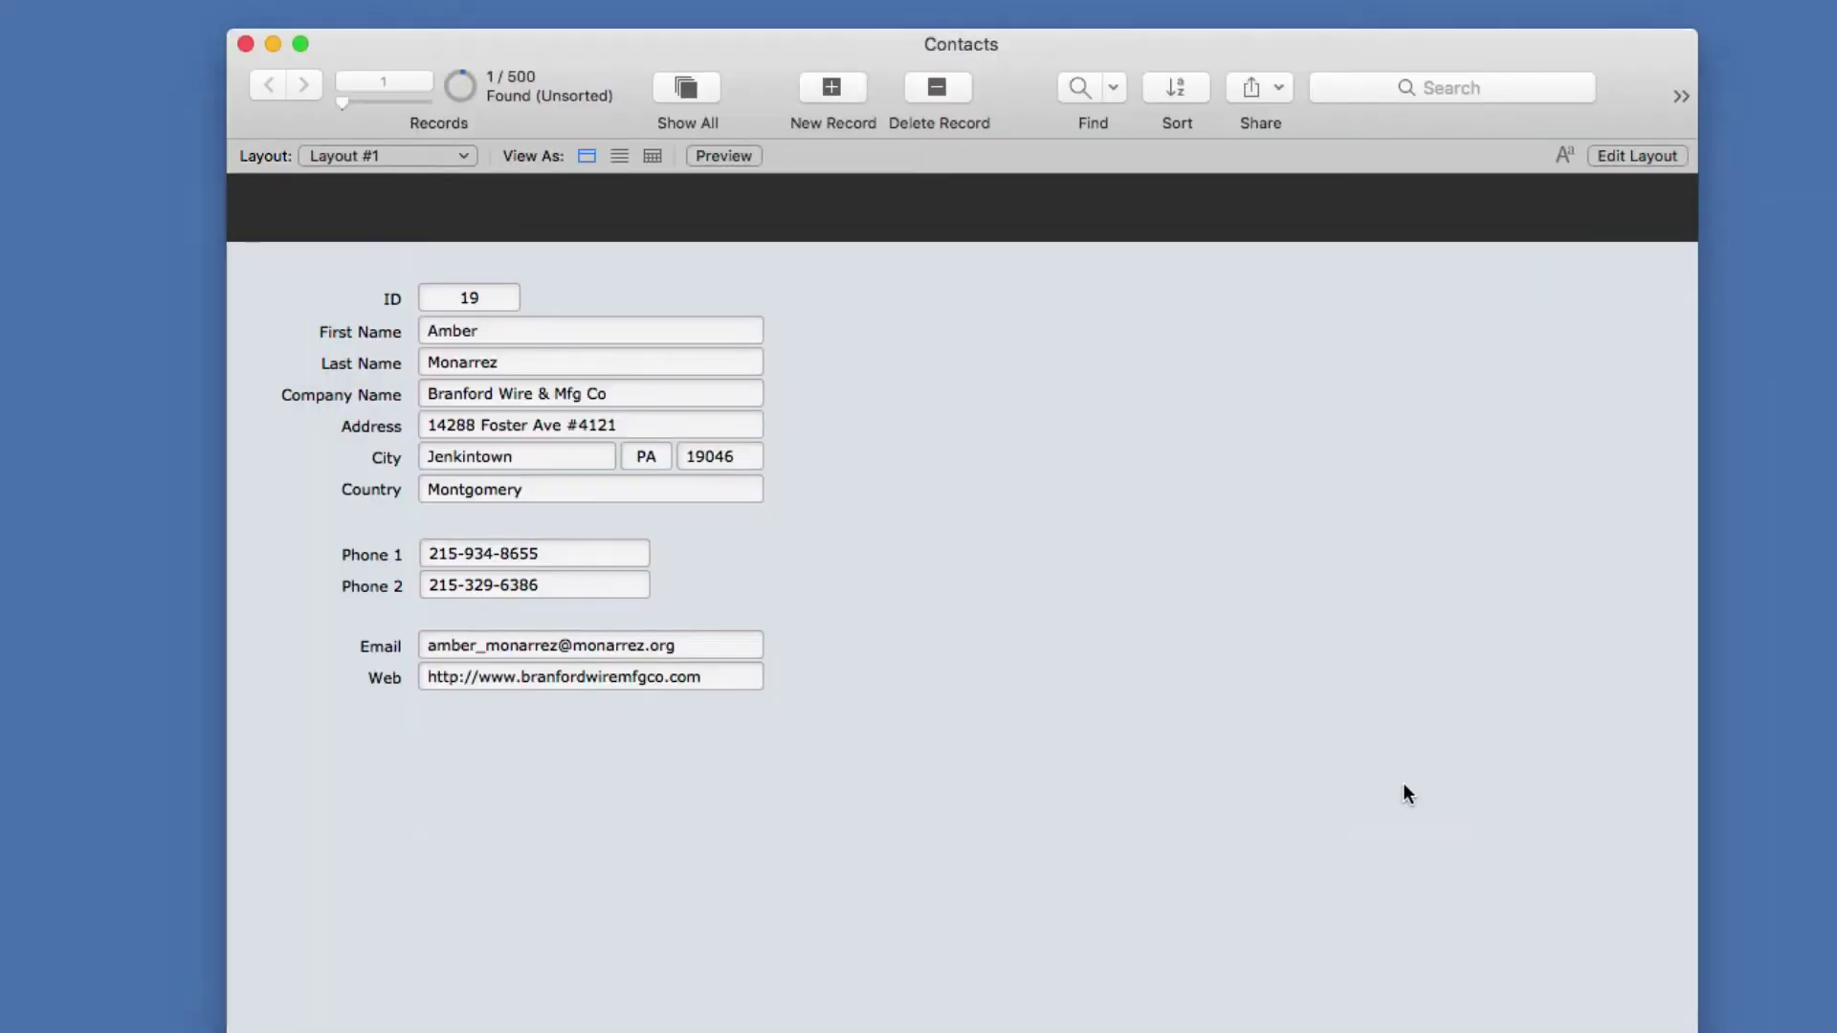
# - Glance at the scripts workspace and the empty value lists for Contacts
pyautogui.press('super+shift+s')
pyautogui.press('super+w')
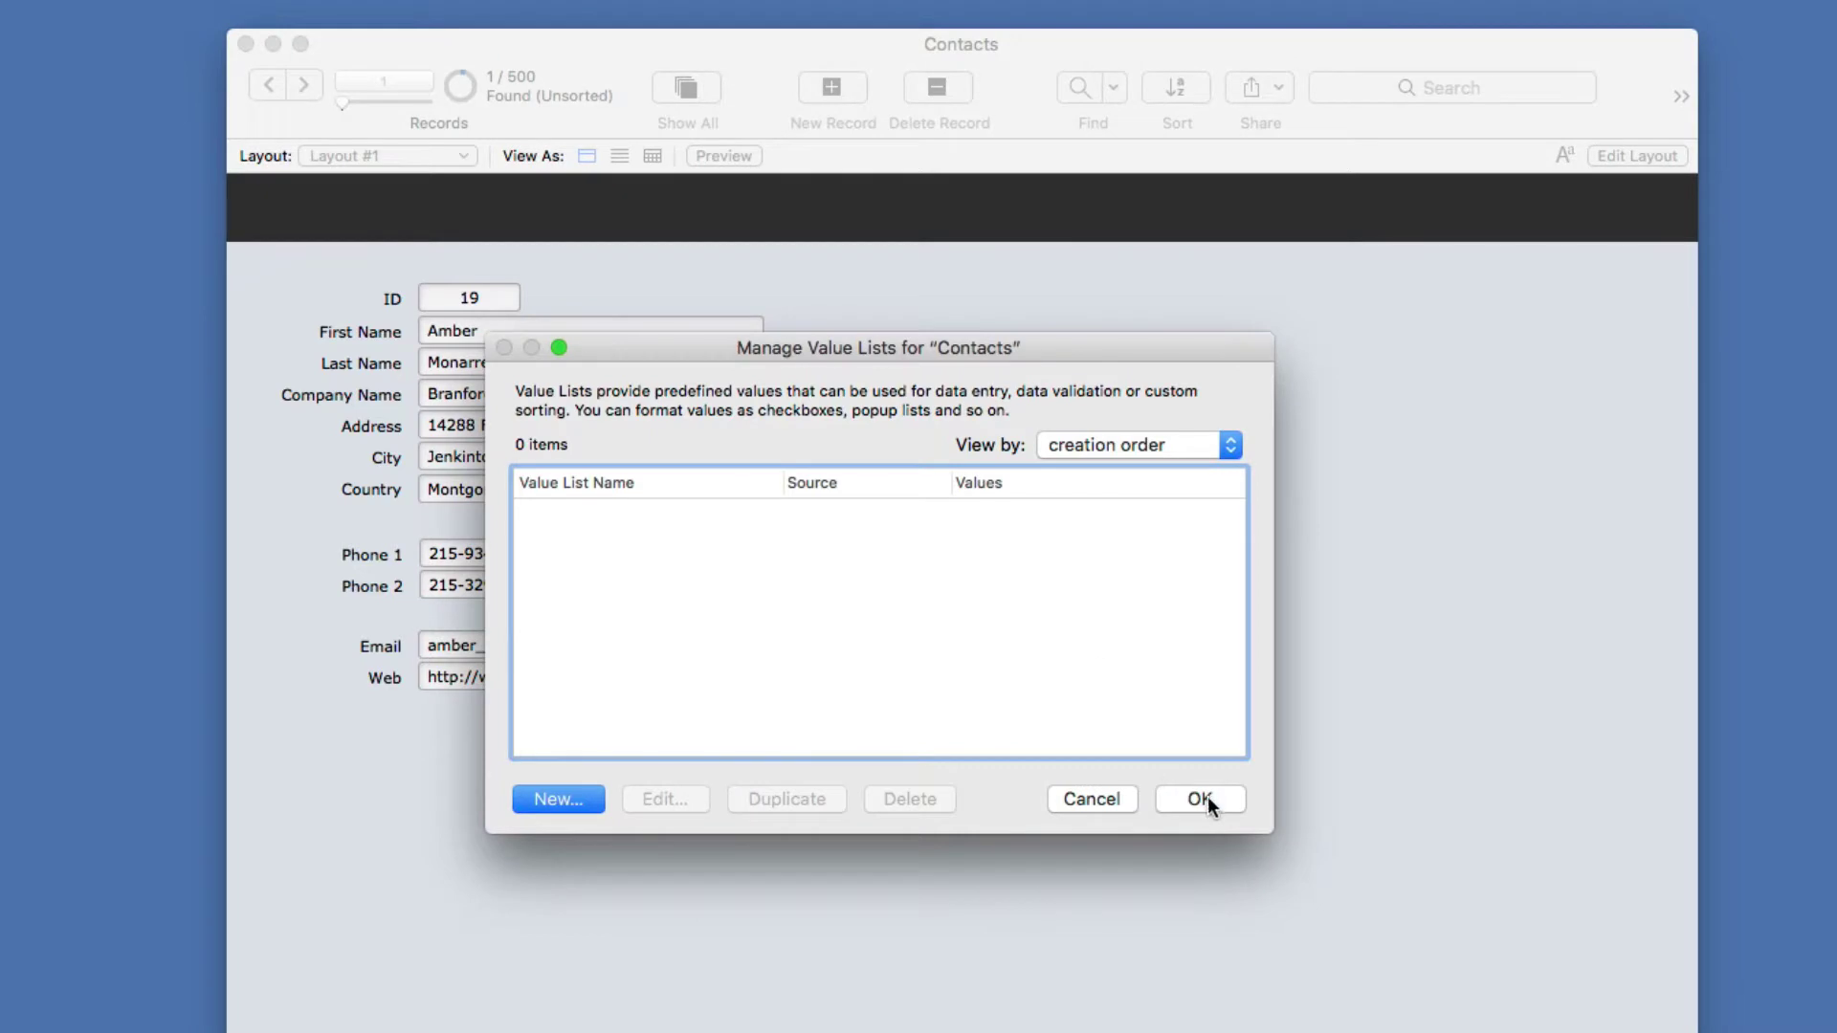
pyautogui.click(1207, 799)
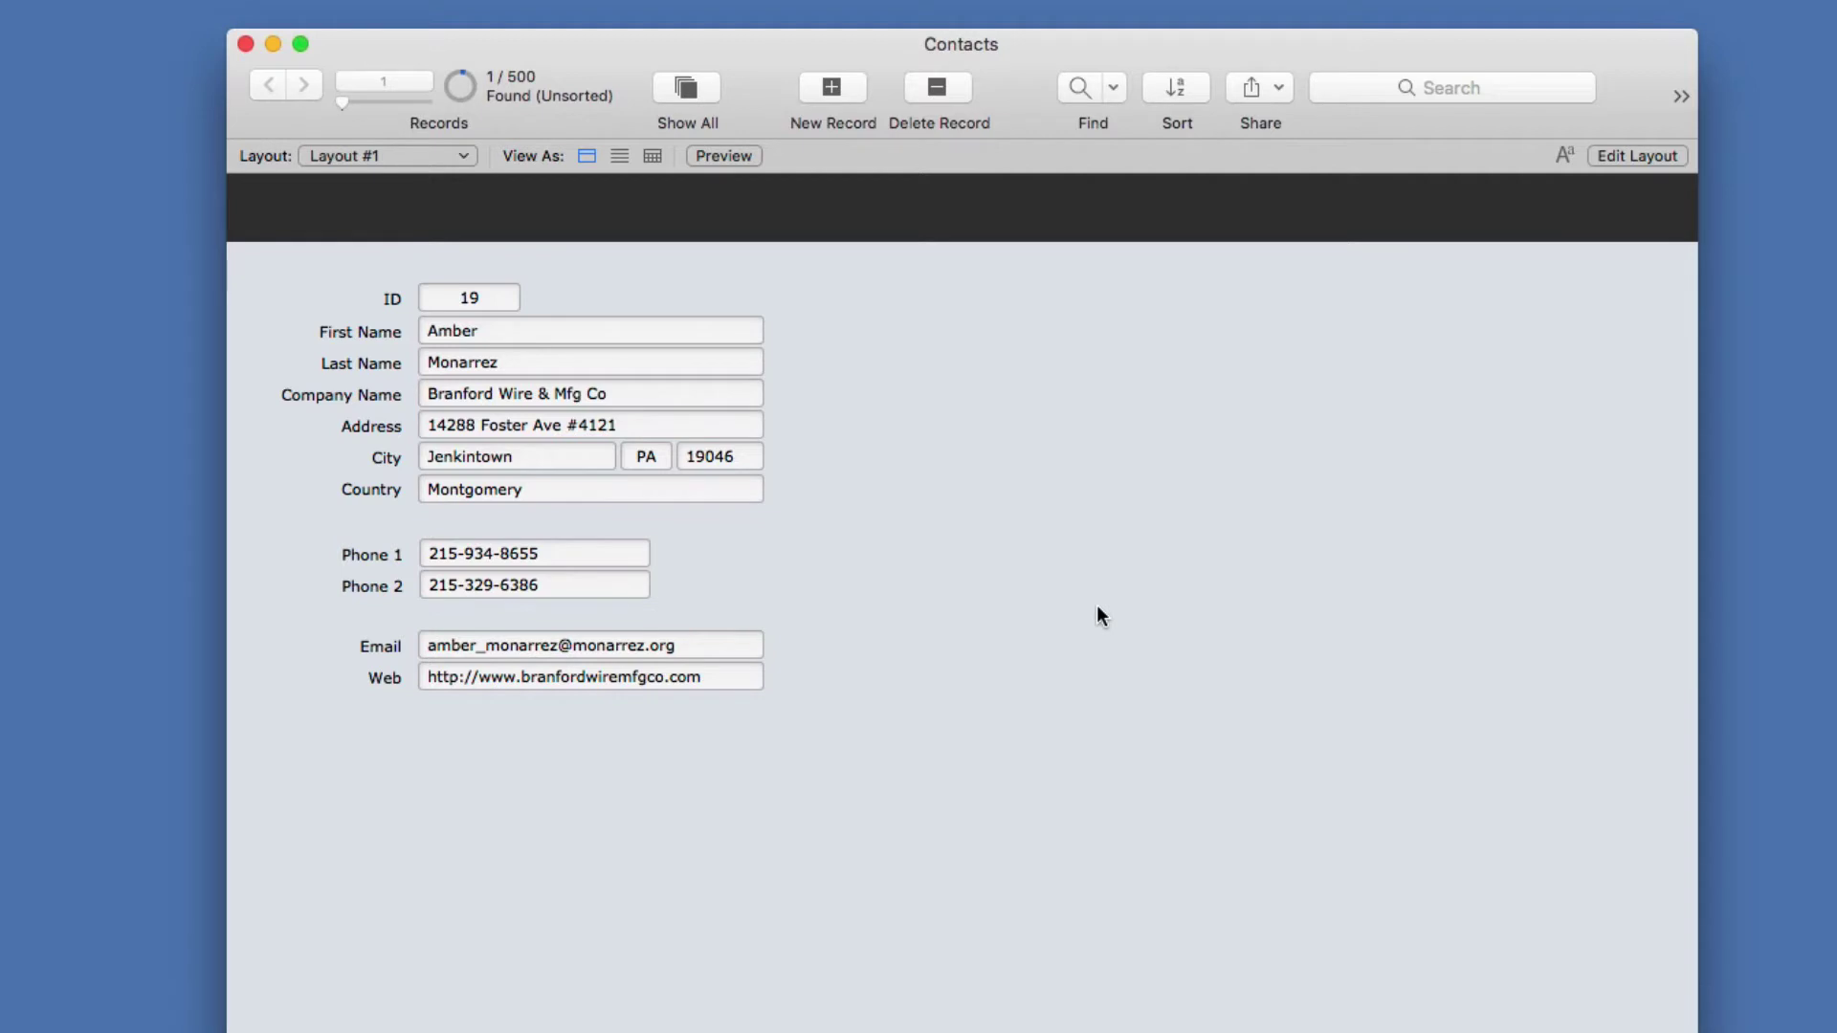
# - In Layout mode, draw a large portal right of the contact fields and list its record sources
pyautogui.press('super+l')
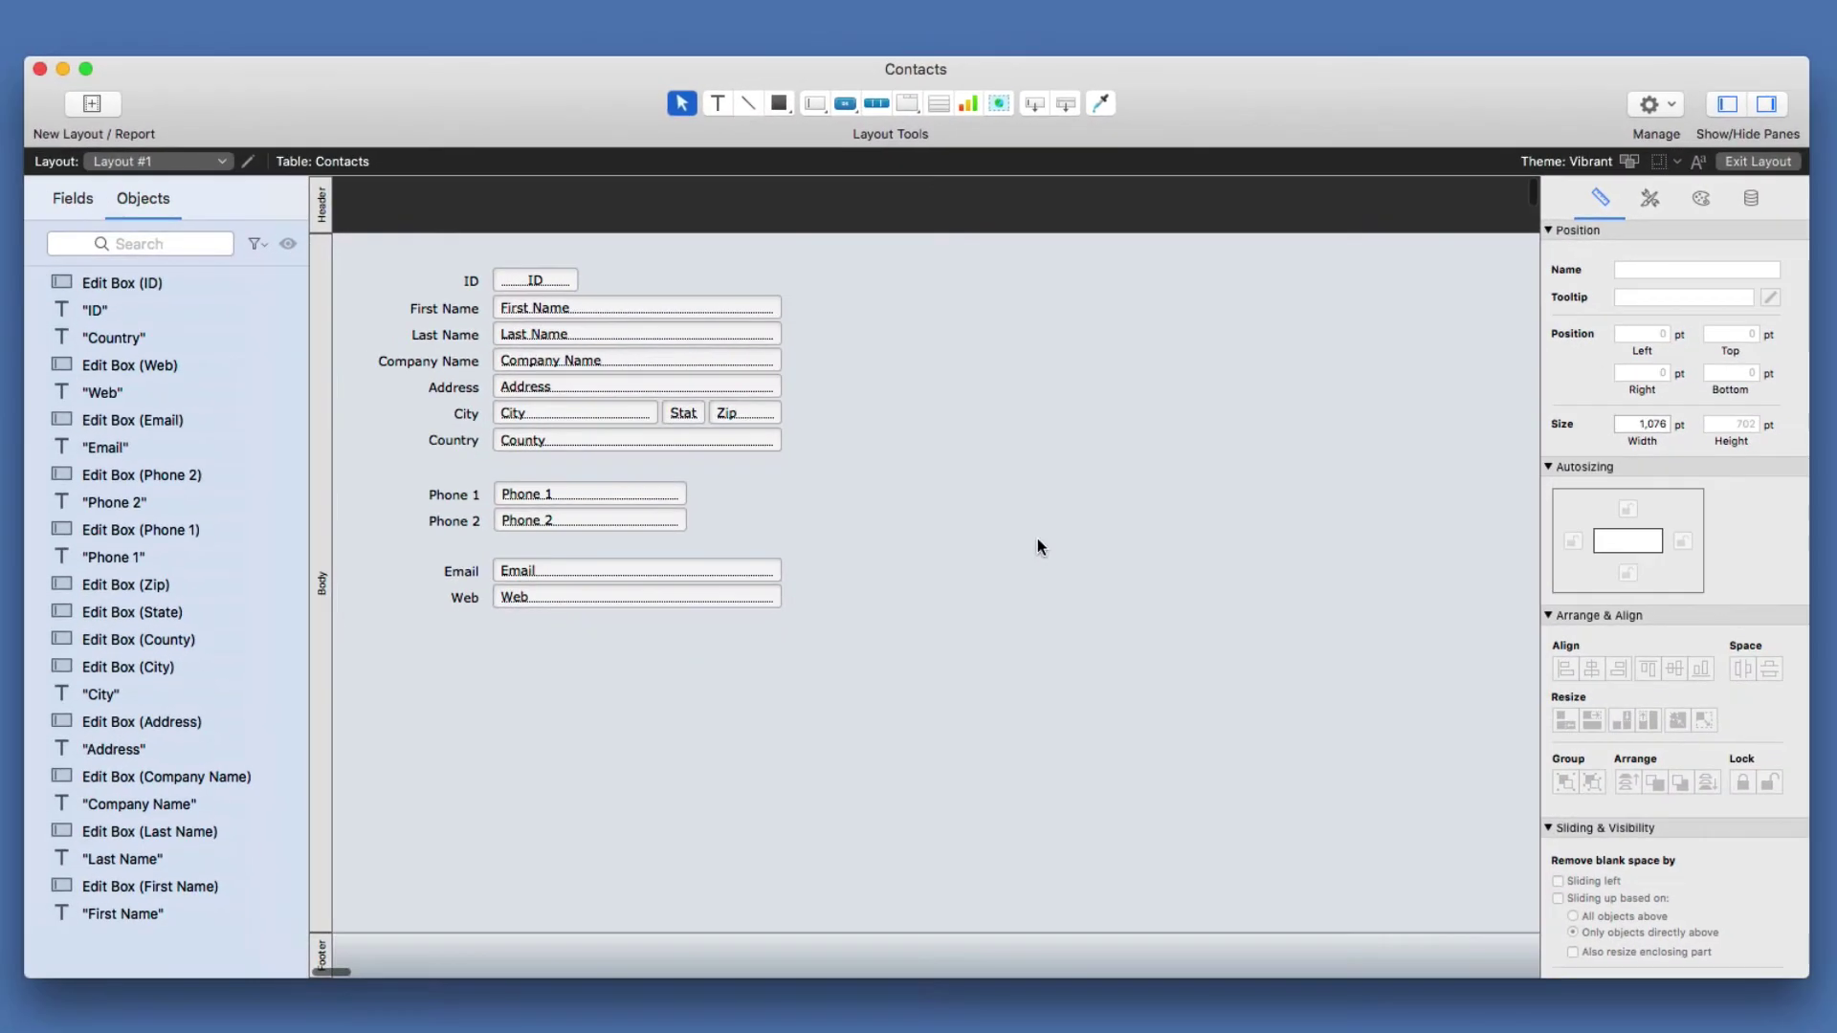
pyautogui.click(932, 102)
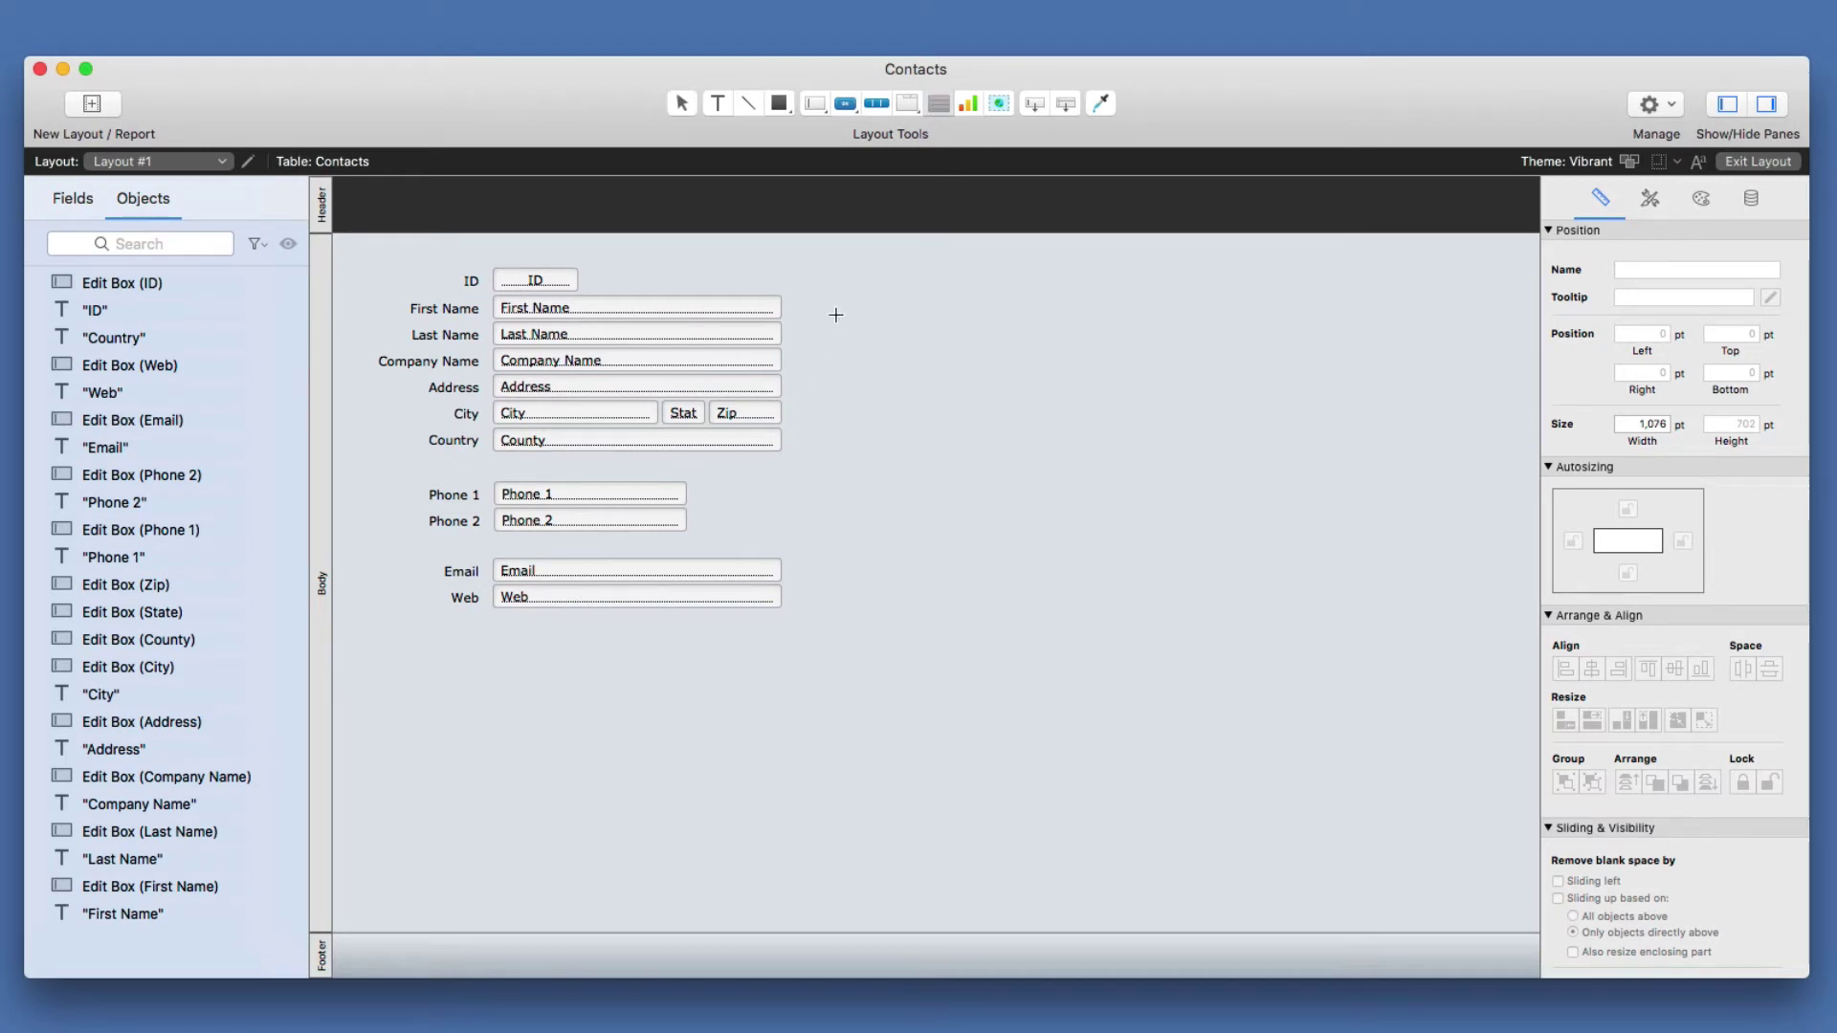
pyautogui.moveTo(827, 267); pyautogui.dragTo(1495, 747)
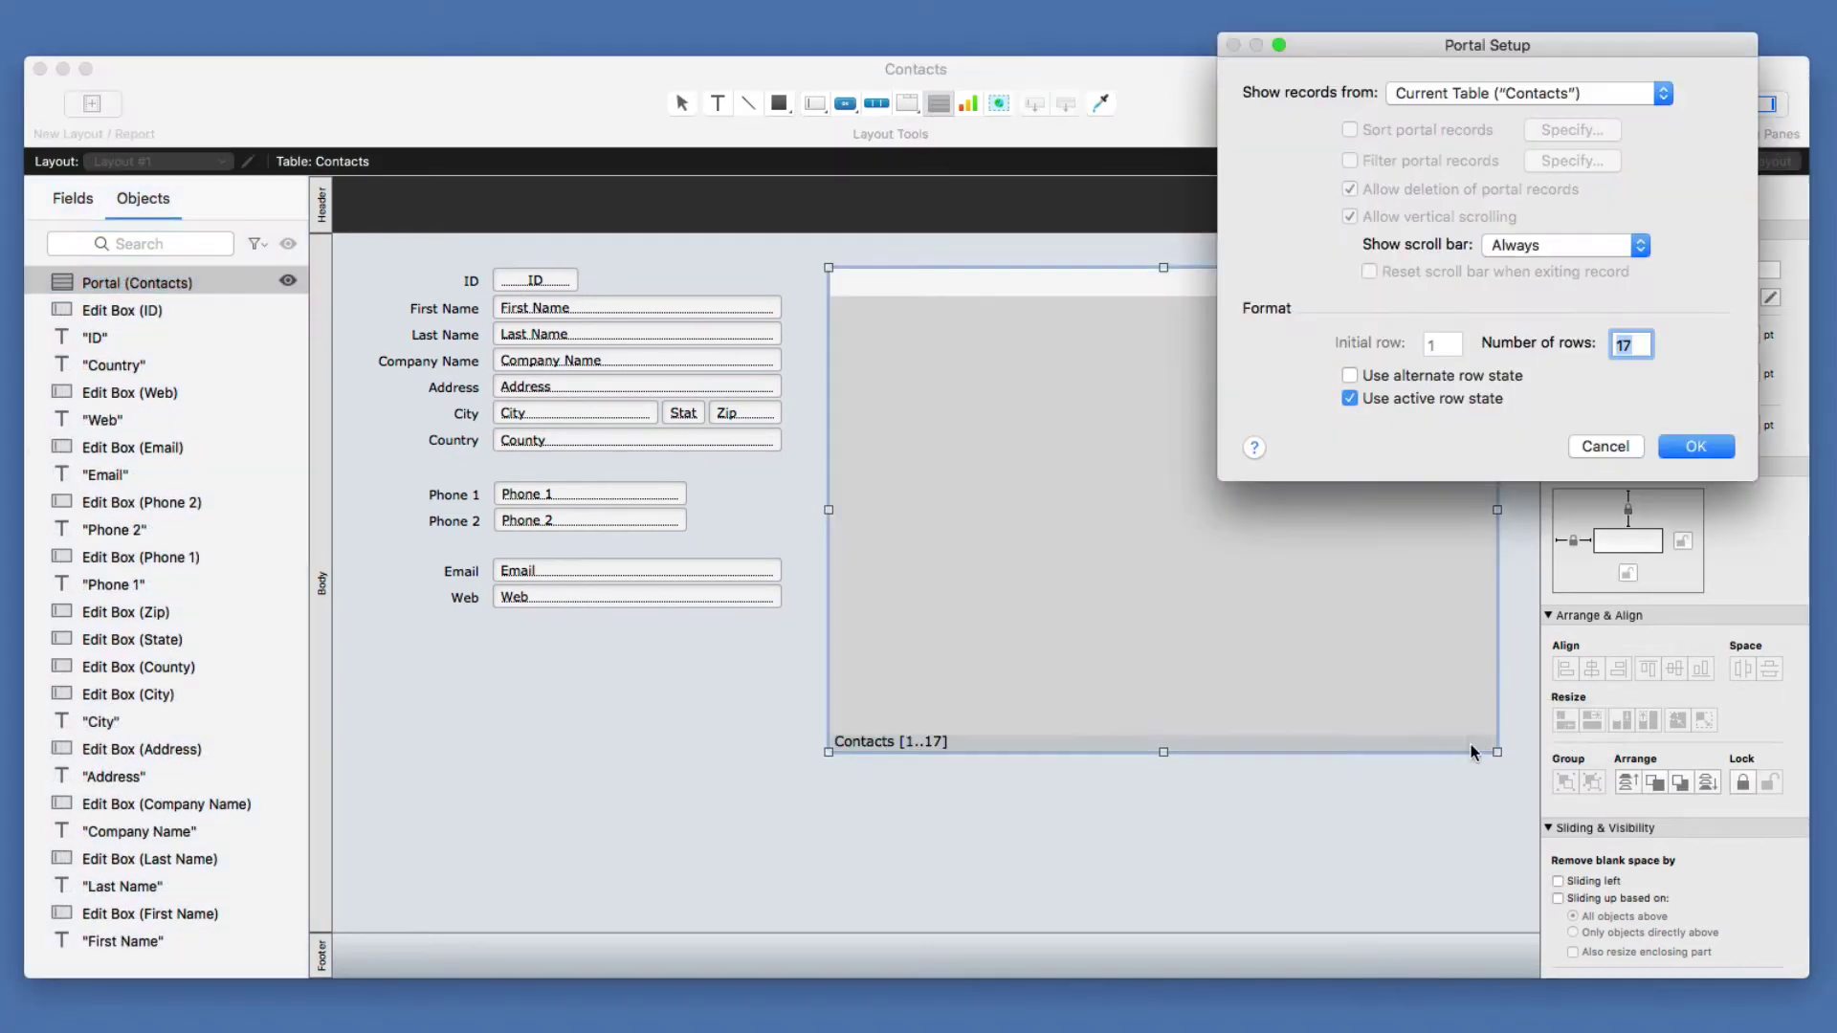
pyautogui.click(1496, 92)
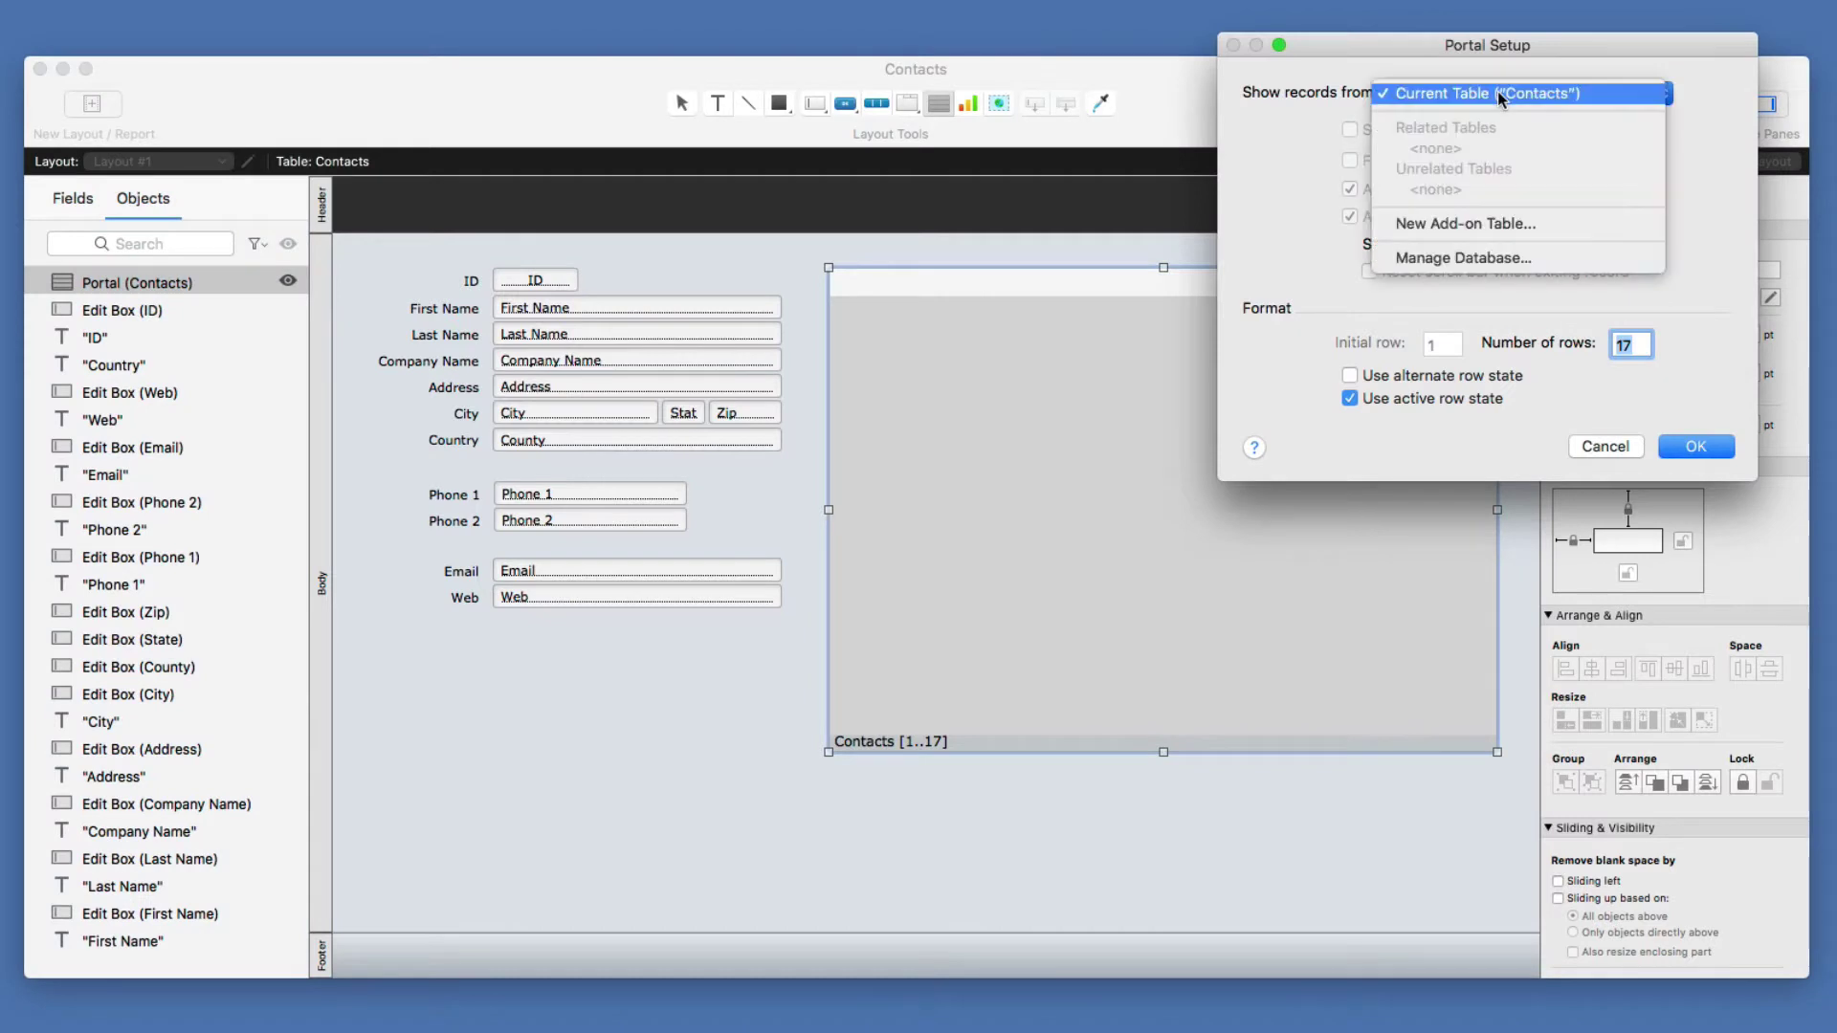
# - Start a new add-on table, preview Addresses and Attachments, then choose Action Items
pyautogui.click(1521, 227)
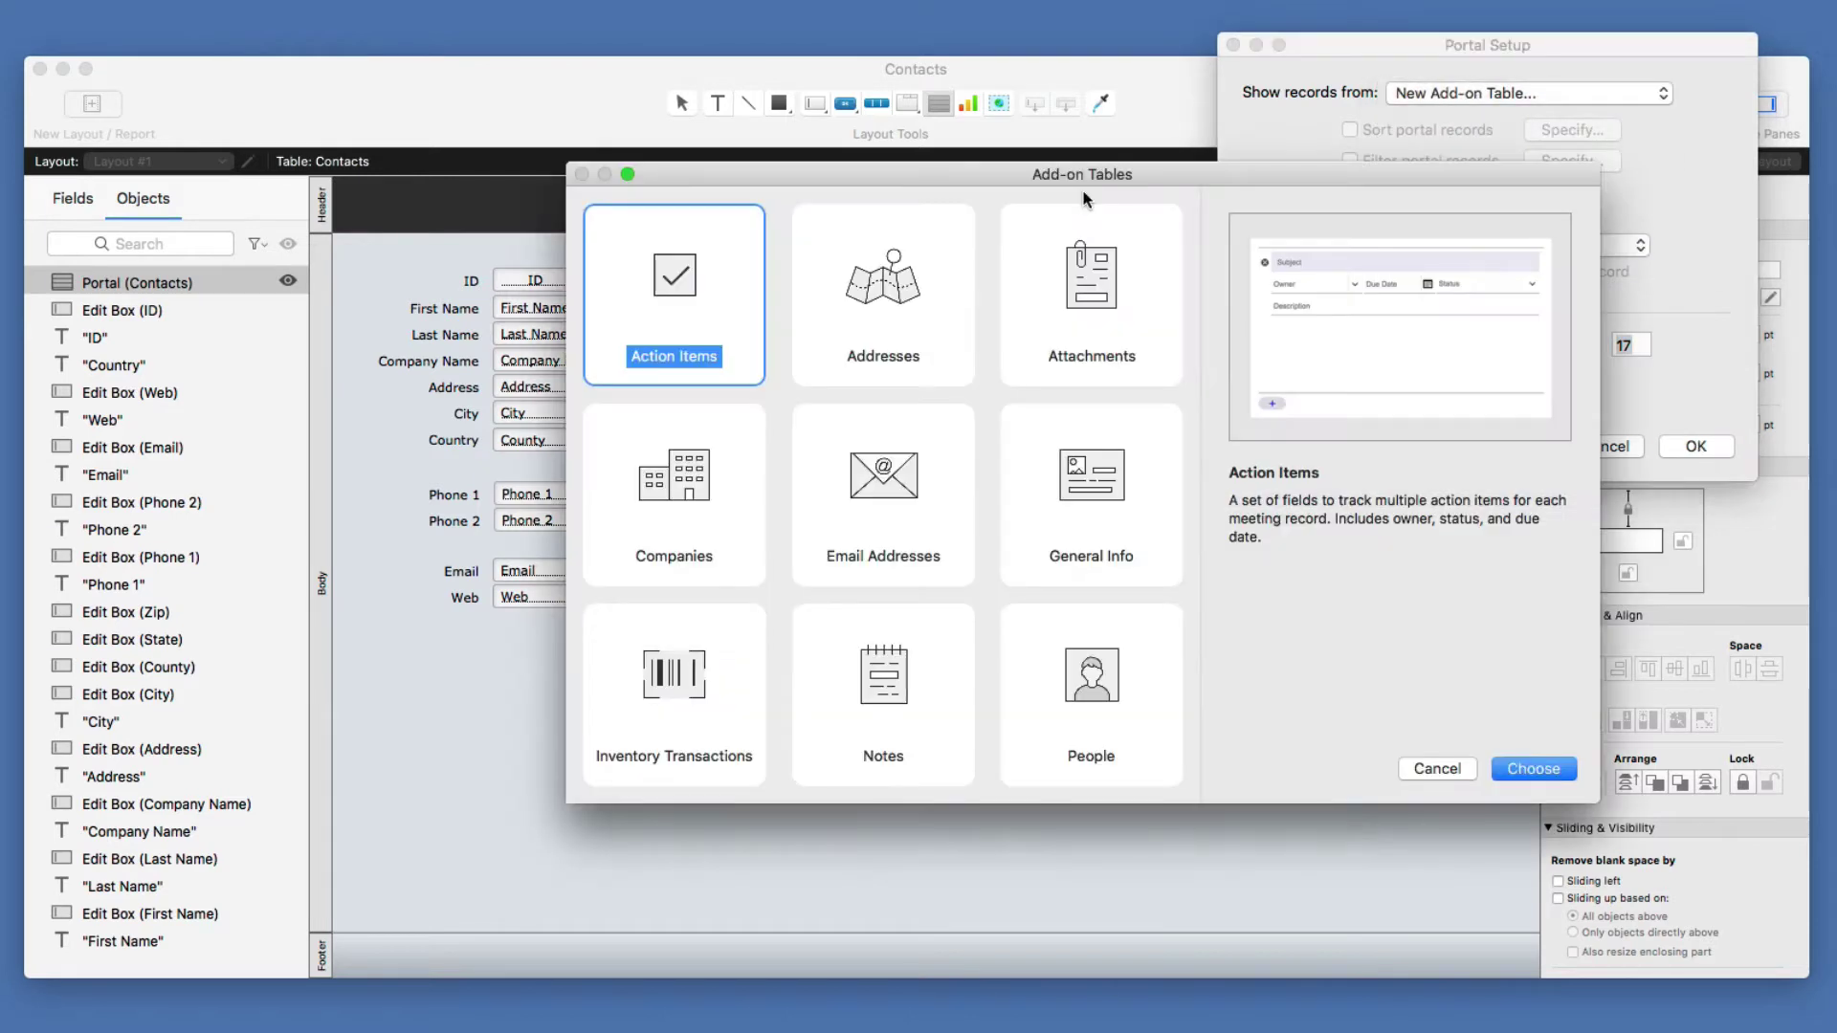
pyautogui.scroll(-5, 854, 491)
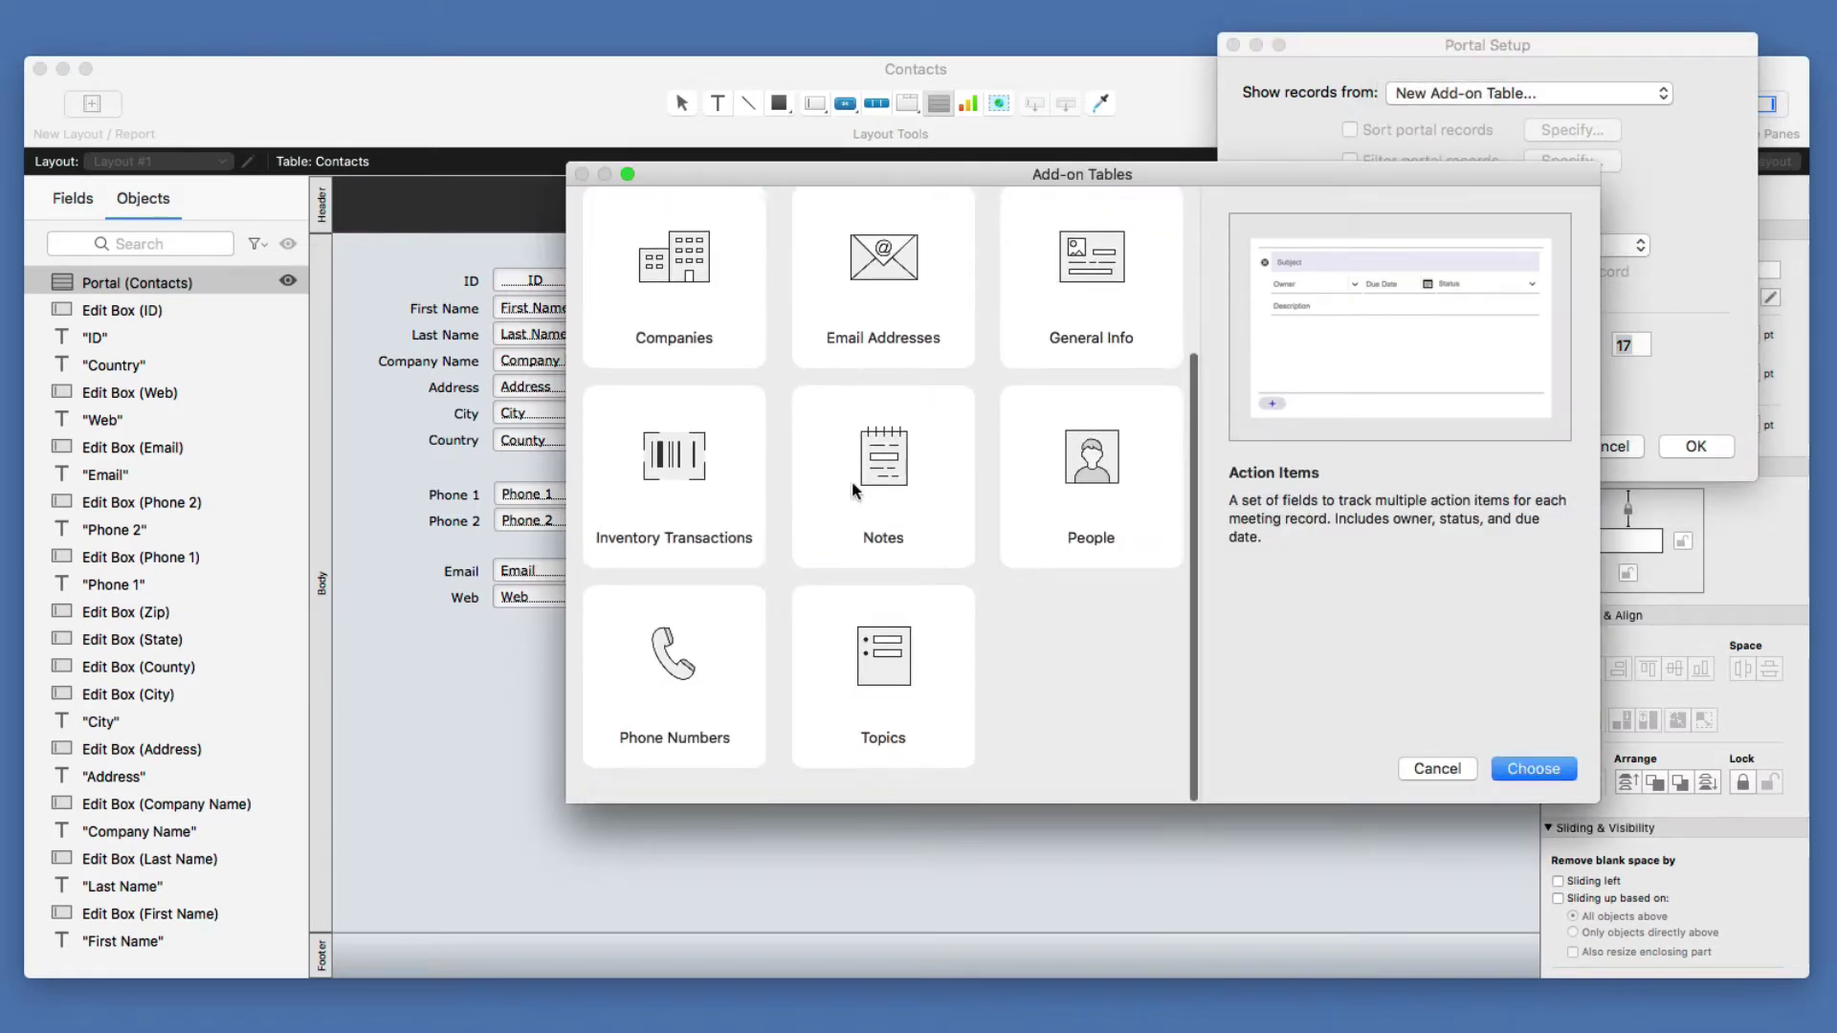
pyautogui.scroll(5, 966, 383)
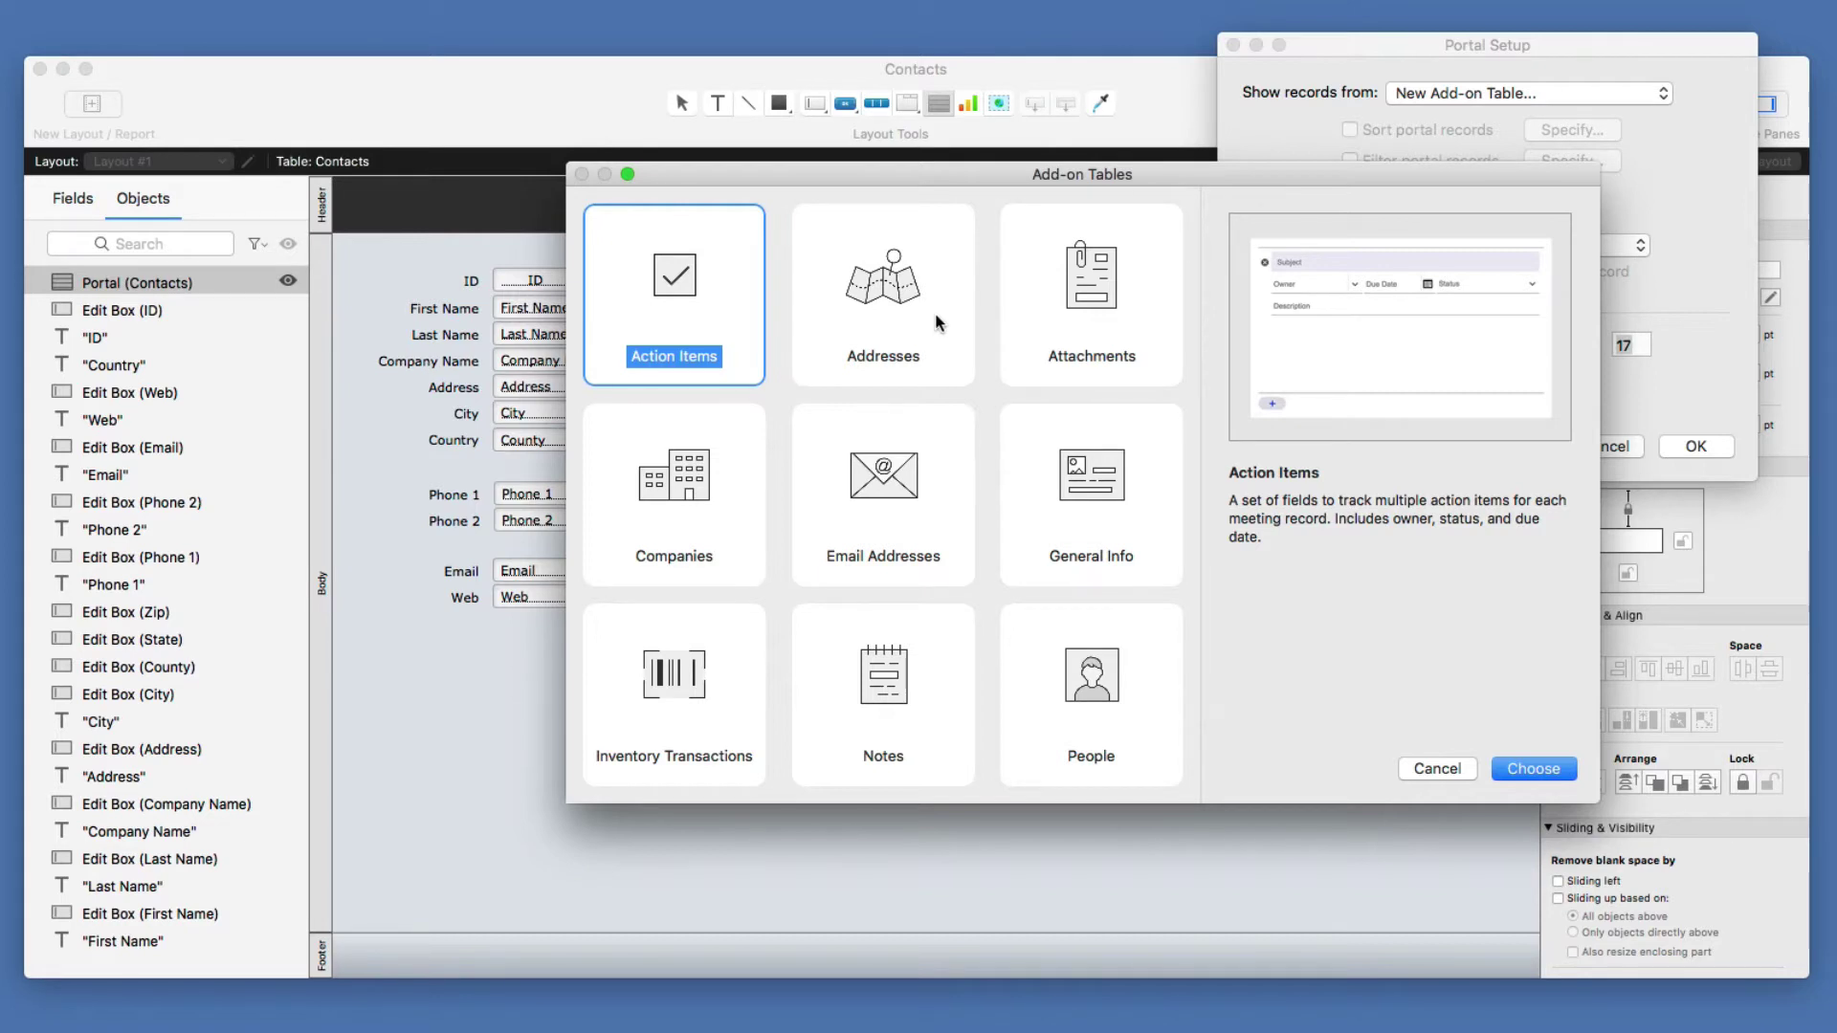
pyautogui.click(855, 295)
pyautogui.click(1091, 312)
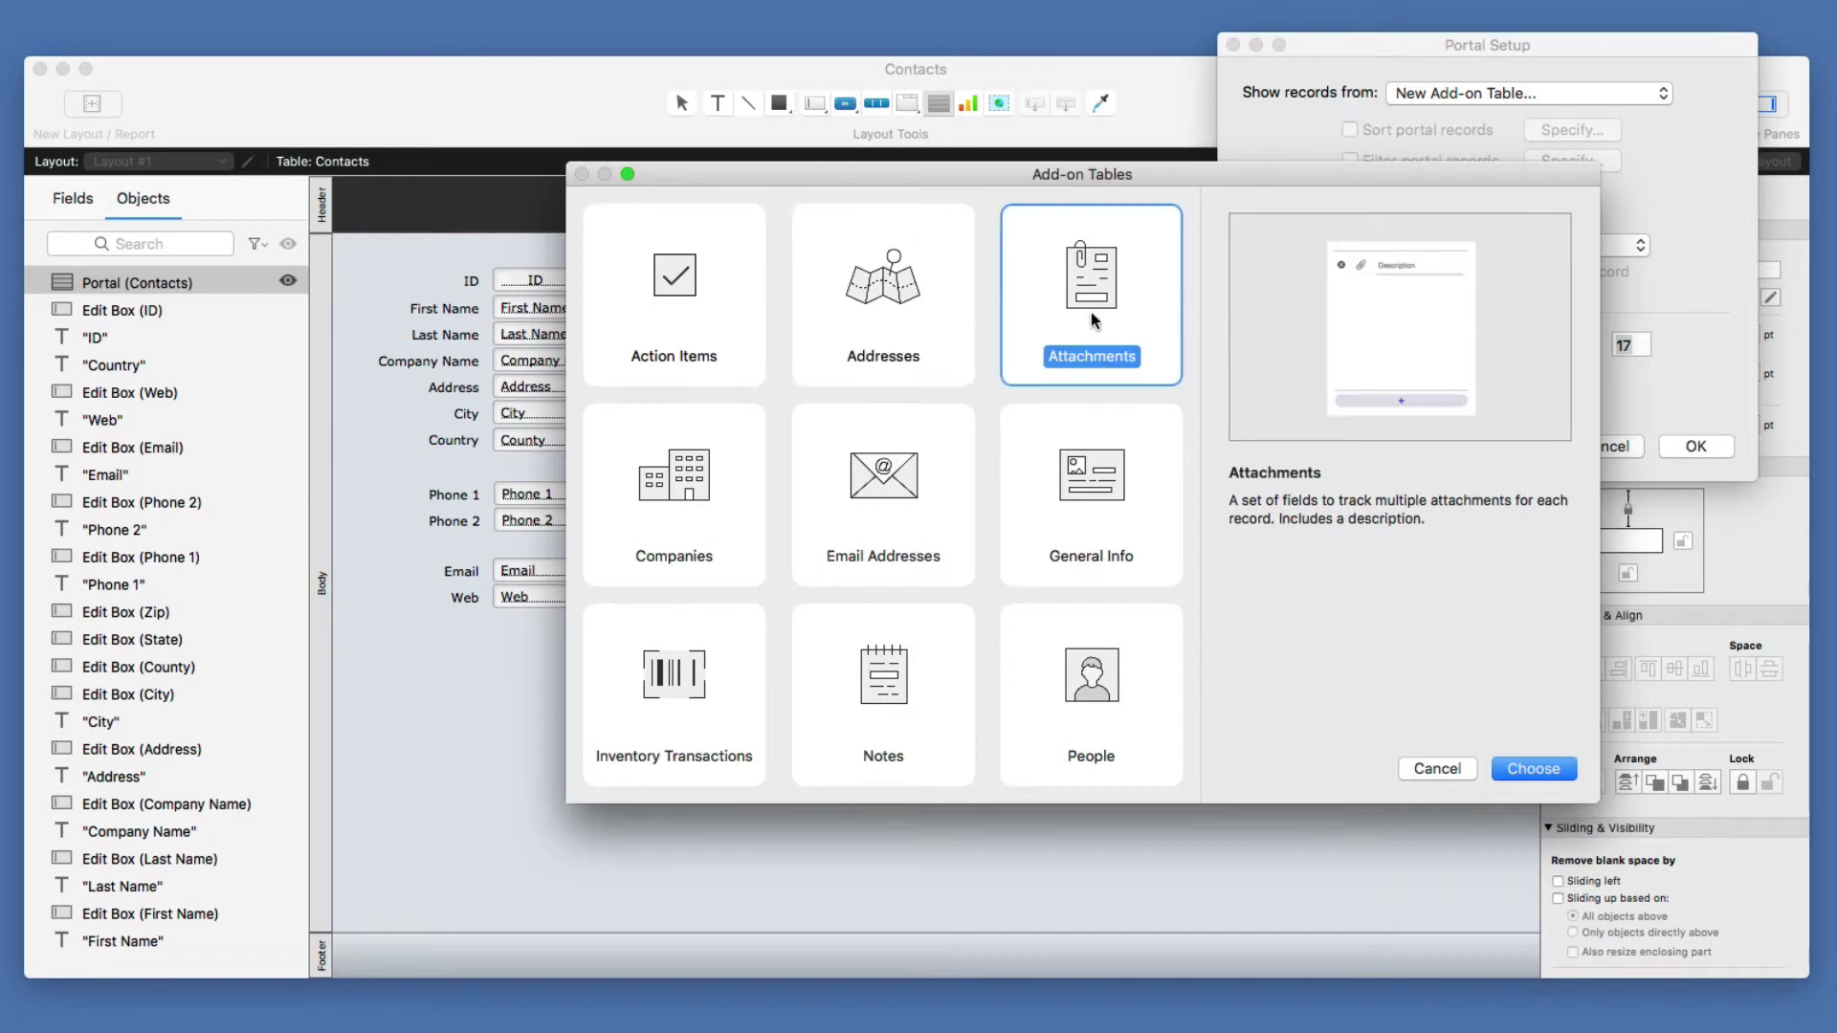
pyautogui.click(931, 308)
pyautogui.click(1168, 302)
pyautogui.click(732, 316)
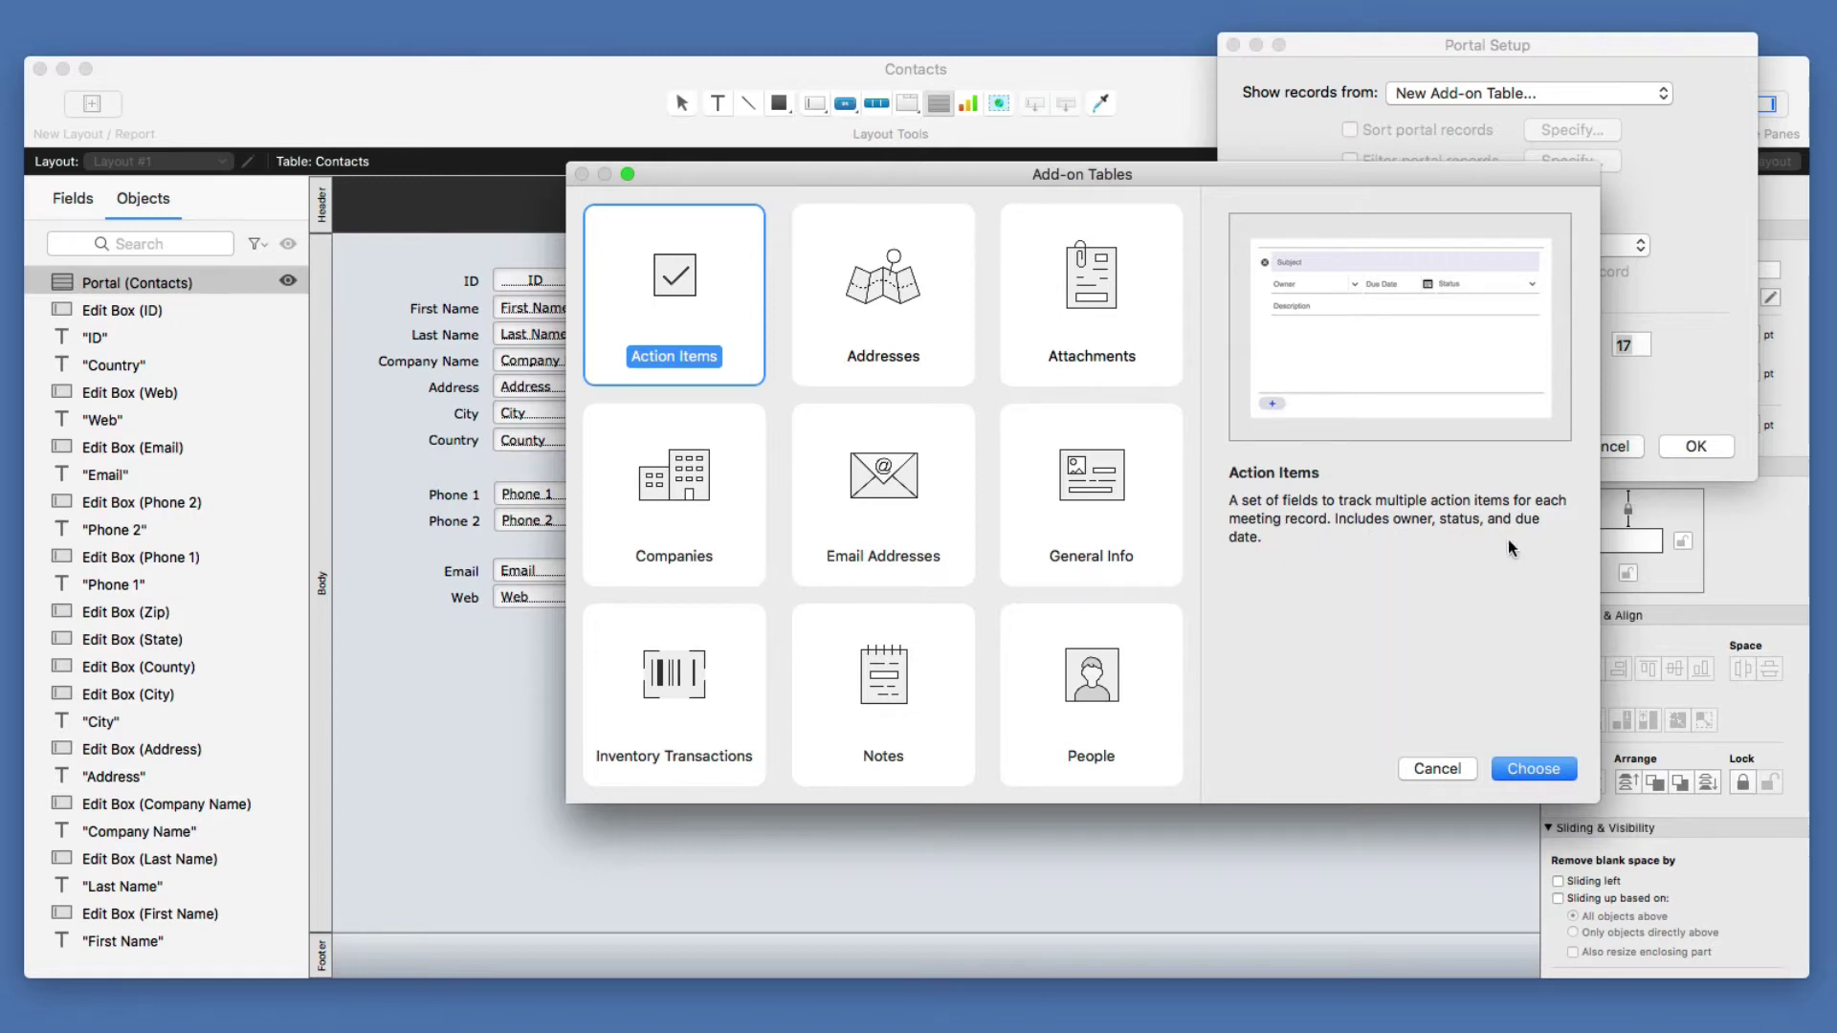
pyautogui.click(1533, 769)
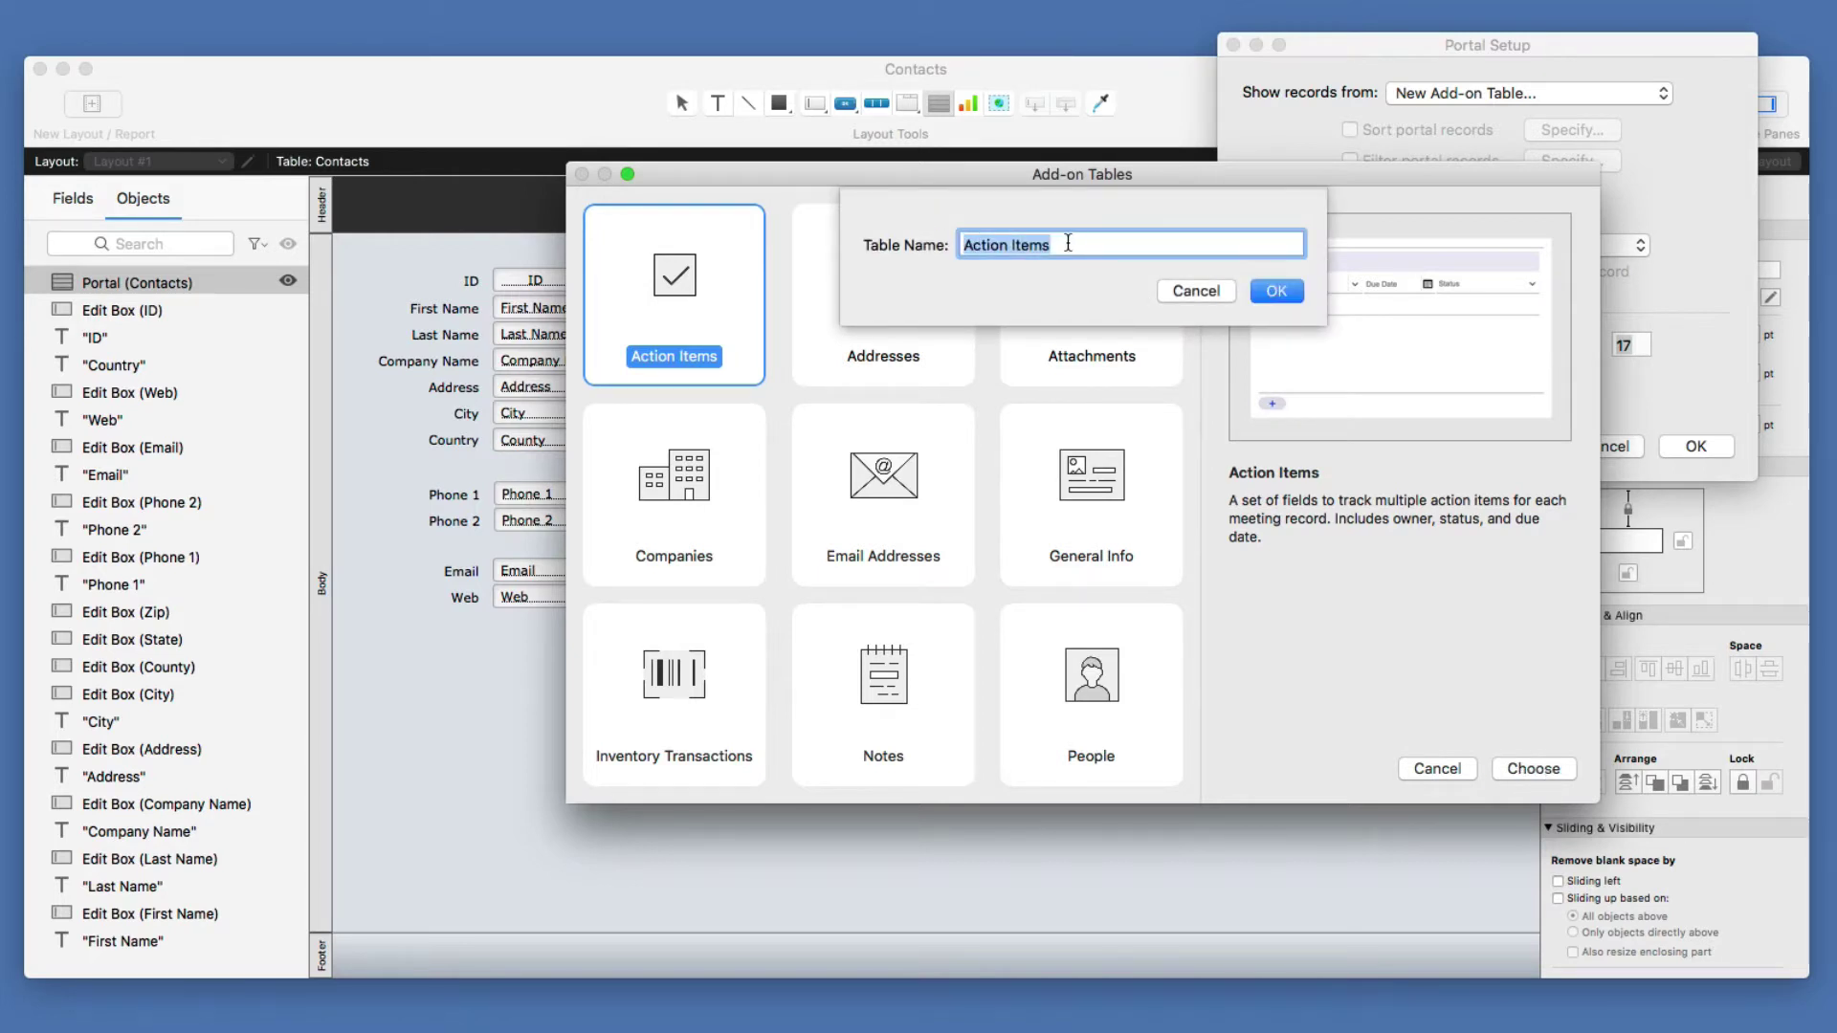
pyautogui.click(1295, 287)
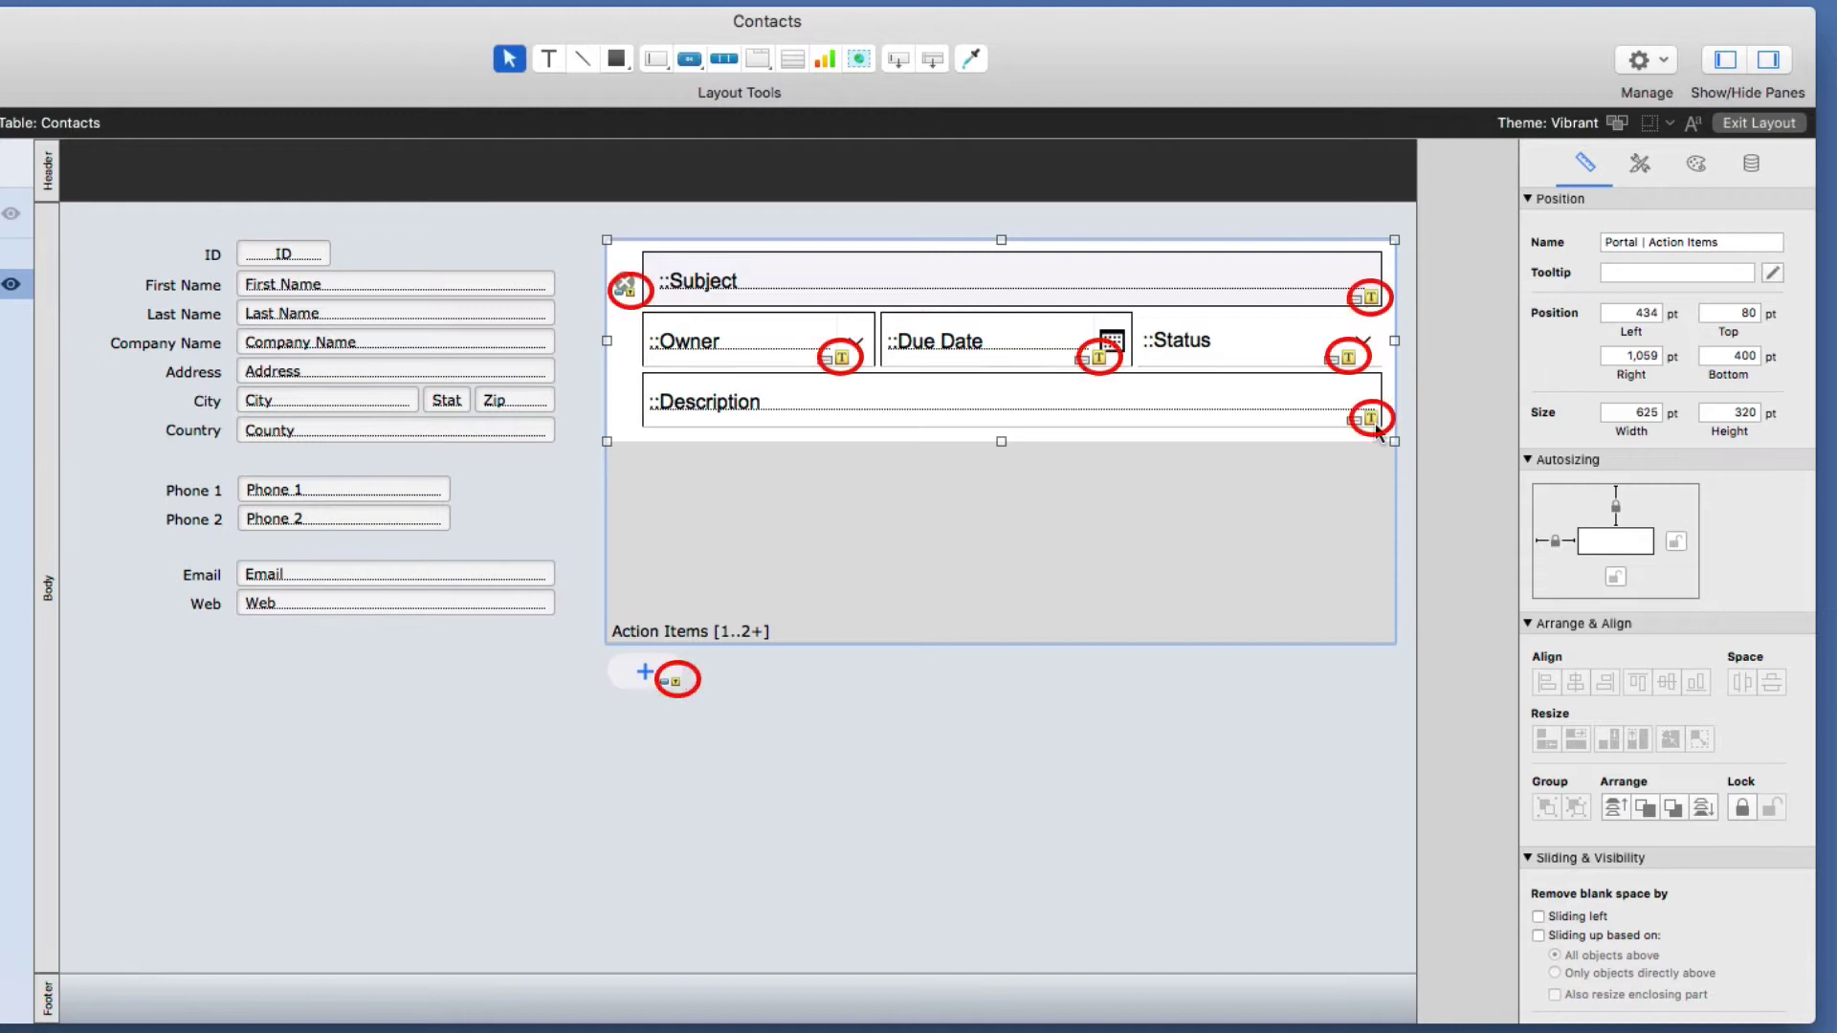
pyautogui.click(859, 342)
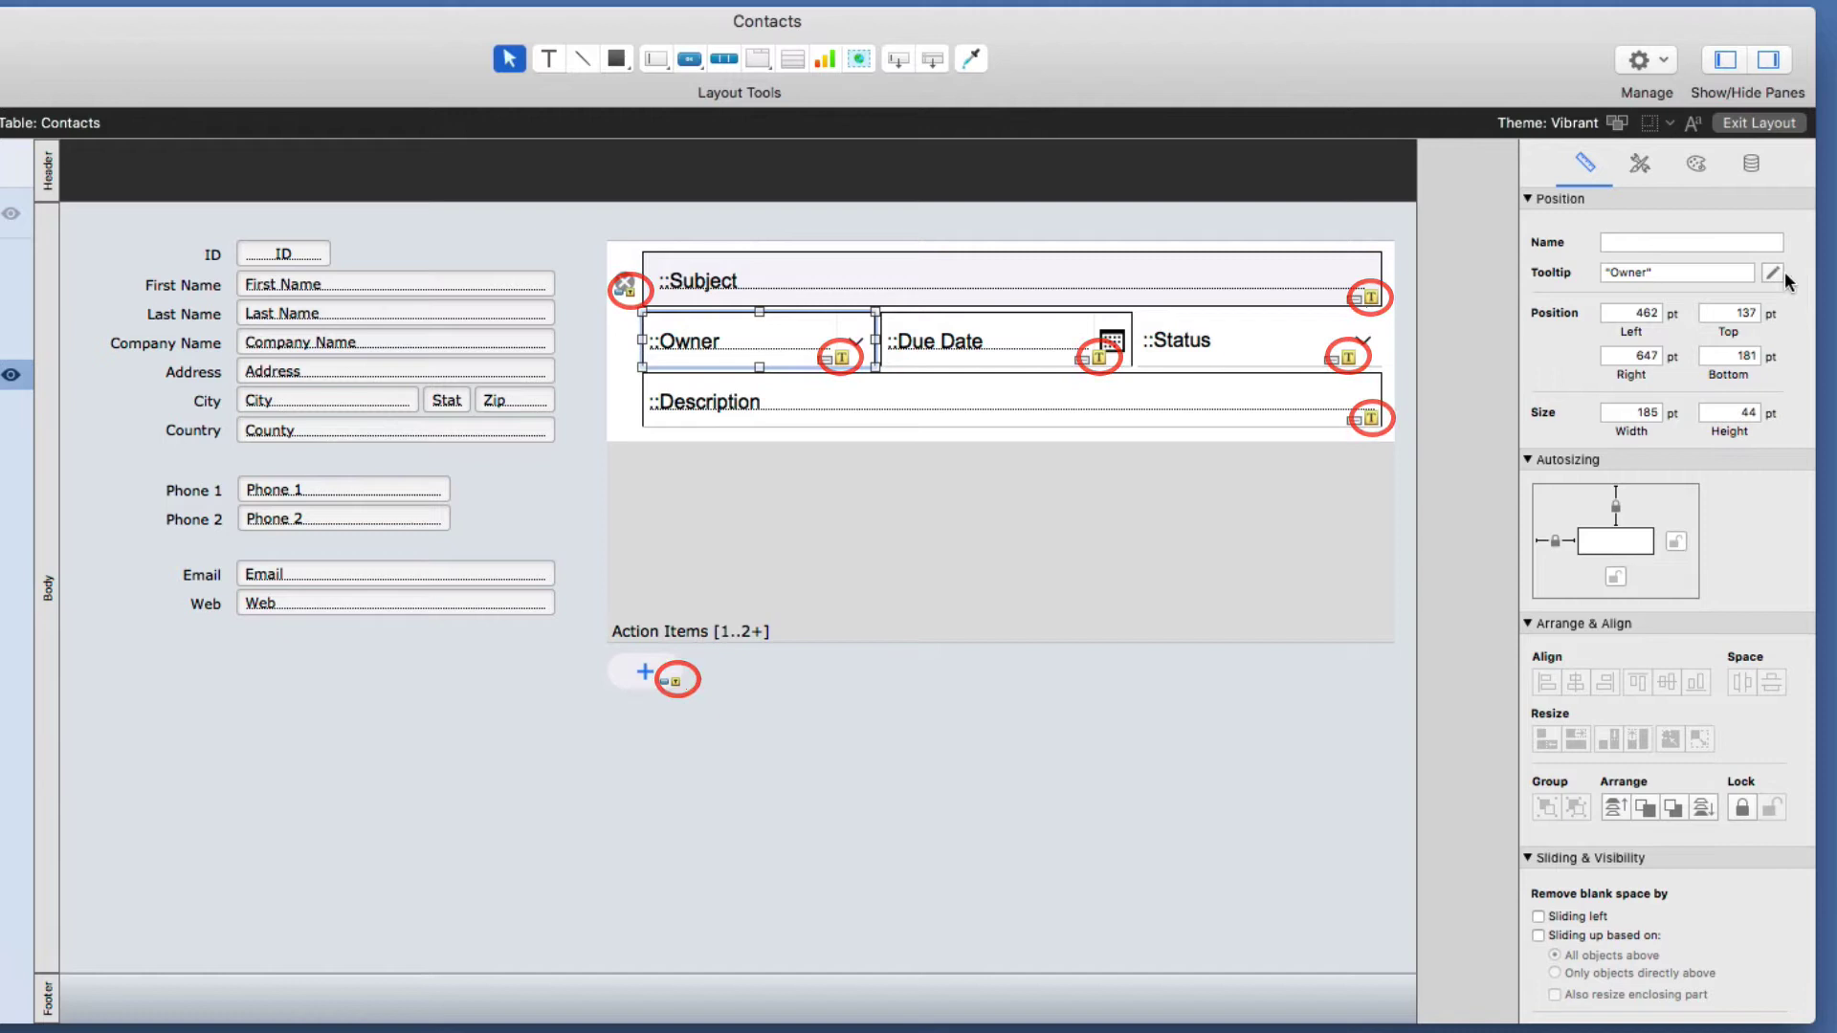
pyautogui.click(1751, 165)
pyautogui.click(1710, 417)
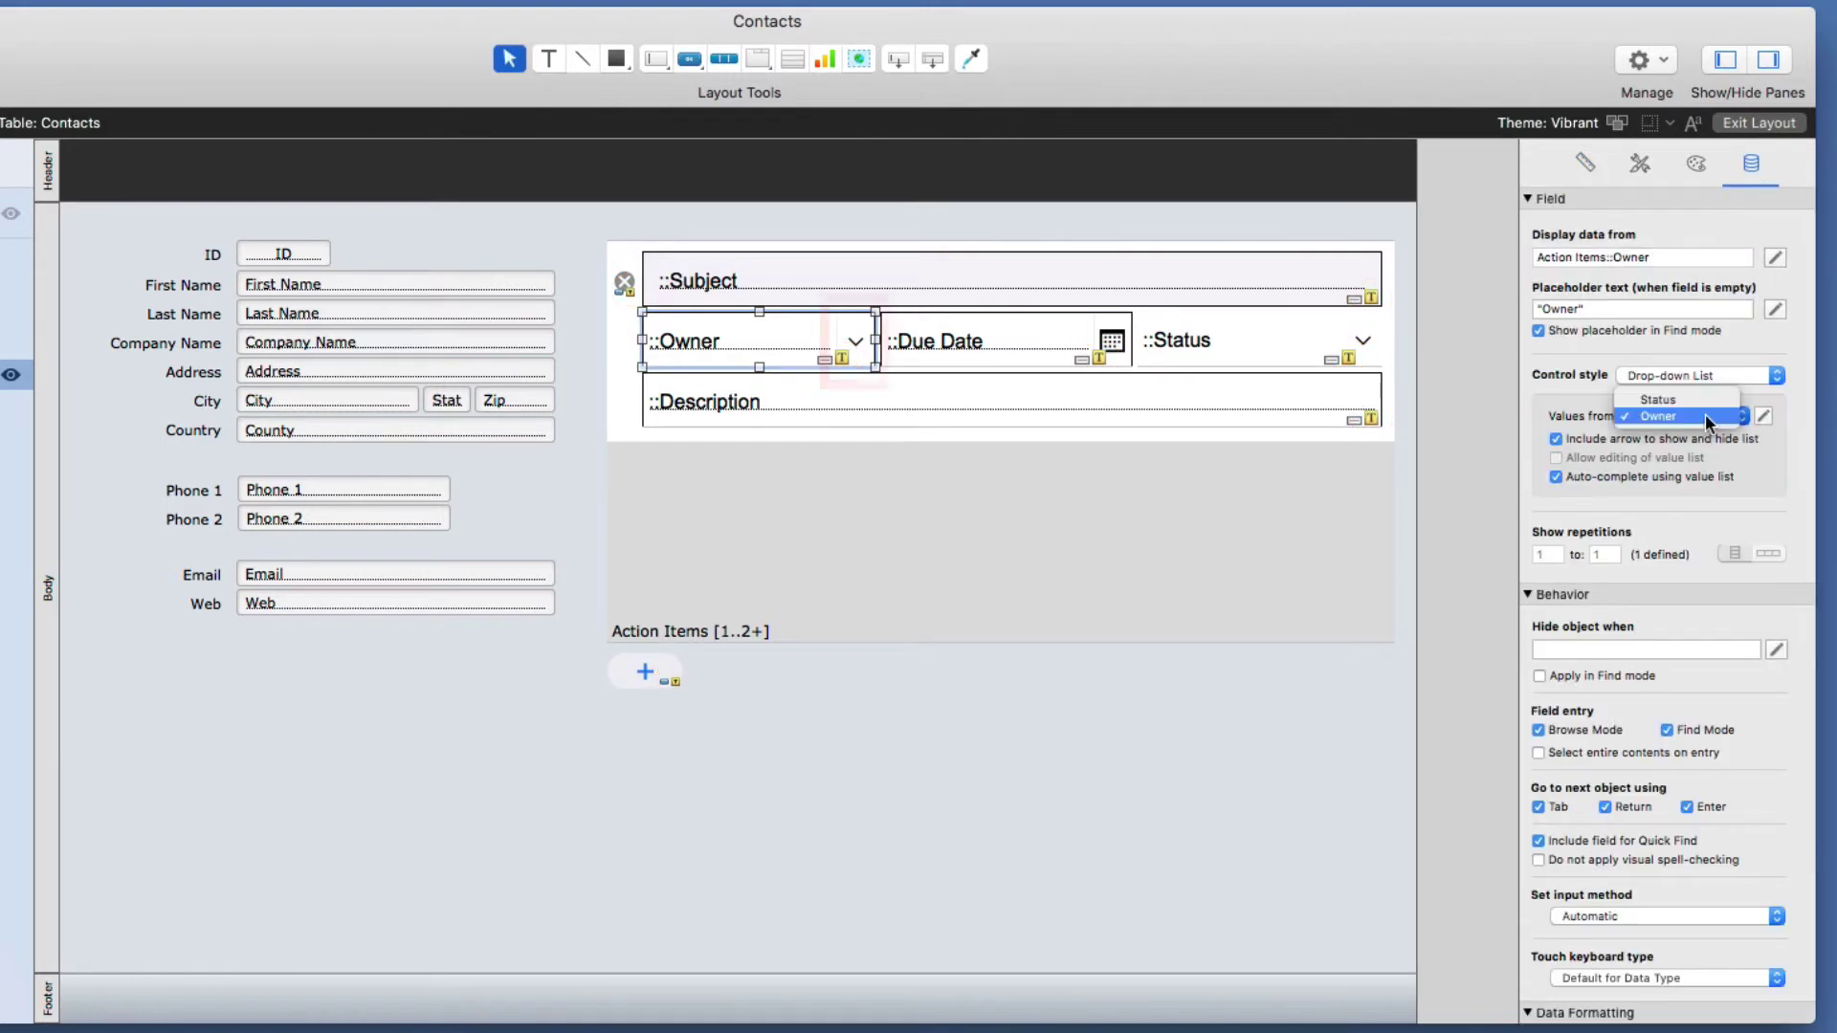
pyautogui.click(1709, 417)
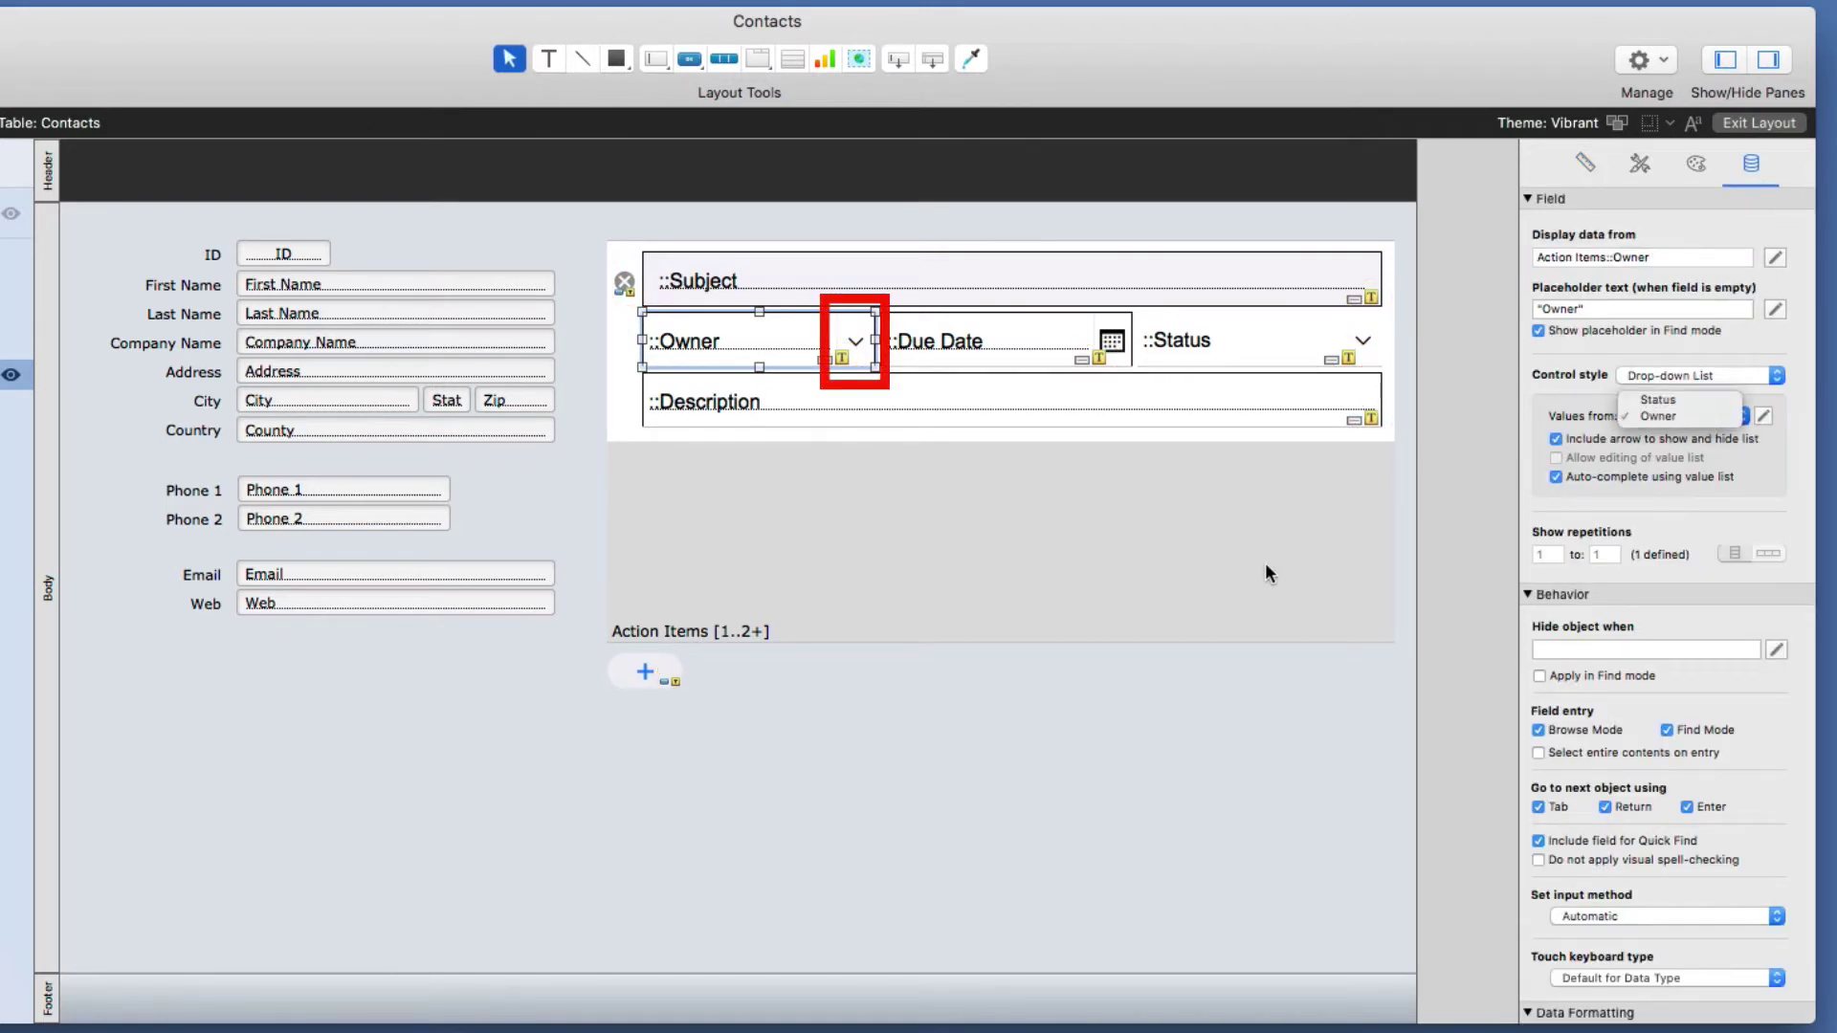
pyautogui.click(1311, 345)
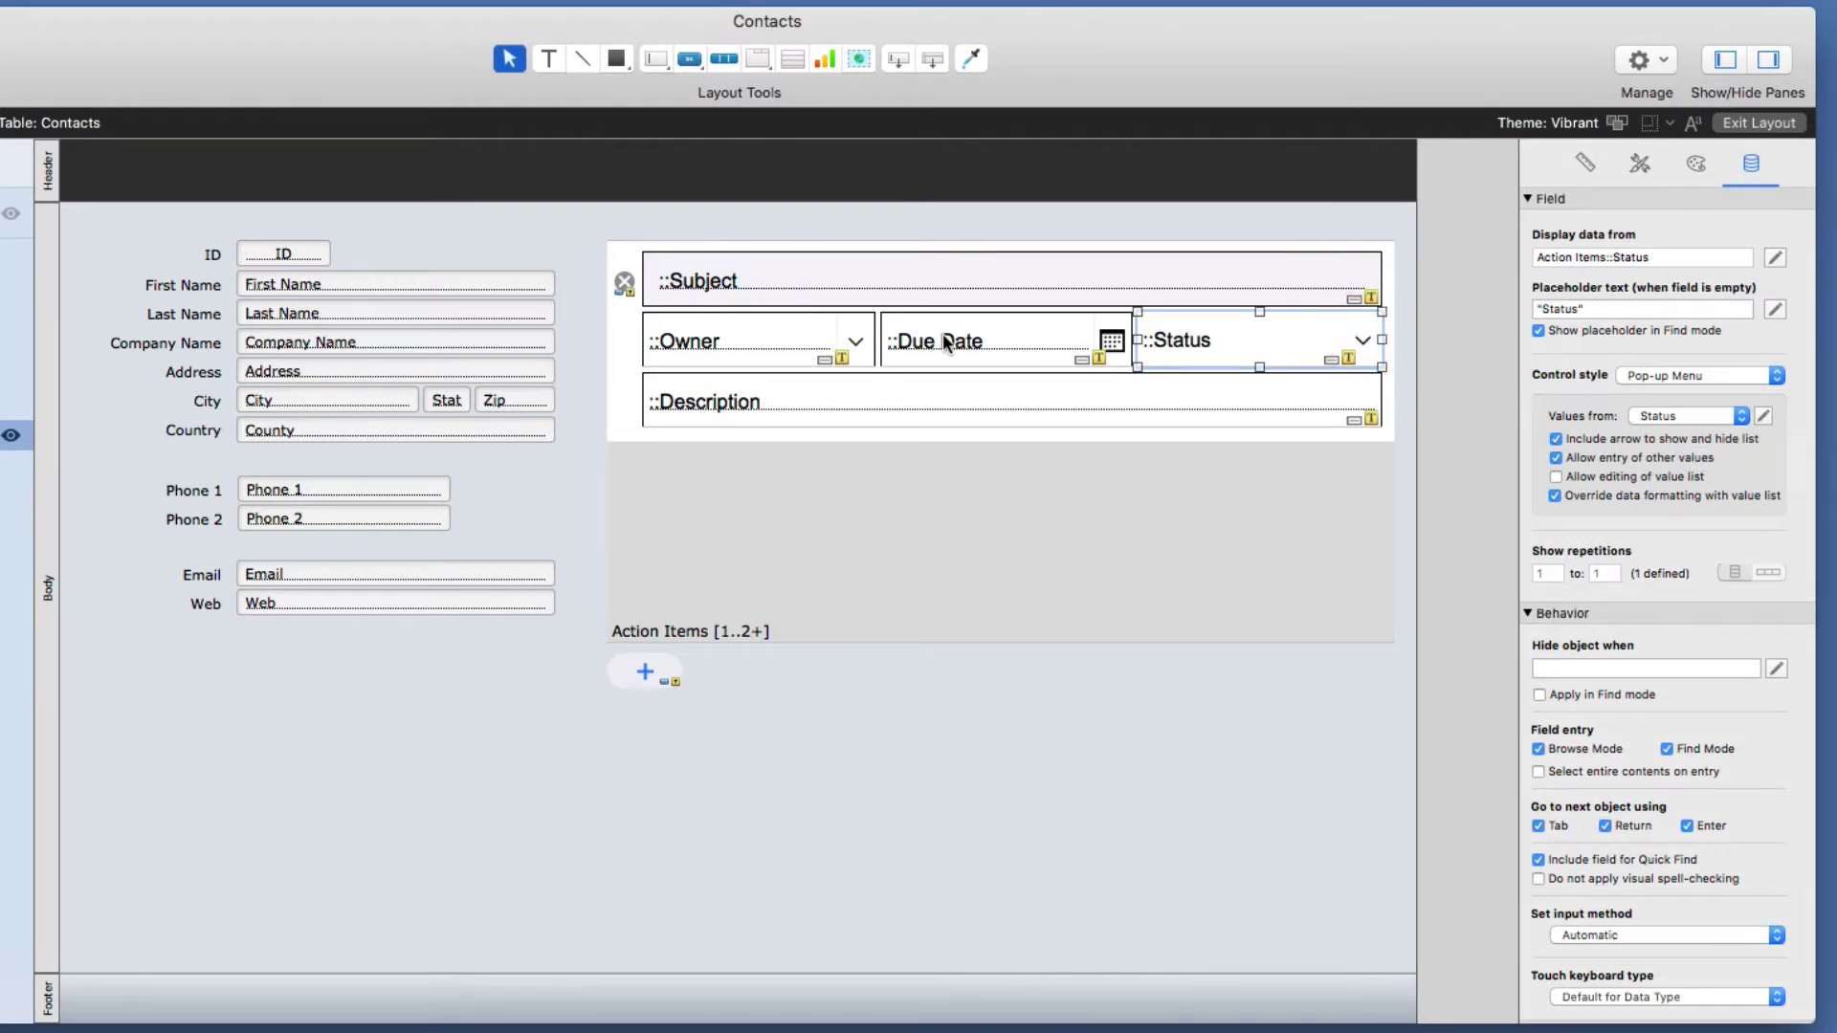
# - Inspect the Status value list and close it without changes
pyautogui.click(1084, 687)
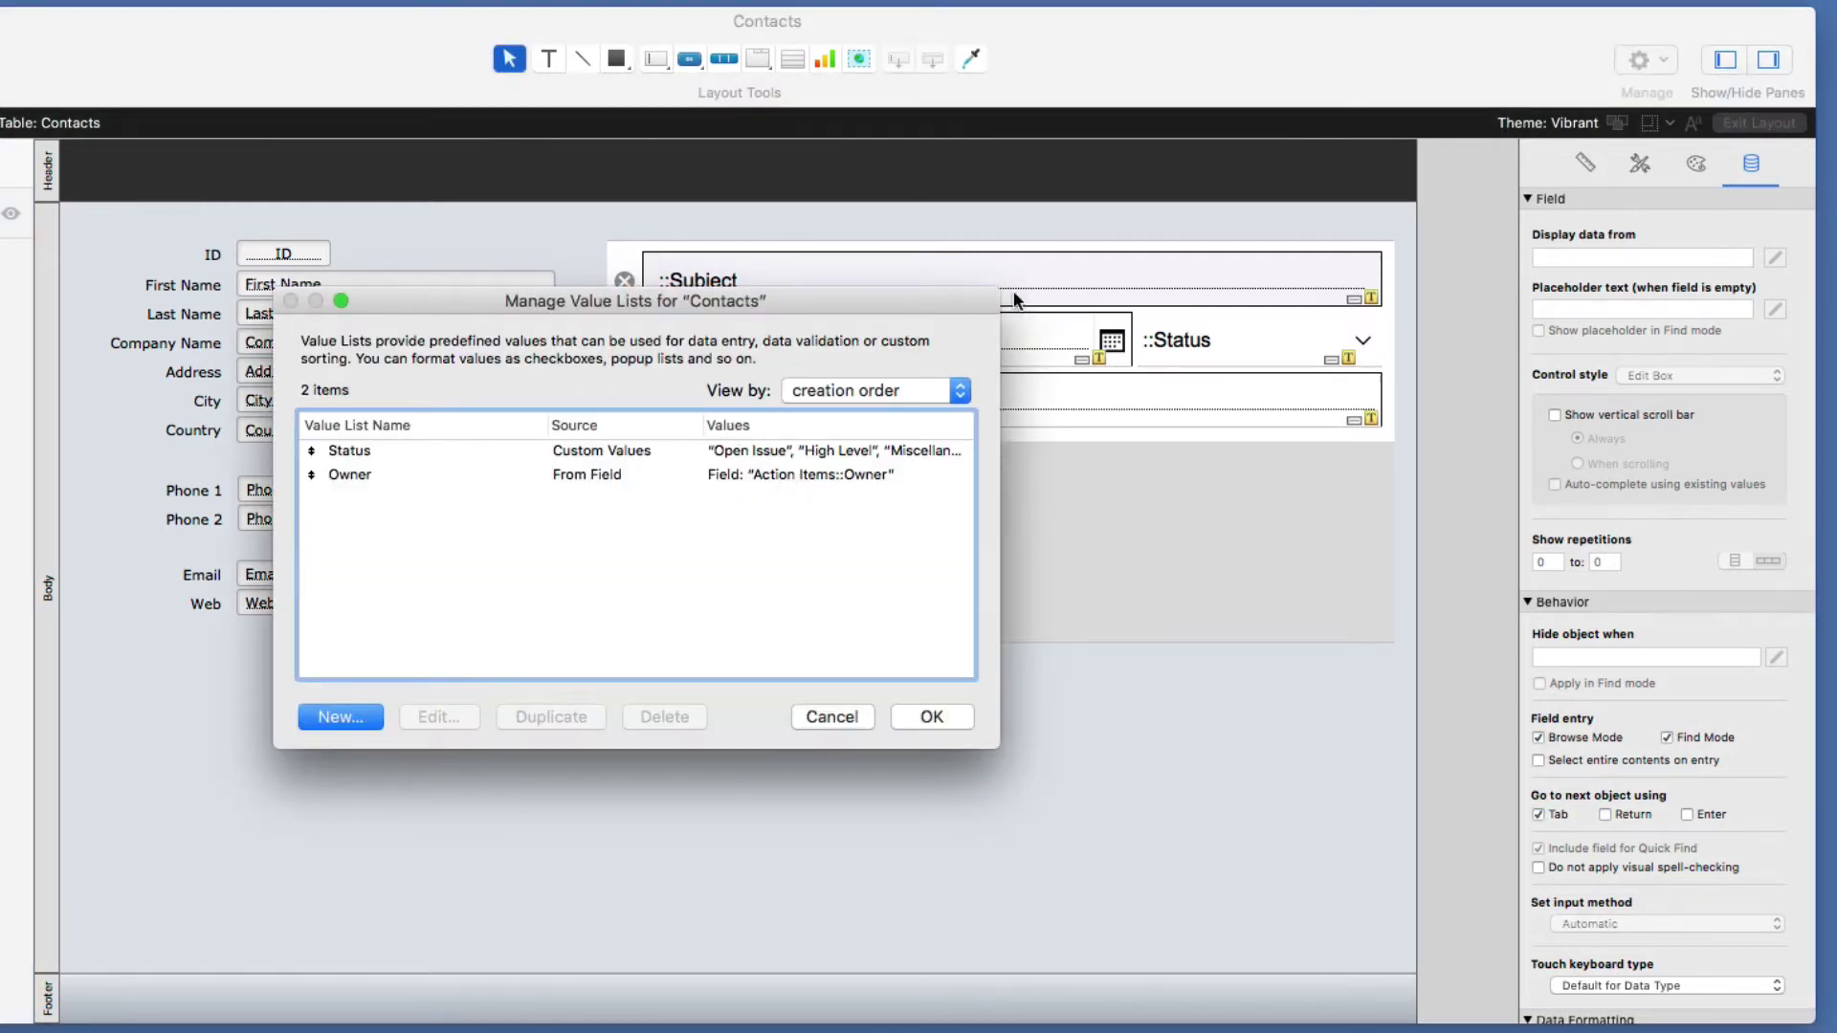
pyautogui.click(446, 471)
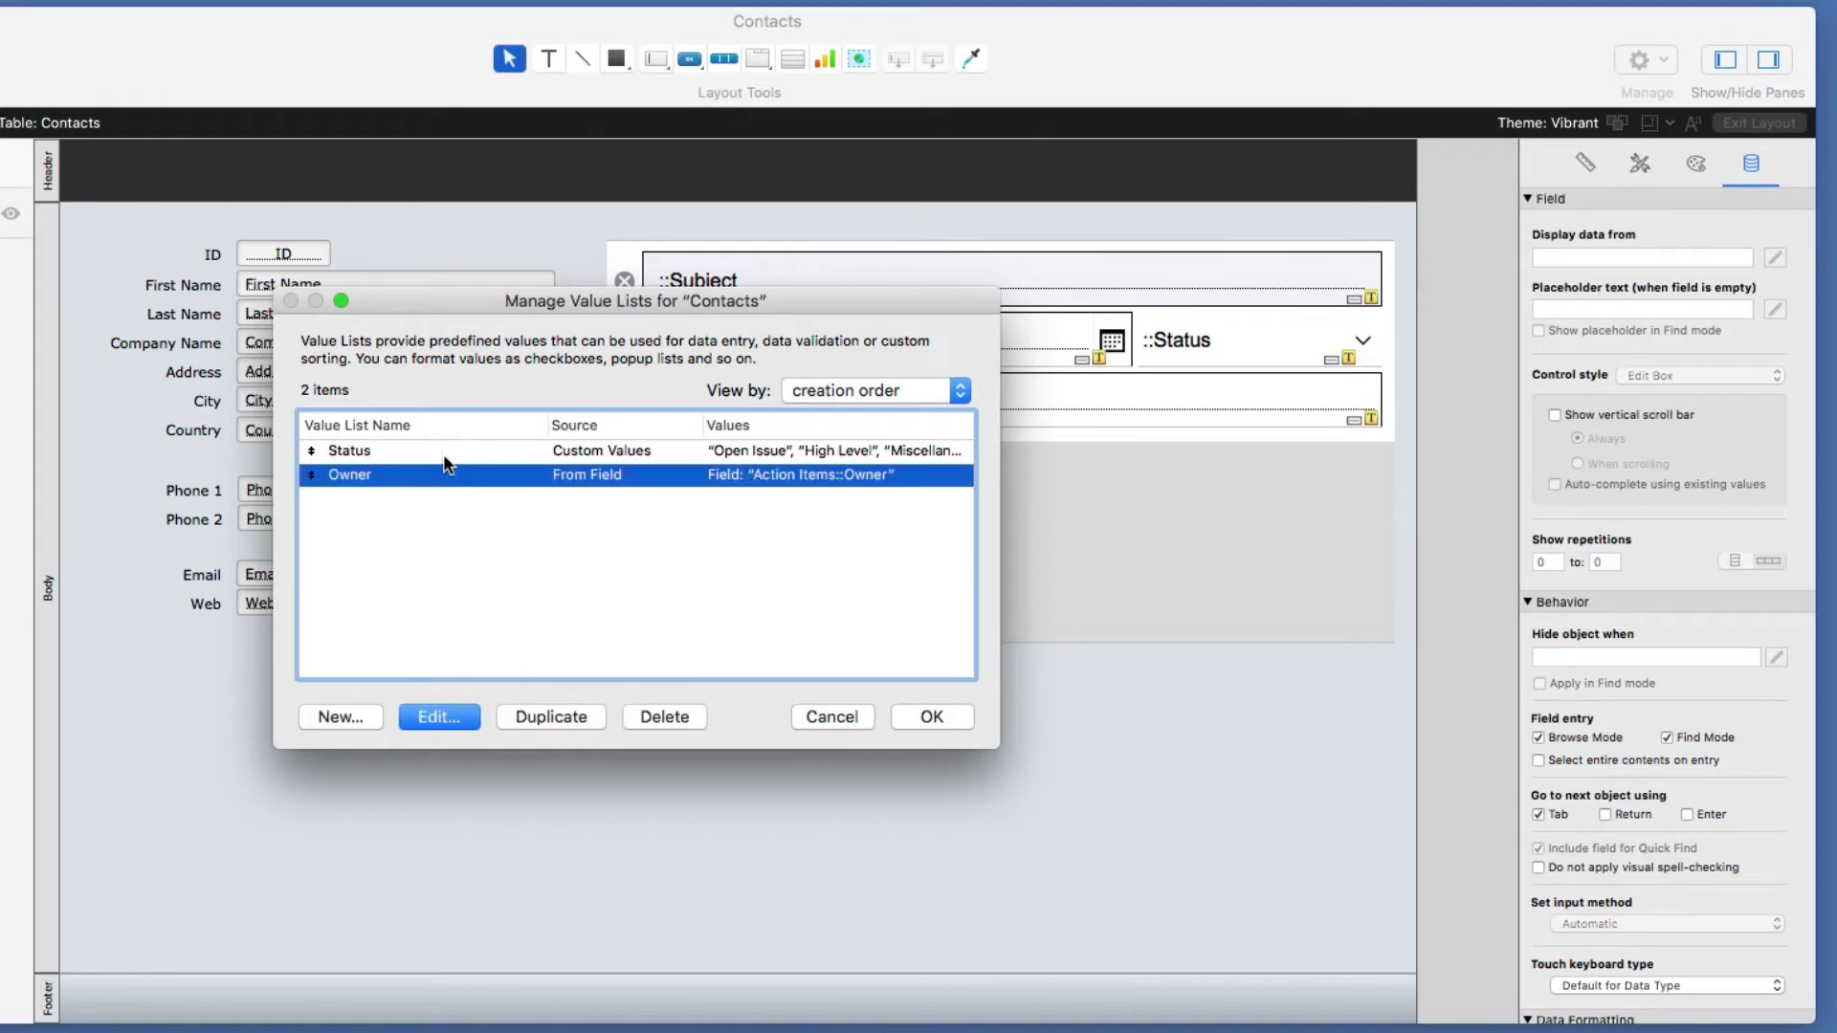
pyautogui.click(448, 451)
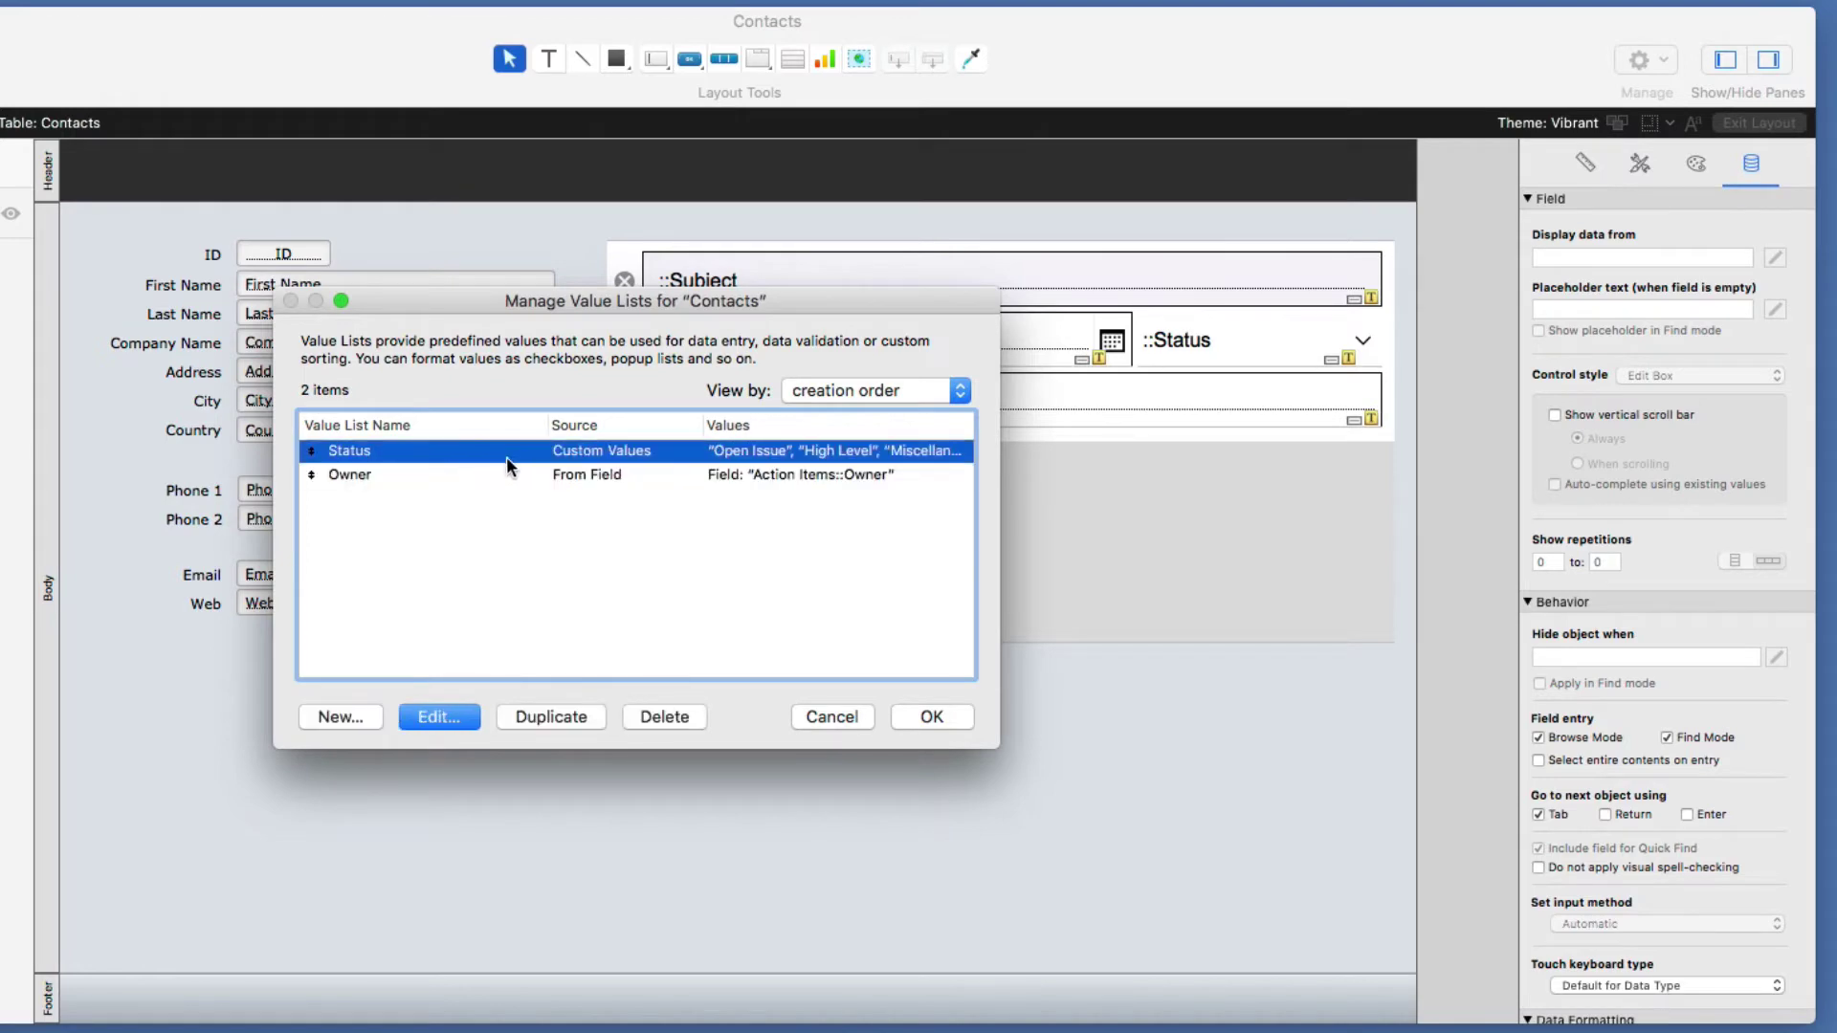
pyautogui.click(430, 720)
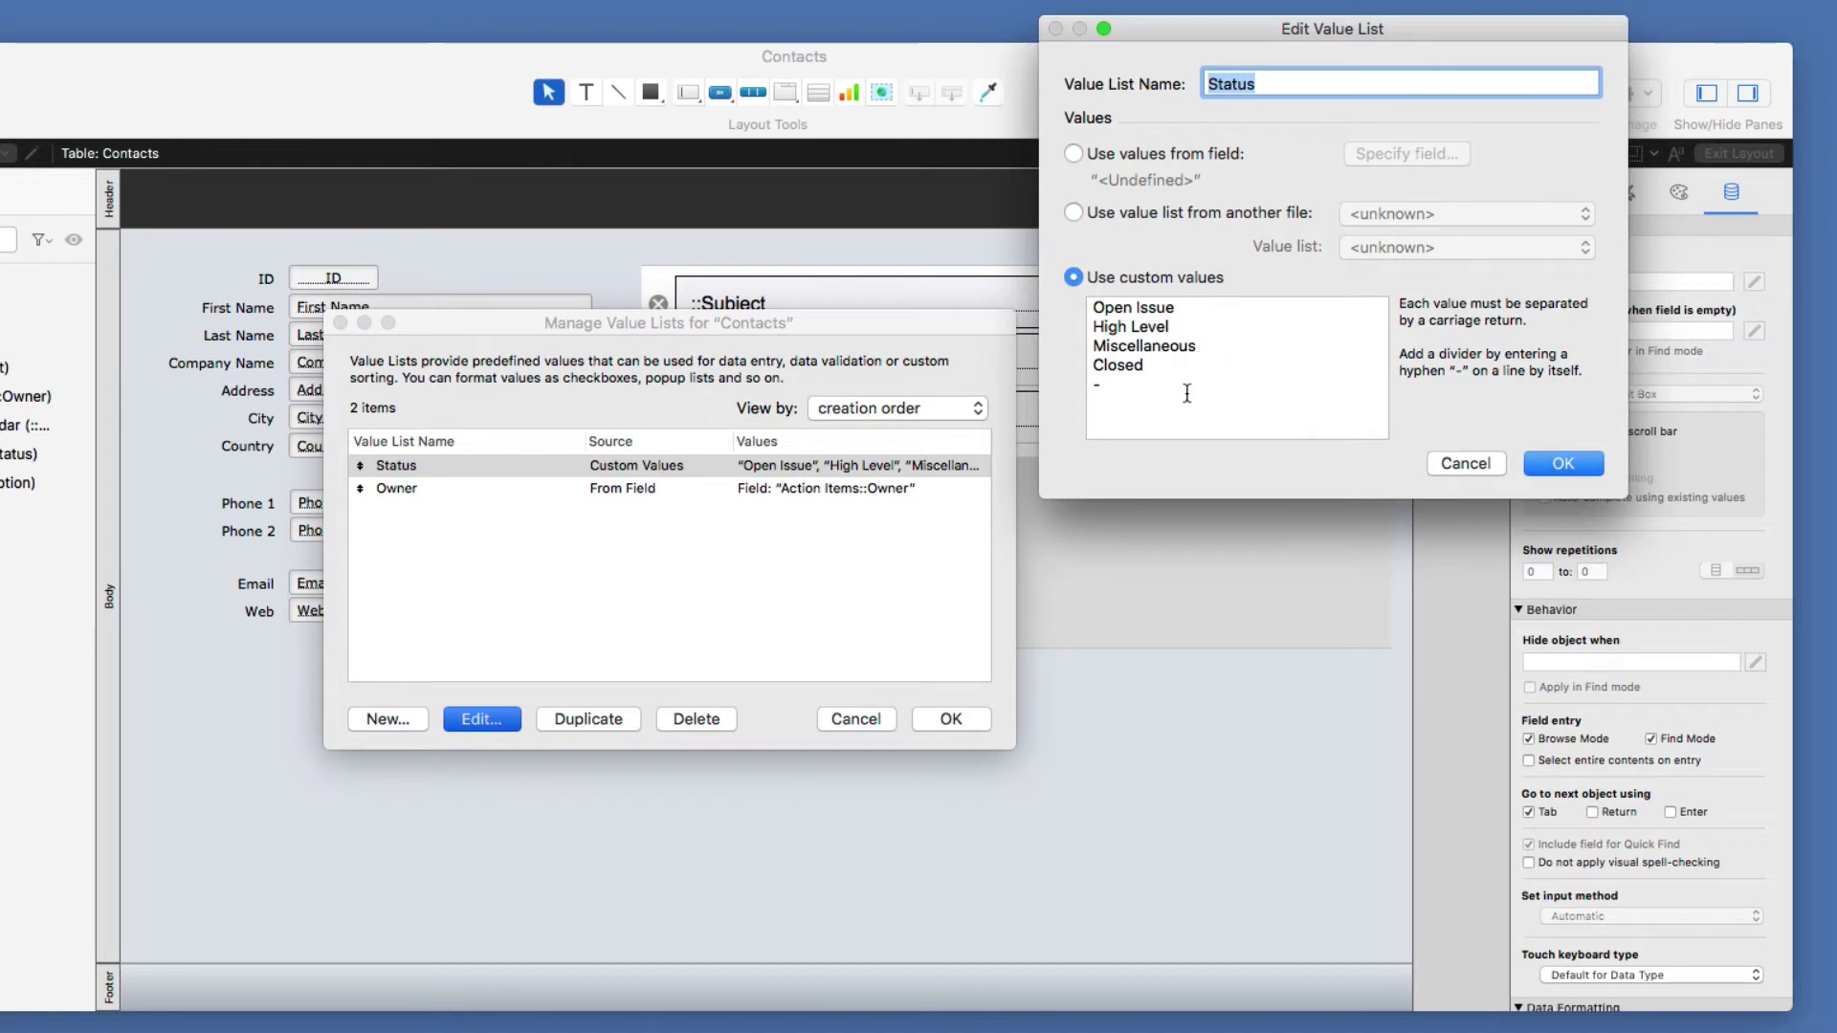
pyautogui.click(1467, 464)
# - Inspect the Owner value list and its source field unchanged, then close Manage Value Lists
pyautogui.click(898, 487)
pyautogui.click(481, 720)
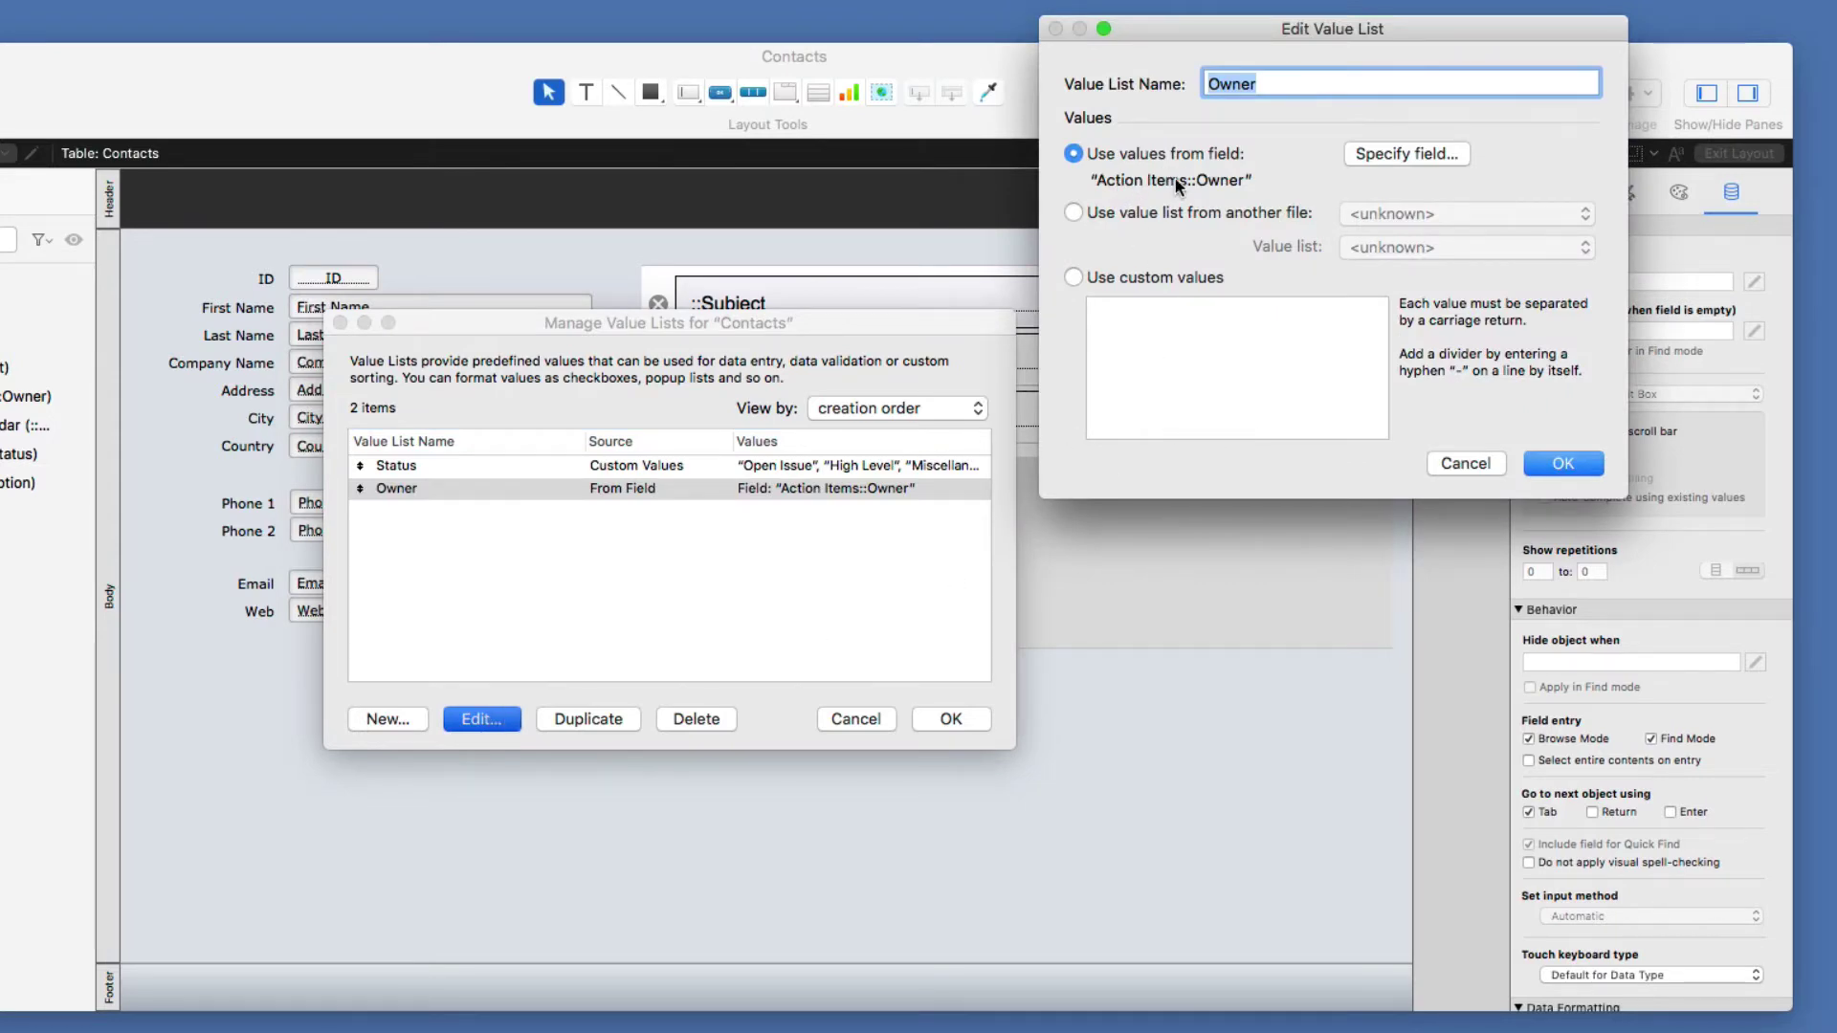
pyautogui.click(1407, 154)
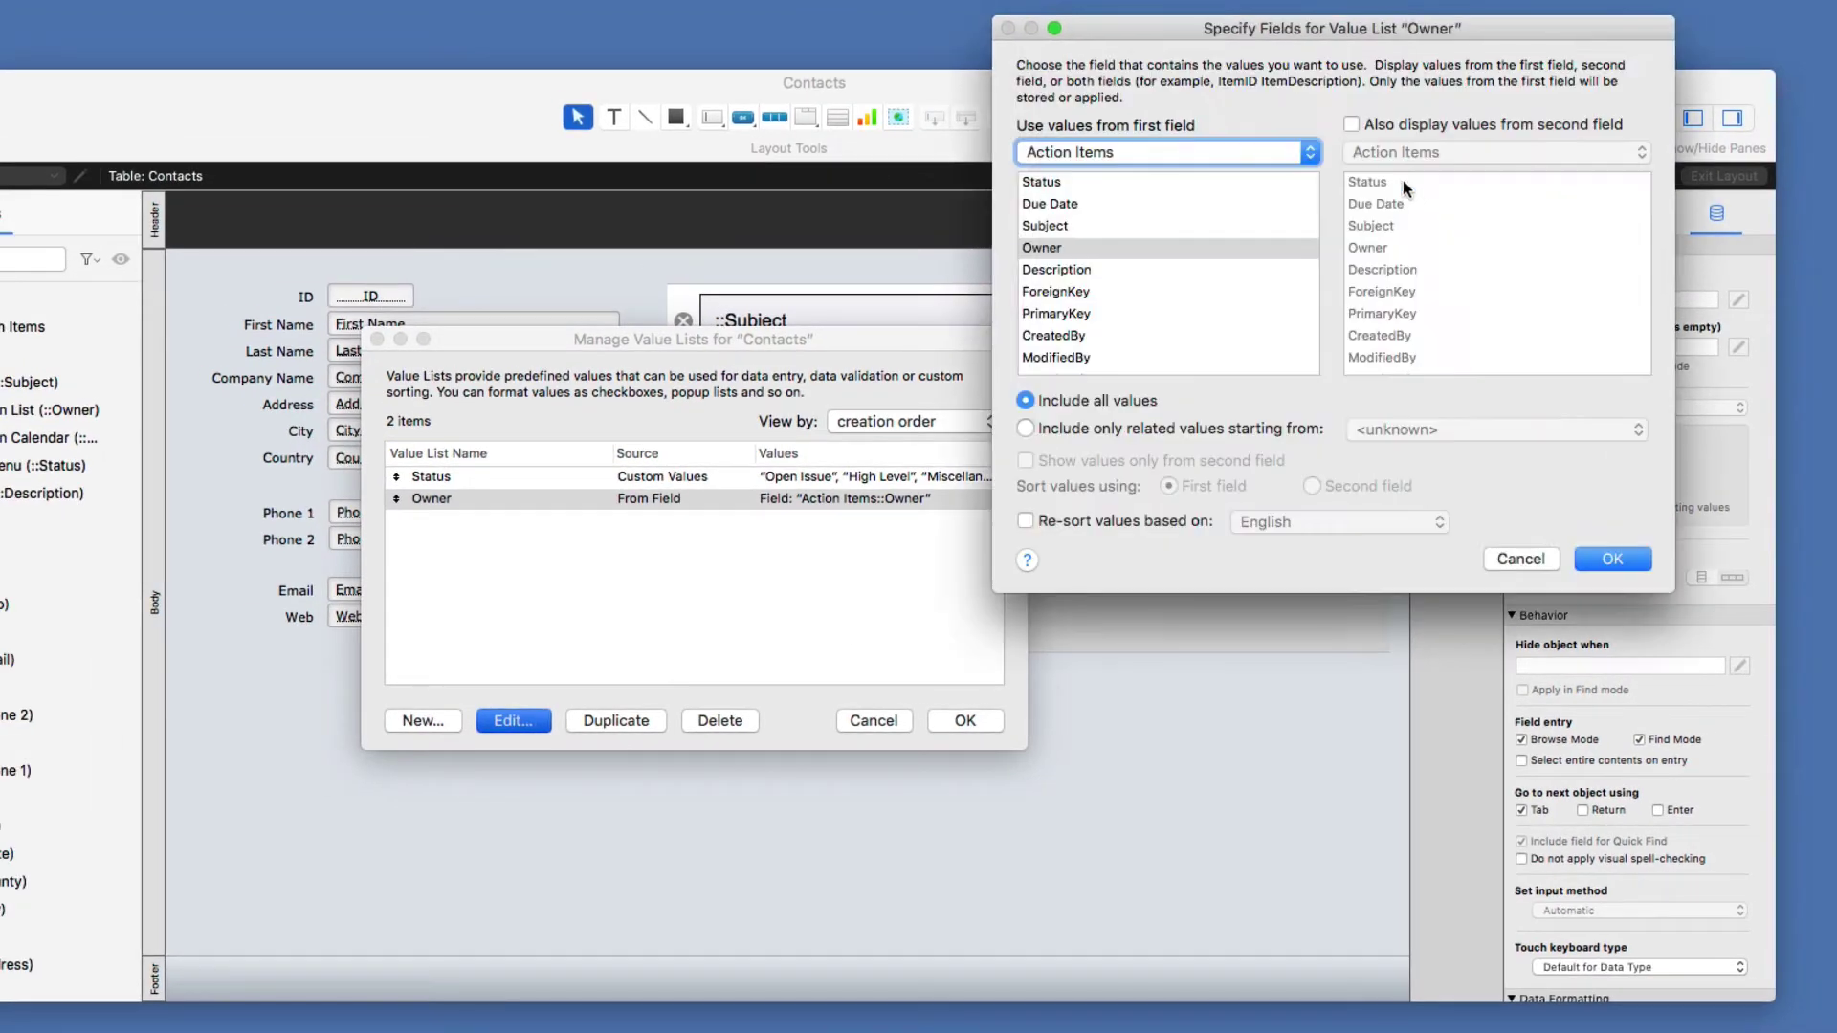
pyautogui.click(1517, 559)
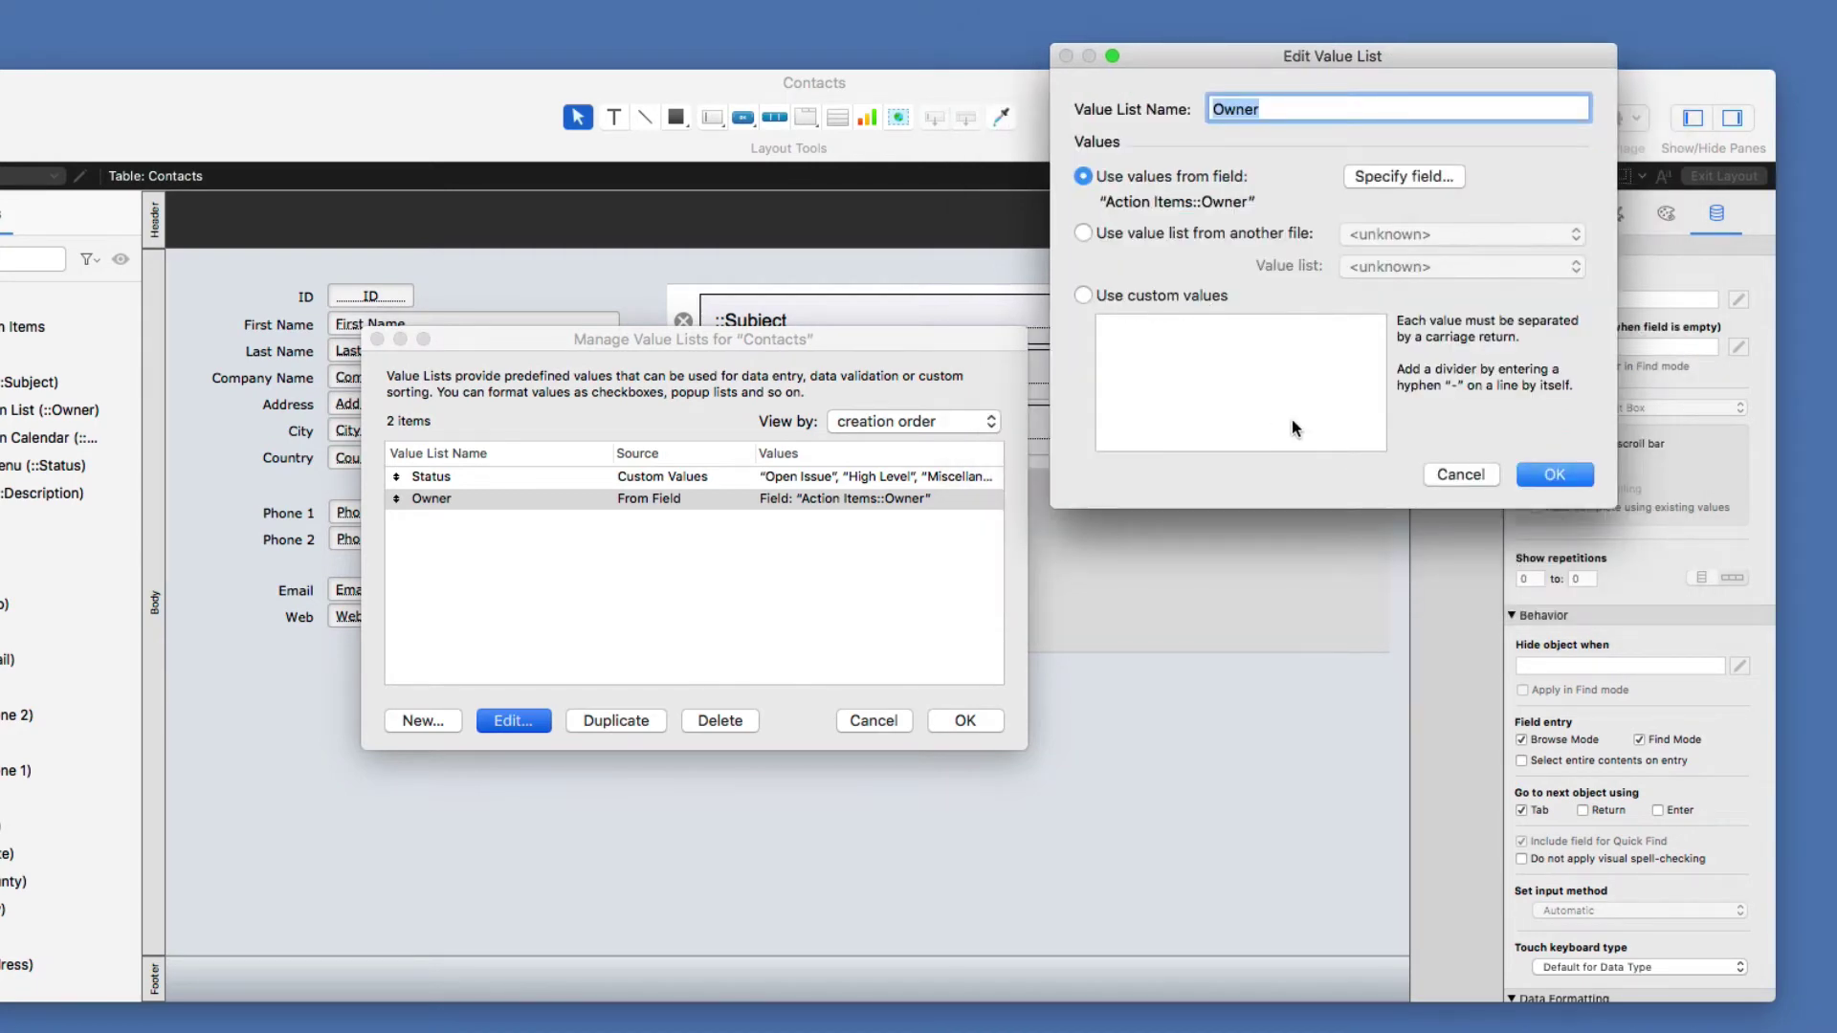
pyautogui.click(1461, 476)
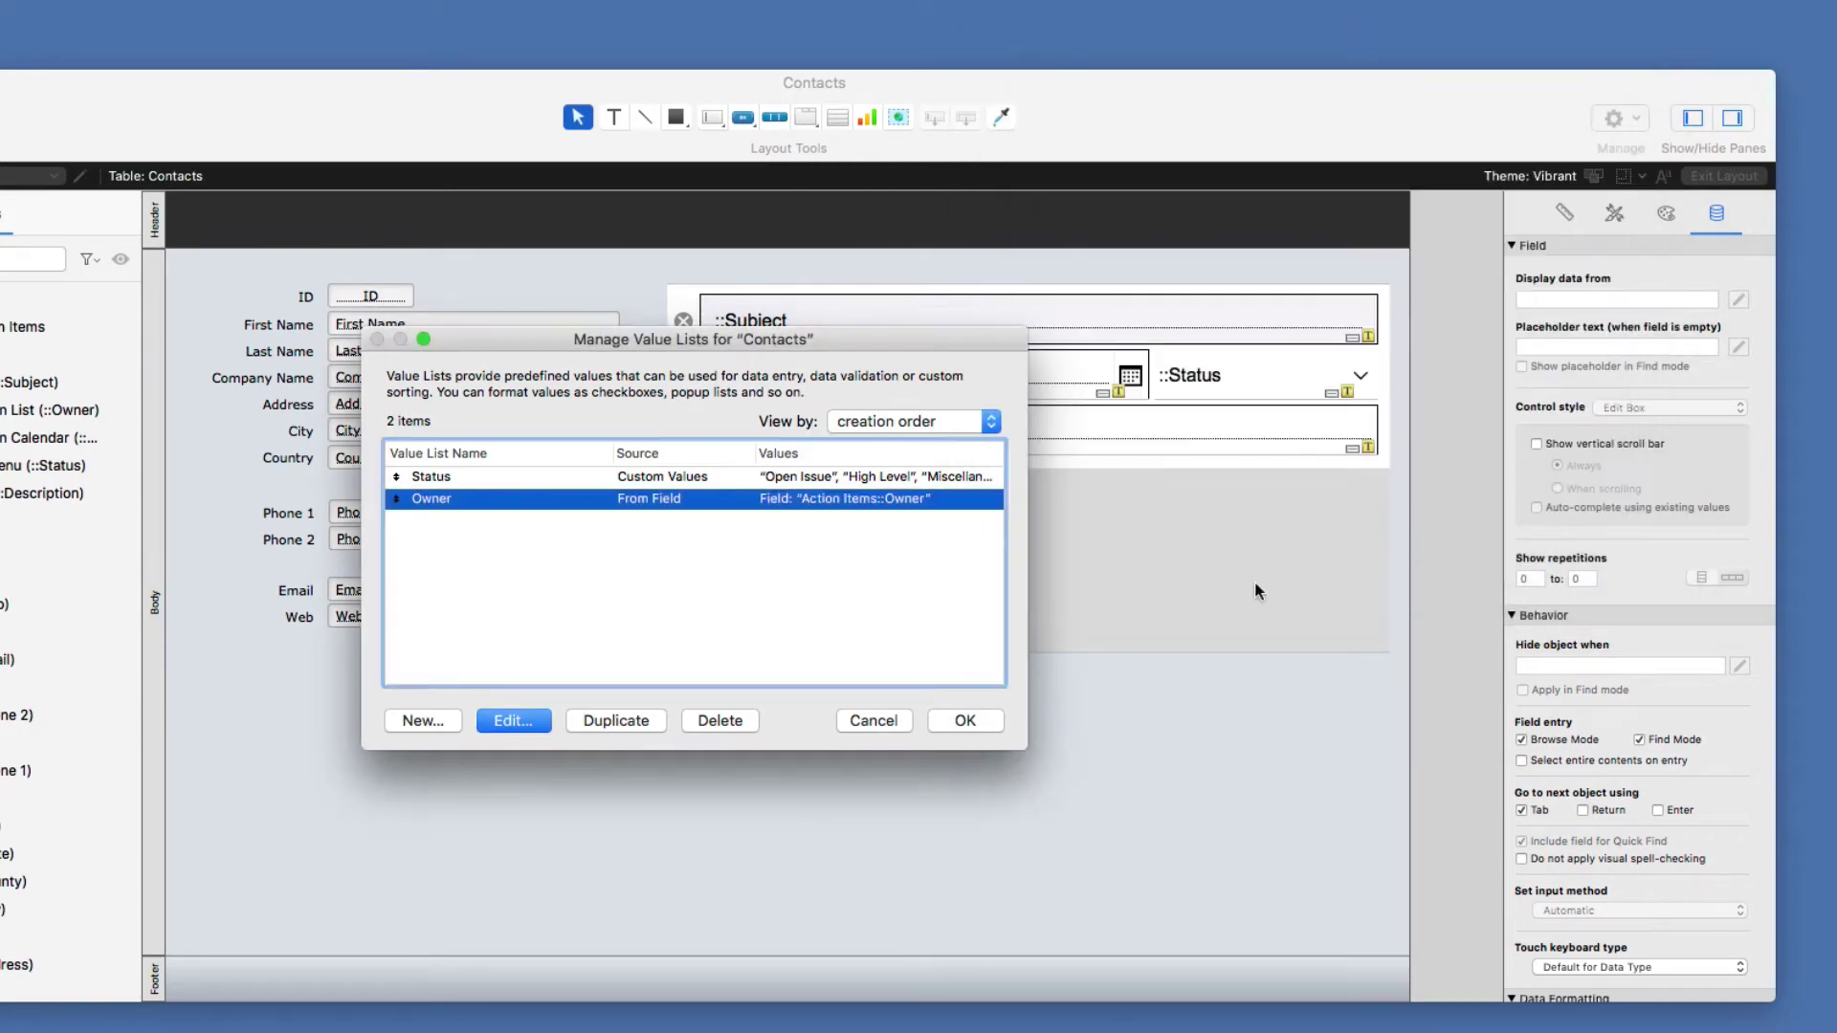
pyautogui.click(977, 726)
pyautogui.click(698, 686)
# - Set the portal's + button to Perform Script 'Action Items | Add' with parameter Contacts::ID
pyautogui.doubleClick(694, 686)
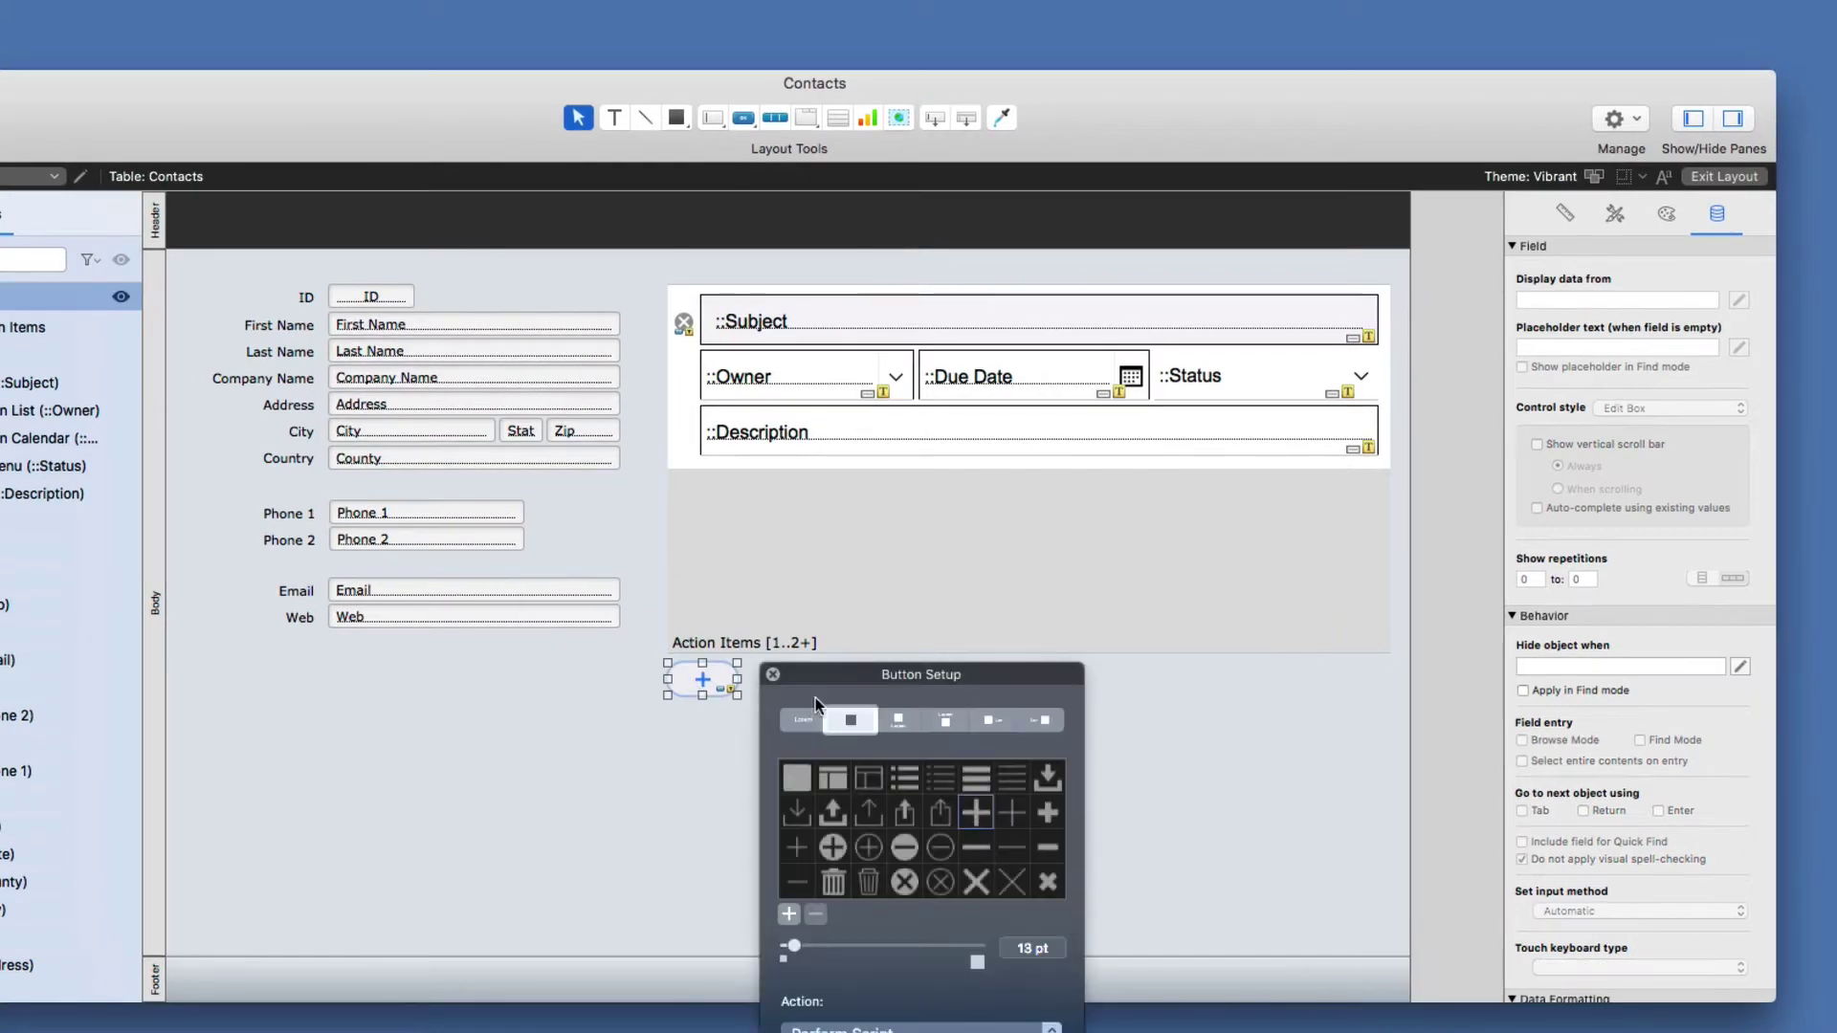
pyautogui.moveTo(888, 662); pyautogui.dragTo(1003, 385)
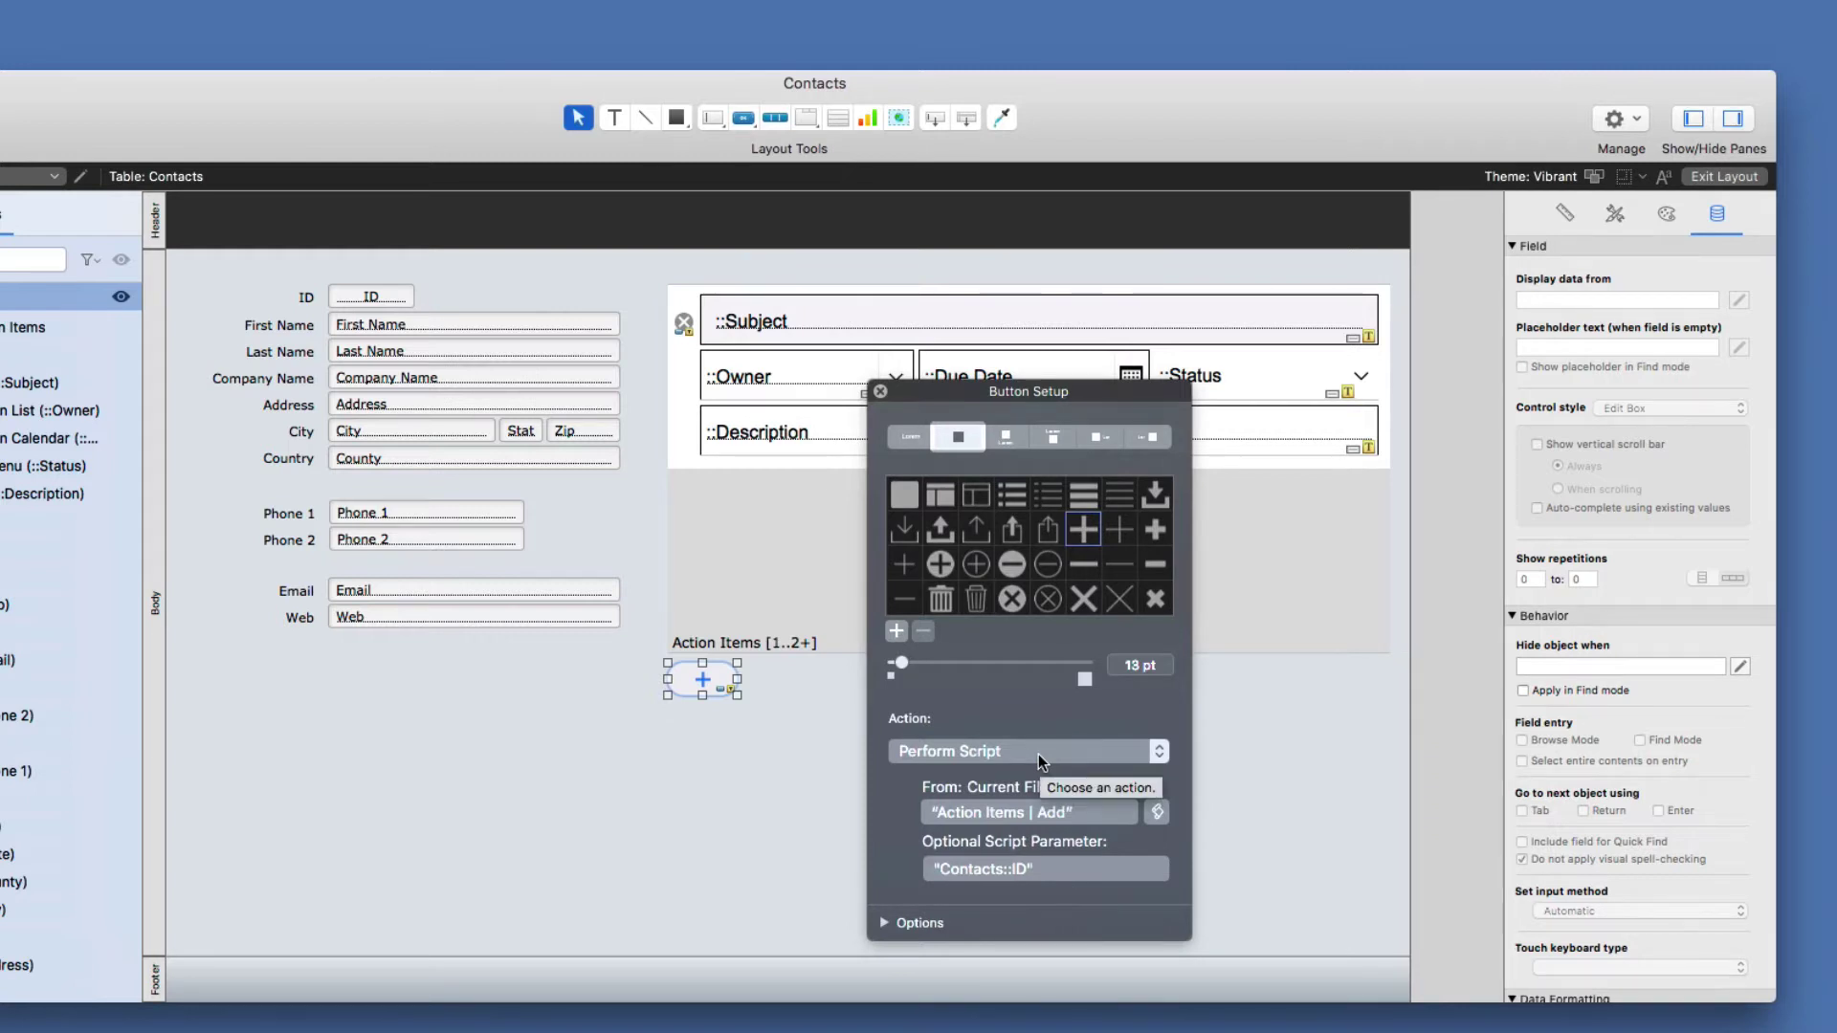
pyautogui.click(1156, 811)
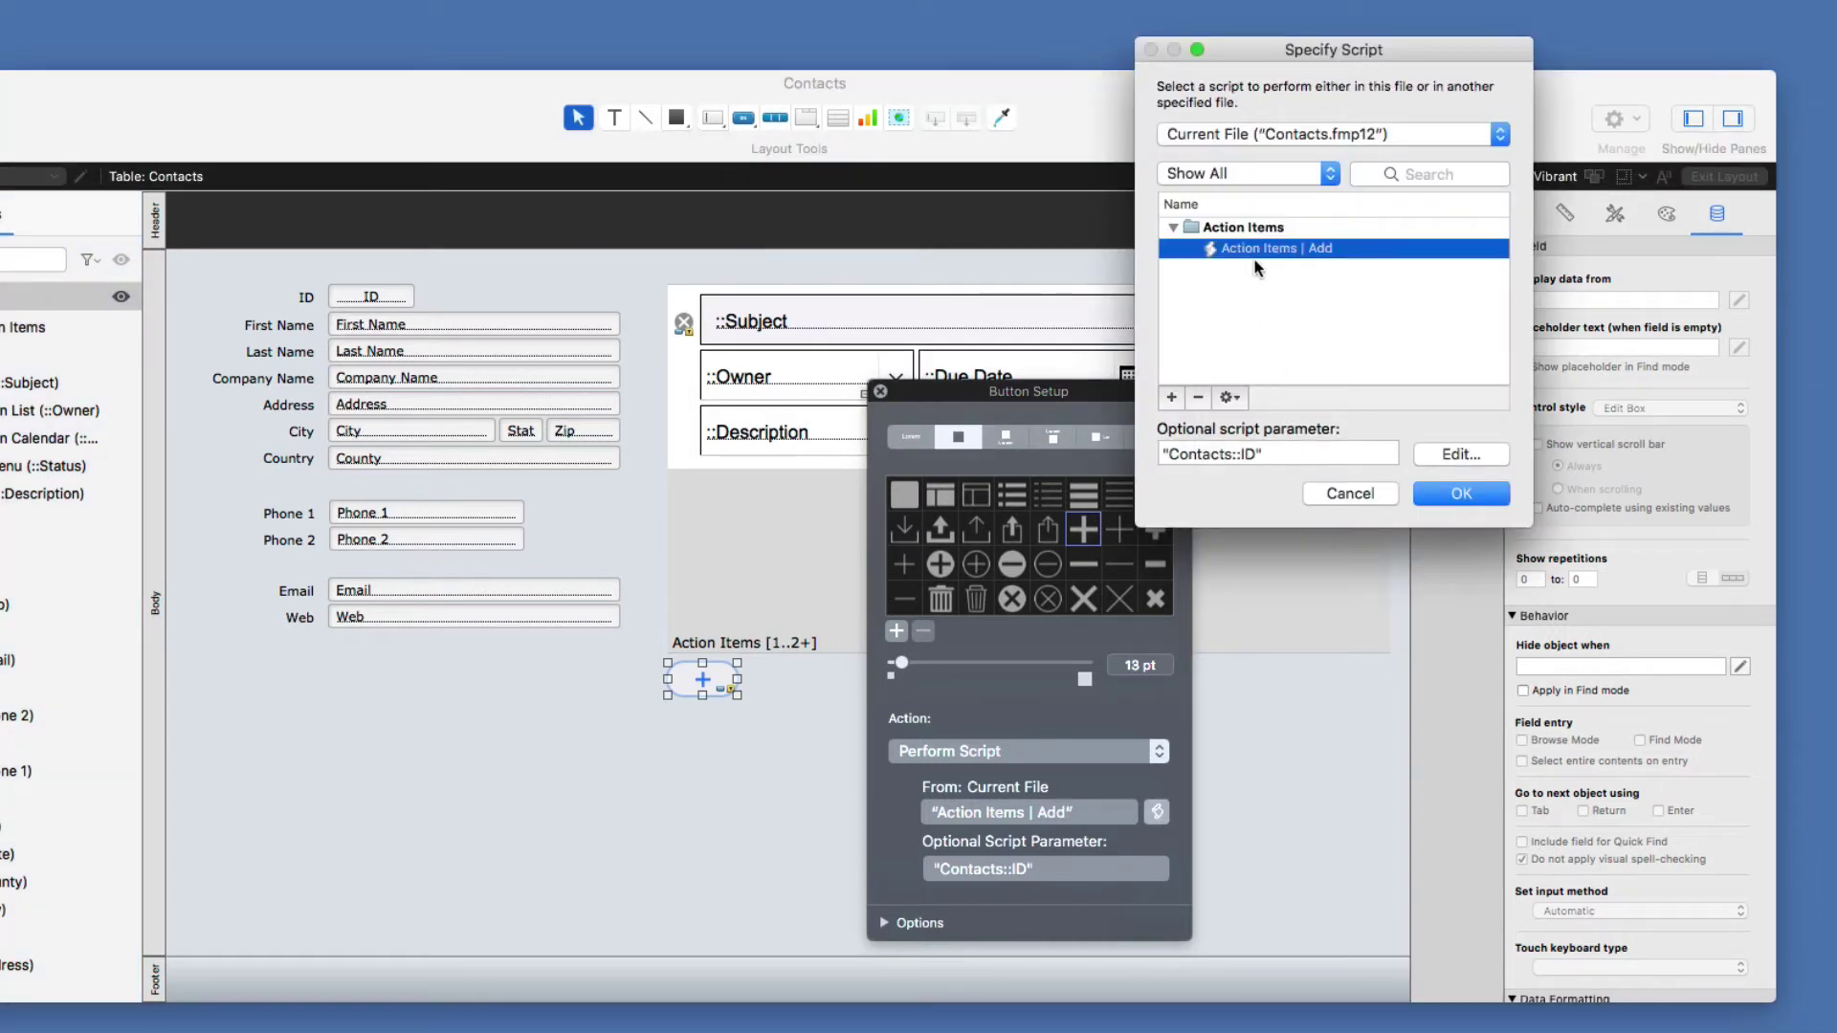
pyautogui.click(1290, 454)
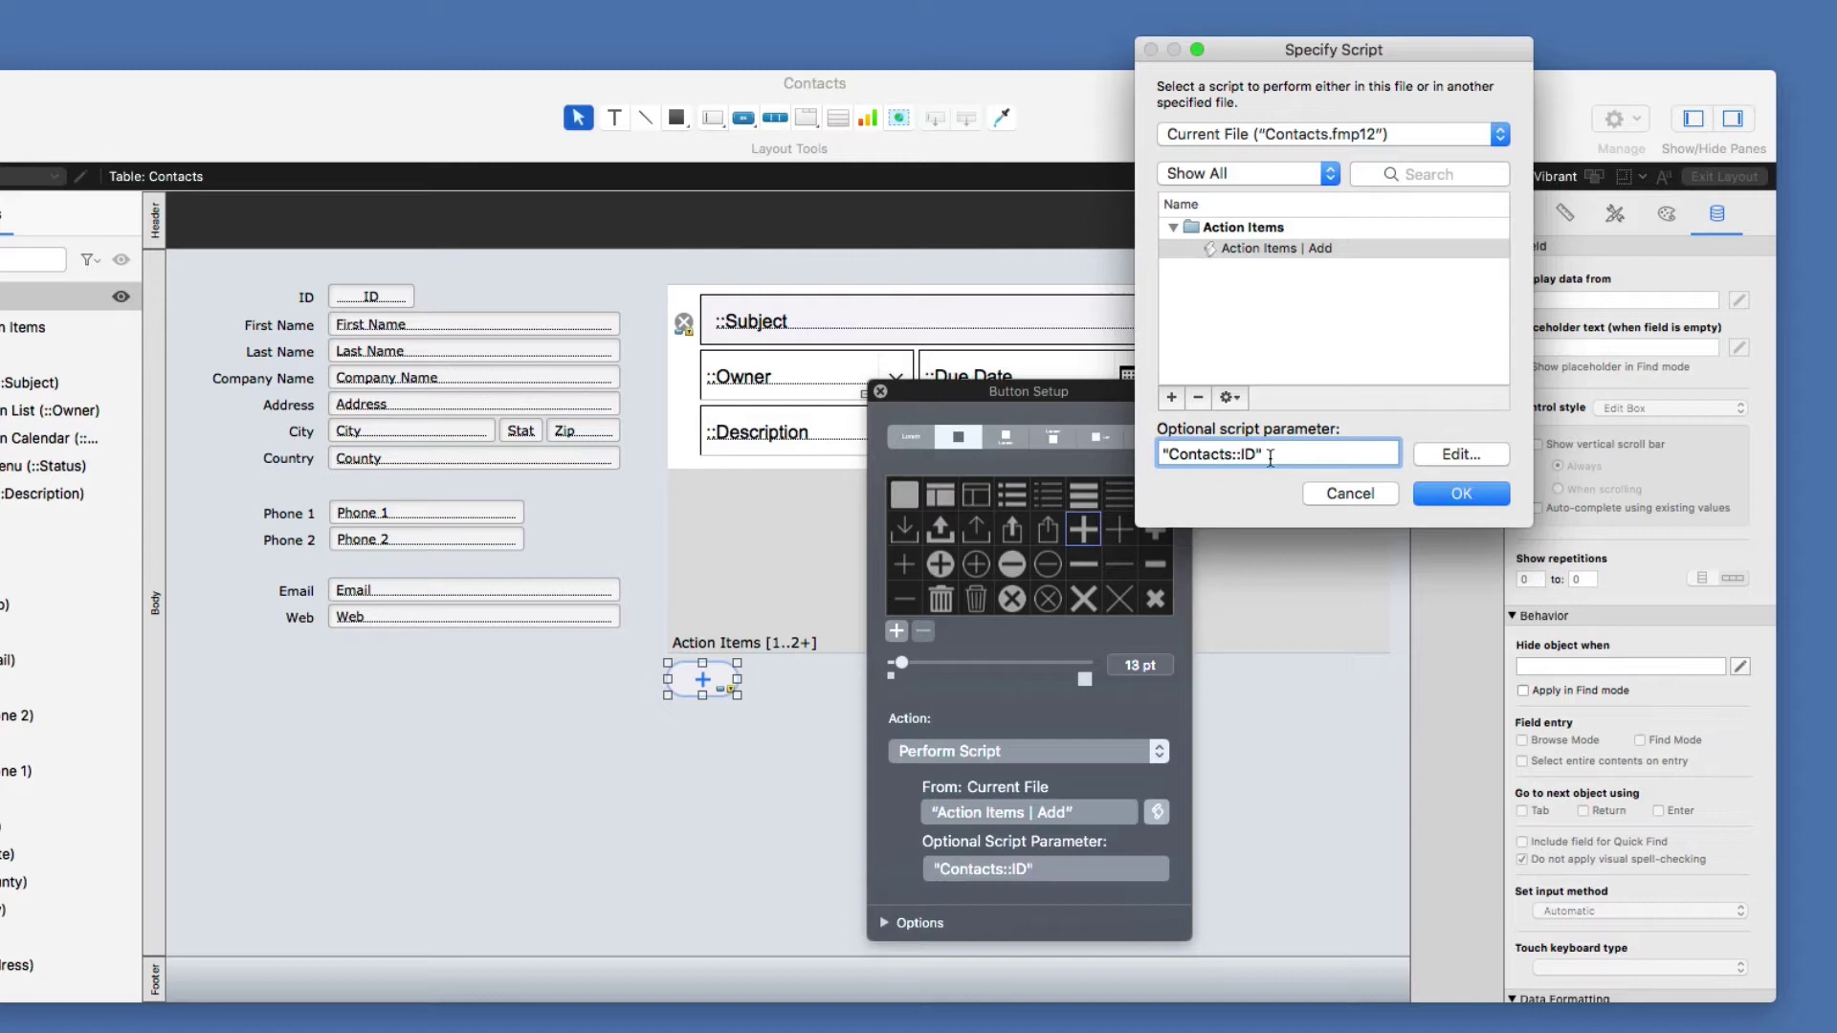
pyautogui.click(1456, 494)
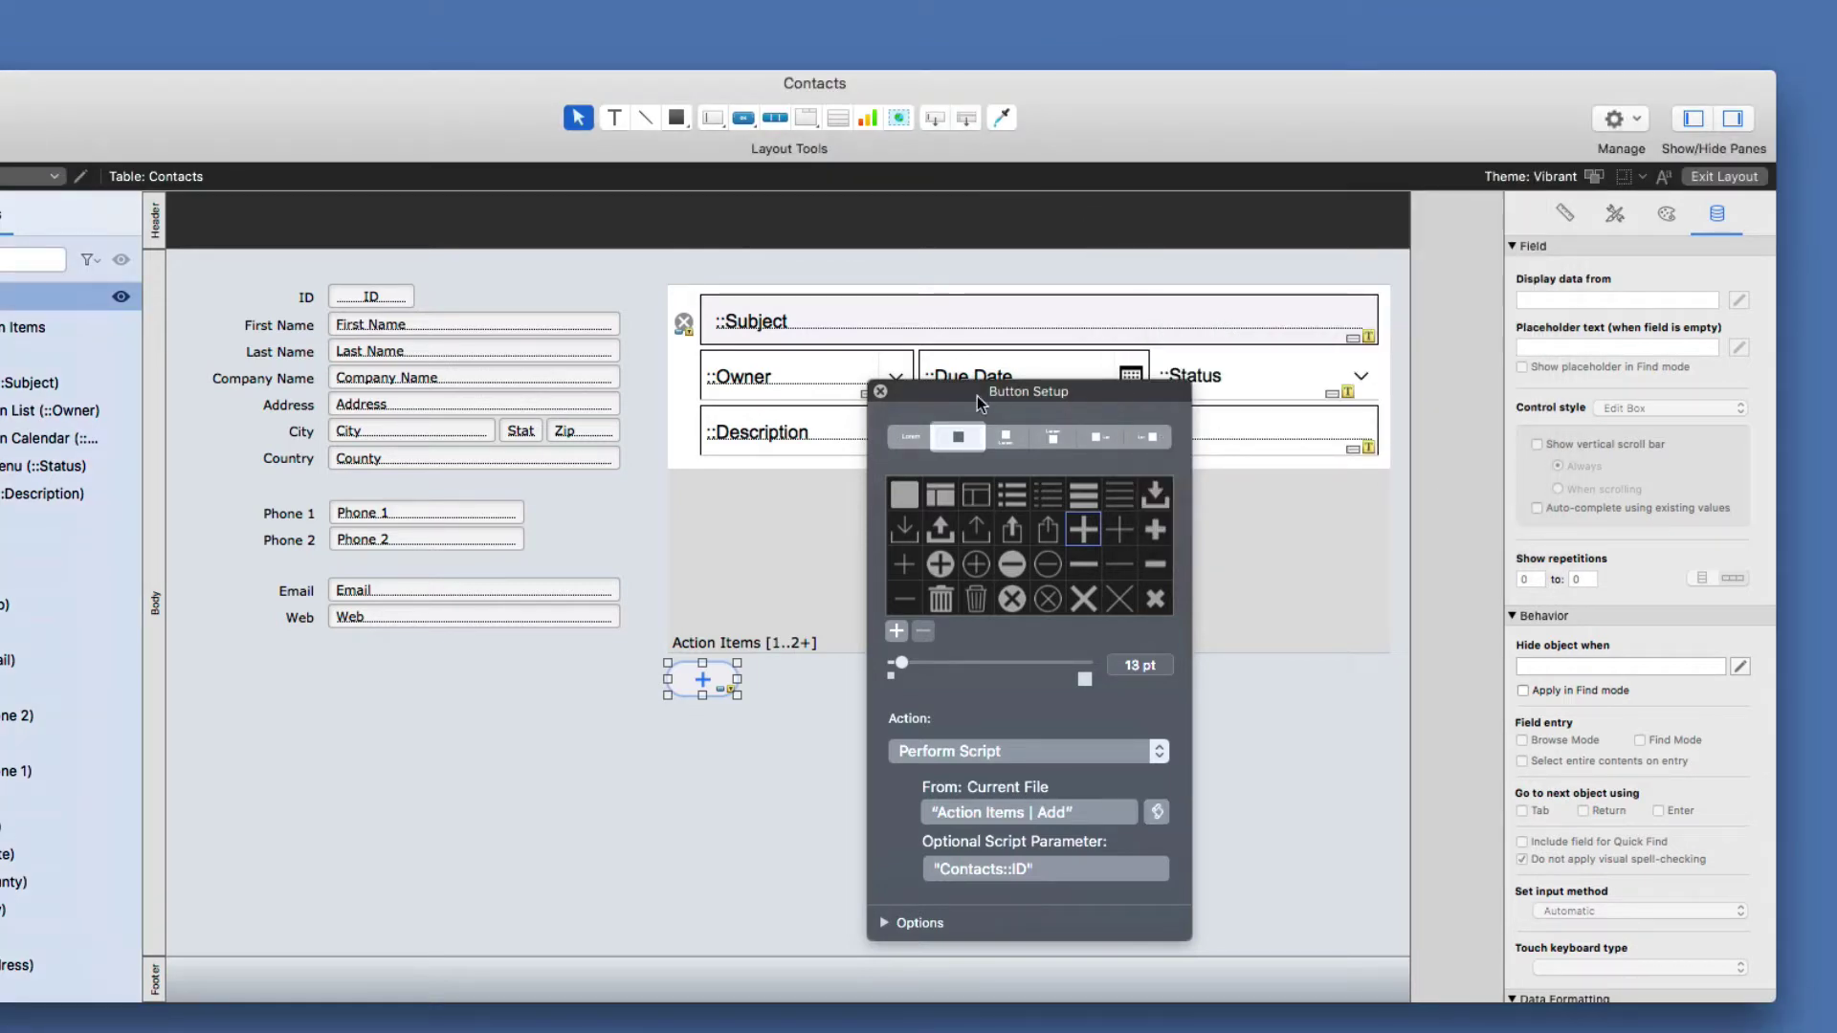
pyautogui.click(880, 392)
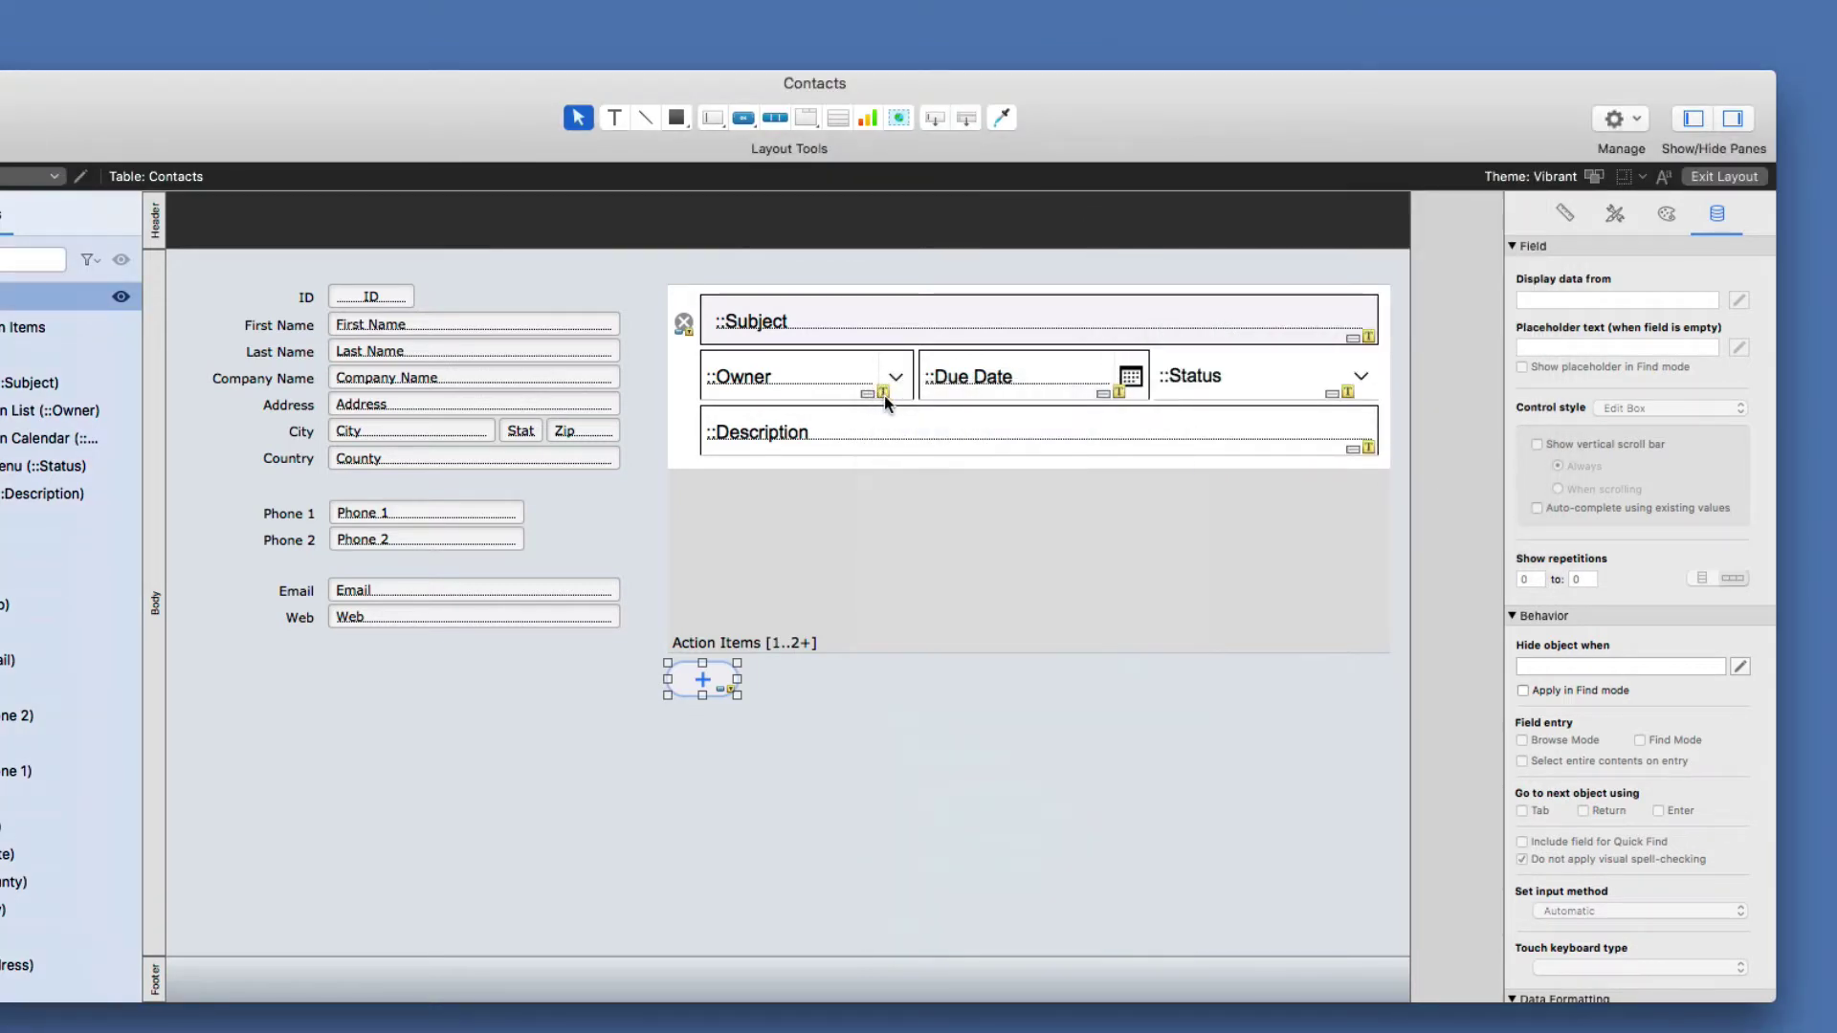
# - Open the 'Action Items | Add' script and inspect its Go to Object and Go to Portal Row steps
pyautogui.press('super+shift+s')
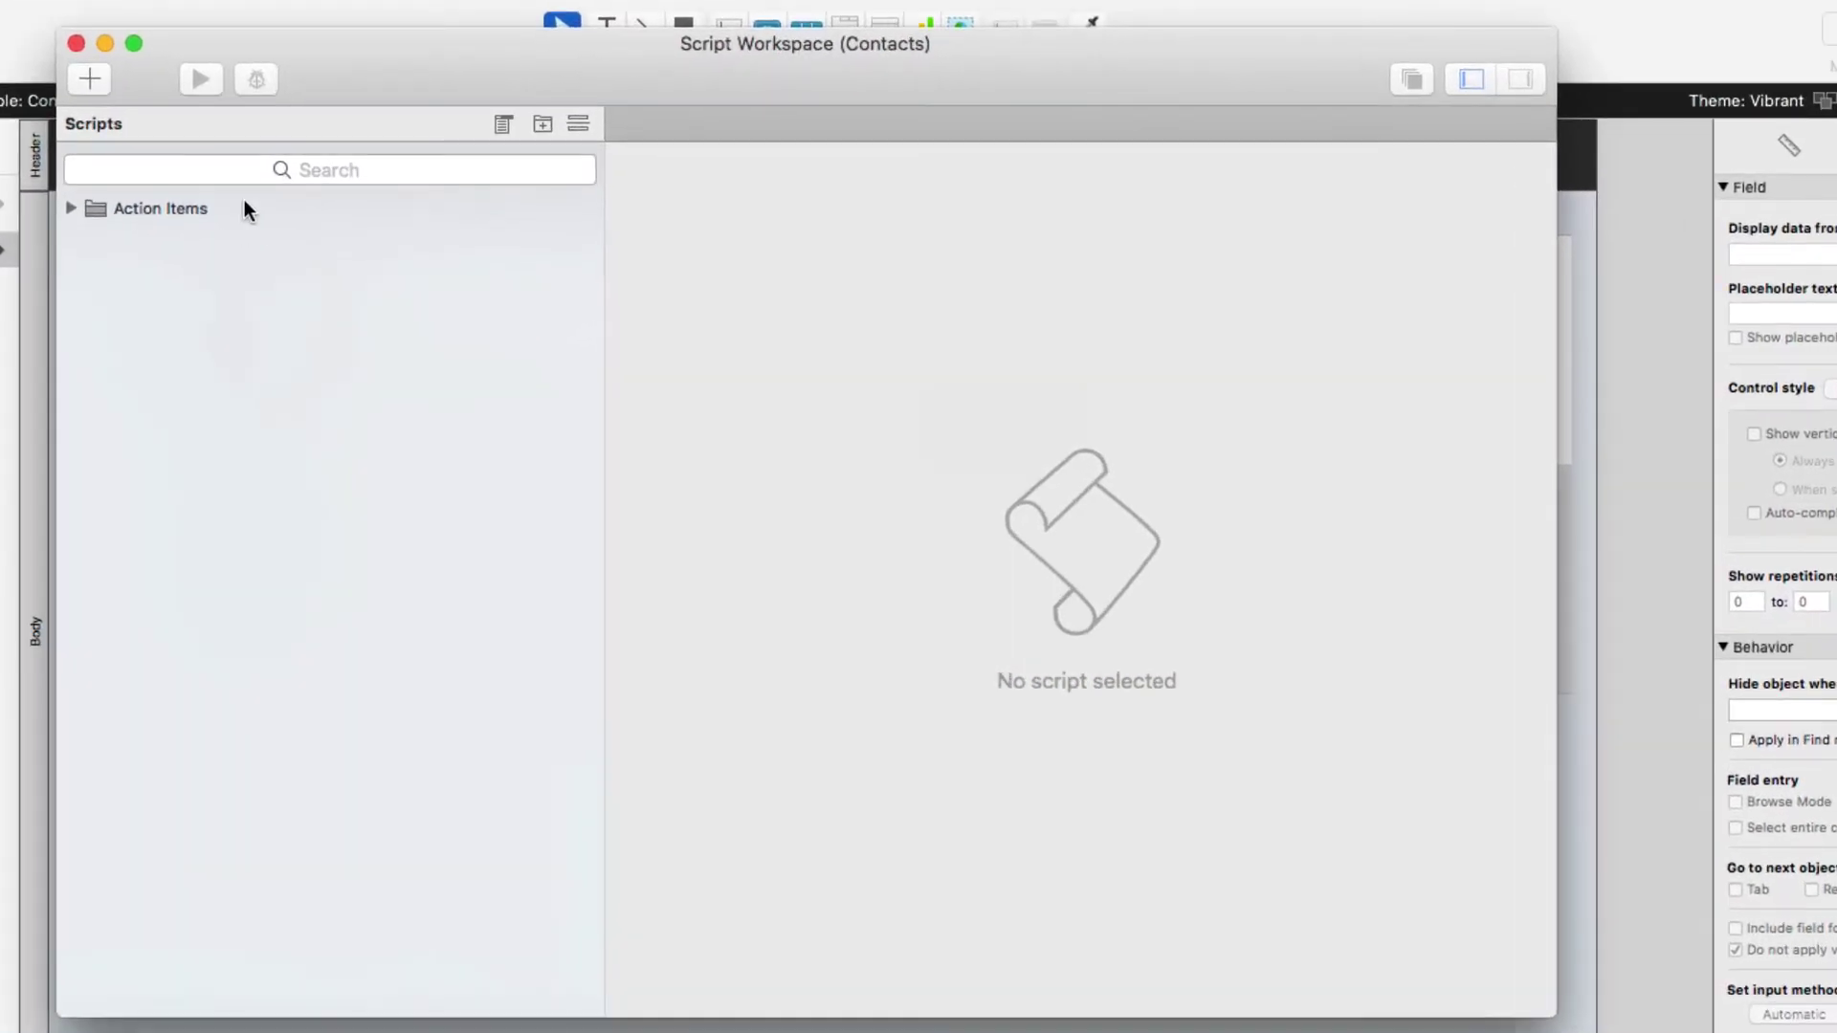
pyautogui.click(325, 270)
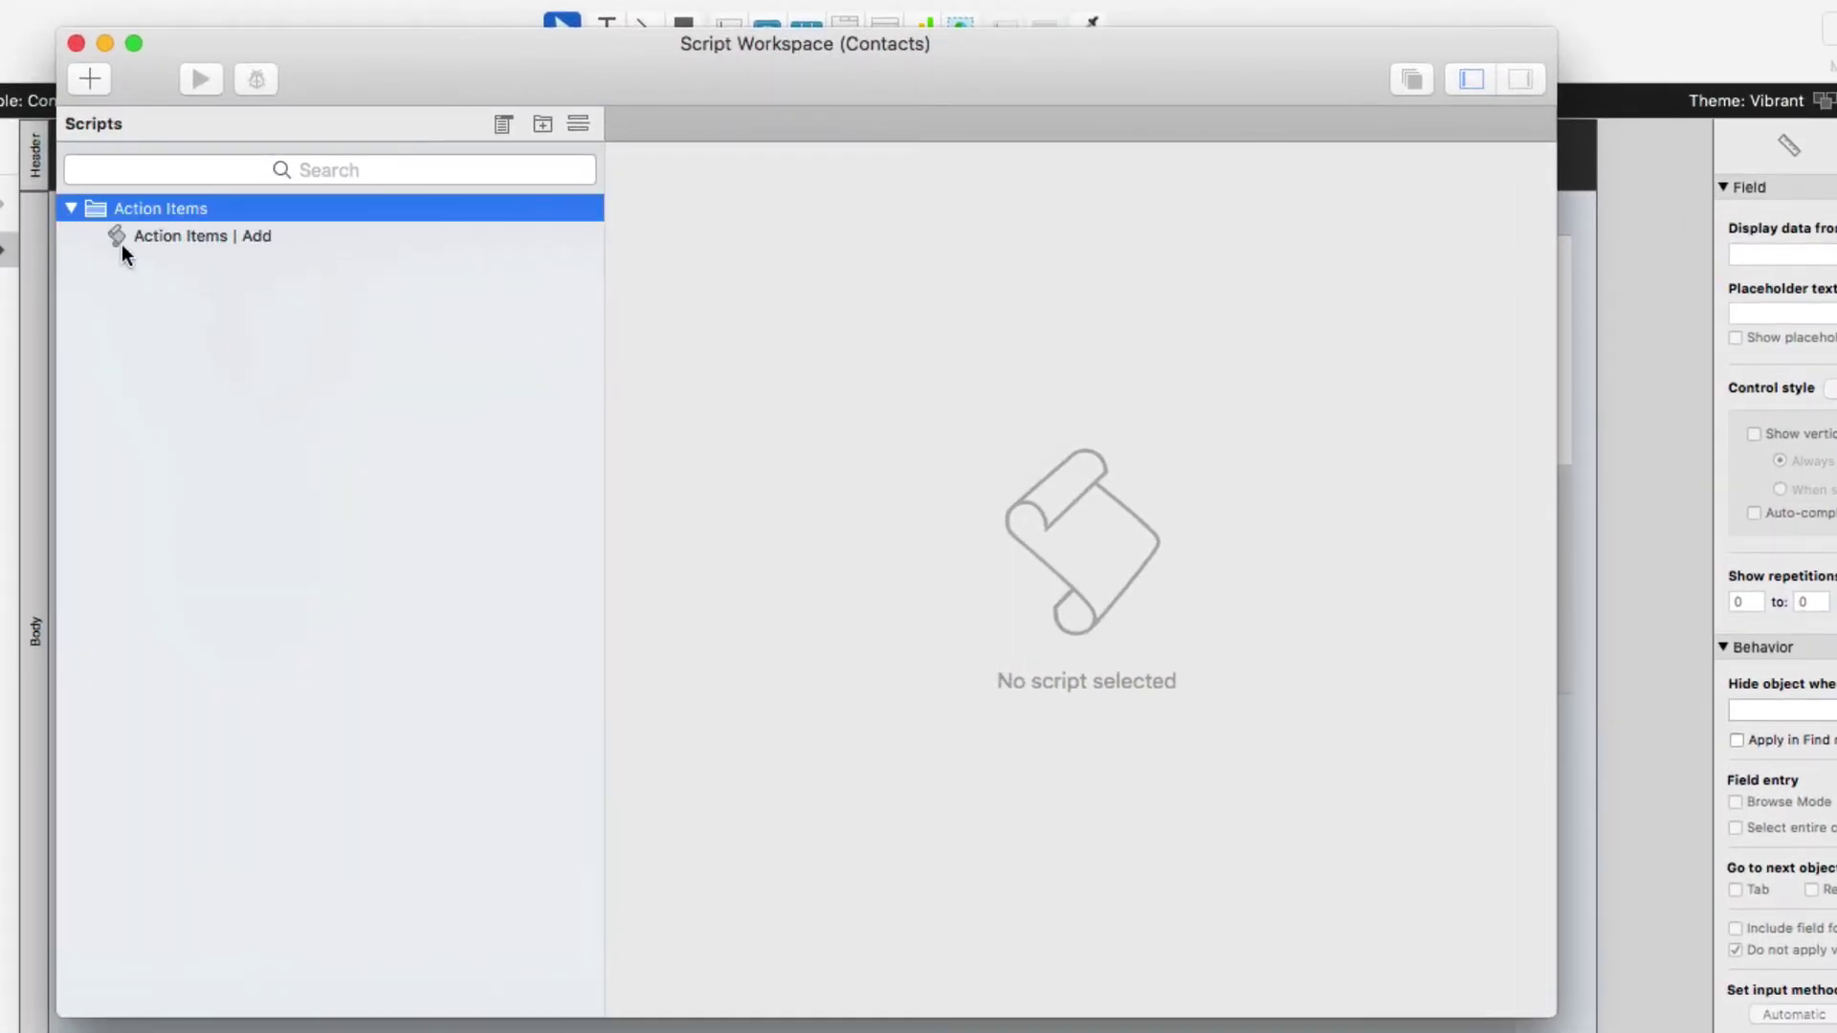
pyautogui.click(168, 237)
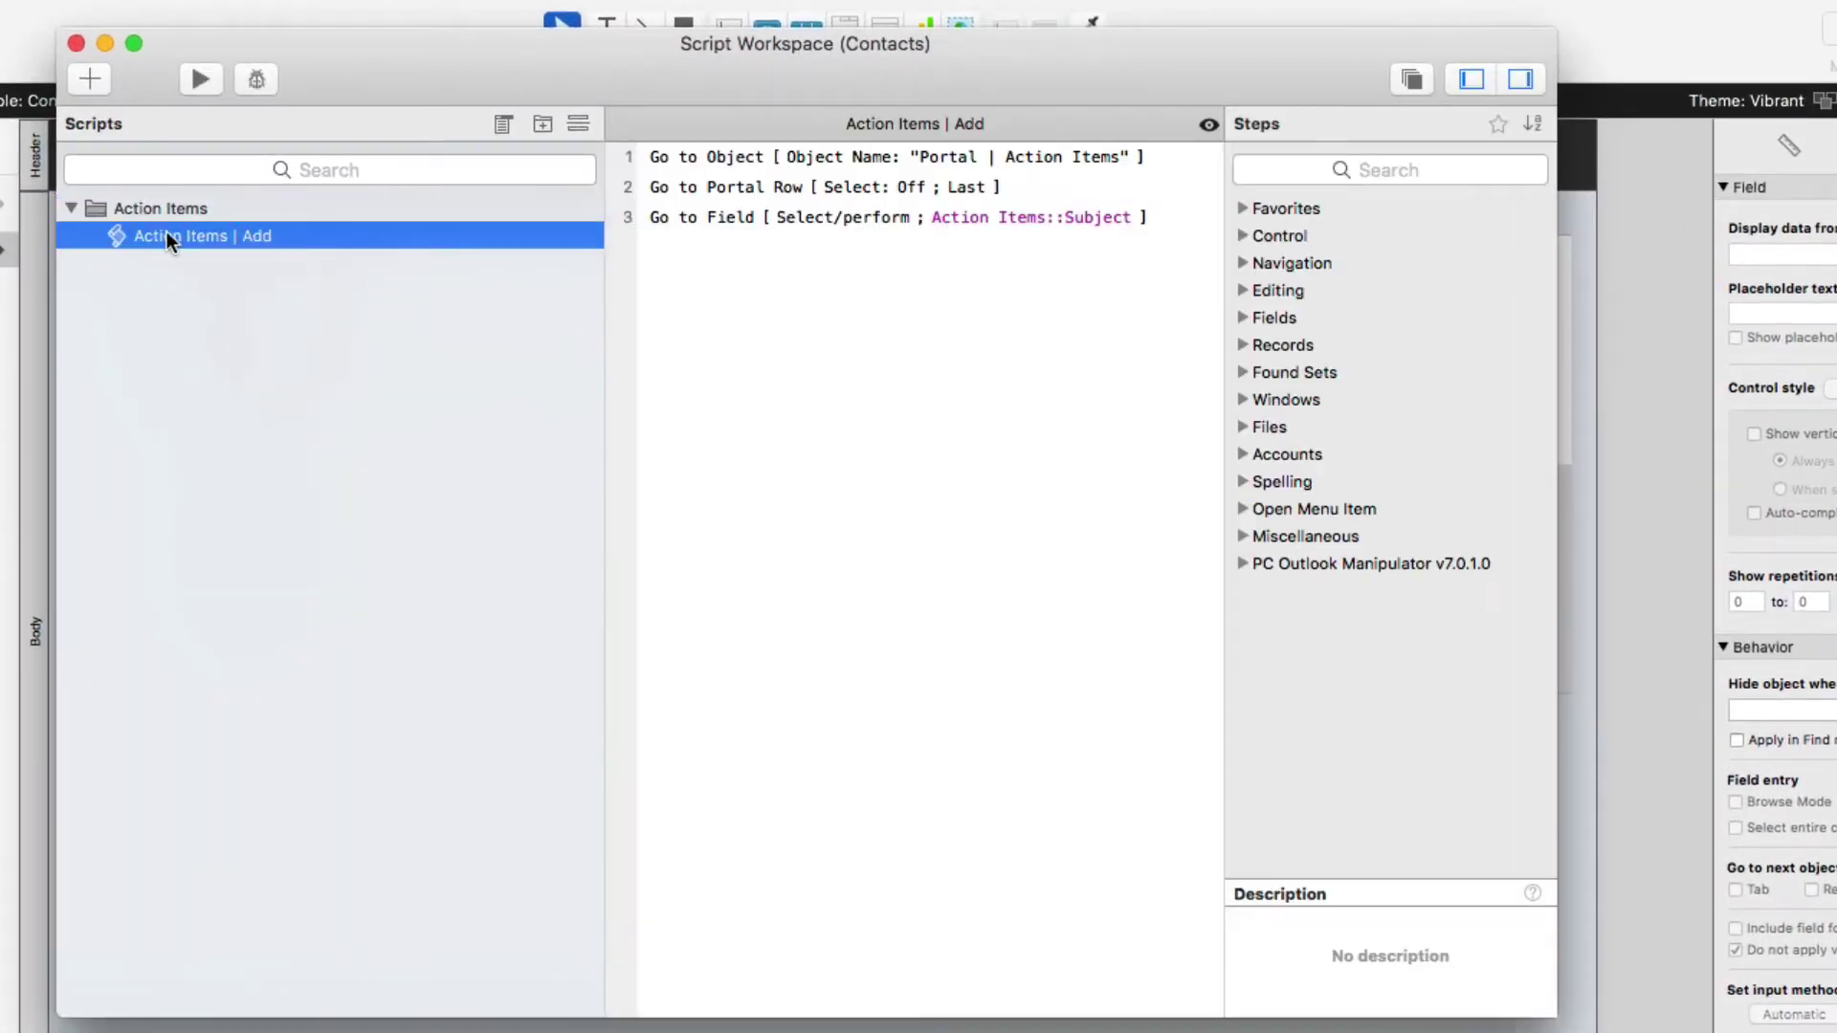
pyautogui.click(215, 207)
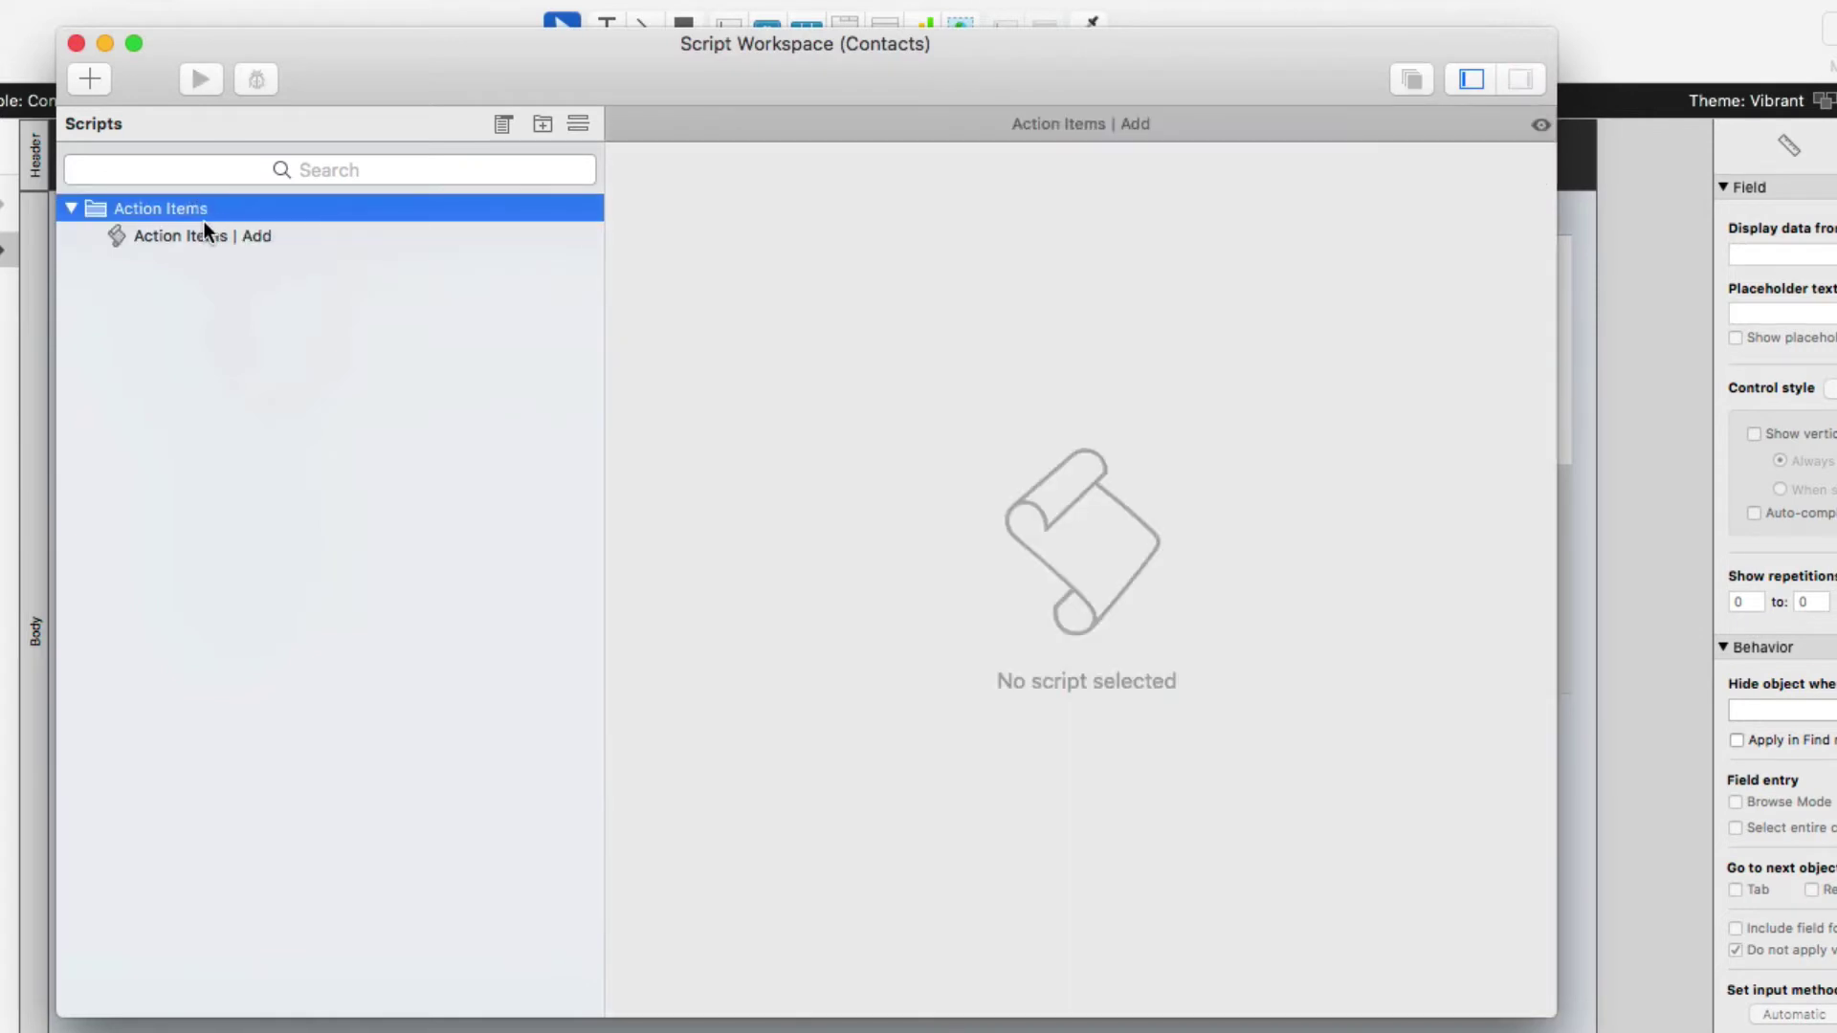
pyautogui.click(233, 235)
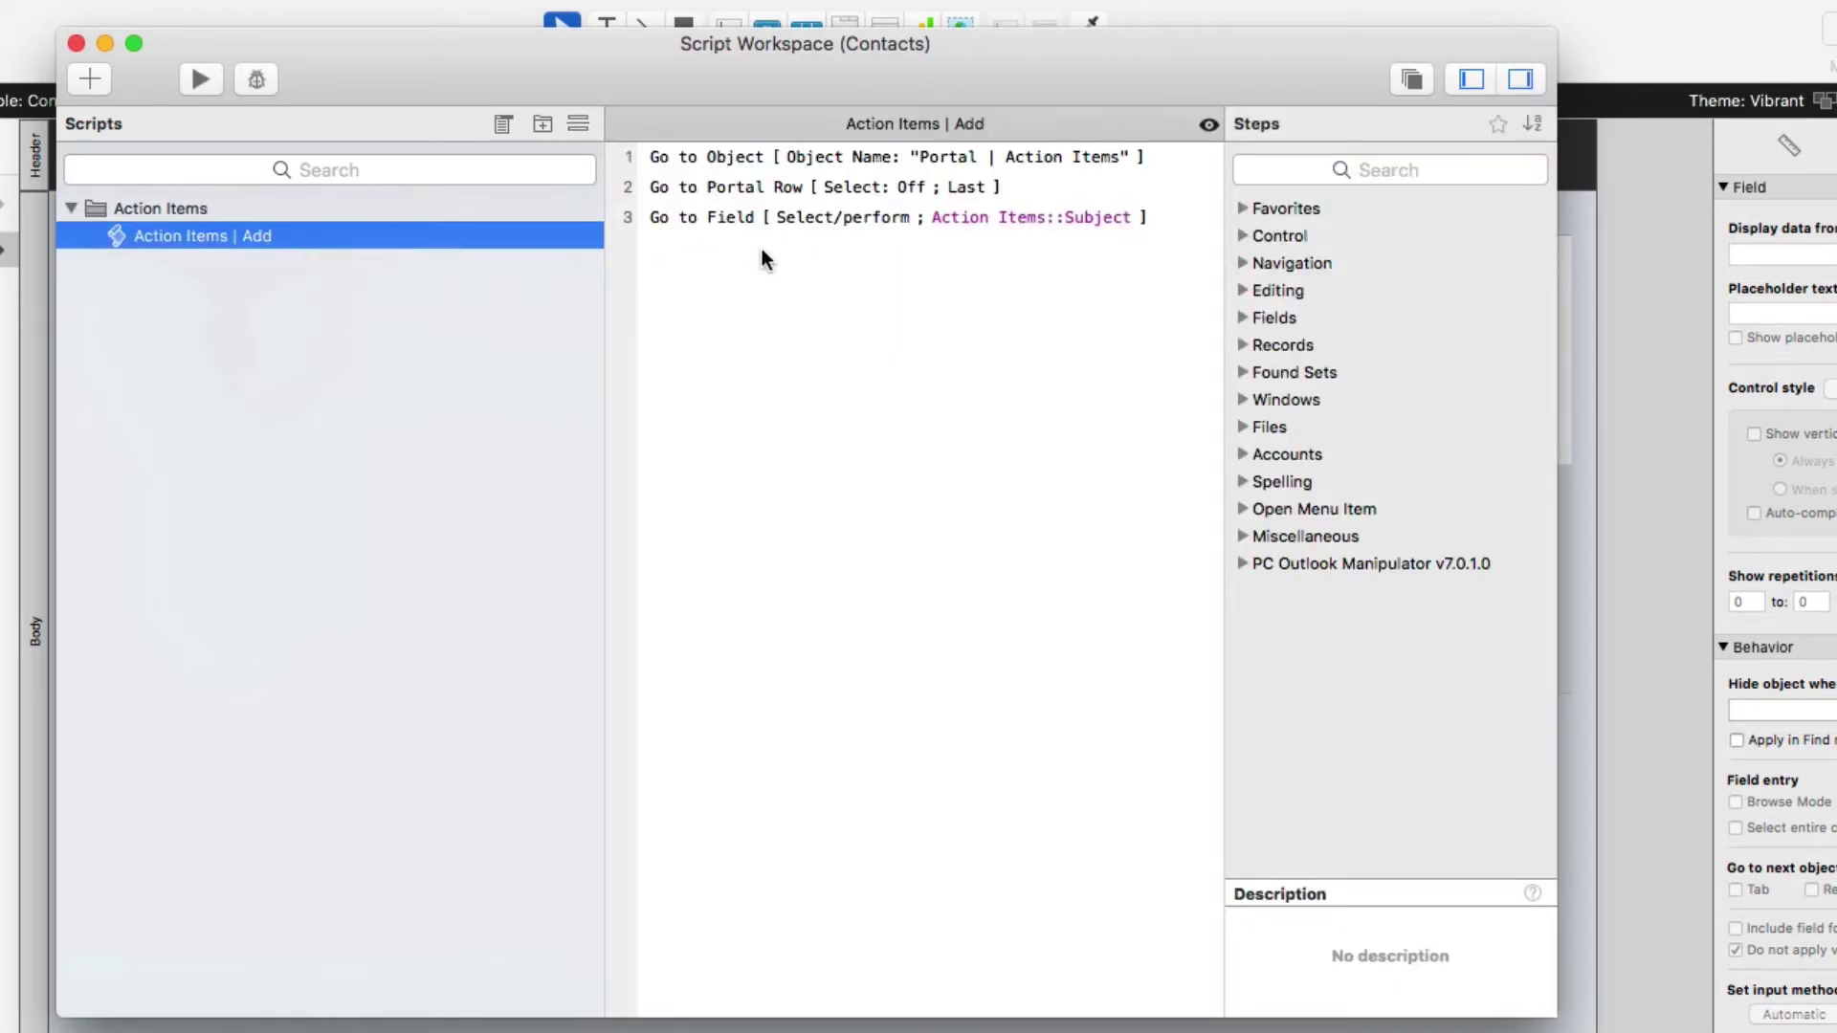
pyautogui.click(861, 159)
pyautogui.click(1157, 159)
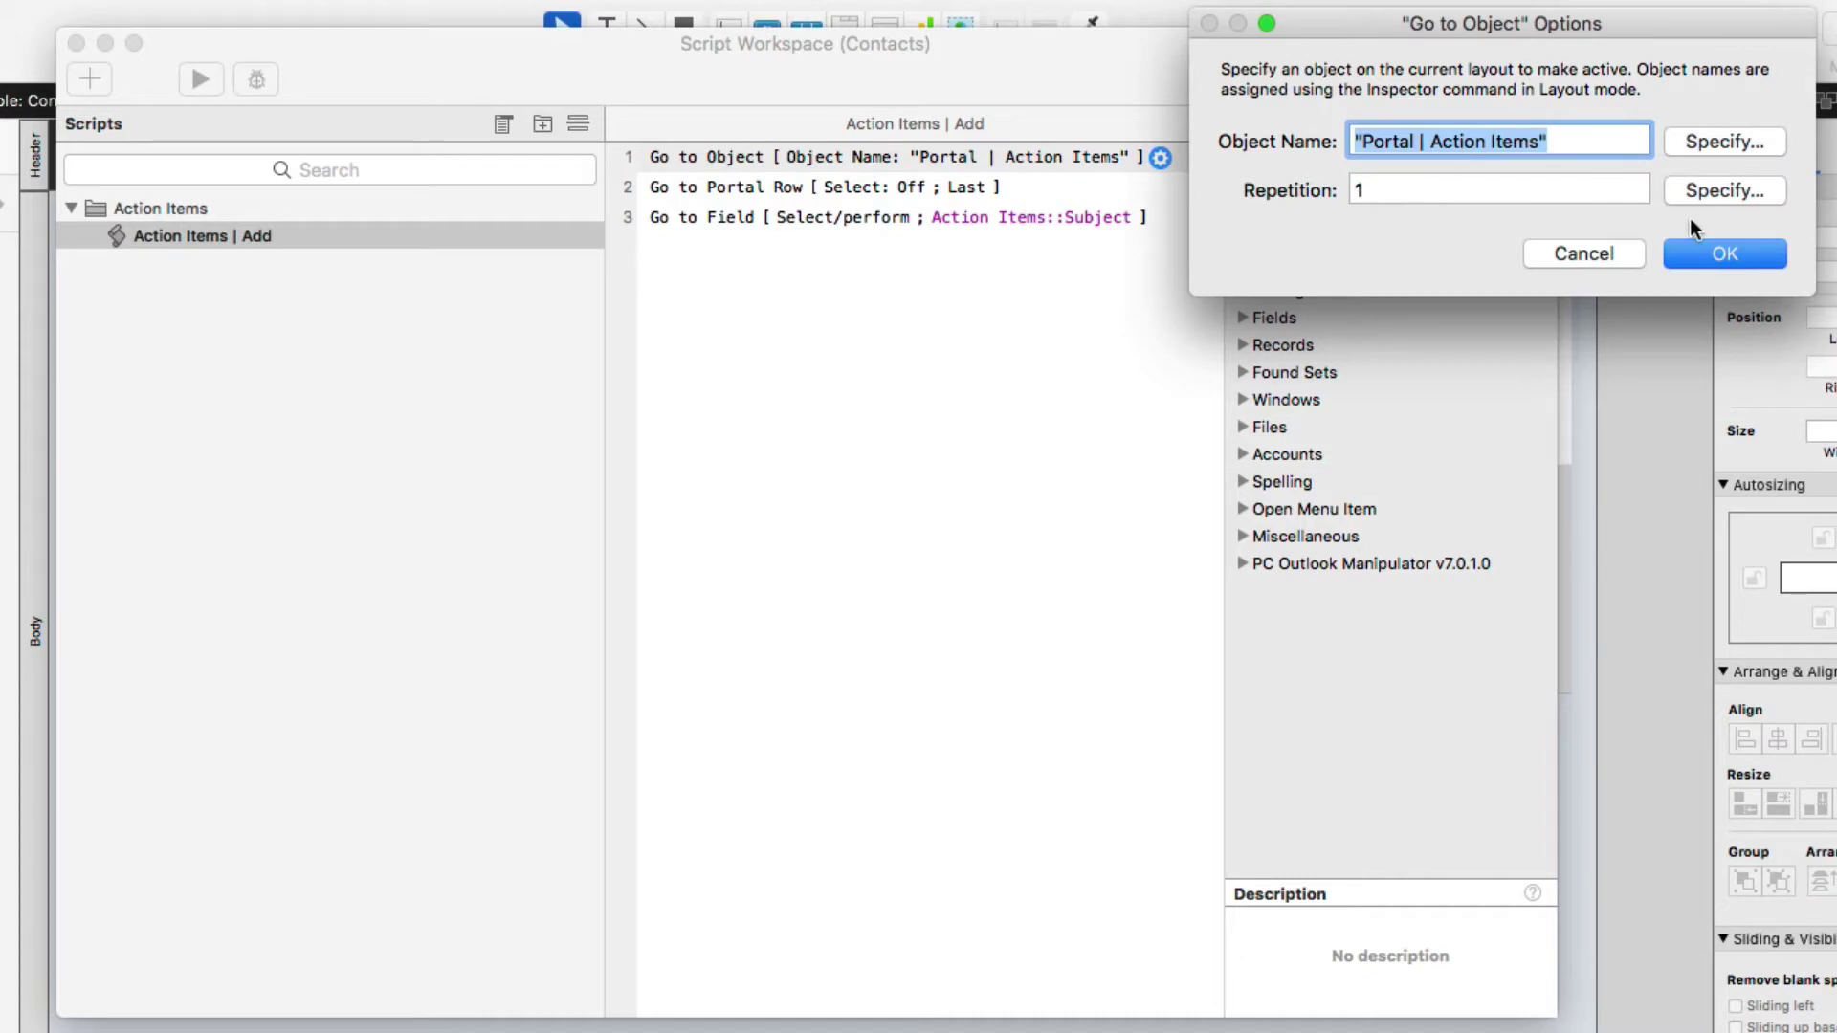
pyautogui.click(1720, 253)
pyautogui.click(991, 197)
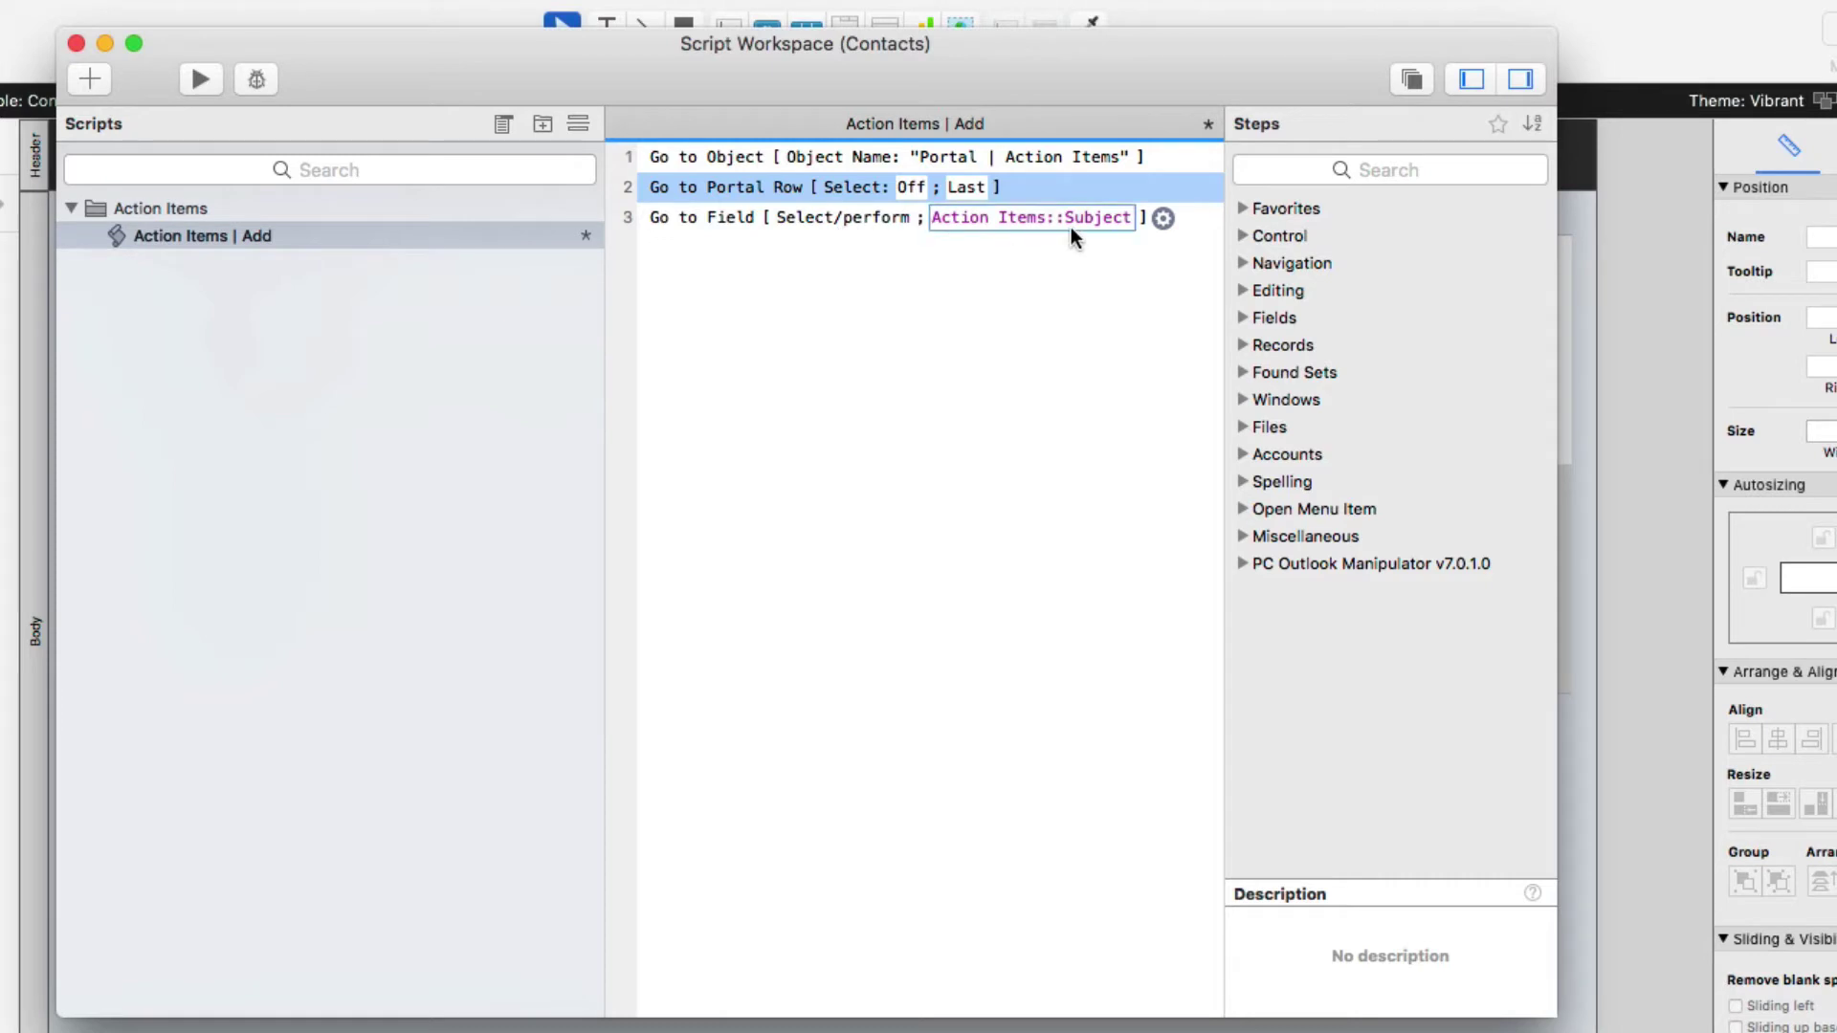
# - Close Script Workspace and open the Action Items table's fields in Manage Database
pyautogui.click(75, 44)
pyautogui.press('super+shift+d')
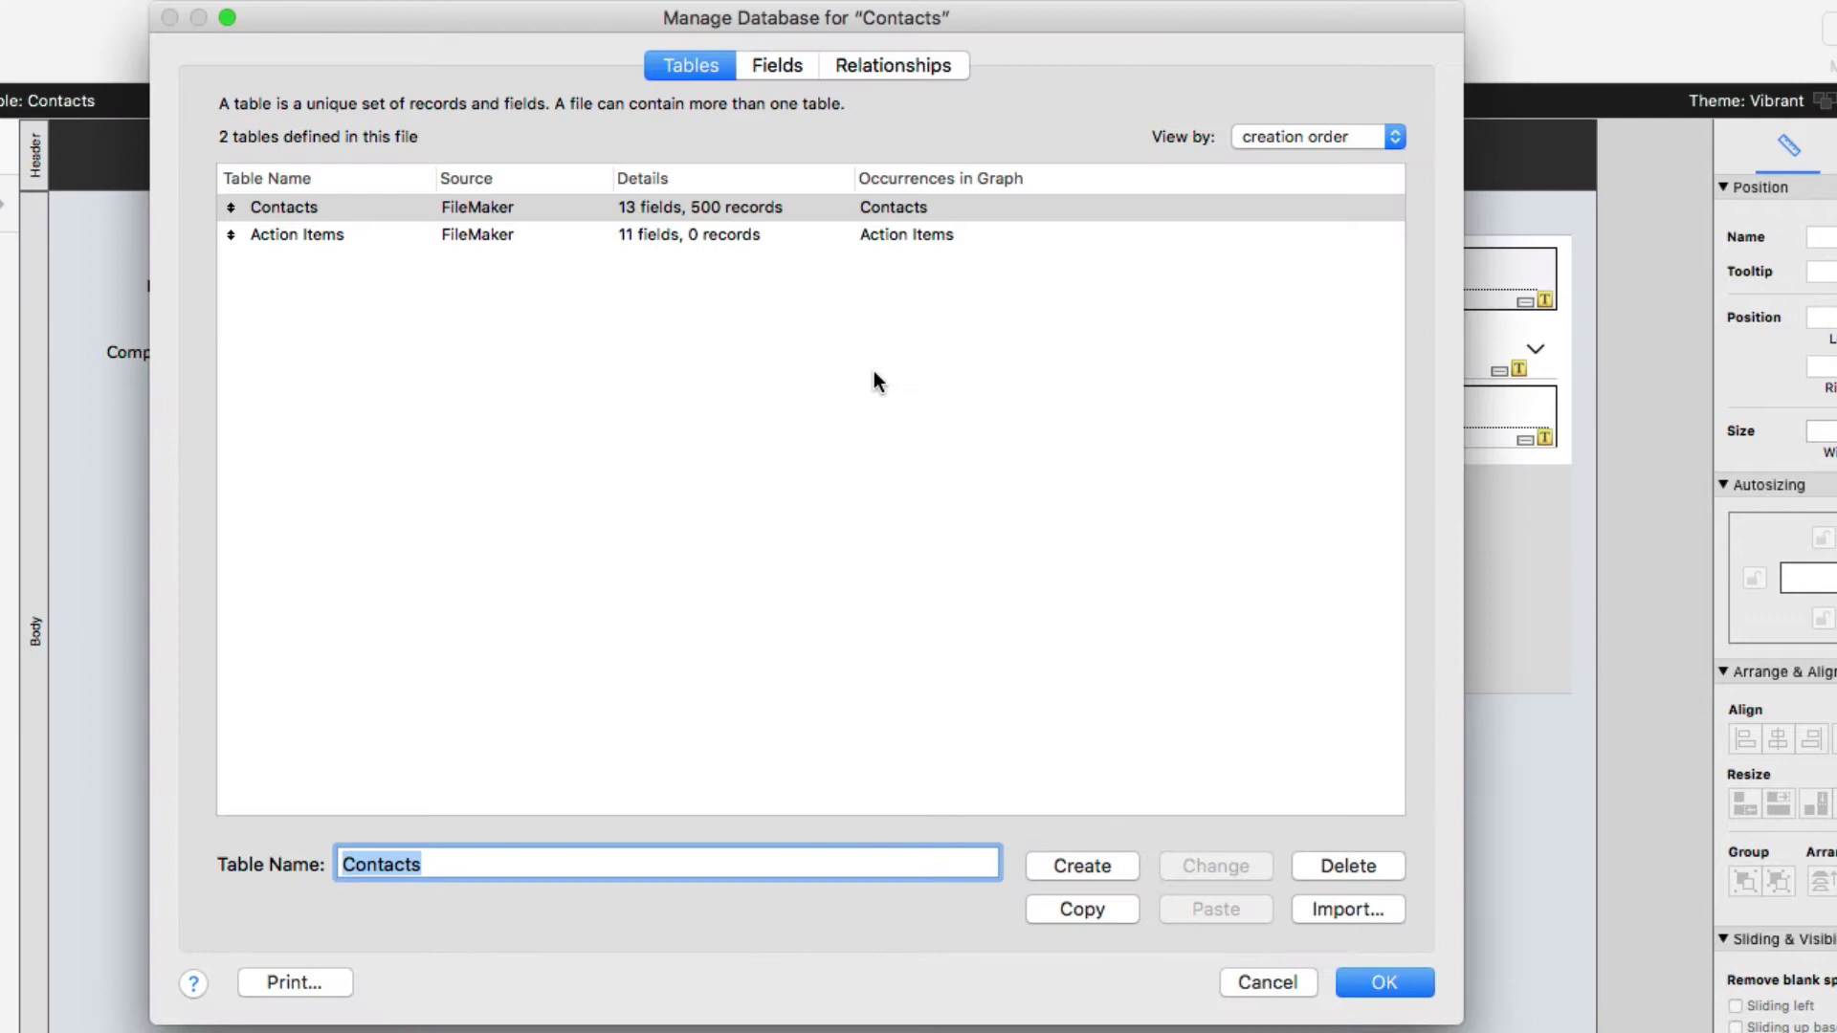
pyautogui.click(549, 233)
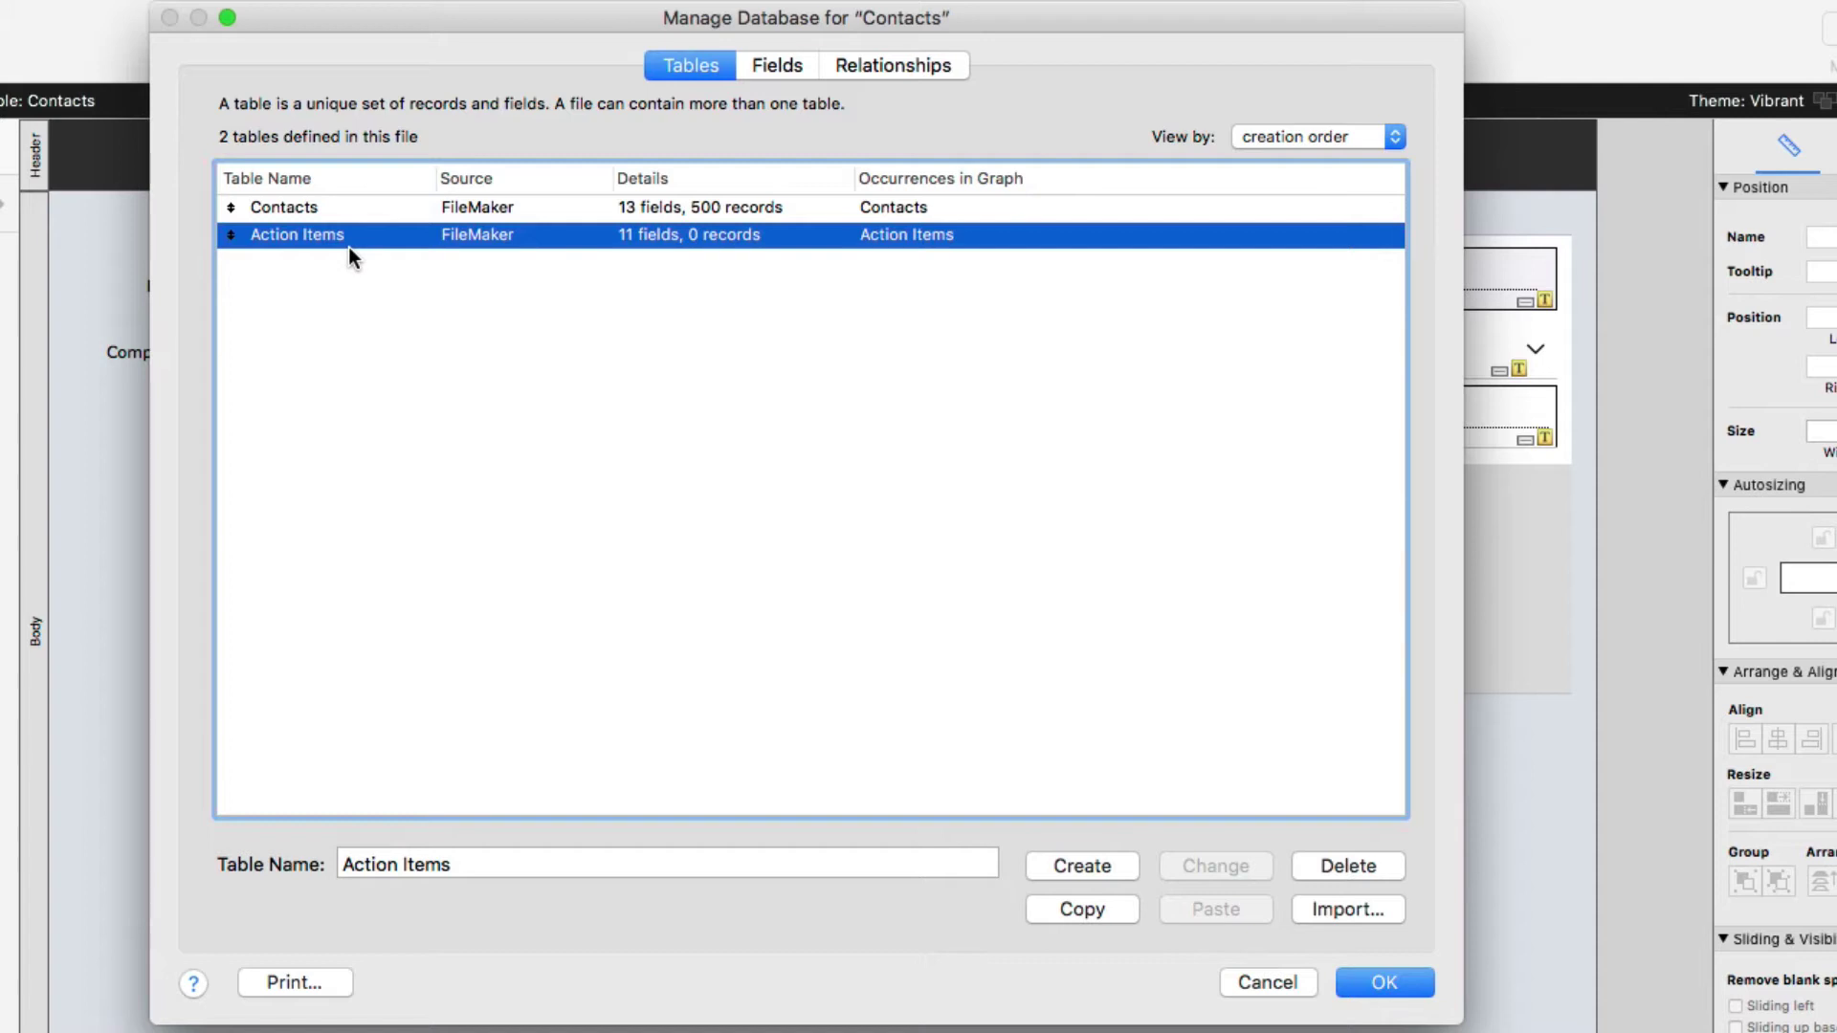
pyautogui.doubleClick(409, 239)
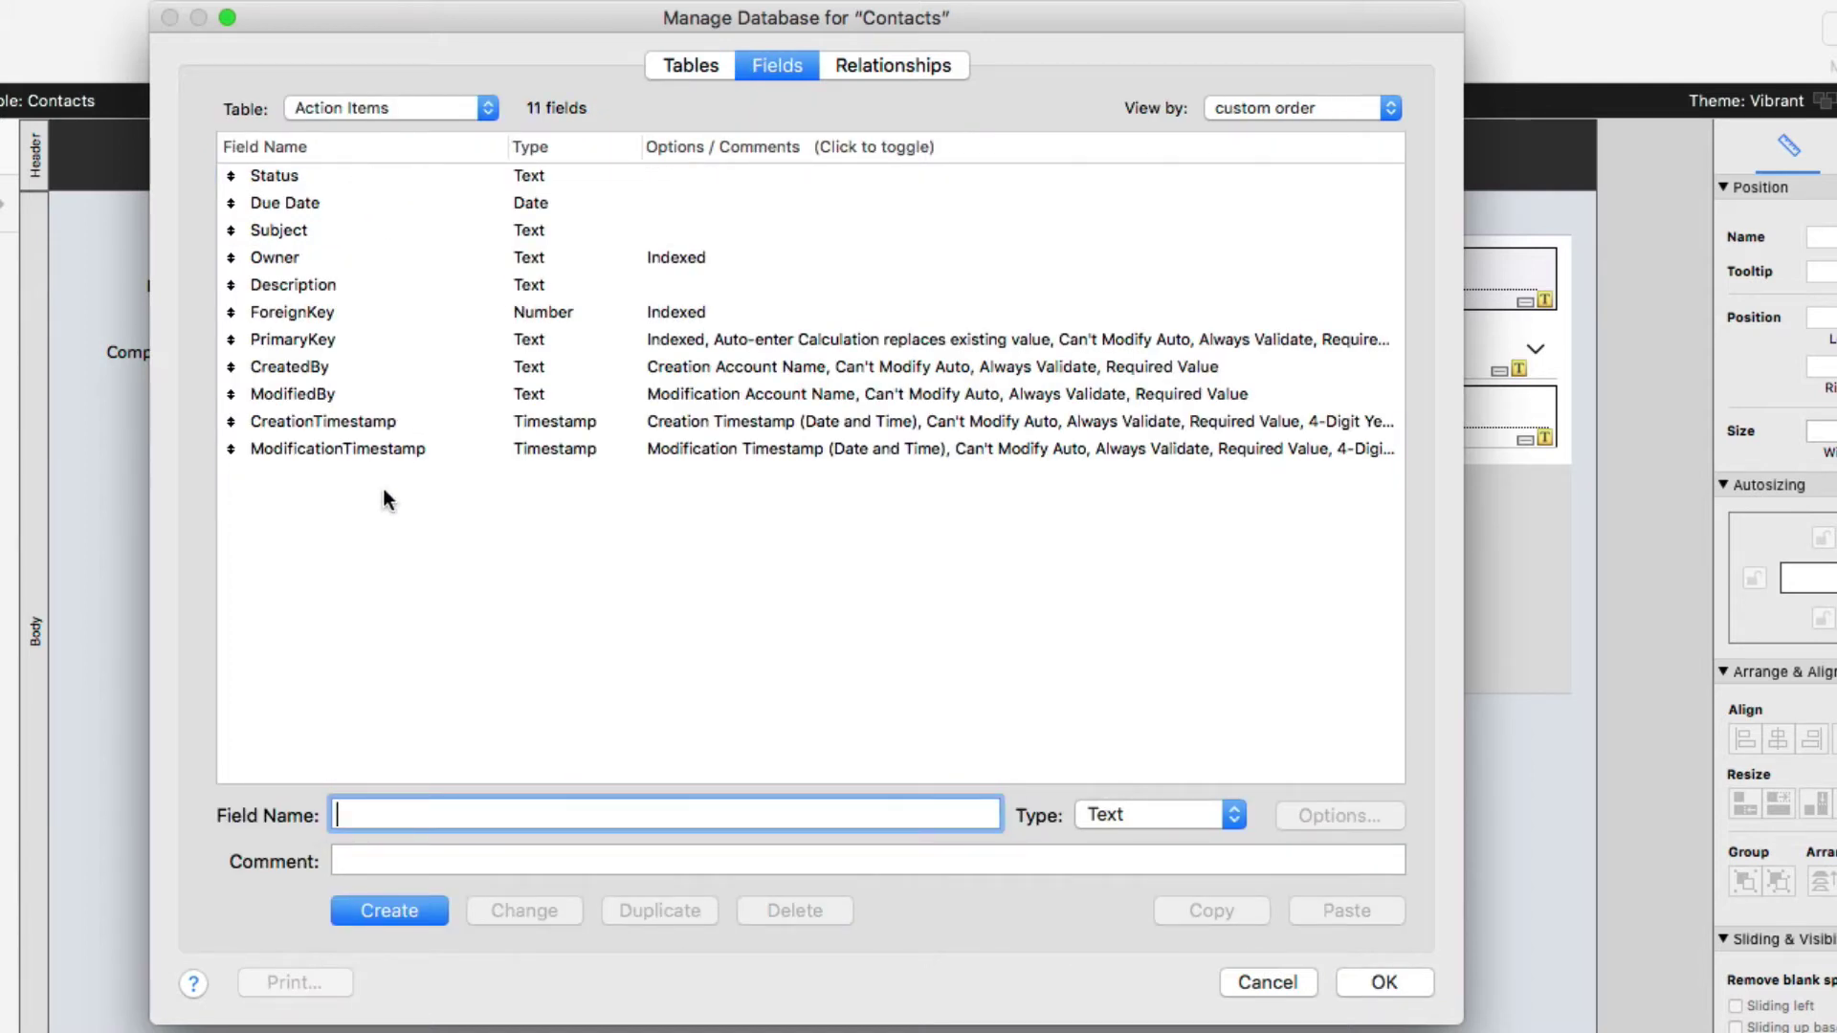
# - Inspect the Status, Due Date, Subject, Owner, Description and ForeignKey fields
pyautogui.click(322, 175)
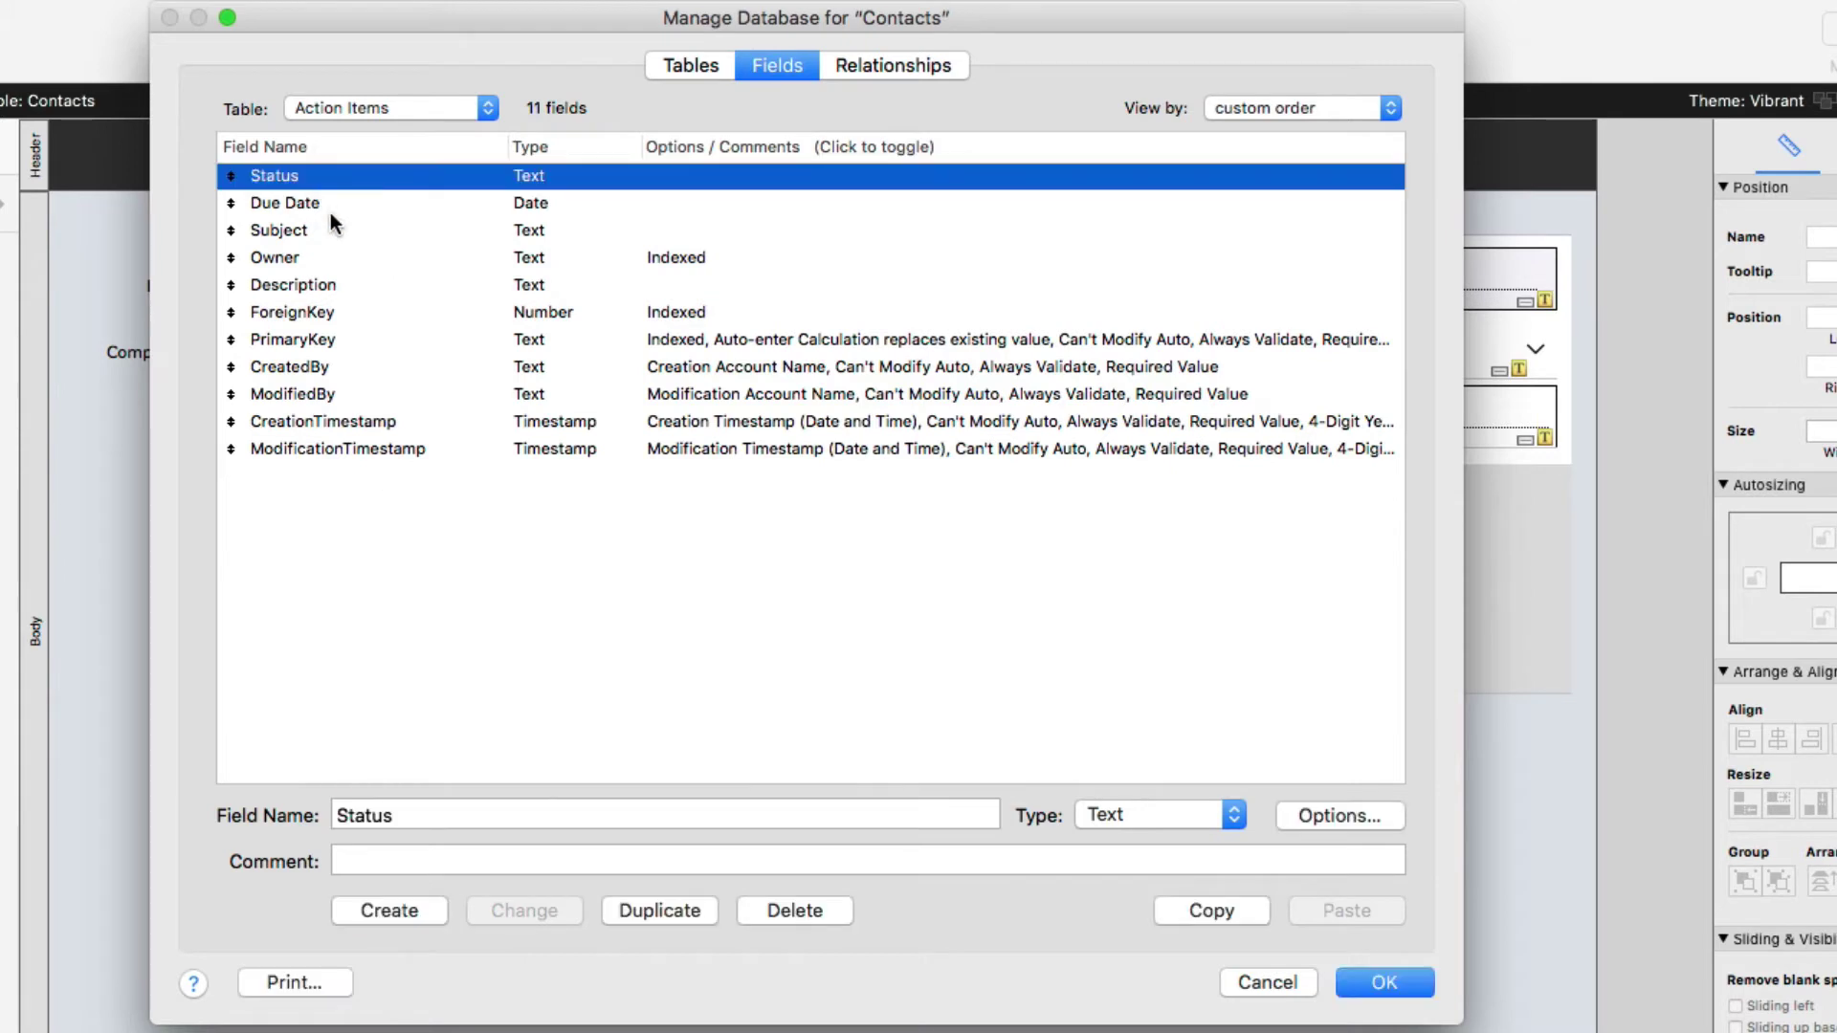
pyautogui.click(328, 202)
pyautogui.click(331, 230)
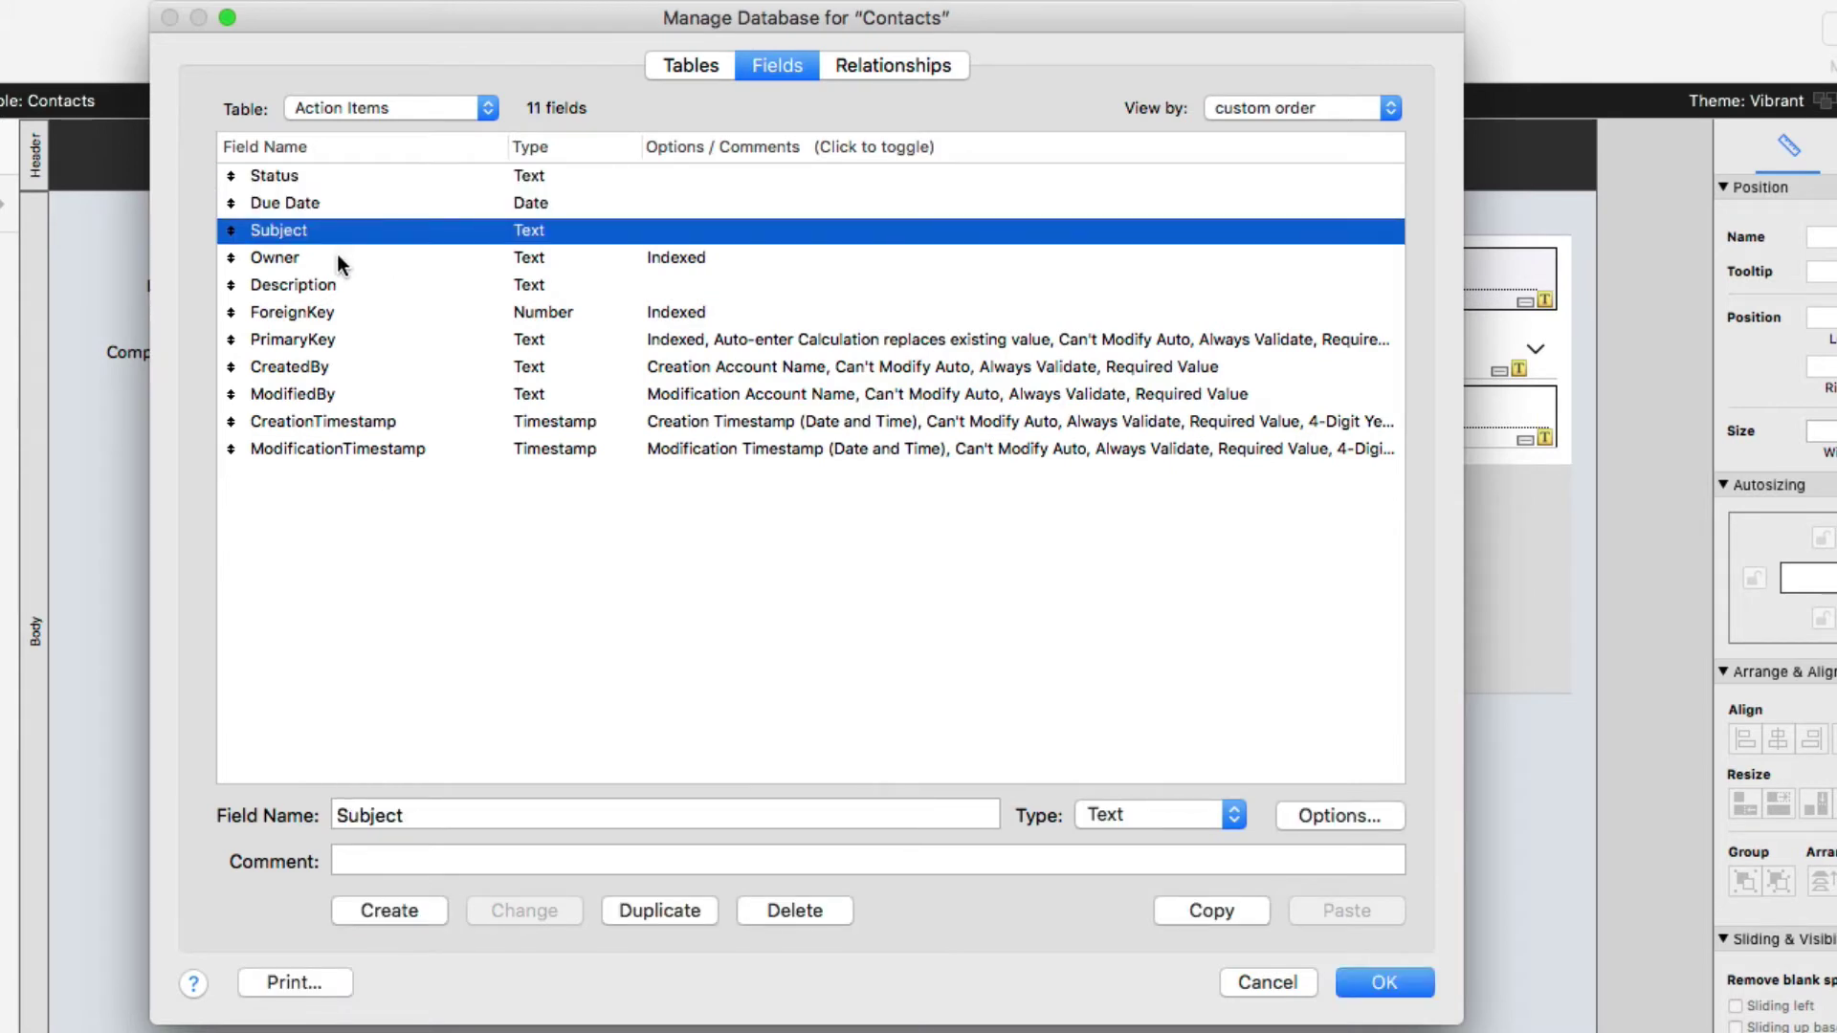
pyautogui.click(337, 256)
pyautogui.click(341, 280)
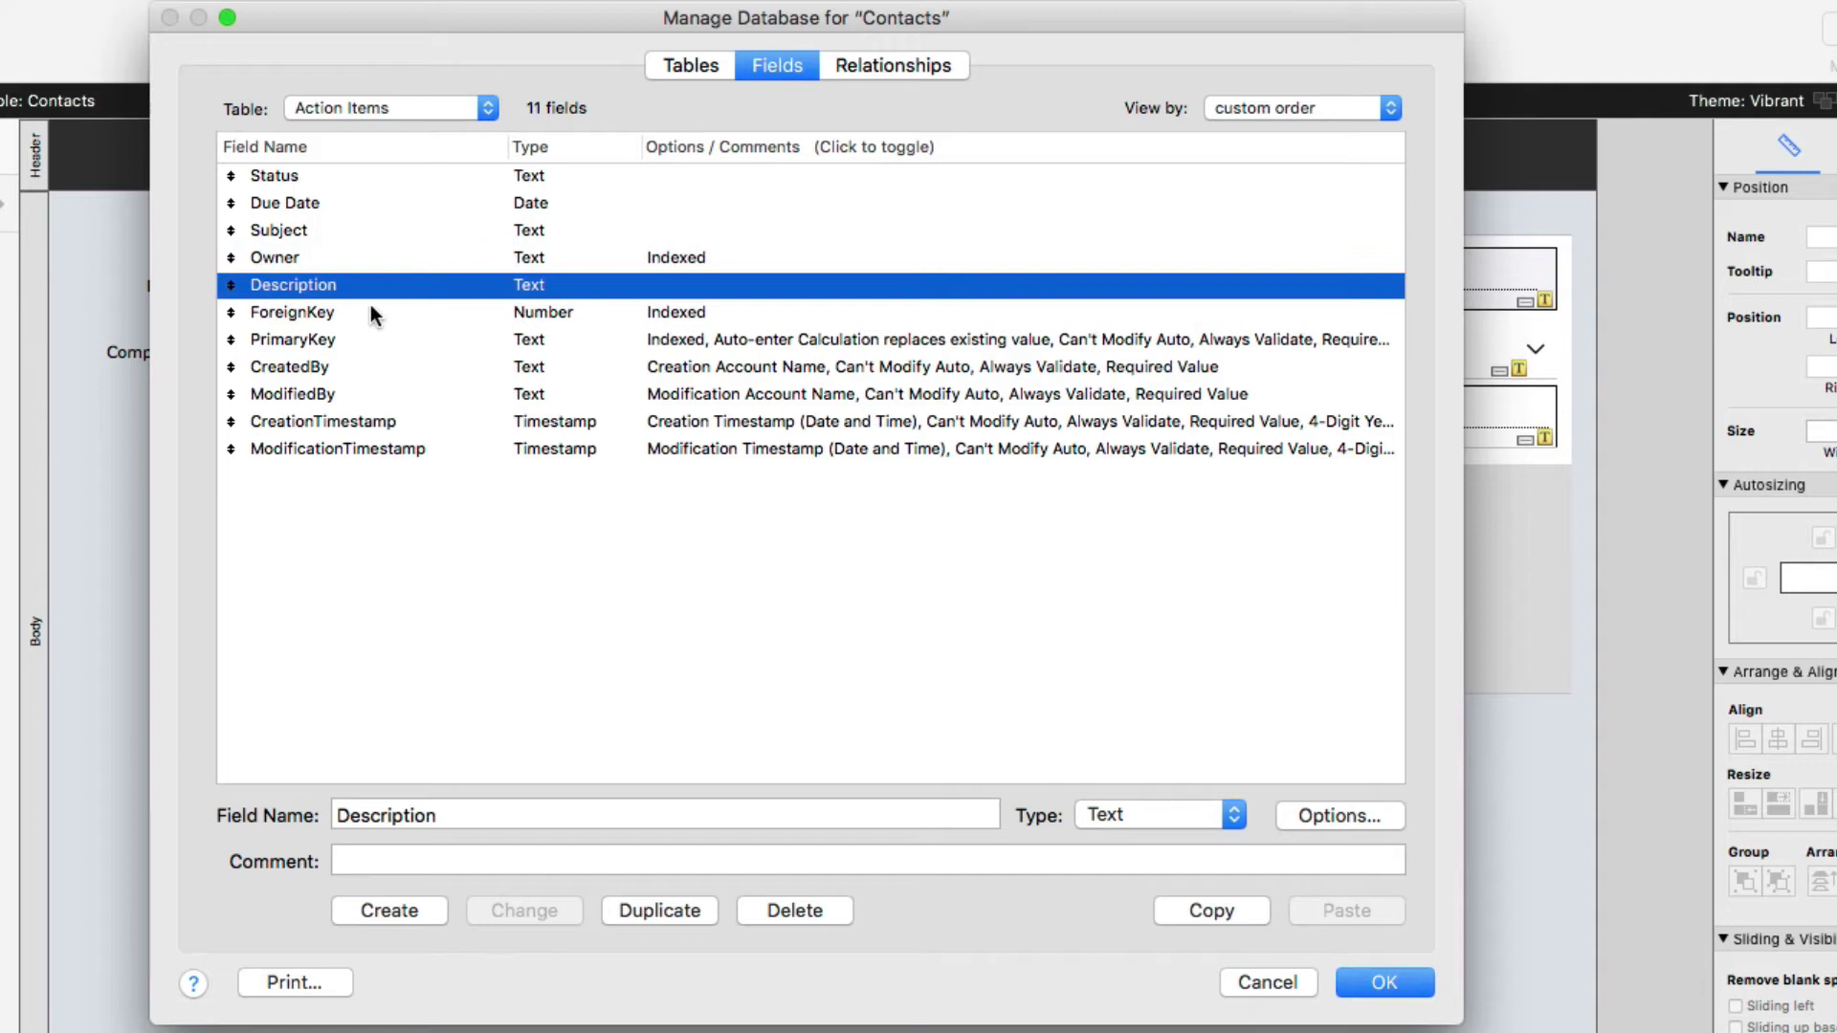
pyautogui.click(373, 310)
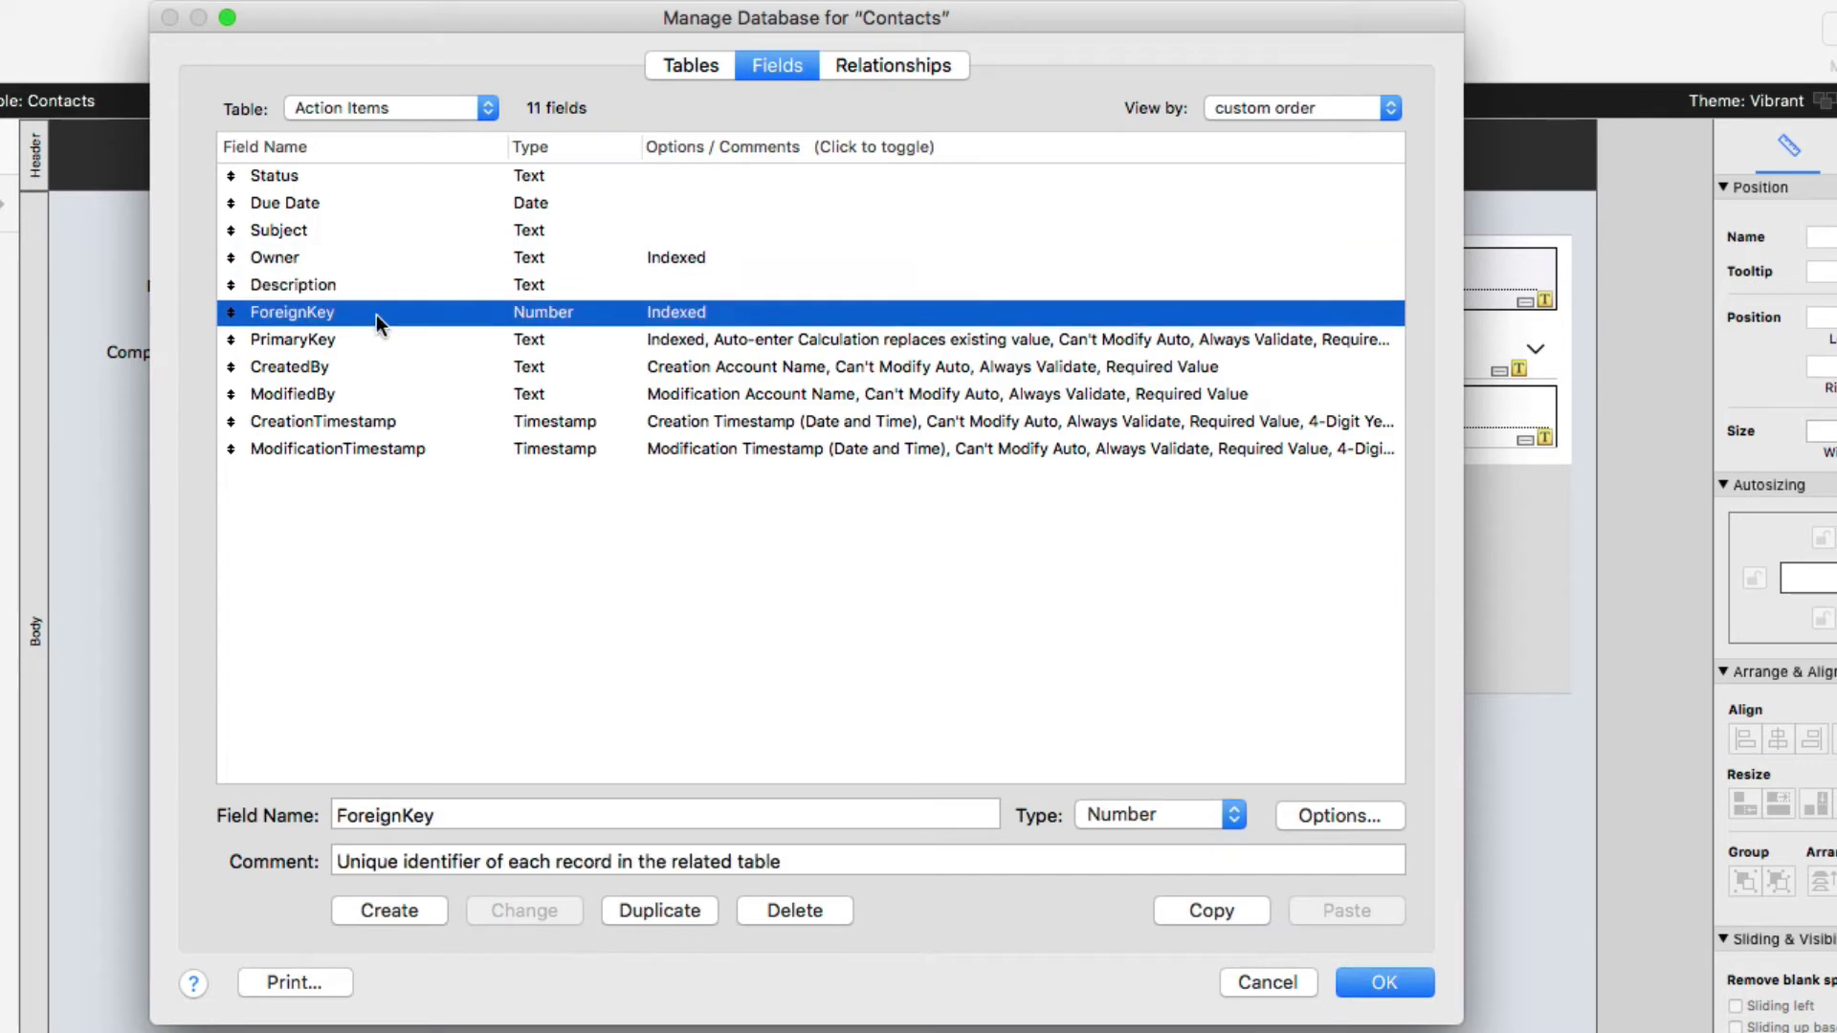
pyautogui.keyDown('shift'); pyautogui.click(376, 447); pyautogui.keyUp('shift')
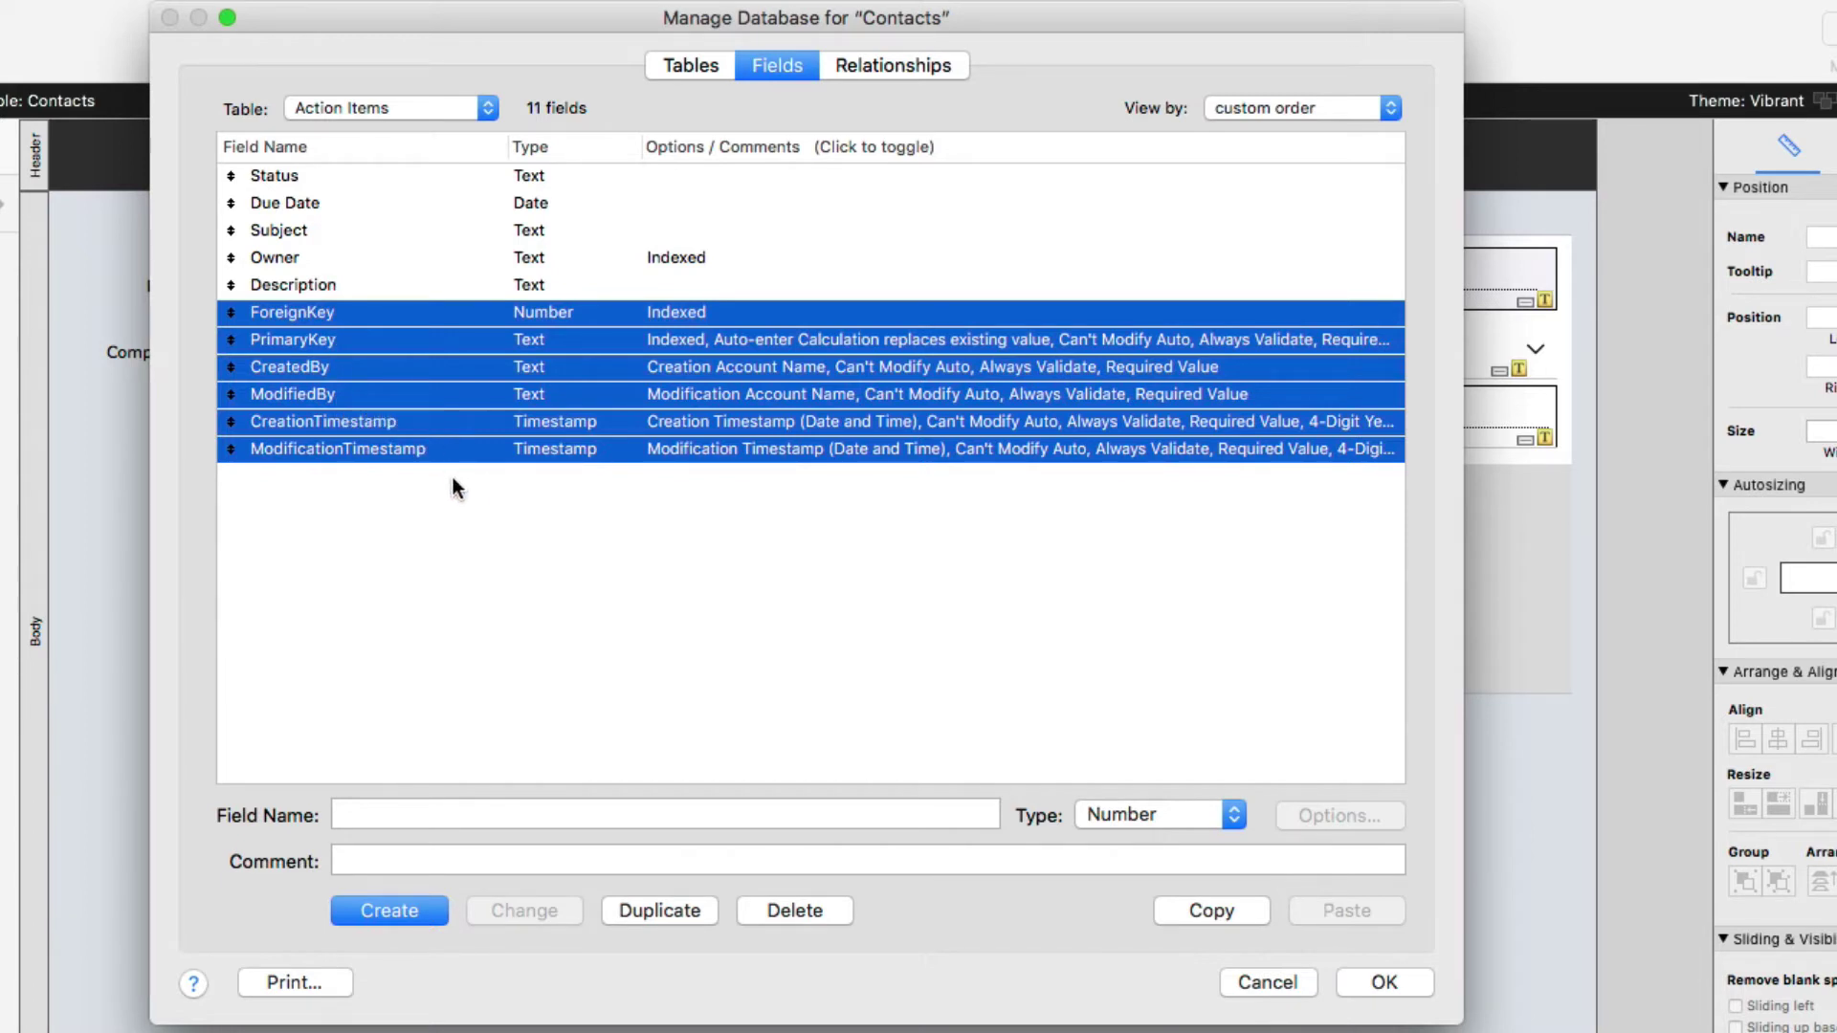
pyautogui.click(512, 522)
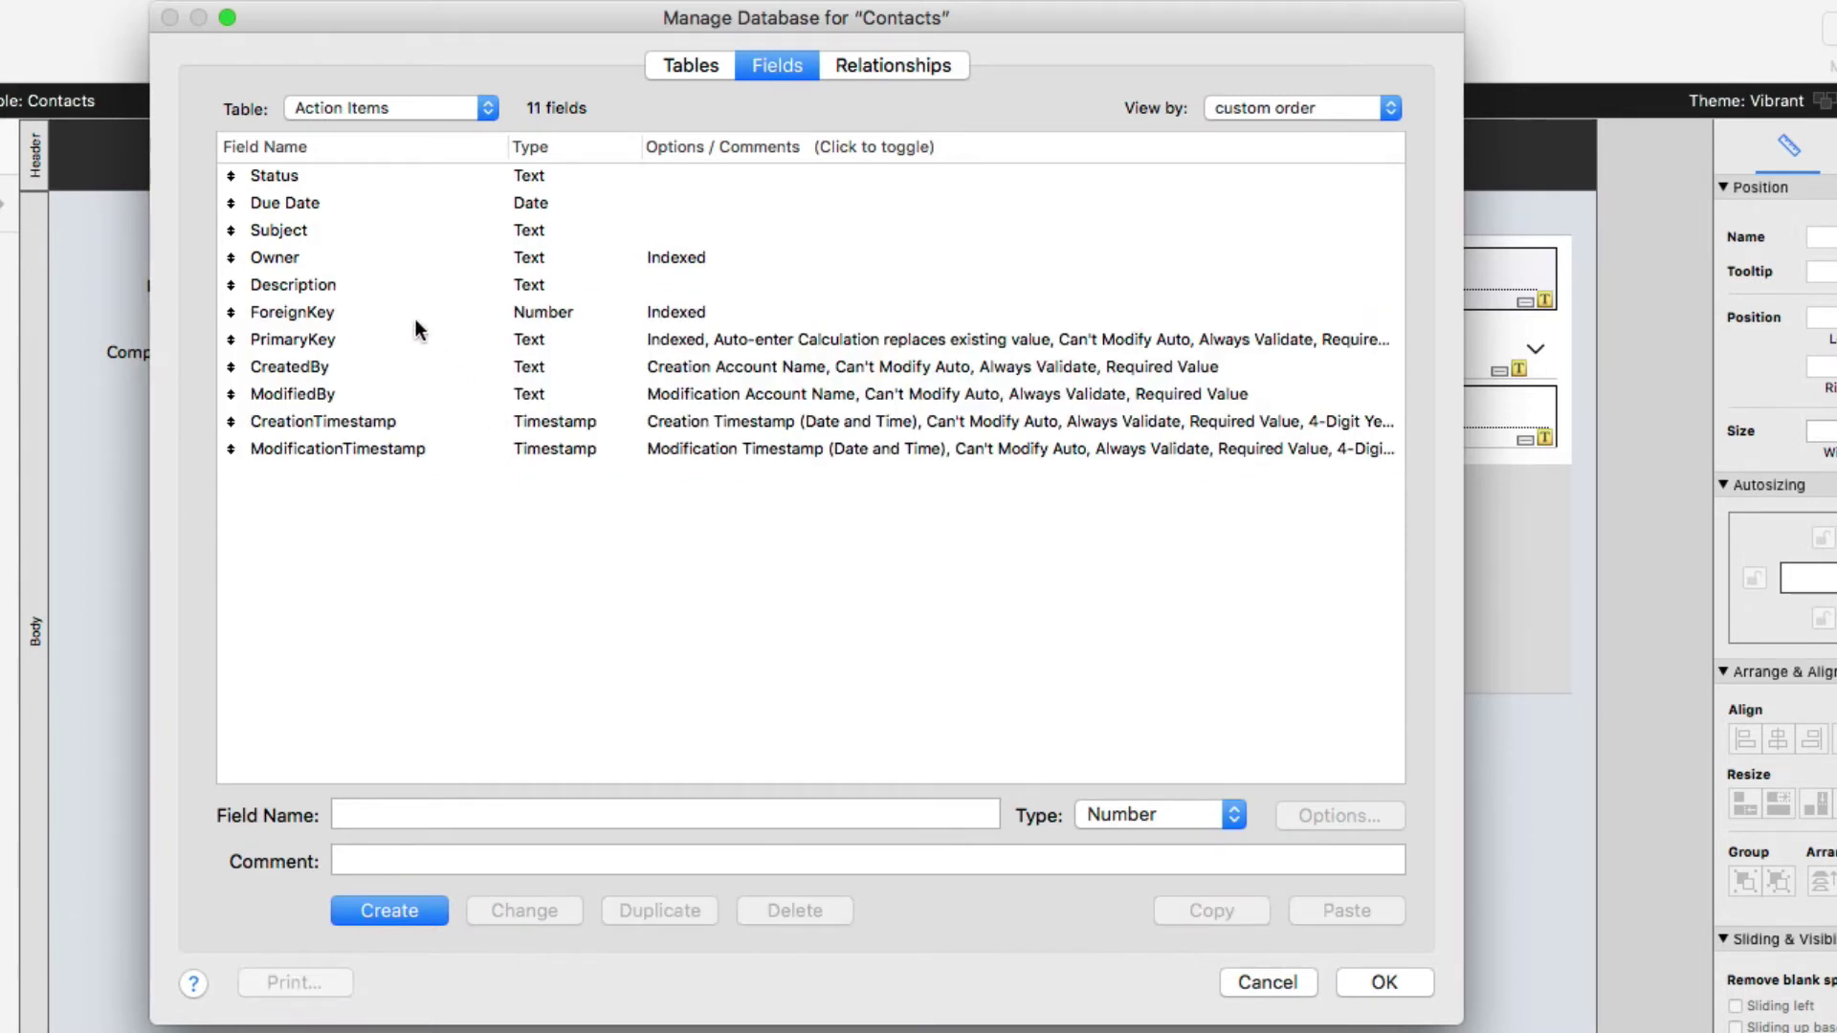
# - In the relationships graph, reposition Action Items and open its relationship with Contacts
pyautogui.click(865, 67)
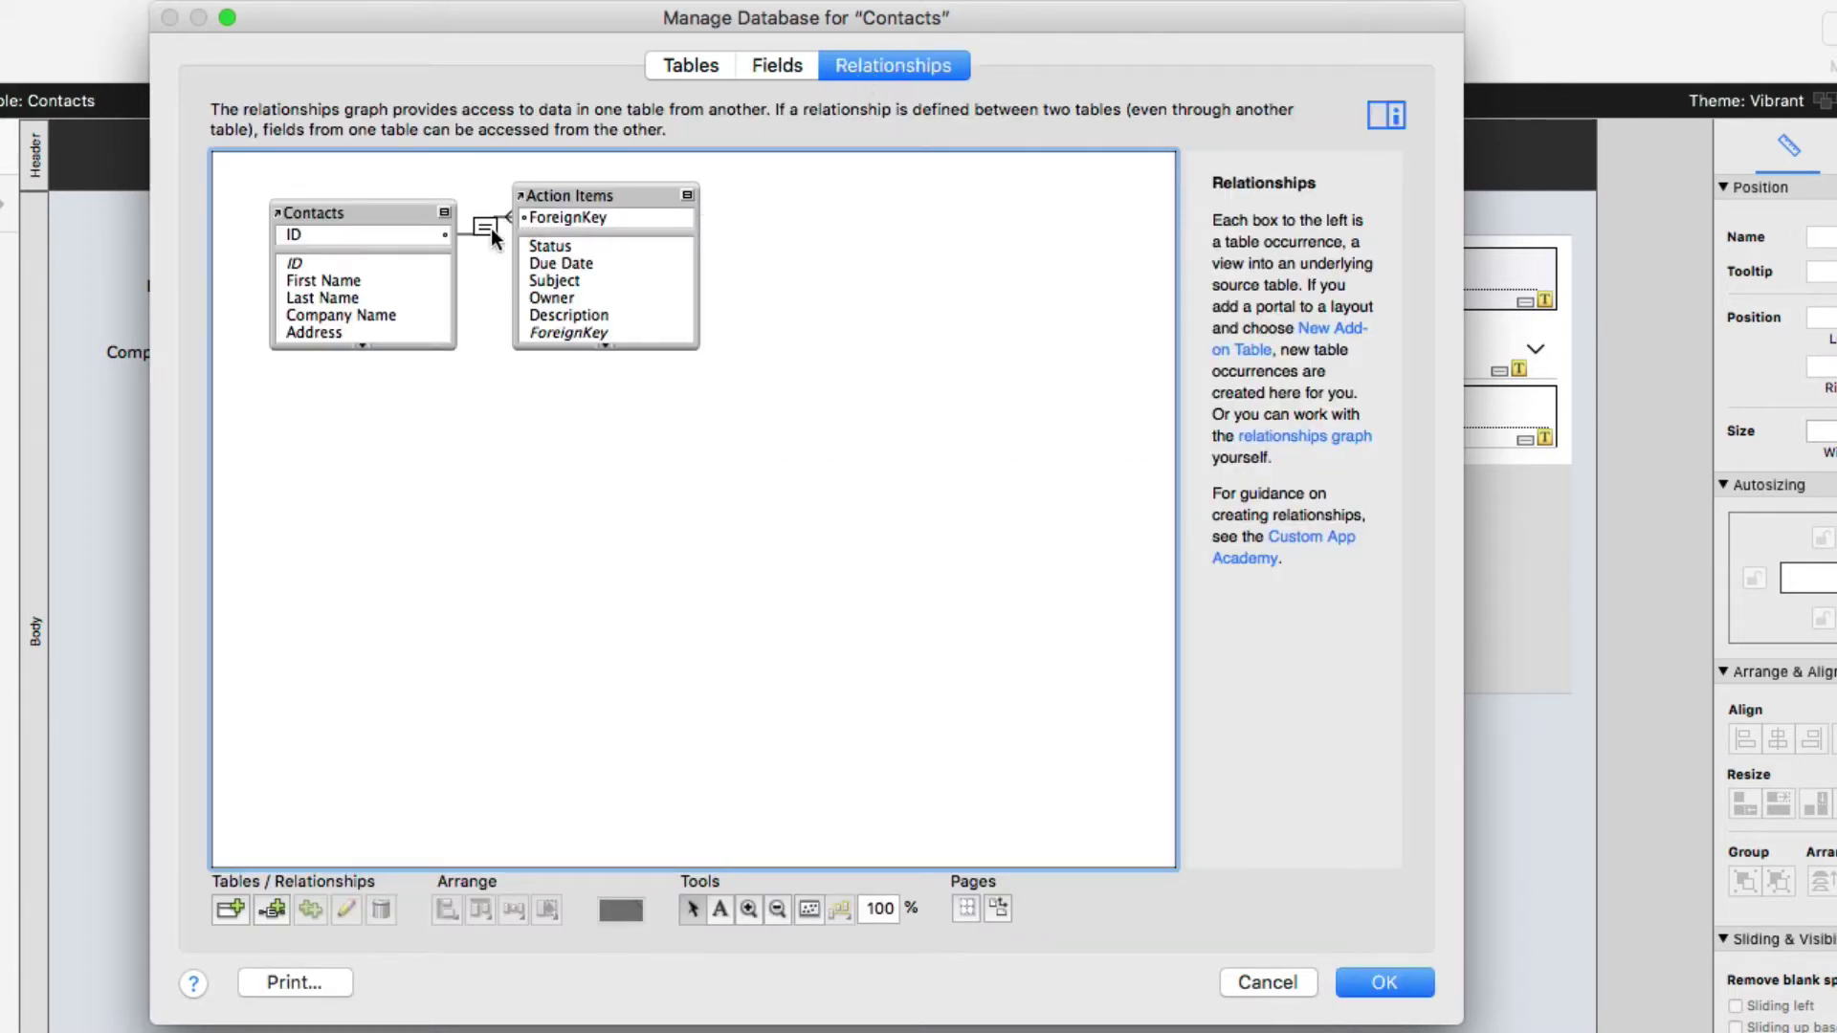
pyautogui.moveTo(601, 201); pyautogui.dragTo(674, 218)
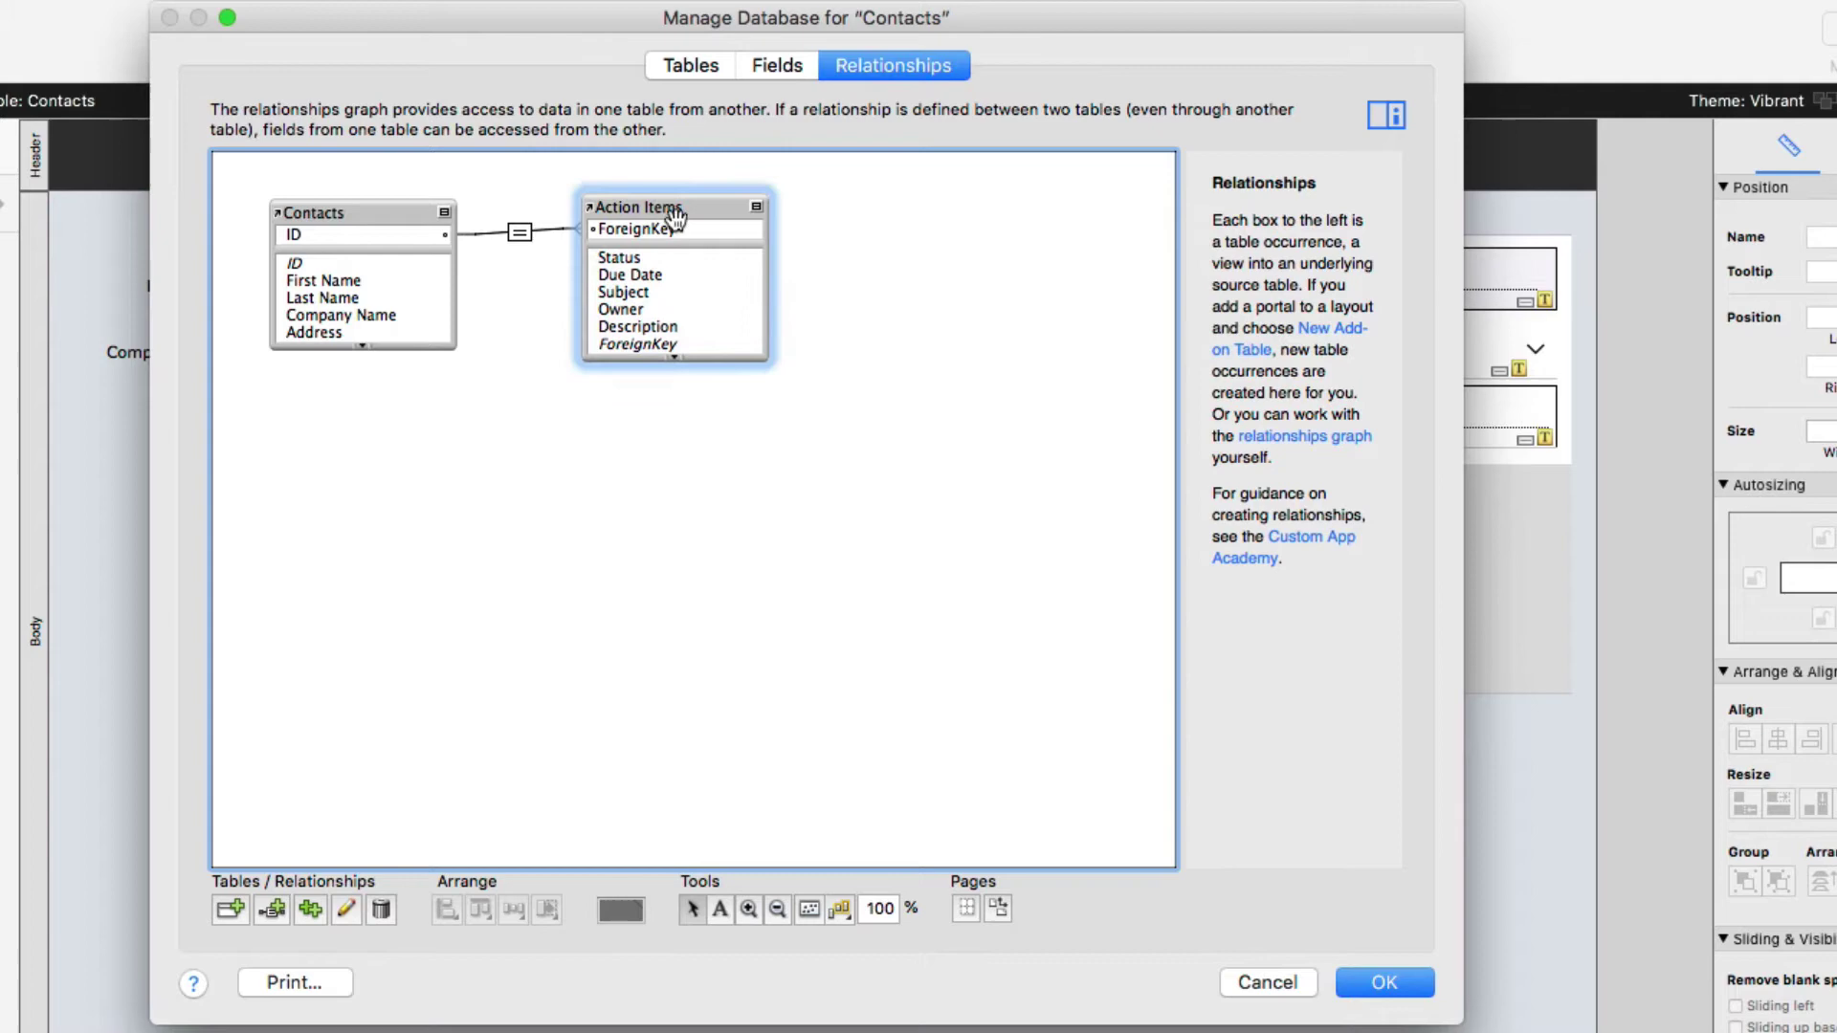
pyautogui.doubleClick(519, 231)
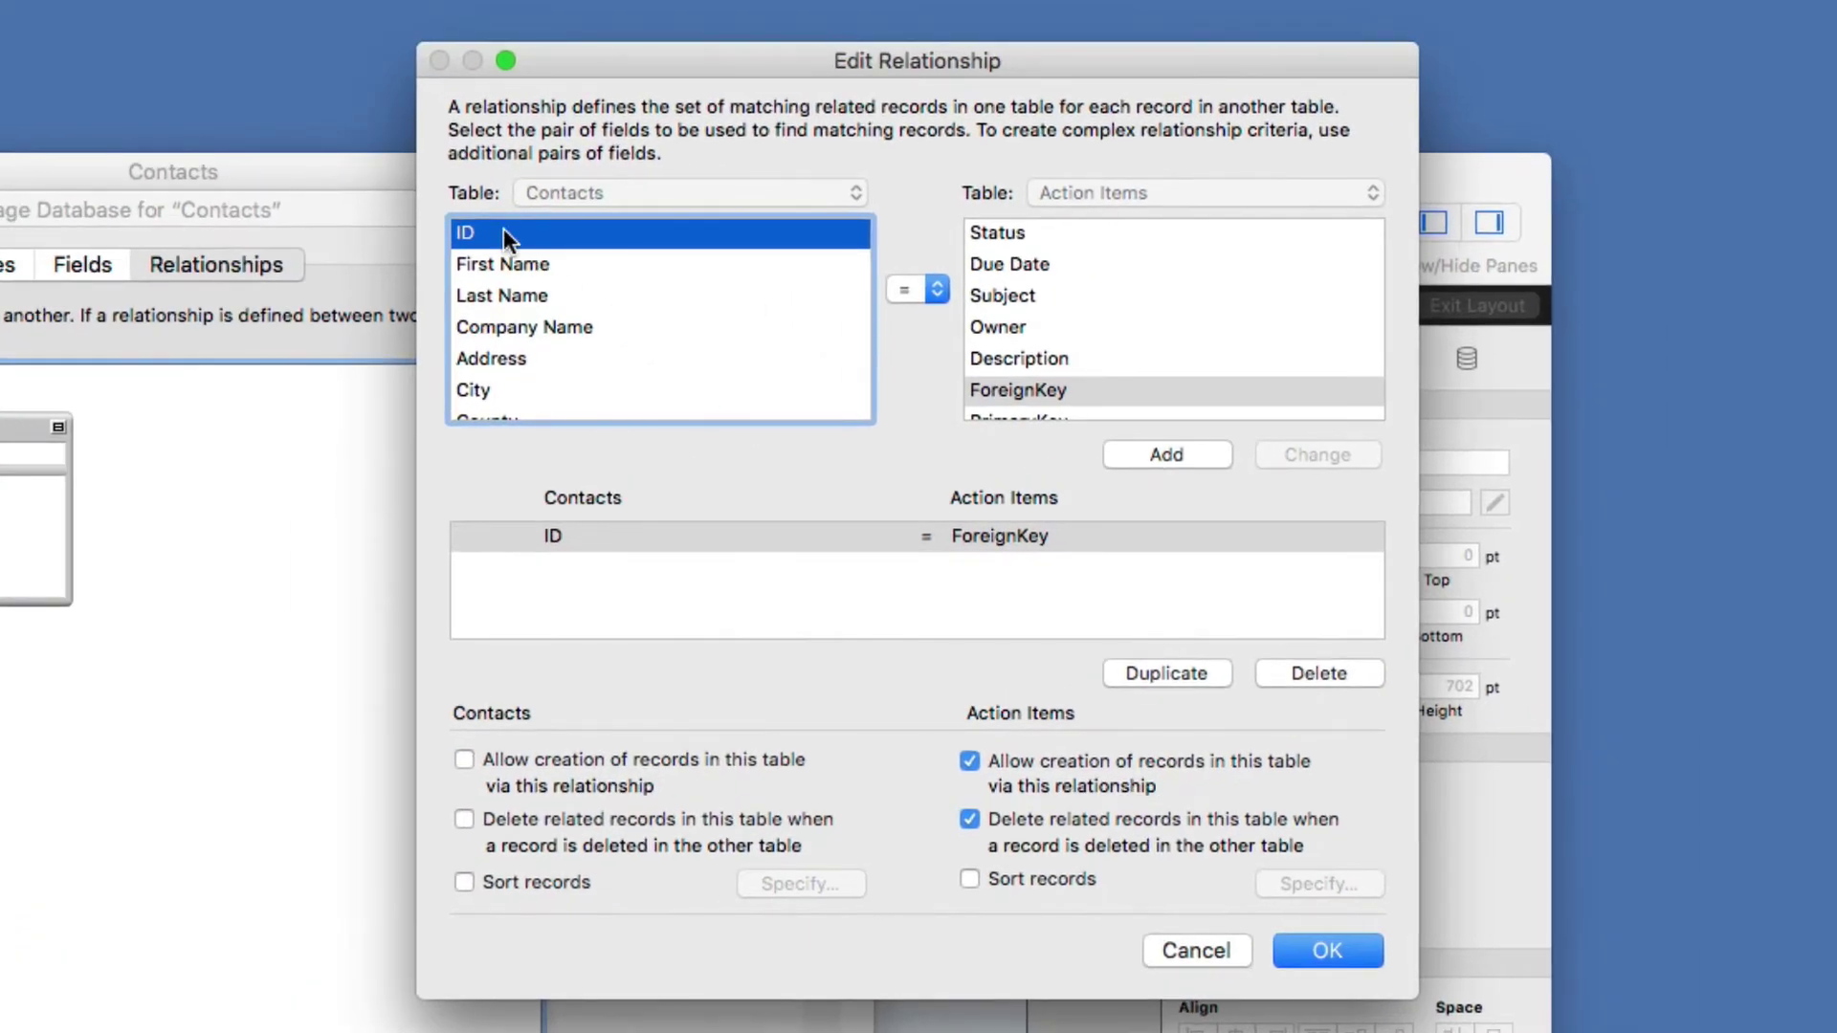
# - Match ID to ForeignKey, allow creating and deleting related action items, and confirm
pyautogui.moveTo(774, 49); pyautogui.dragTo(367, 156)
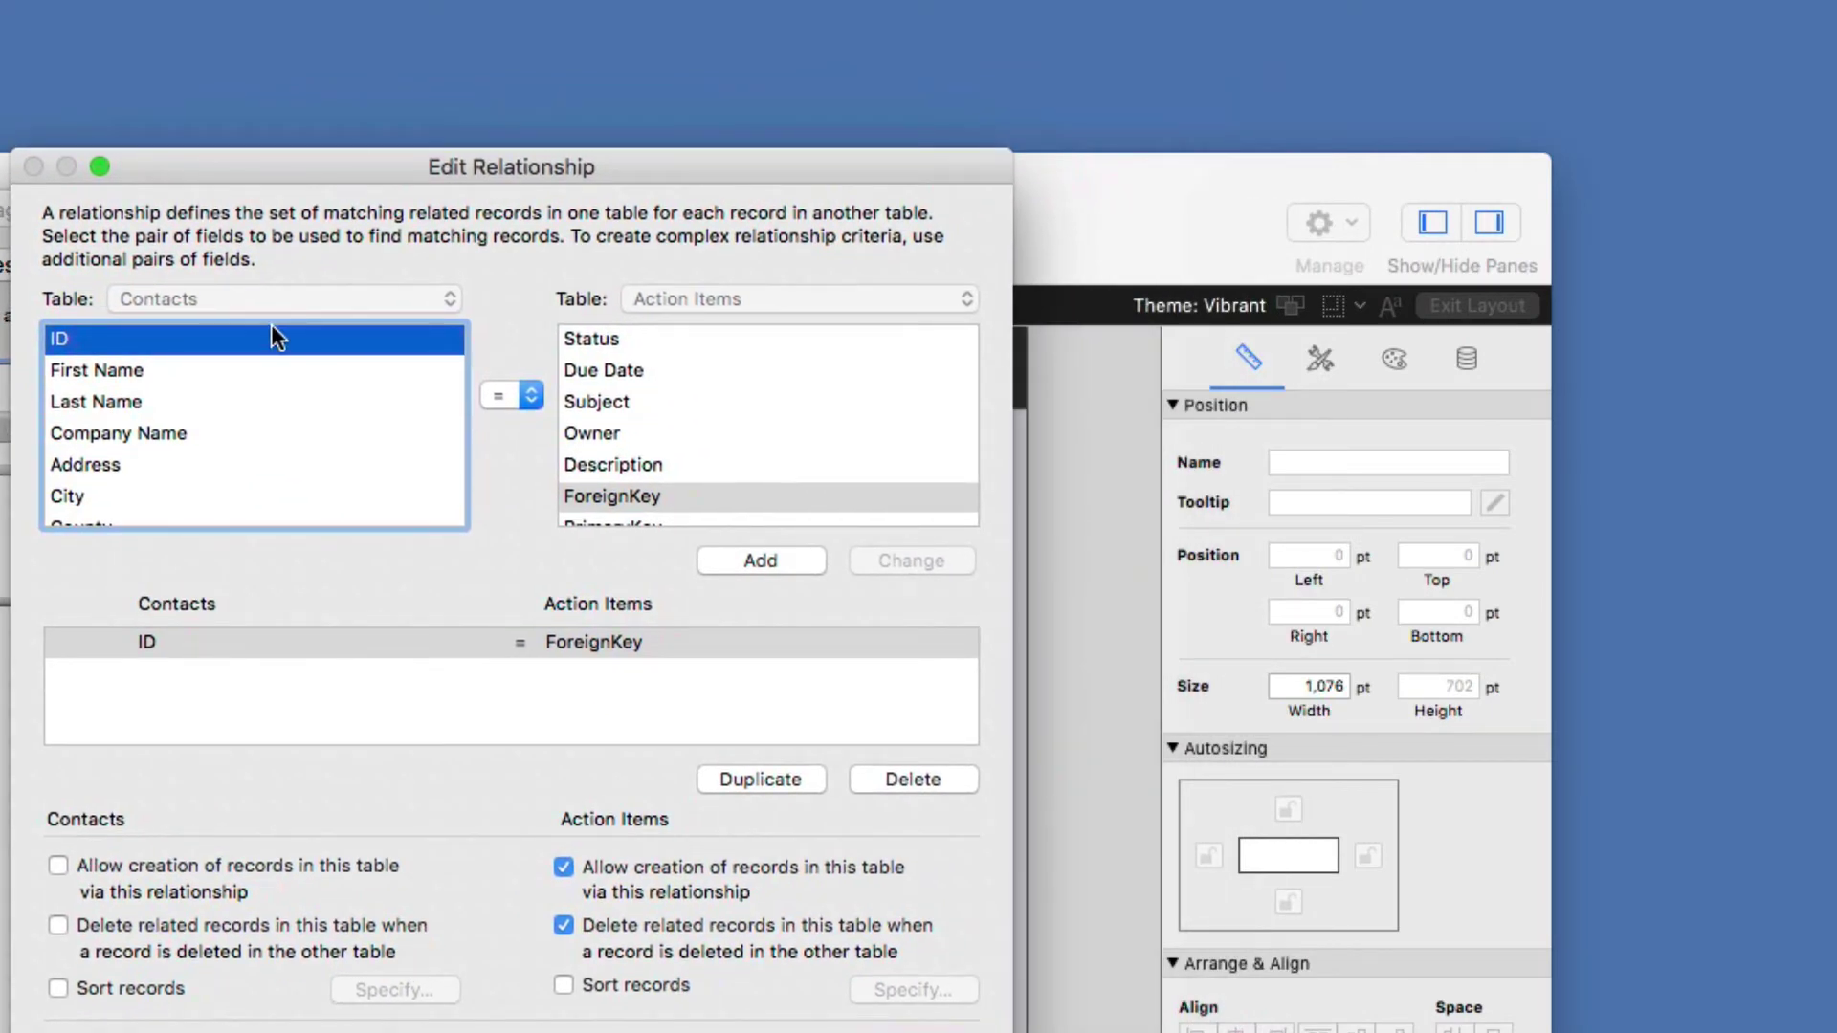
pyautogui.scroll(-5, 279, 402)
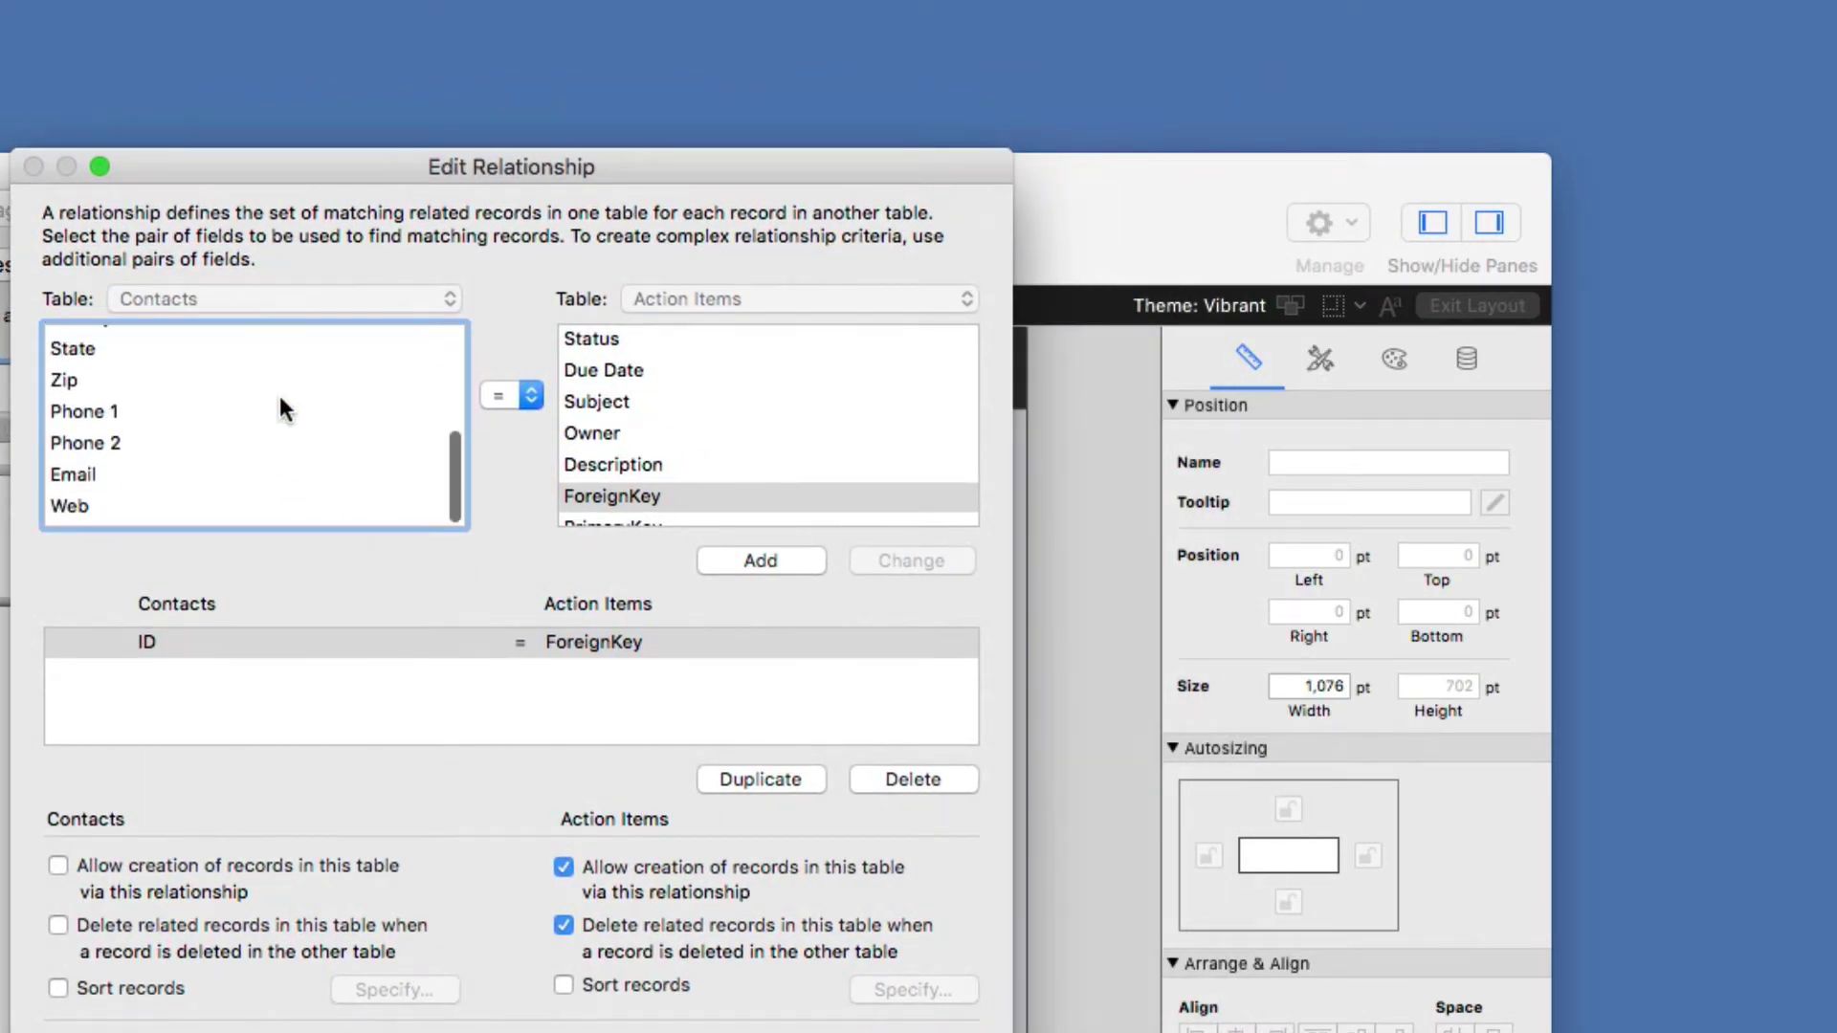
pyautogui.scroll(5, 279, 402)
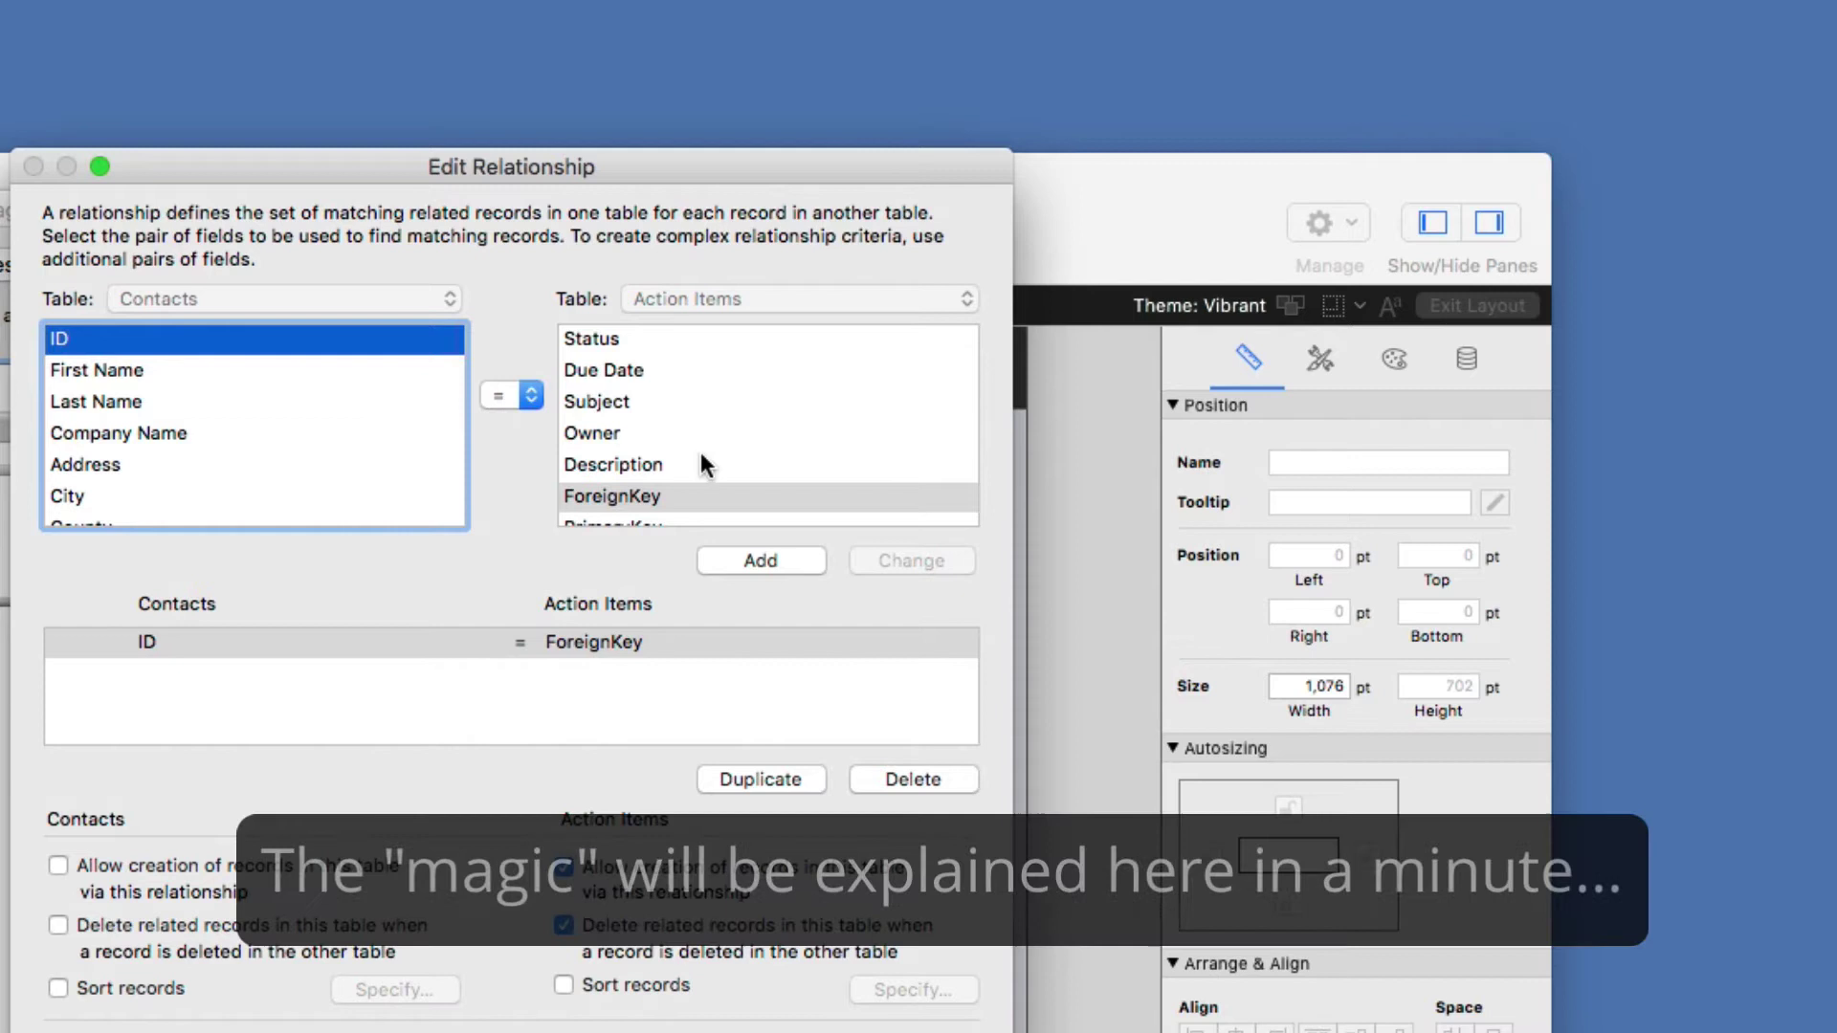
pyautogui.scroll(-3, 724, 465)
pyautogui.click(611, 362)
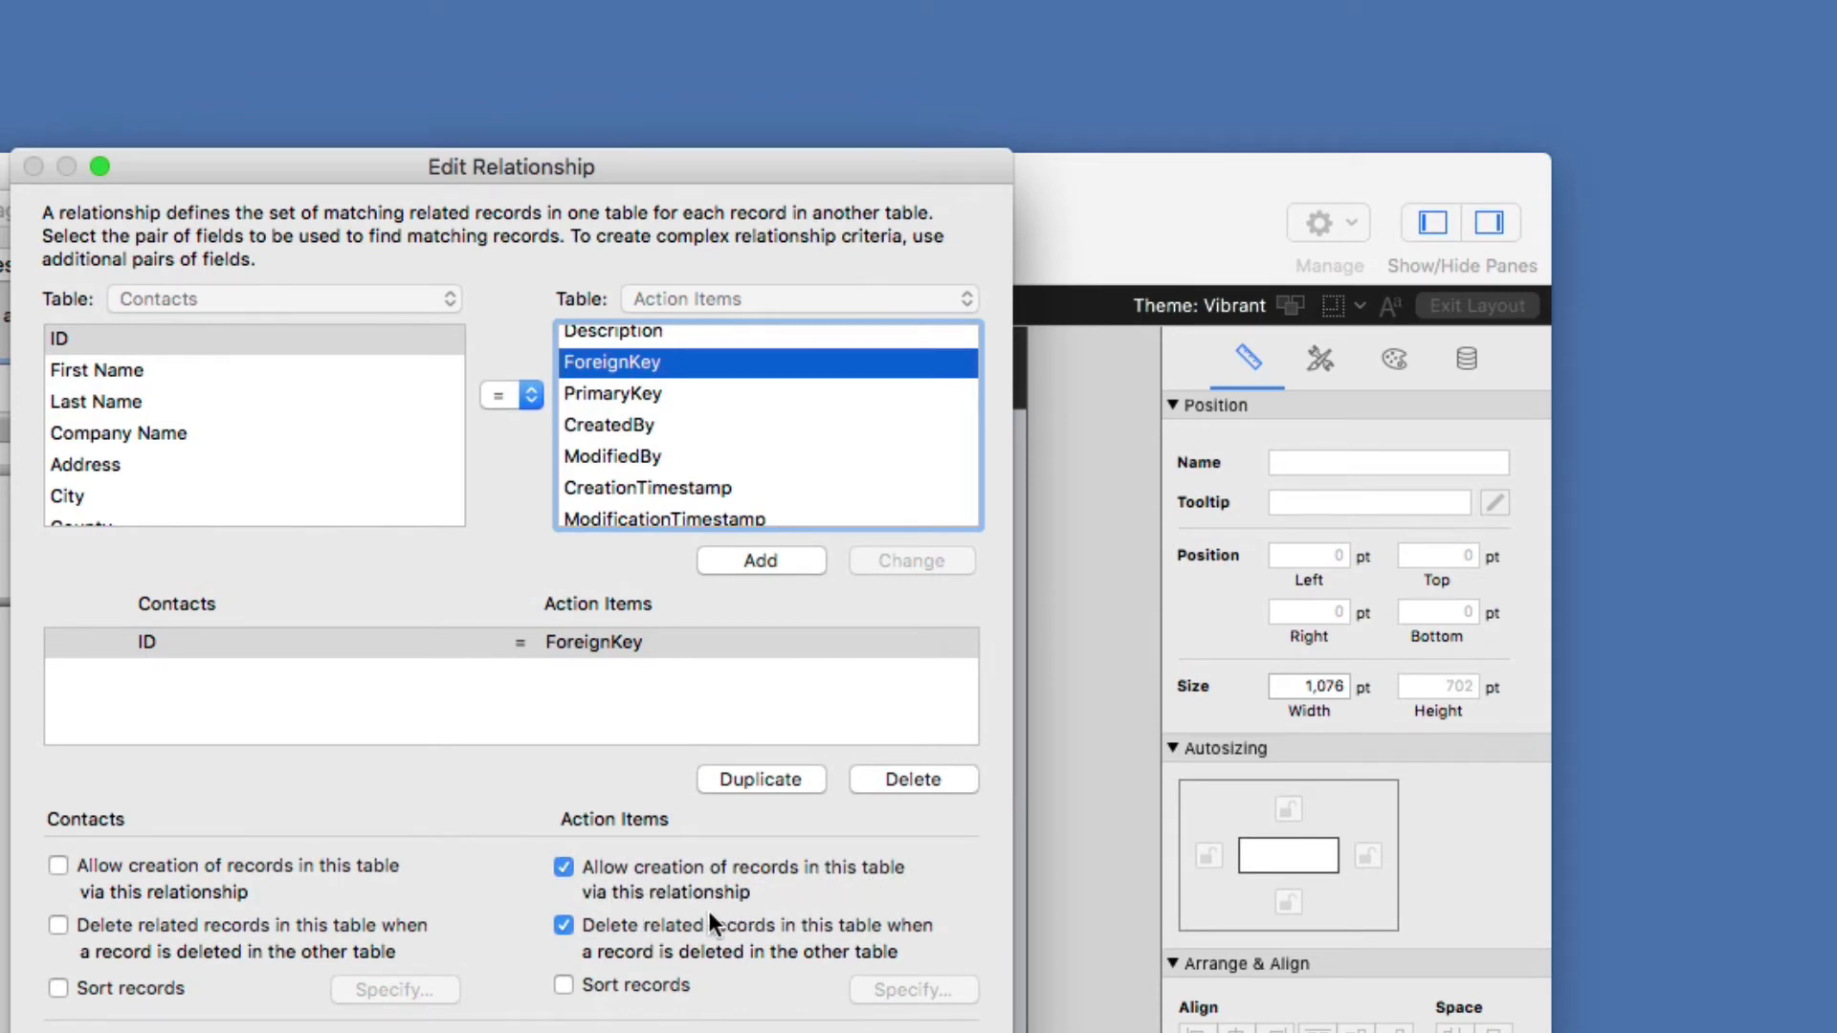
pyautogui.click(664, 928)
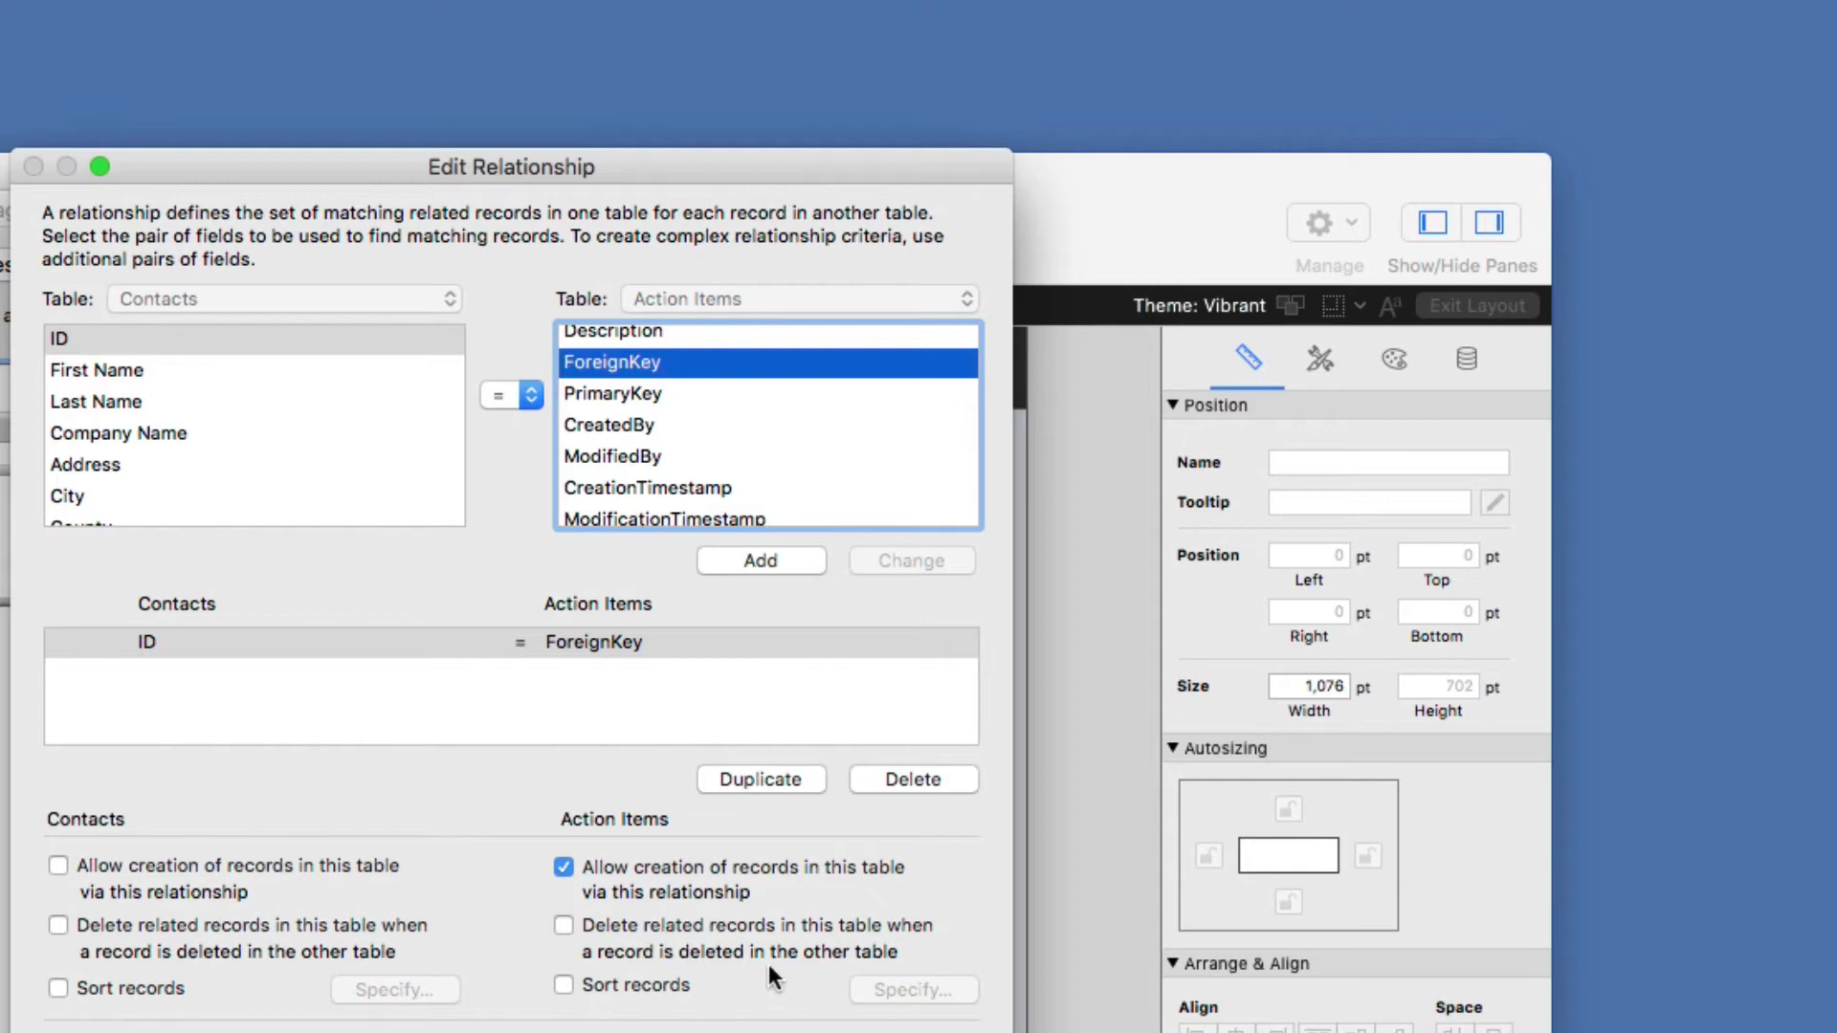
pyautogui.click(683, 926)
pyautogui.press('Return')
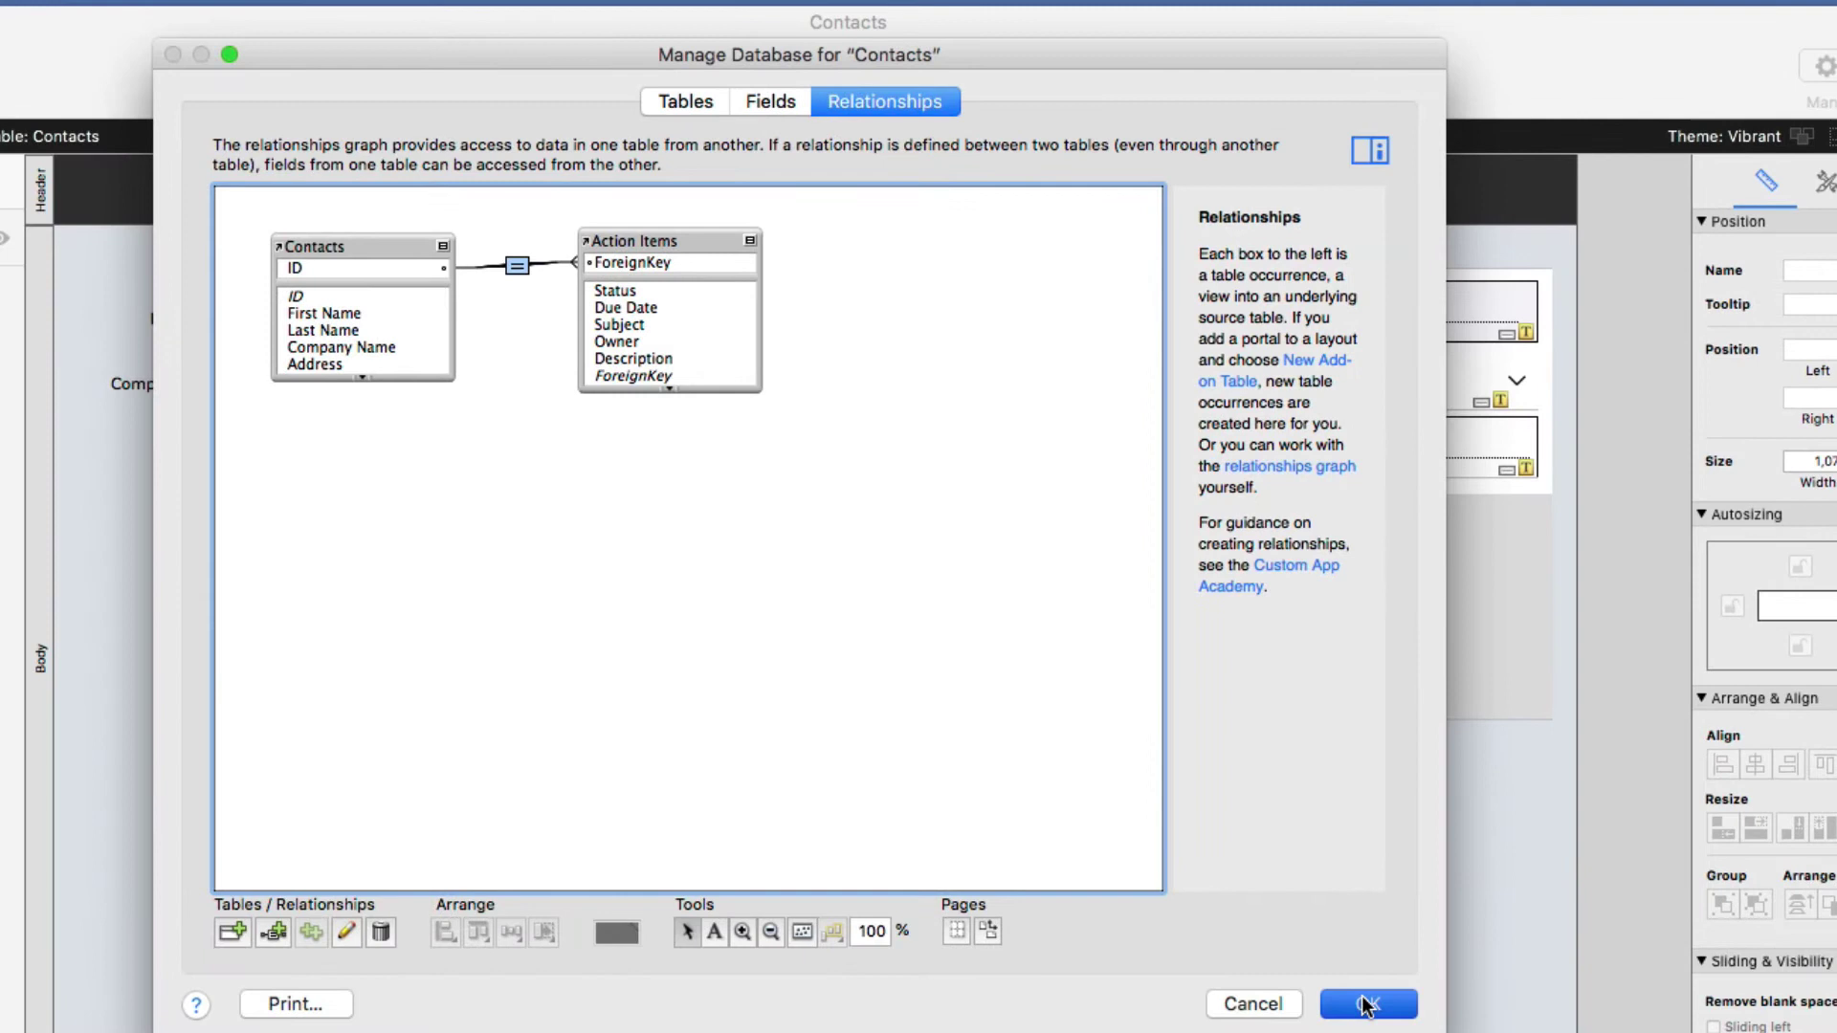
# - Close Manage Database and switch to Browse mode to view the contact record
pyautogui.click(1367, 1005)
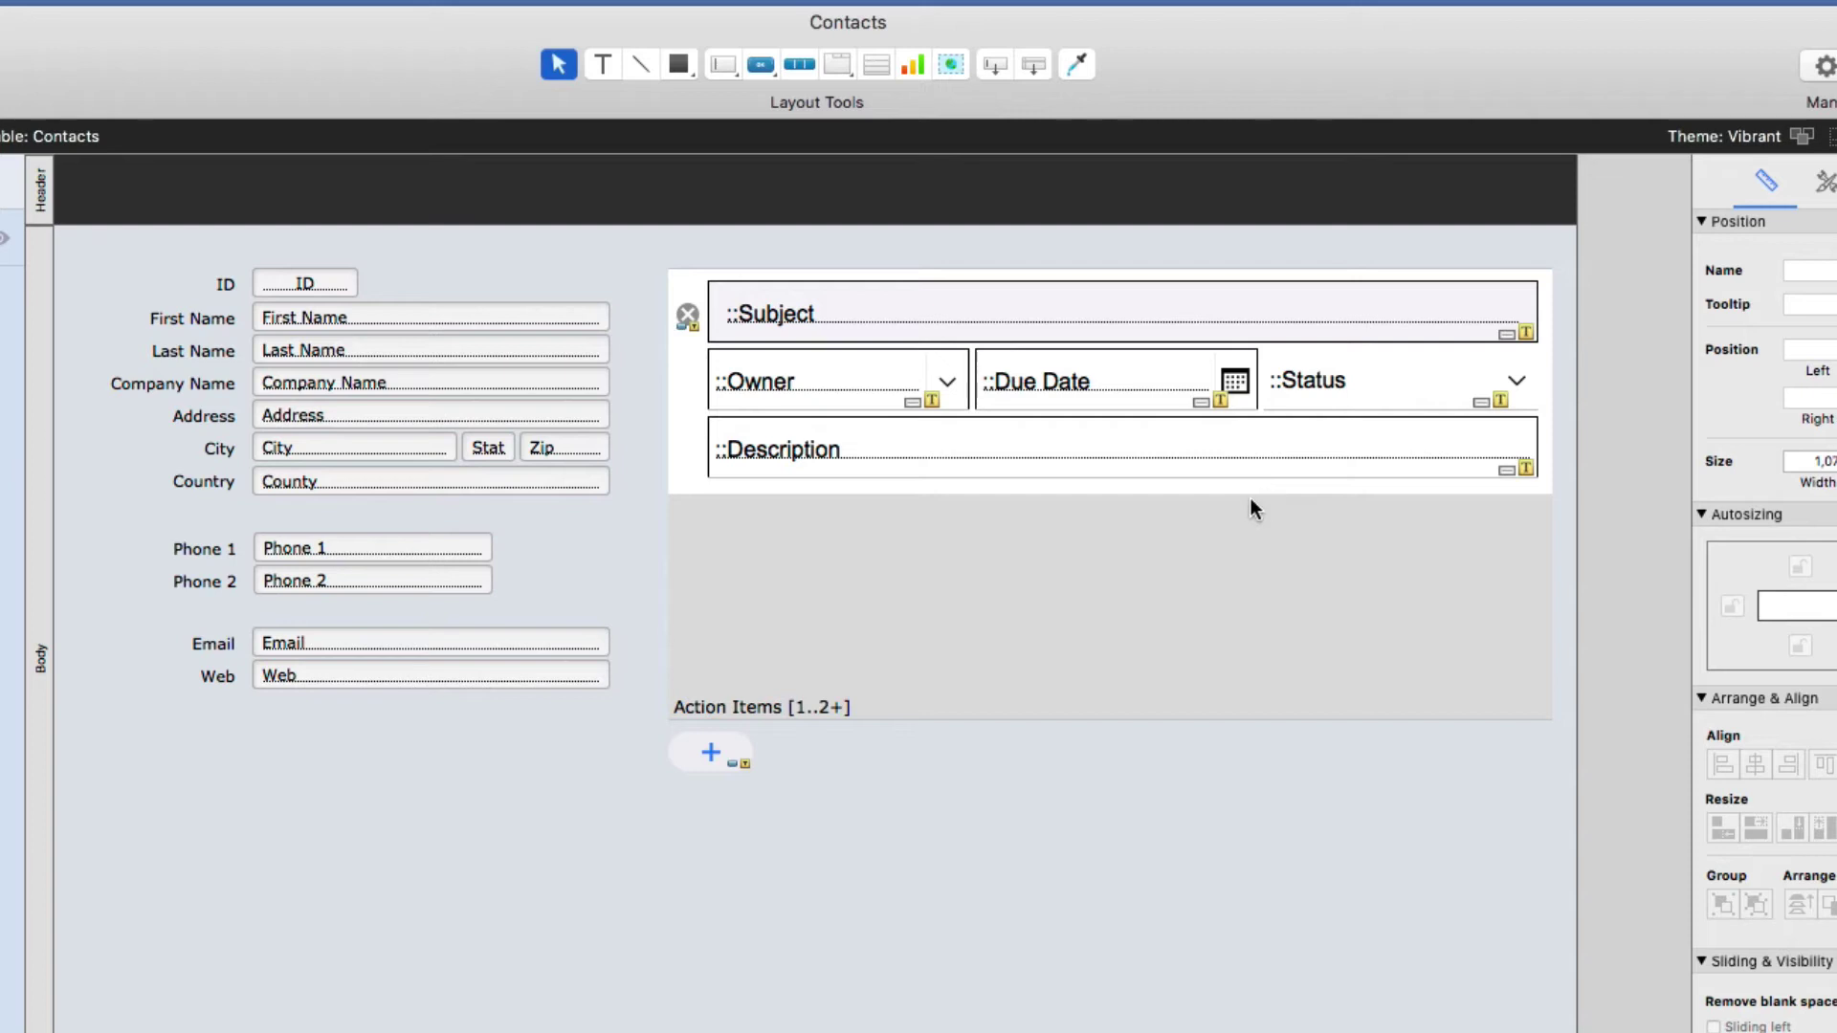
pyautogui.press('super+b')
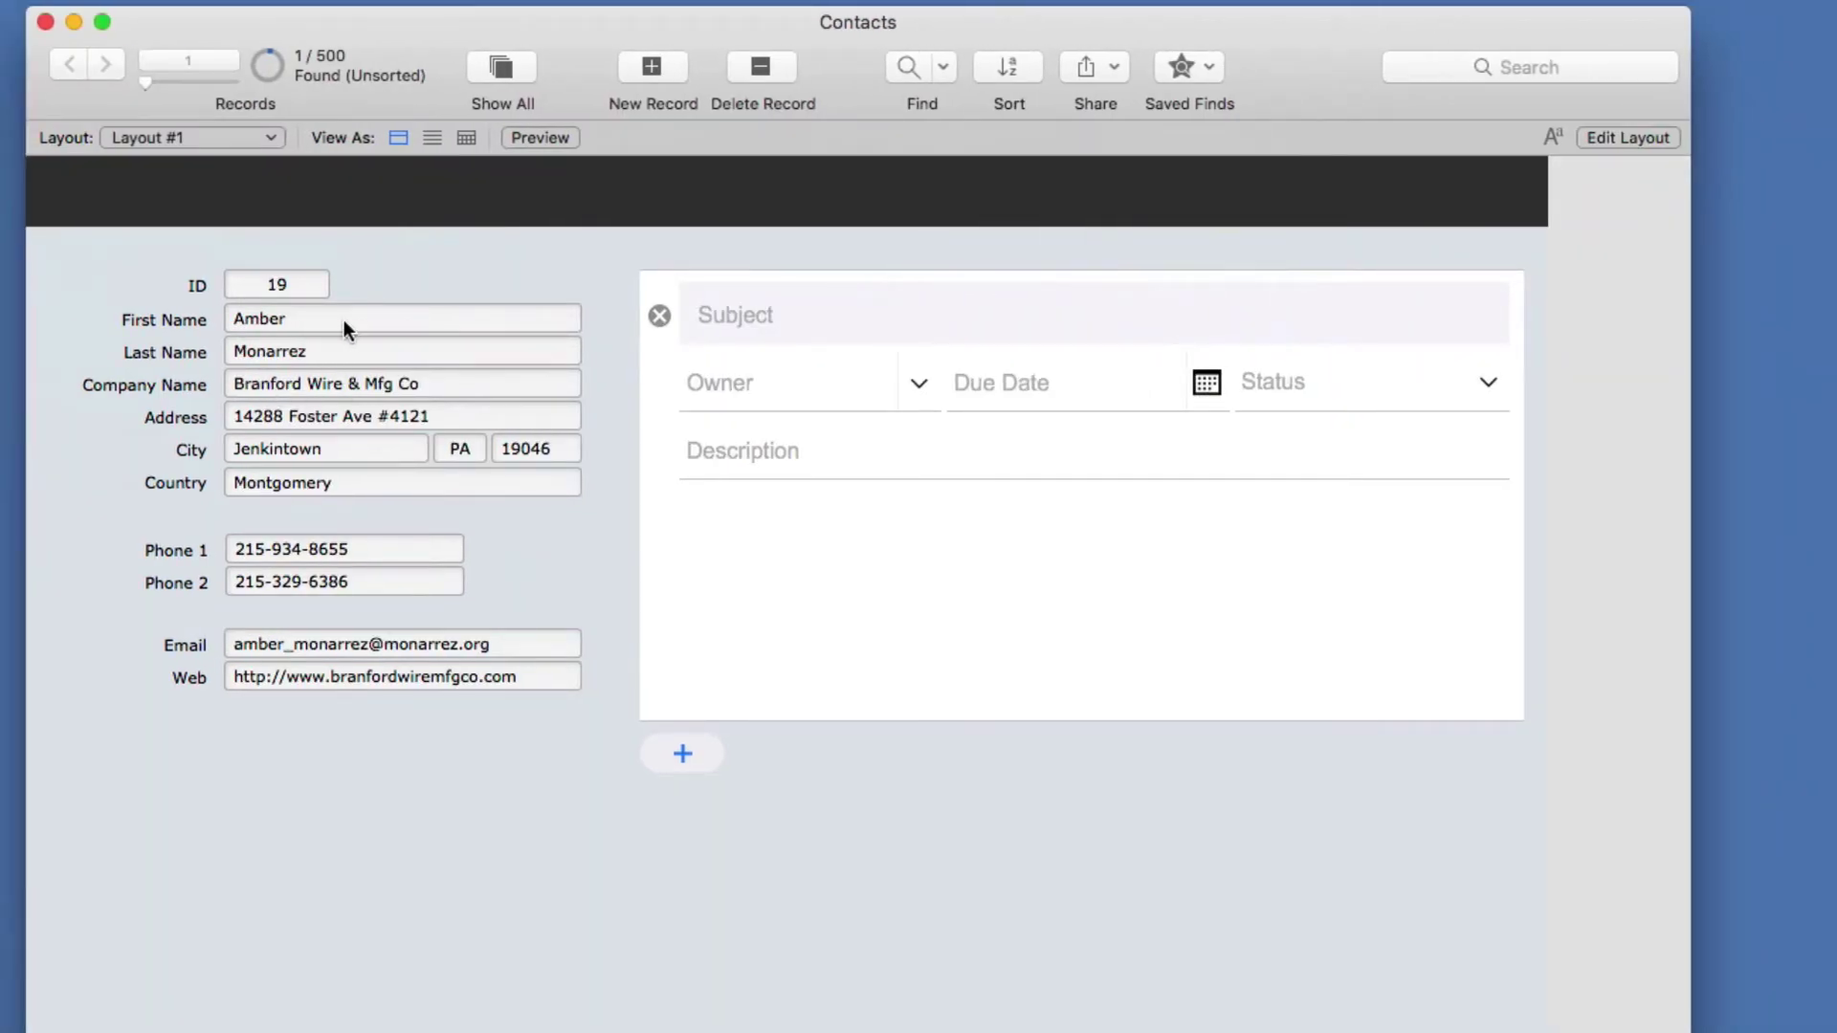
# - Enter 'My Subject' as the first action item's subject and type the owner's name
pyautogui.click(792, 314)
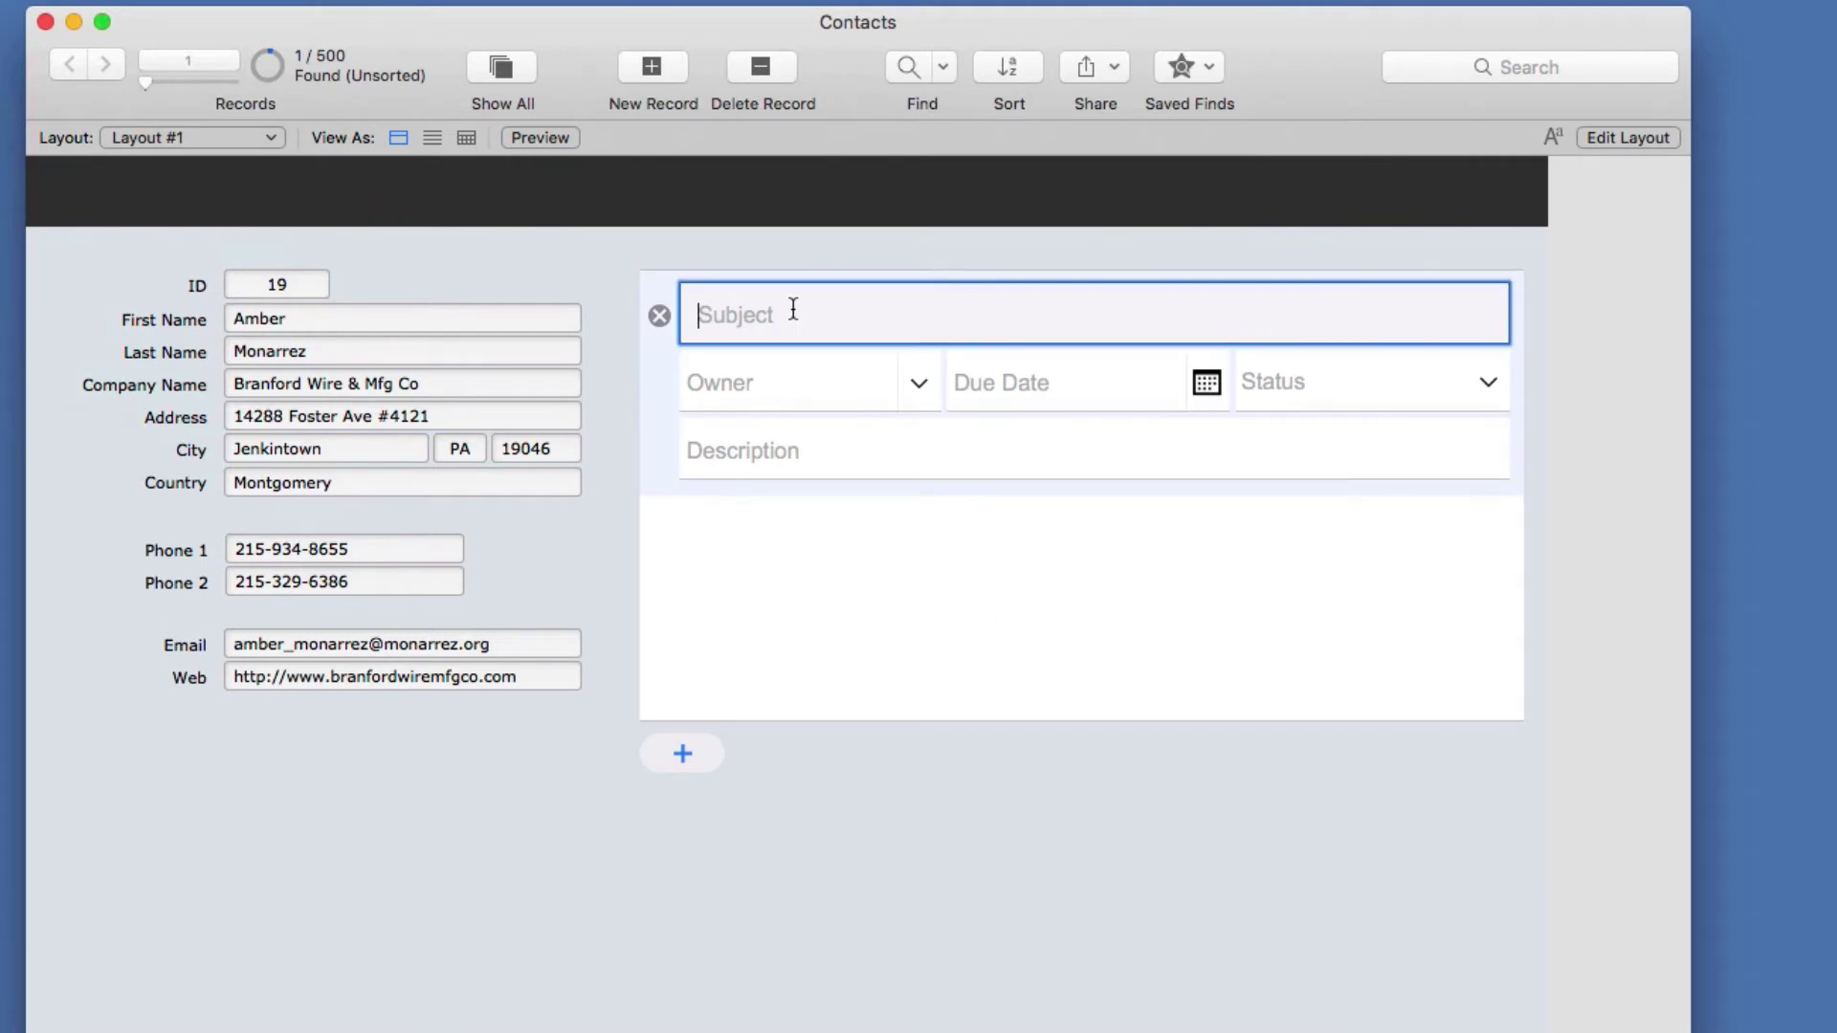
pyautogui.write('My Subject')
pyautogui.press('Tab')
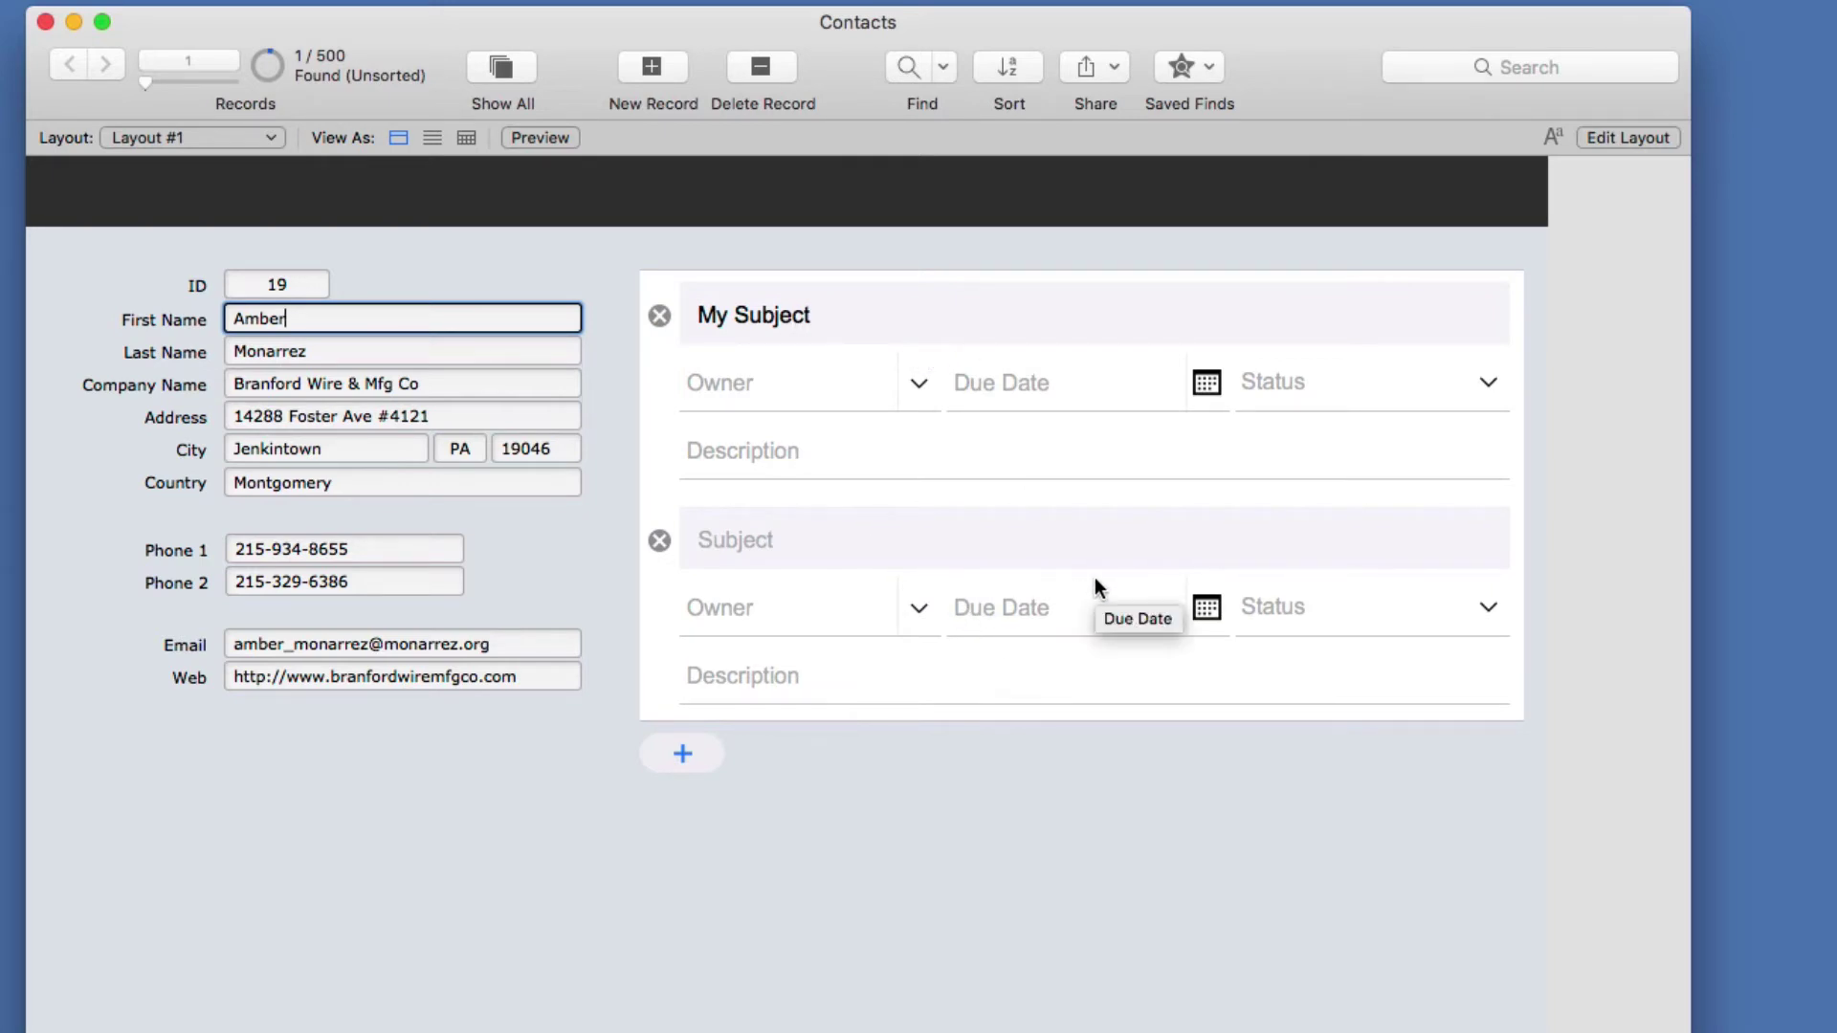
pyautogui.click(809, 380)
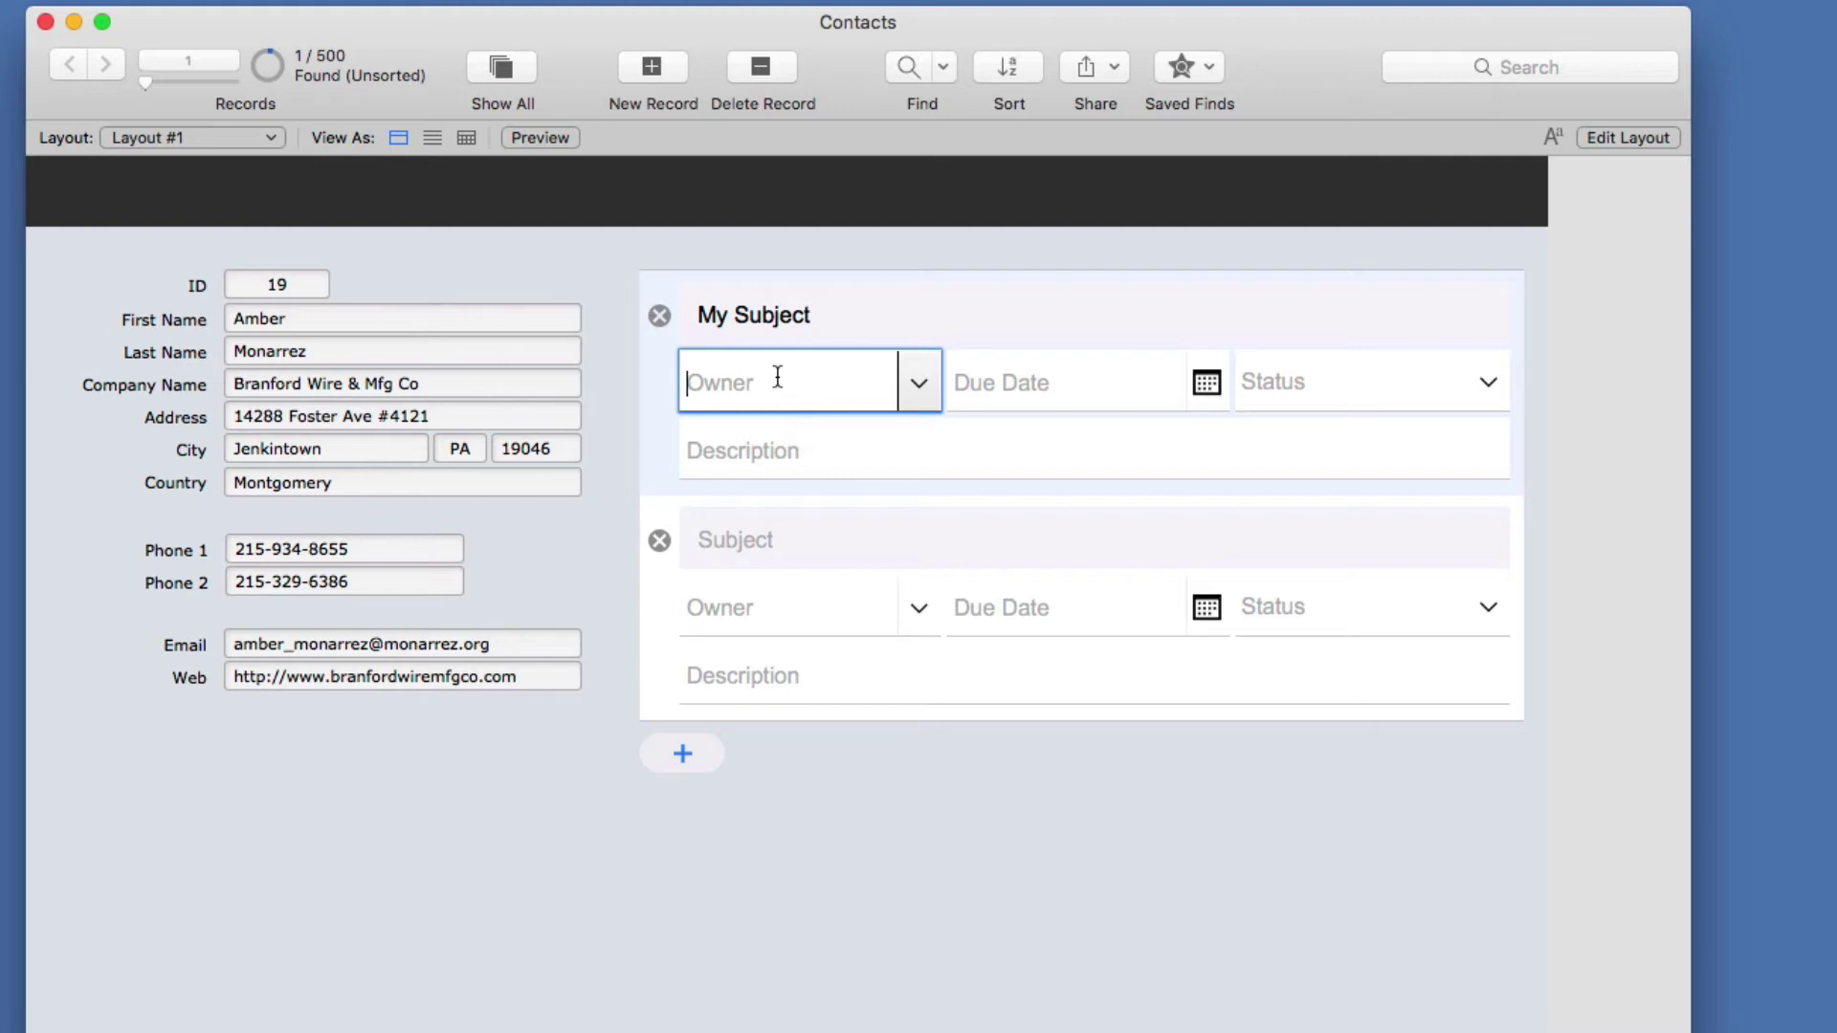
pyautogui.write('Marc')
# - Set due date to today, status Open Issue, description 'More Description Info', and commit
pyautogui.click(1057, 390)
pyautogui.click(1206, 383)
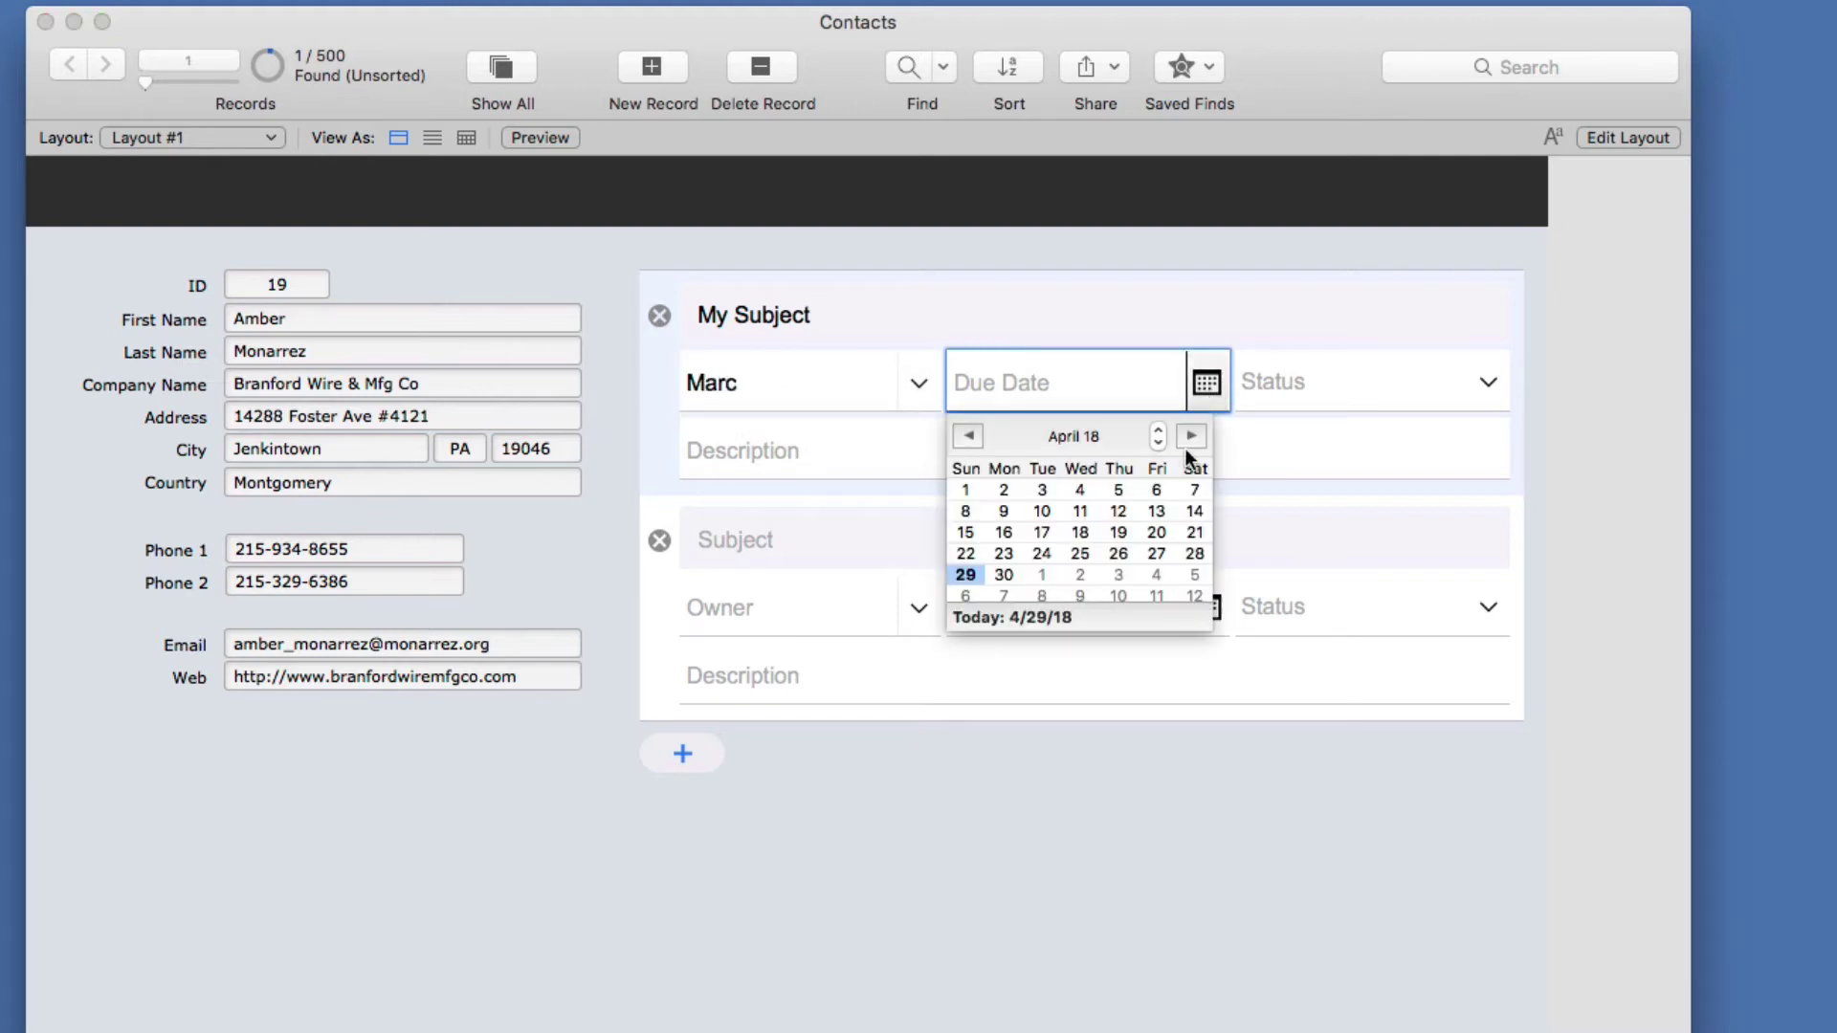
pyautogui.click(1024, 613)
pyautogui.click(1488, 381)
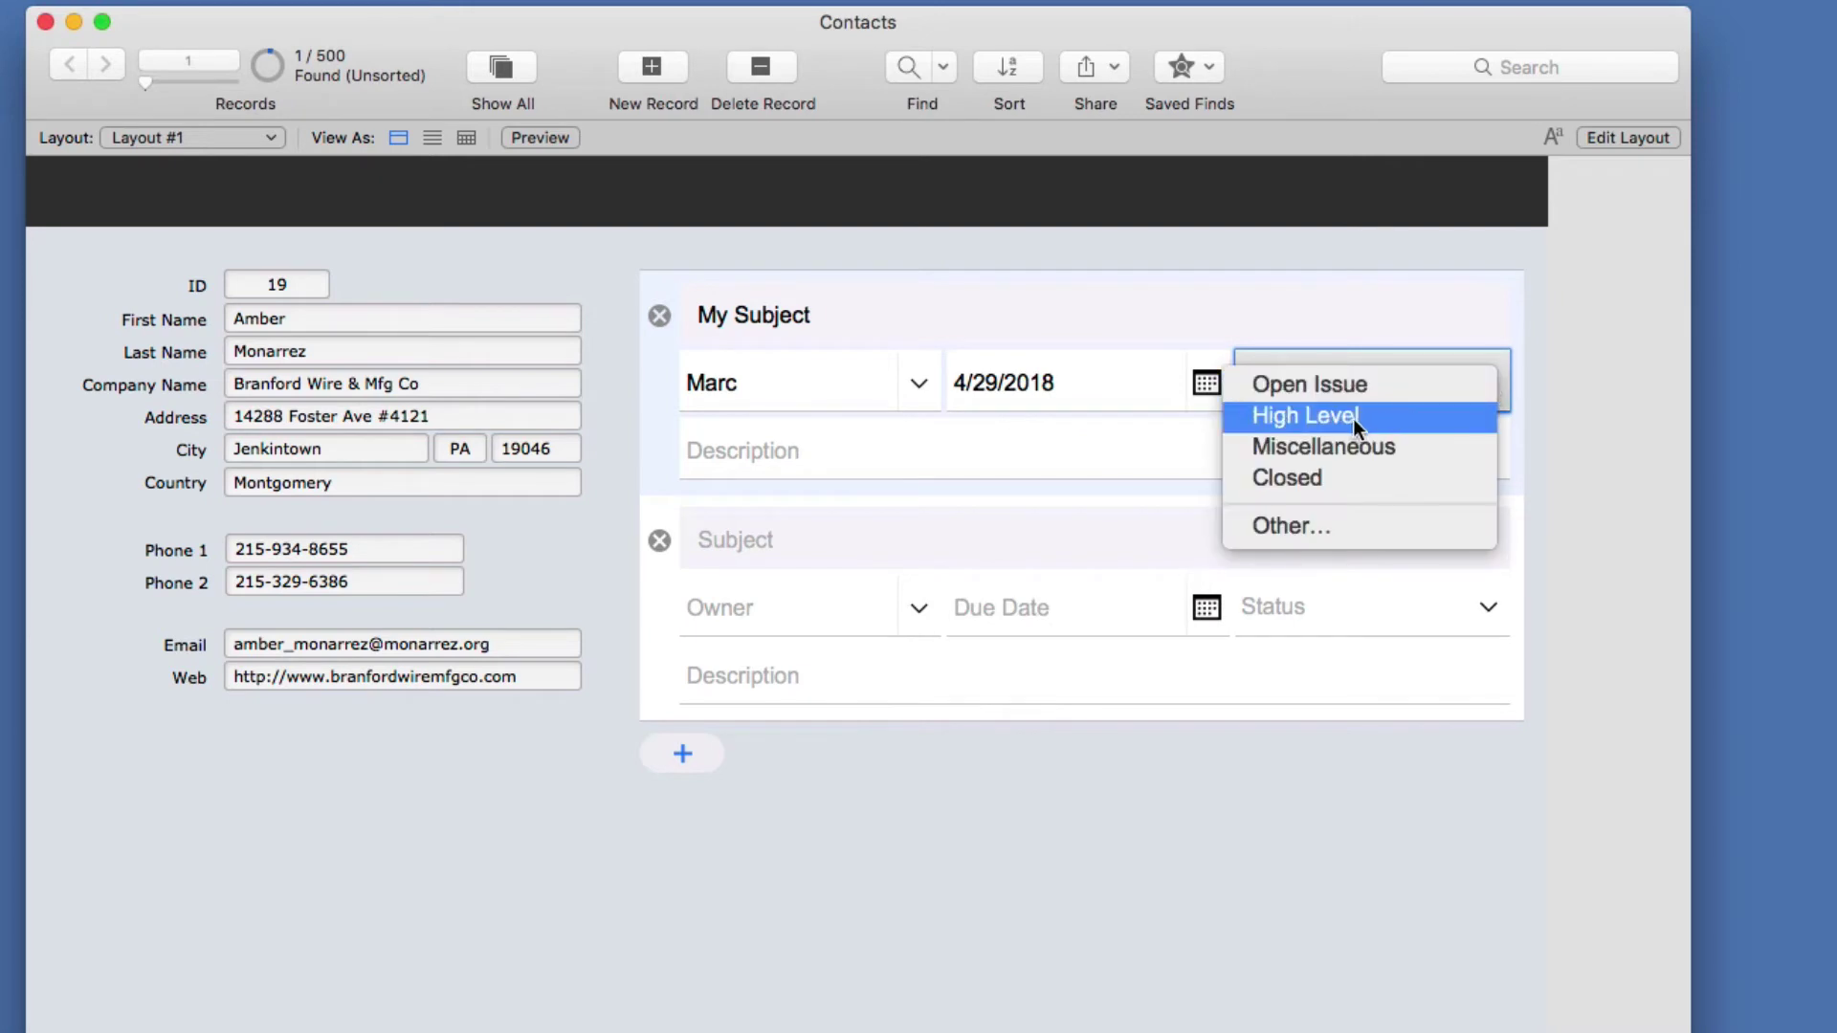
pyautogui.click(1345, 394)
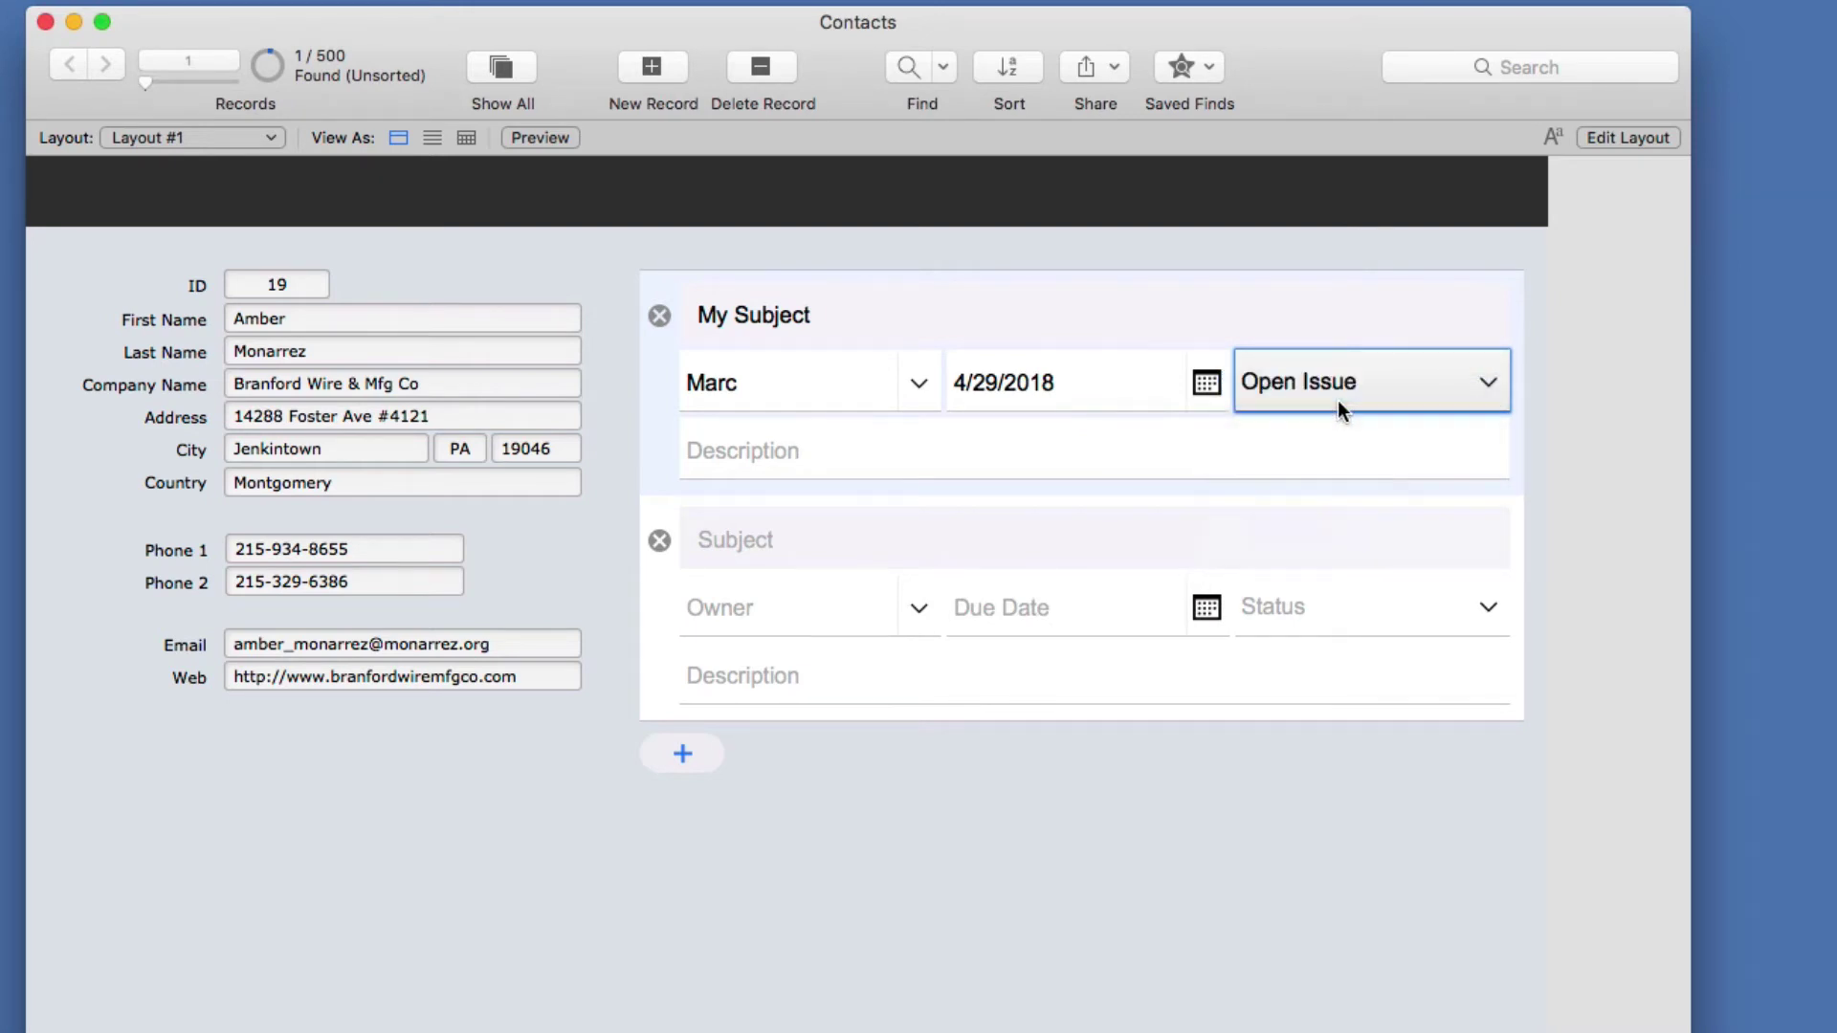
pyautogui.click(1019, 442)
pyautogui.write('More ')
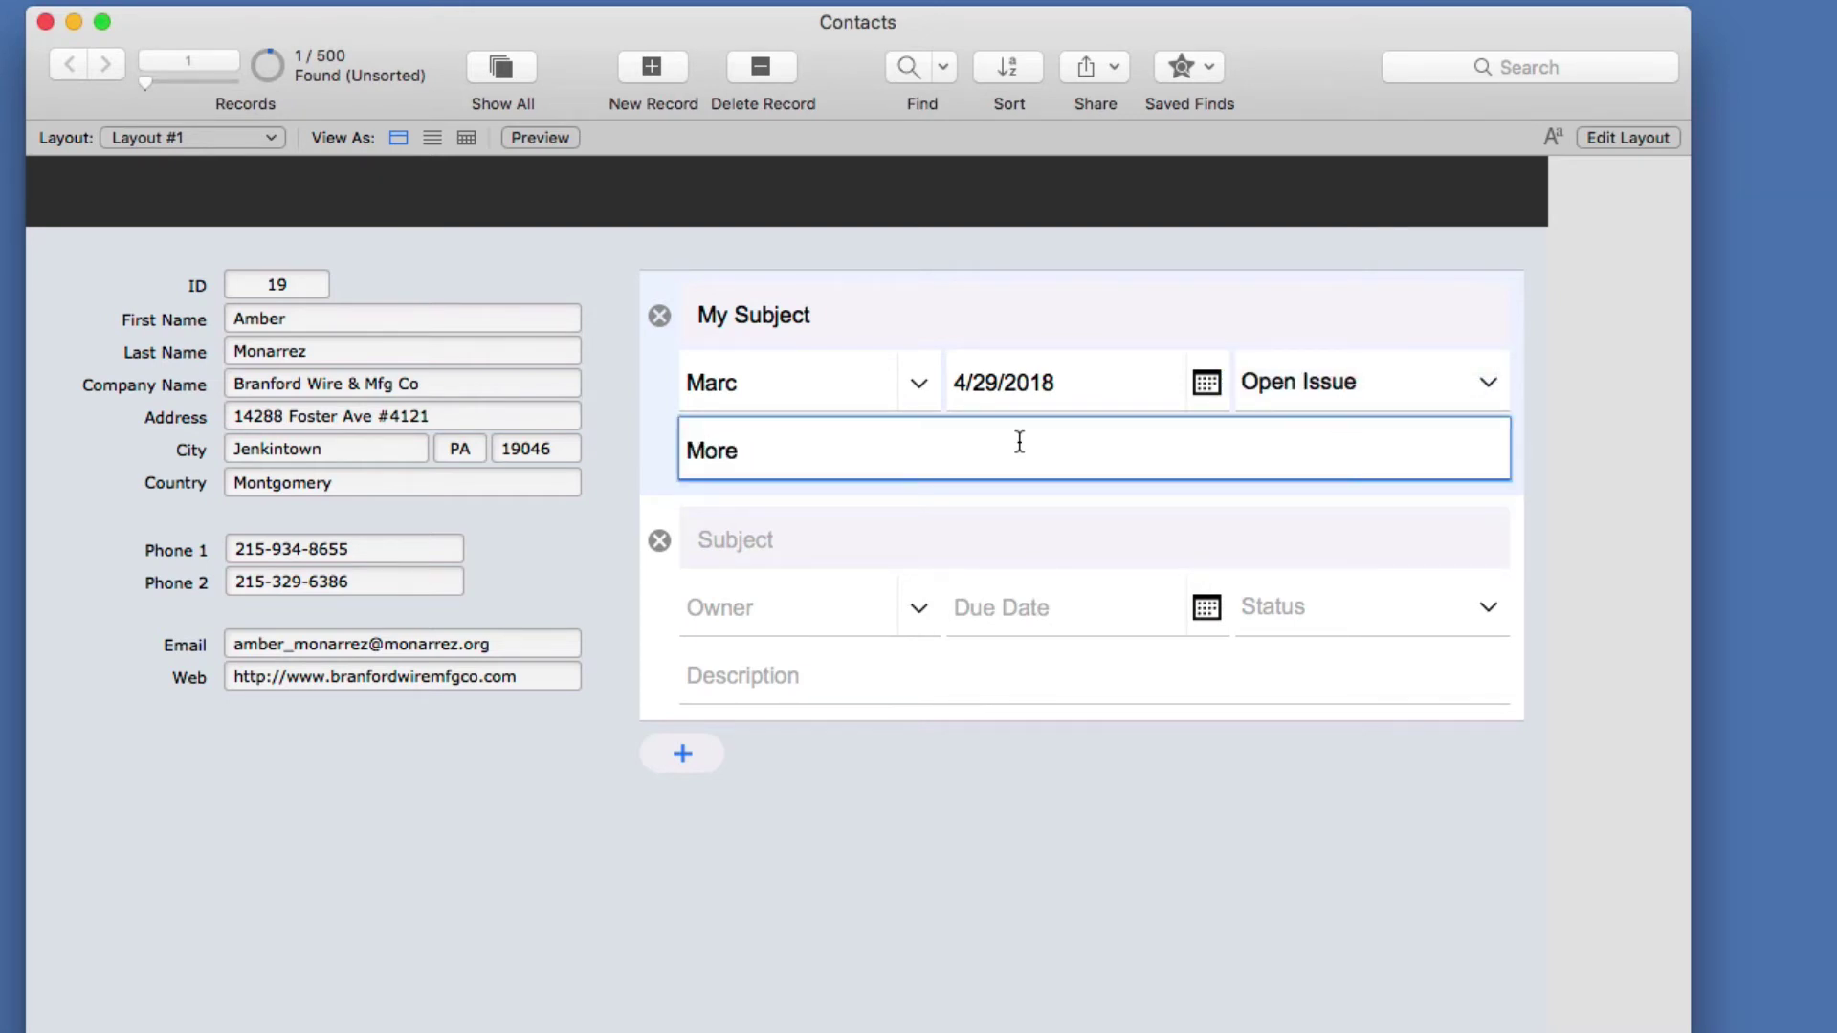
pyautogui.write('Description Info')
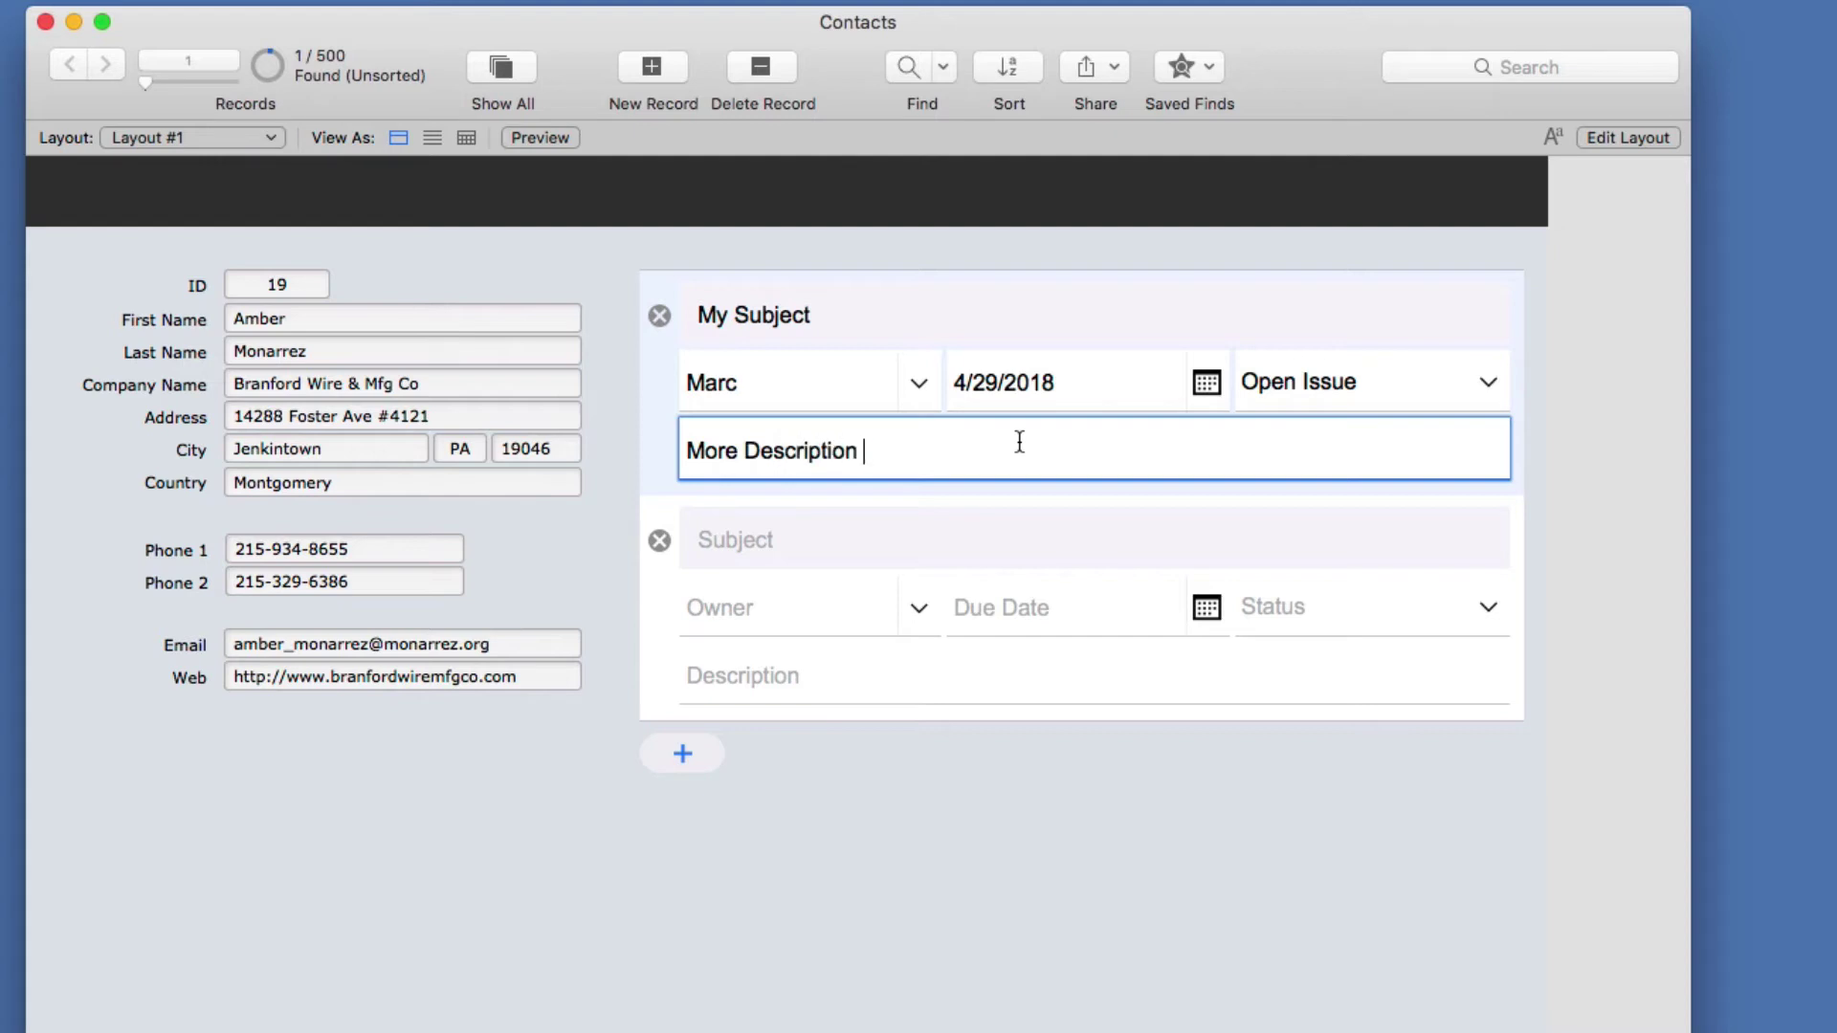
pyautogui.click(956, 857)
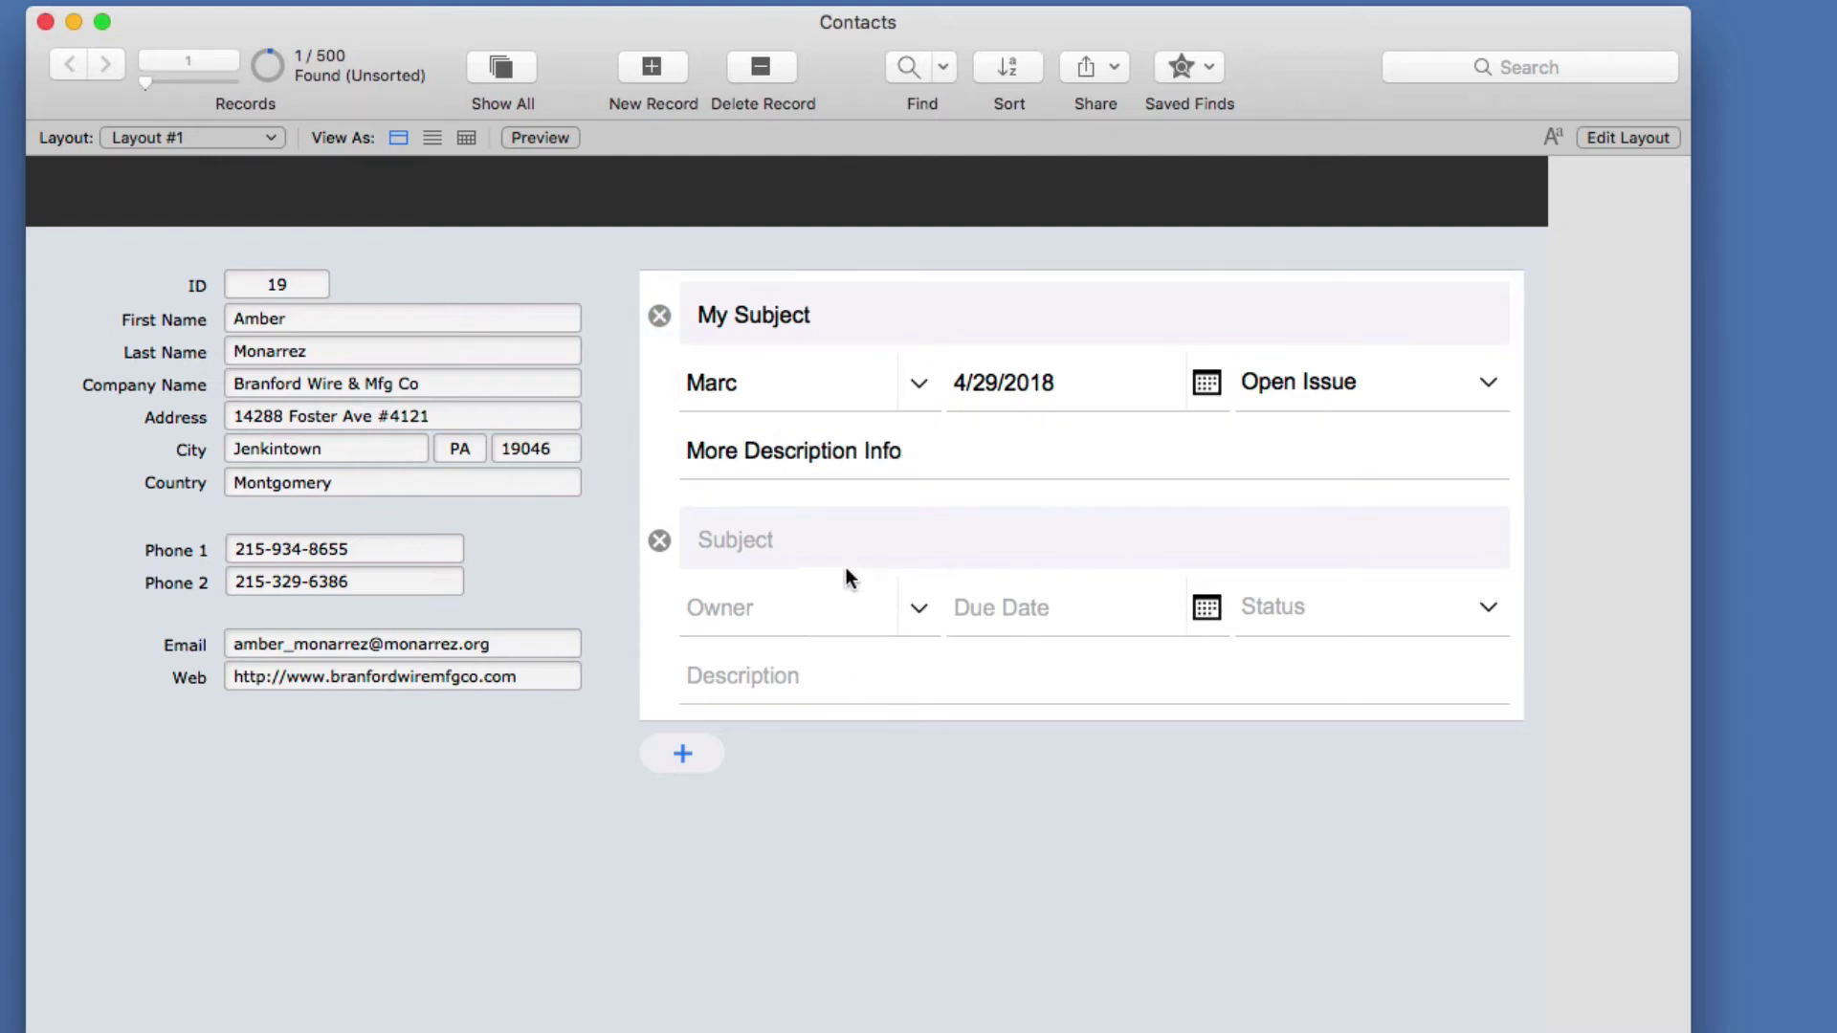
# - Enter 'Second Item' as the subject and a new owner name for the second action item
pyautogui.click(875, 538)
pyautogui.write('Second Item')
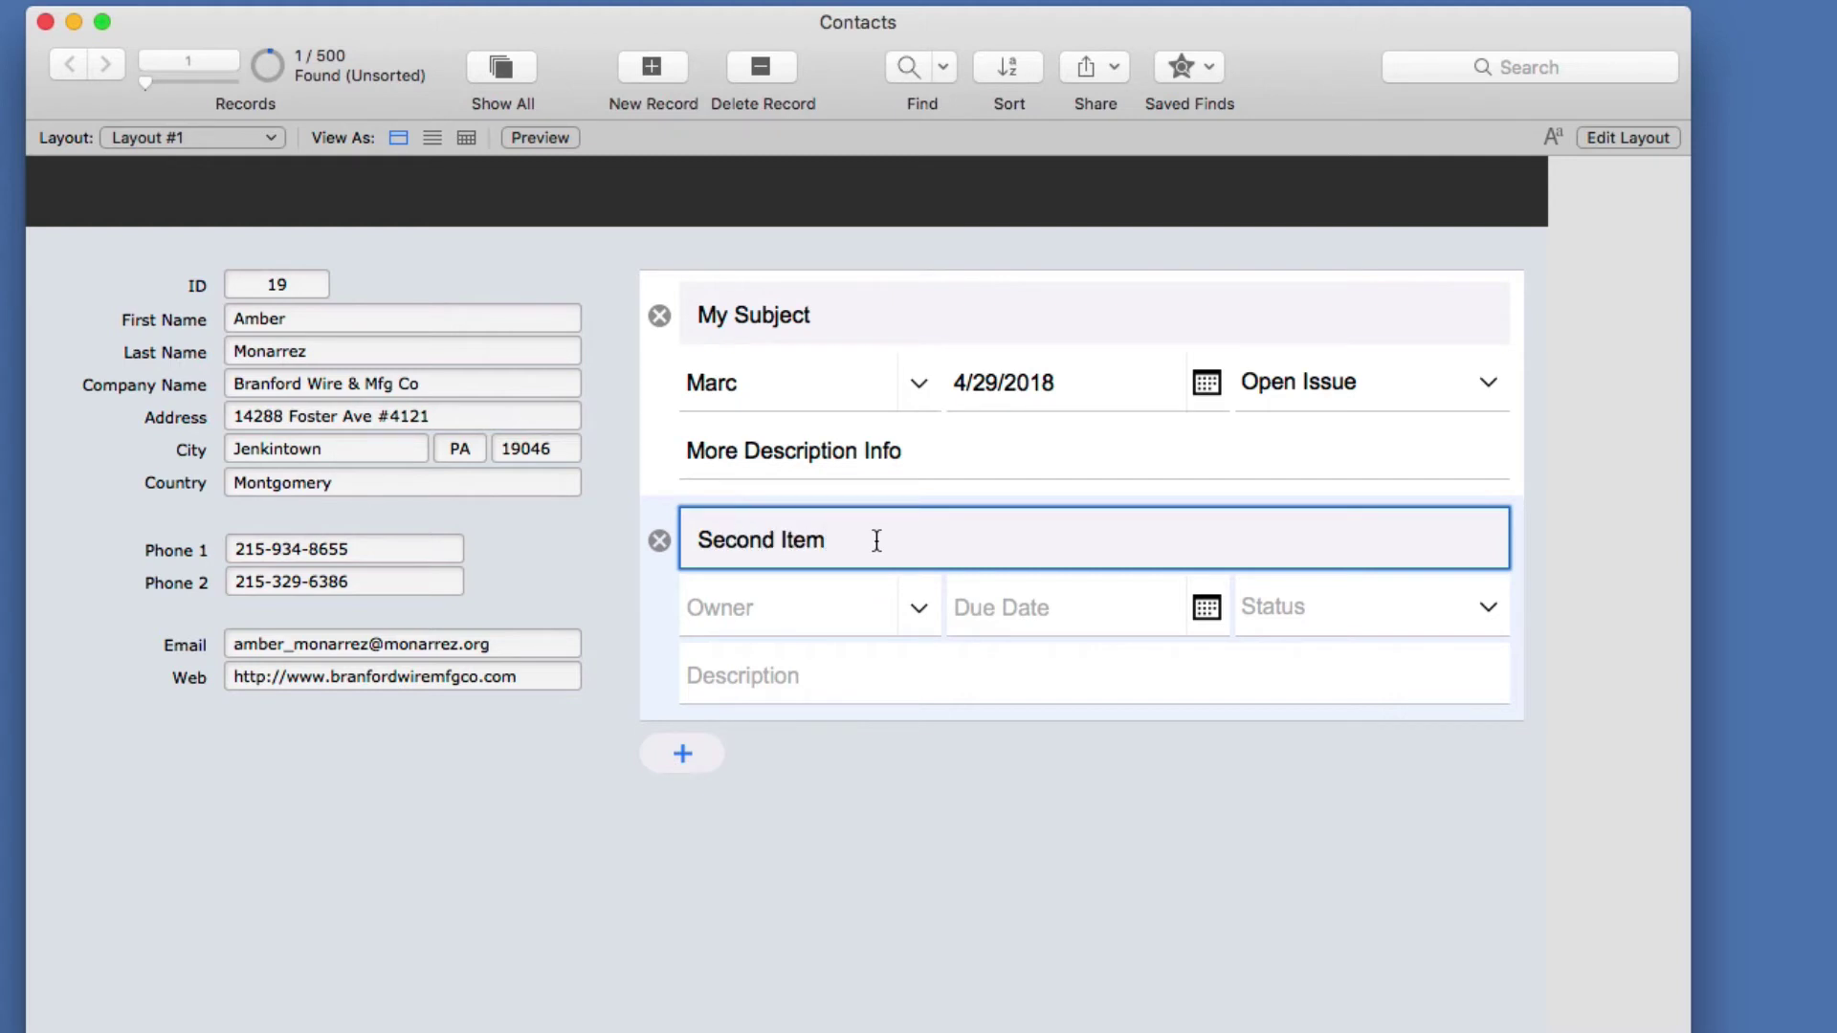
pyautogui.click(920, 607)
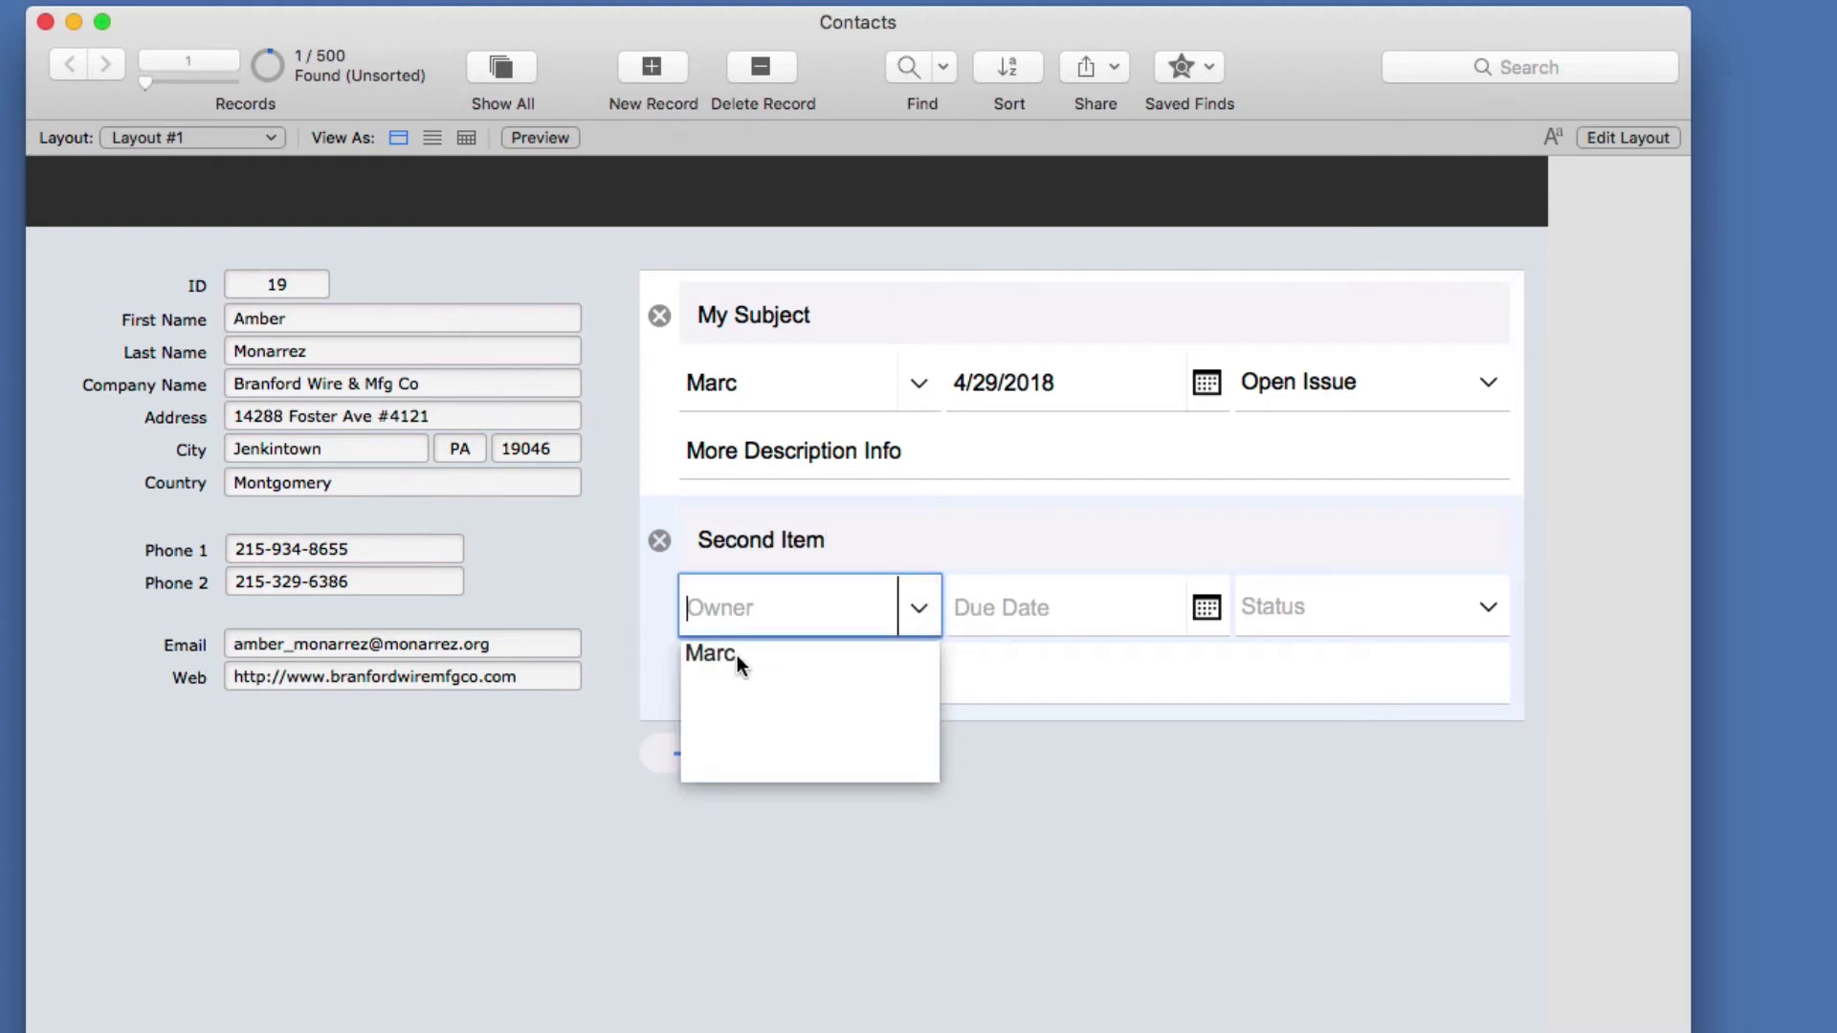
pyautogui.click(756, 606)
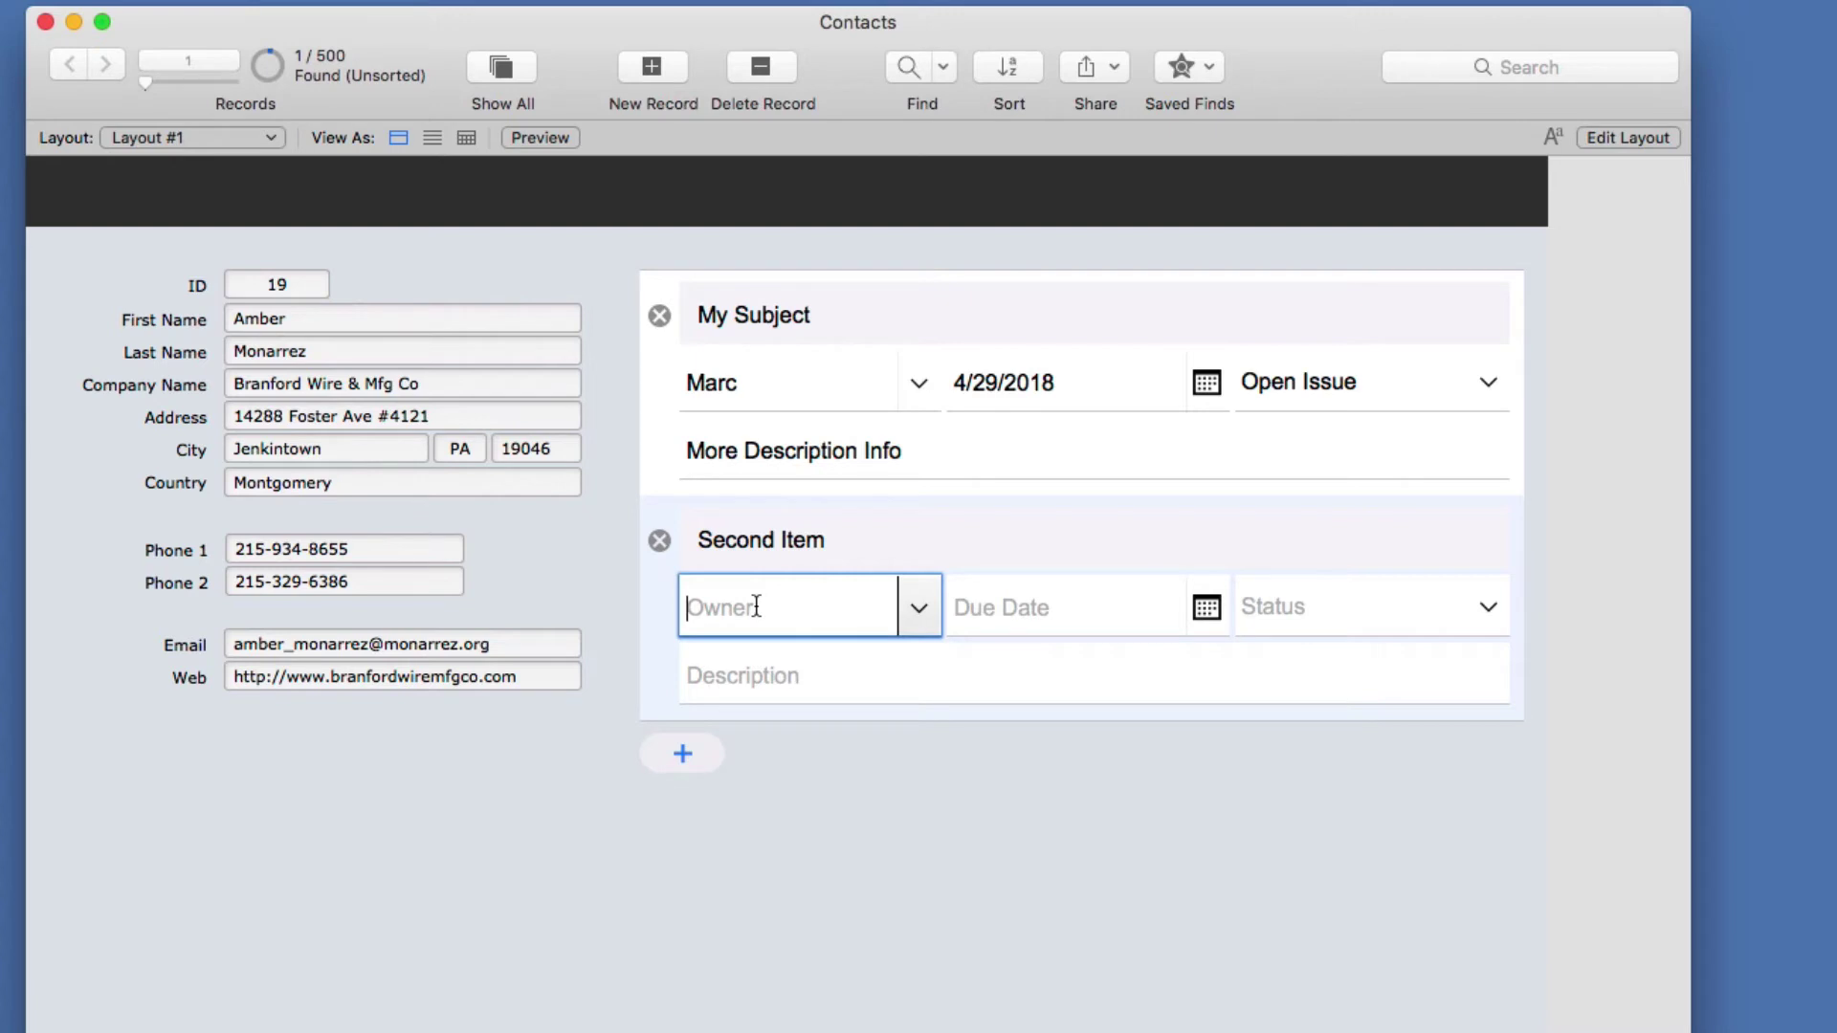
pyautogui.write('Sue')
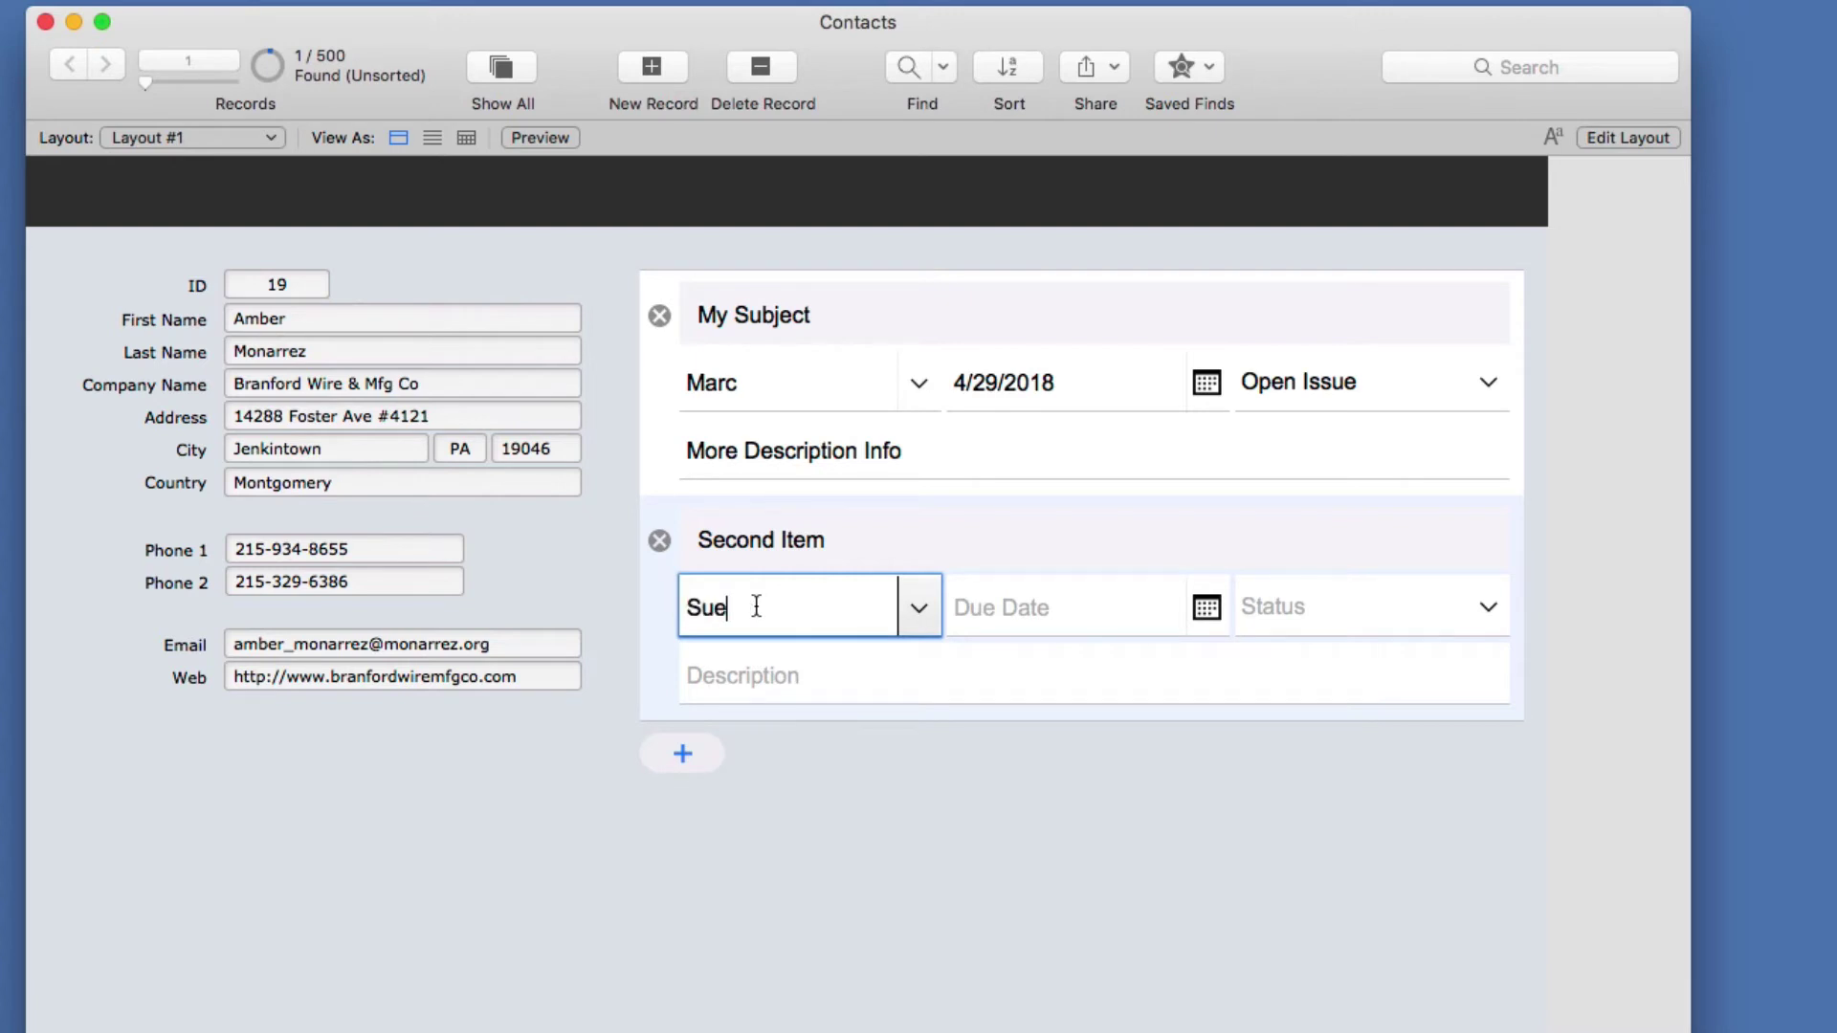
pyautogui.click(972, 825)
# - Set the second item's due date to 7/26/2018 using the calendar
pyautogui.click(1059, 614)
pyautogui.click(1208, 608)
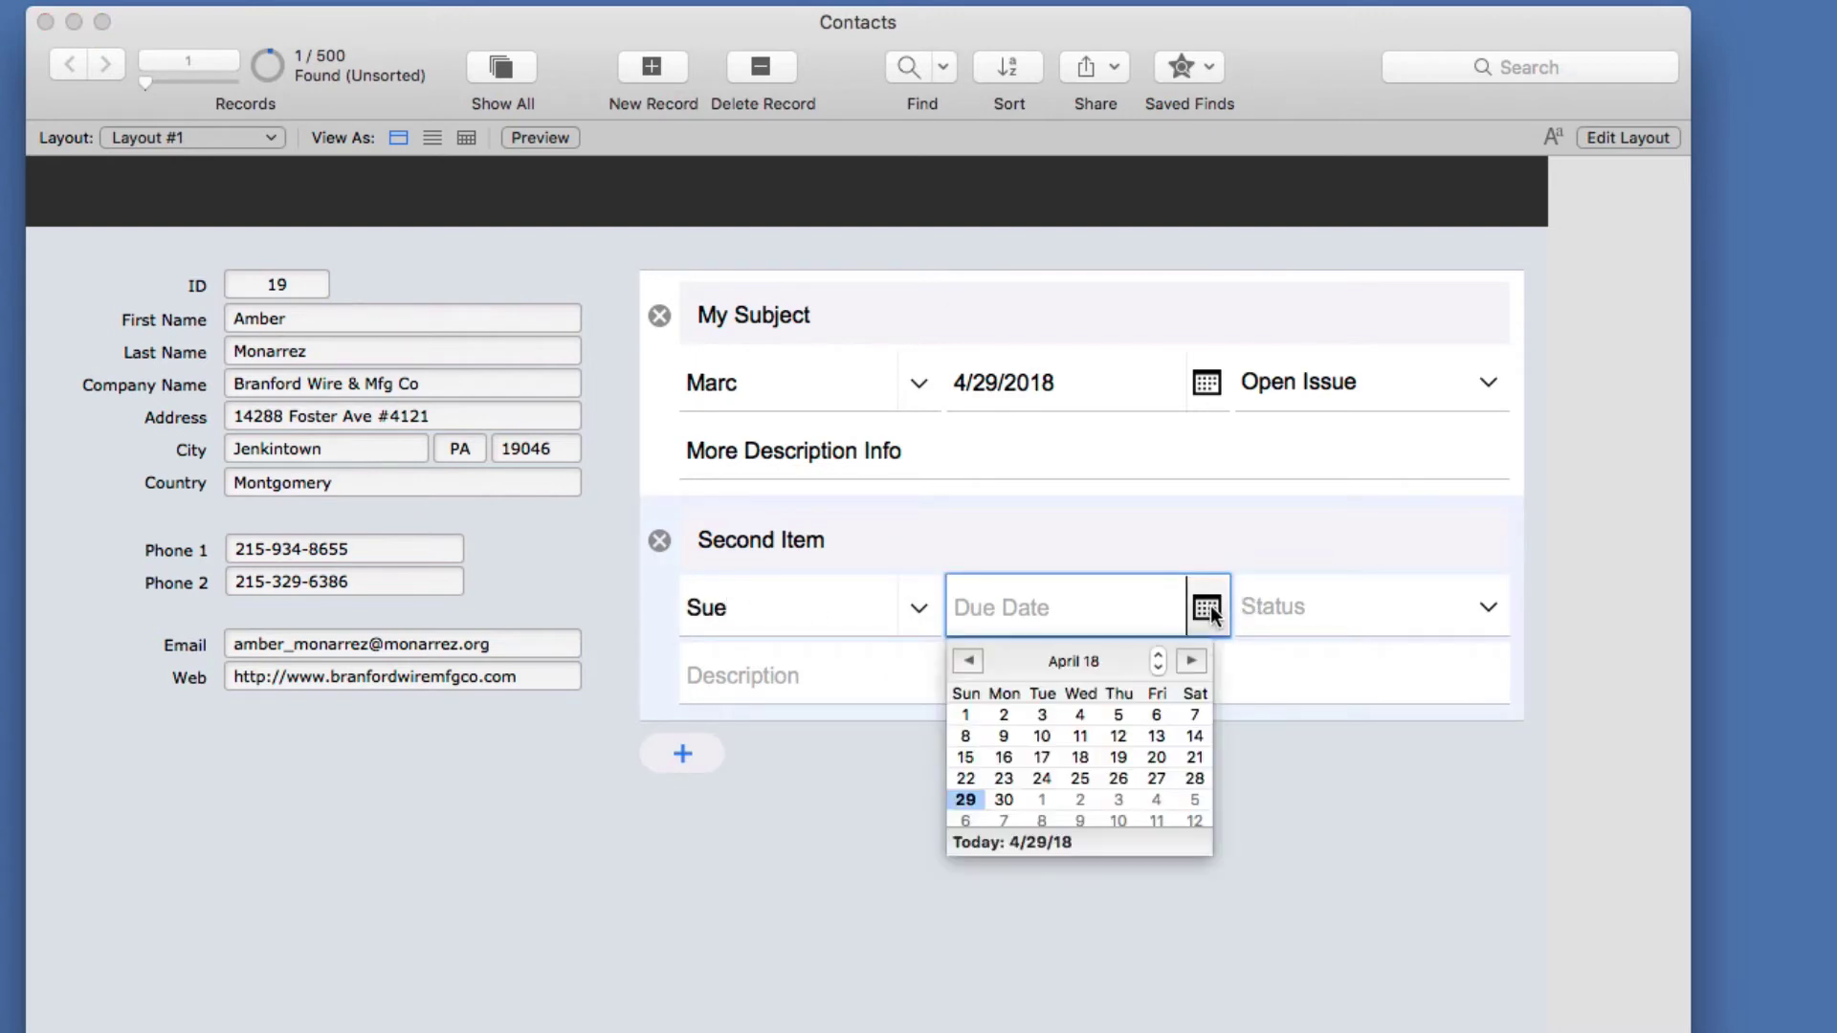
pyautogui.click(1080, 800)
pyautogui.click(1191, 660)
pyautogui.click(1191, 660)
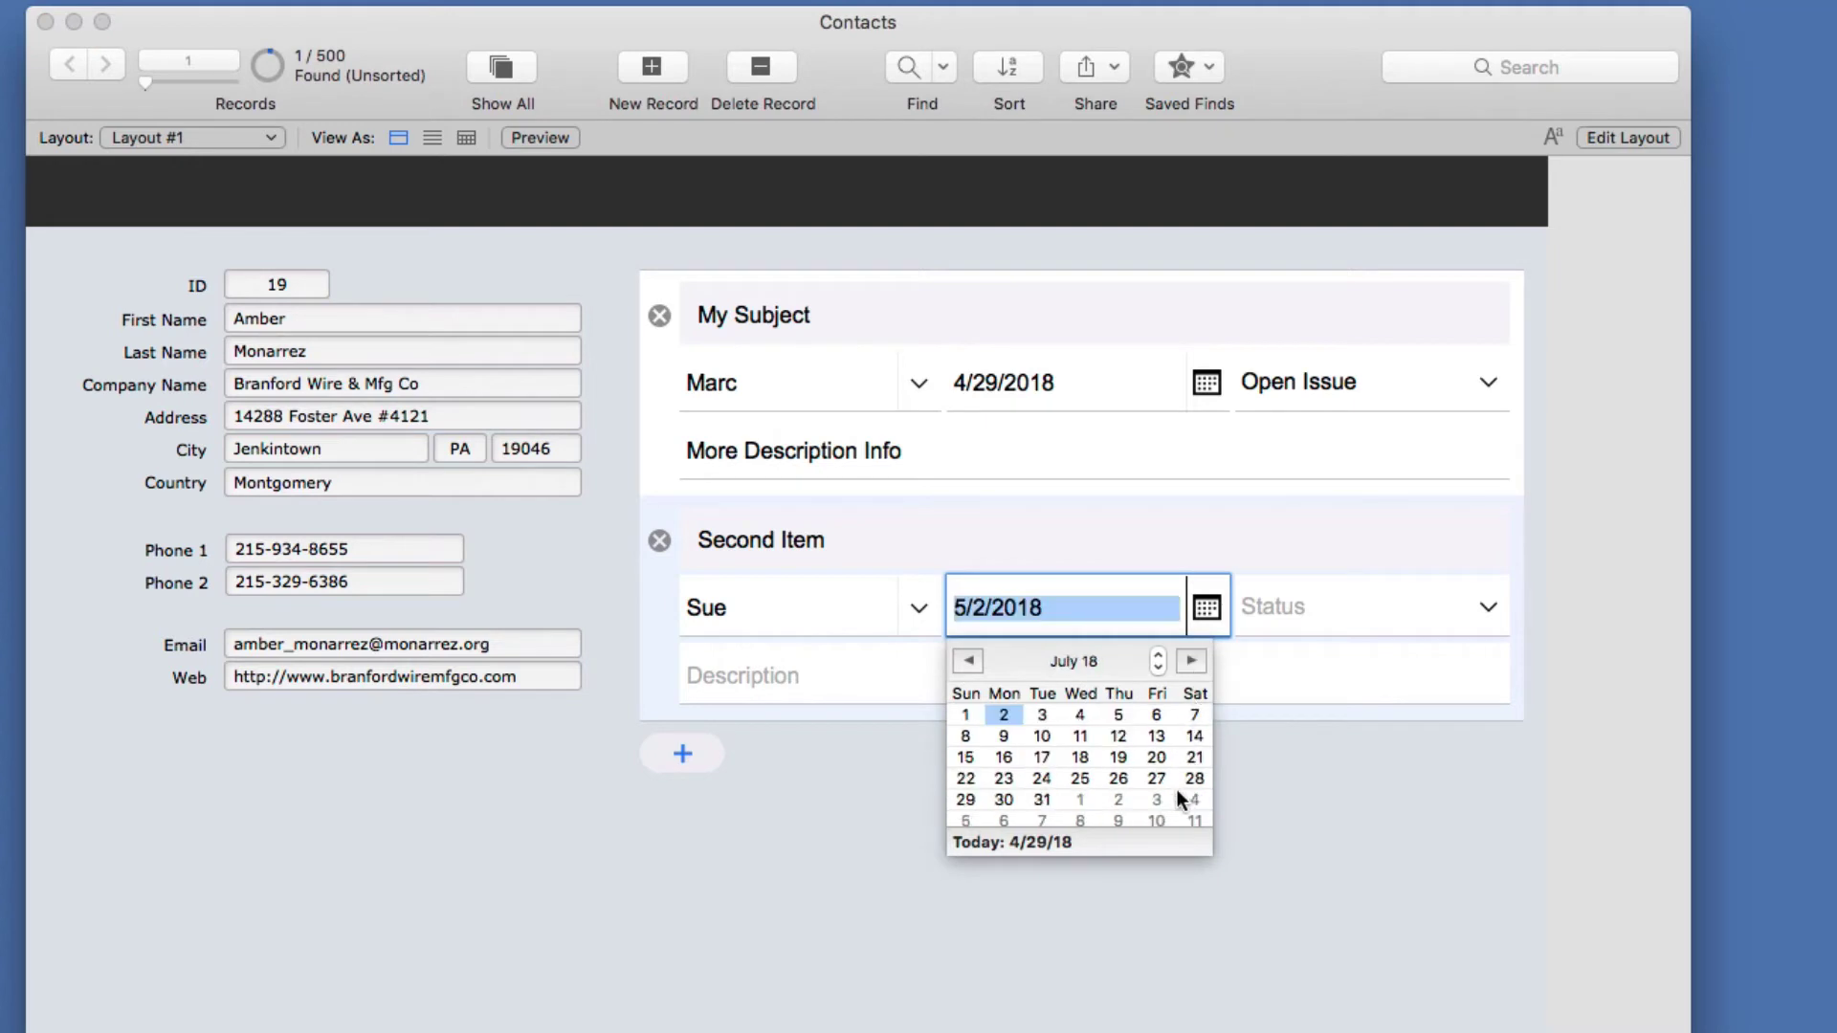
pyautogui.click(1119, 778)
pyautogui.click(1203, 797)
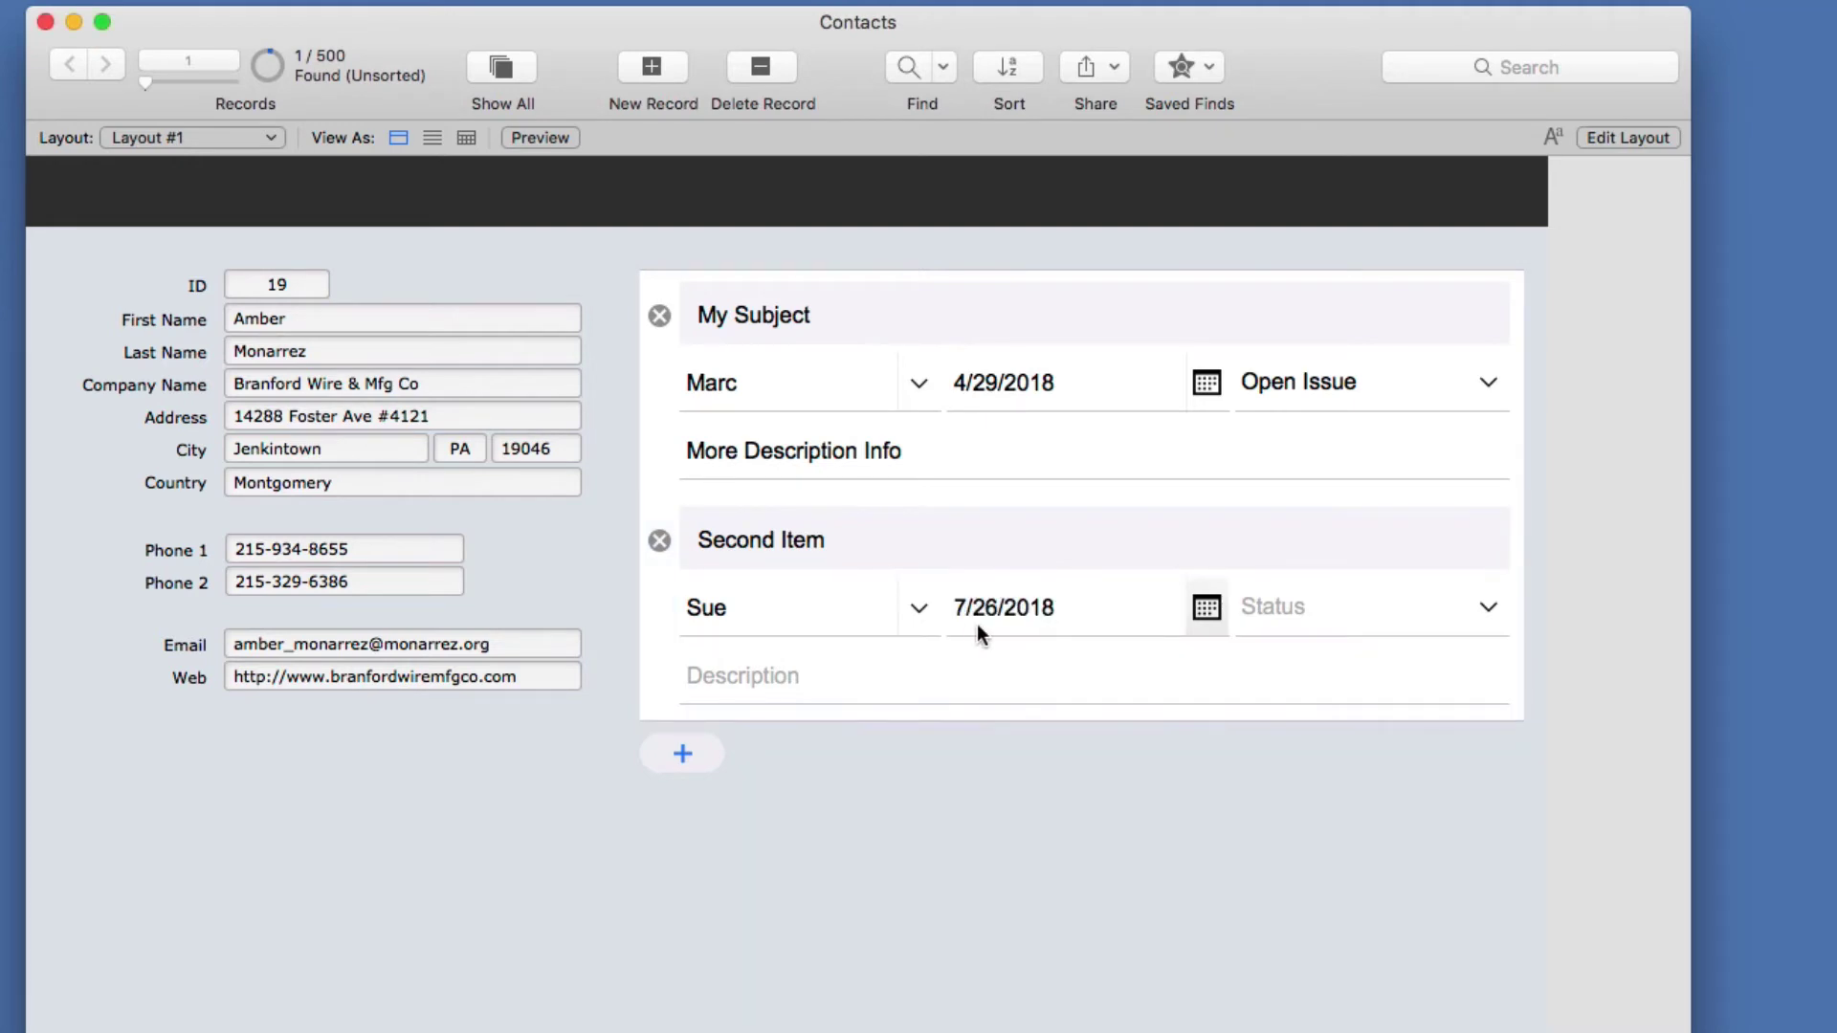
# - Choose Miscellaneous status, describe it as 'Follow Up', and commit the second item
pyautogui.click(1485, 613)
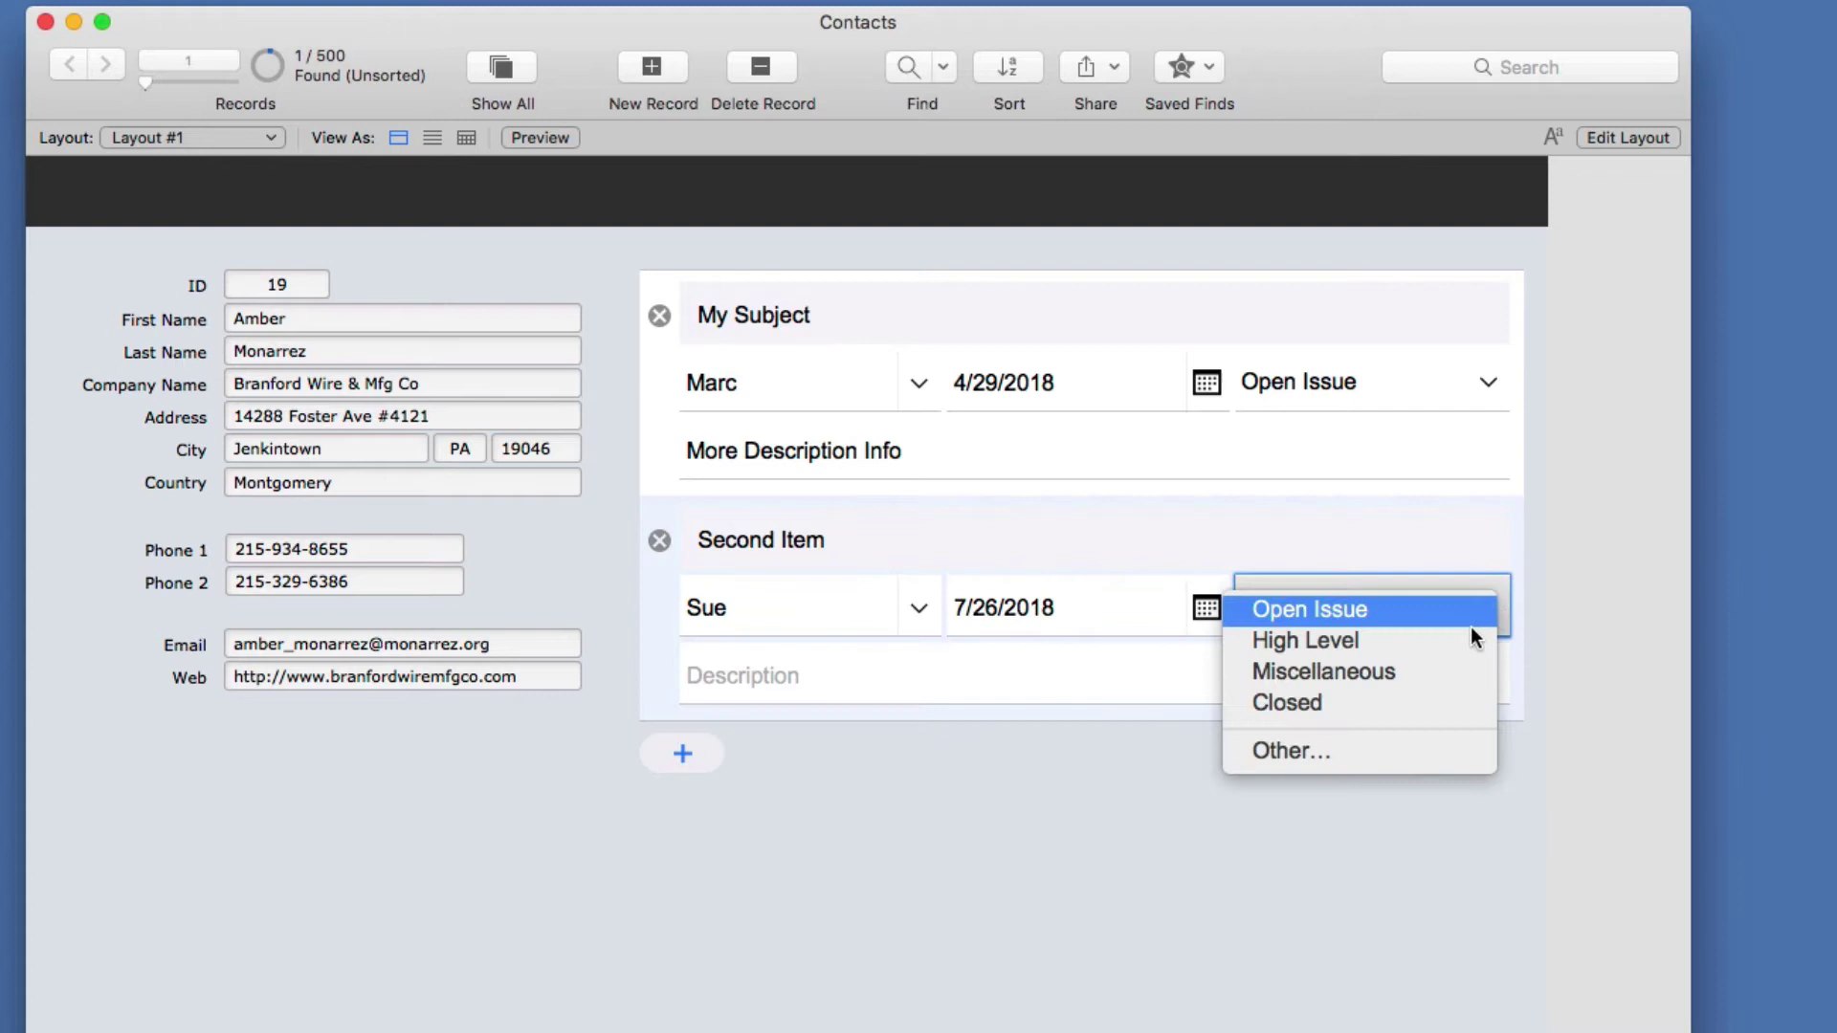
pyautogui.click(1358, 670)
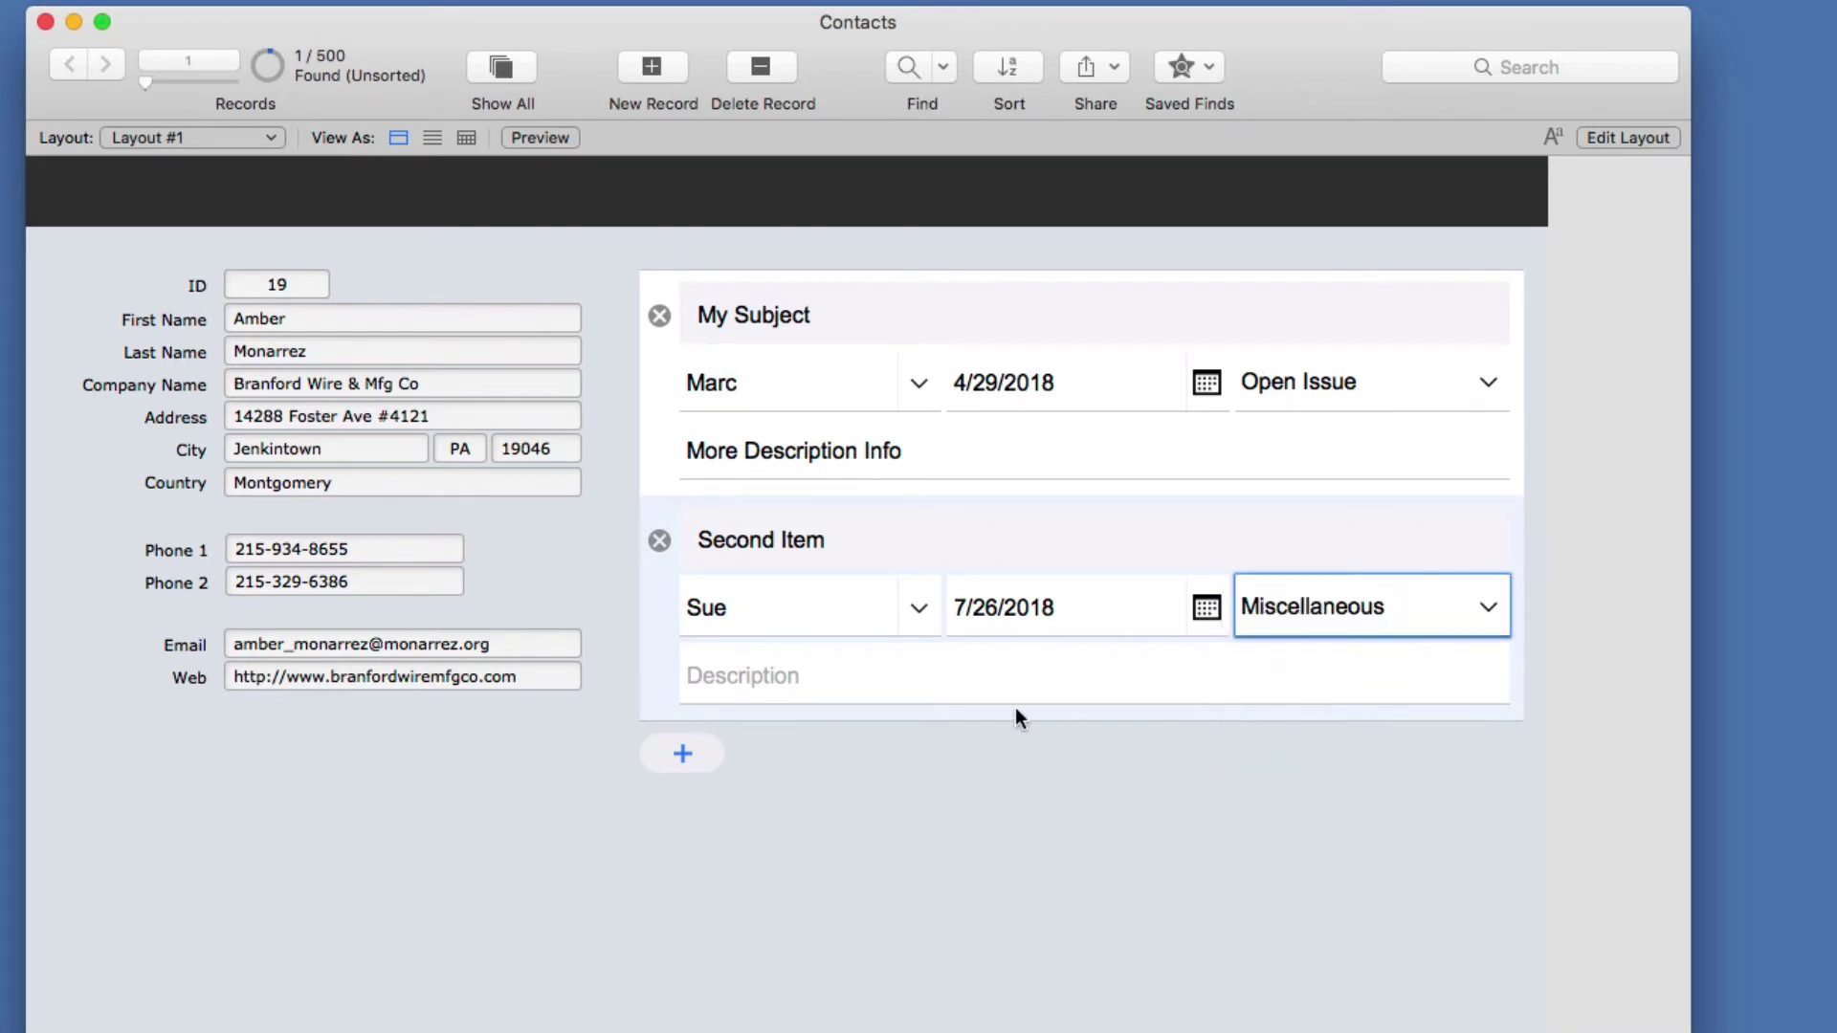
pyautogui.click(913, 678)
pyautogui.write('Follow Up')
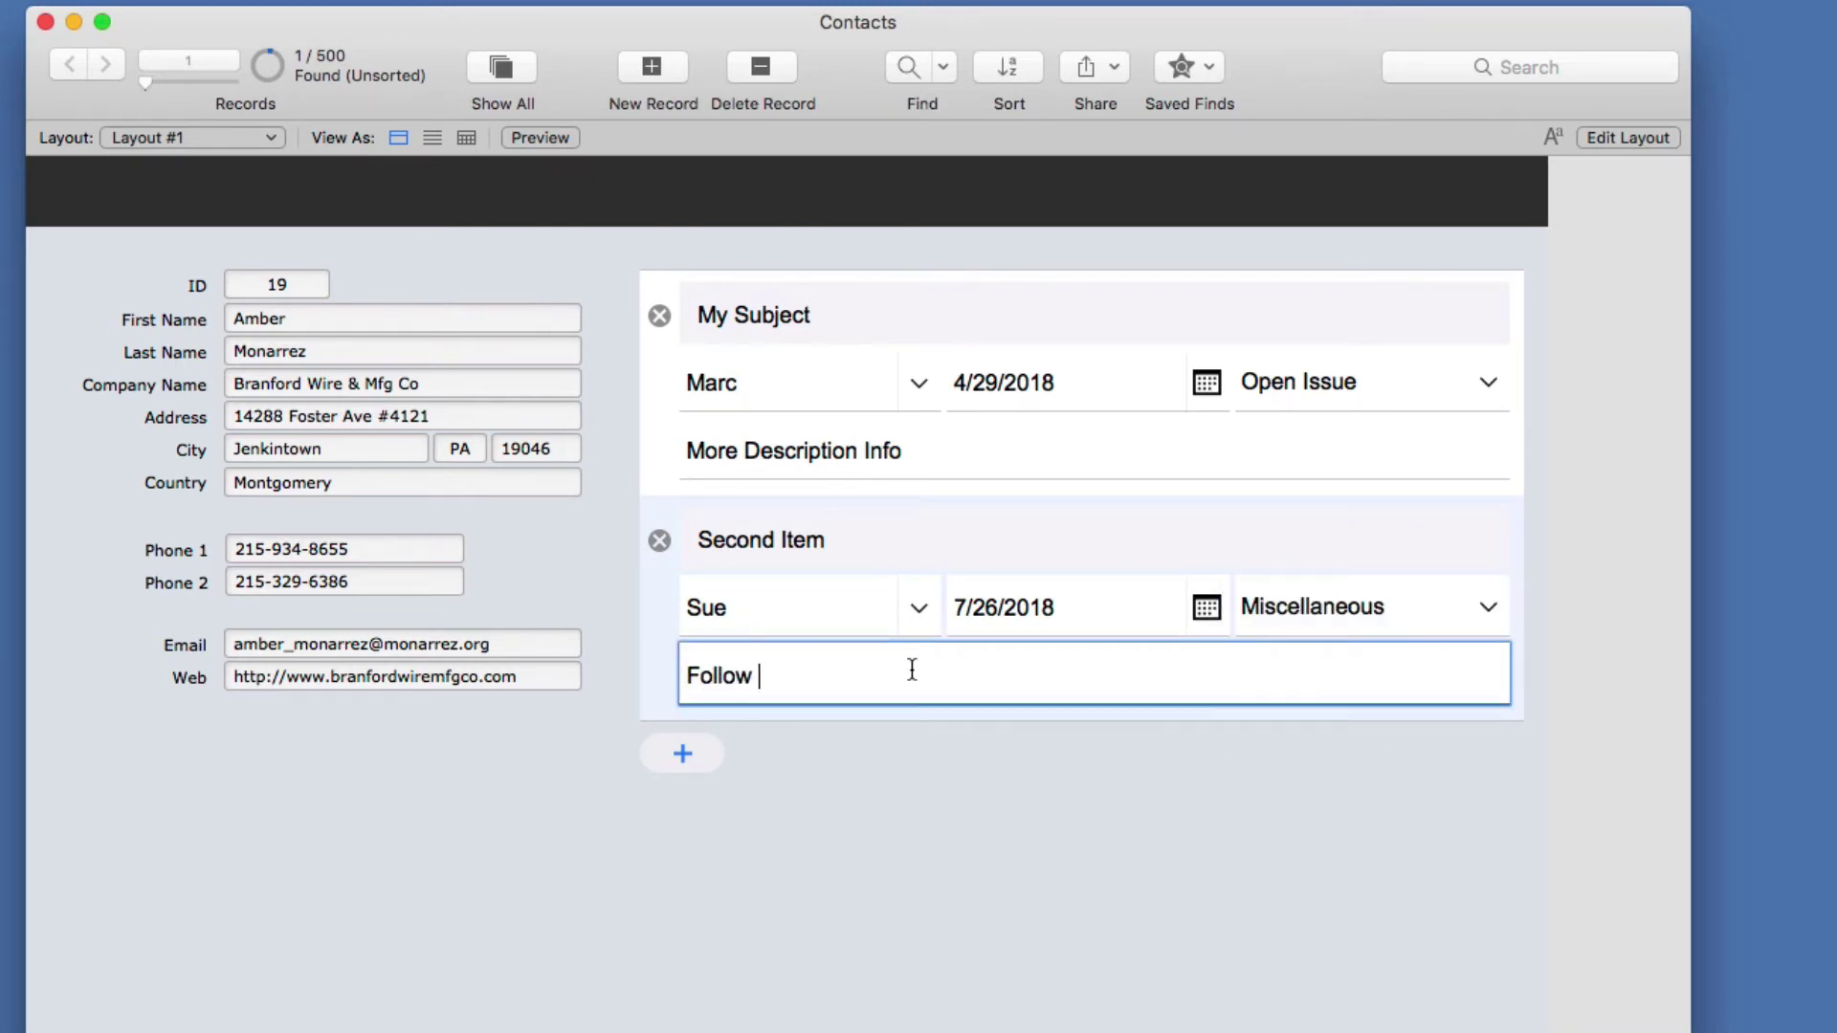
pyautogui.click(1246, 1012)
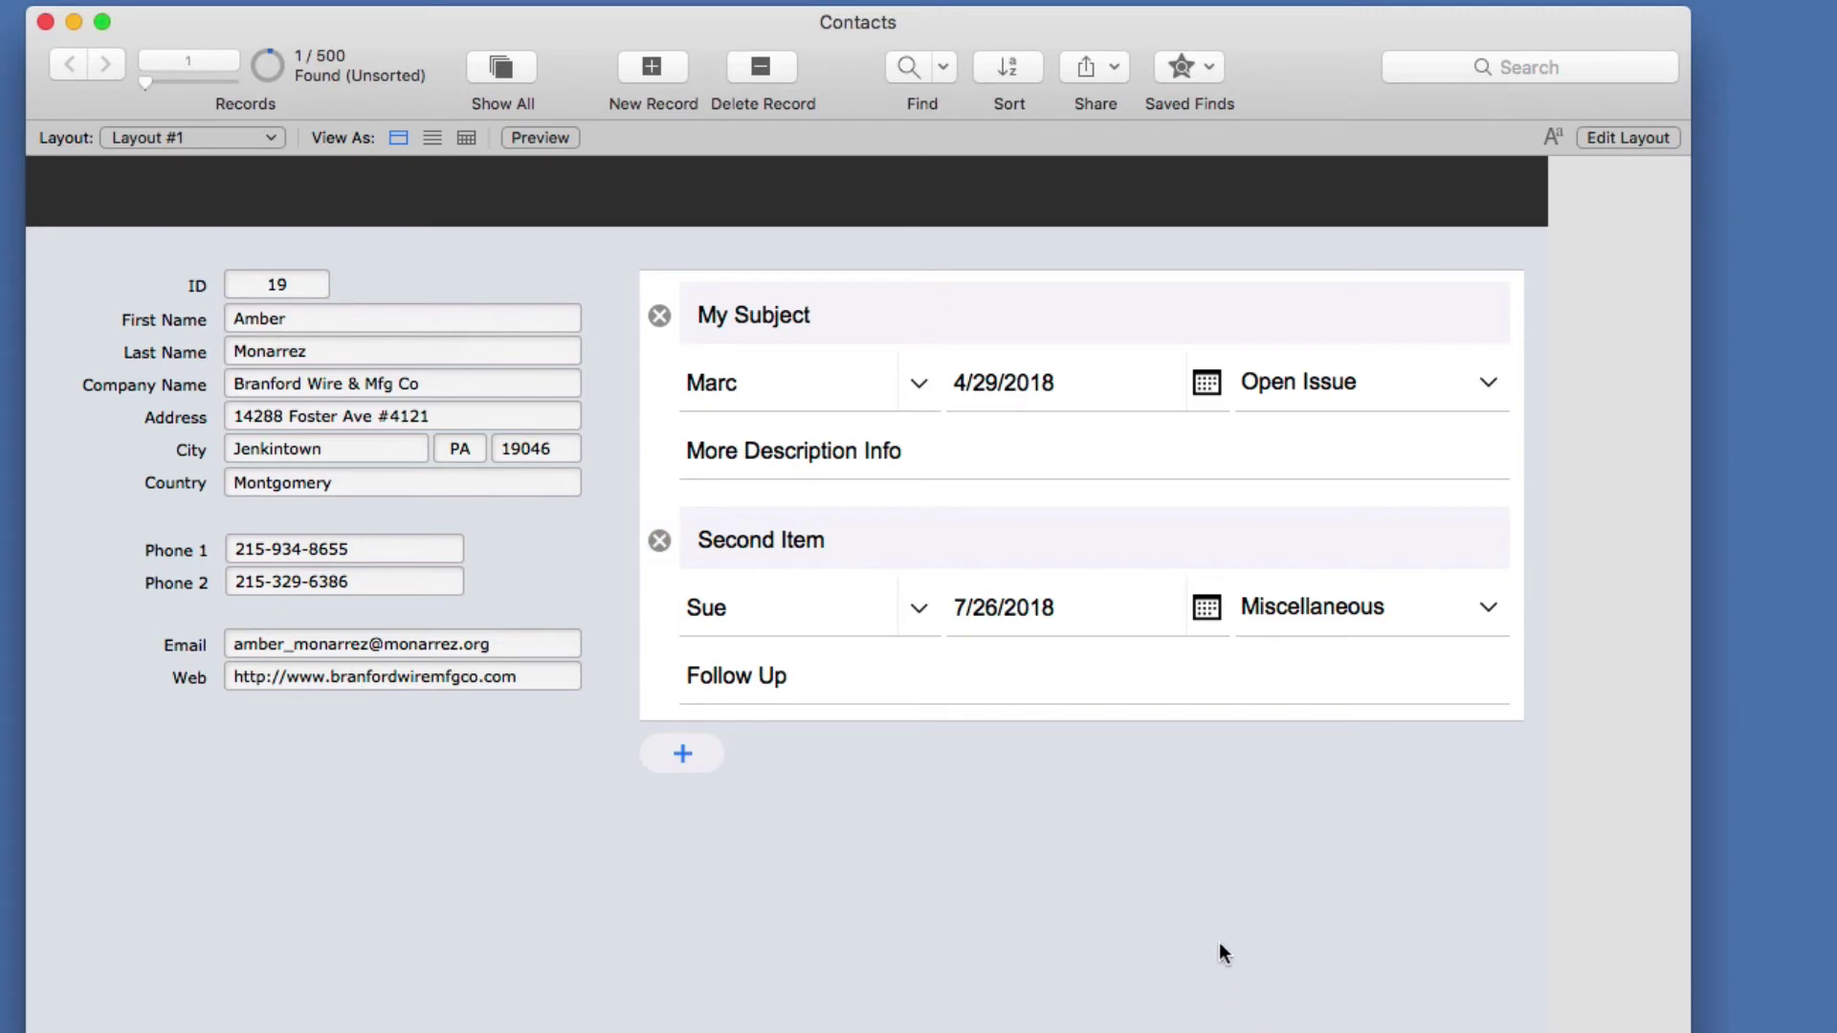
# - Start a third action item with subject '3rd Item'
pyautogui.click(704, 758)
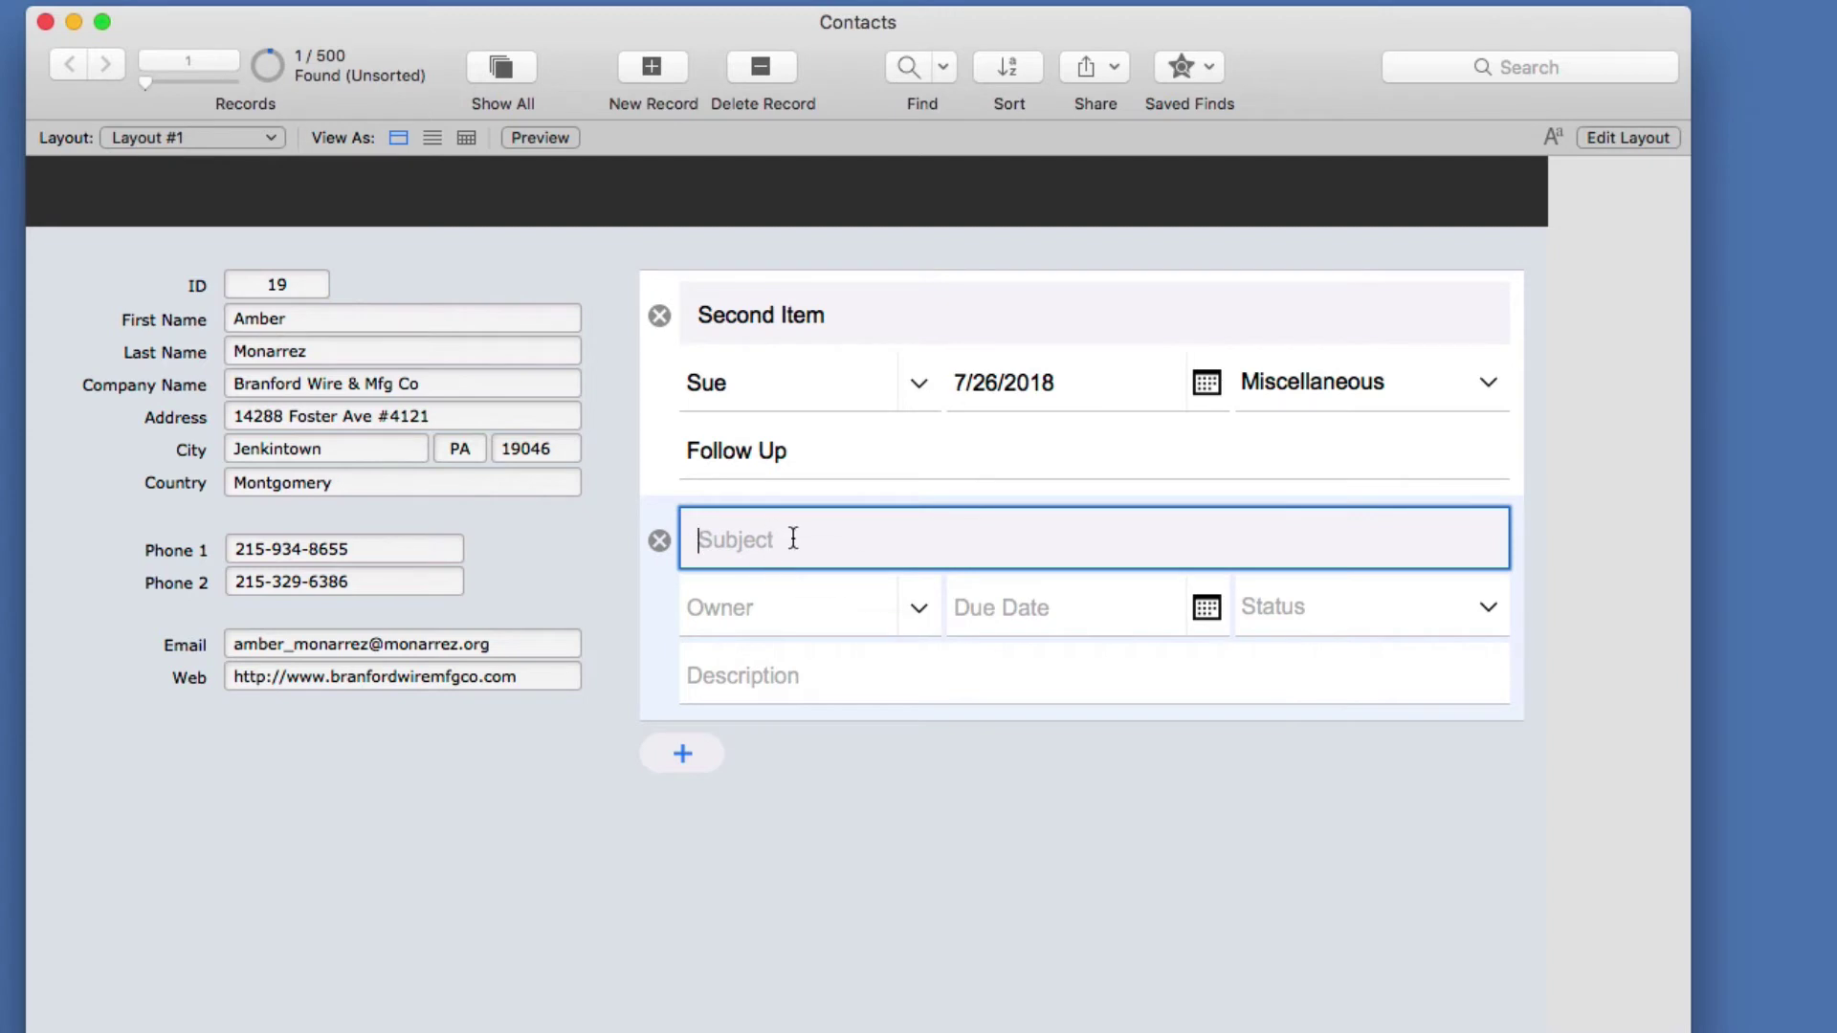
pyautogui.write('3rd Item')
pyautogui.click(919, 606)
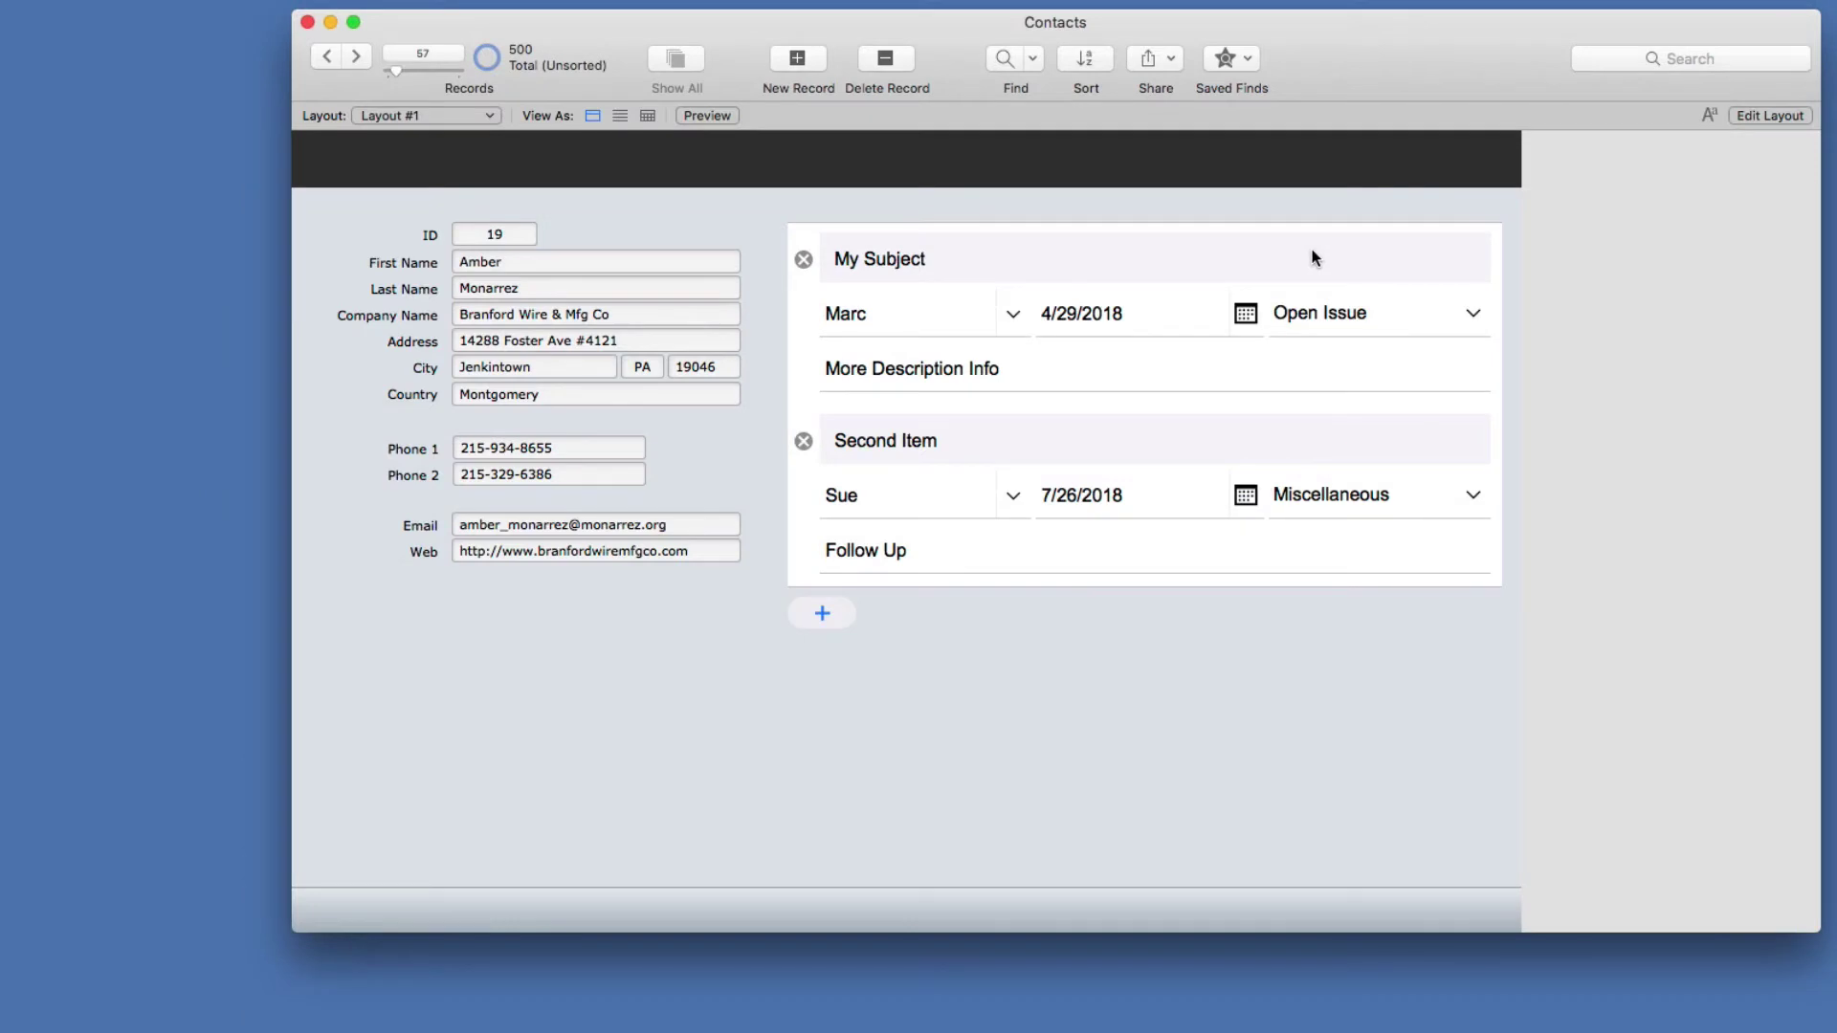
# - Look at the Action Items table in Manage Database, then close the dialog
pyautogui.press('super+shift+d')
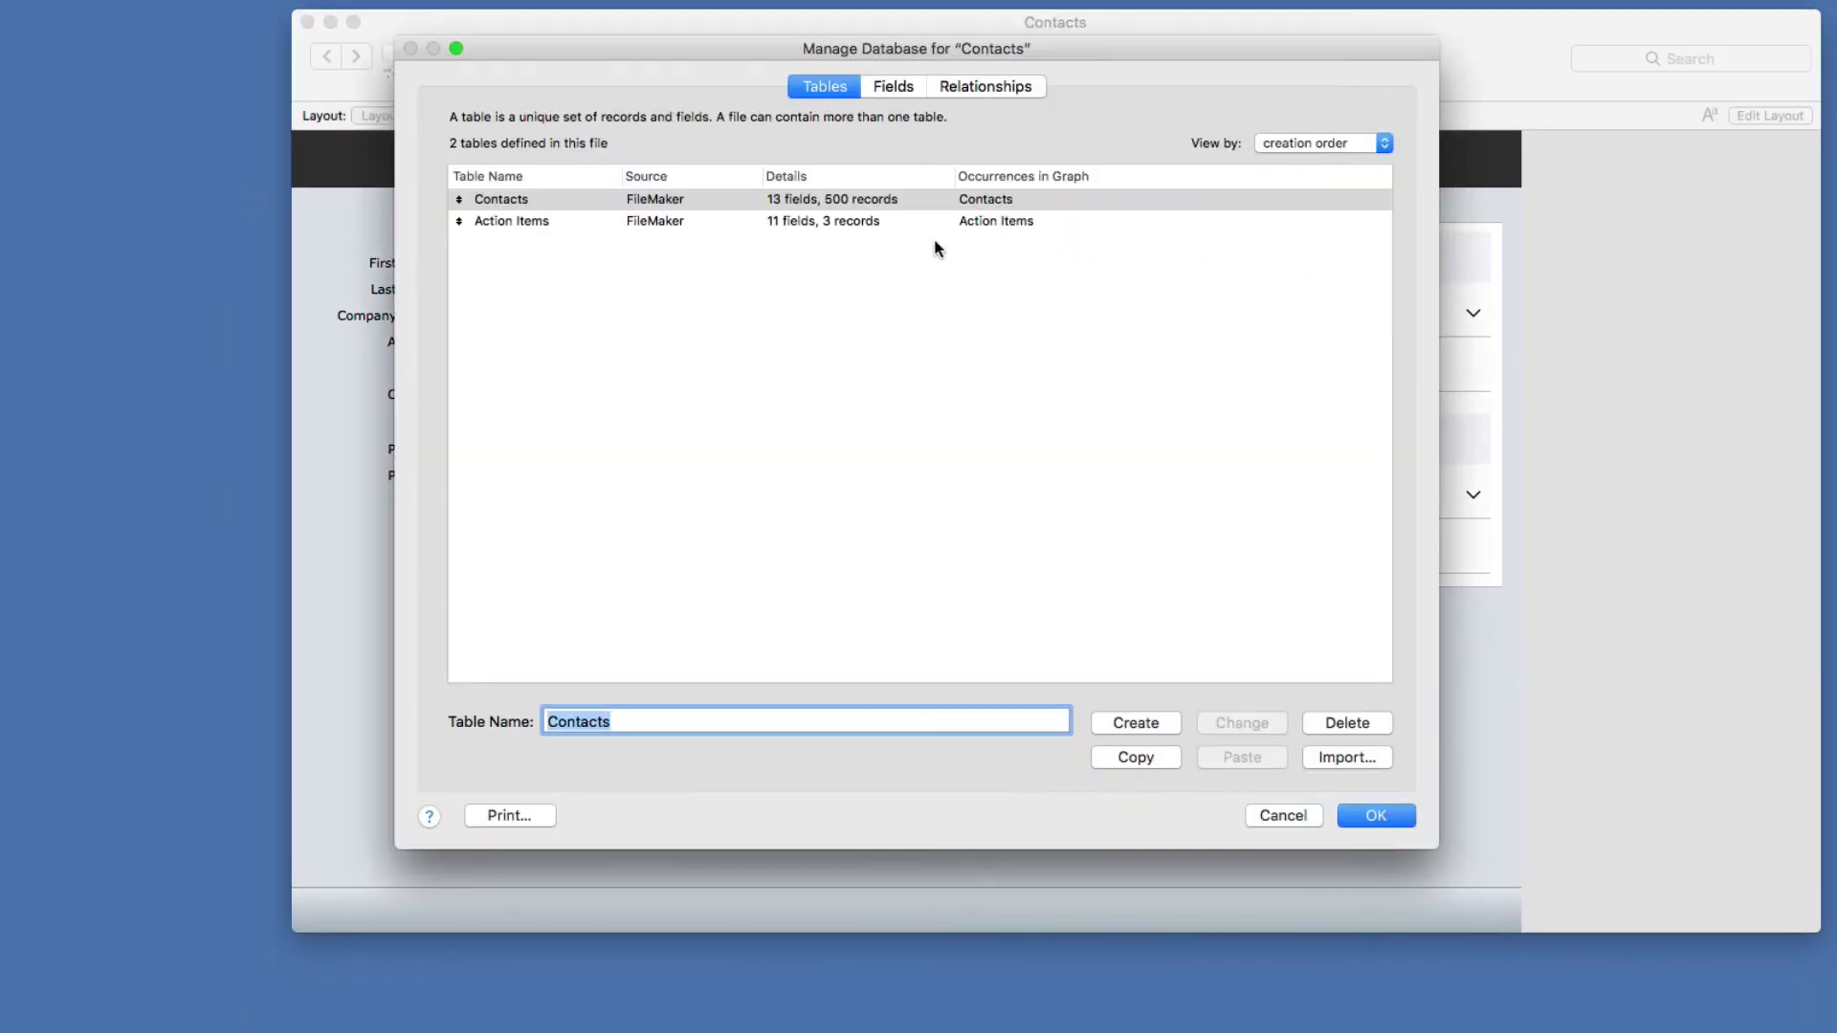
pyautogui.click(570, 223)
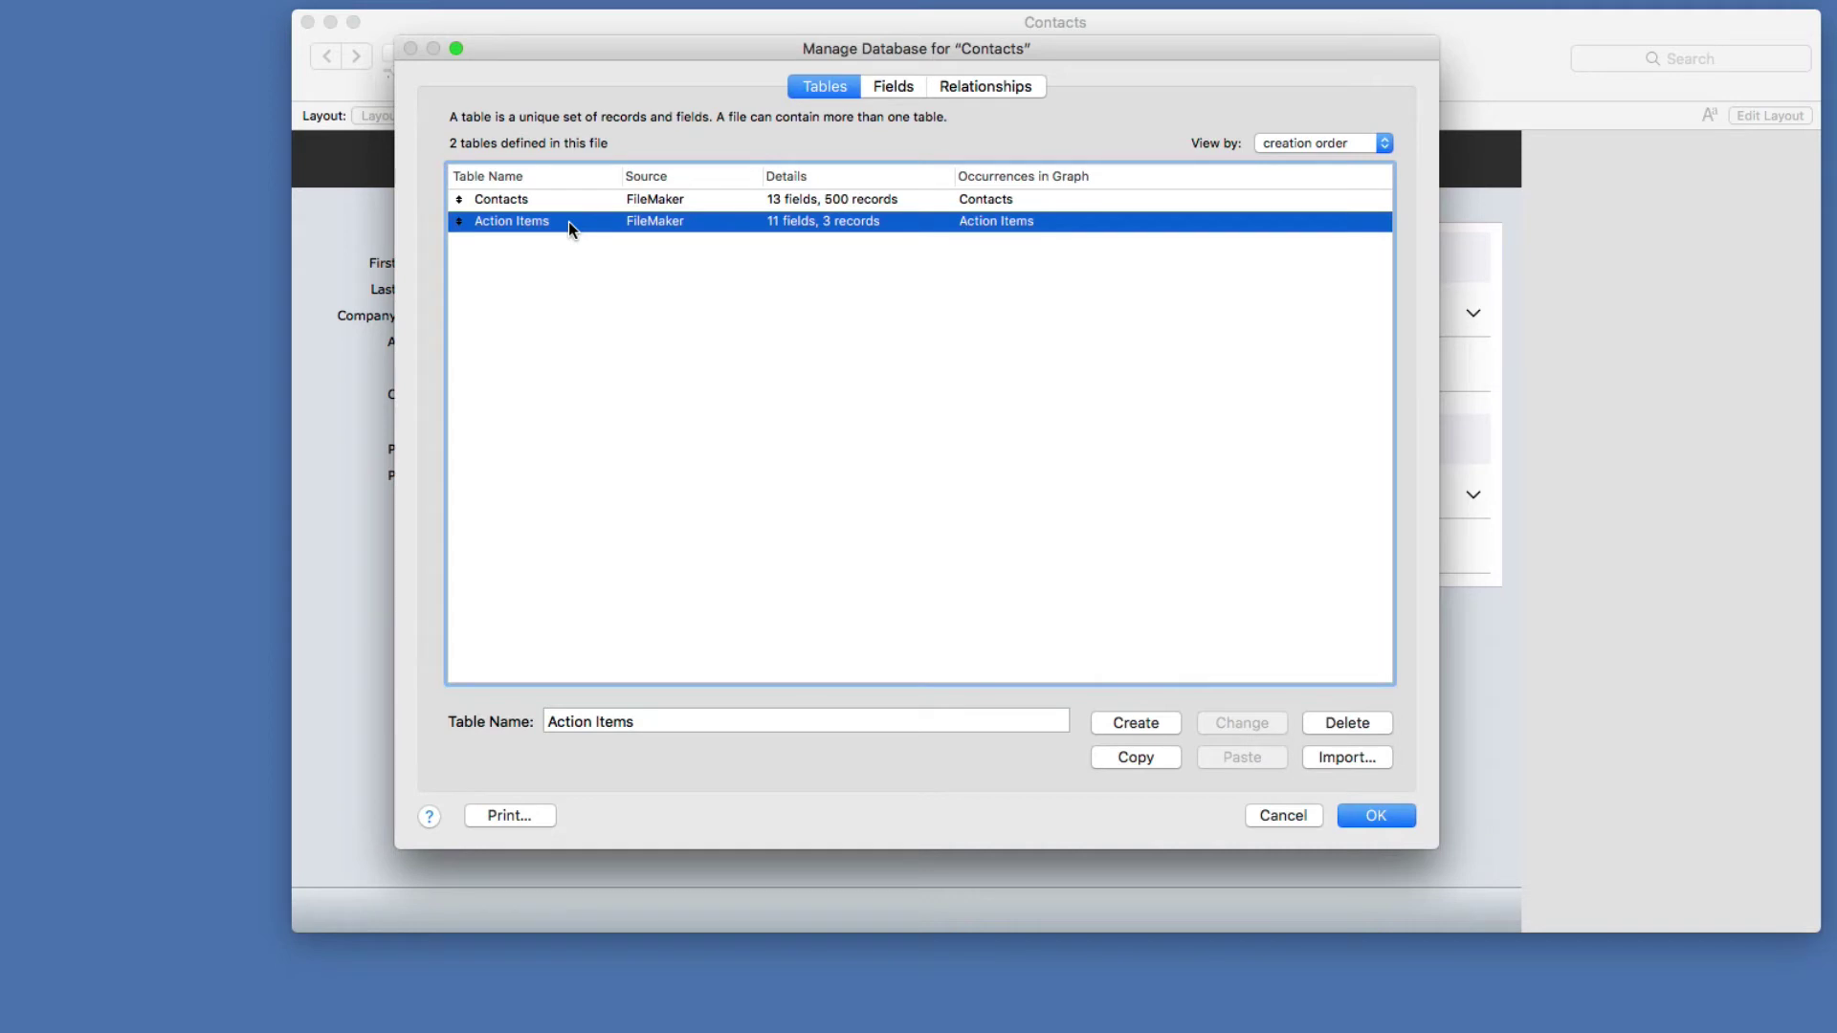
pyautogui.press('Return')
# - Create a layout named 'Action Items' that shows records from the Action Items table, and open it
pyautogui.press('super+shift+l')
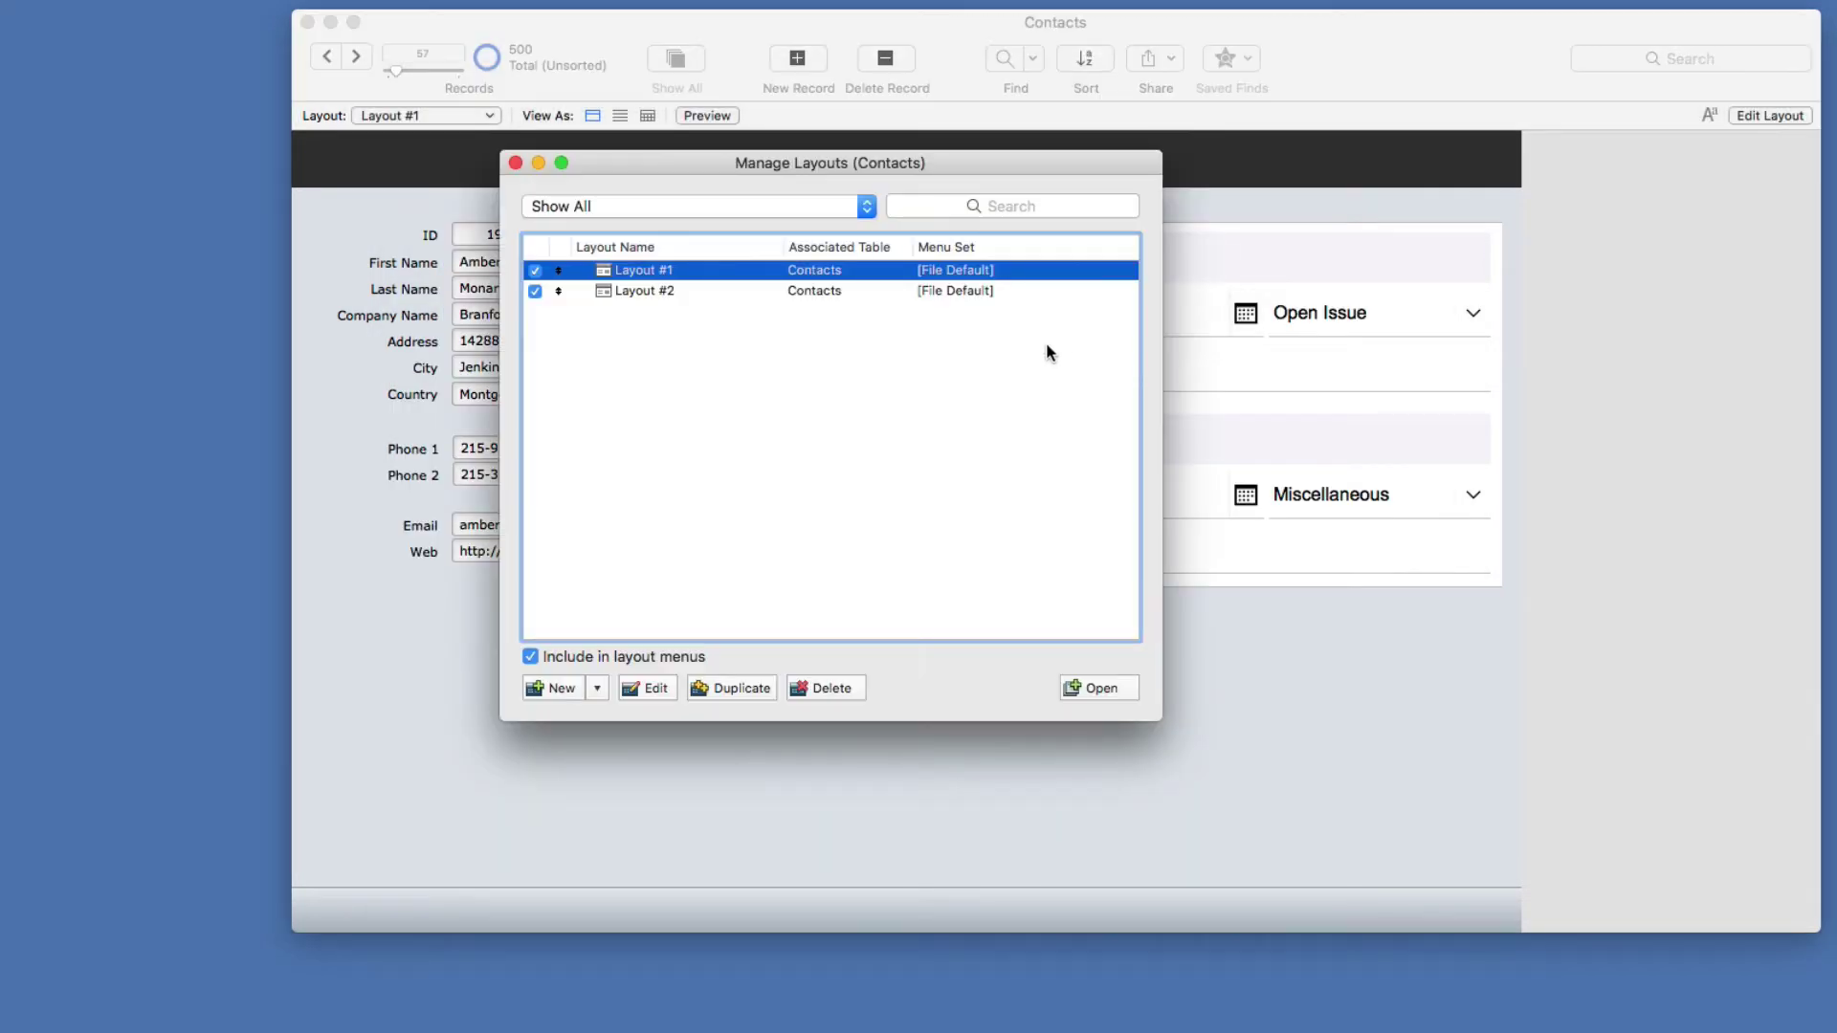
pyautogui.click(835, 293)
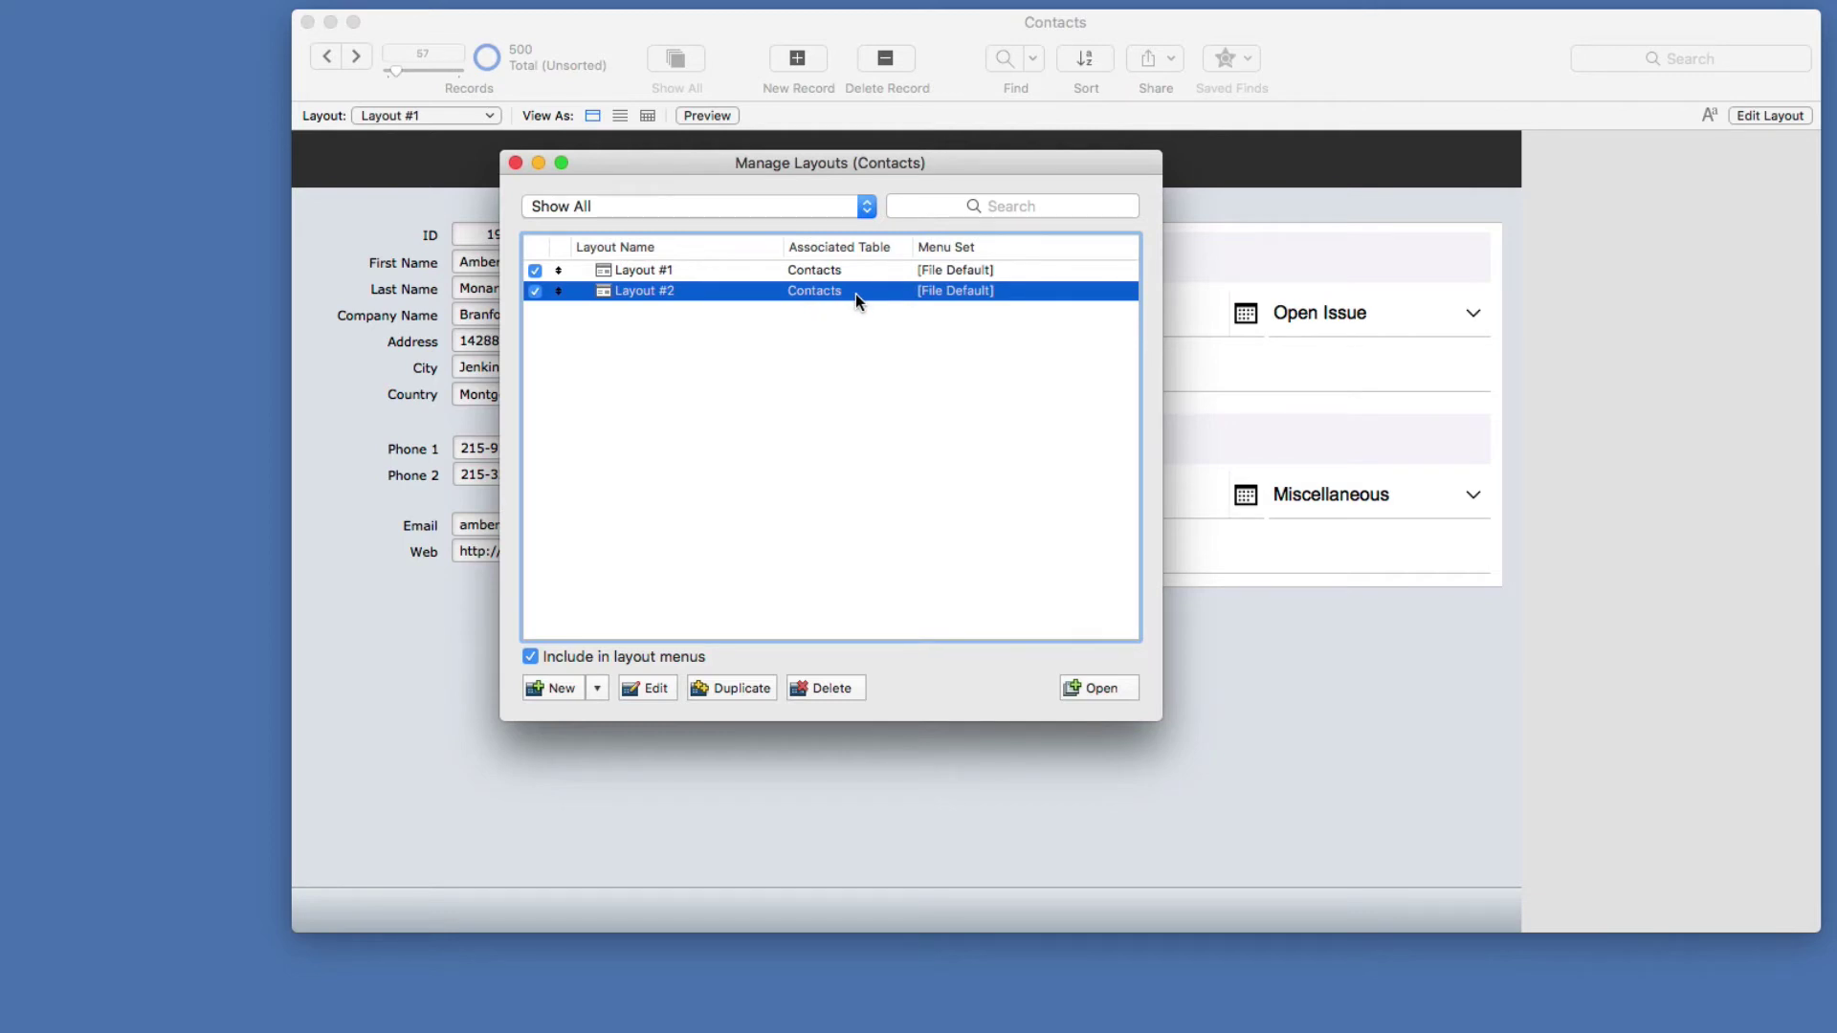
pyautogui.click(555, 687)
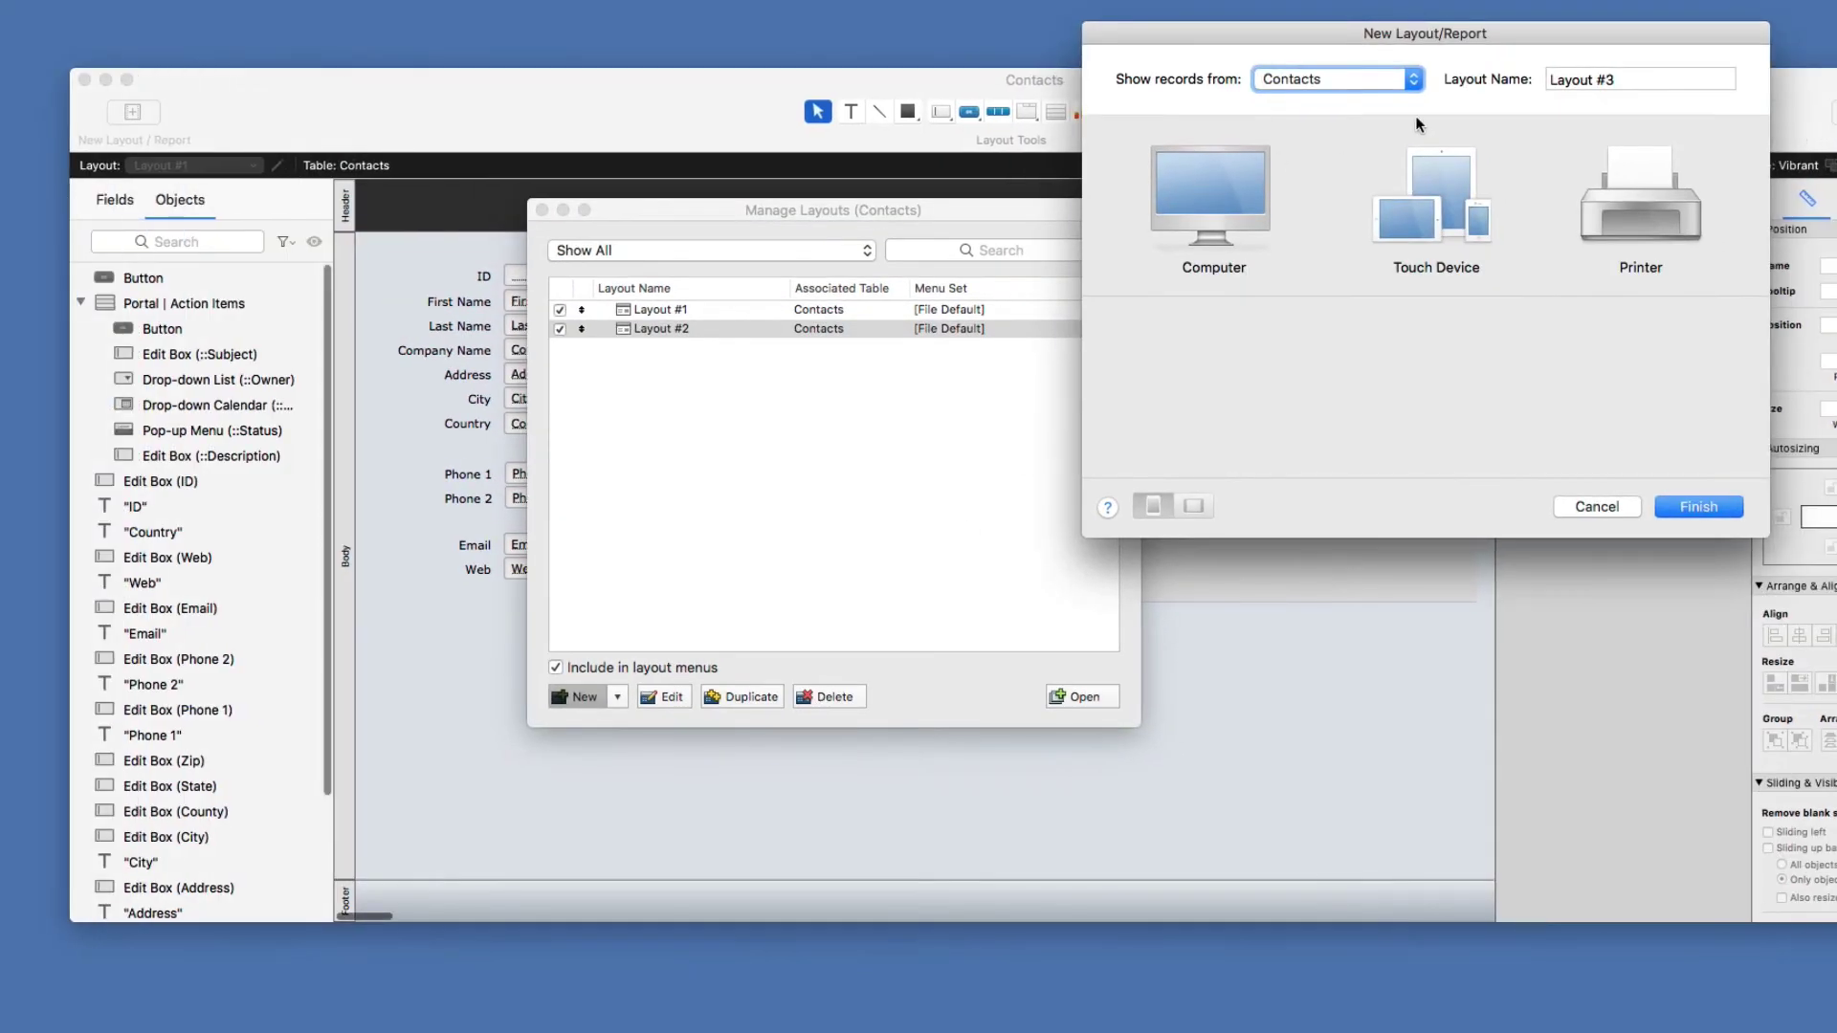
pyautogui.click(1397, 79)
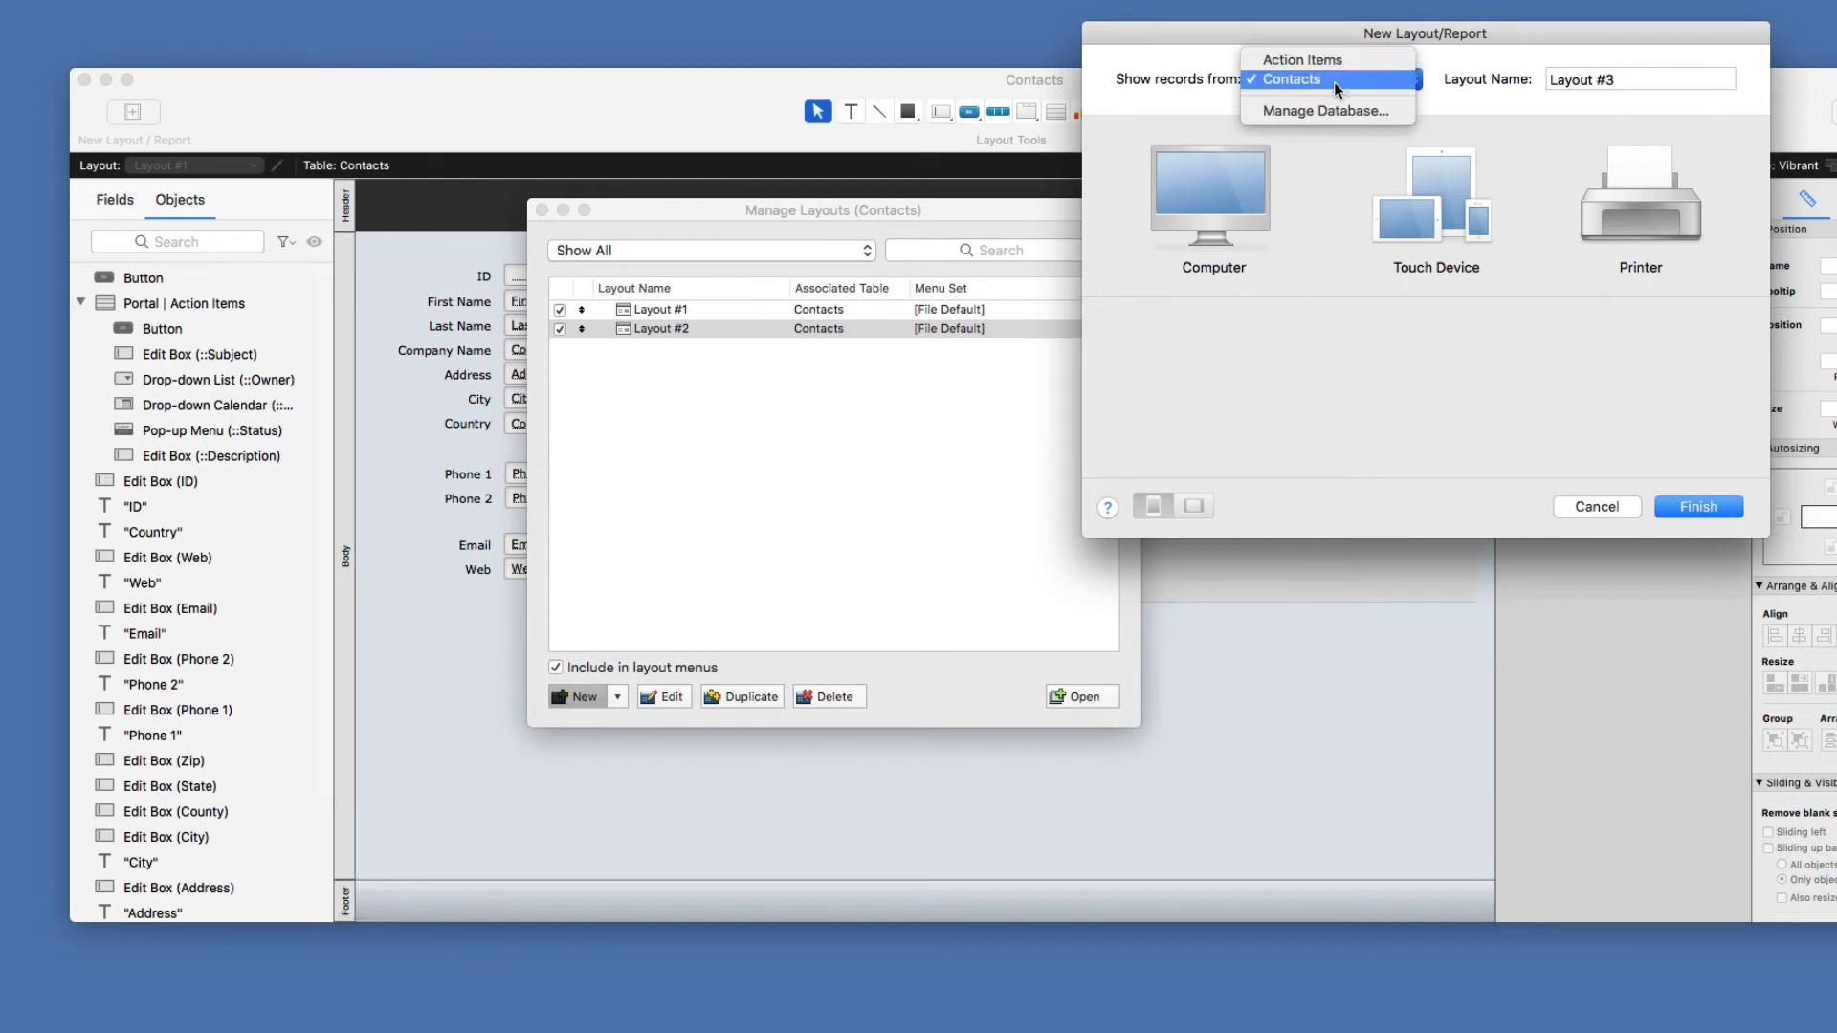
pyautogui.click(1302, 60)
pyautogui.press('Tab')
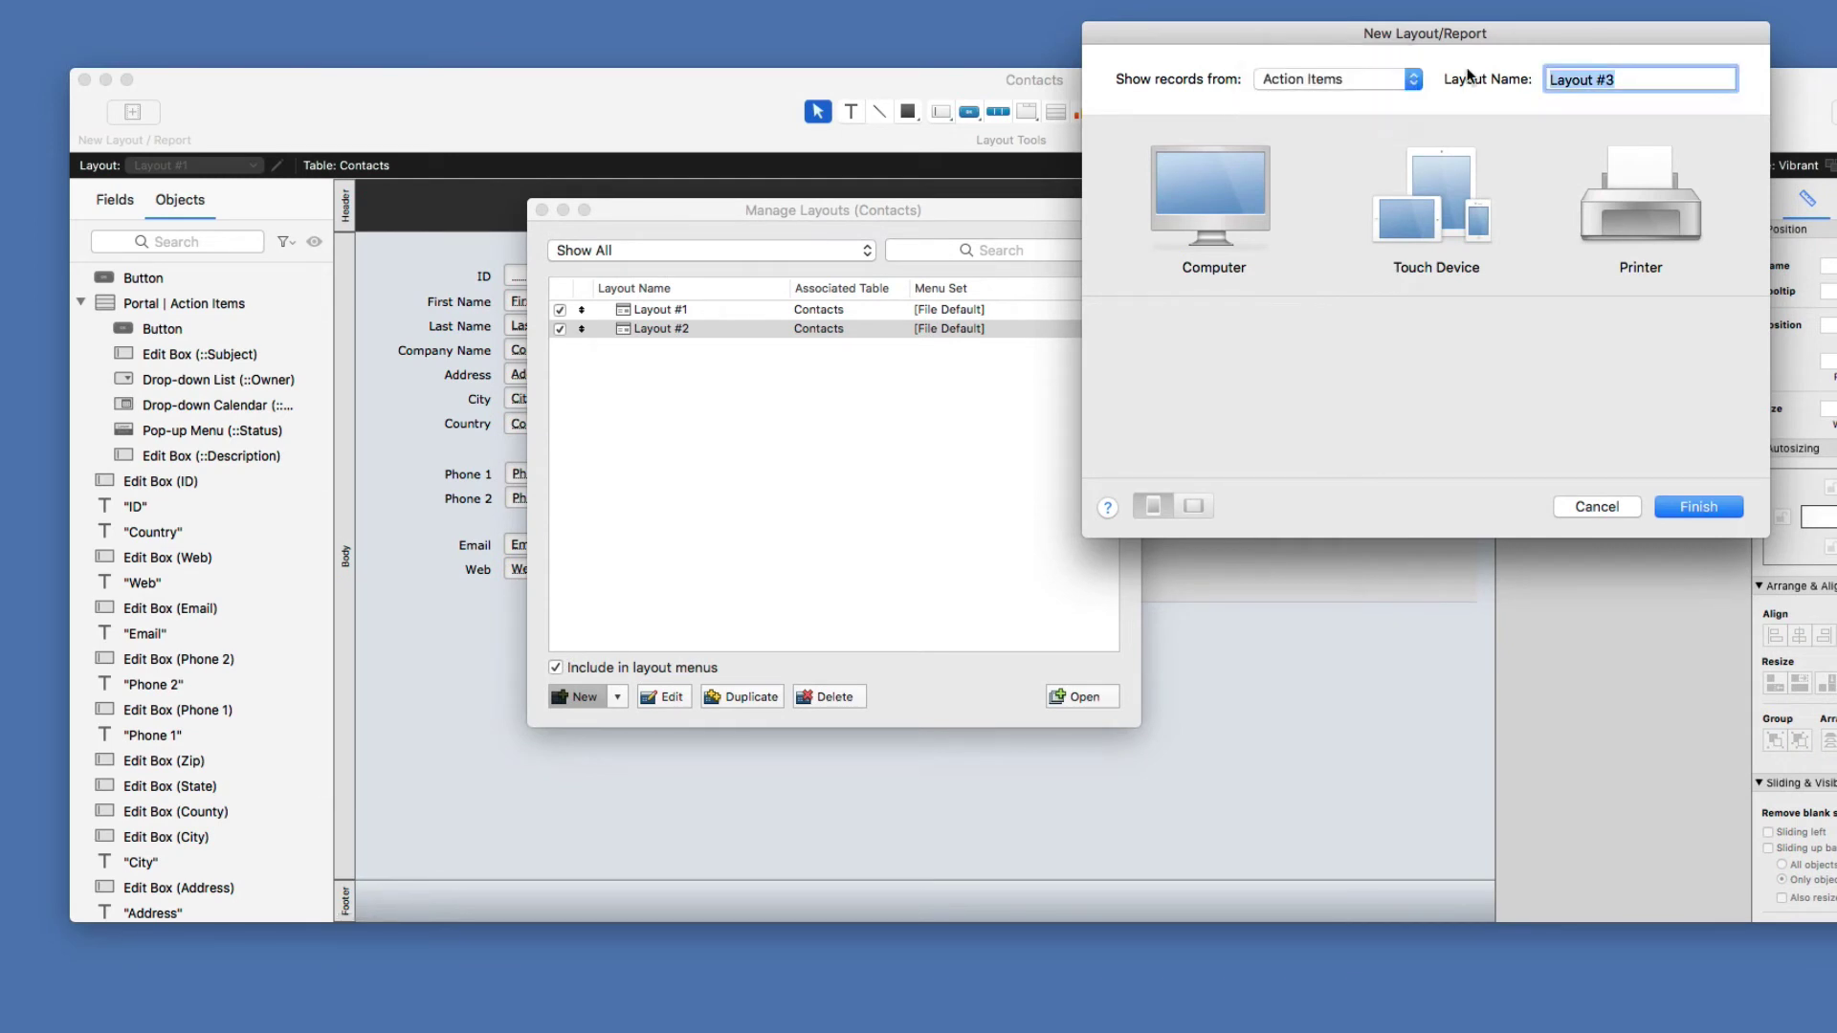
pyautogui.write('Action Items')
pyautogui.press('Return')
pyautogui.click(1084, 695)
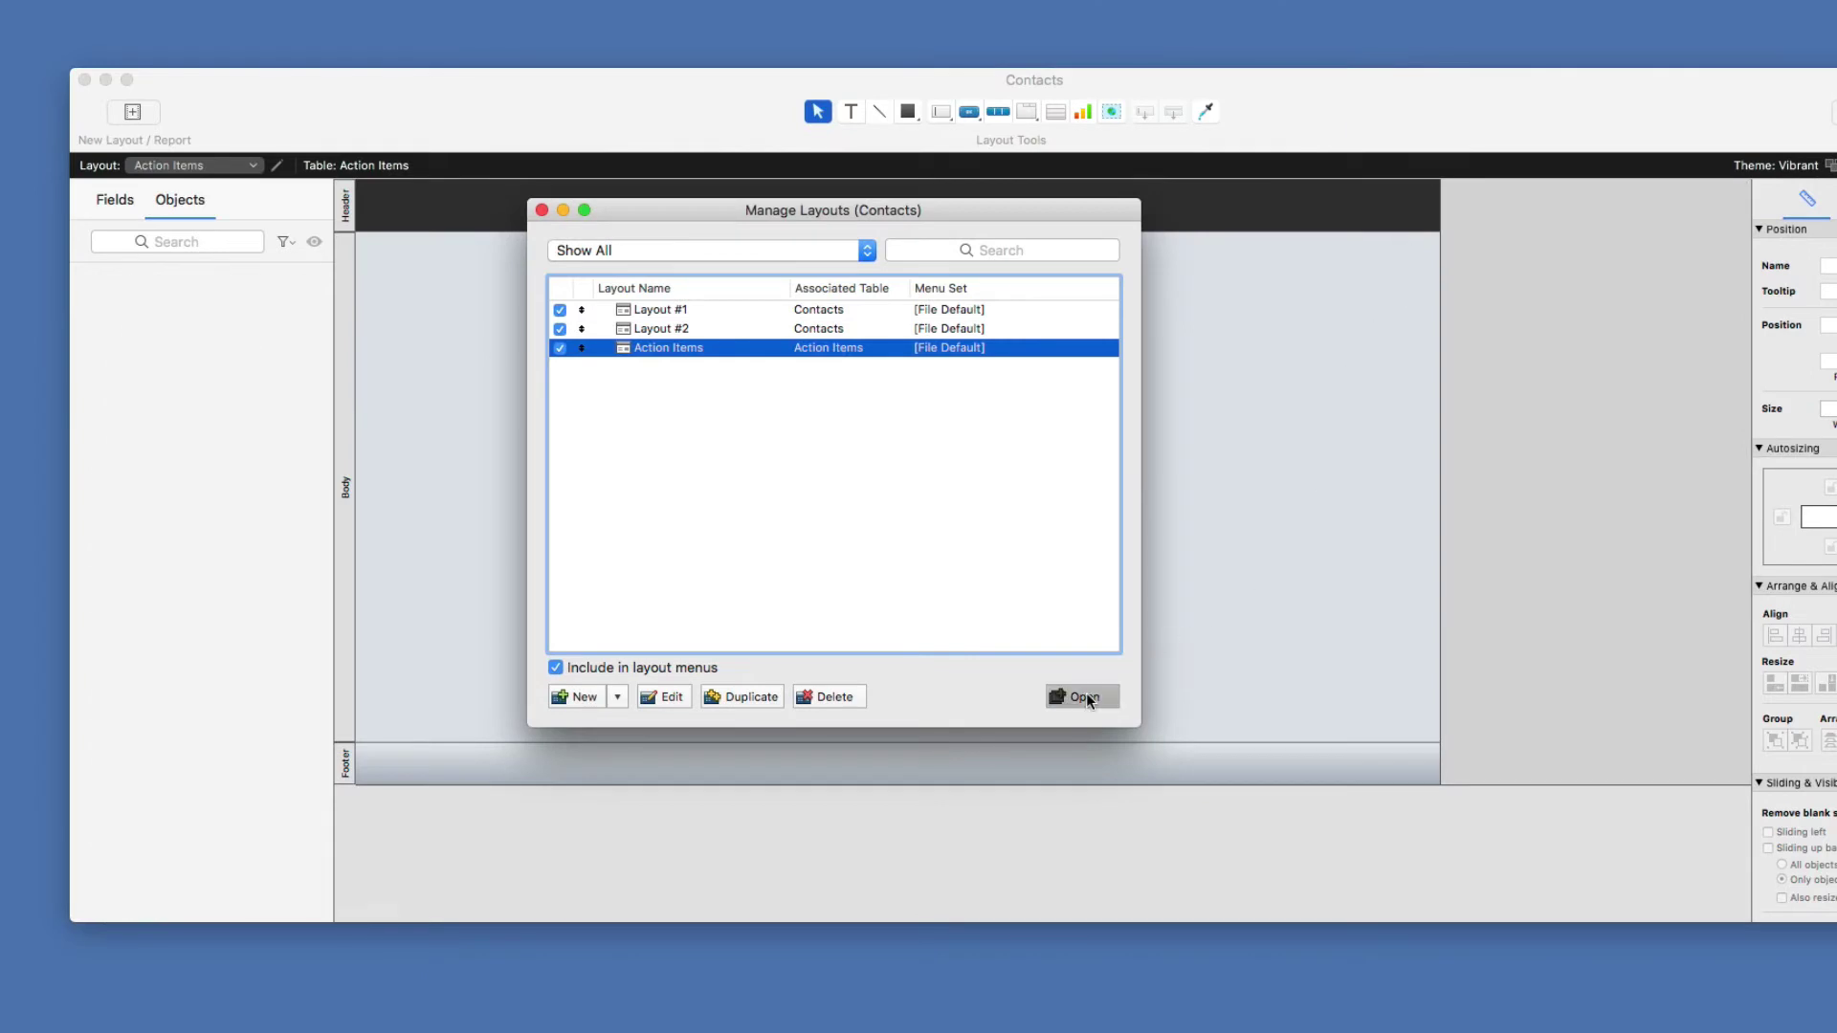
# - Switch the Action Items layout to Table view and add all 11 fields as columns
pyautogui.press('super+b')
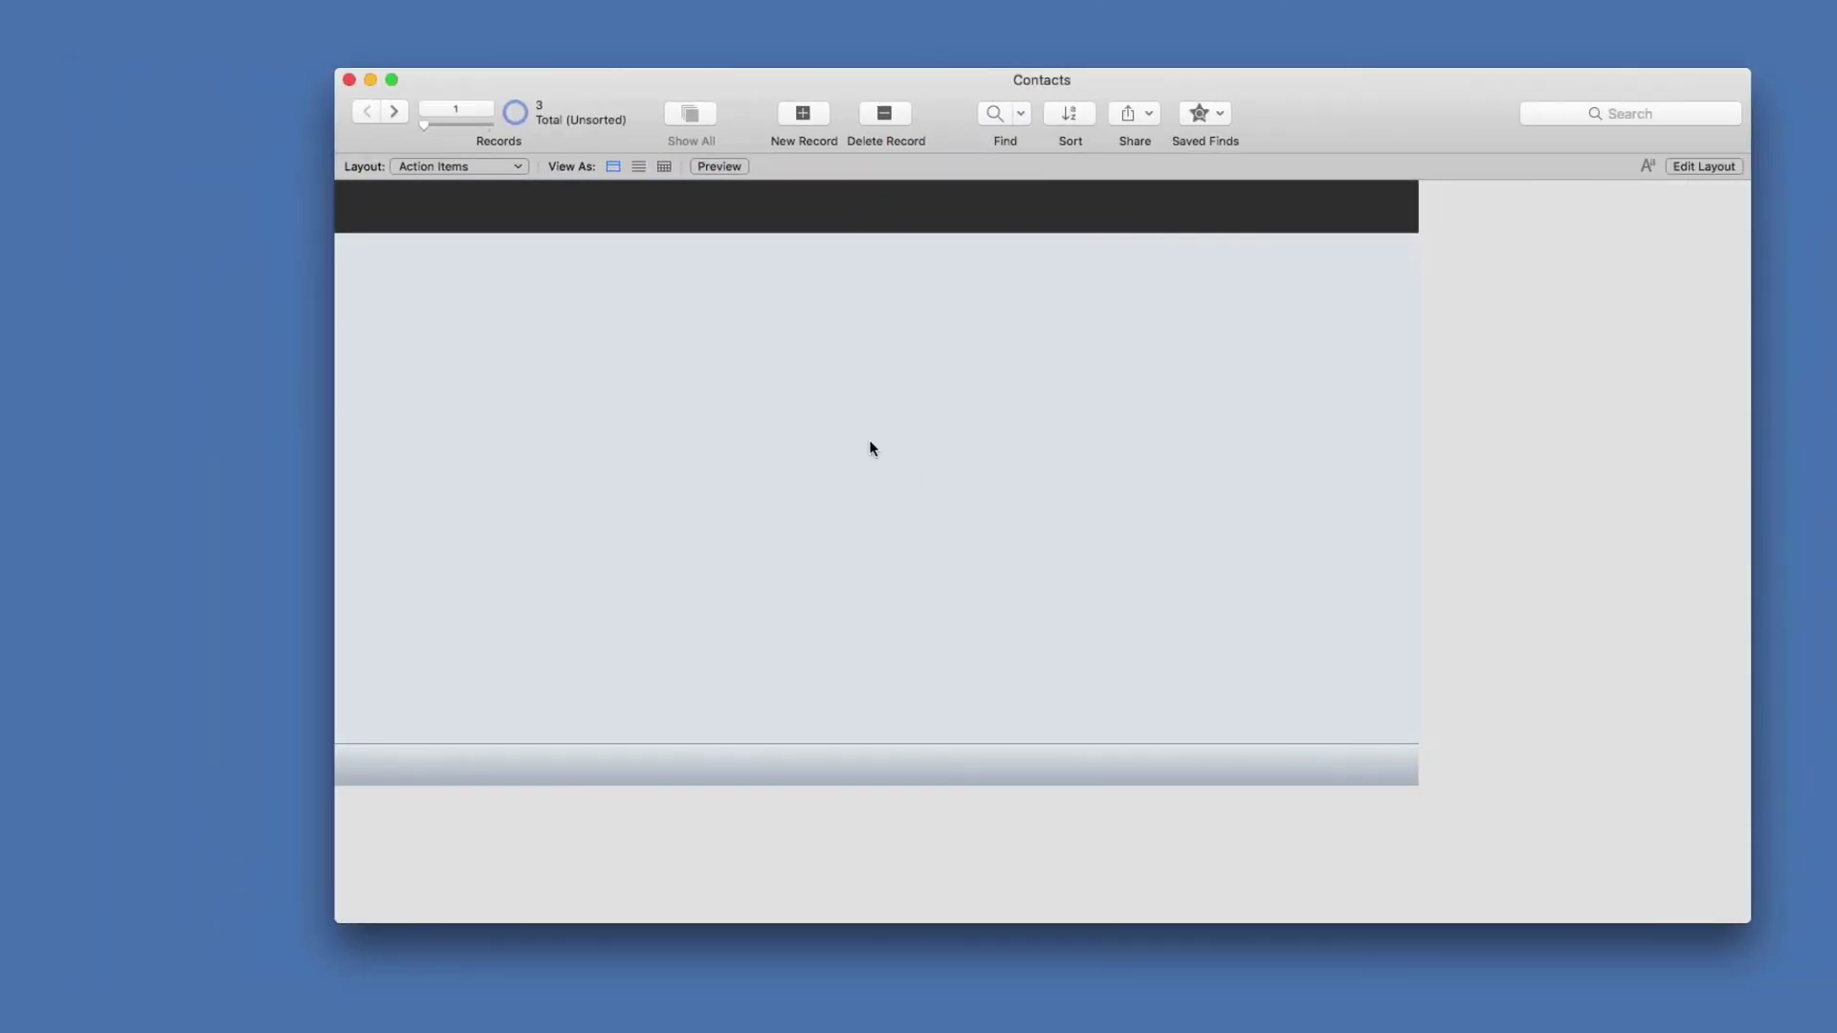
pyautogui.click(666, 167)
pyautogui.rightClick(593, 224)
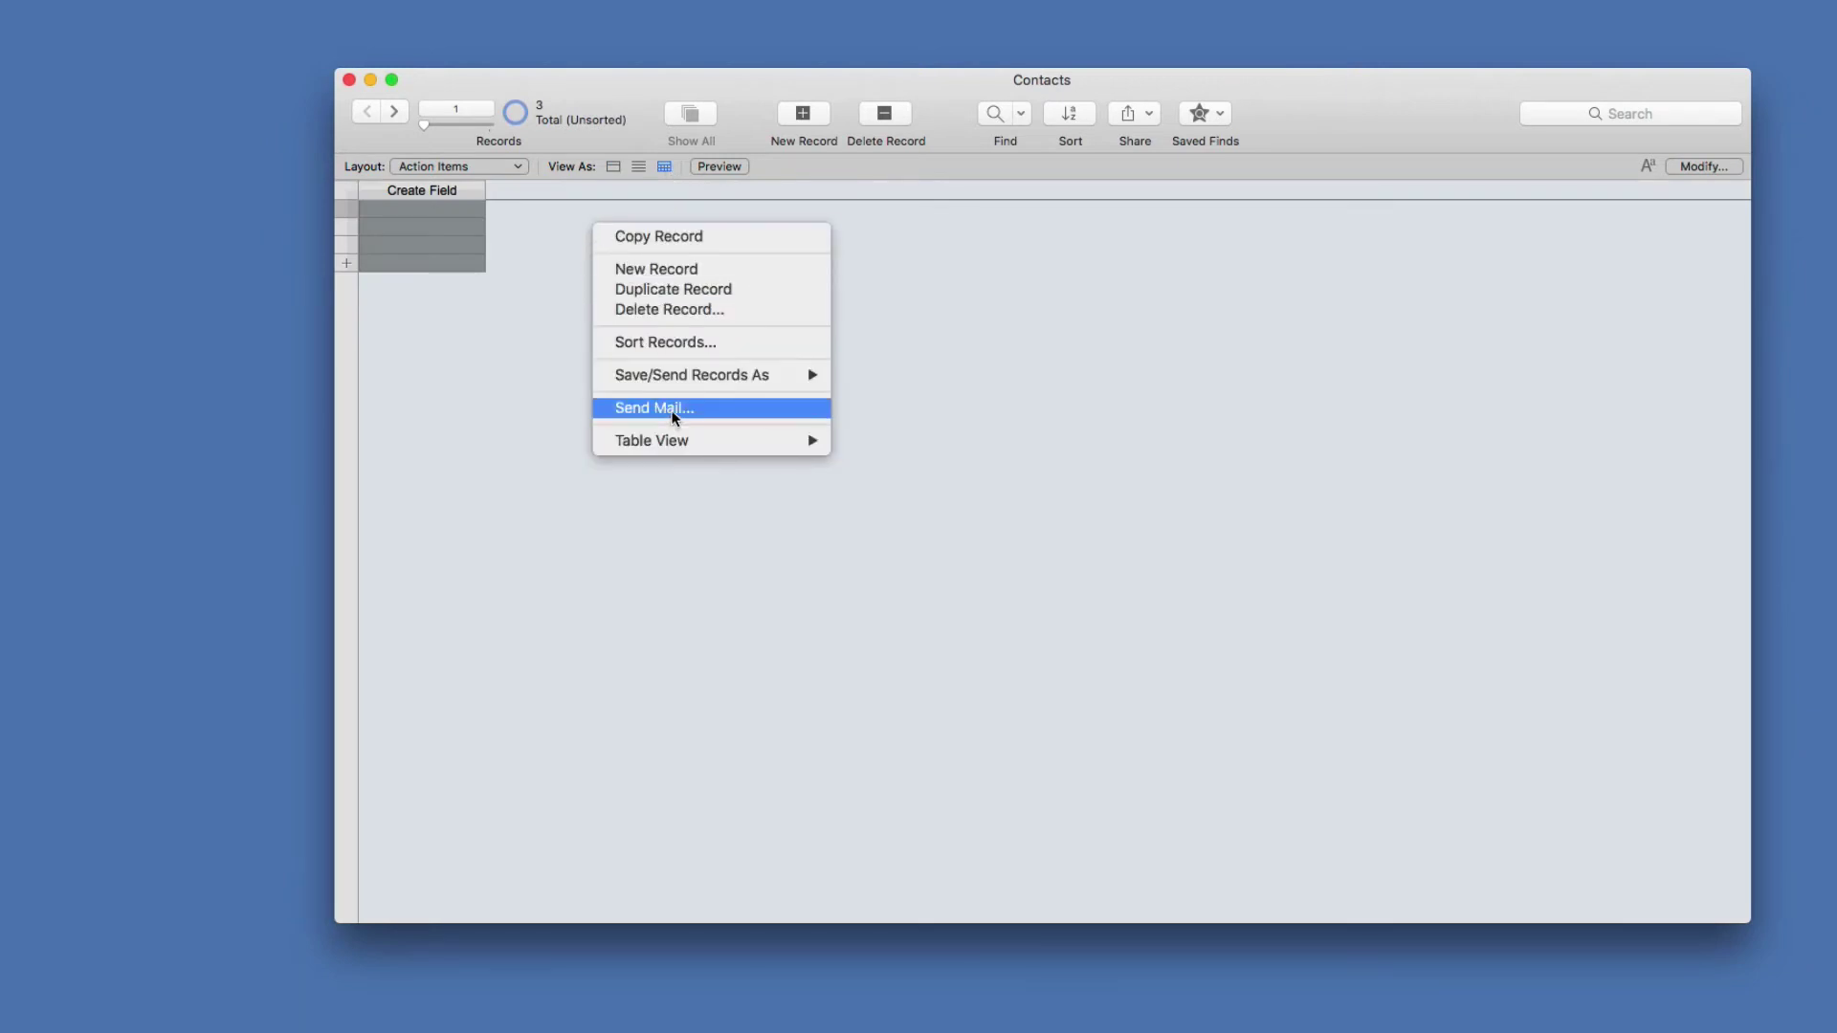
pyautogui.moveTo(676, 439)
pyautogui.click(873, 441)
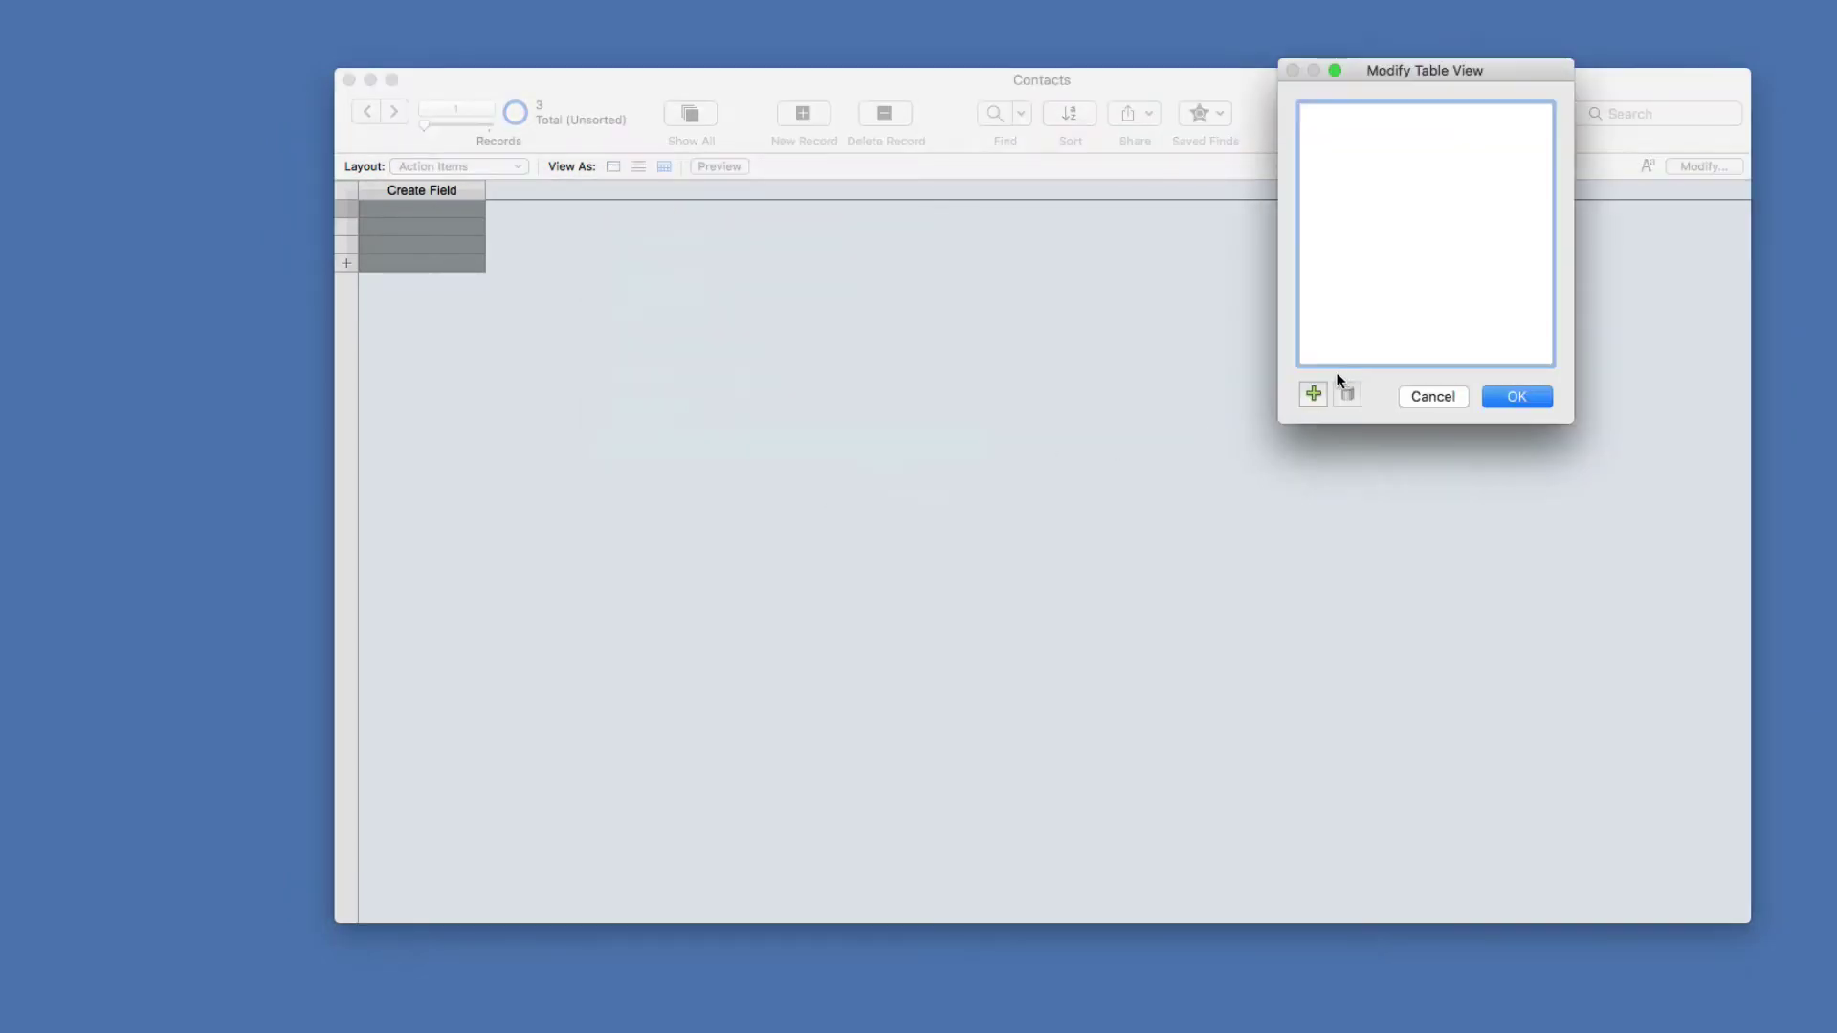
pyautogui.click(1313, 393)
pyautogui.press('super+a')
pyautogui.click(1502, 382)
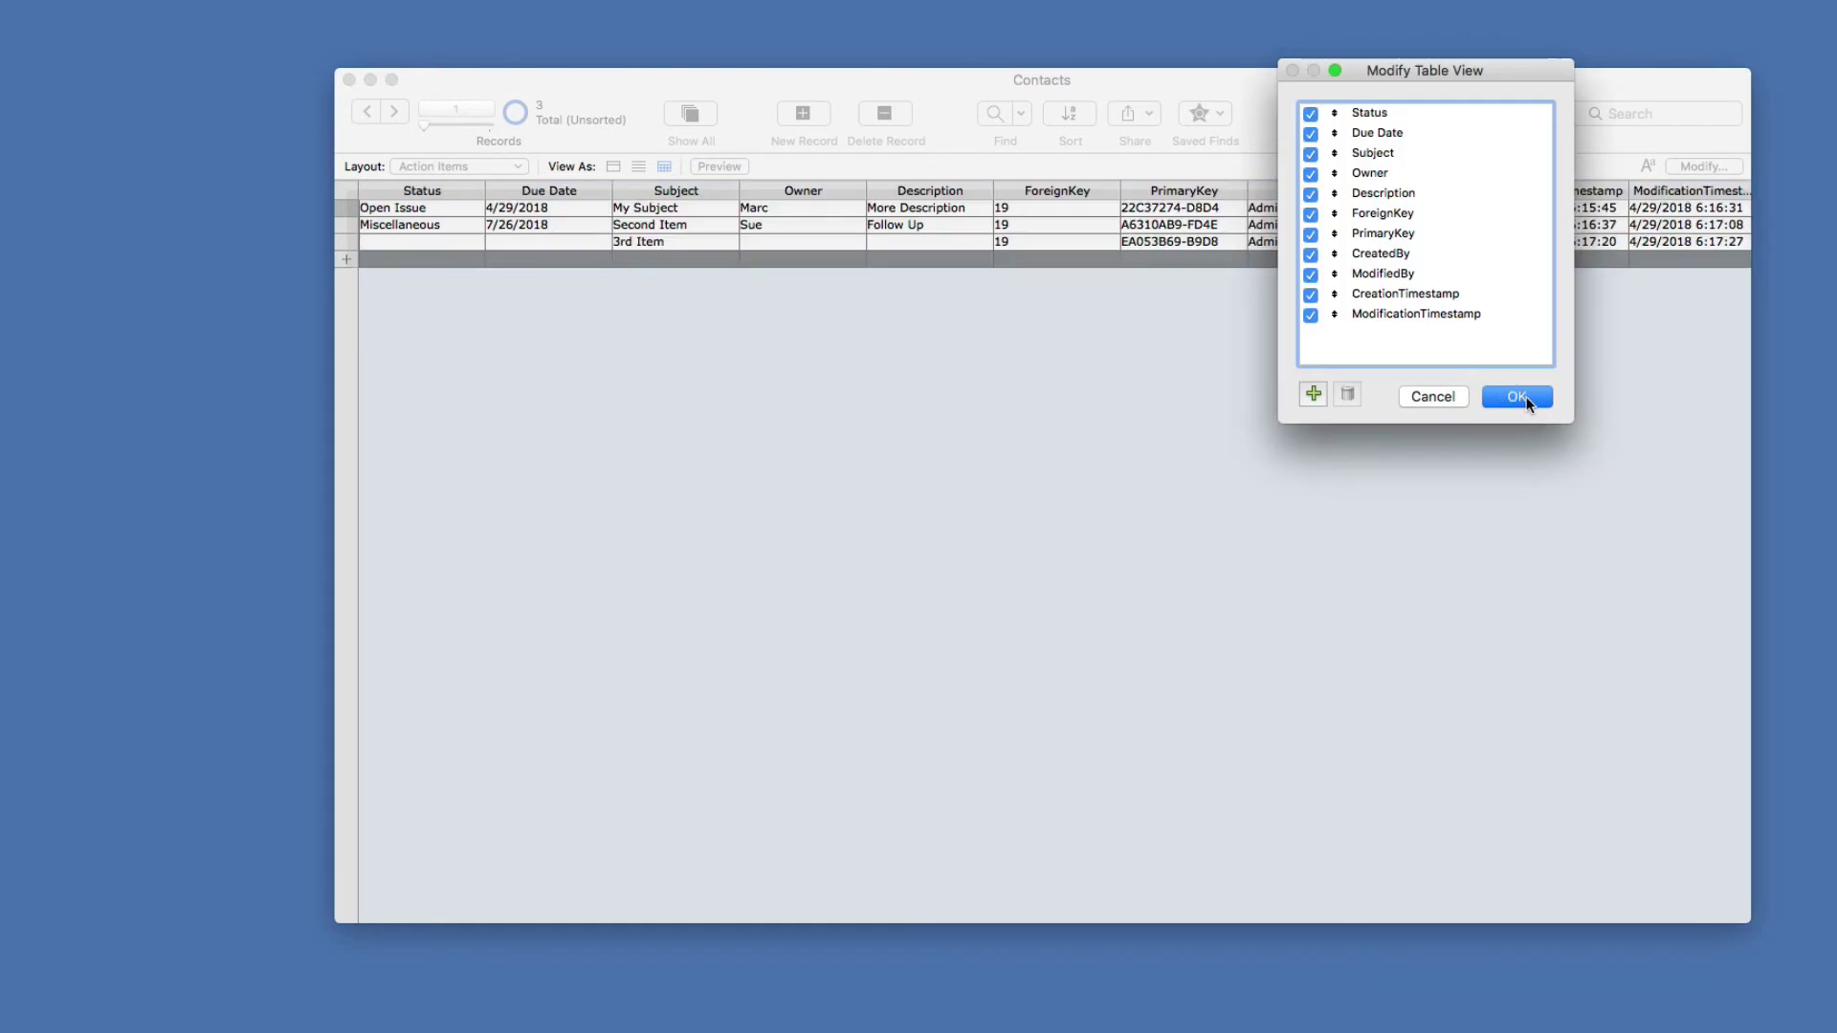
pyautogui.click(1517, 398)
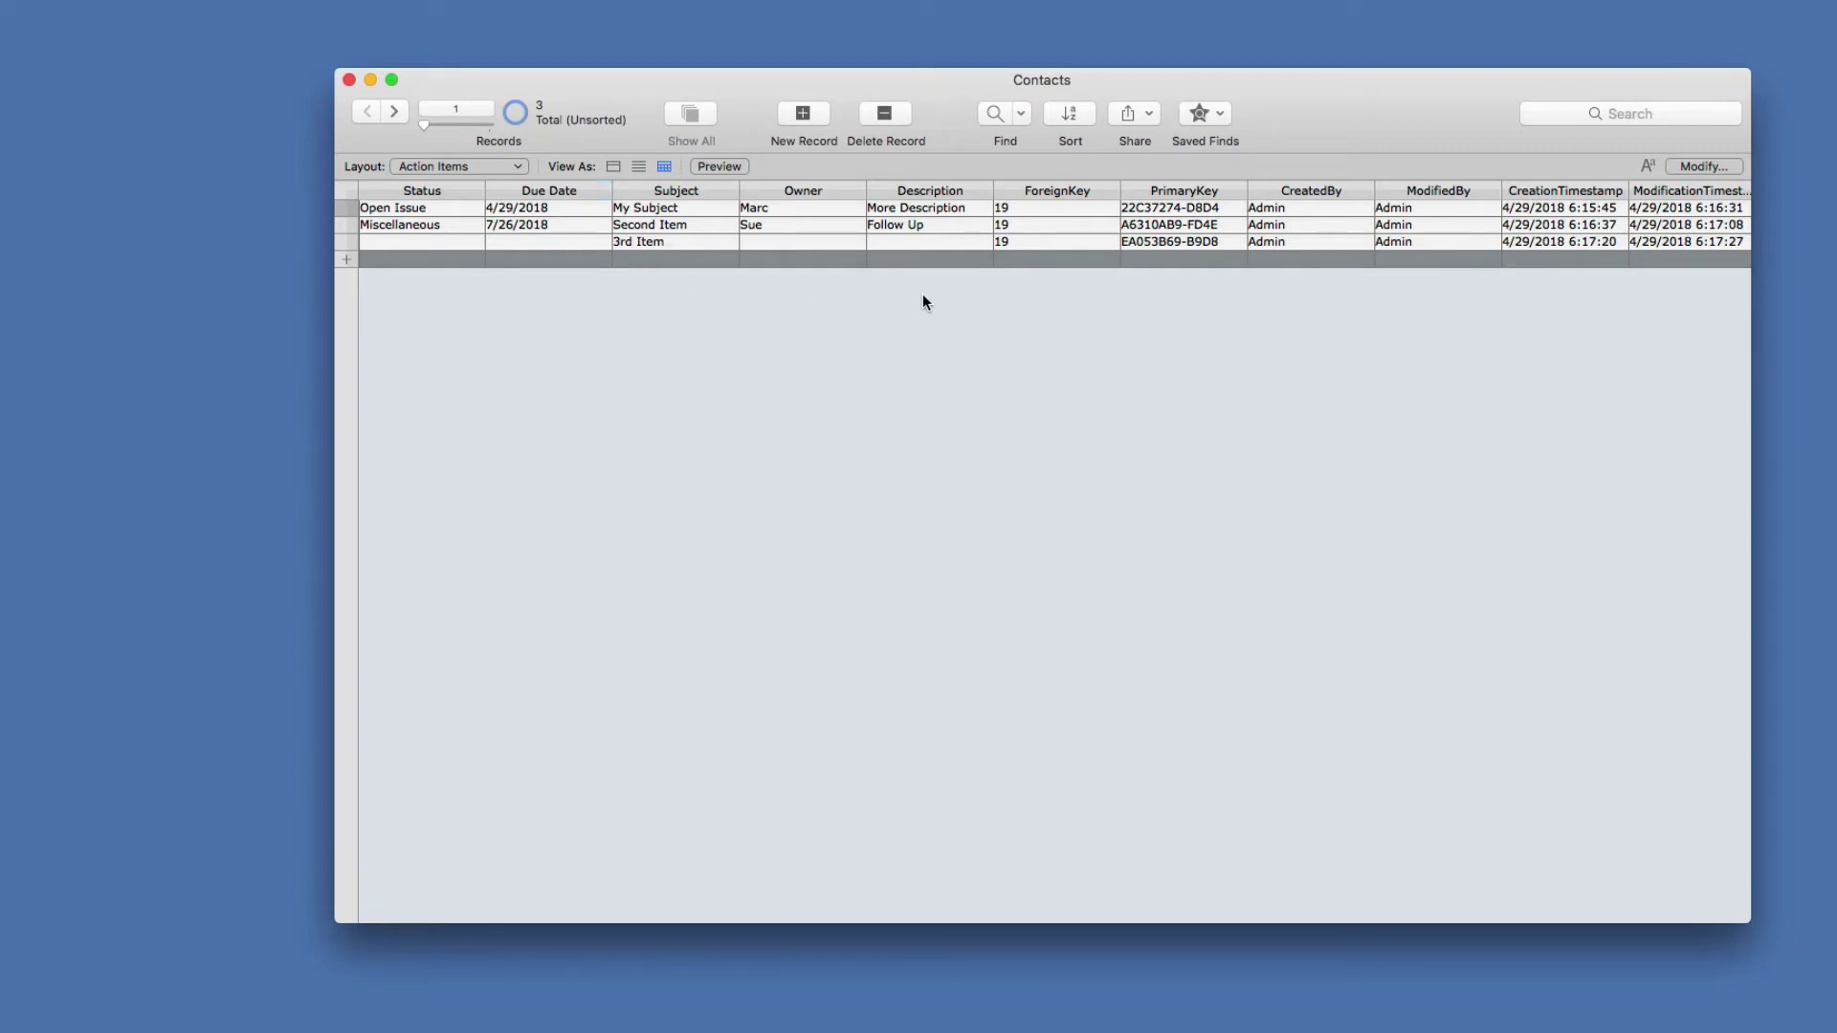
# - Switch to Layout #1 and put it in Layout mode, toggling out to Browse and back
pyautogui.click(475, 165)
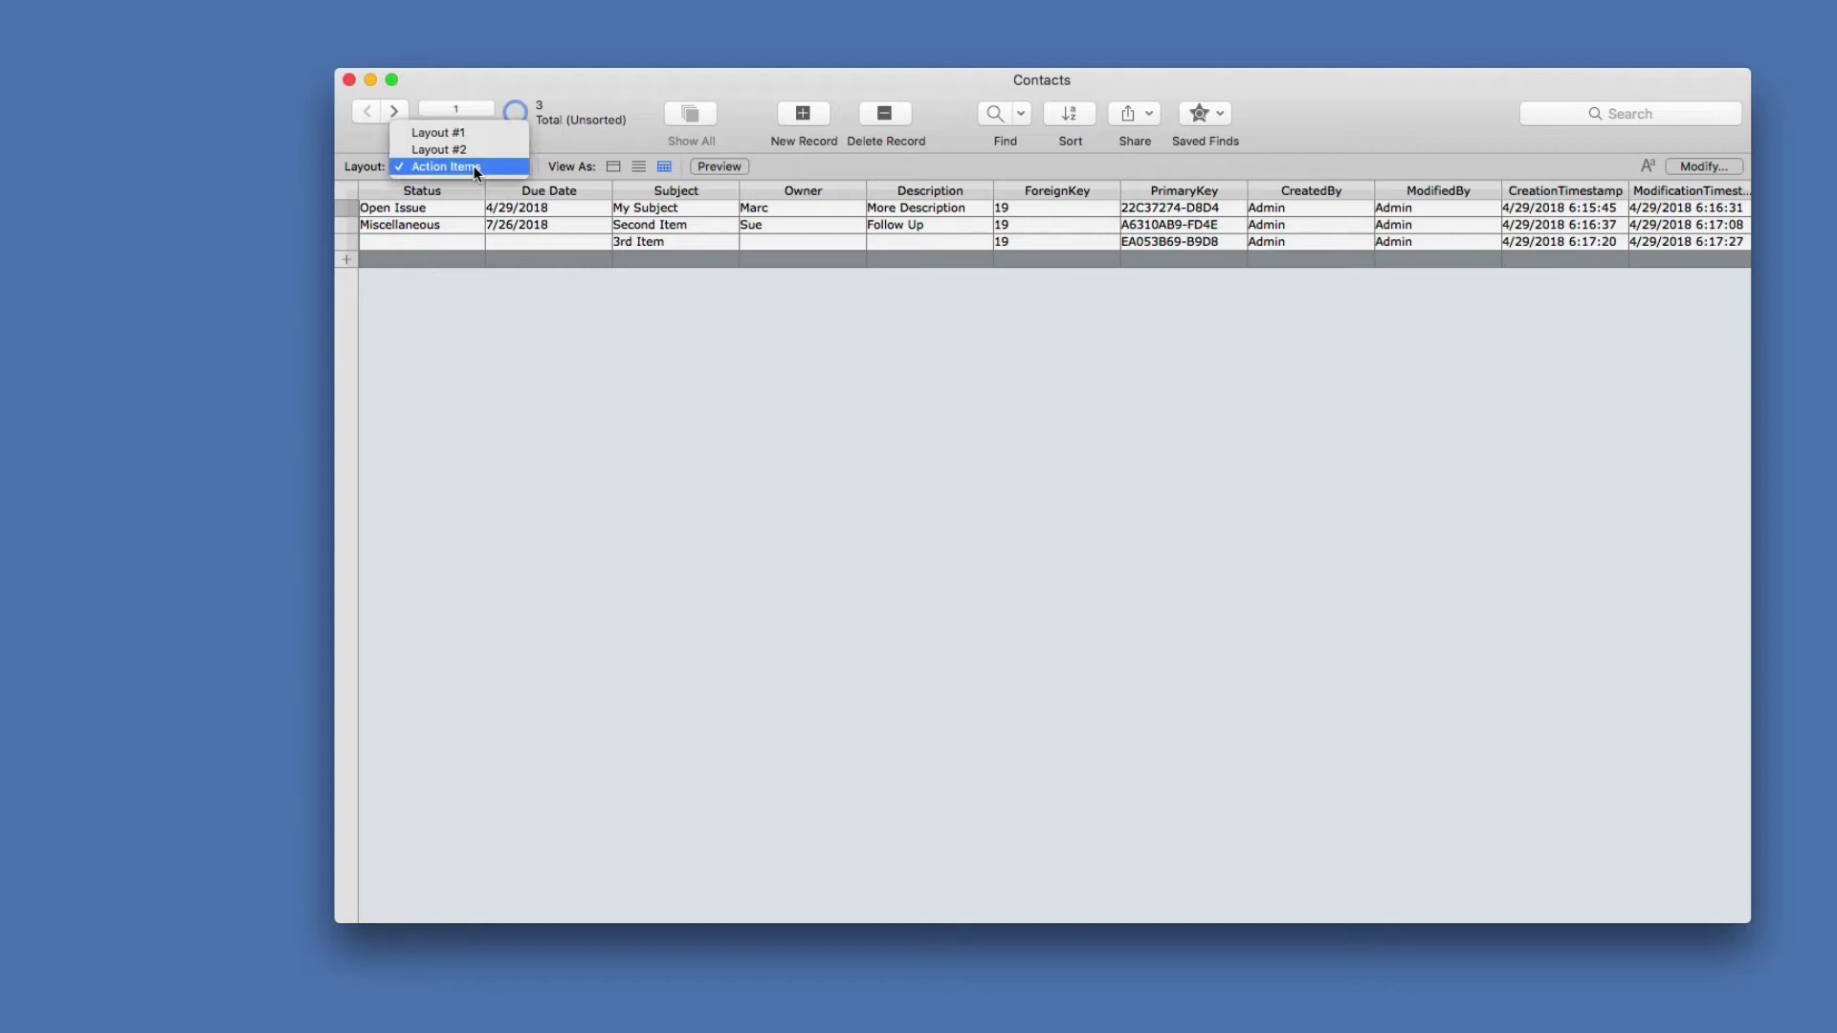
pyautogui.click(473, 132)
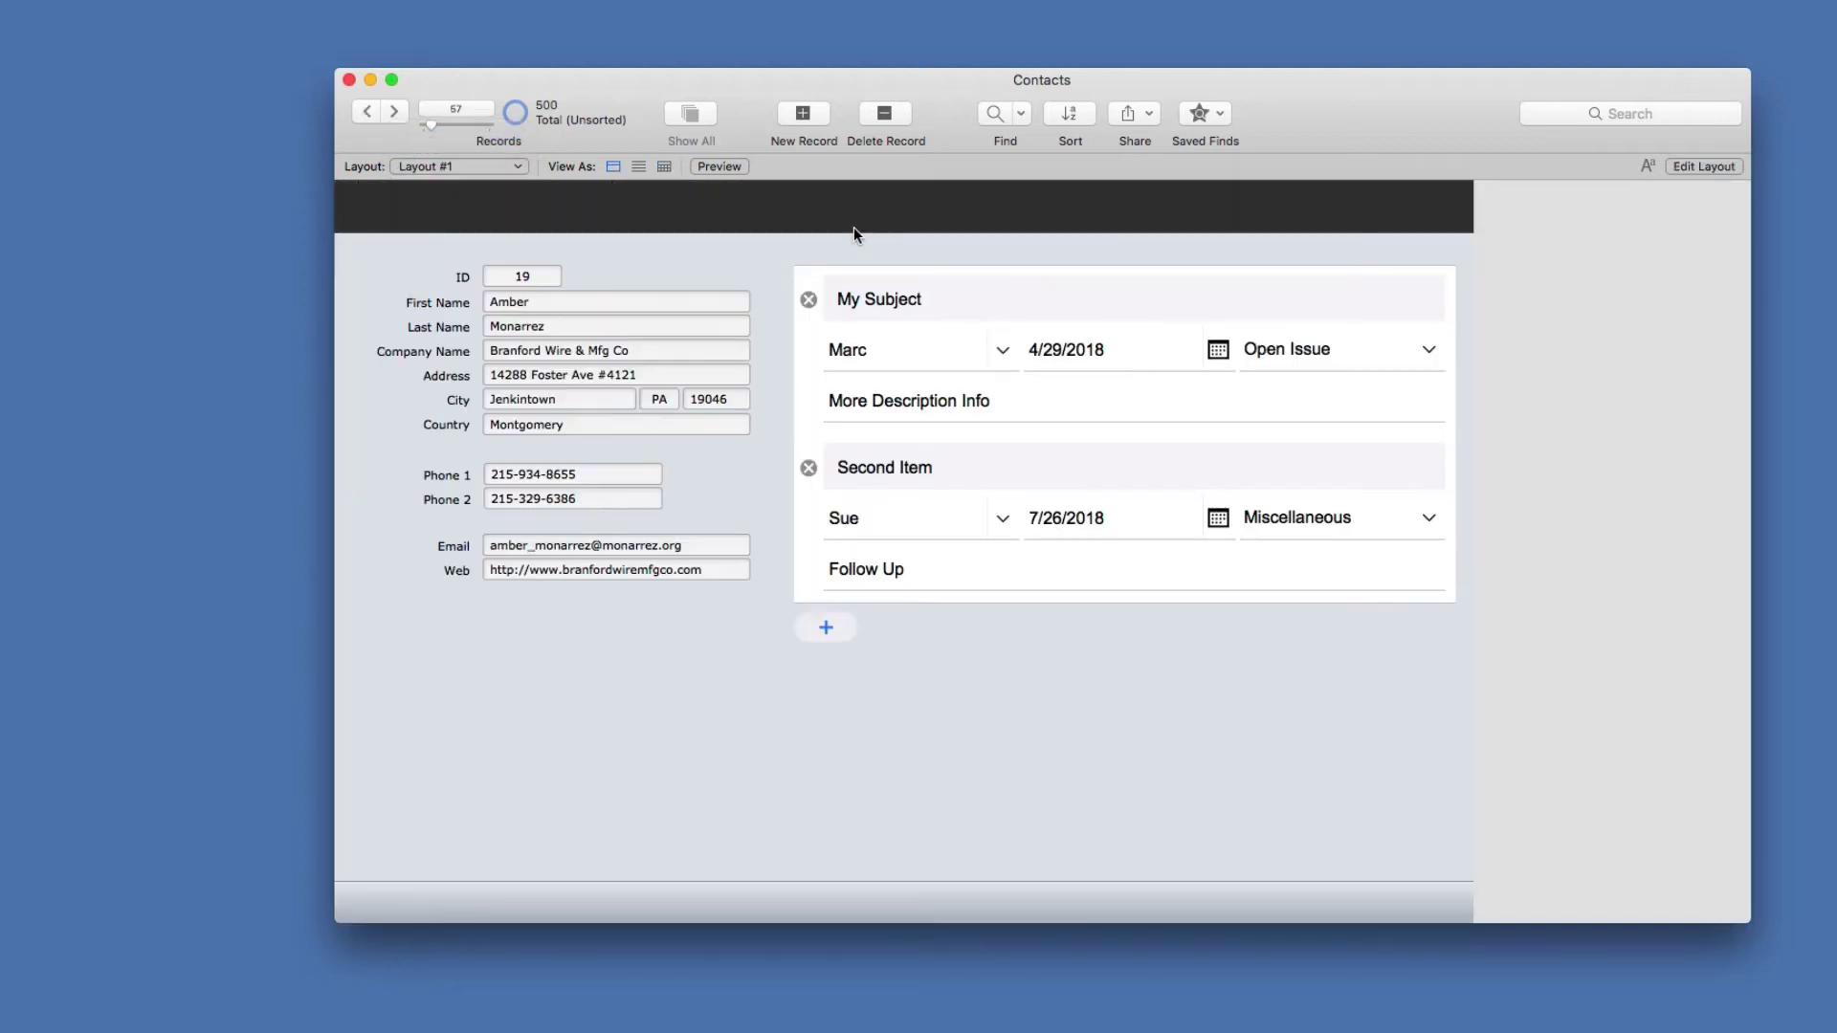
pyautogui.press('super+l')
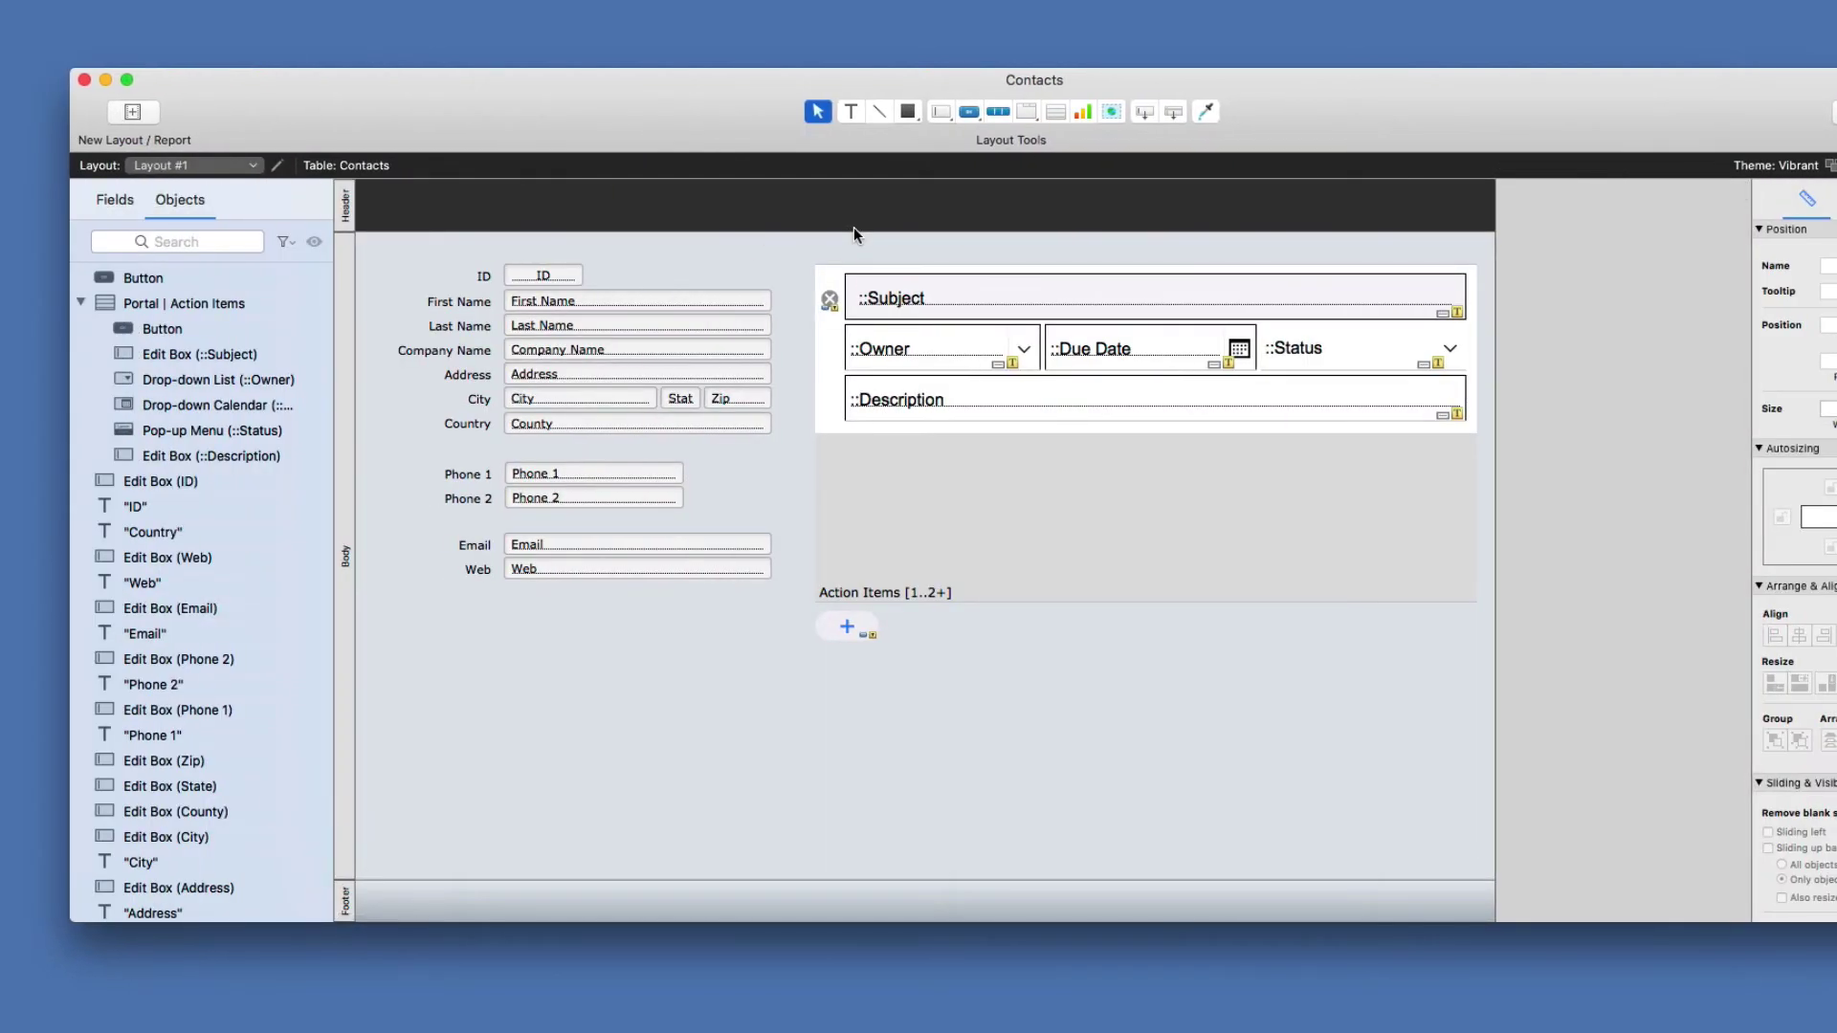
pyautogui.press('super+b')
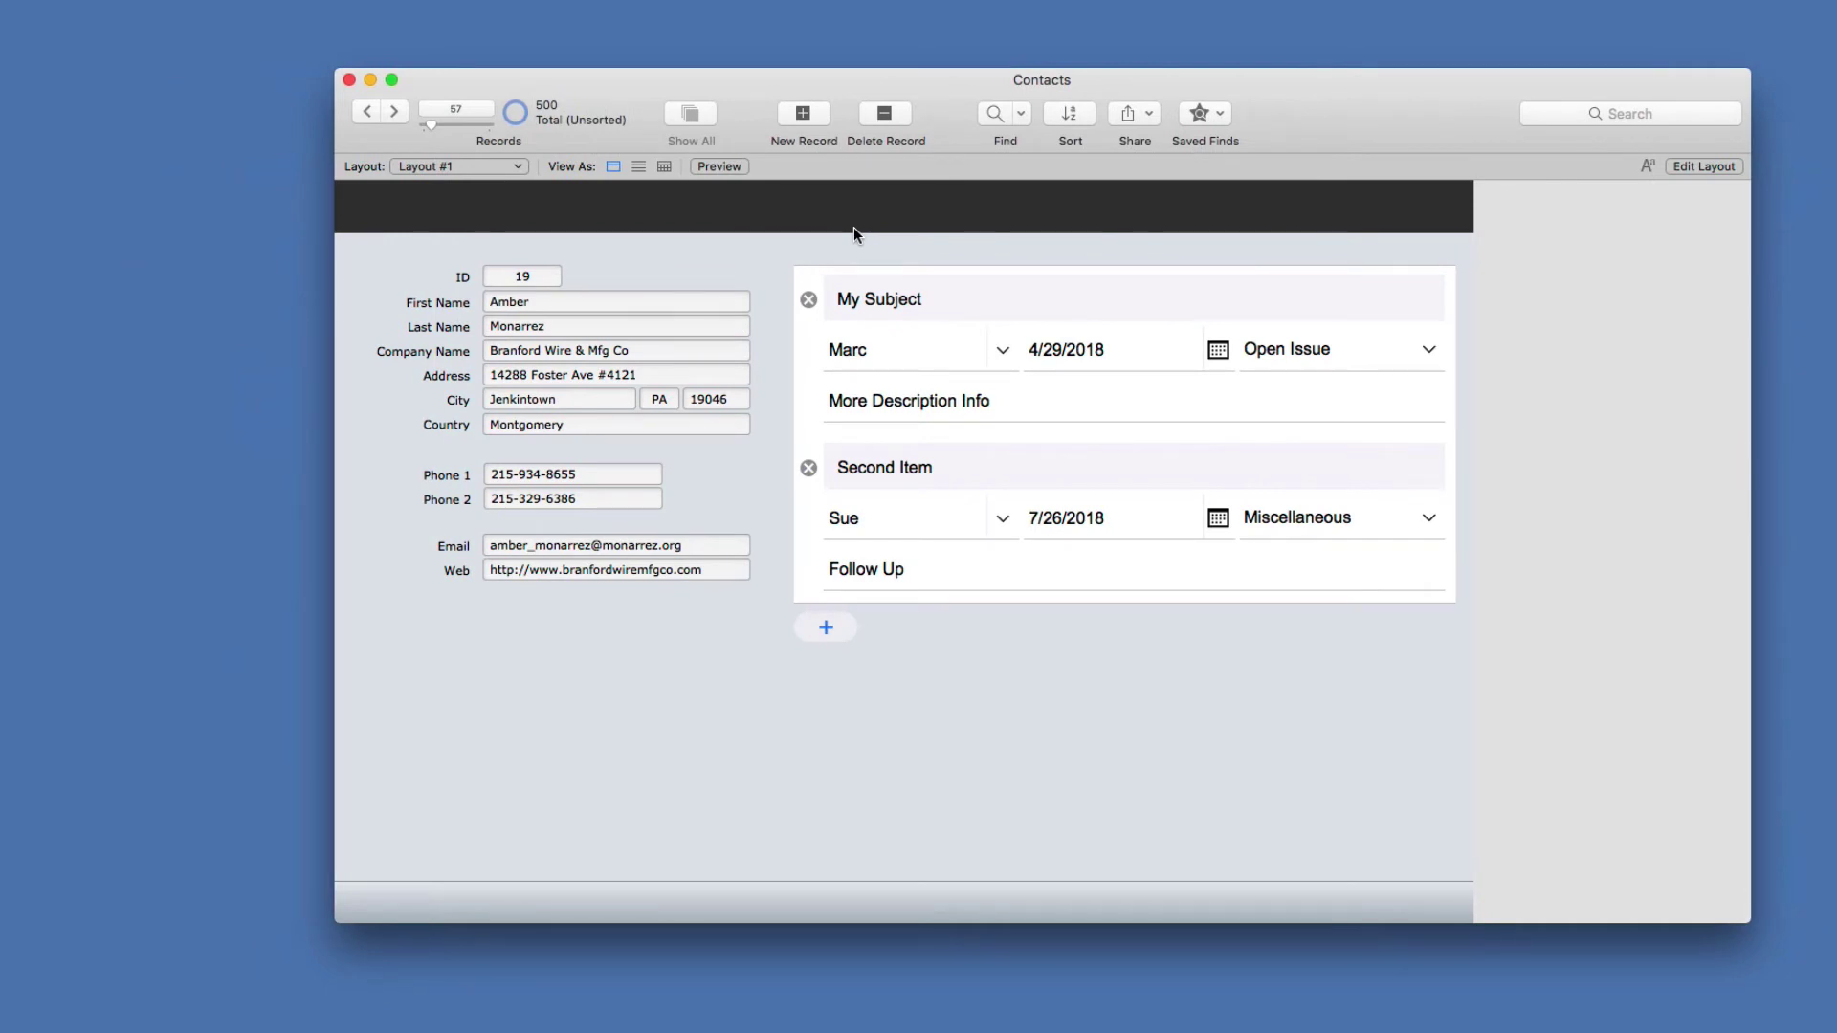
pyautogui.press('super+l')
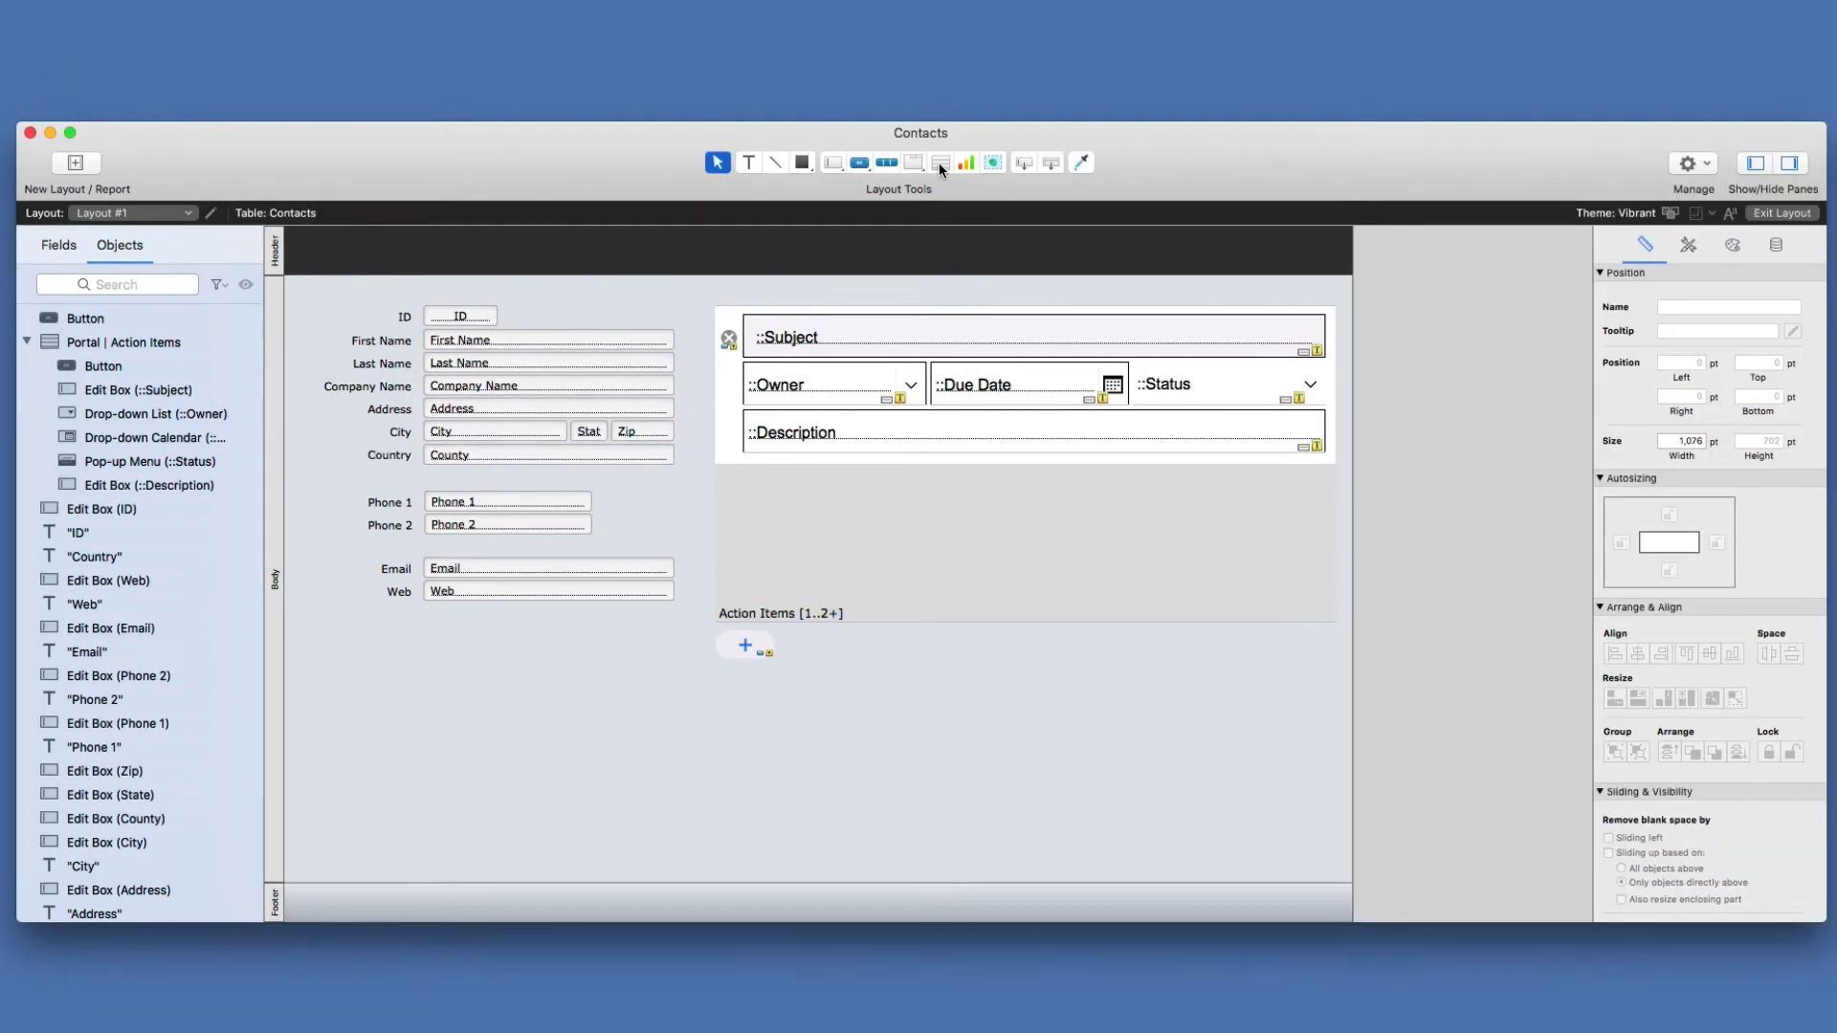
# - Draw a portal below the Web field and choose New Add-on Table as its source
pyautogui.click(1055, 111)
pyautogui.moveTo(471, 684); pyautogui.dragTo(864, 839)
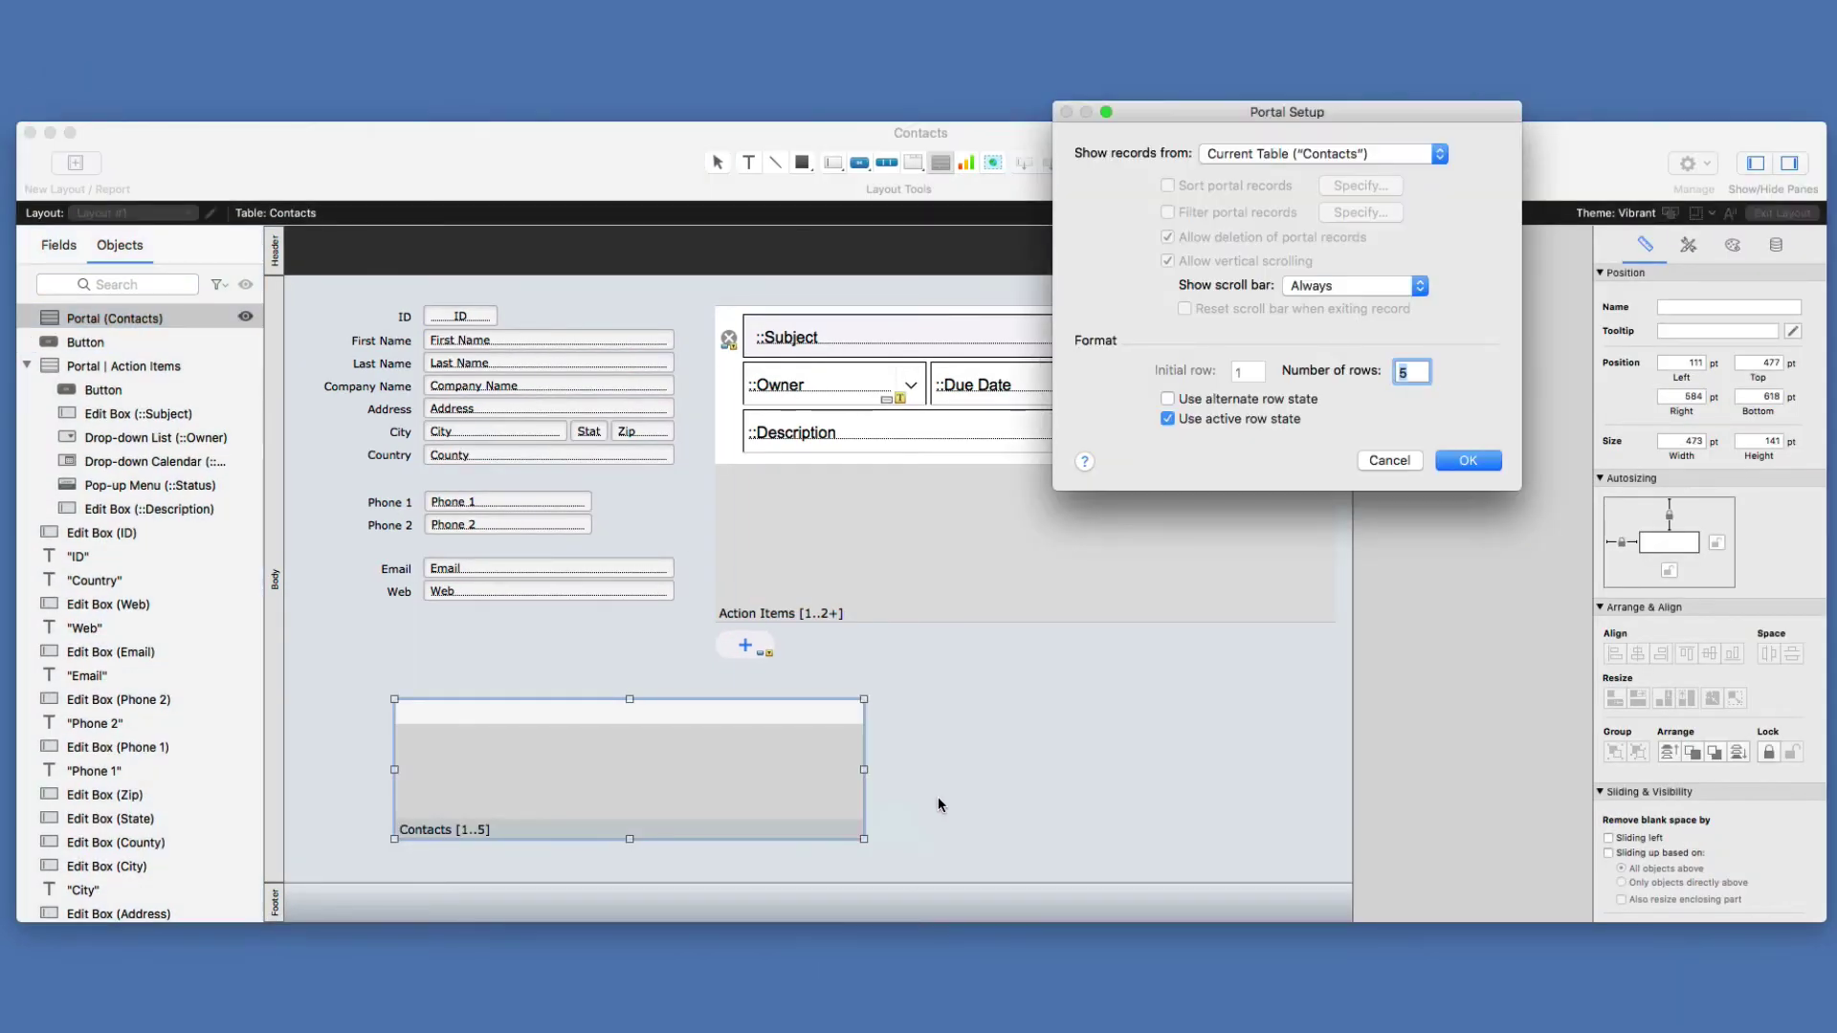
pyautogui.click(1312, 153)
pyautogui.click(1284, 262)
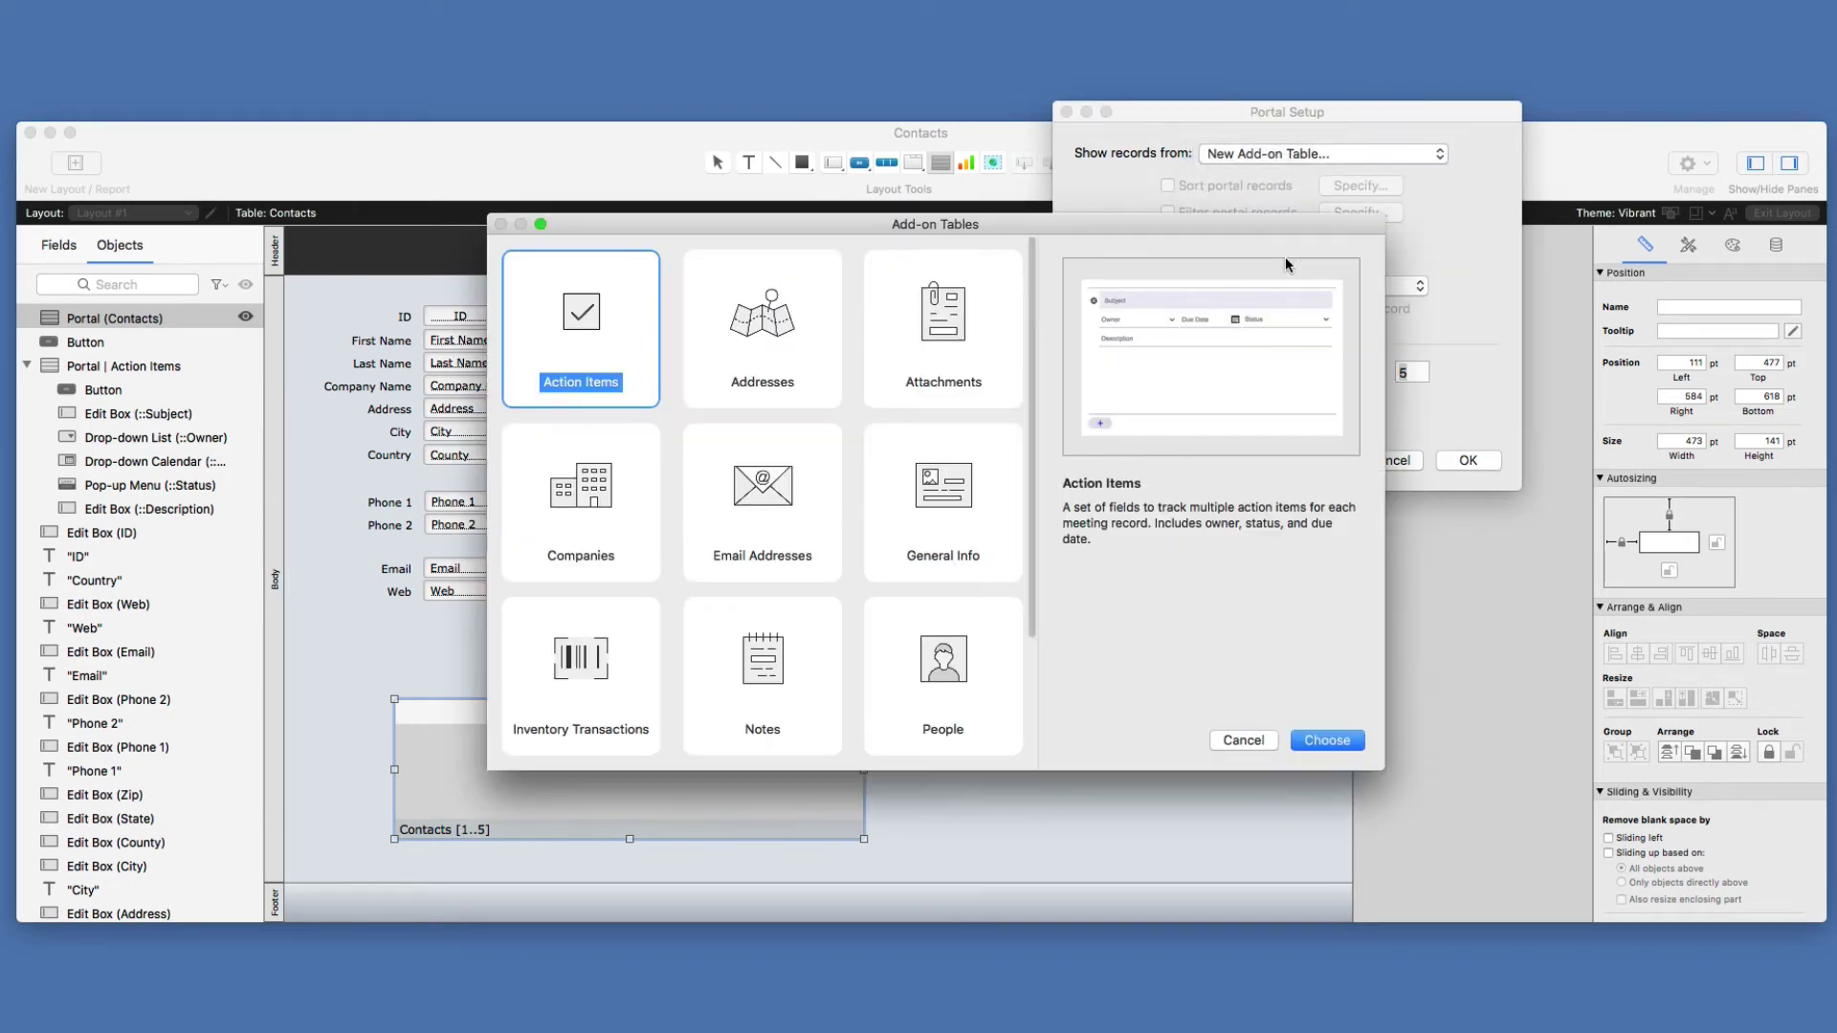
# - Preview the Addresses, Attachments, Companies, Inventory Transactions and other add-ons, then cancel and discard the portal
pyautogui.click(746, 367)
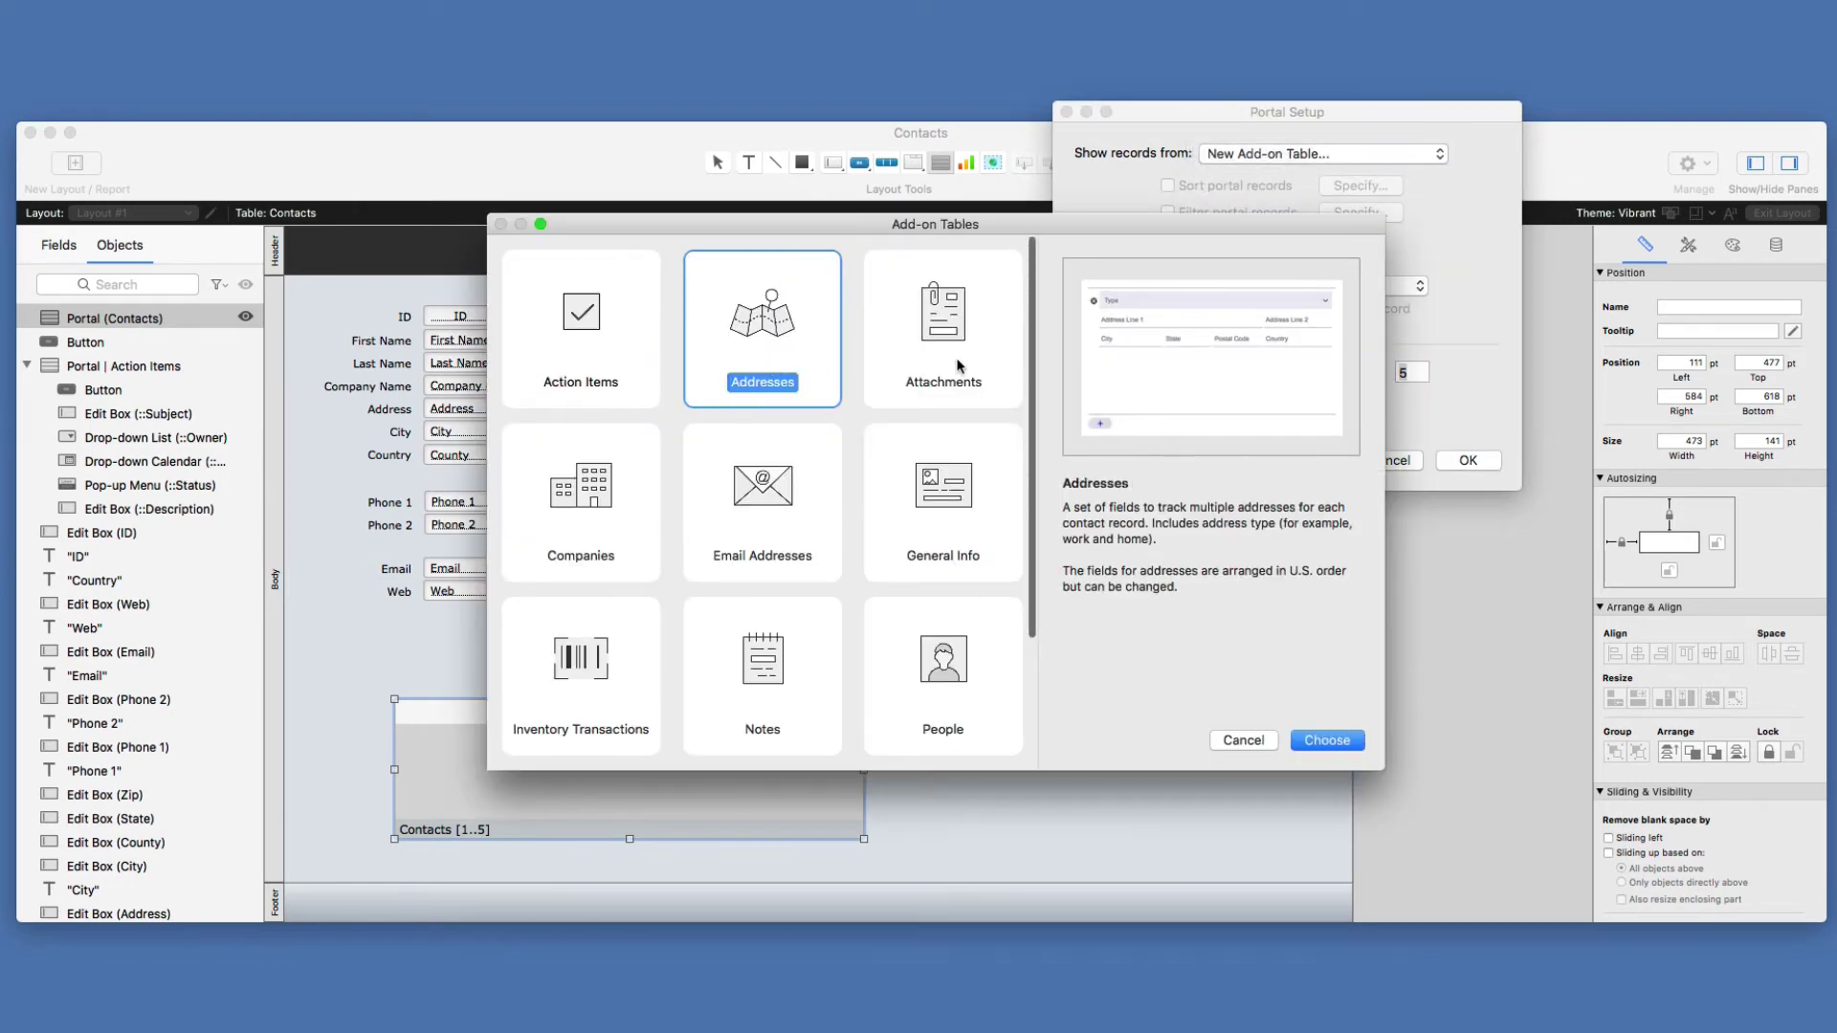
pyautogui.click(968, 371)
pyautogui.click(966, 486)
pyautogui.click(790, 509)
pyautogui.click(597, 501)
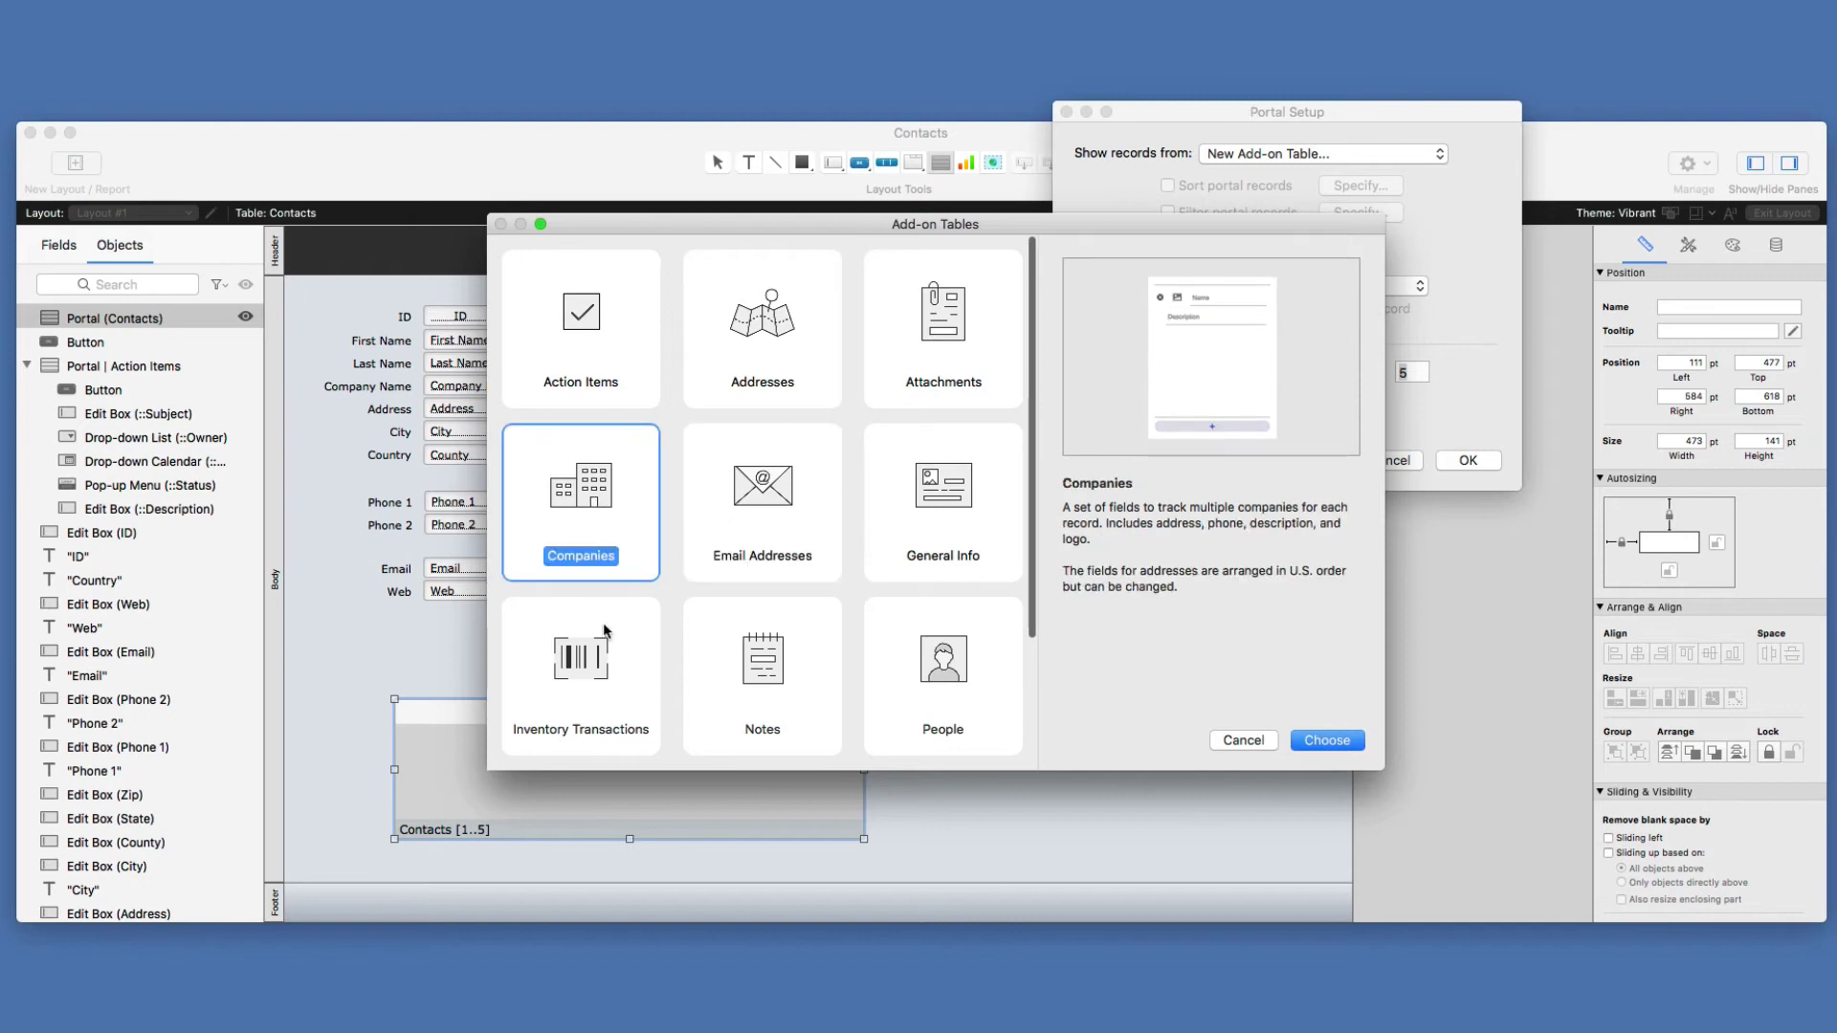
pyautogui.click(604, 632)
pyautogui.click(752, 647)
pyautogui.click(969, 650)
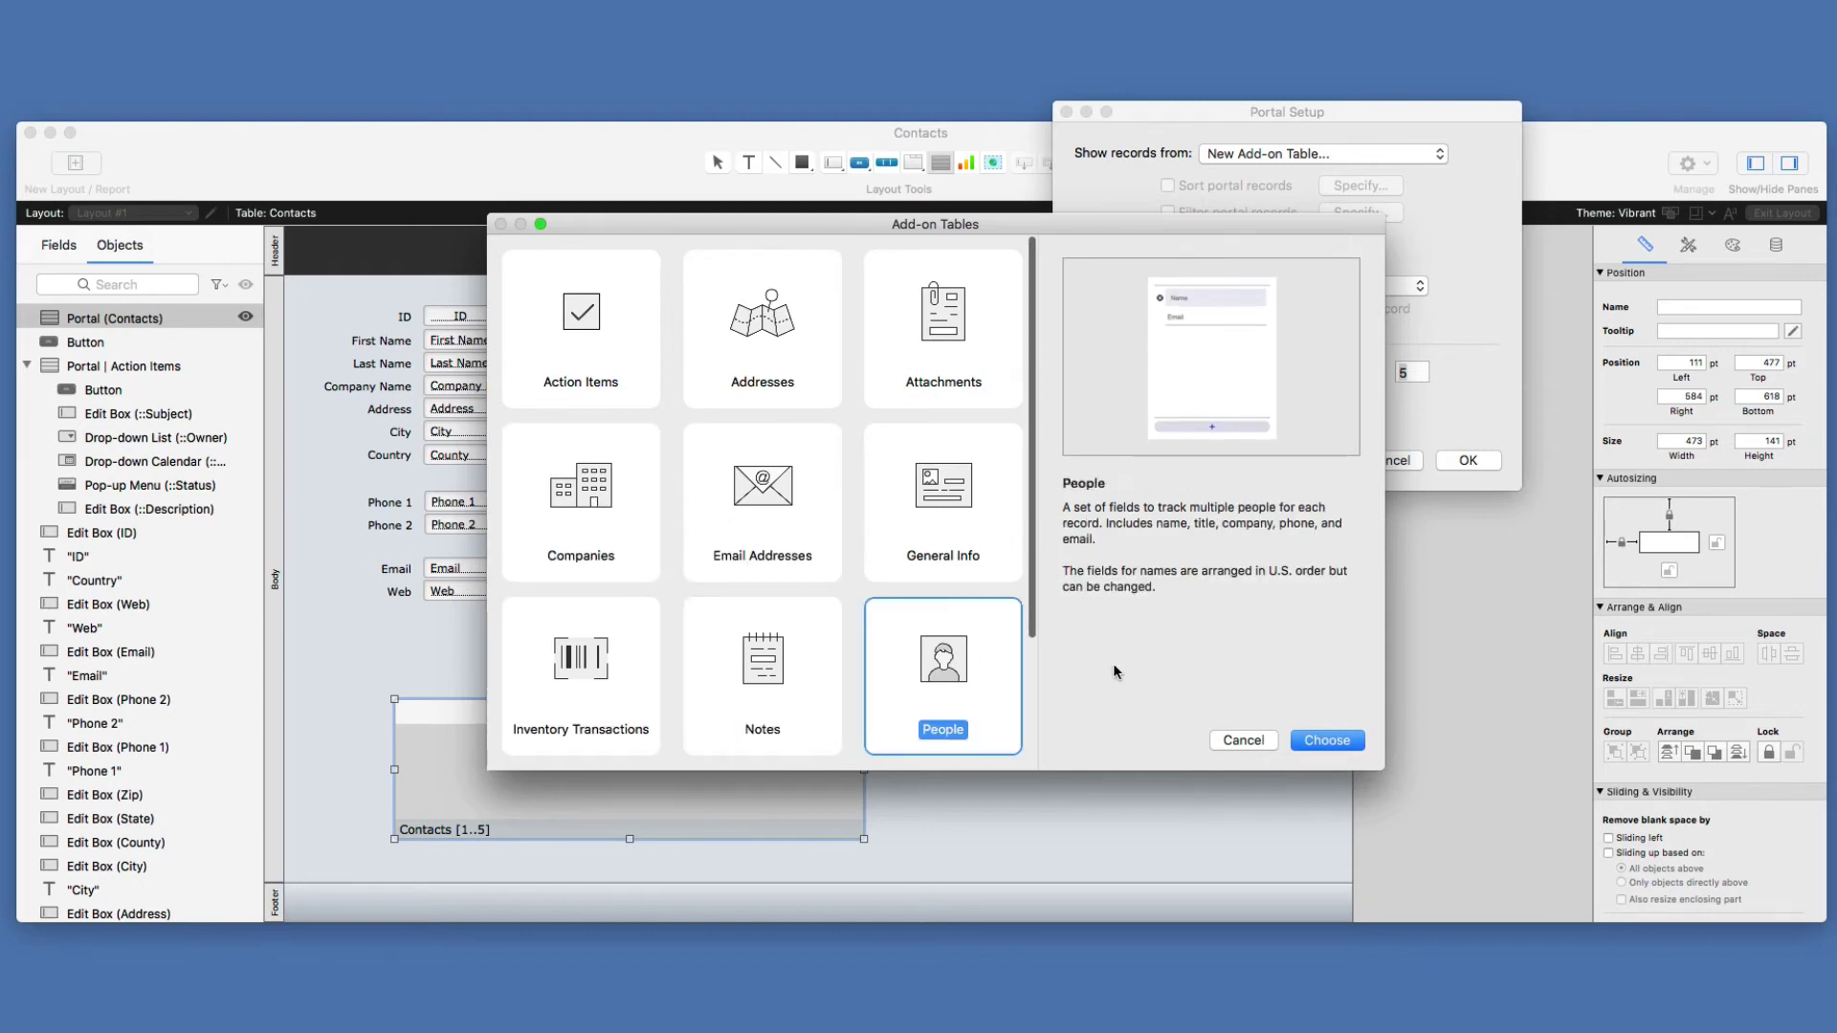
pyautogui.click(1236, 736)
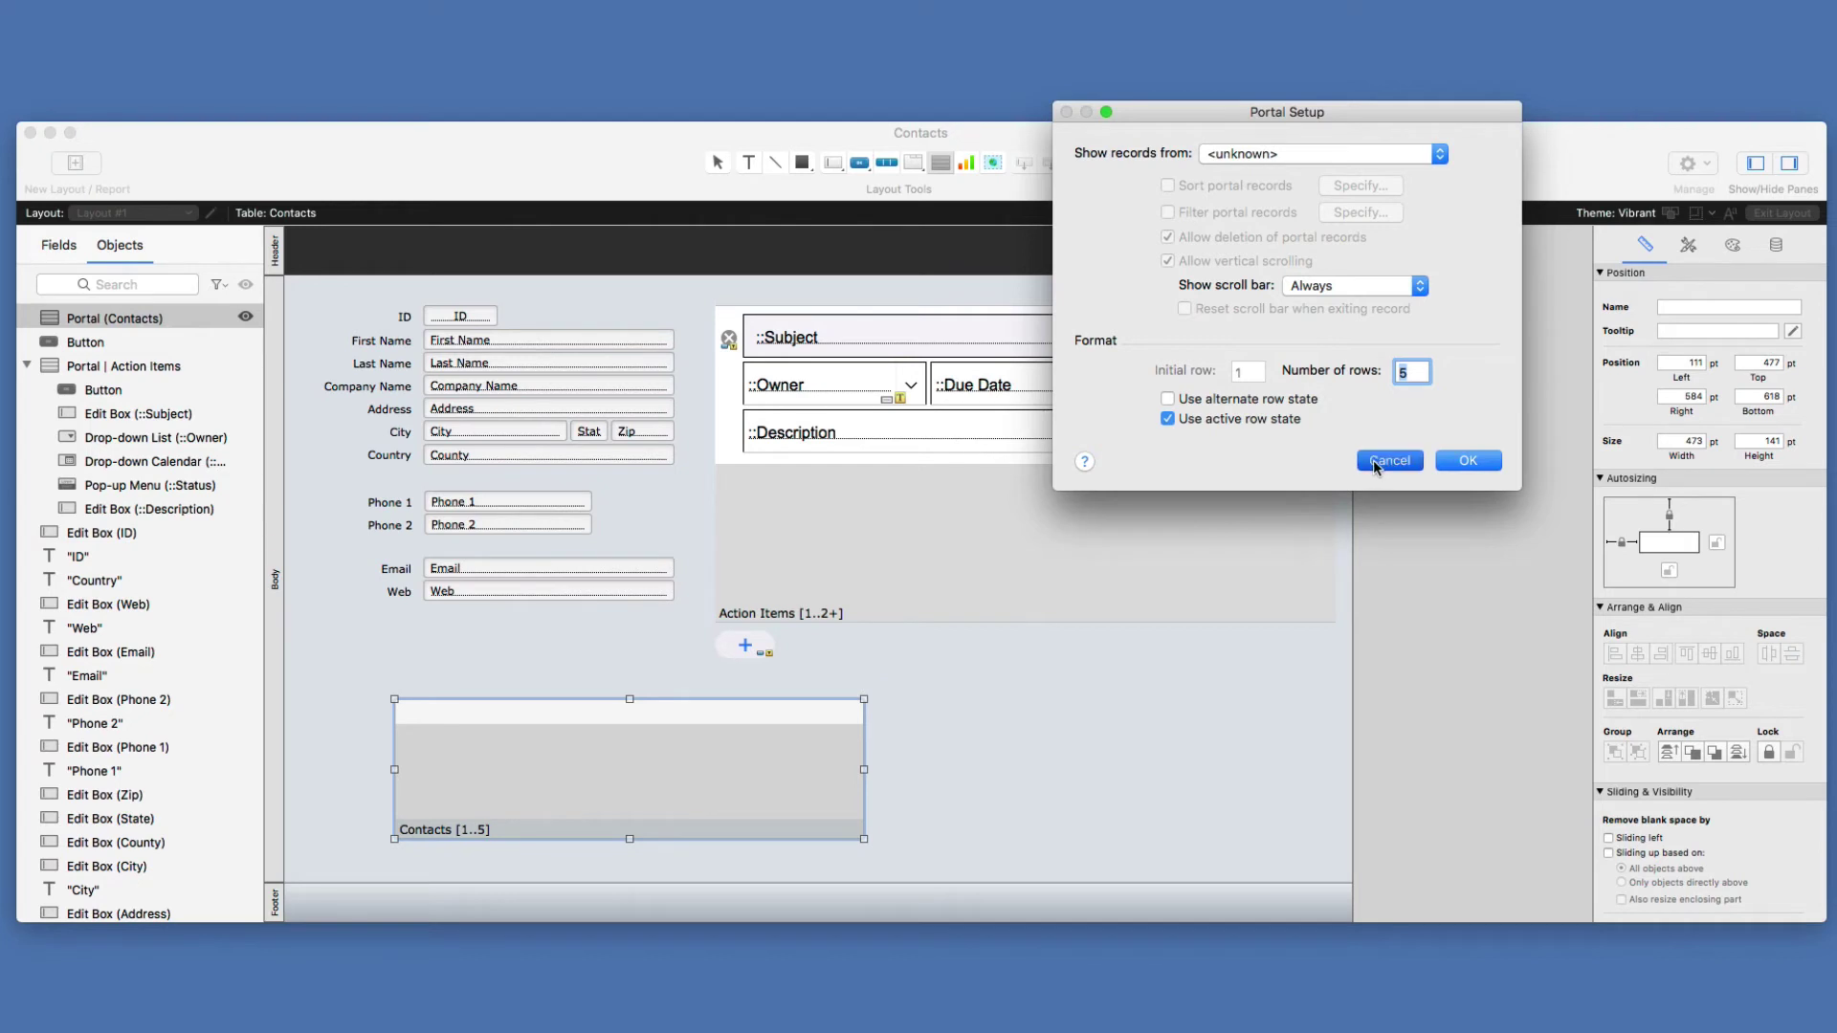
pyautogui.click(1370, 460)
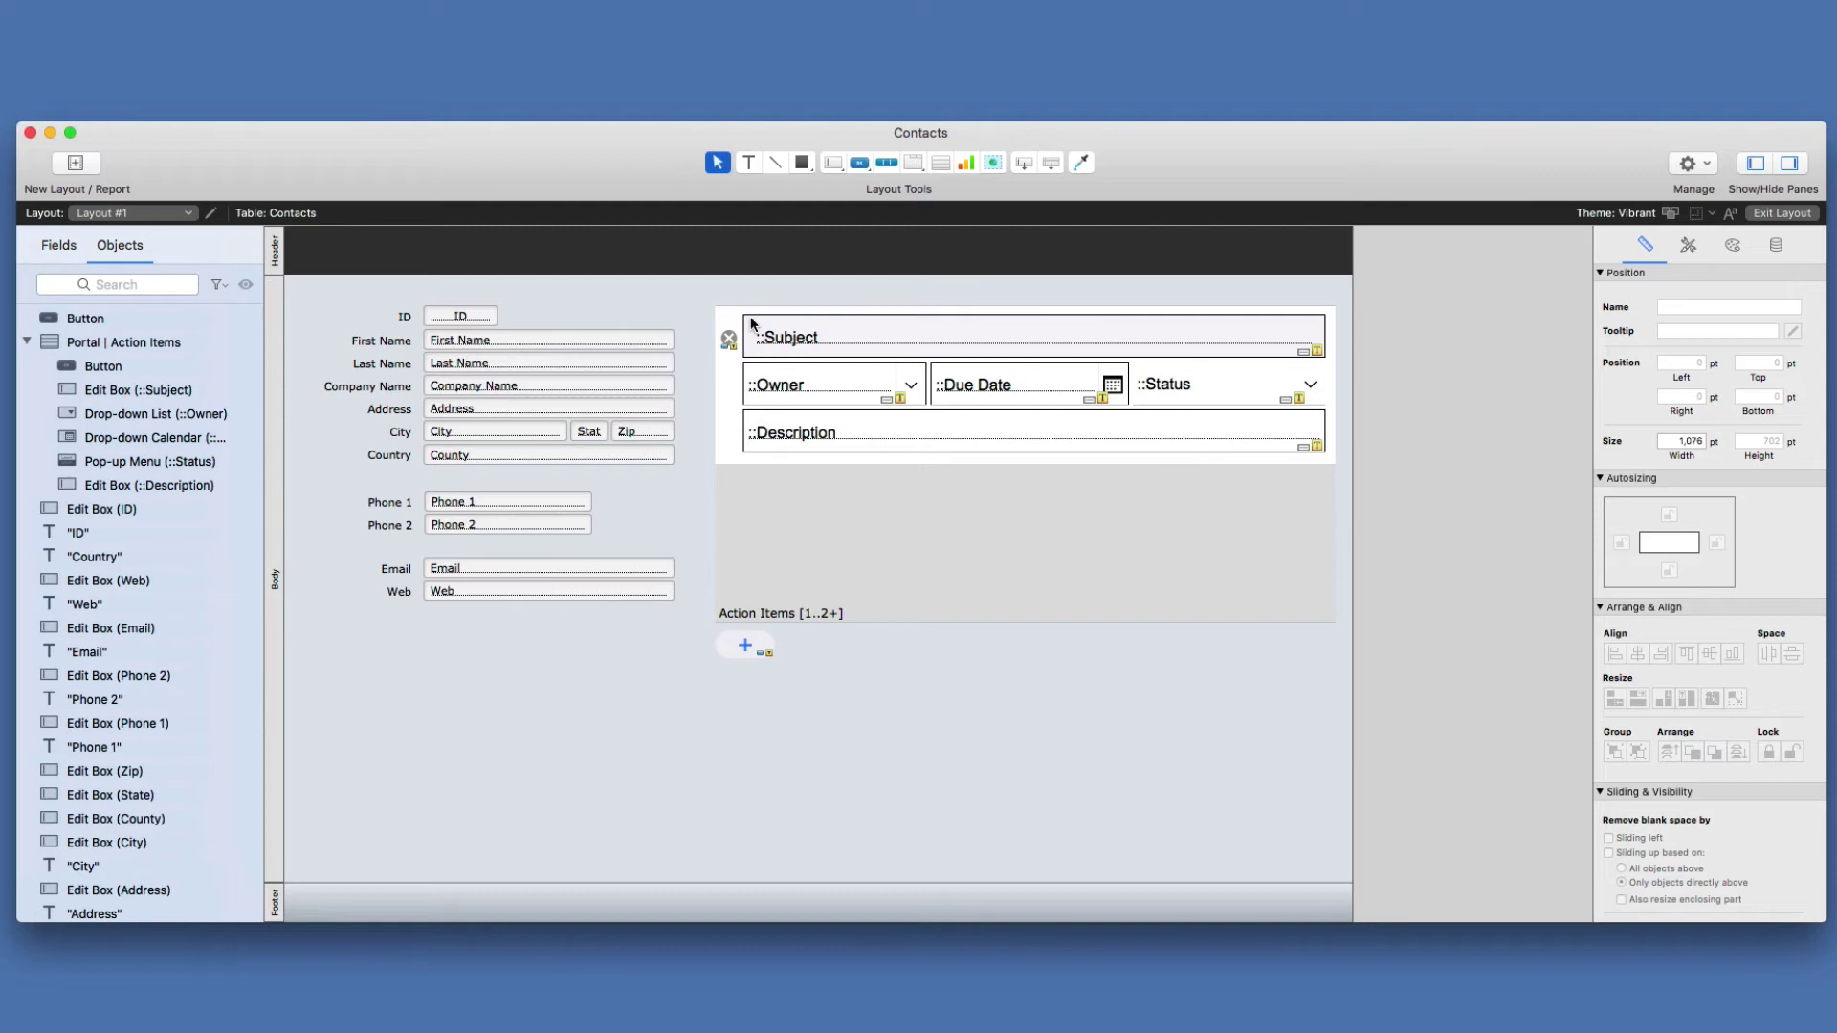
# - In Browse mode, delete the 'My Subject' action item from the contact's portal
pyautogui.press('super+b')
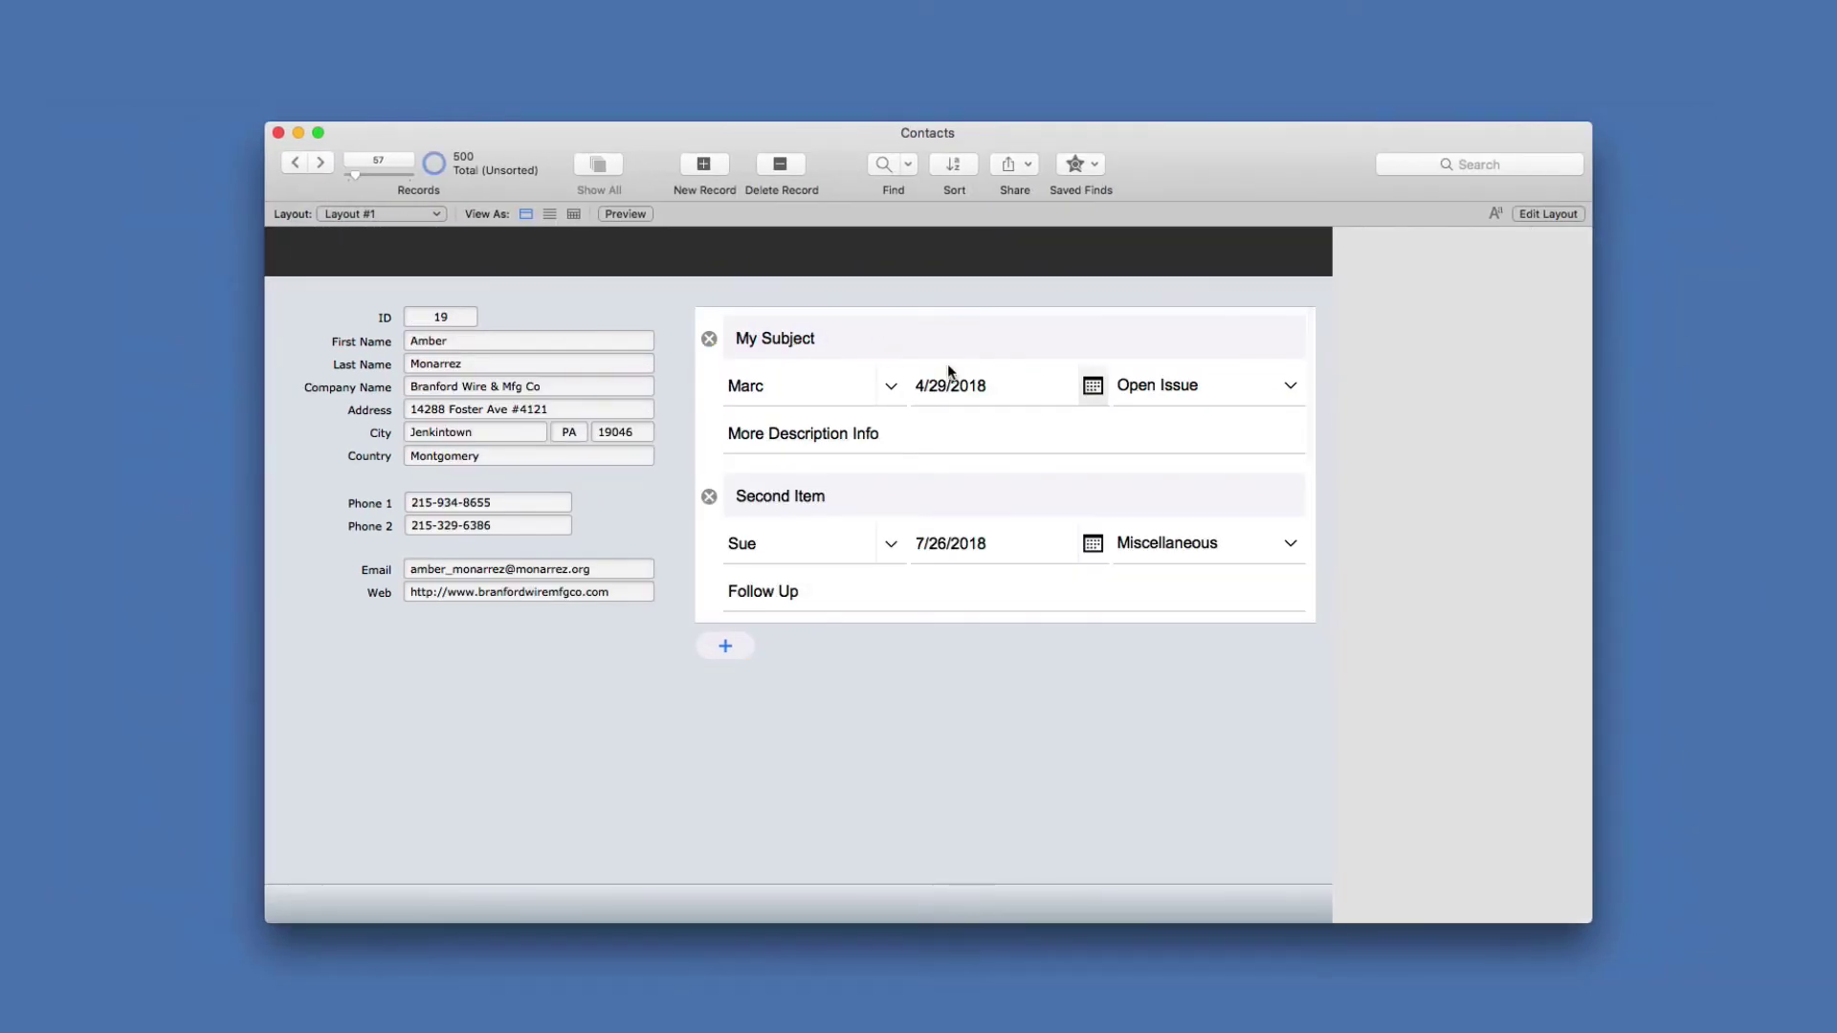
pyautogui.click(709, 339)
pyautogui.click(1340, 283)
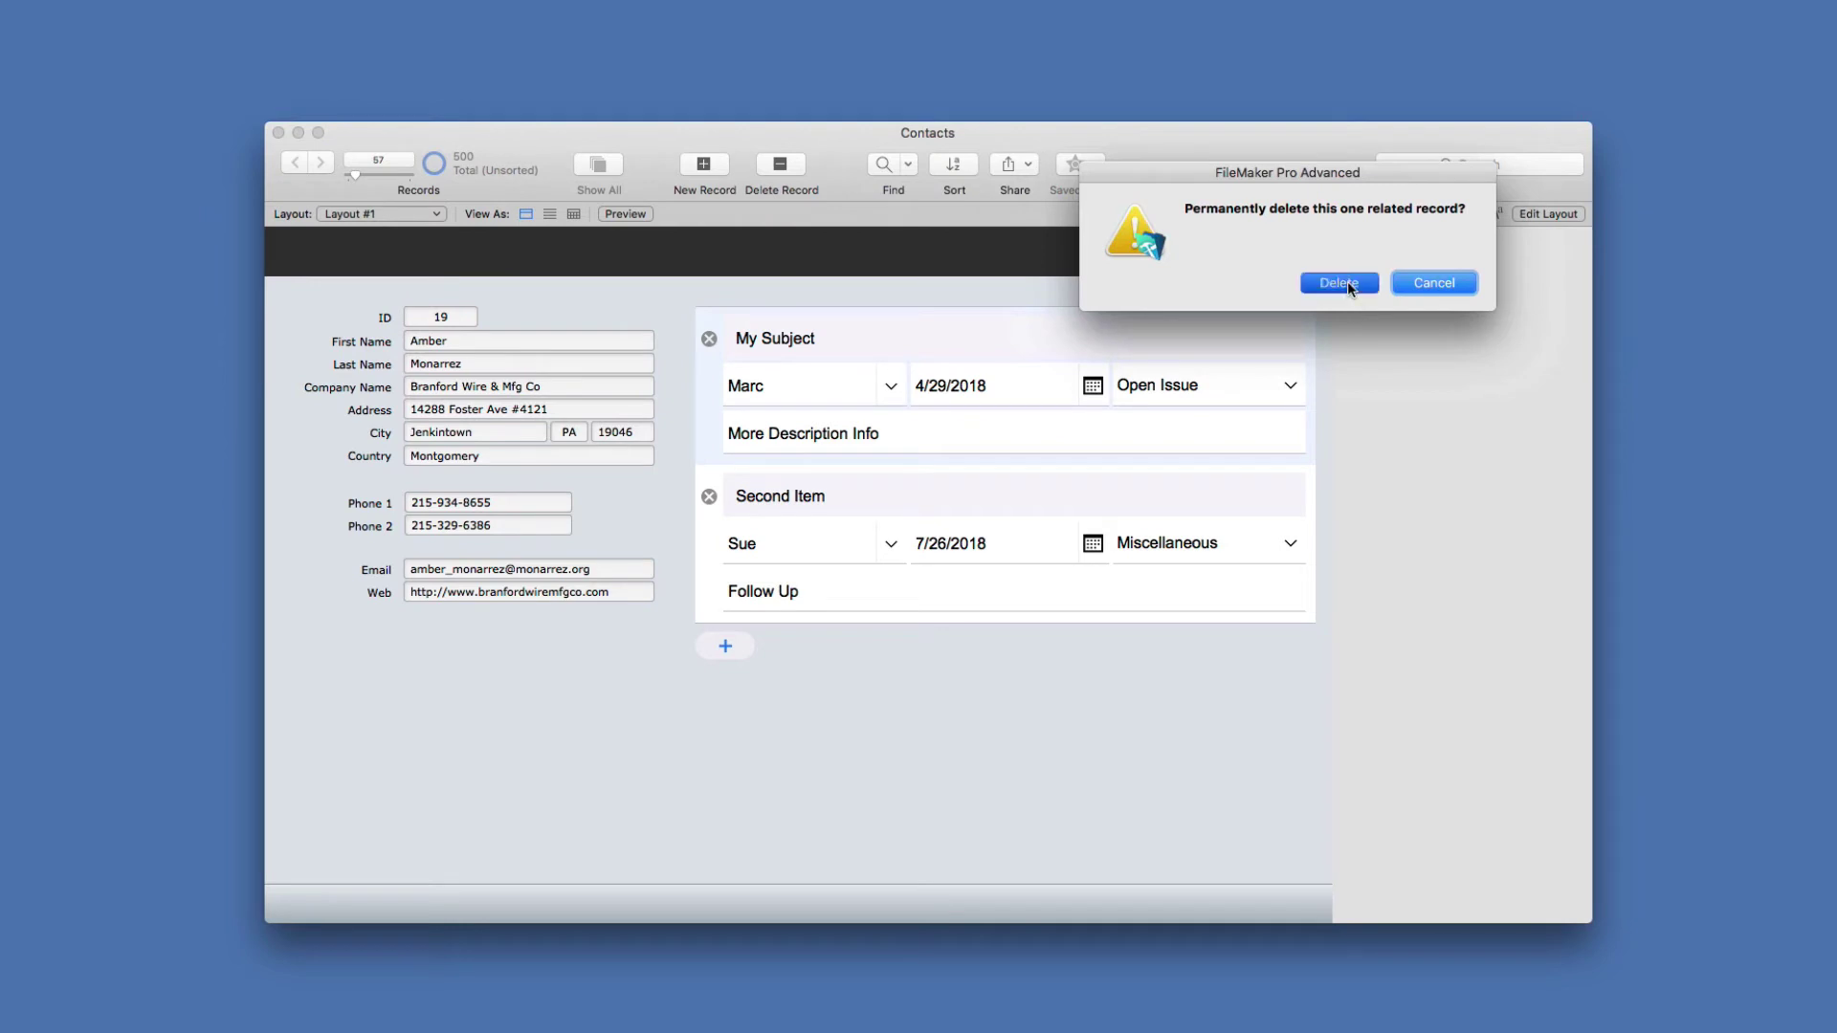
# - Add a '3rd Item' action item row, check its Owner and Status choices, and commit it
pyautogui.click(725, 646)
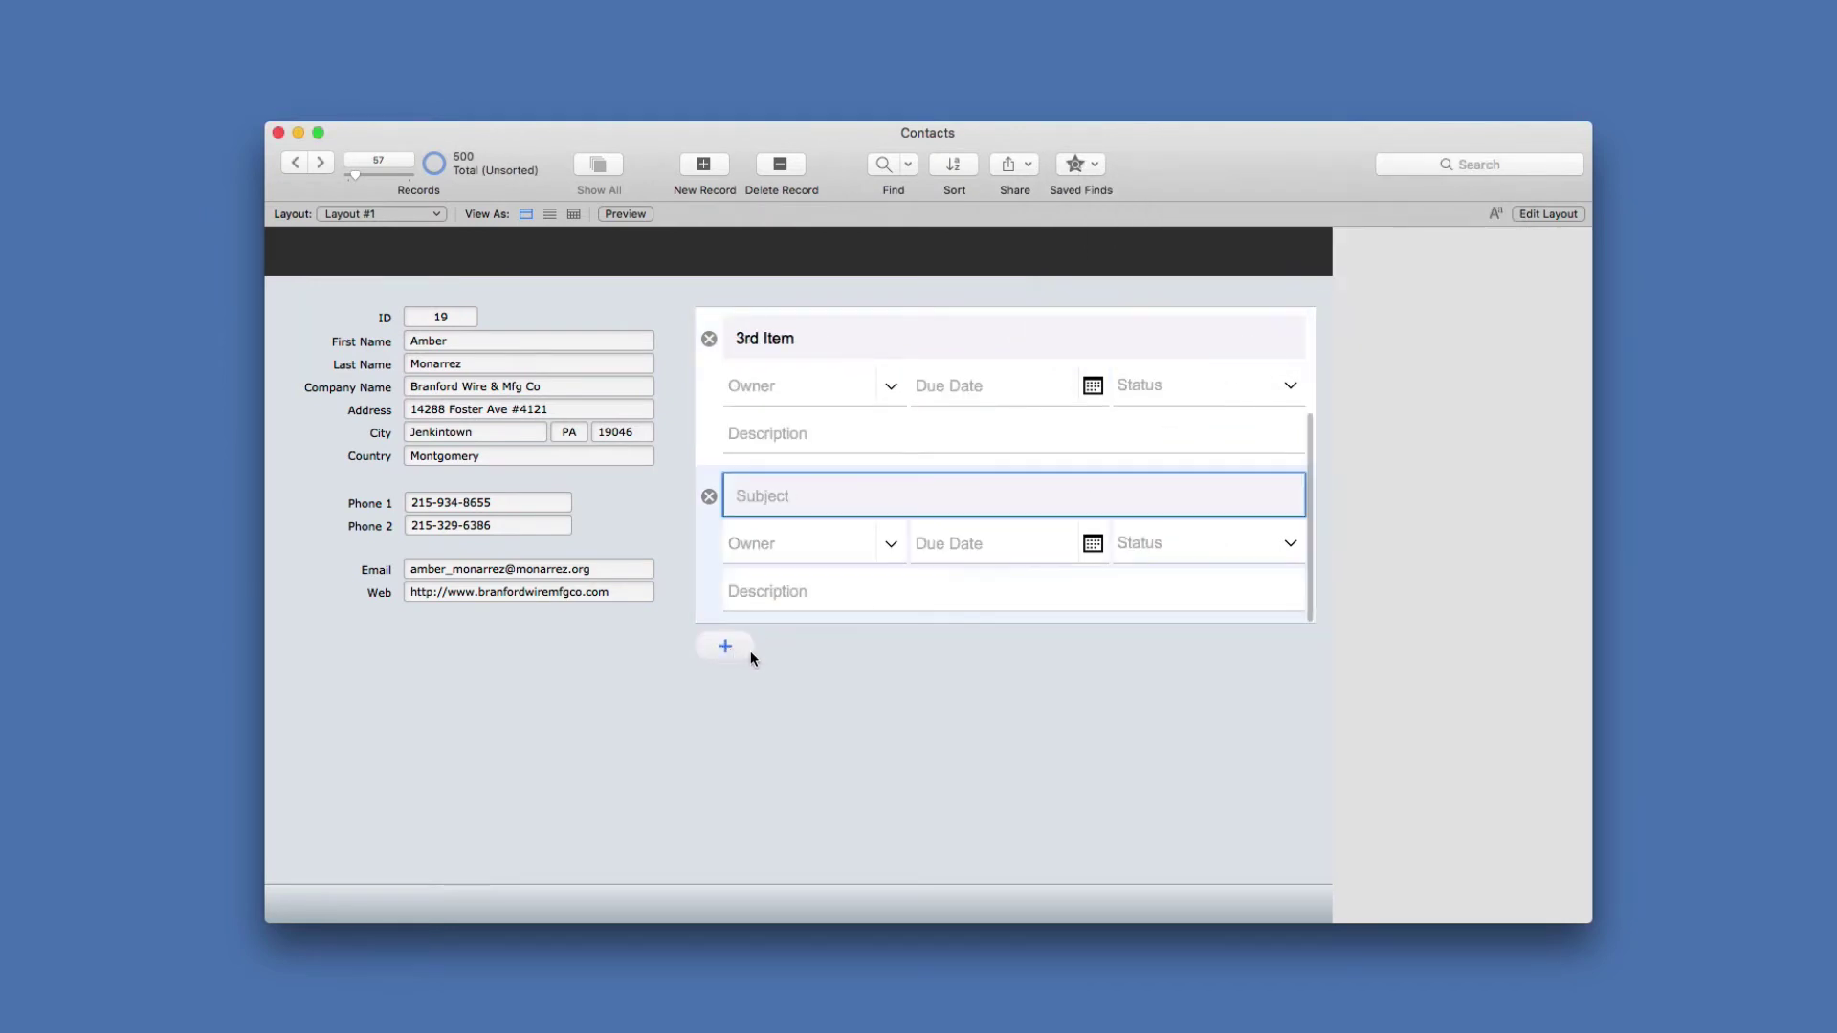
pyautogui.click(1107, 699)
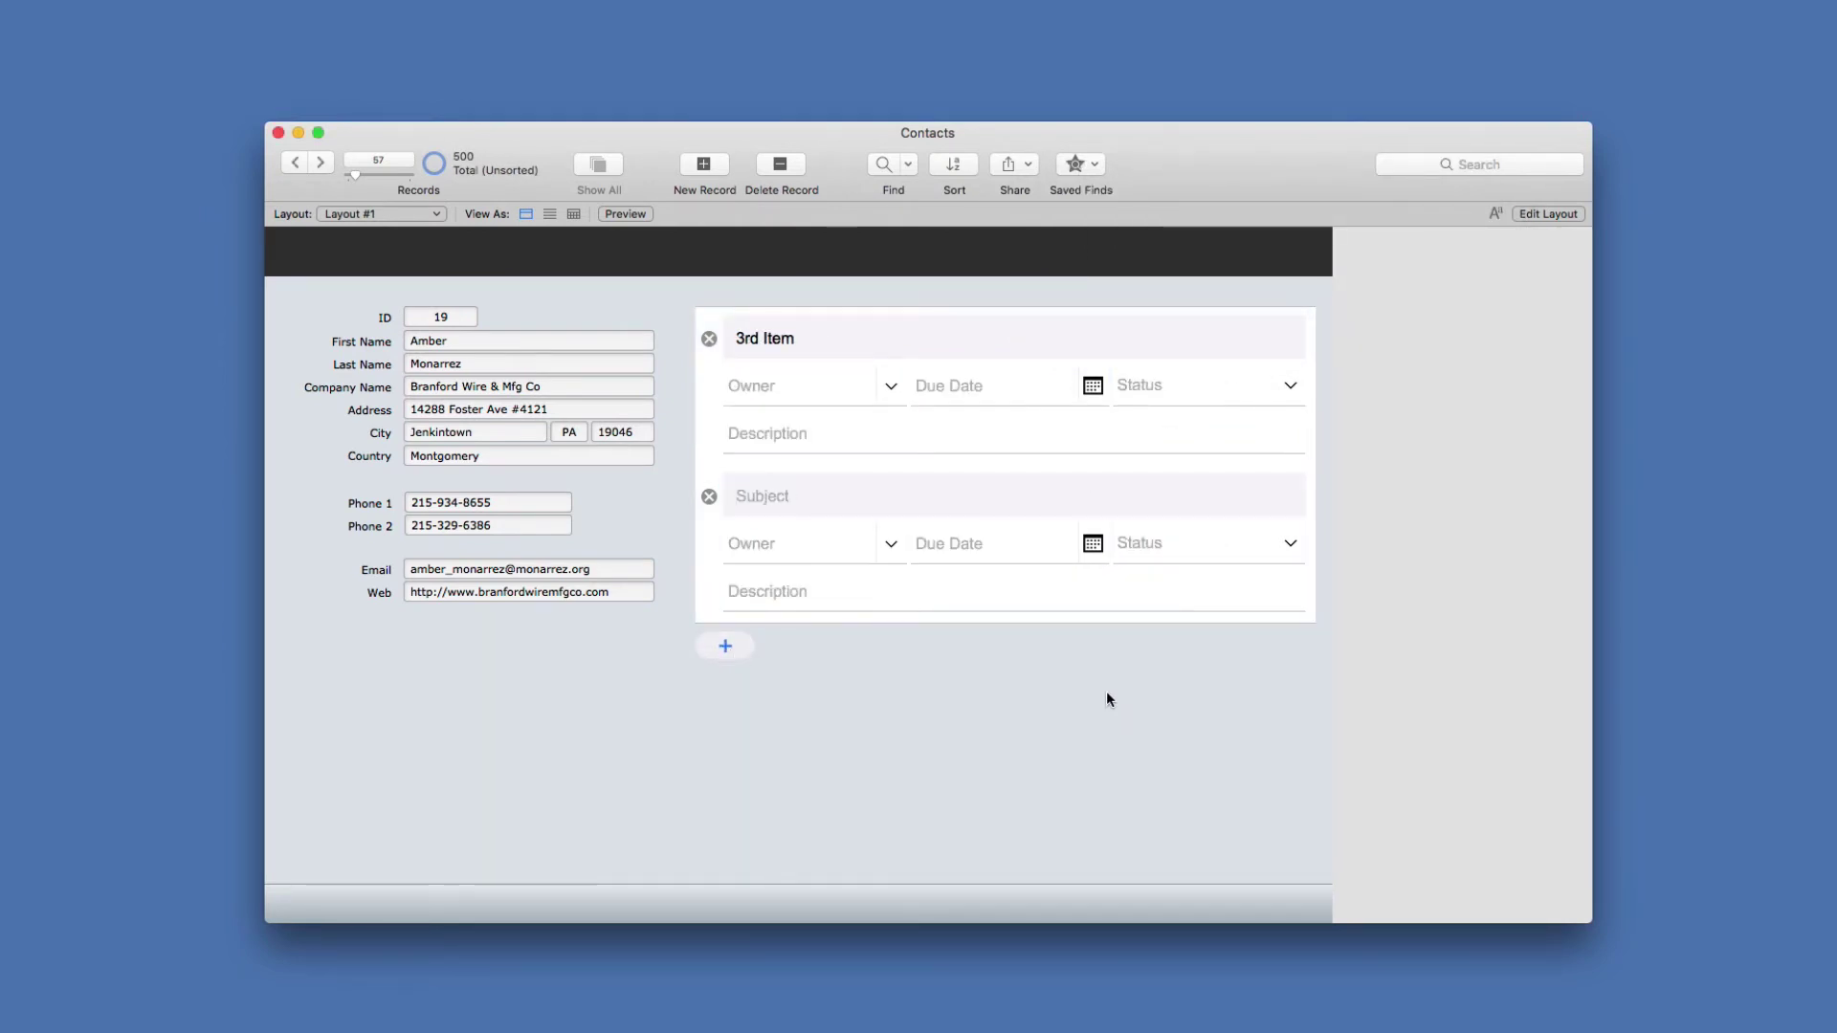
pyautogui.click(893, 383)
pyautogui.click(893, 382)
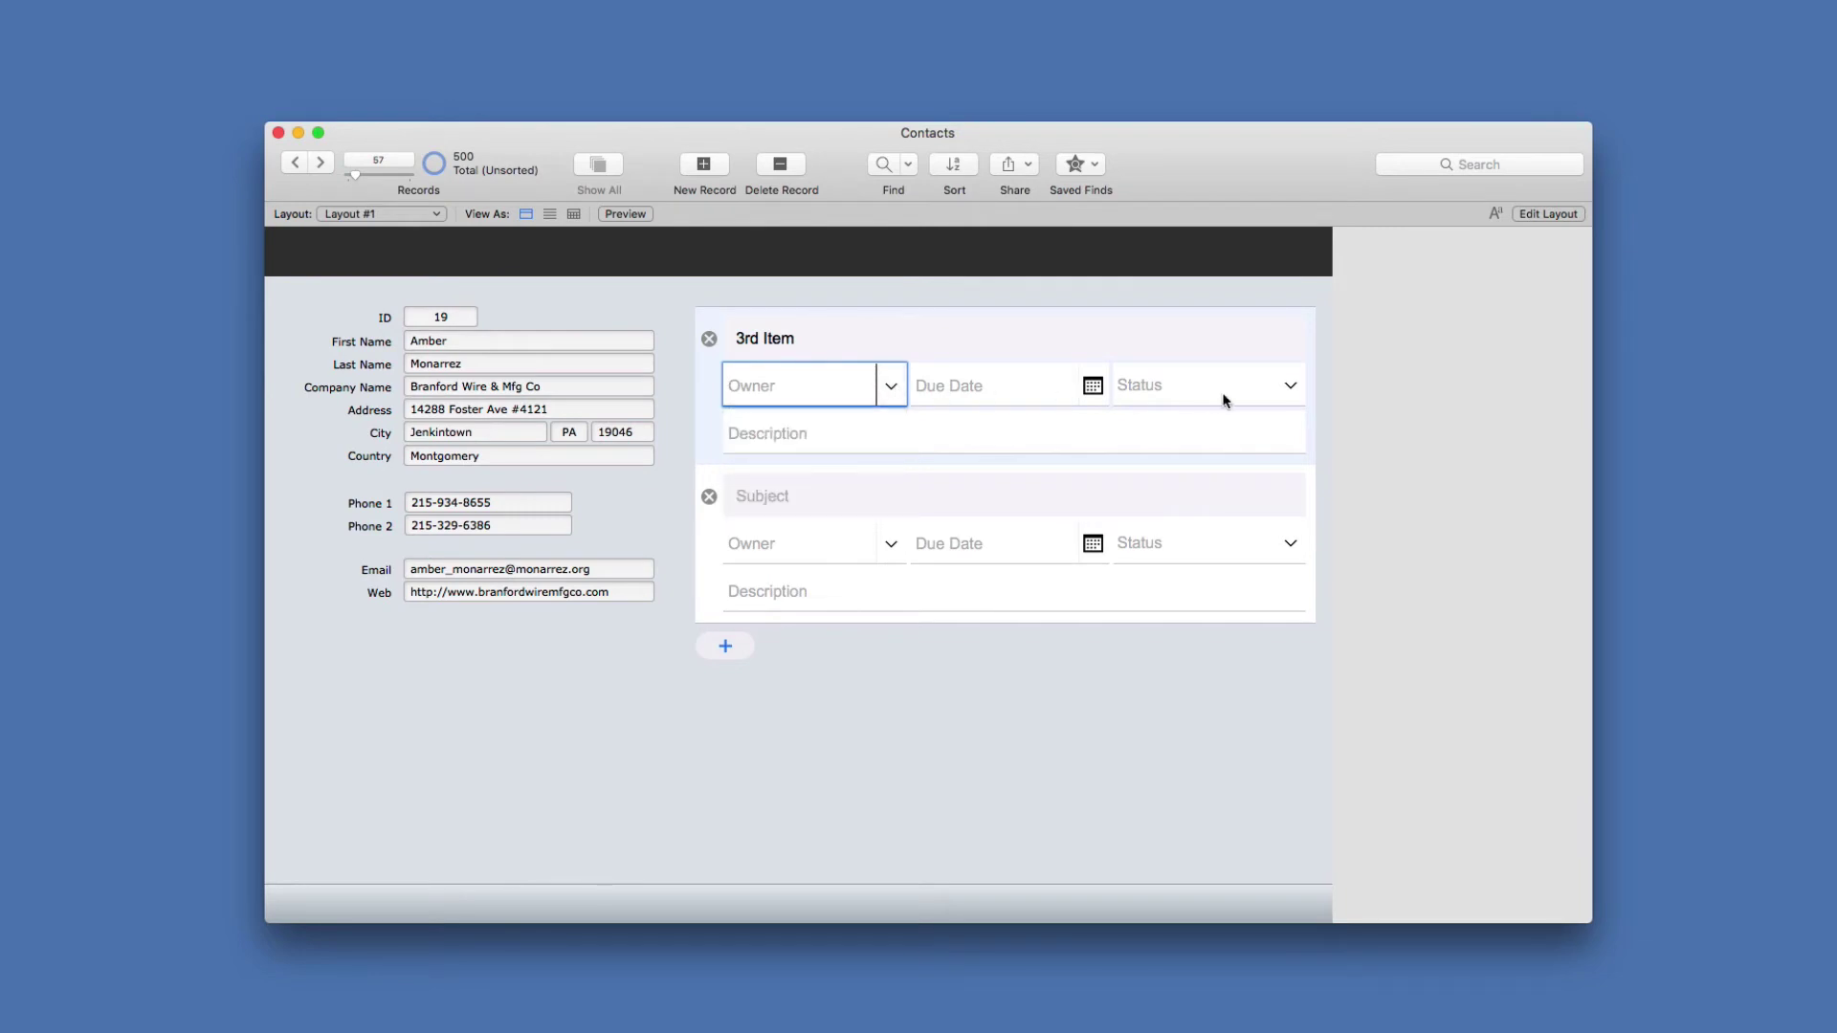
pyautogui.click(1297, 382)
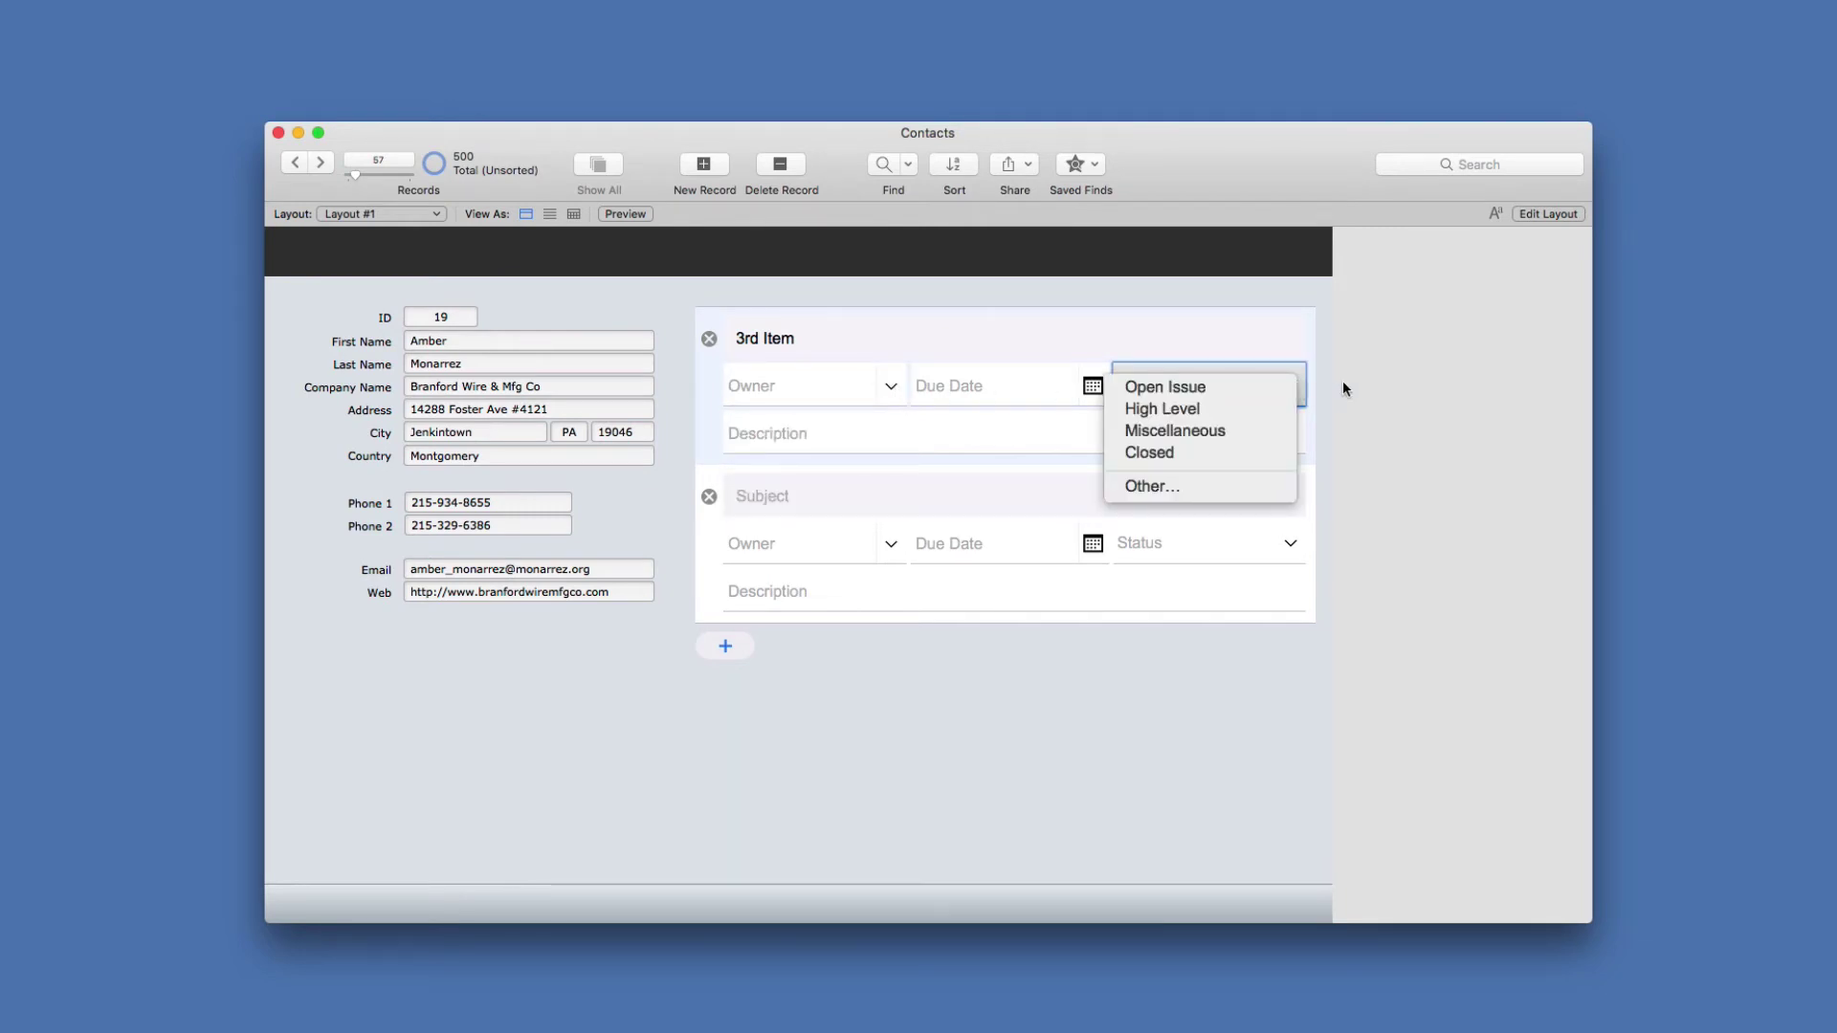
pyautogui.click(1324, 381)
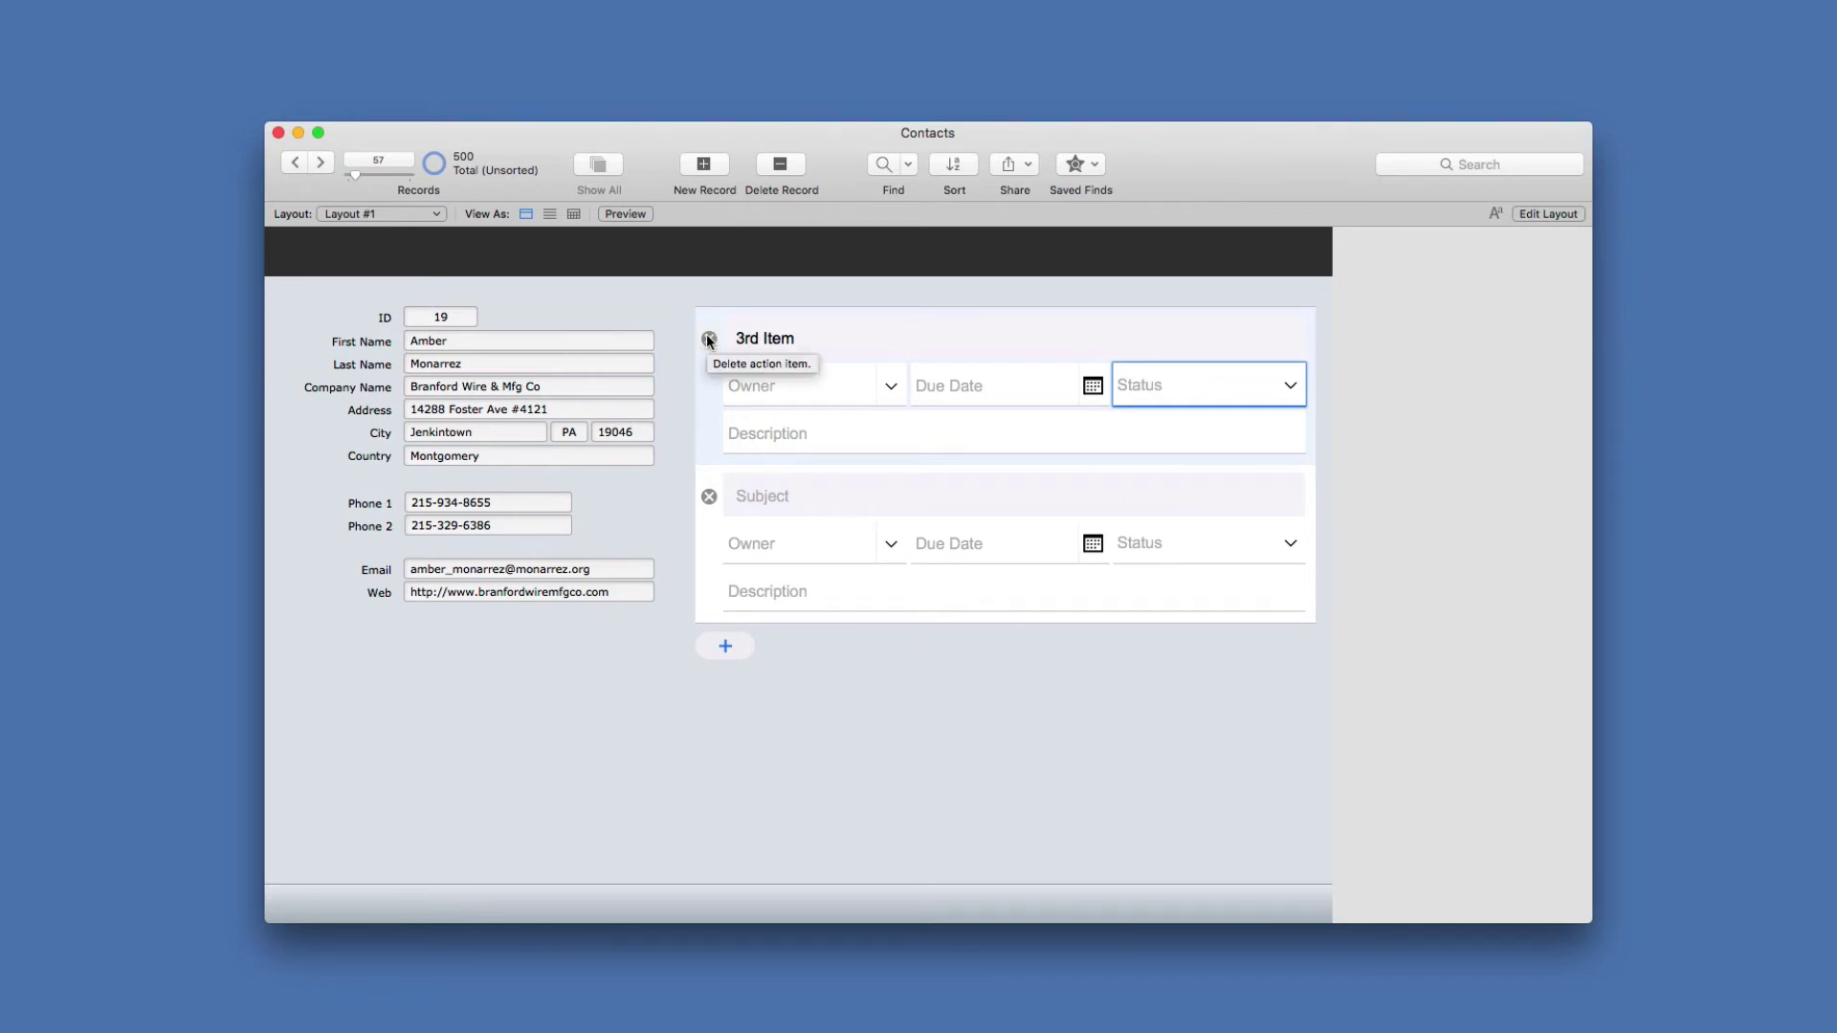
pyautogui.click(726, 647)
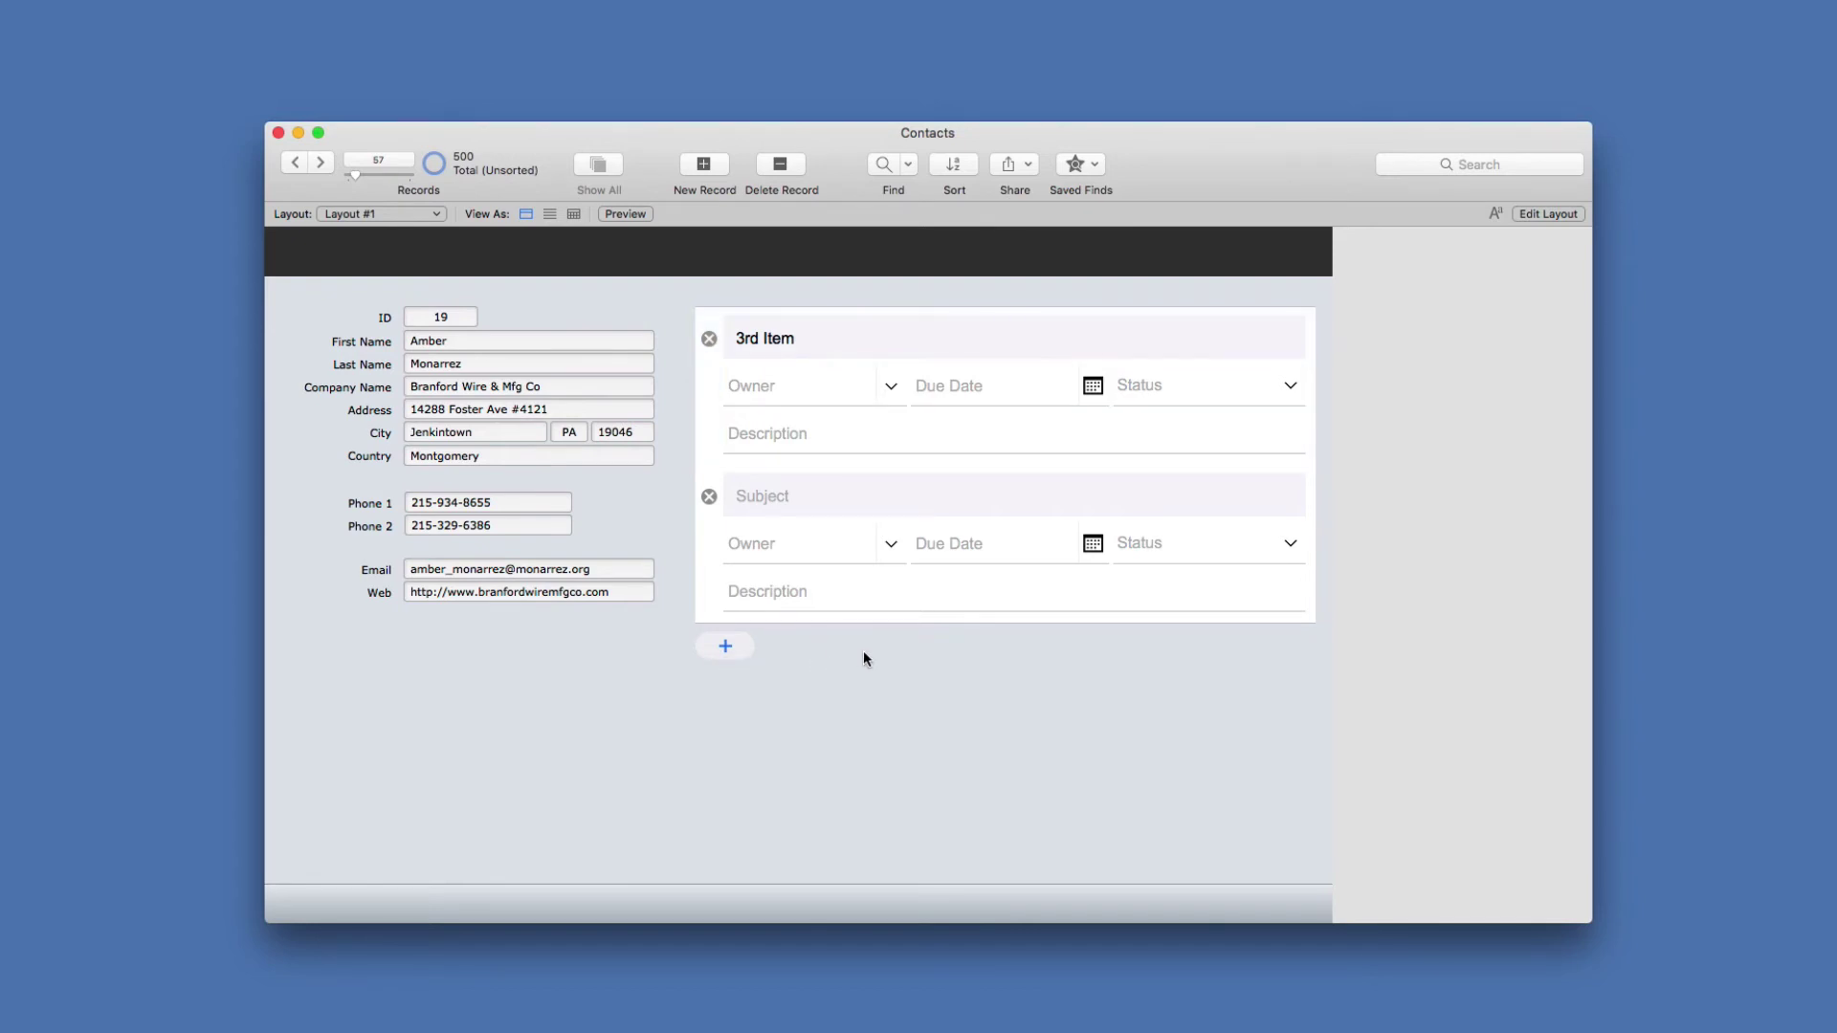
# - In Layout mode, delete the Action Items portal and its leftover add-item button
pyautogui.press('super+l')
pyautogui.moveTo(1424, 692); pyautogui.dragTo(830, 356)
pyautogui.press('Delete')
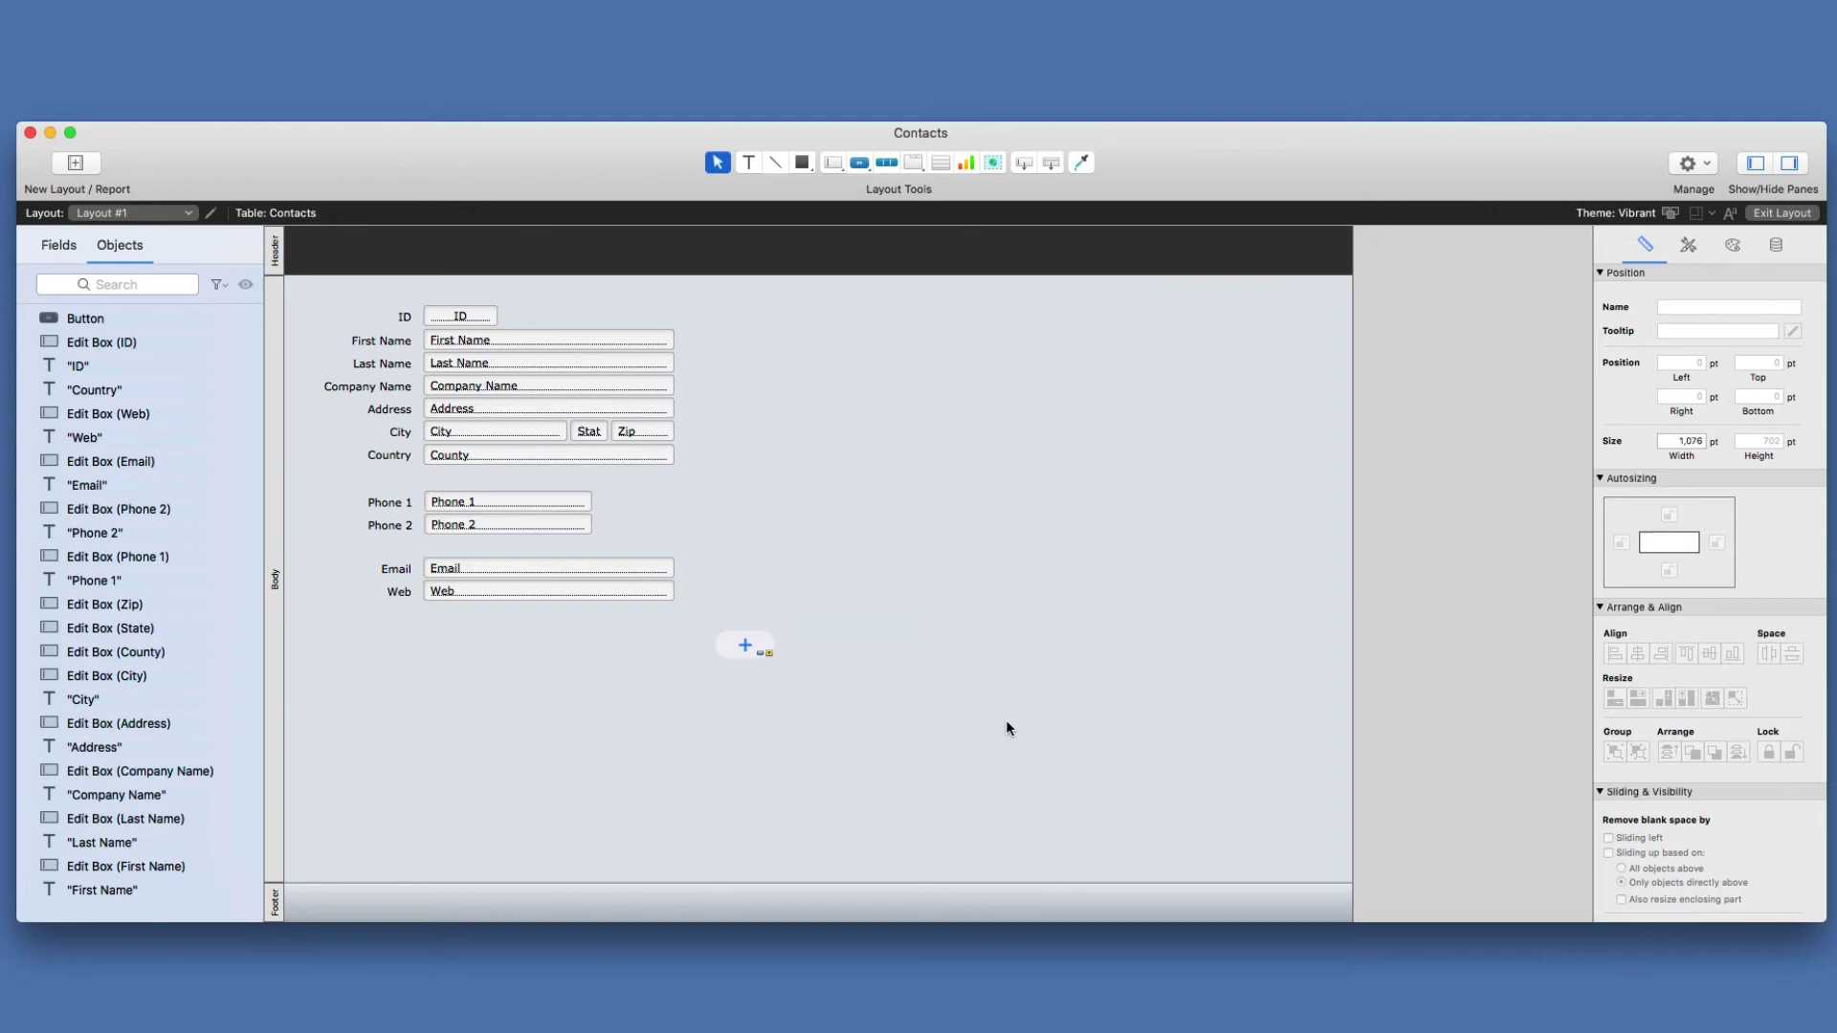
pyautogui.moveTo(1007, 725); pyautogui.dragTo(723, 603)
pyautogui.press('Delete')
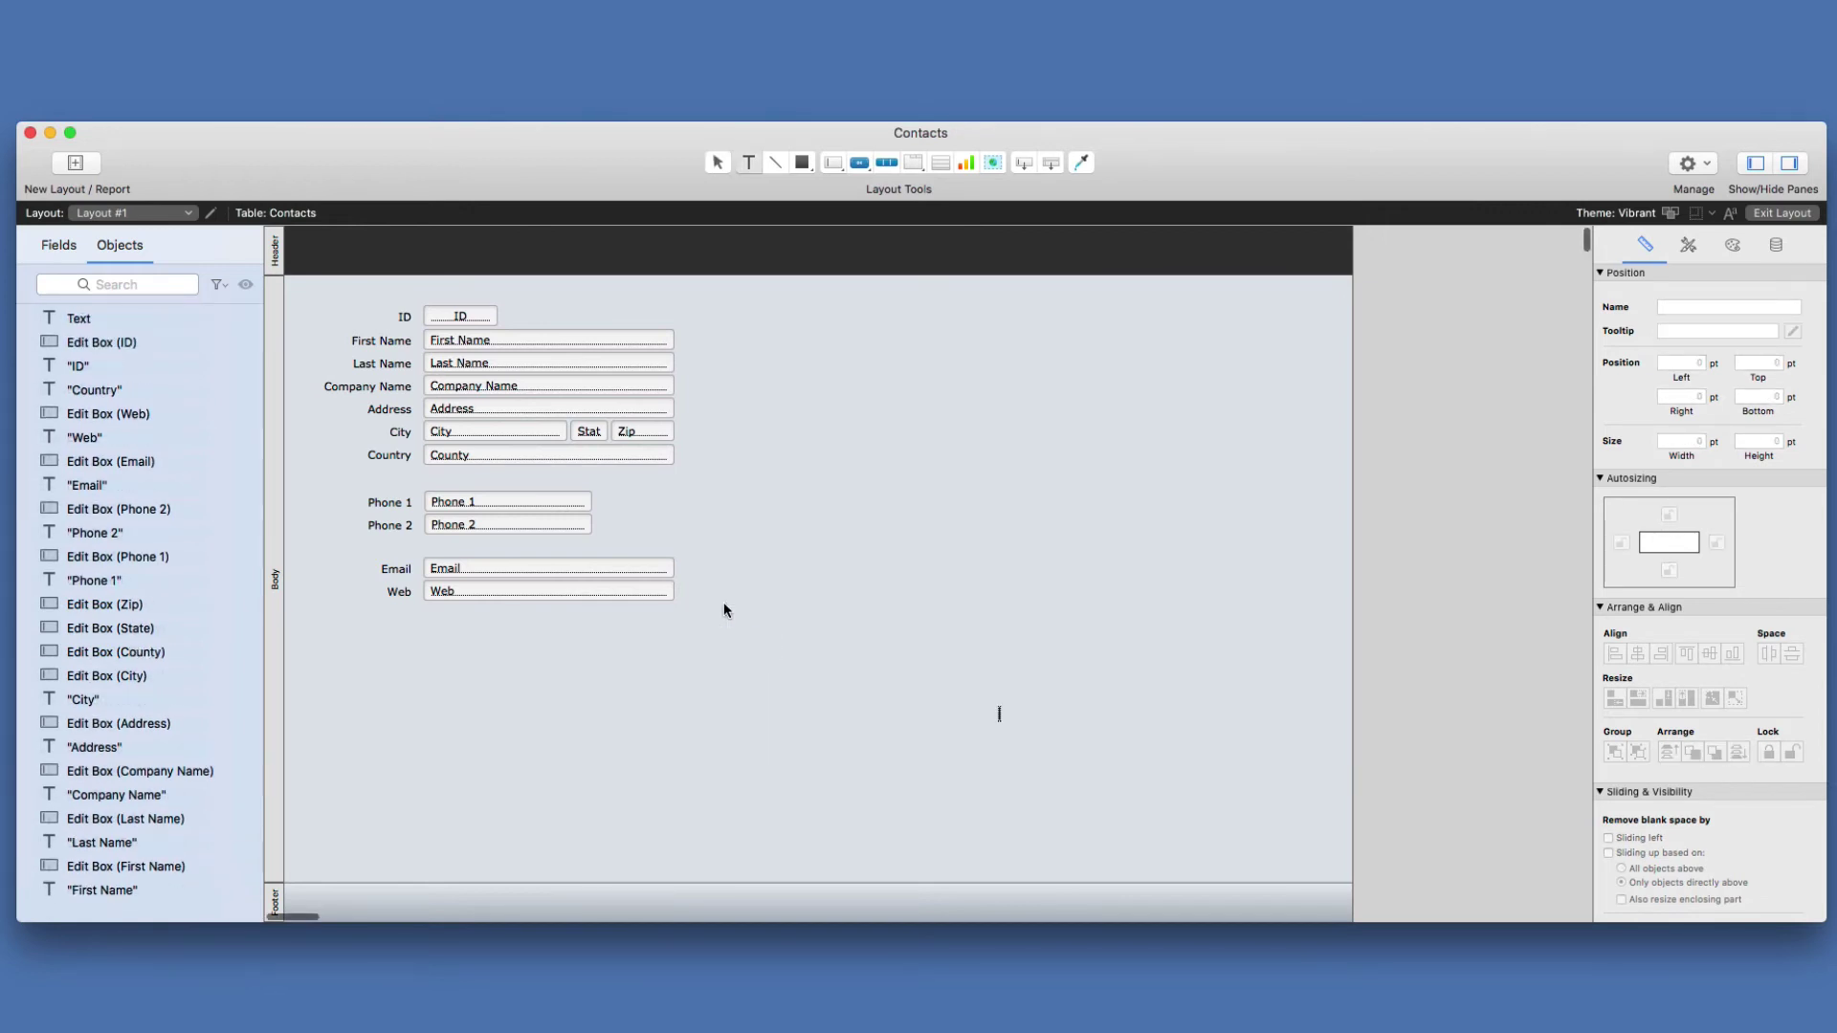
# - Delete the Action Items table and its relationship occurrences in Manage Database
pyautogui.press('shift+super+d')
pyautogui.click(595, 306)
pyautogui.press('Delete')
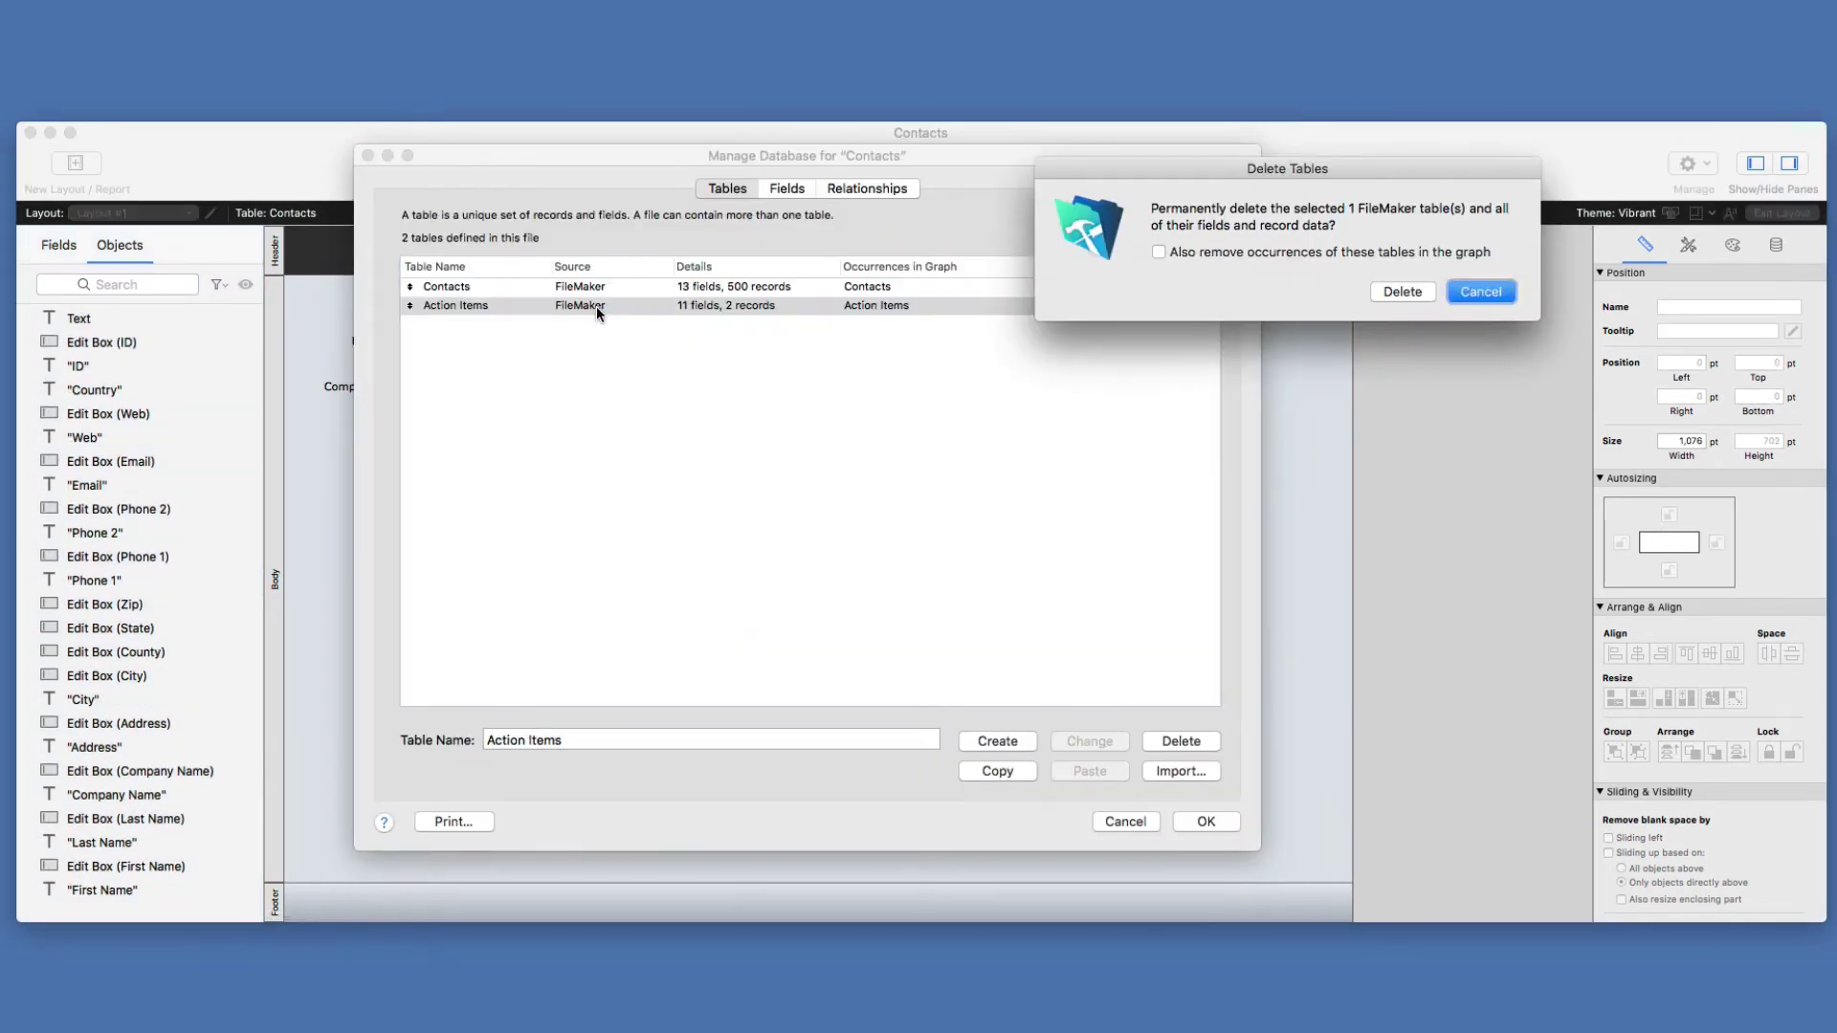
pyautogui.click(1159, 252)
pyautogui.click(1402, 291)
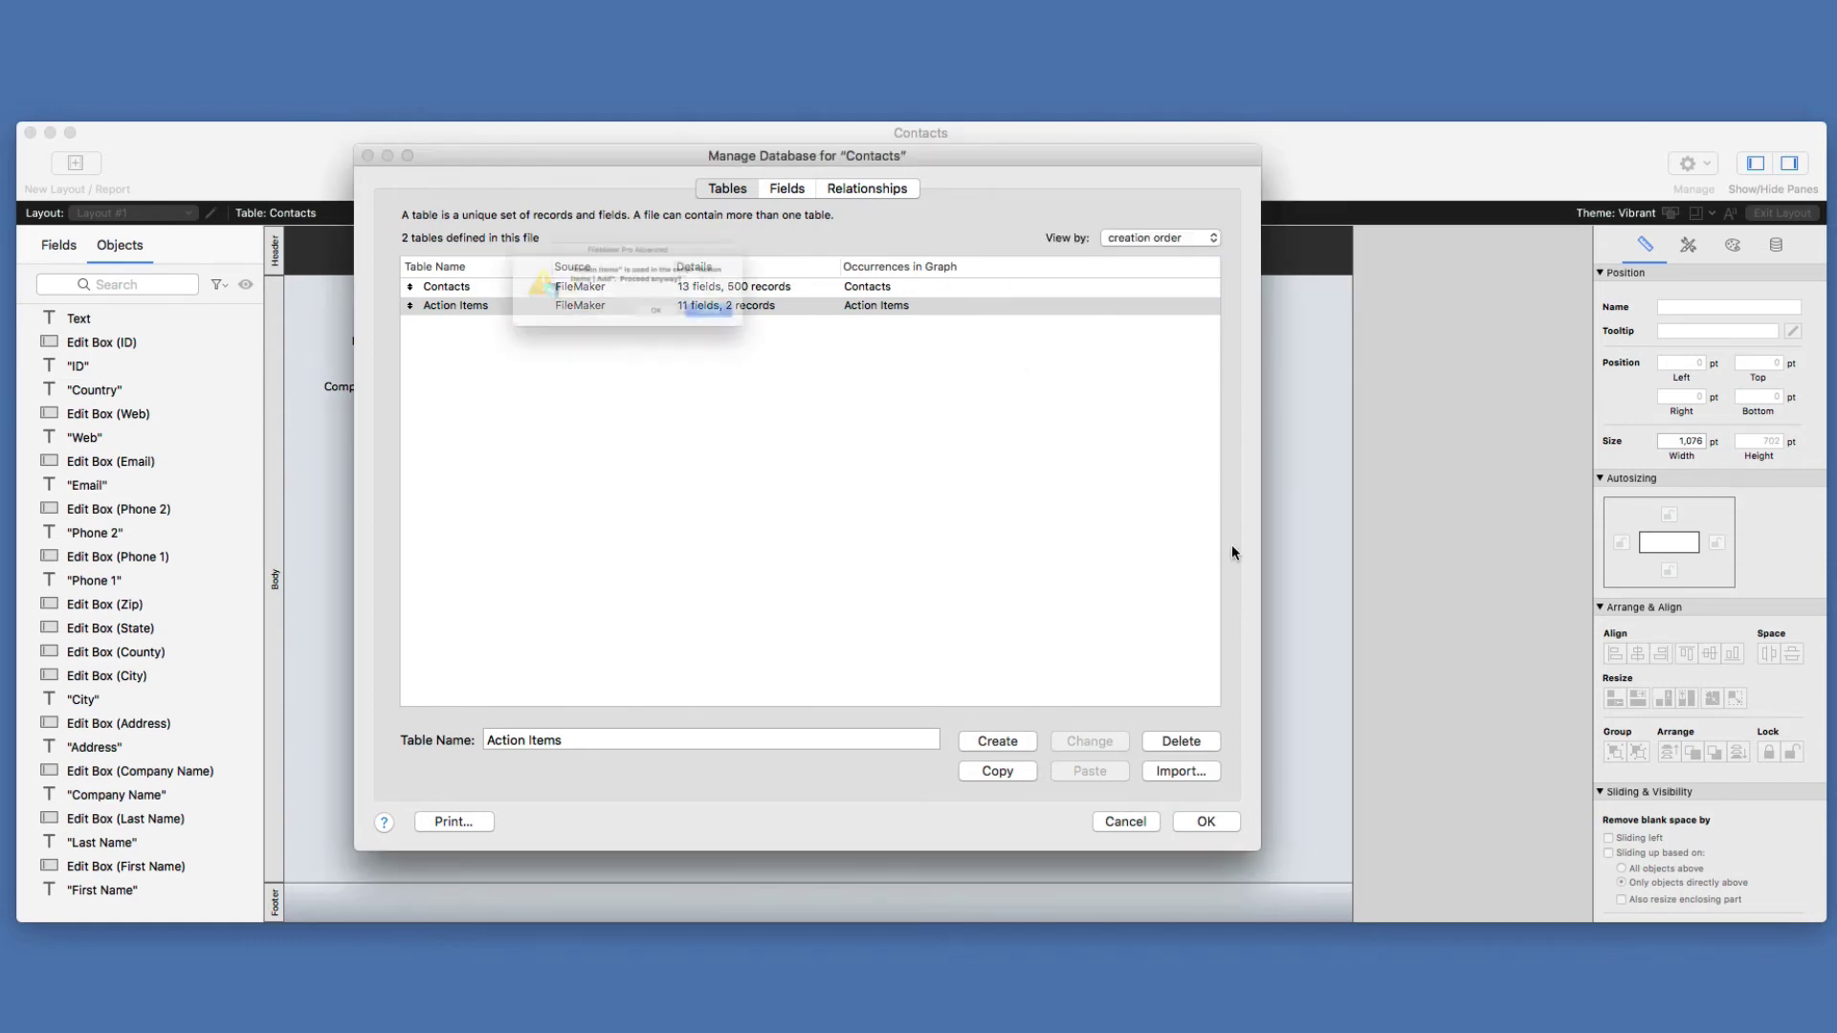
pyautogui.click(679, 331)
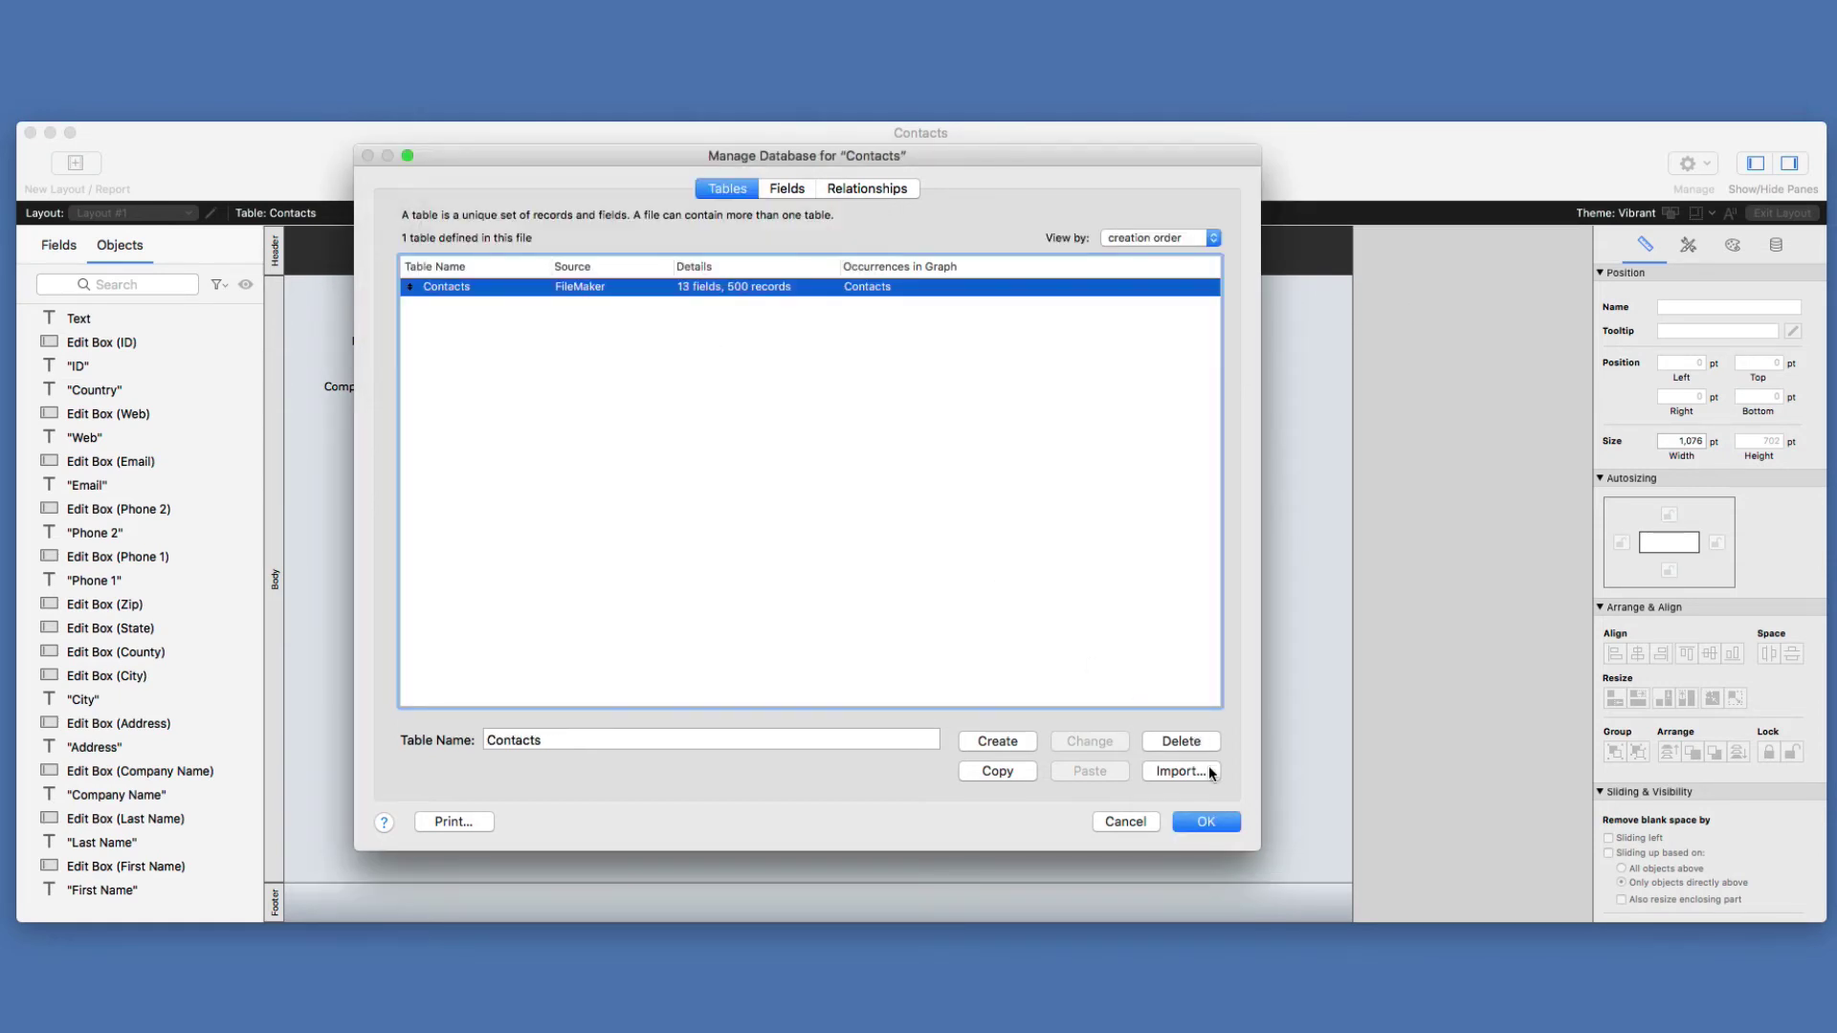
pyautogui.click(1208, 821)
# - Delete the Status and Owner value lists
pyautogui.press('shift+super+l')
pyautogui.click(823, 490)
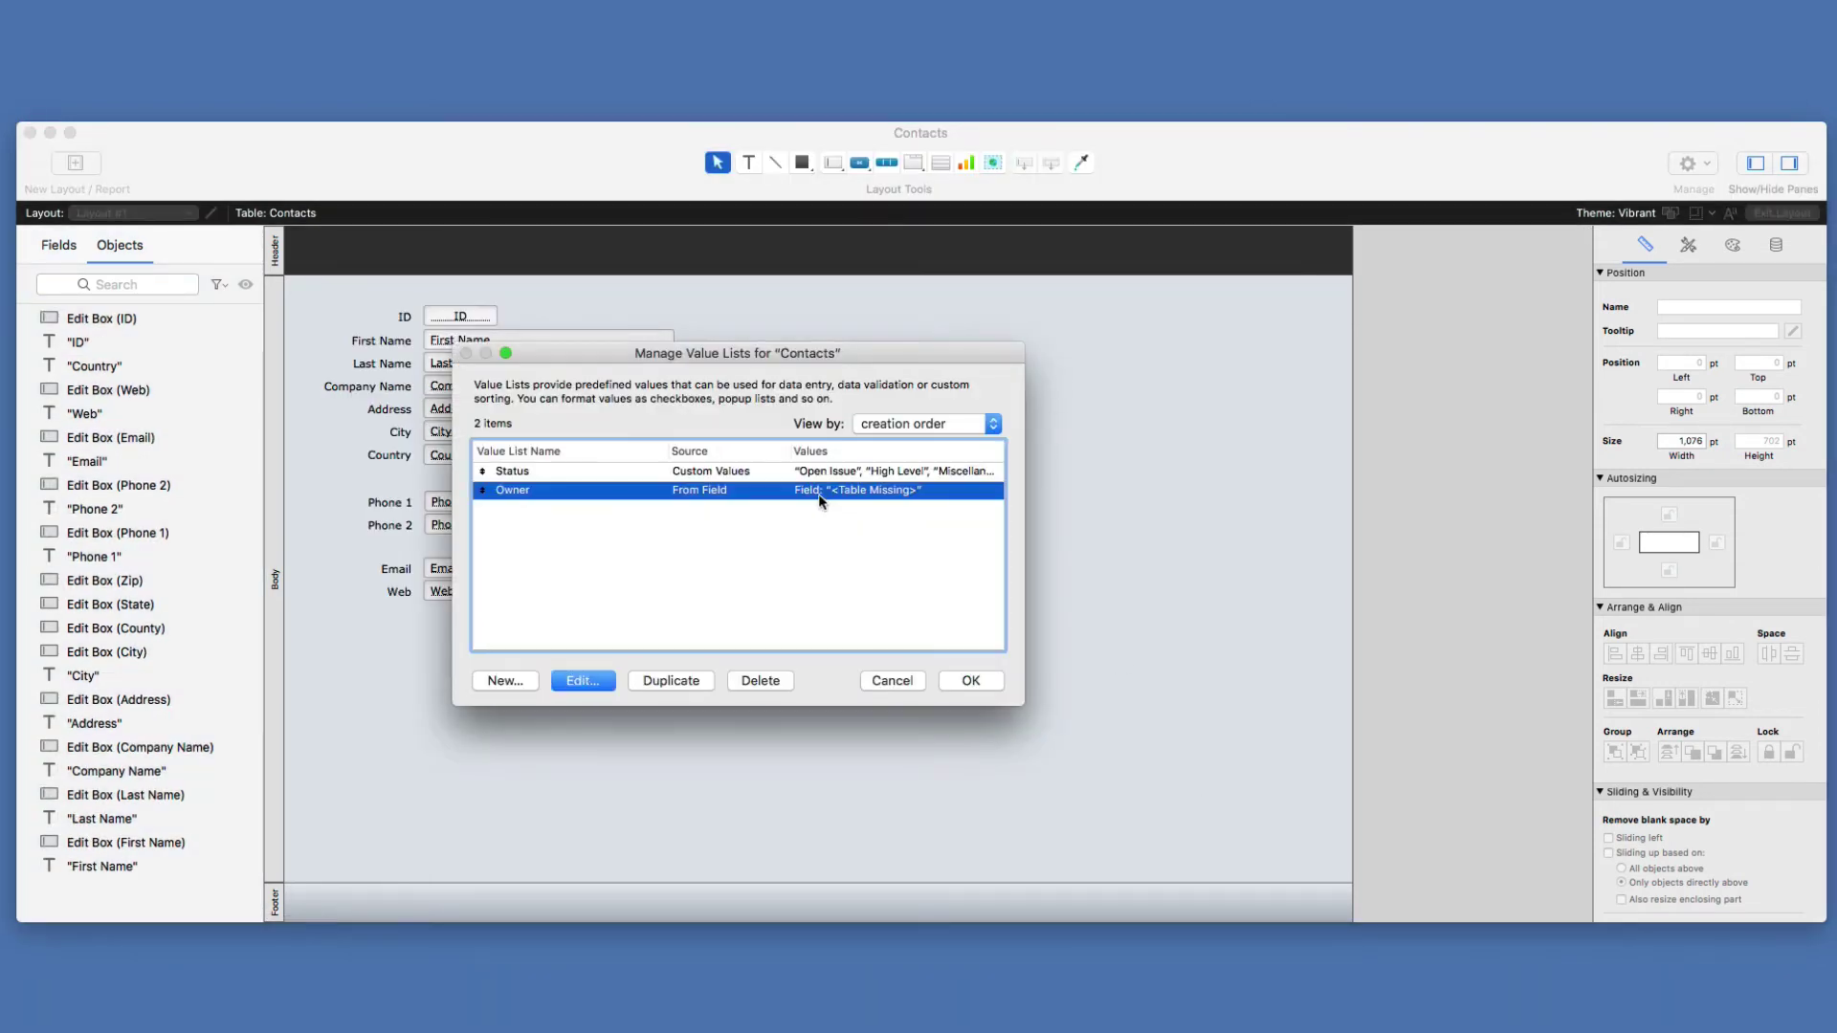
pyautogui.keyDown('shift'); pyautogui.click(817, 473); pyautogui.keyUp('shift')
pyautogui.press('Delete')
pyautogui.click(970, 680)
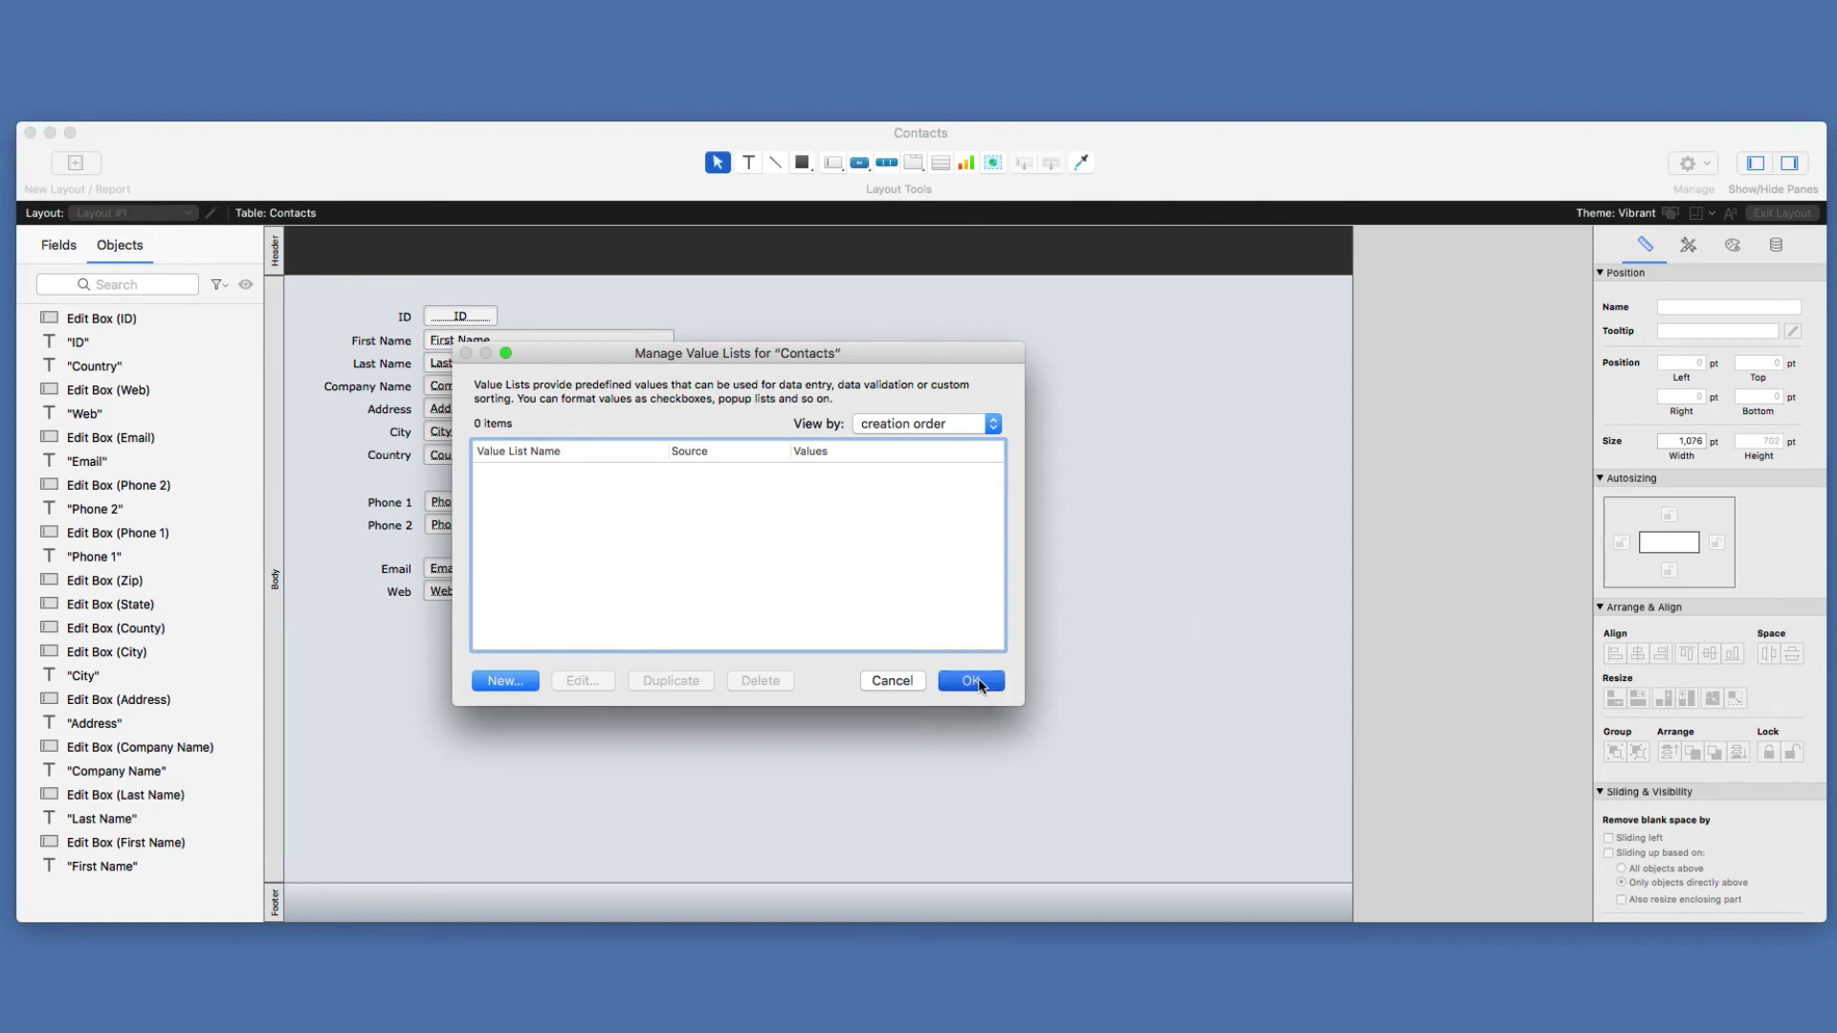
# - Delete the Action Items | Add script and the Action Items script folder
pyautogui.press('shift+super+s')
pyautogui.click(562, 306)
pyautogui.keyDown('shift'); pyautogui.click(558, 287); pyautogui.keyUp('shift')
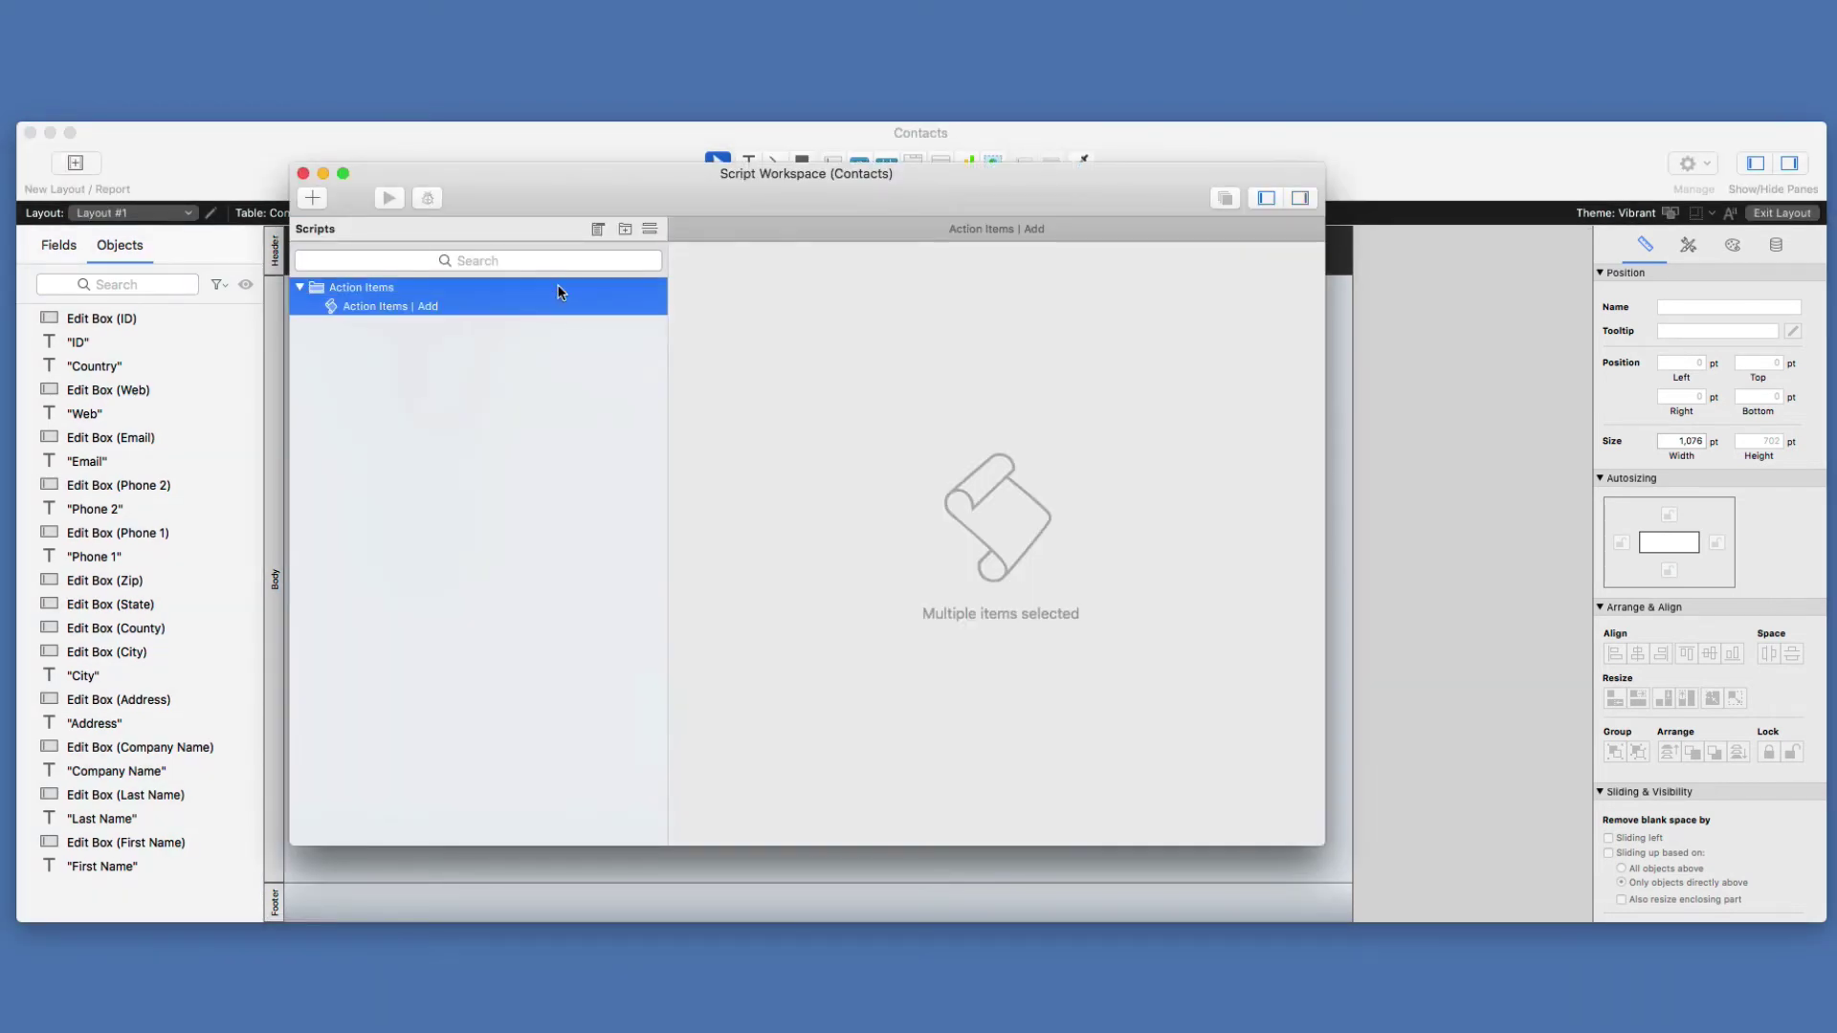
pyautogui.press('Delete')
pyautogui.click(1338, 285)
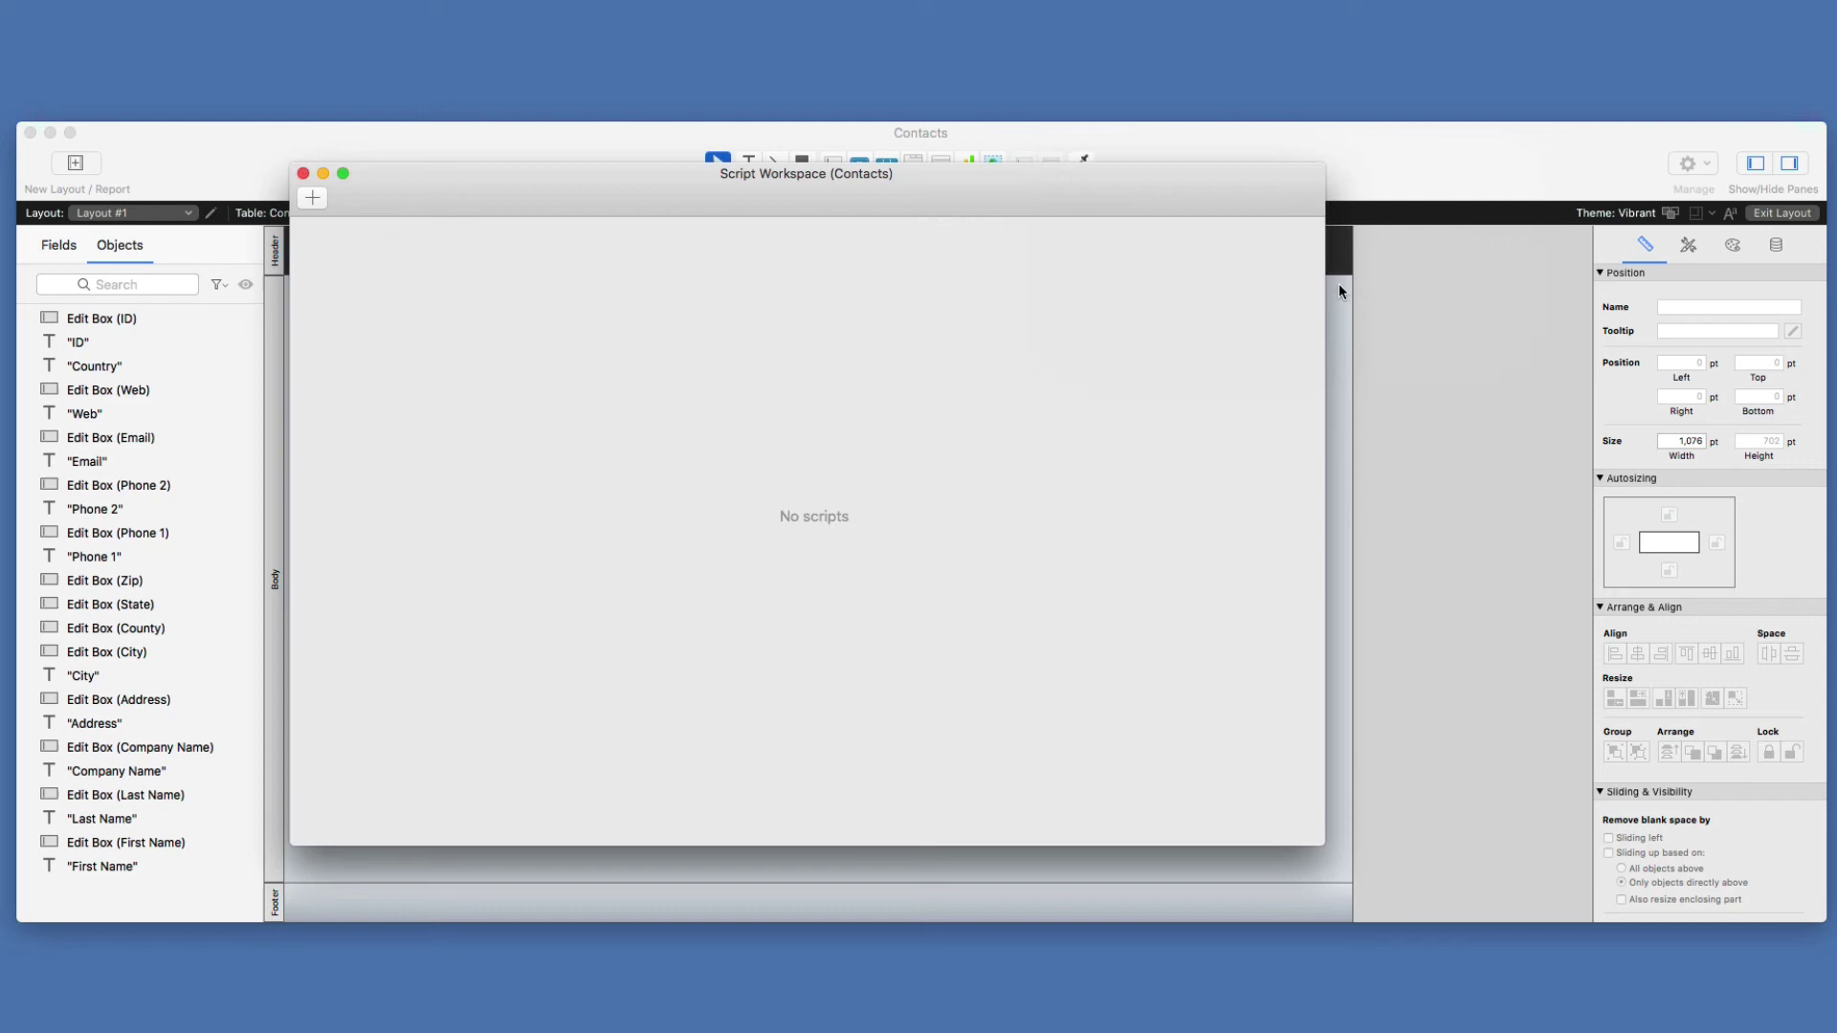
pyautogui.press('super+w')
# - Verify the table definitions, then delete the Action Items layout
pyautogui.press('shift+super+d')
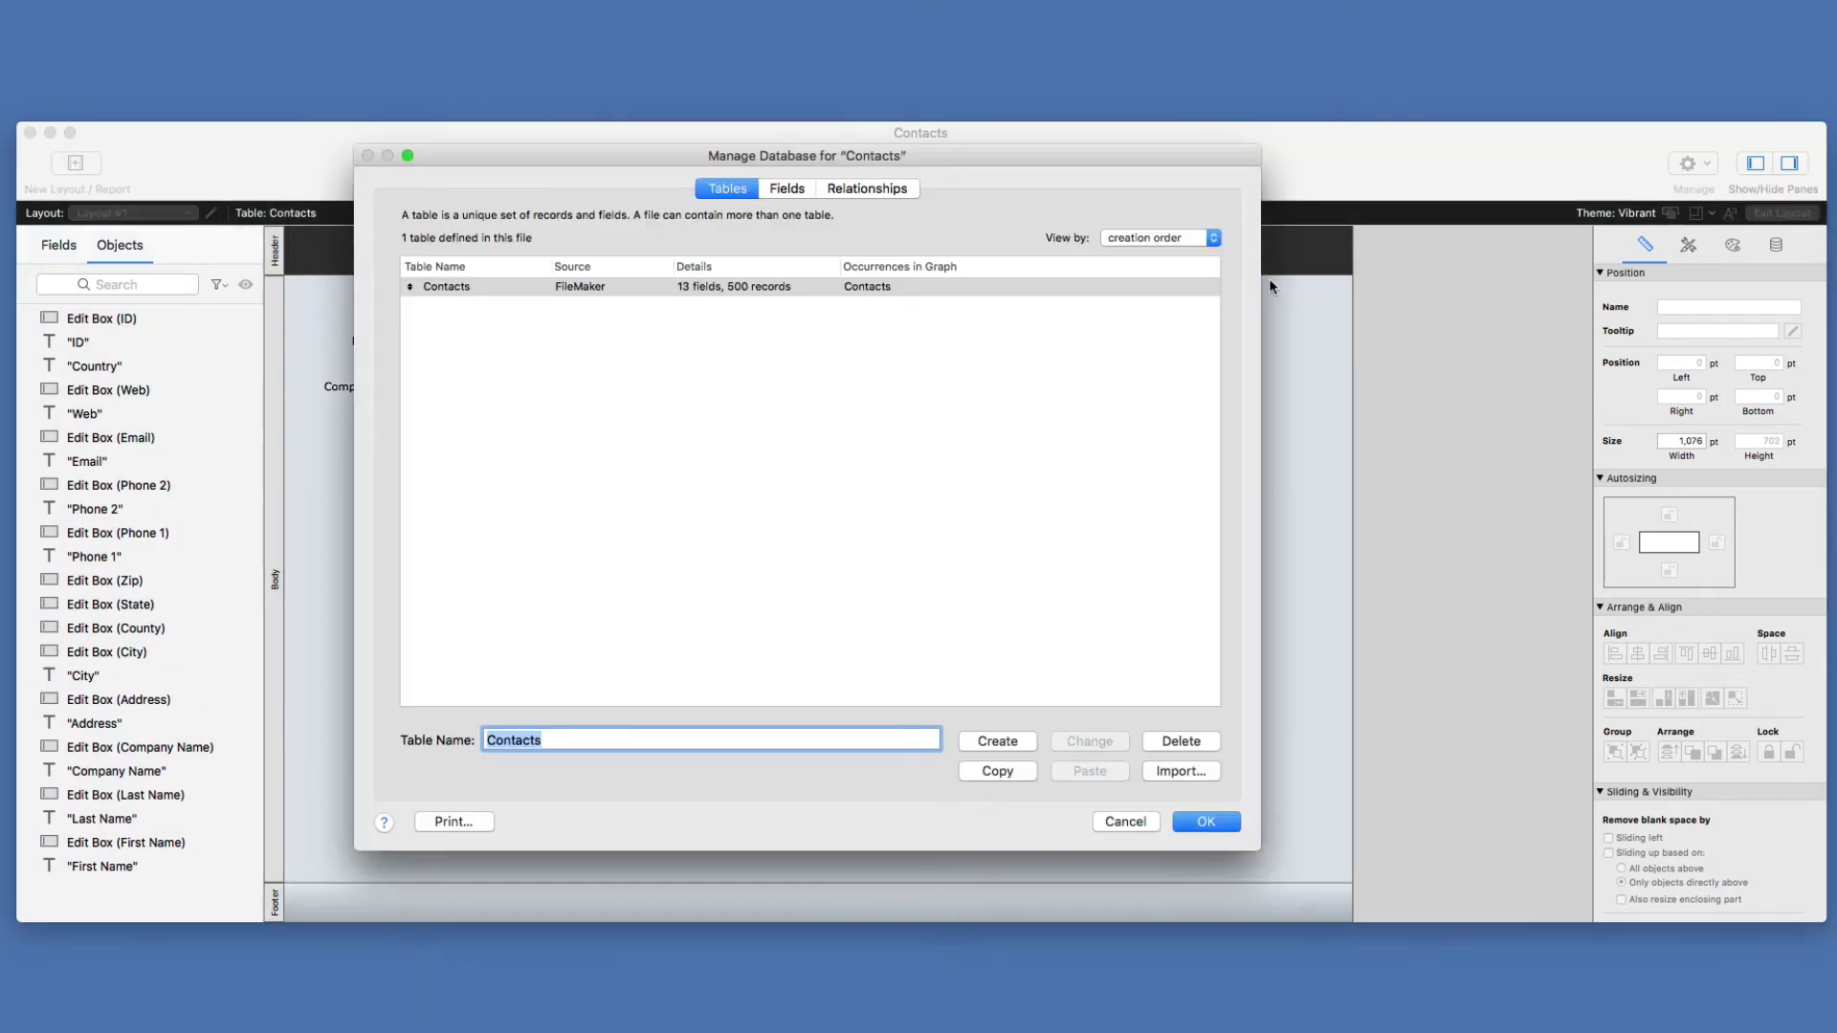
pyautogui.press('Escape')
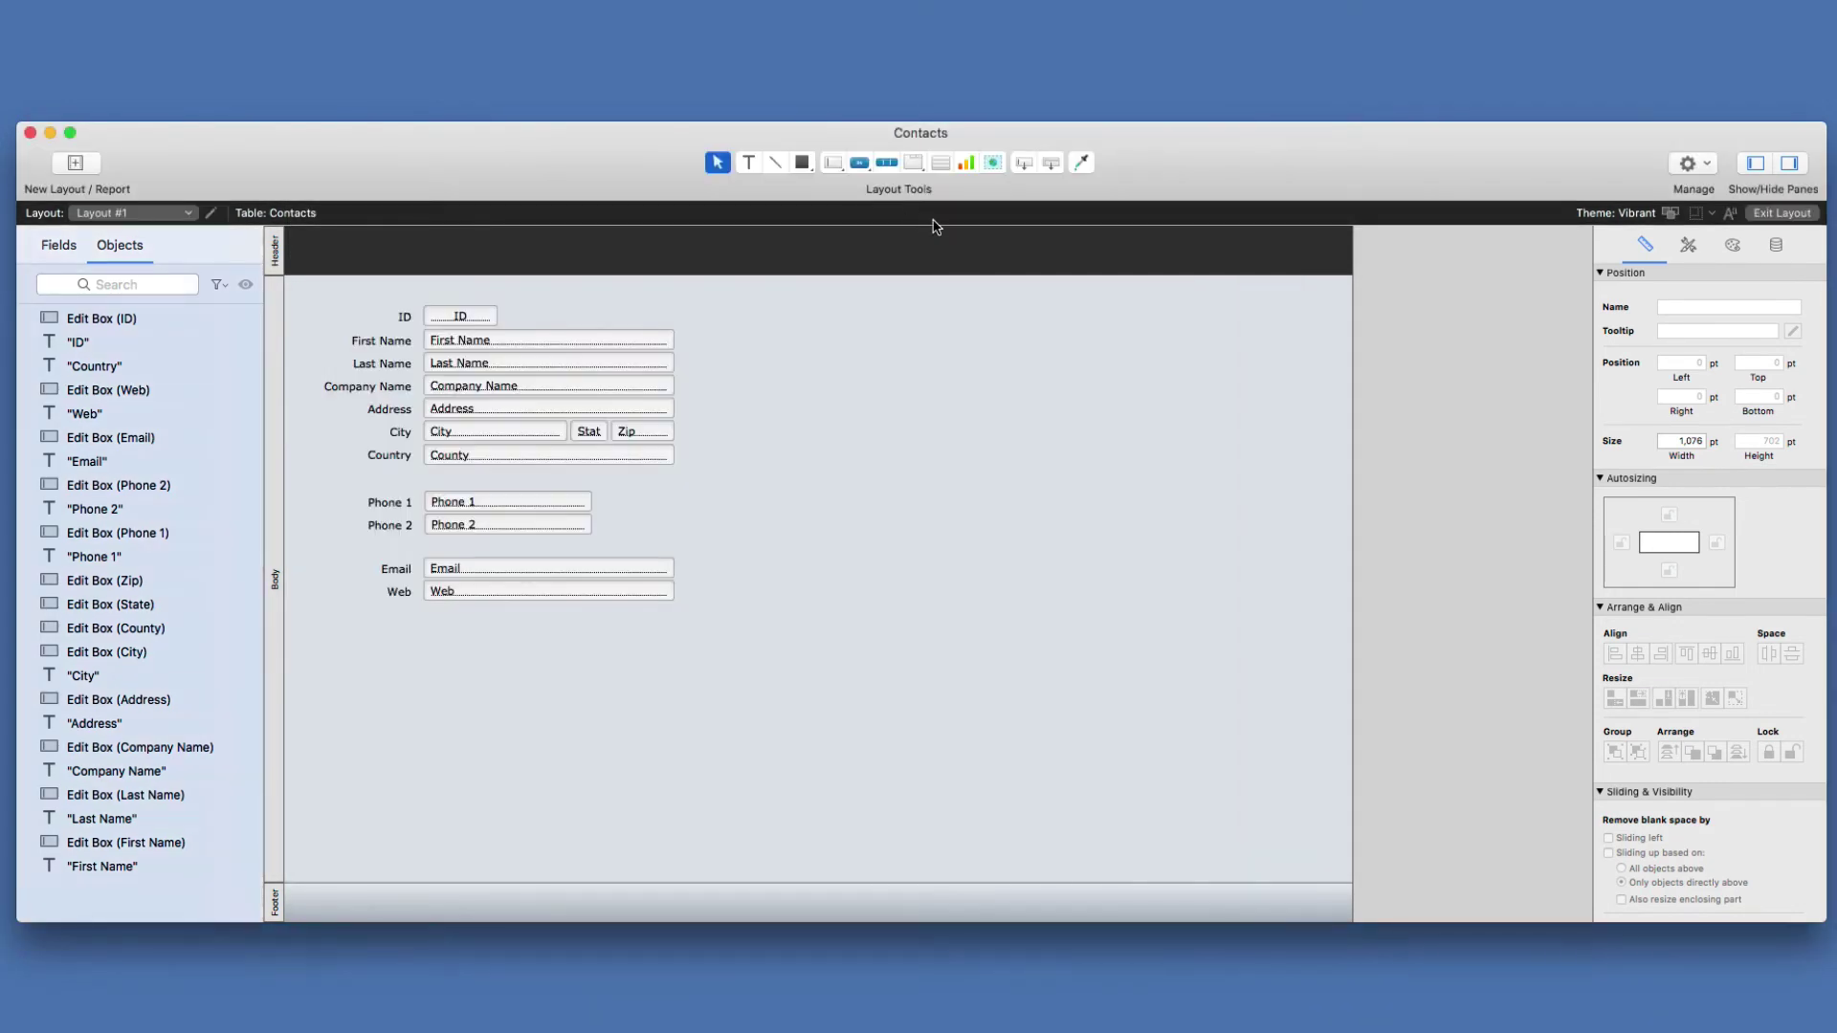
pyautogui.press('shift+super+l')
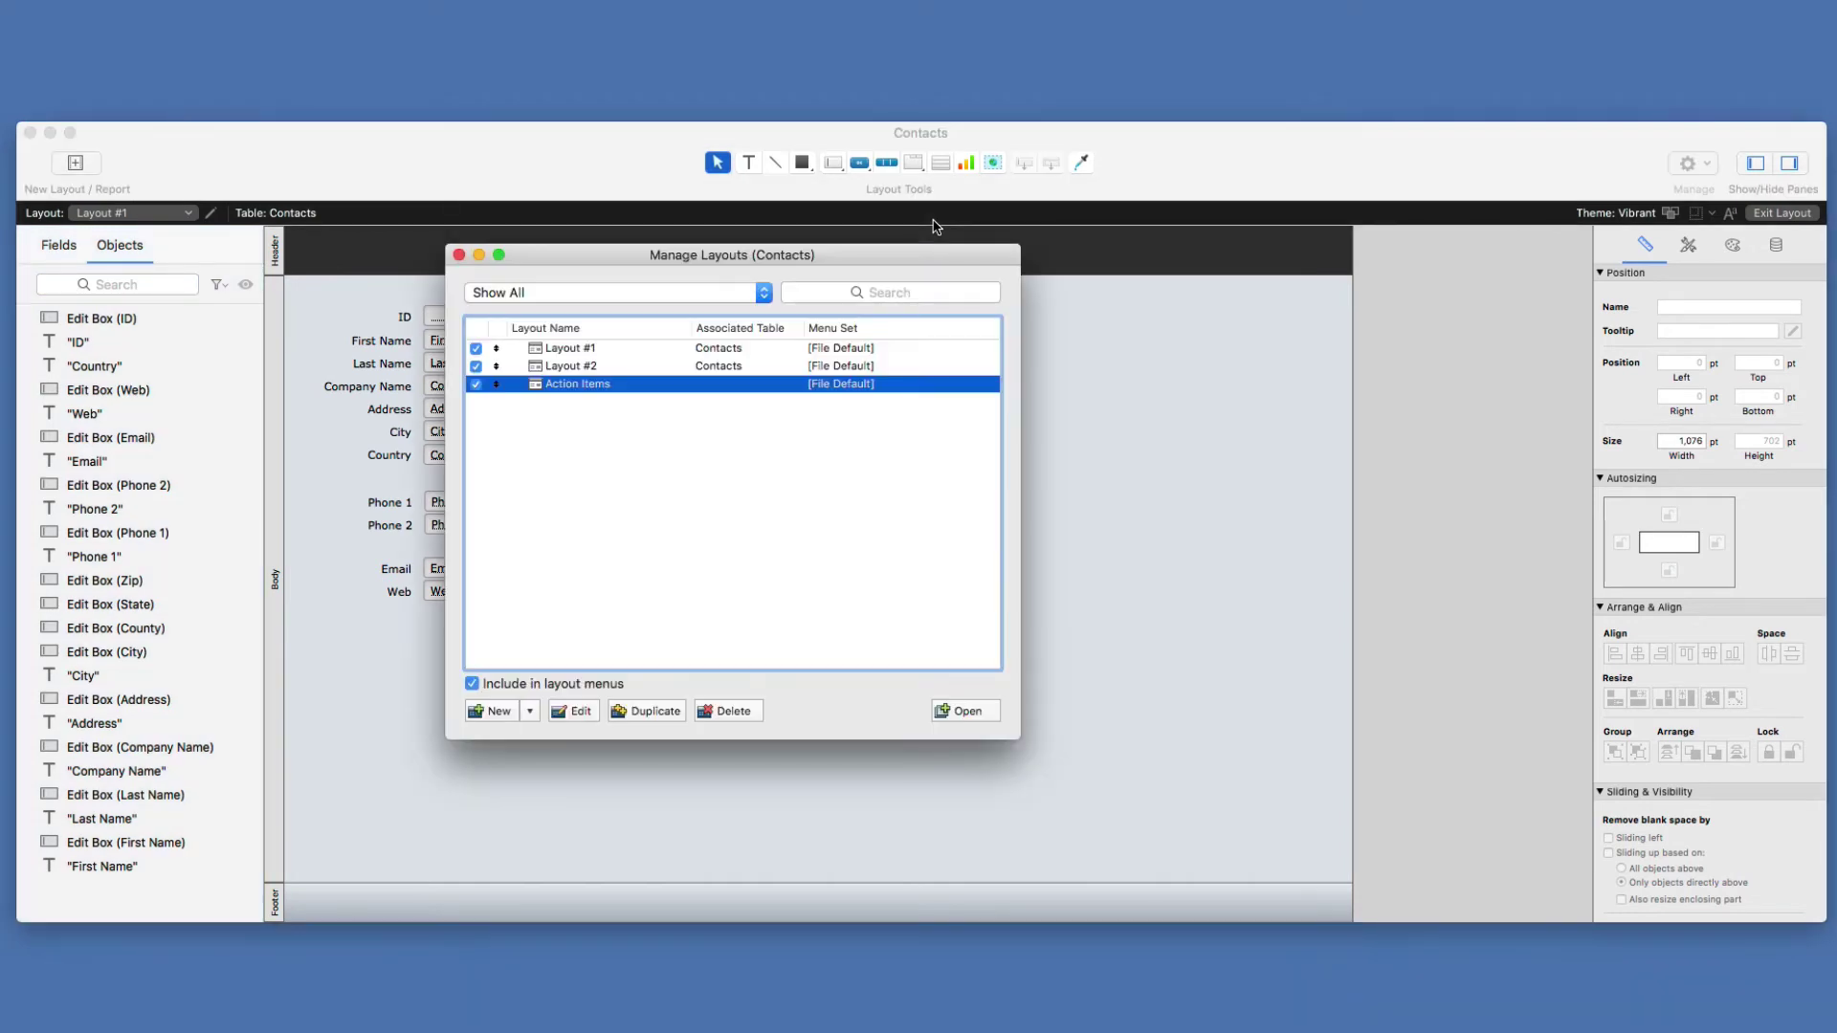
pyautogui.click(729, 711)
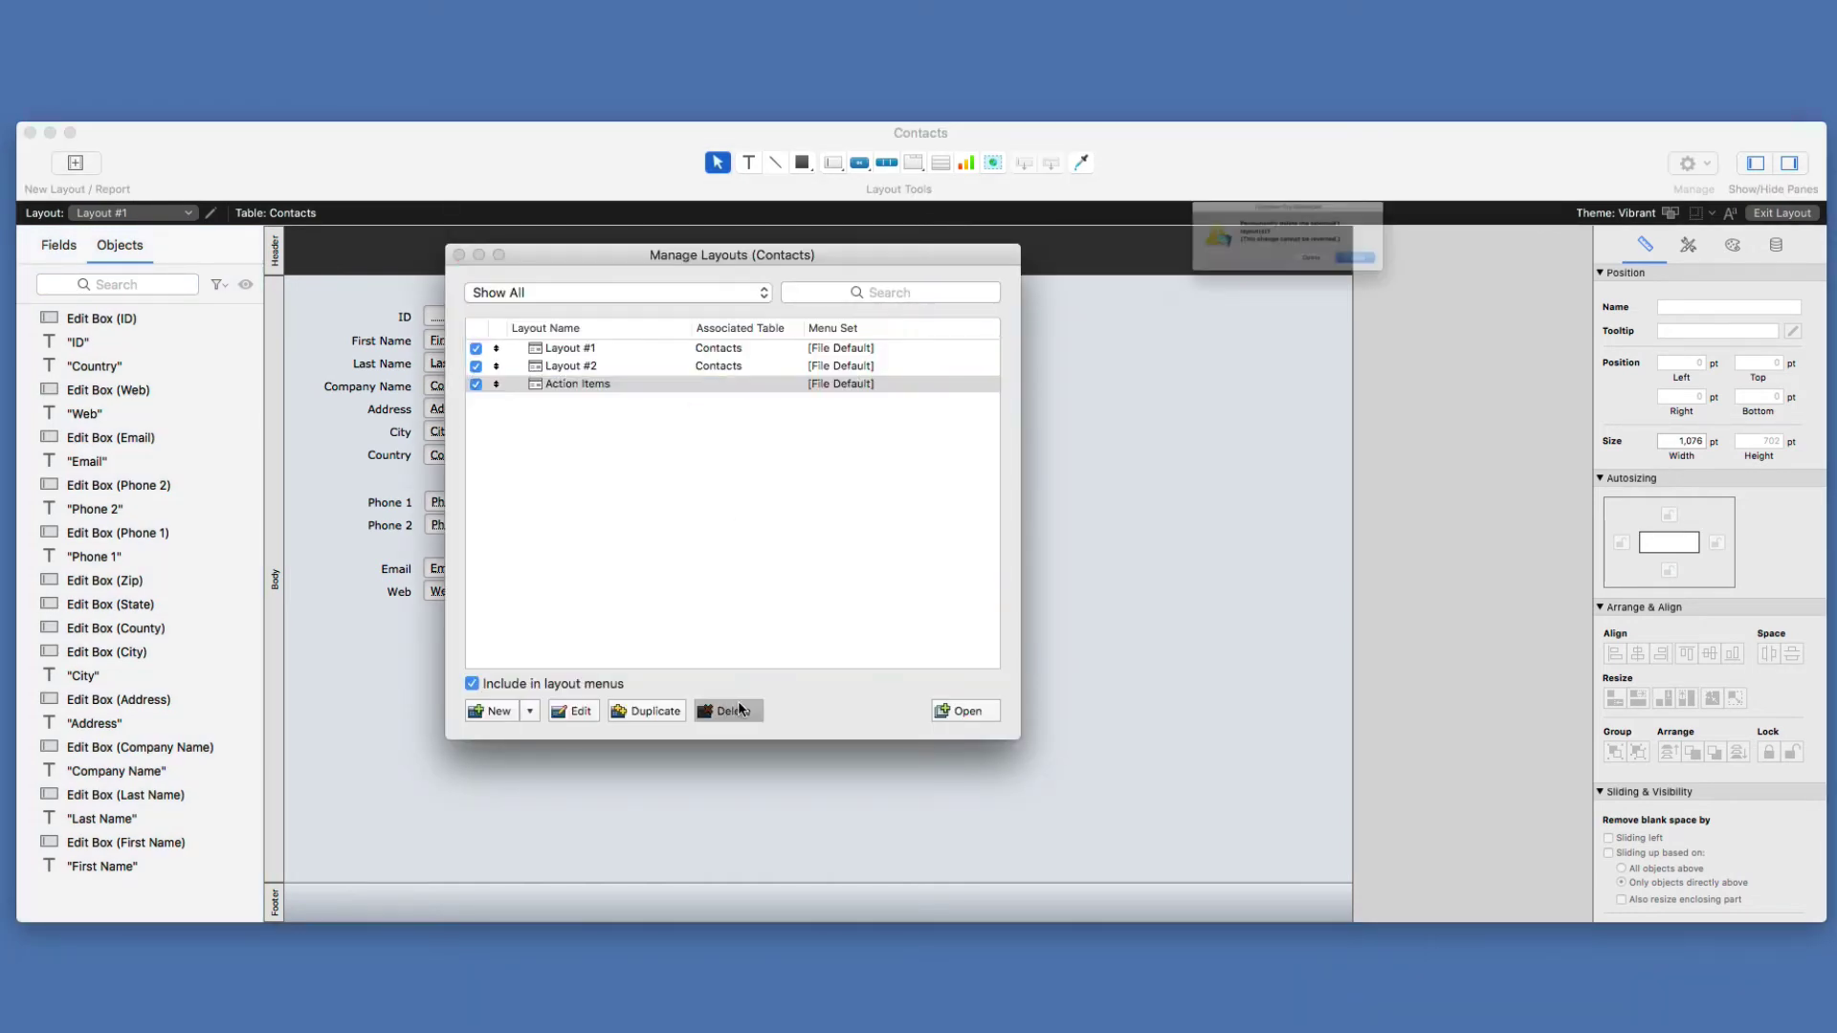
pyautogui.click(1335, 276)
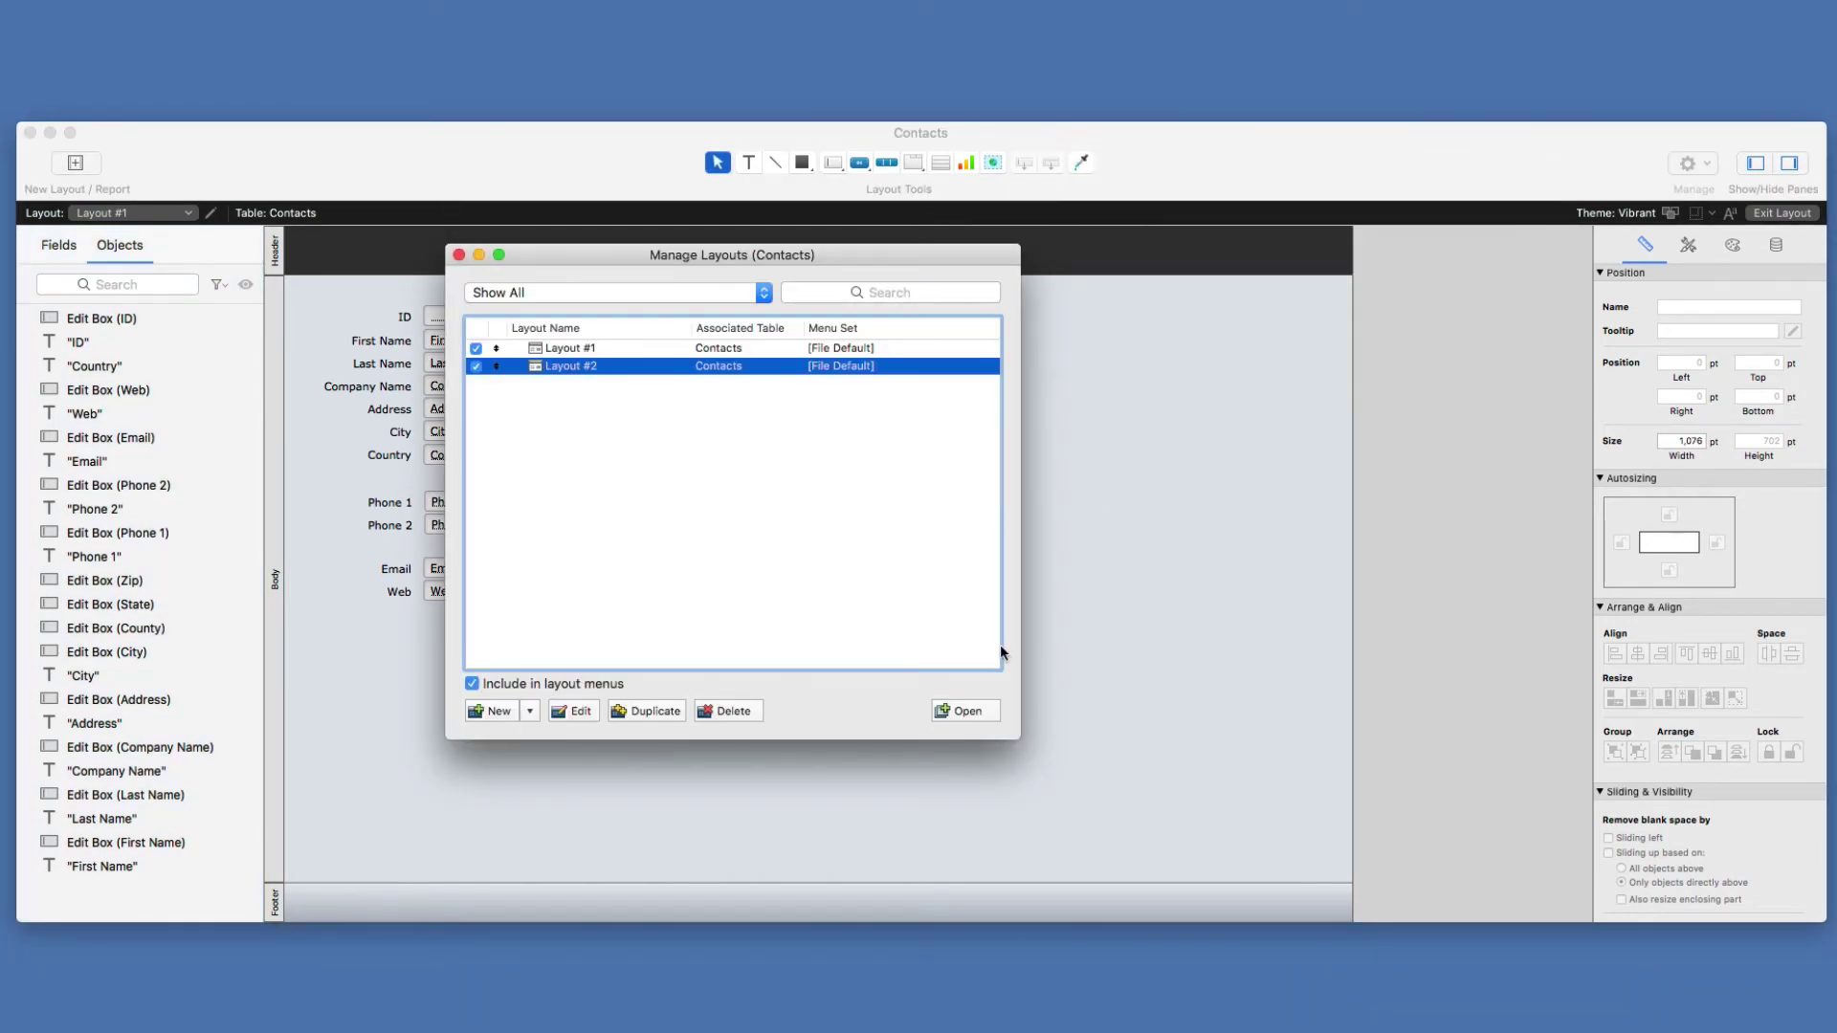
pyautogui.press('Escape')
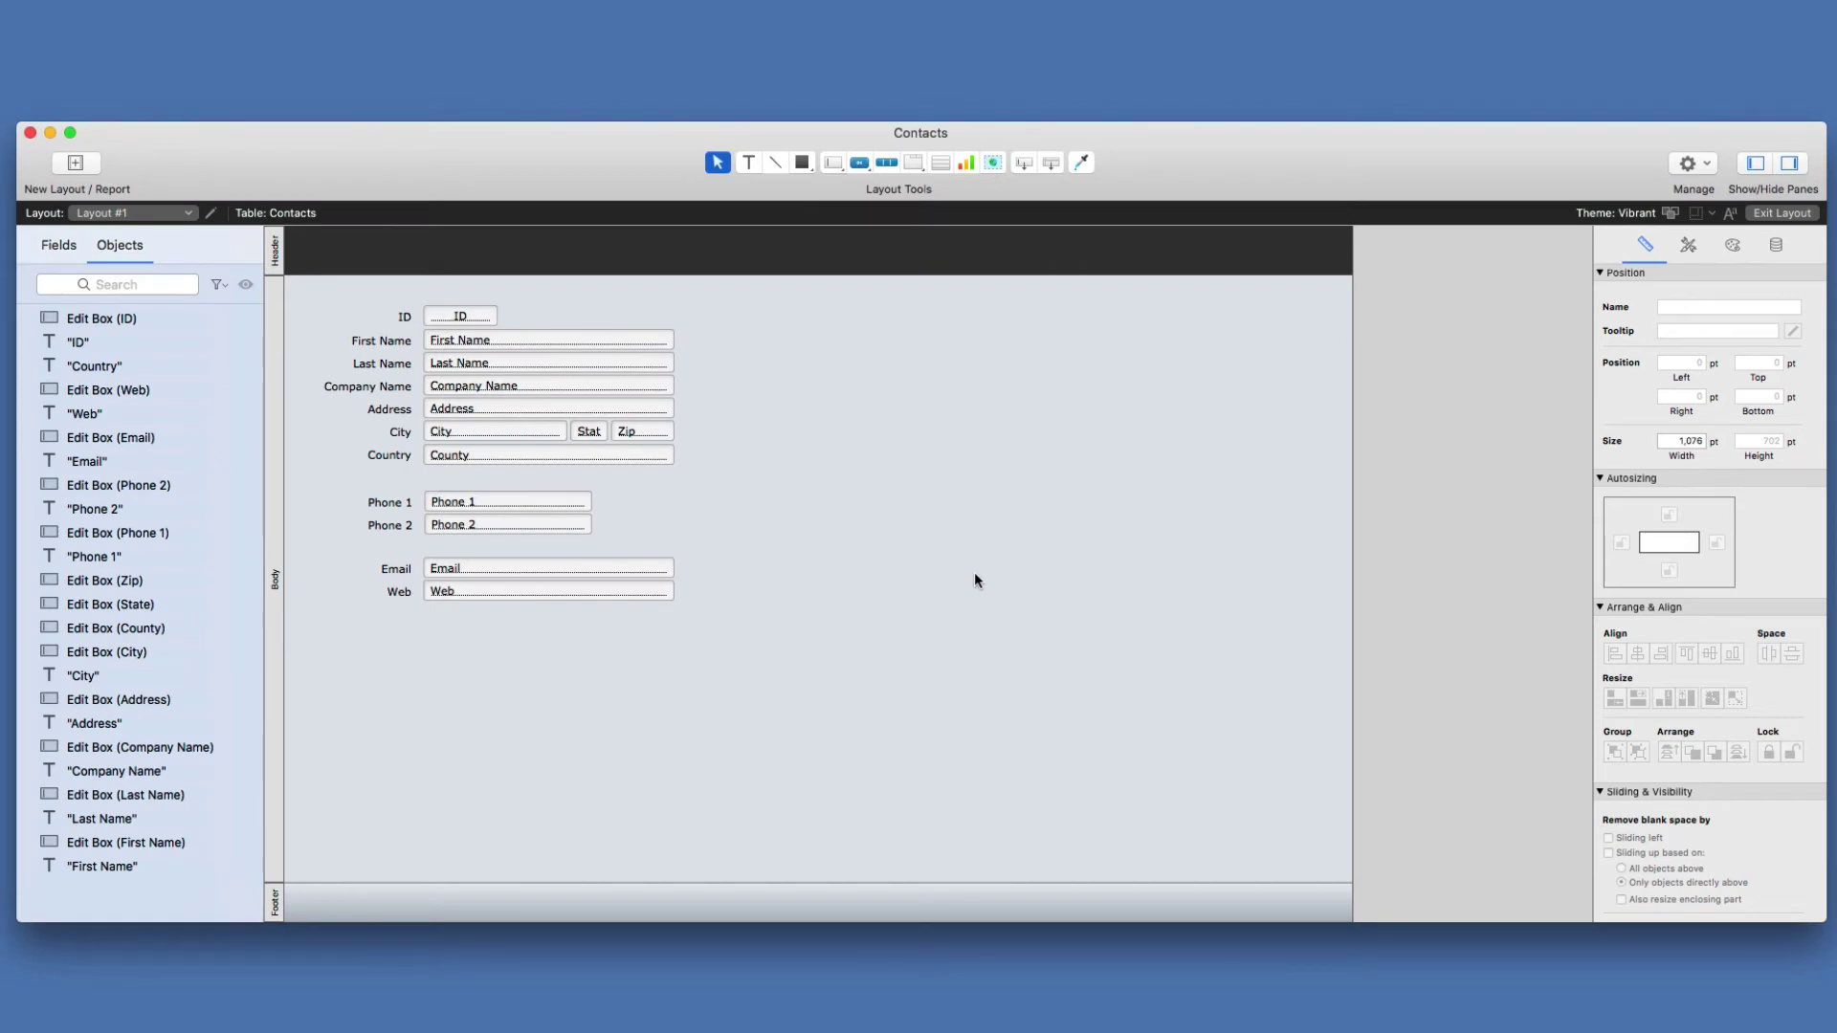
# - Draw a portal using a new Action Items add-on table named 'Action Items Marc', and nudge it toward the contact fields
pyautogui.click(940, 163)
pyautogui.moveTo(755, 327); pyautogui.dragTo(1232, 649)
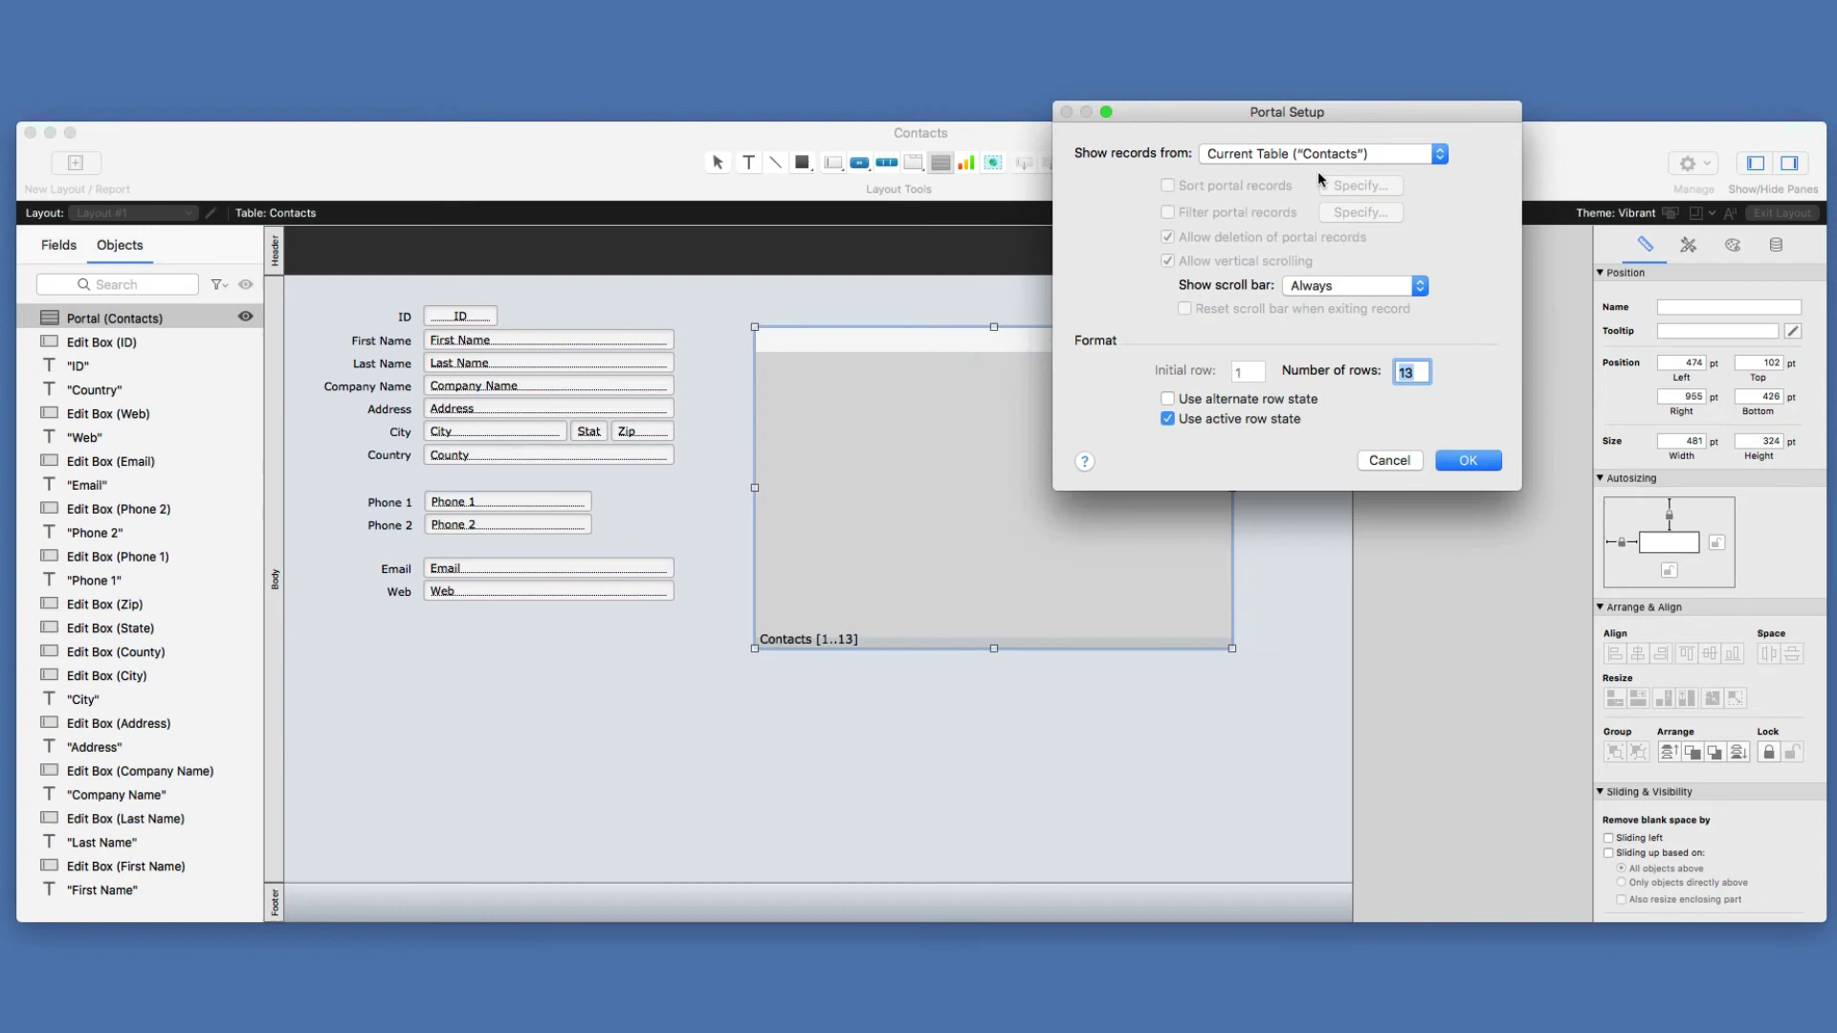
pyautogui.click(1313, 154)
pyautogui.click(1277, 267)
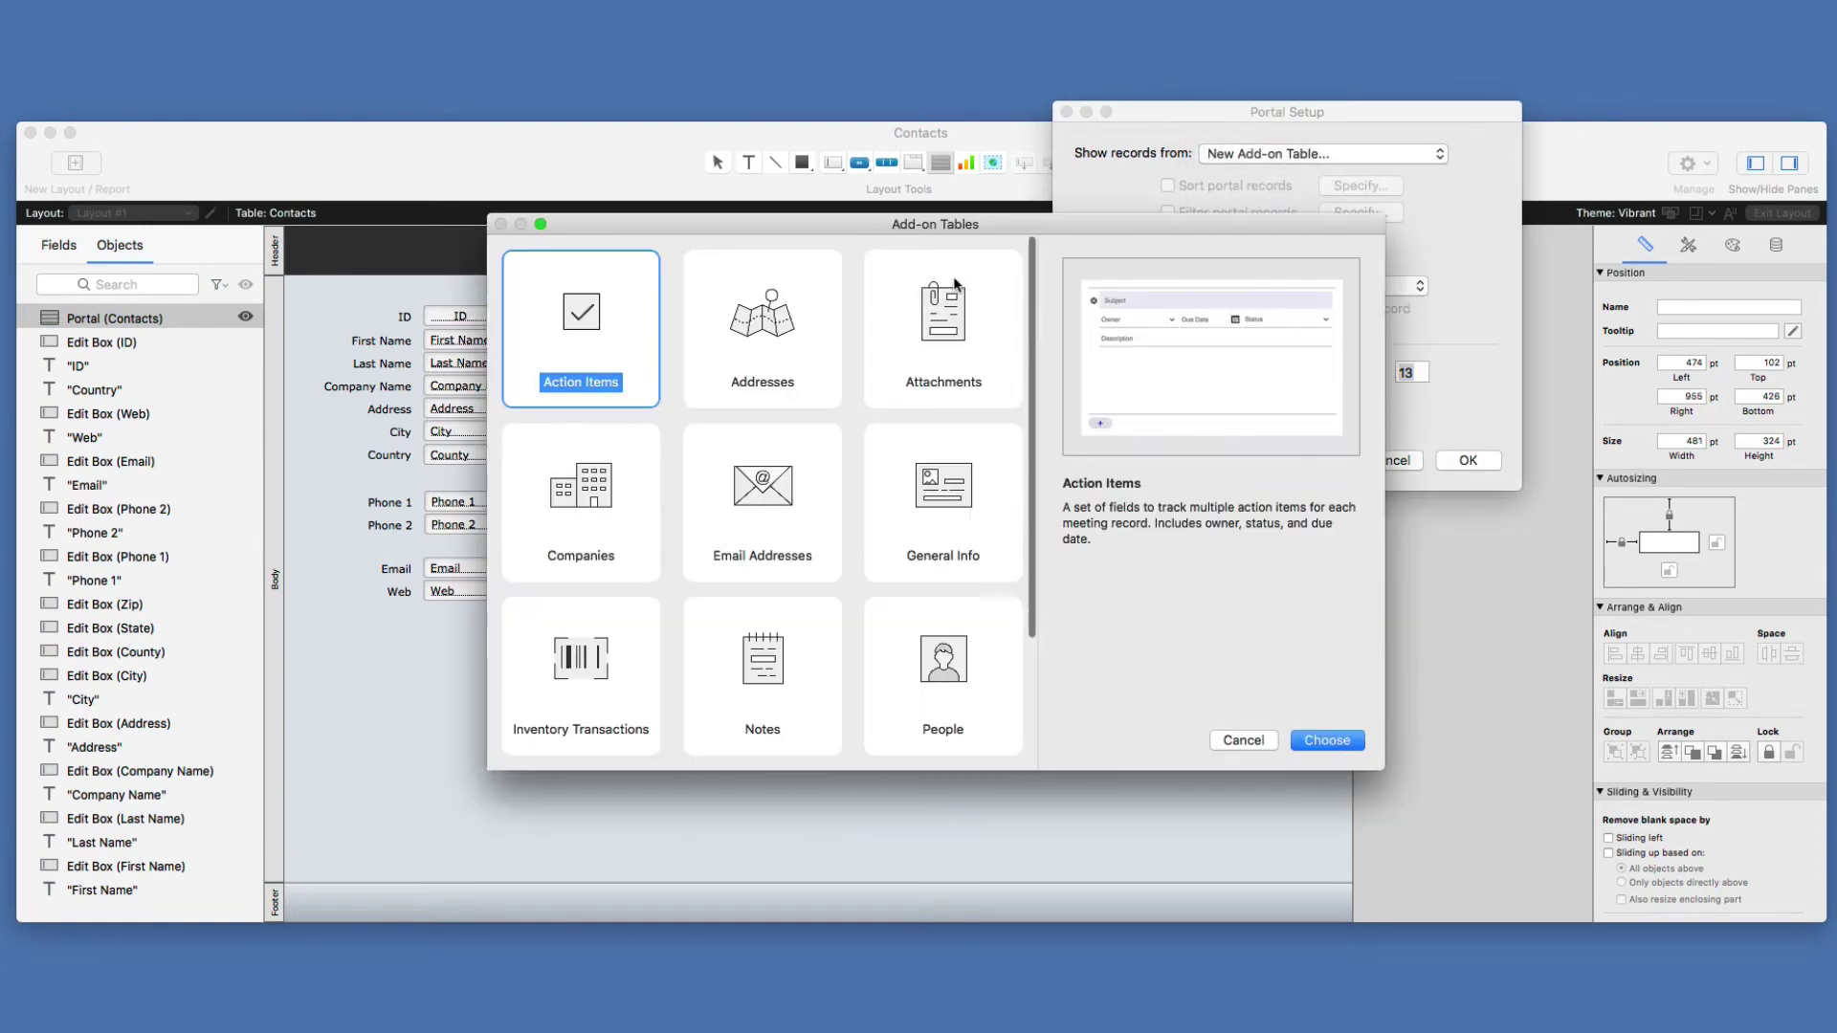
pyautogui.click(1327, 740)
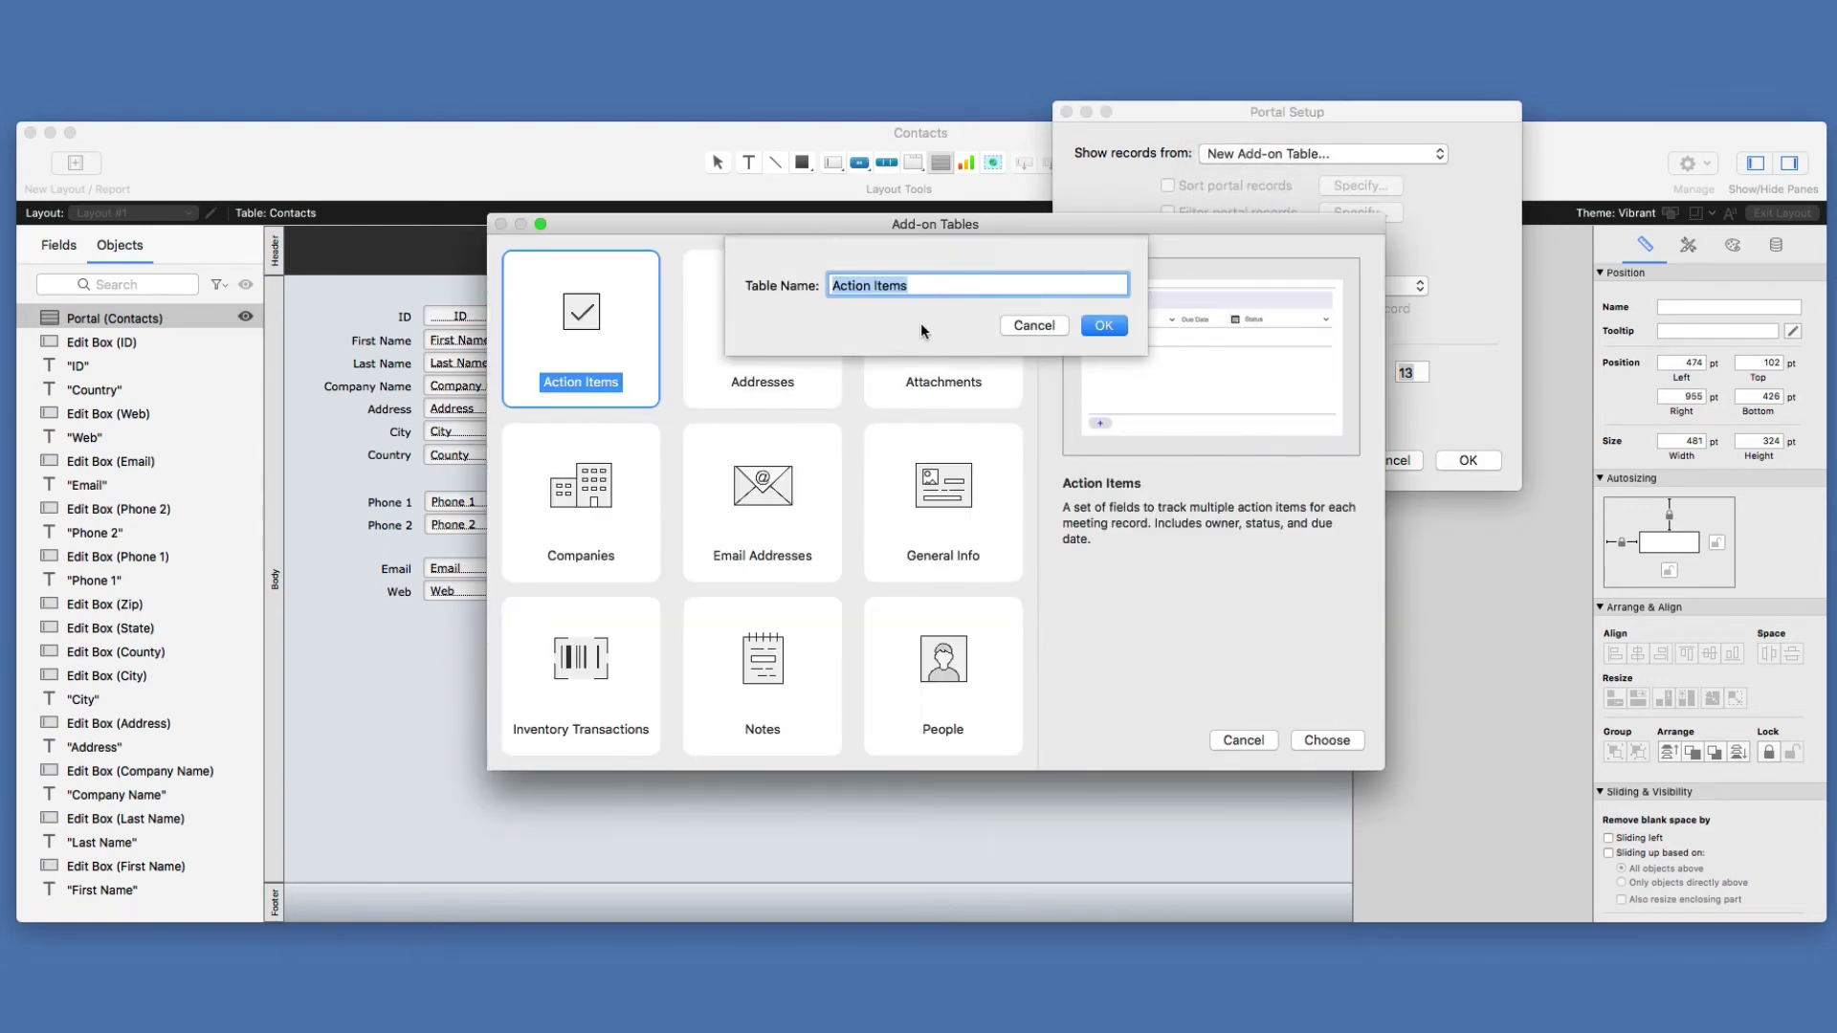
pyautogui.press('Right')
pyautogui.write('N')
pyautogui.press('BackSpace')
pyautogui.write('Marc')
pyautogui.click(1104, 325)
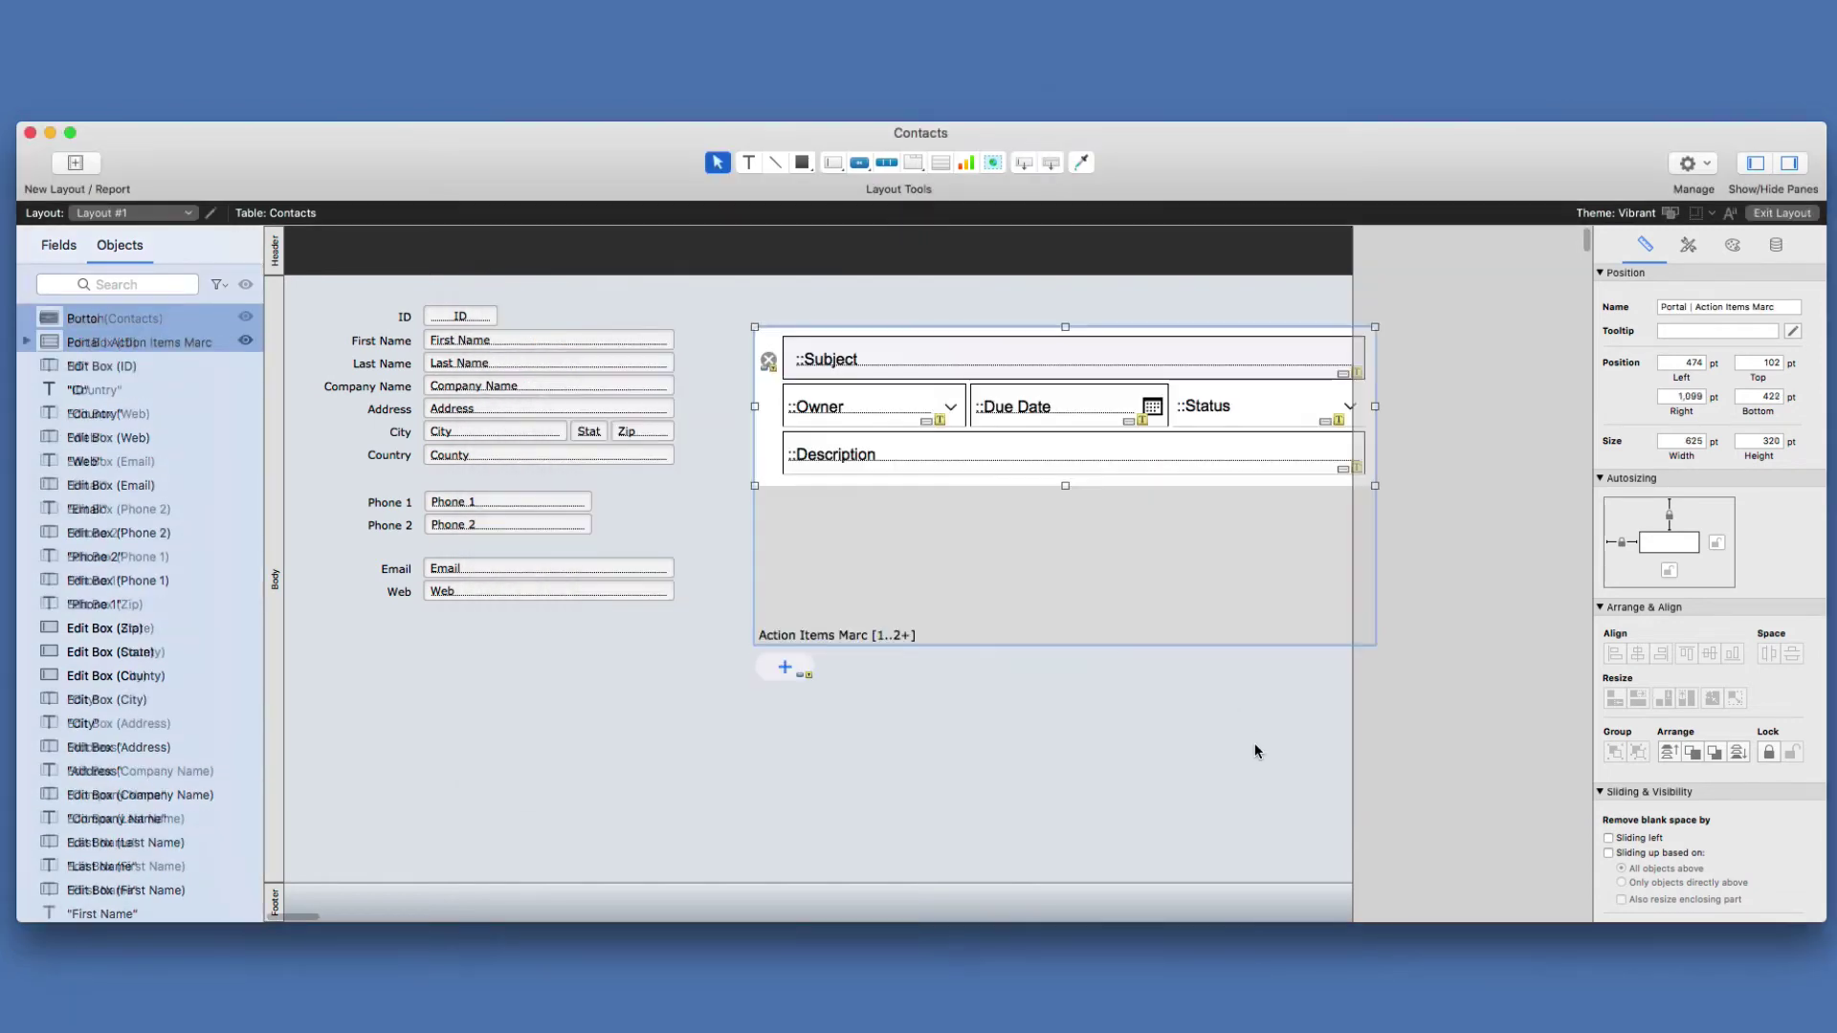
pyautogui.moveTo(1476, 707); pyautogui.dragTo(815, 331)
pyautogui.moveTo(898, 389); pyautogui.dragTo(861, 389)
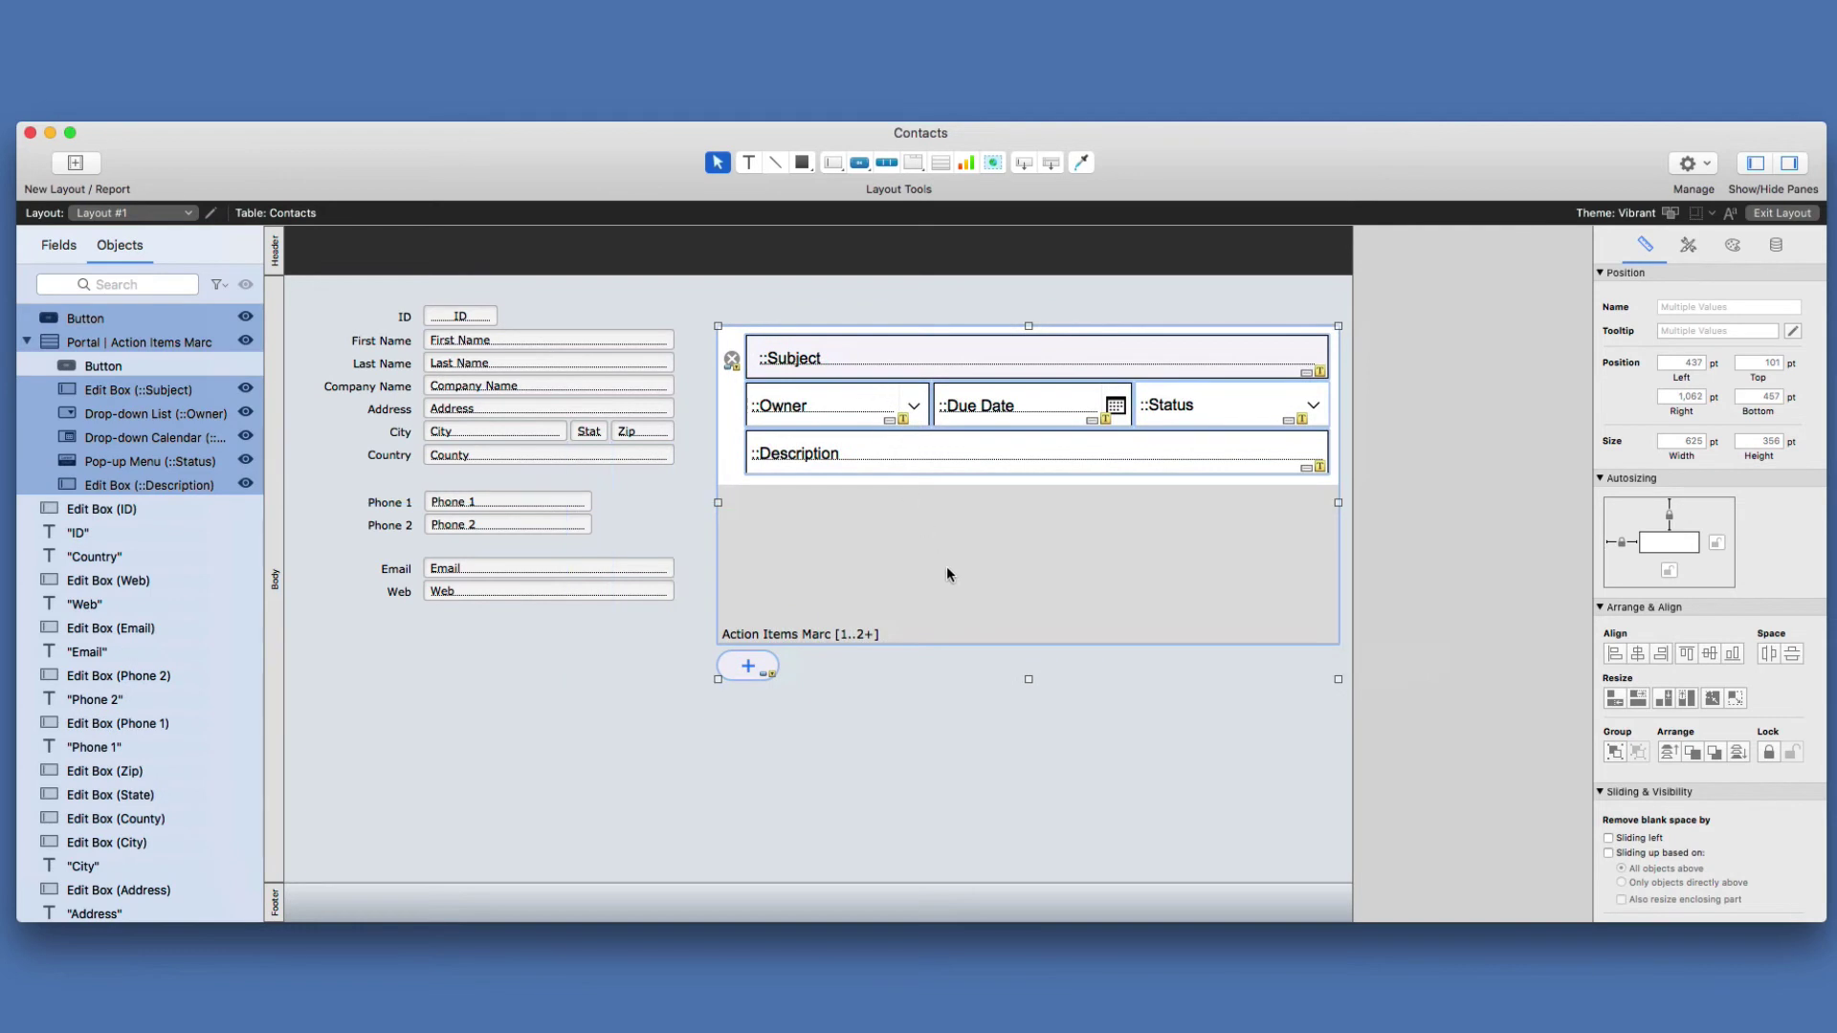
# - Switch to Browse mode to see contact record 57 with its empty Action Items portal
pyautogui.press('super+b')
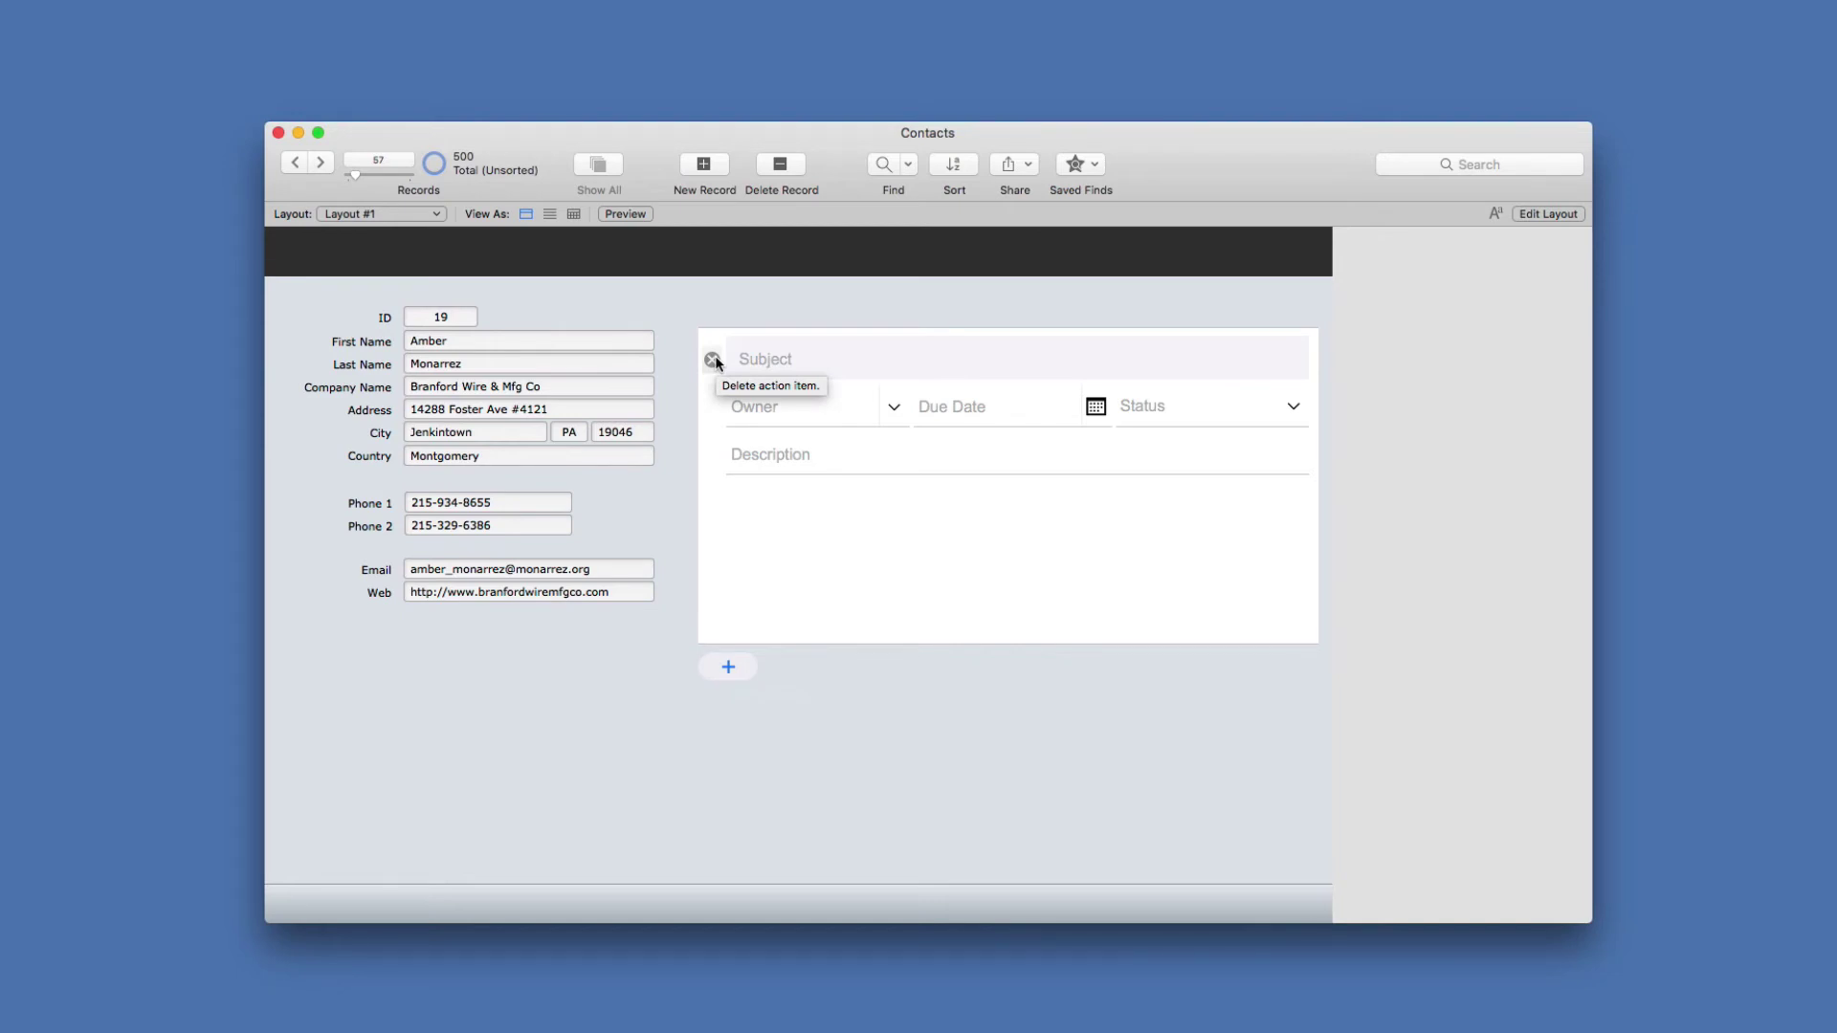
pyautogui.press('super+shift+d')
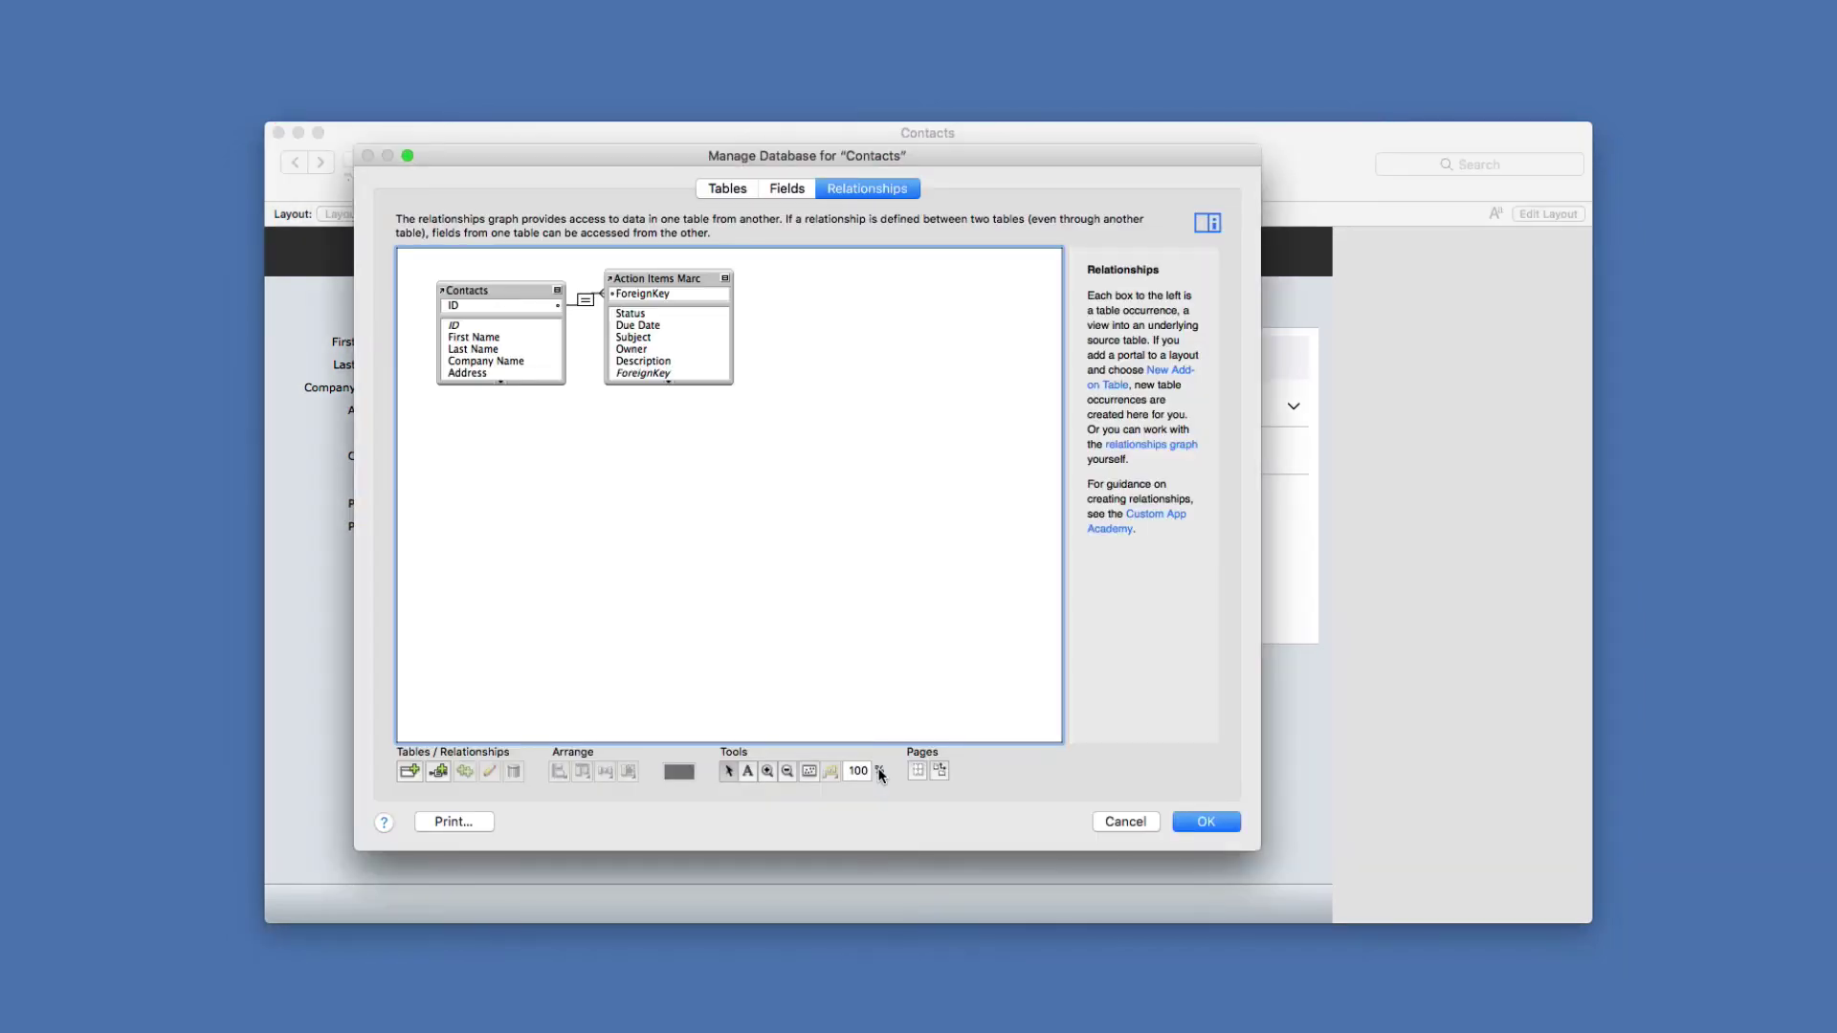
pyautogui.click(748, 189)
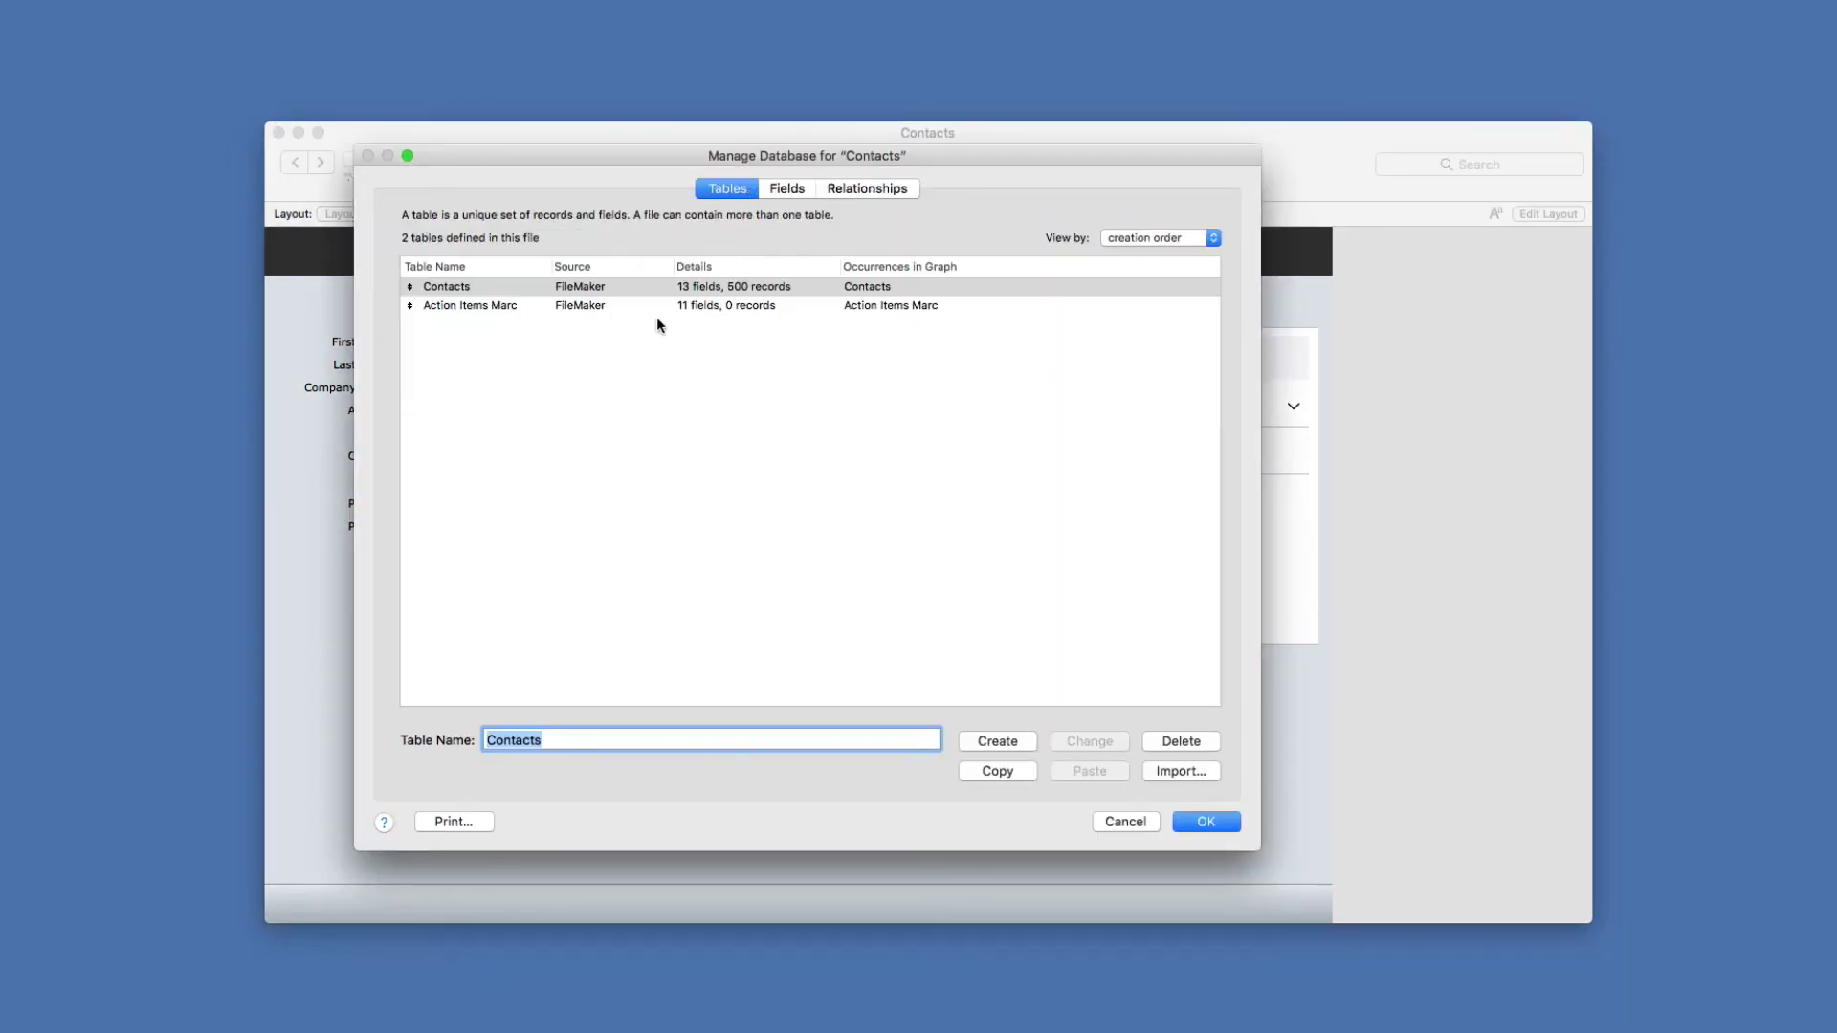
pyautogui.click(505, 305)
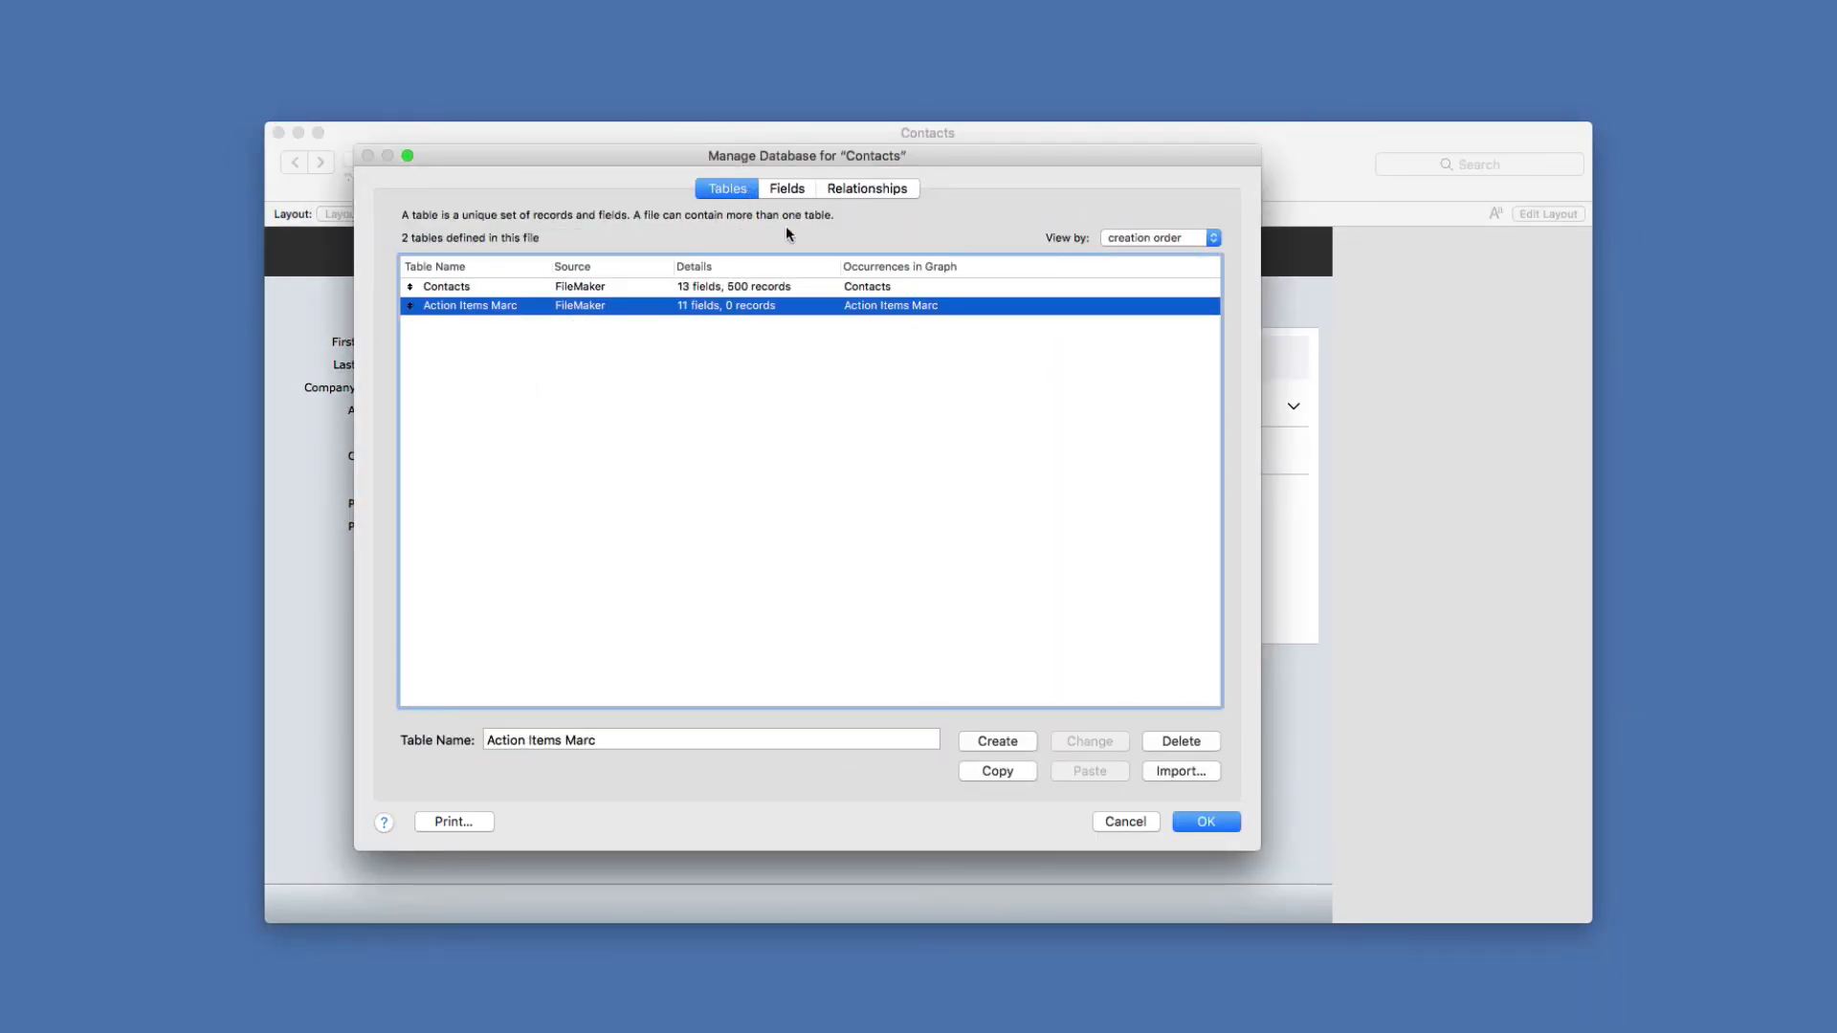
pyautogui.click(873, 189)
pyautogui.moveTo(676, 288); pyautogui.dragTo(699, 290)
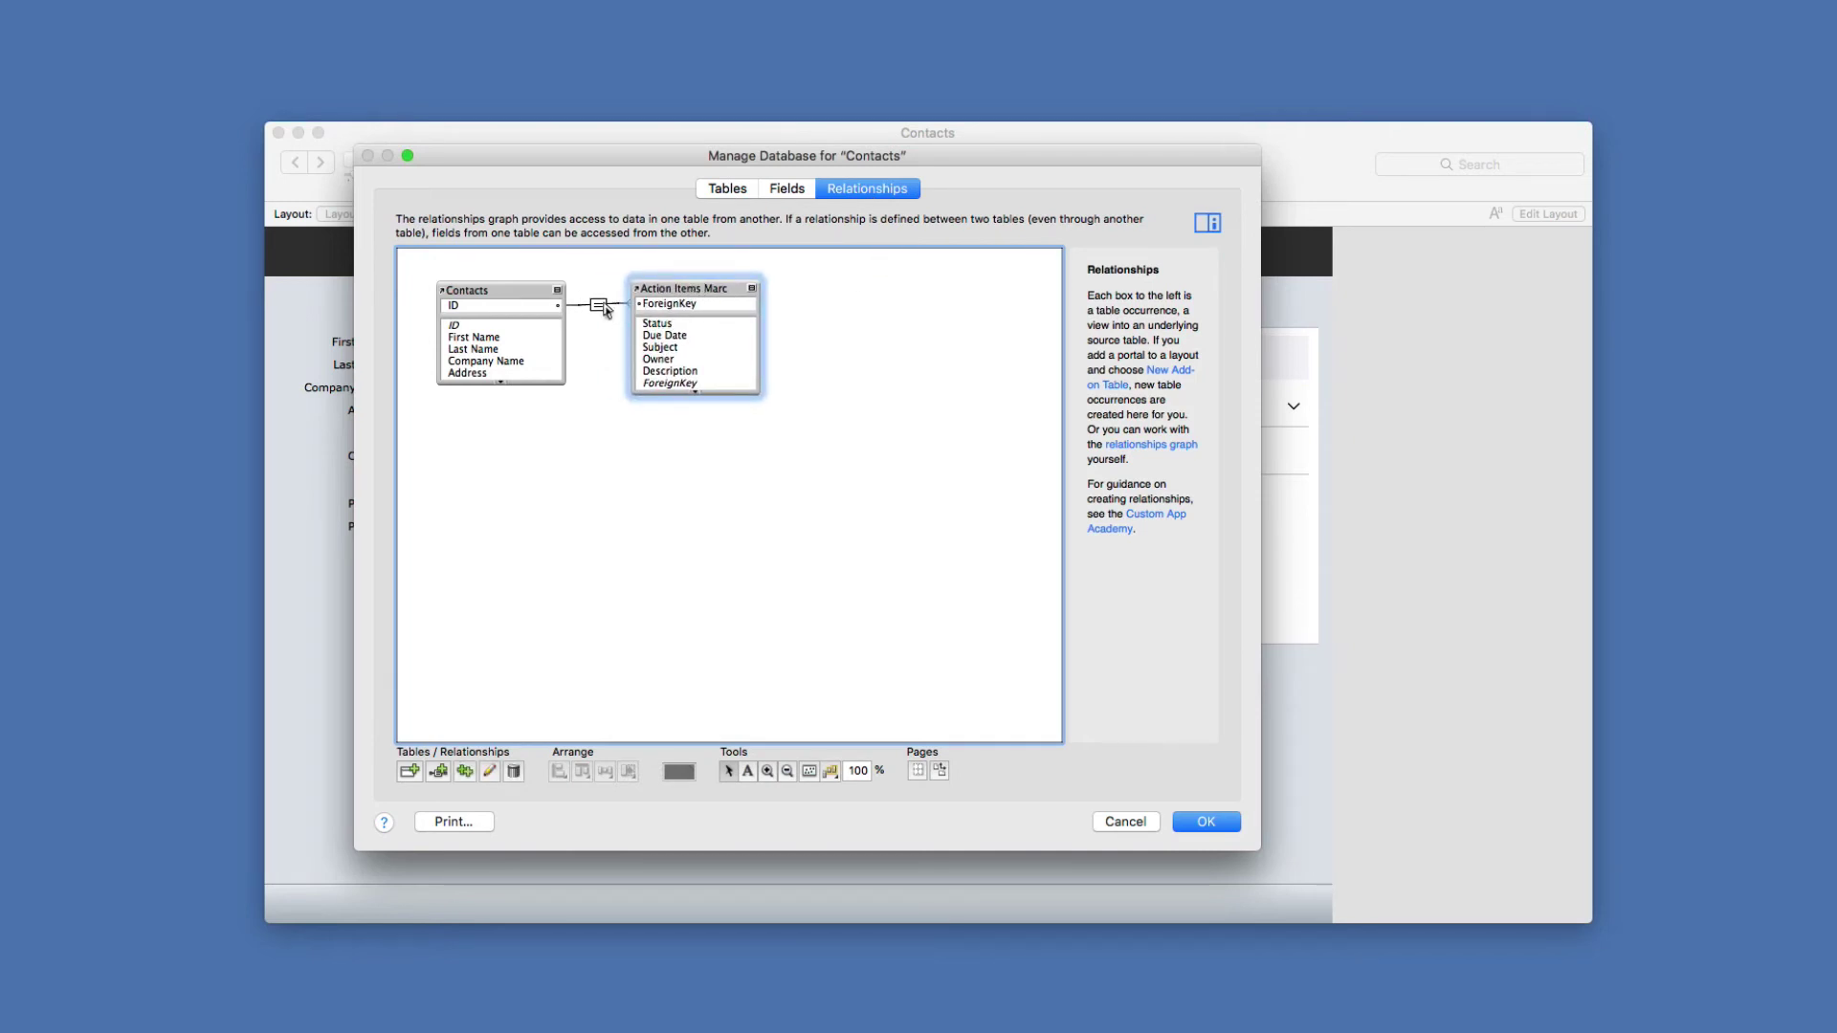
pyautogui.click(1208, 822)
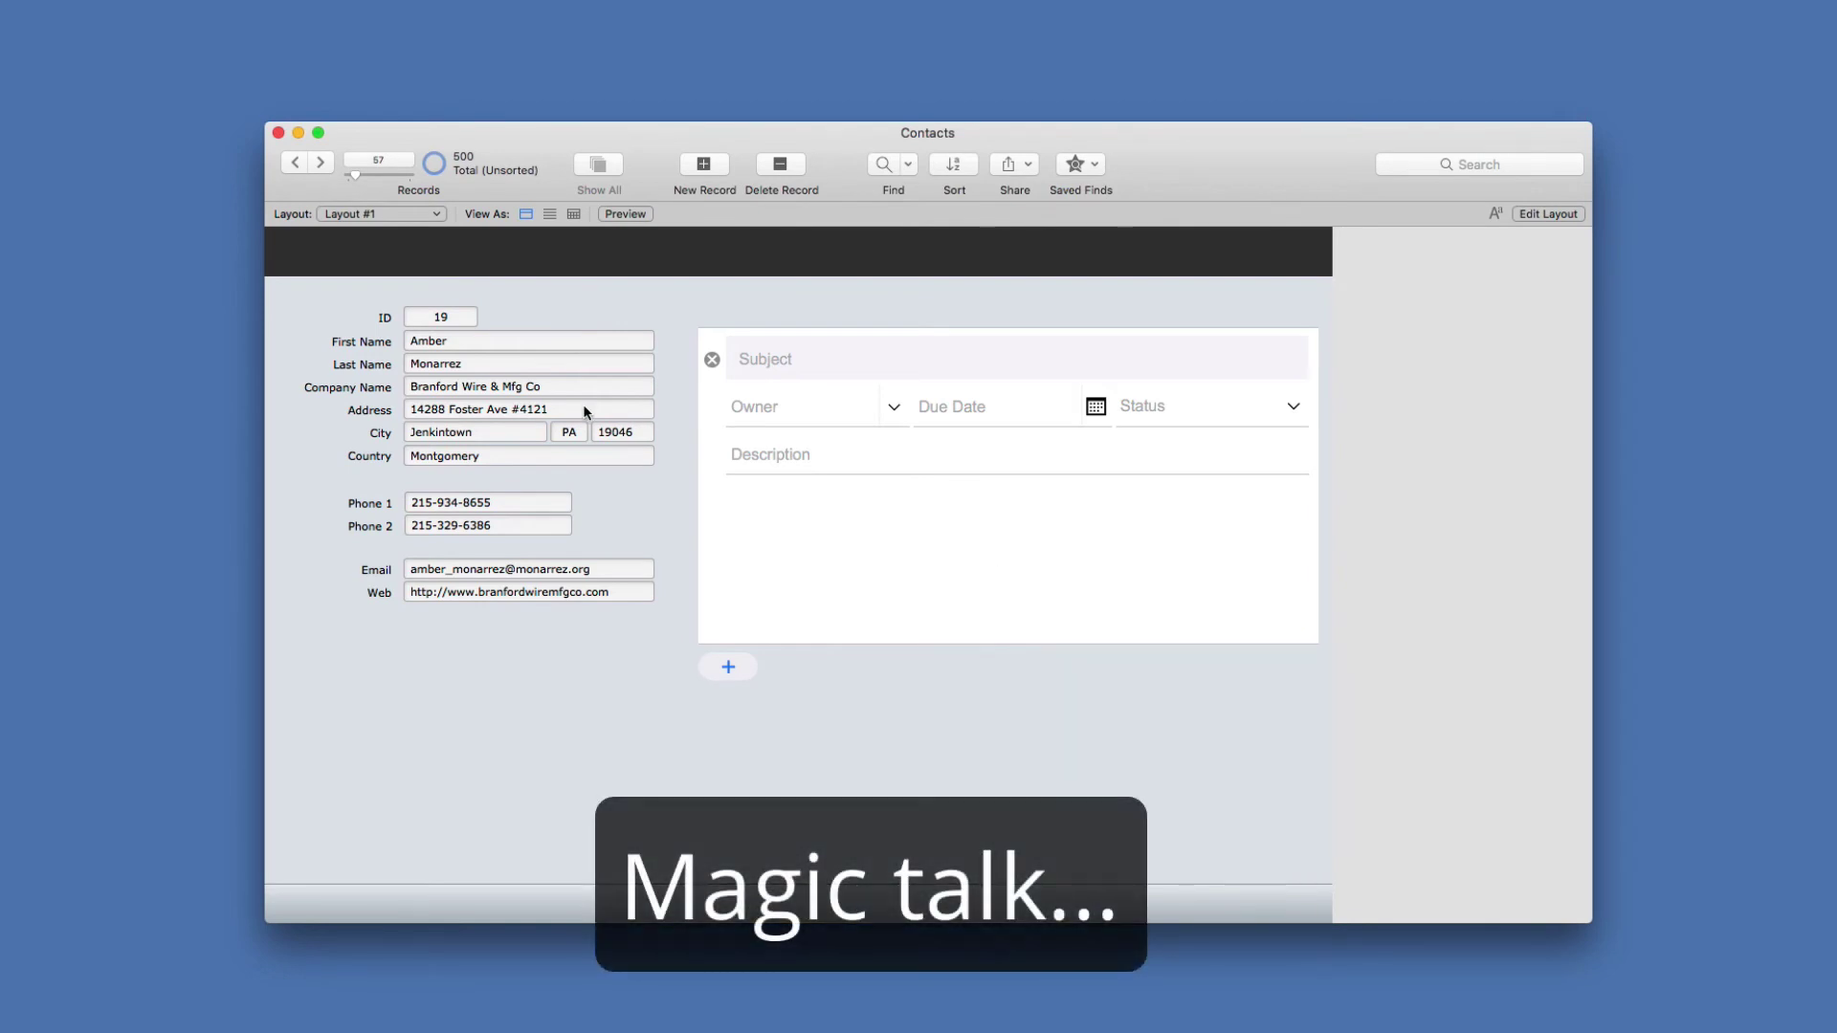
pyautogui.press('super+shift+d')
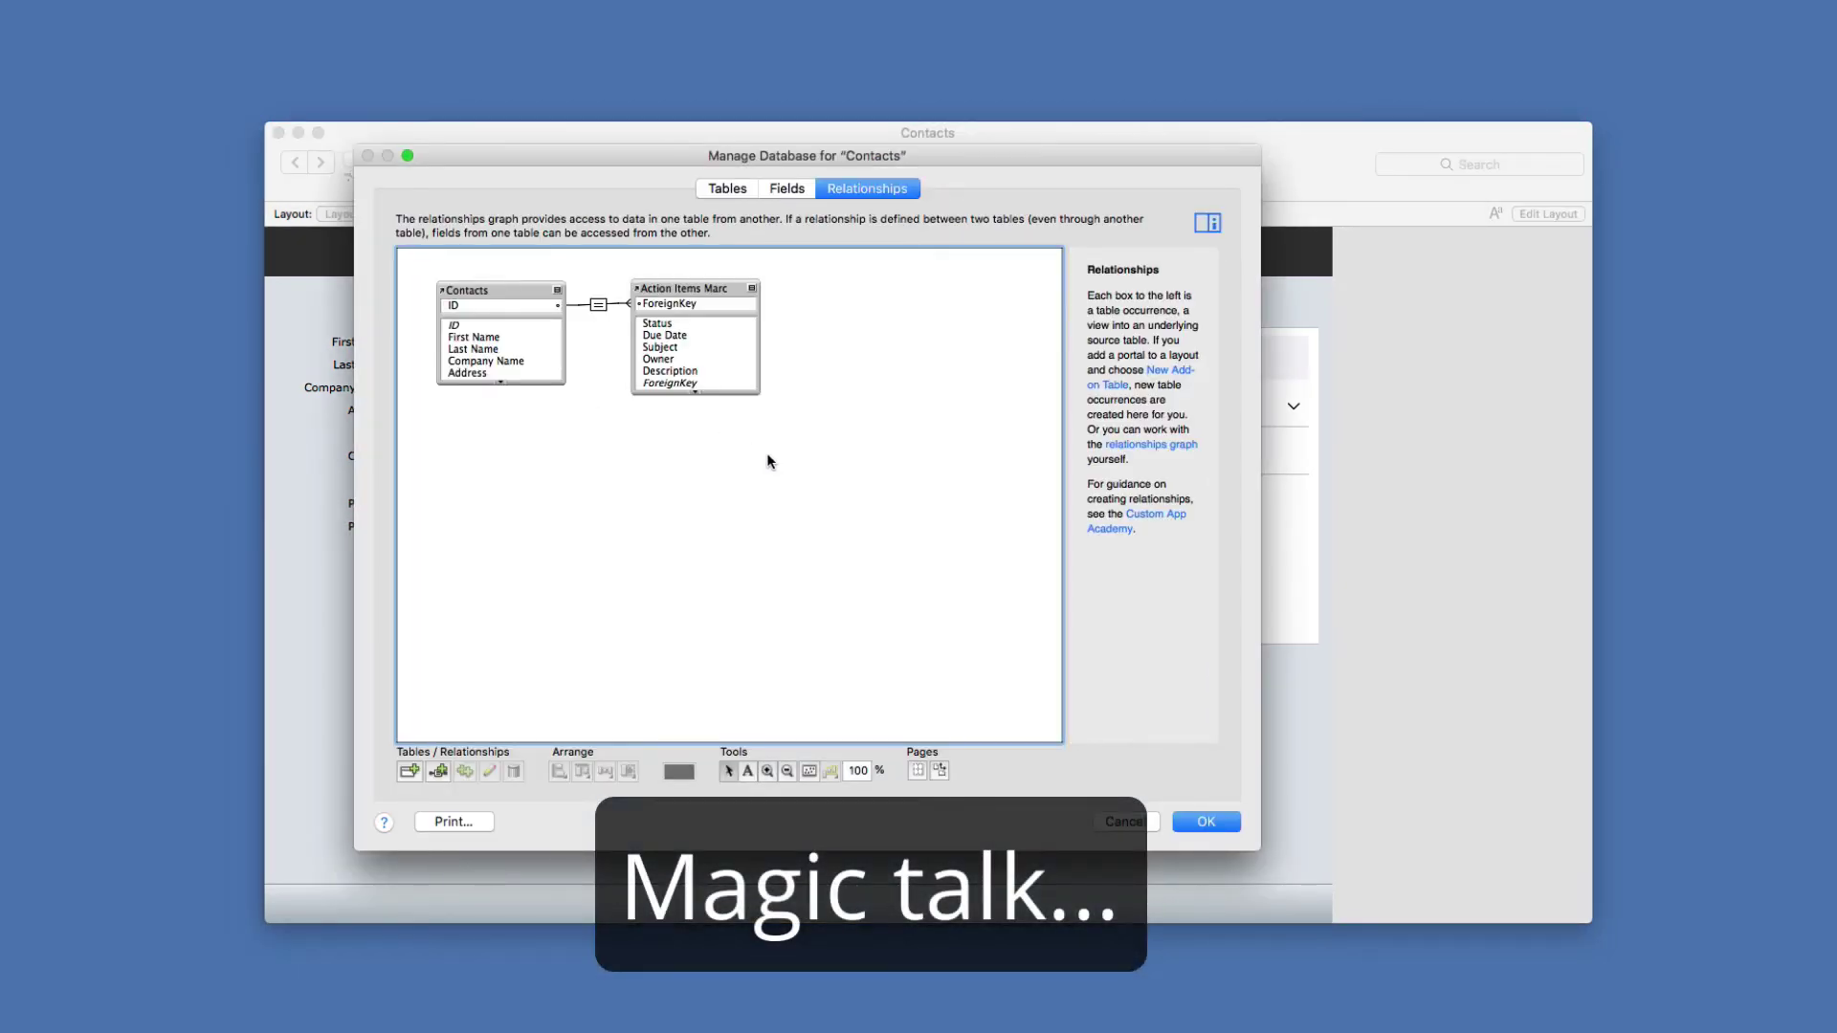
pyautogui.press('Return')
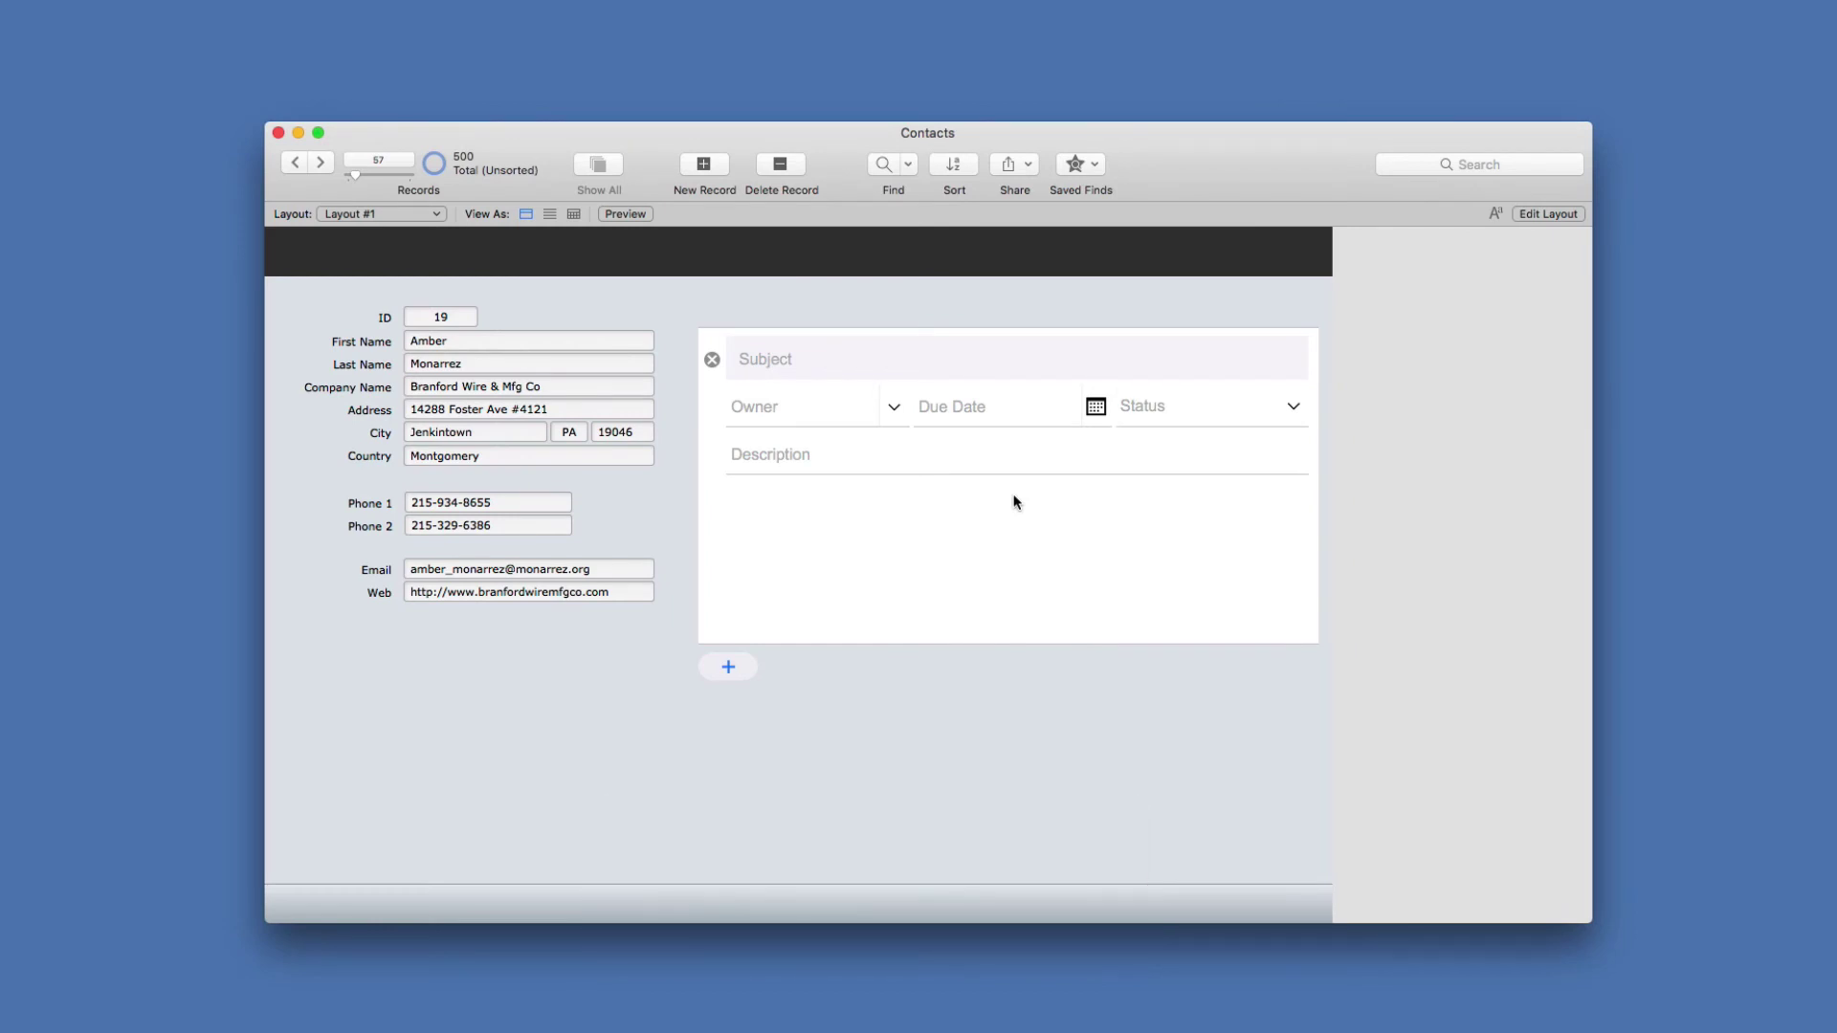
pyautogui.press('super+l')
# - Delete the Action Items portal, then the Action Items Marc table and its occurrences
pyautogui.moveTo(1531, 766); pyautogui.dragTo(712, 321)
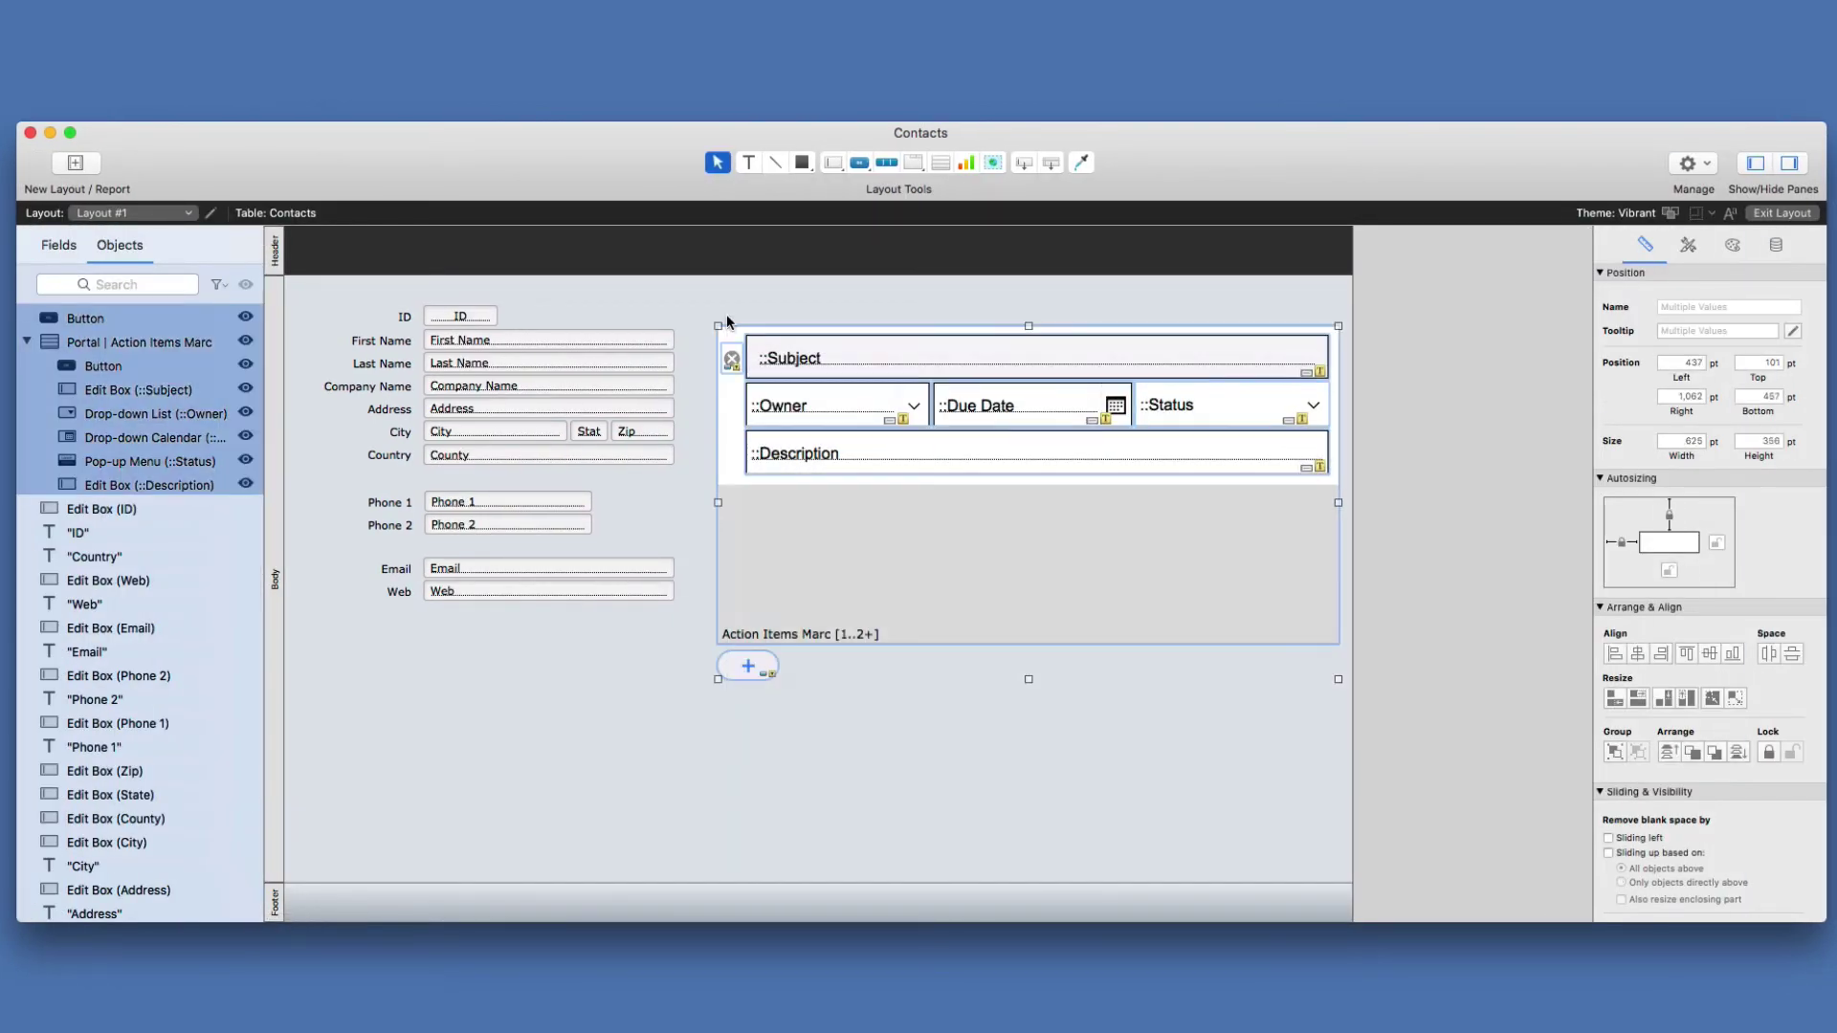
pyautogui.press('Delete')
pyautogui.press('super+shift+d')
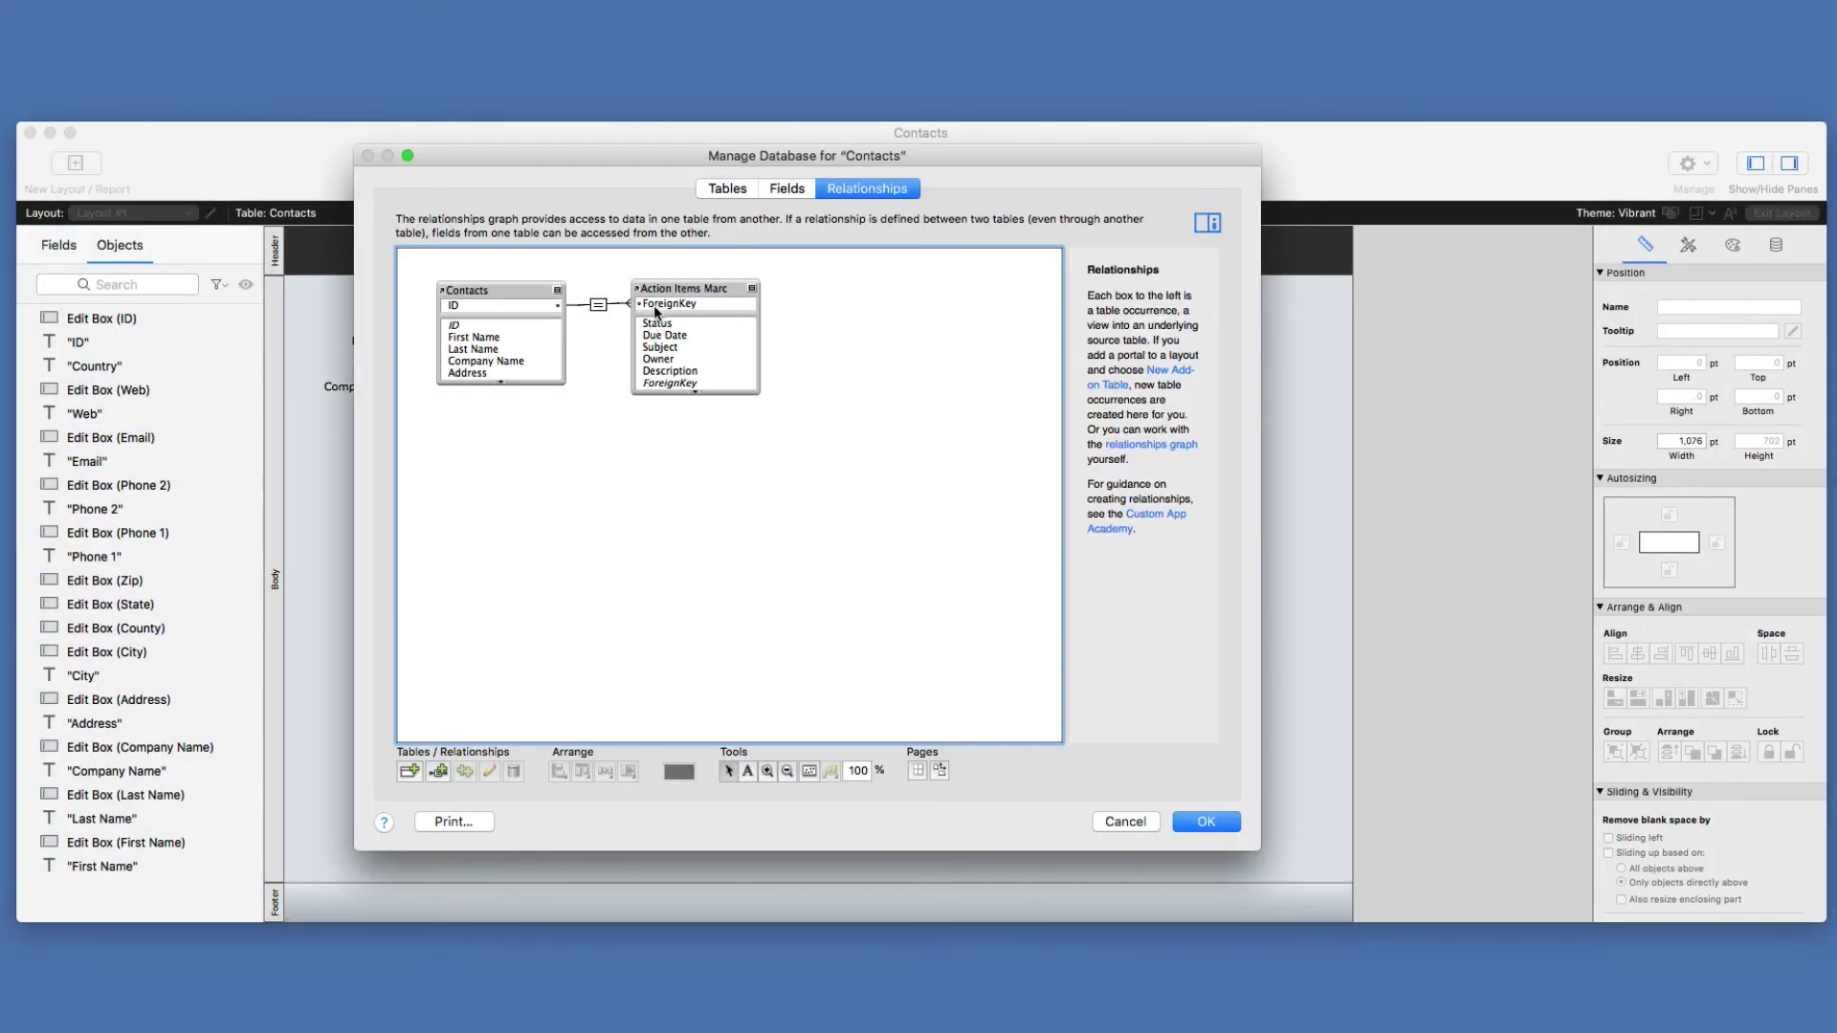
pyautogui.click(740, 188)
pyautogui.click(533, 307)
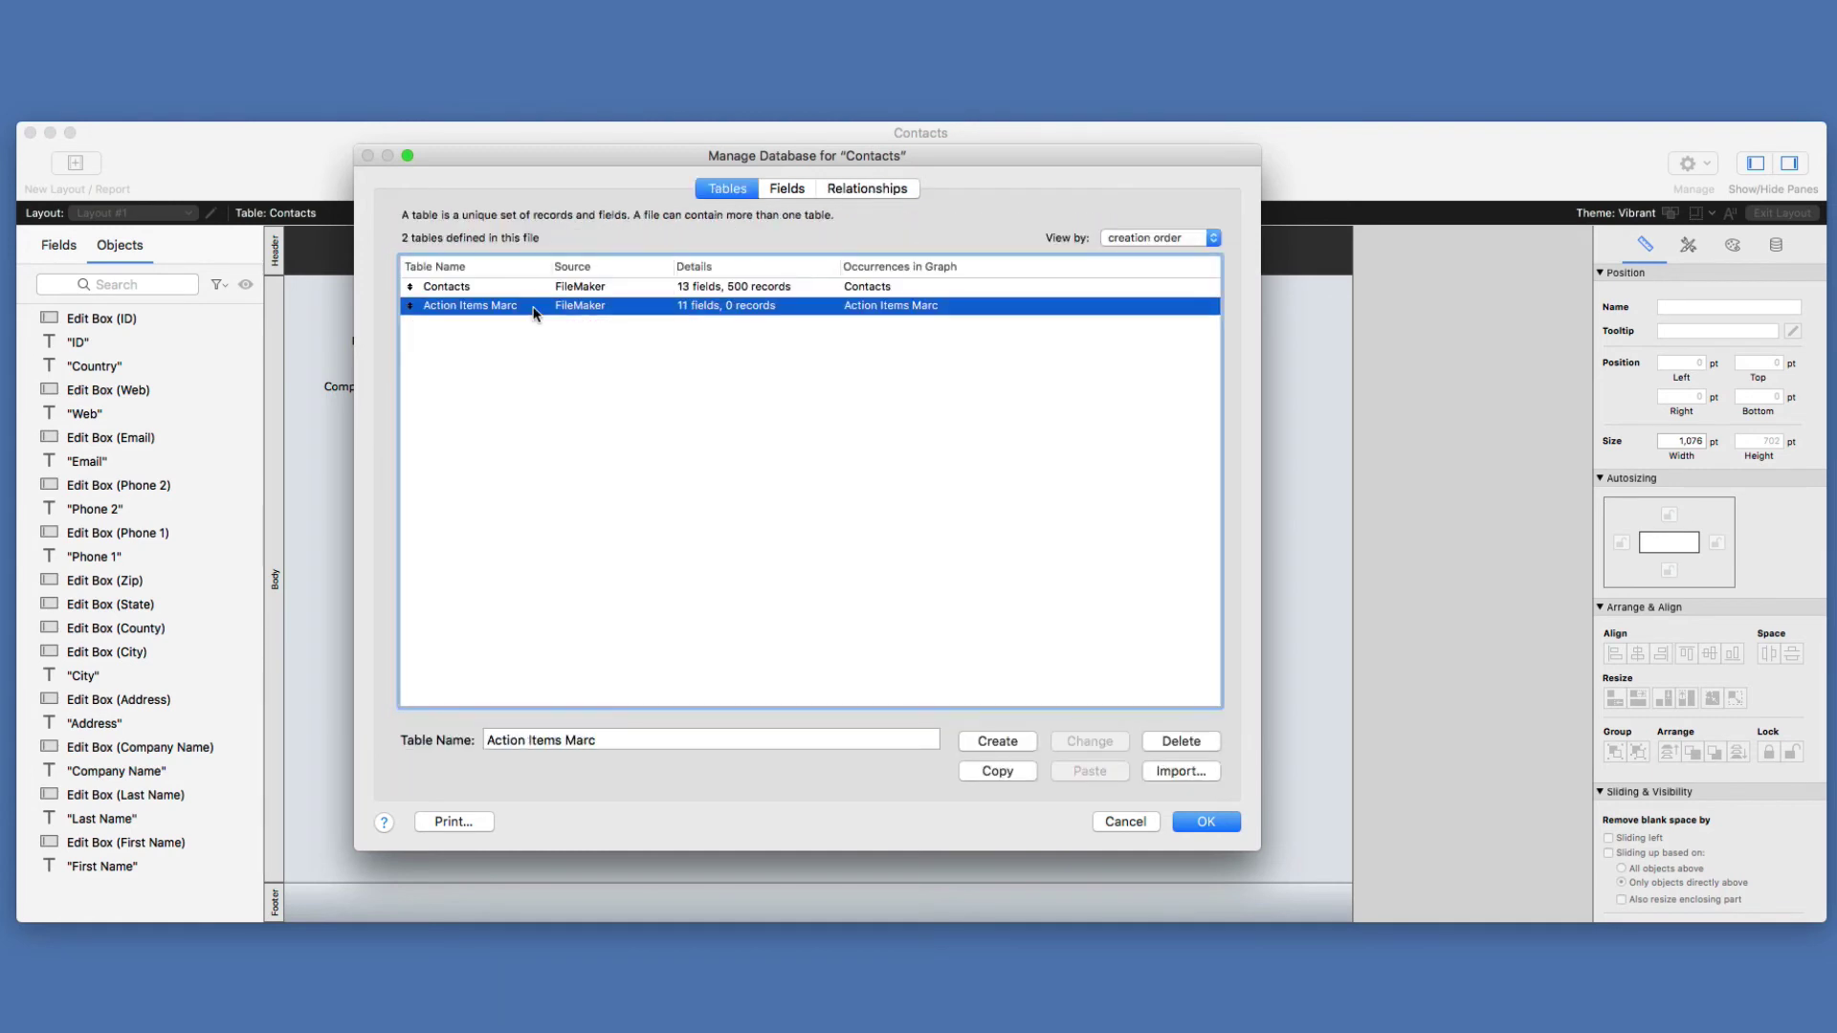
pyautogui.press('Delete')
pyautogui.press('Tab')
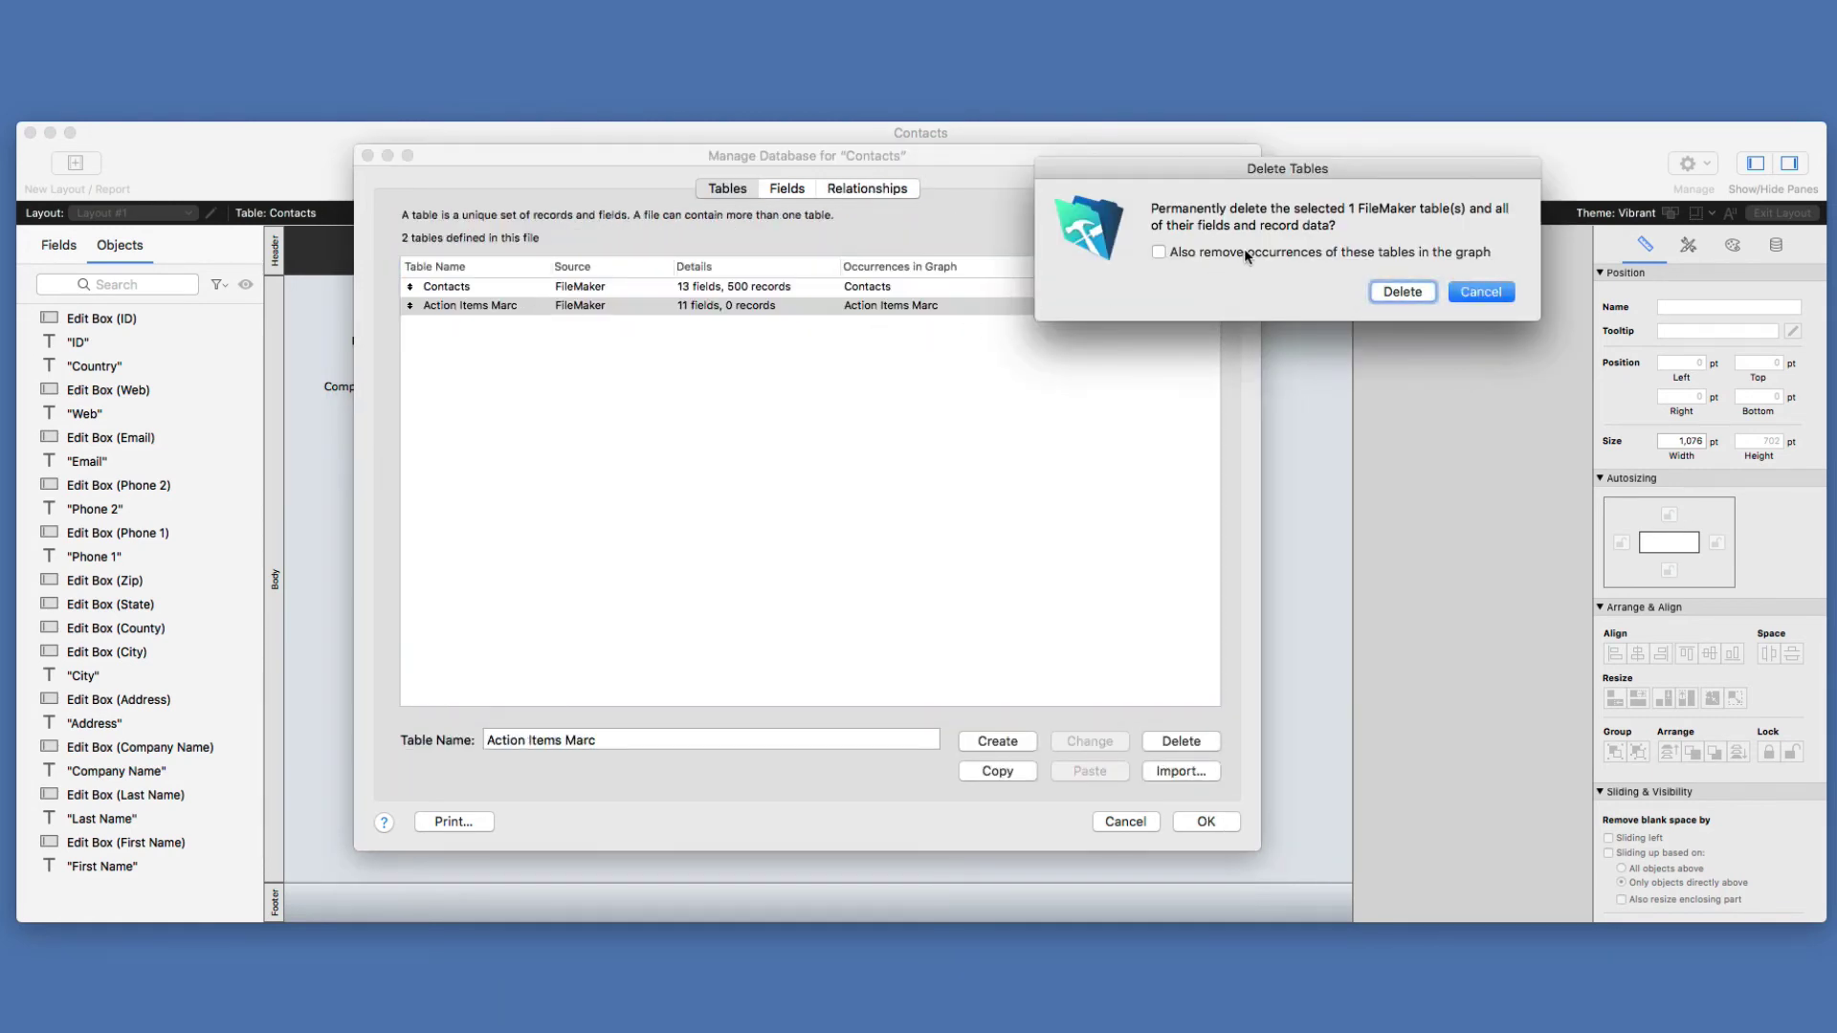
pyautogui.click(1244, 251)
pyautogui.press('space')
pyautogui.click(691, 338)
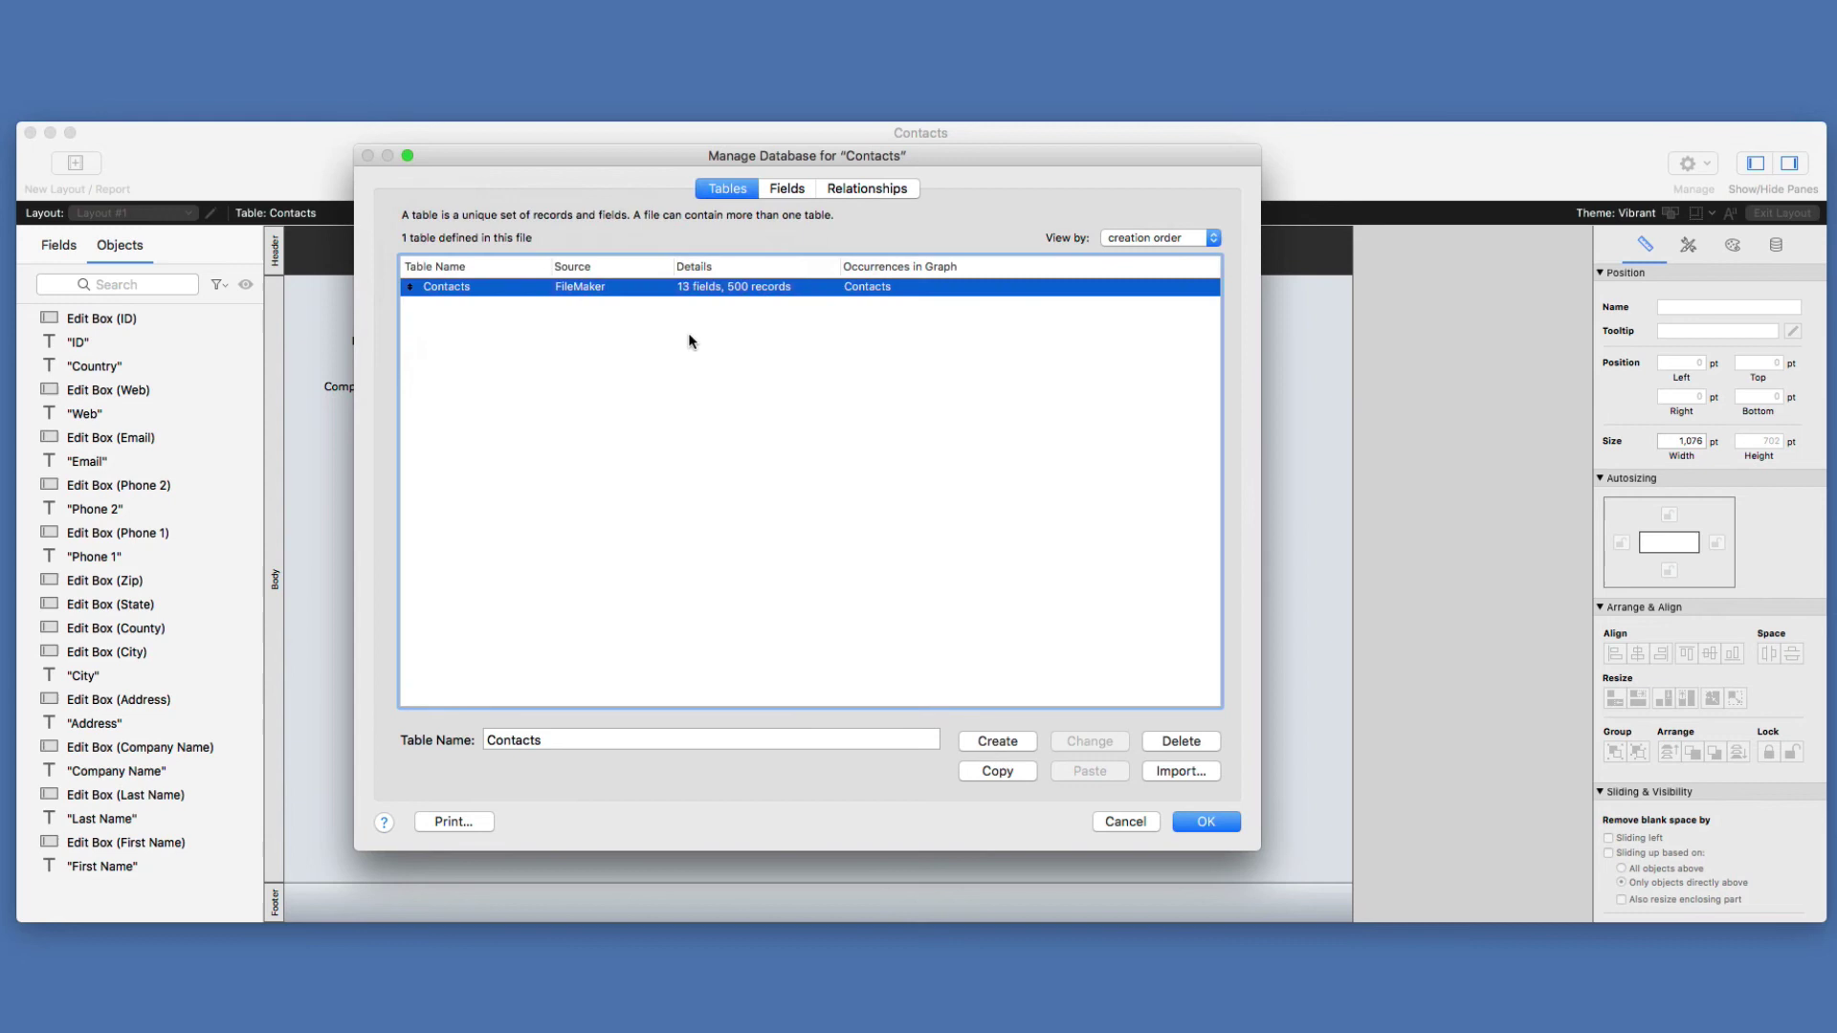
# - Confirm only Contacts remains, save, and delete the Status and Owner value lists
pyautogui.click(782, 191)
pyautogui.click(888, 188)
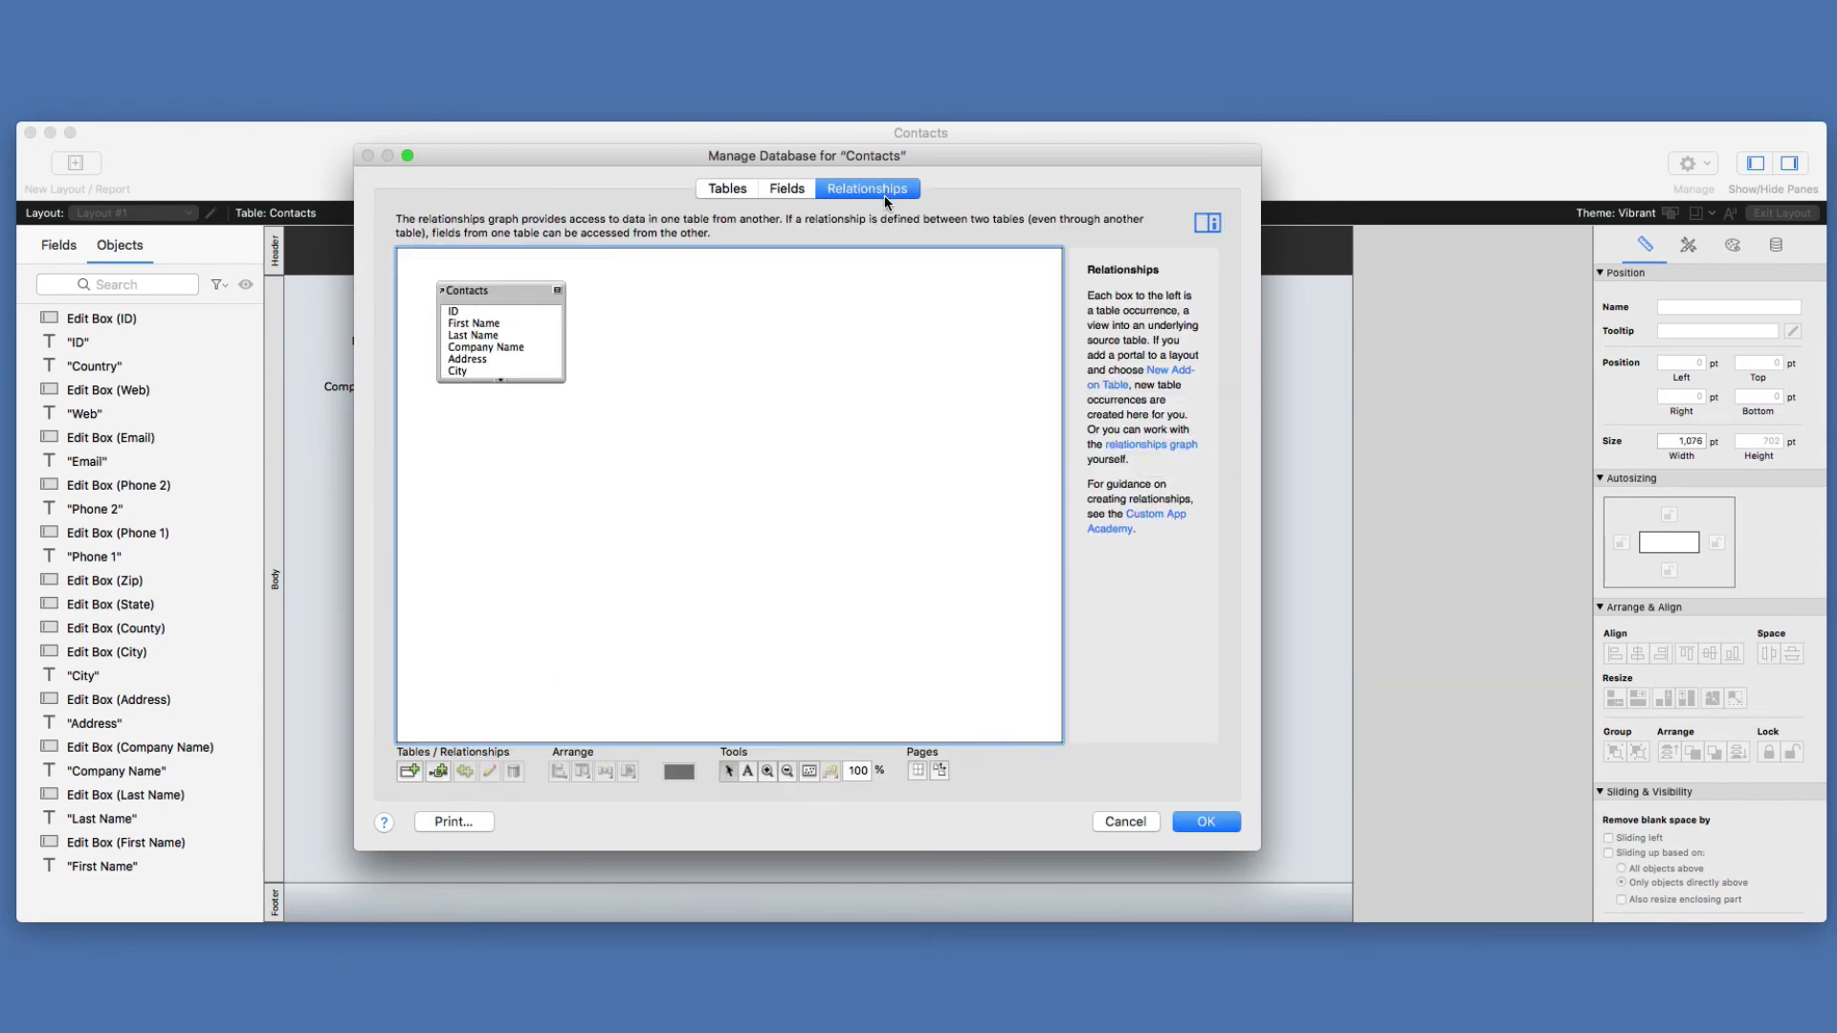
pyautogui.click(1205, 822)
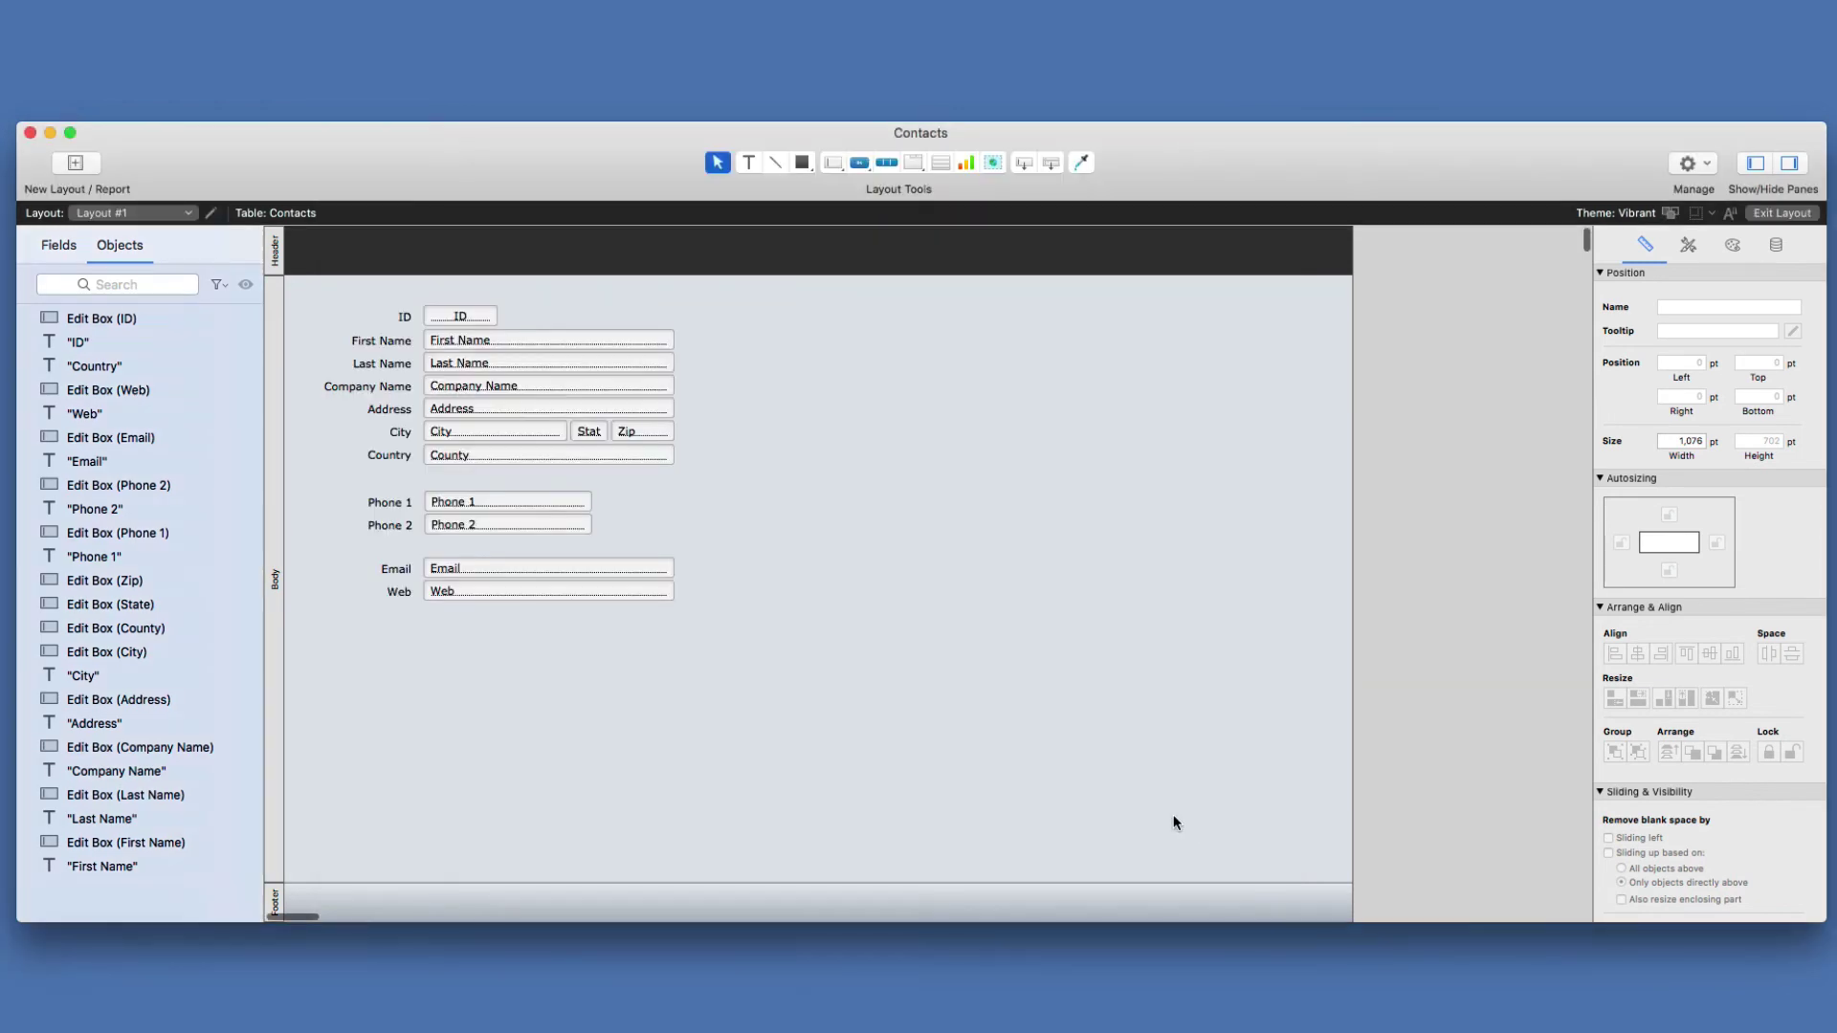
pyautogui.click(813, 490)
pyautogui.keyDown('shift'); pyautogui.click(813, 472); pyautogui.keyUp('shift')
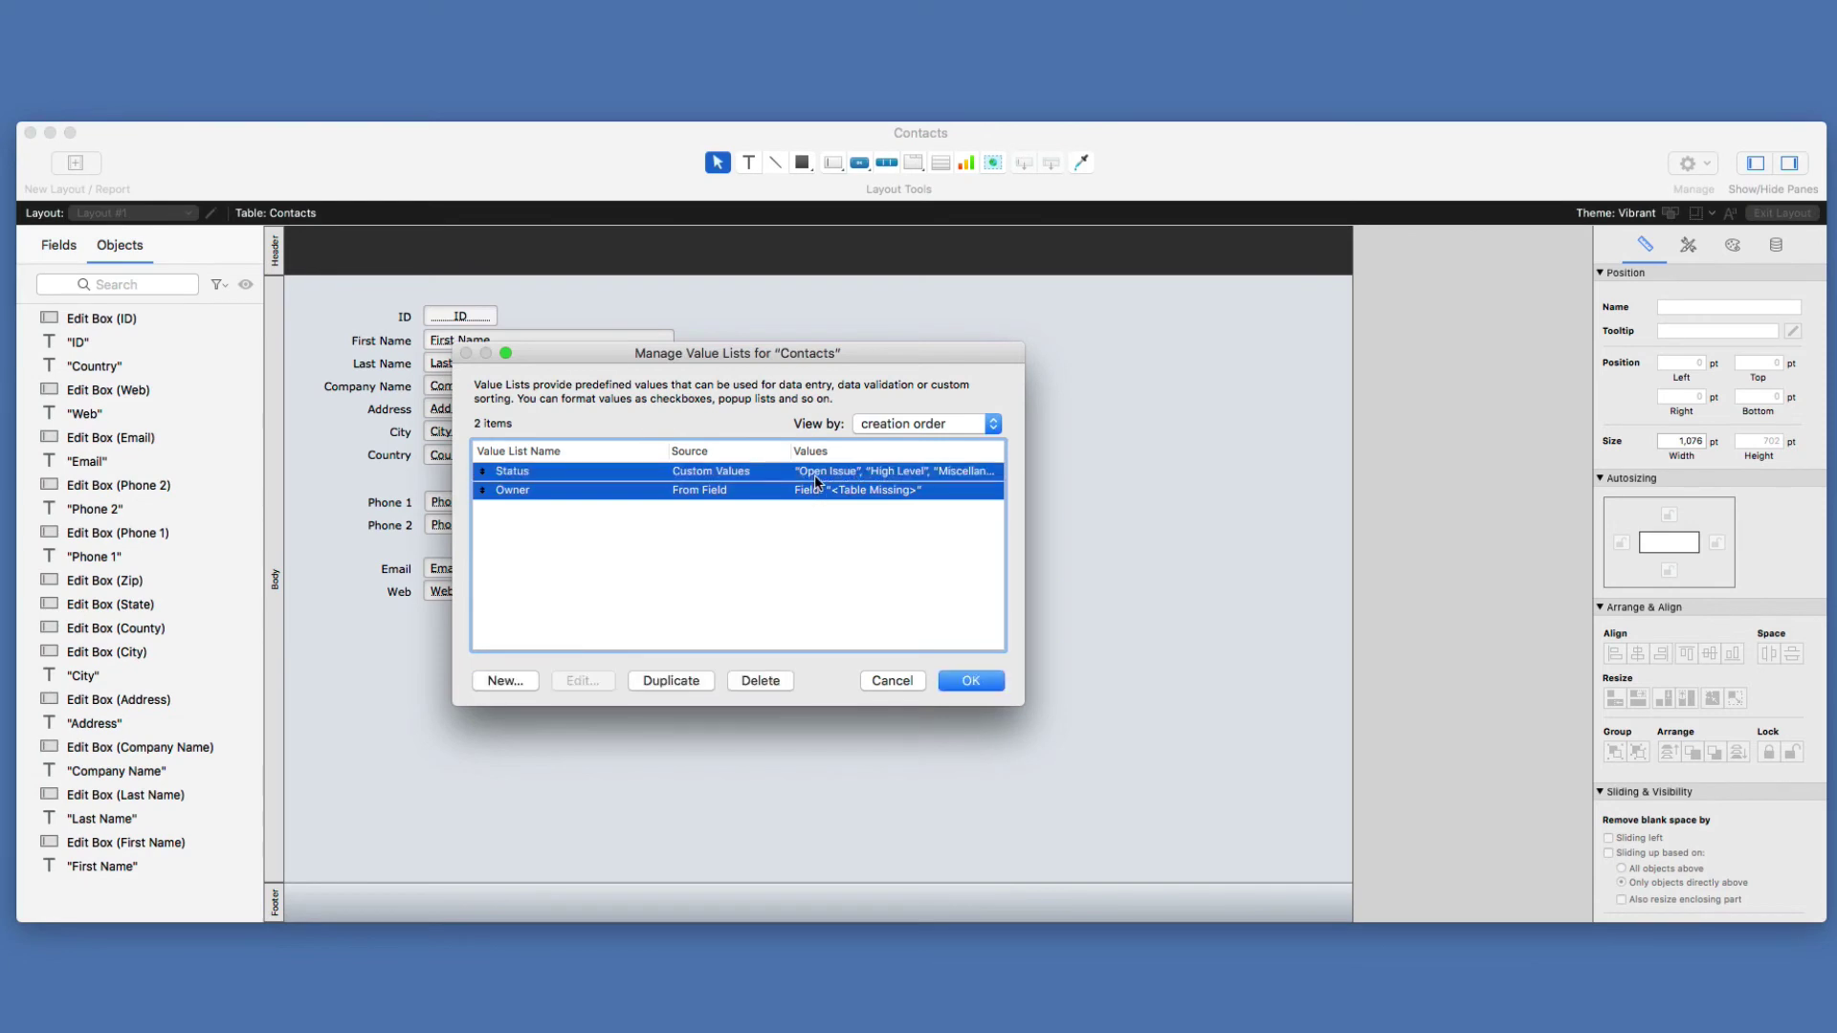
pyautogui.press('BackSpace')
pyautogui.click(990, 689)
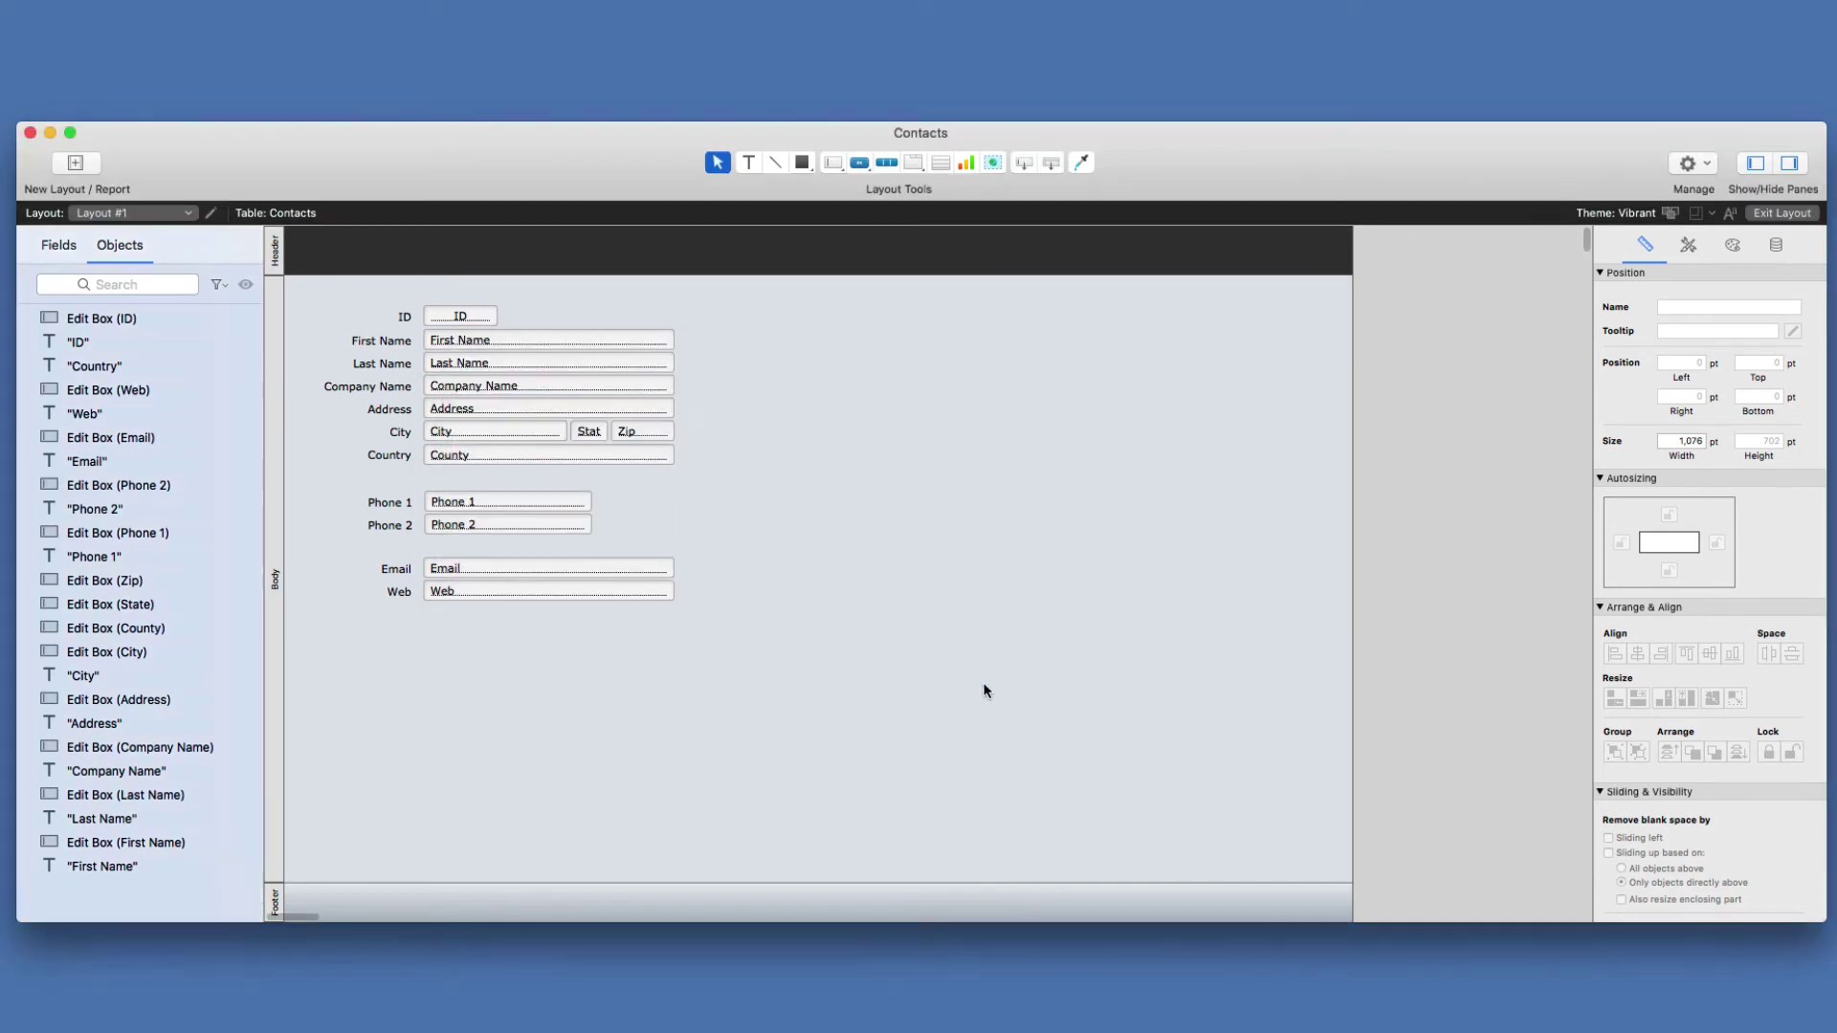
# - Delete the Action Items Marc script folder, then toggle to Browse and back to Layout mode
pyautogui.press('super+shift+s')
pyautogui.click(432, 285)
pyautogui.press('BackSpace')
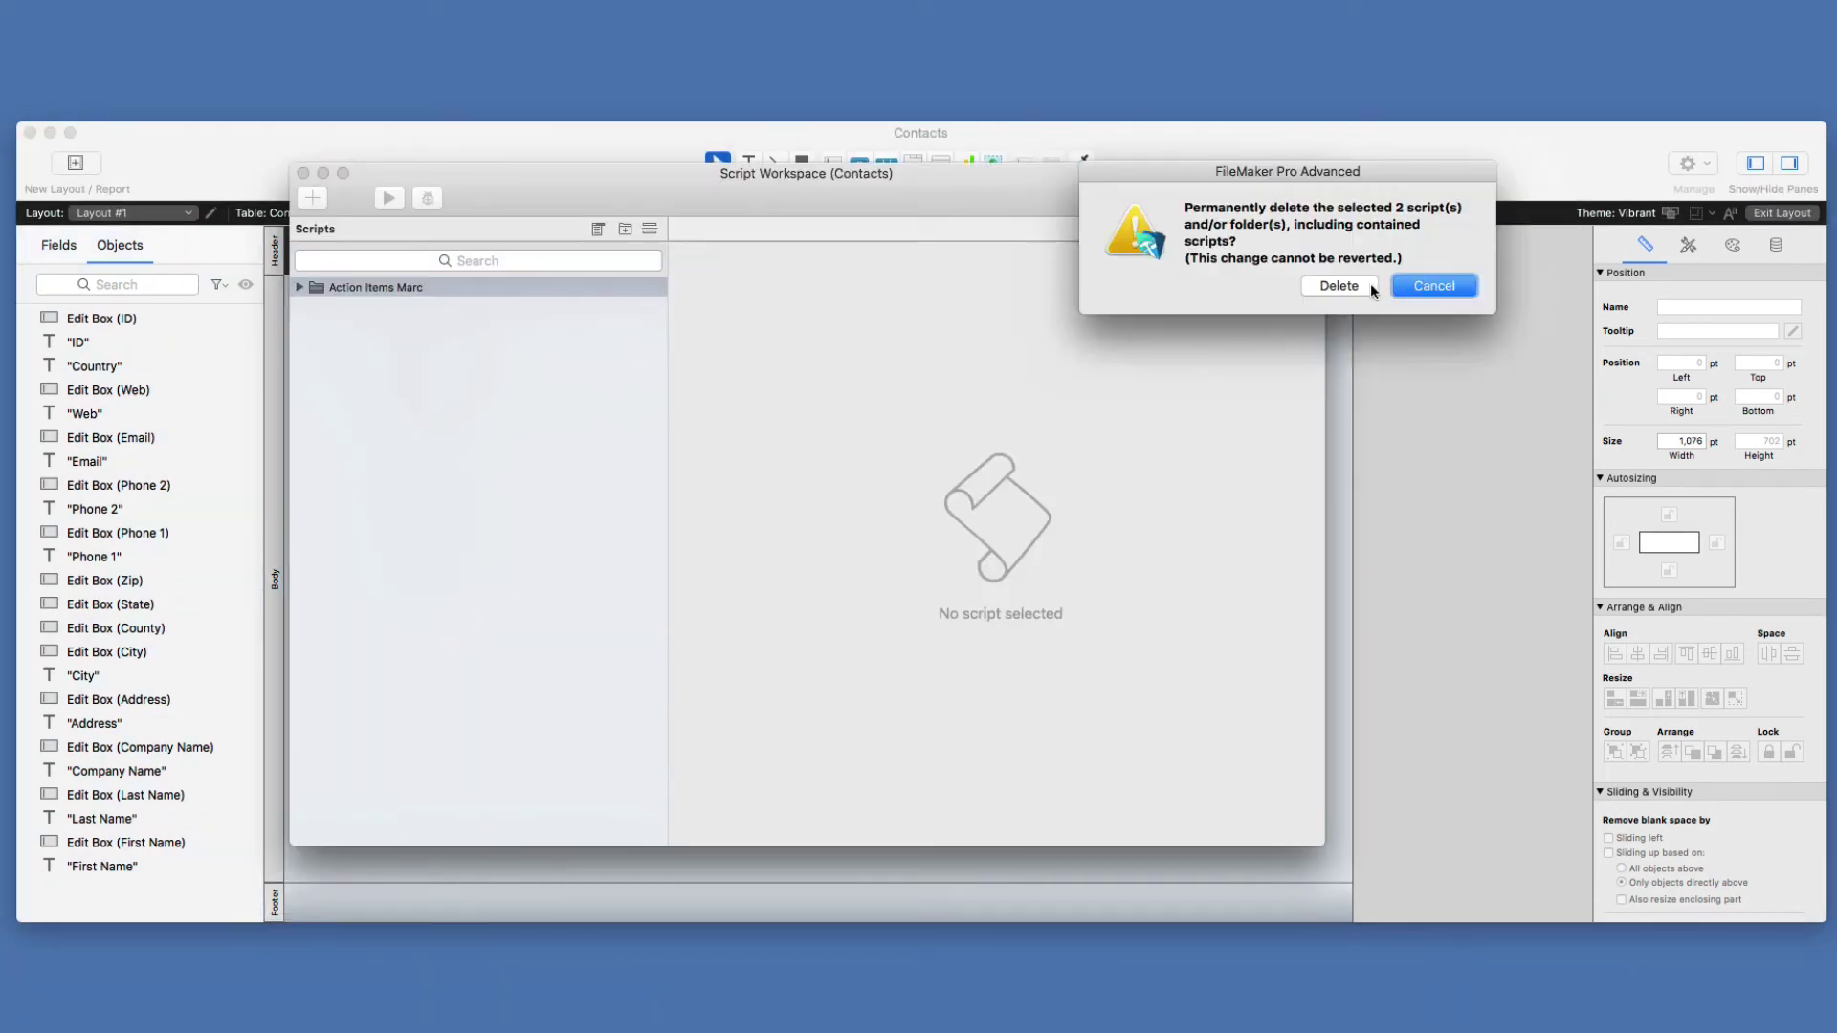
pyautogui.click(1368, 285)
pyautogui.click(302, 174)
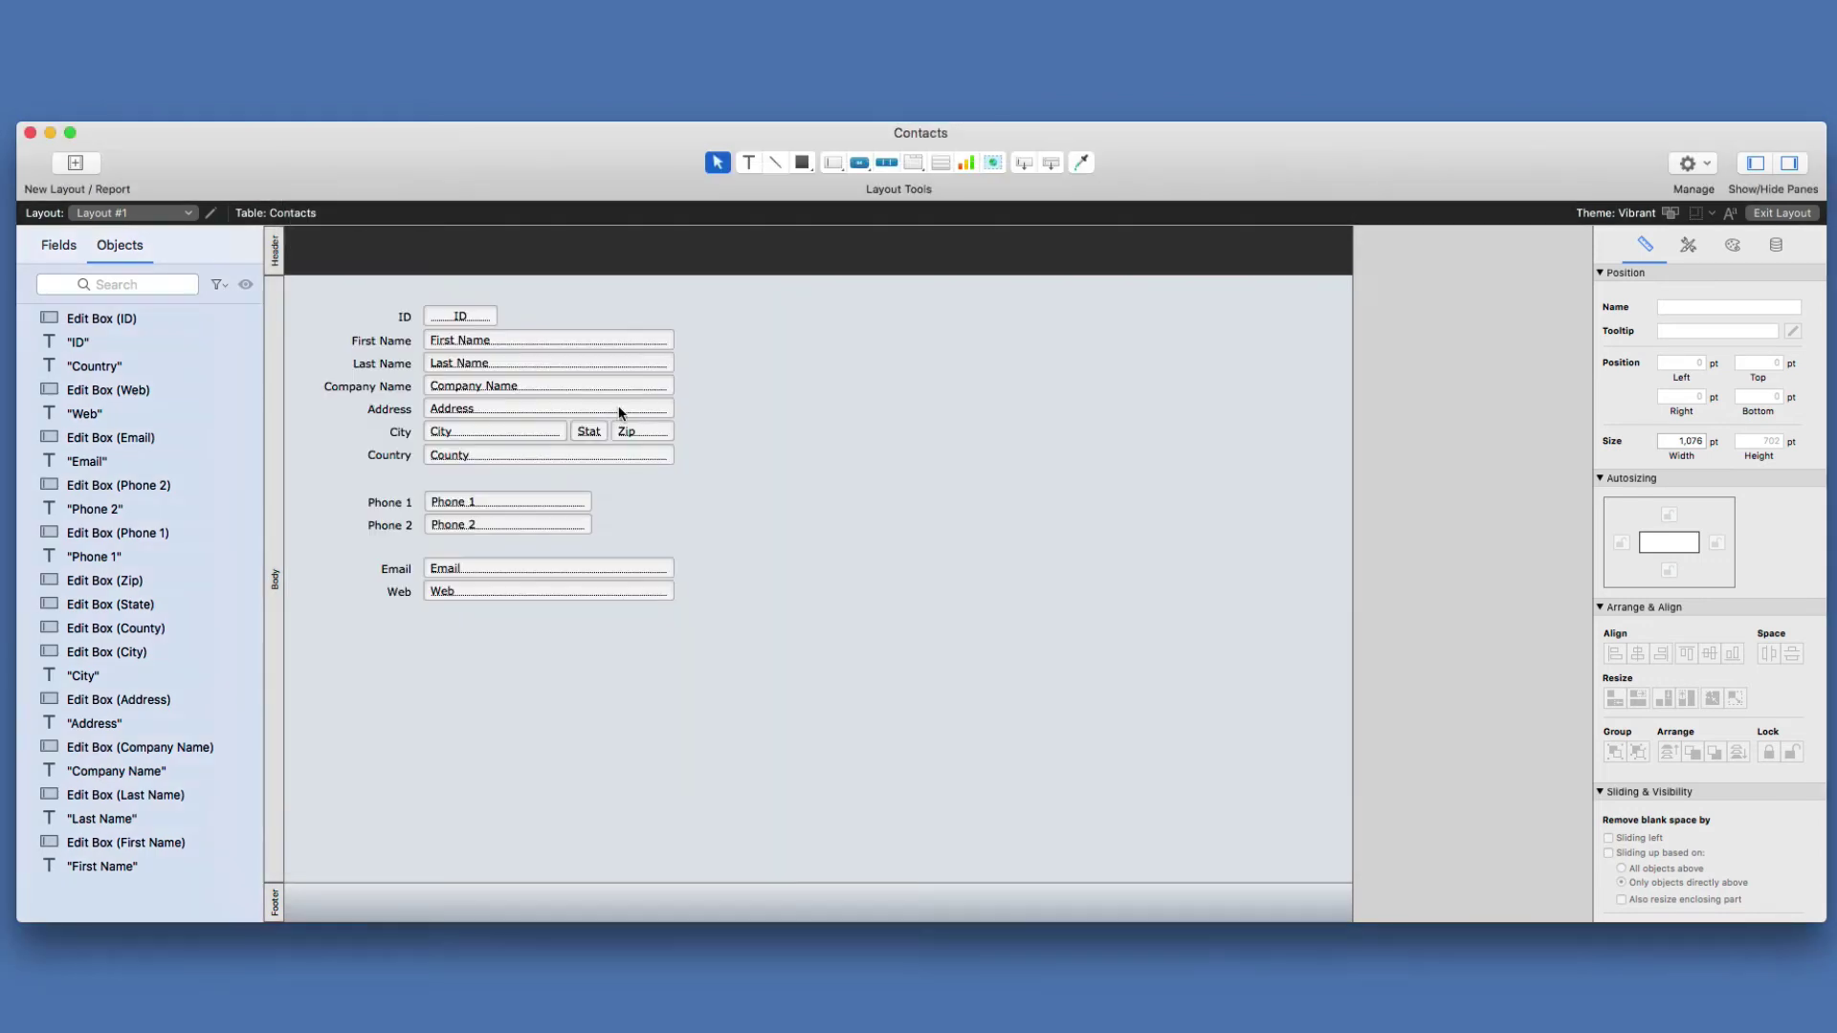
pyautogui.press('super+b')
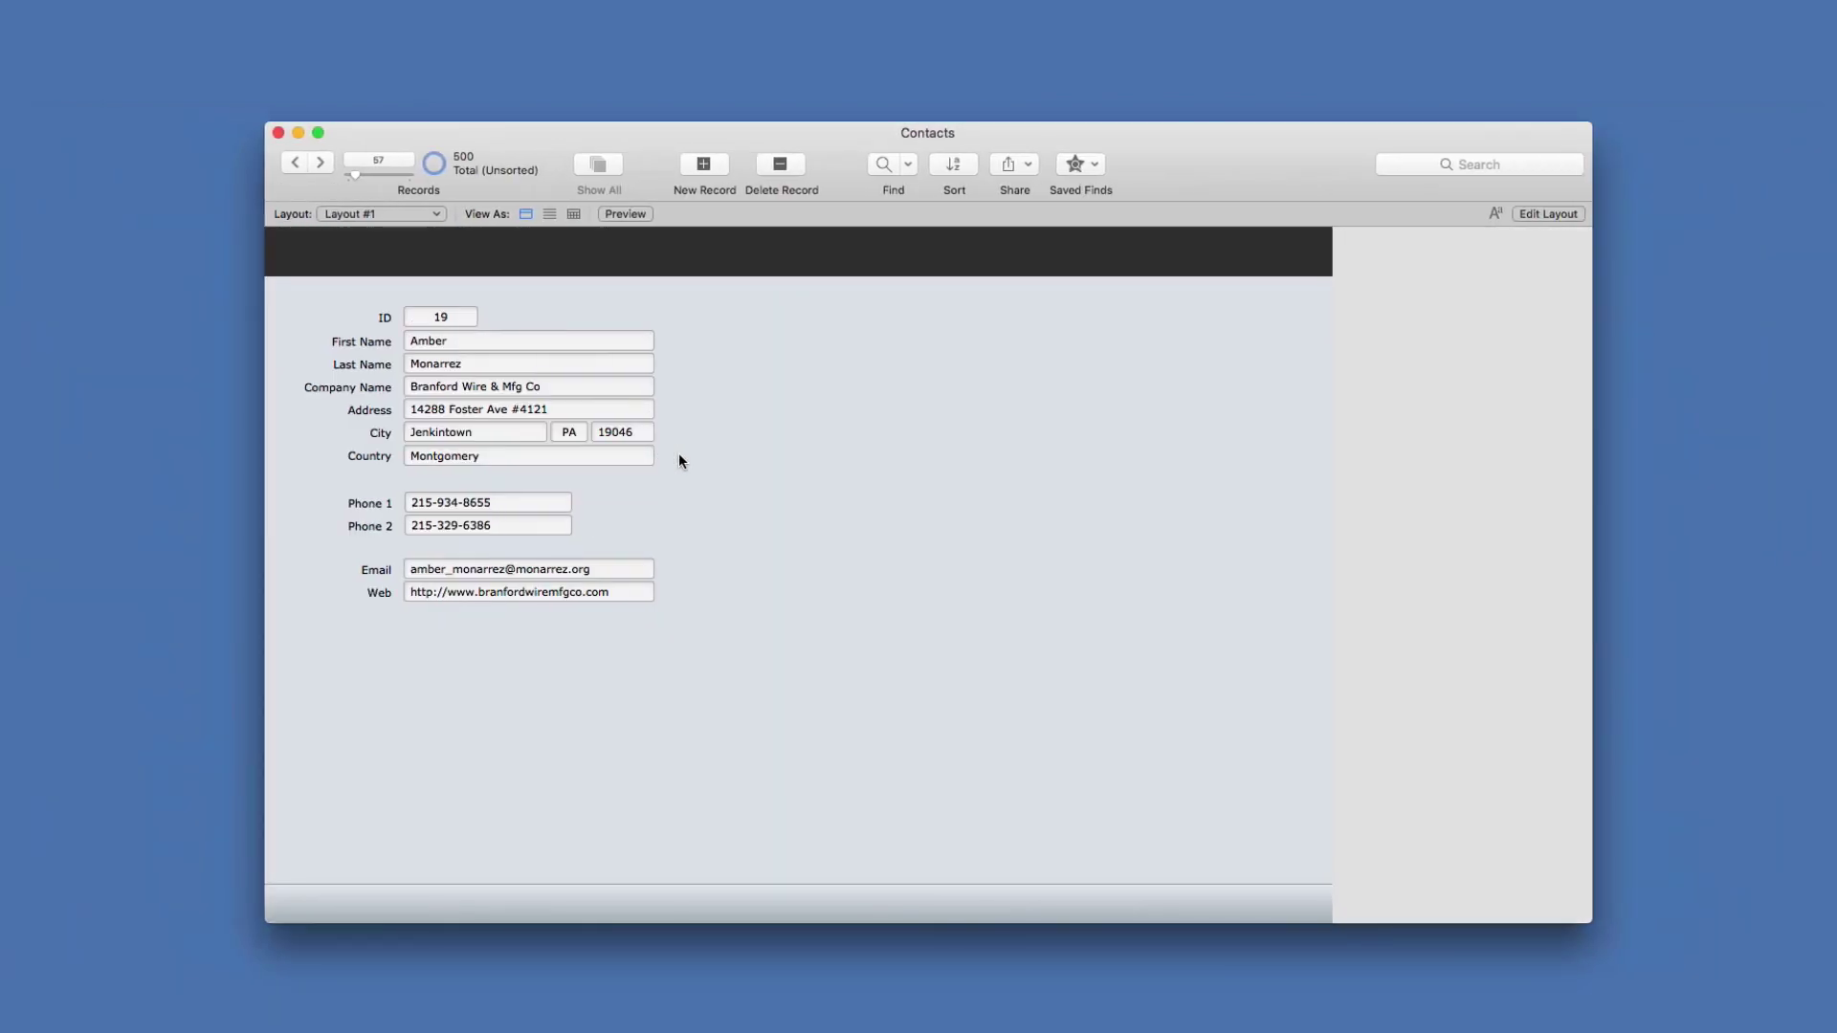
pyautogui.press('super+l')
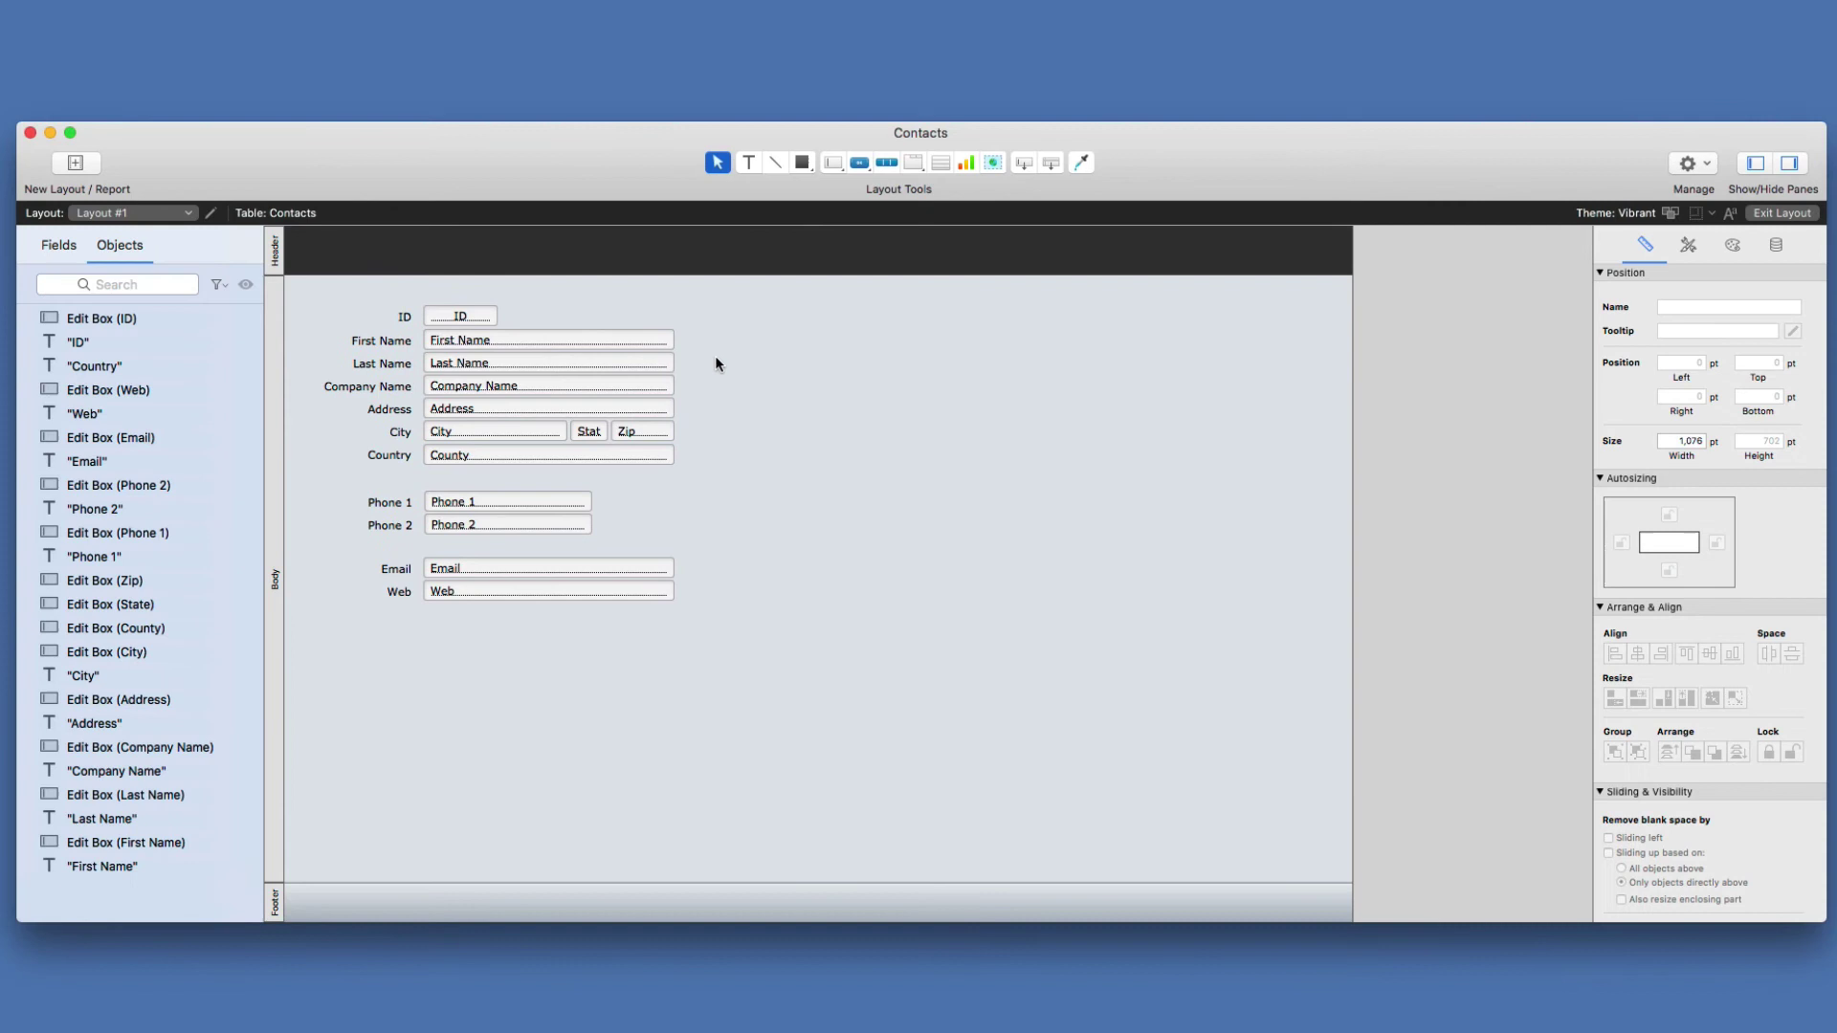
# - Delete the ID field from the Contacts table's field list and save the database changes
pyautogui.press('super+shift+d')
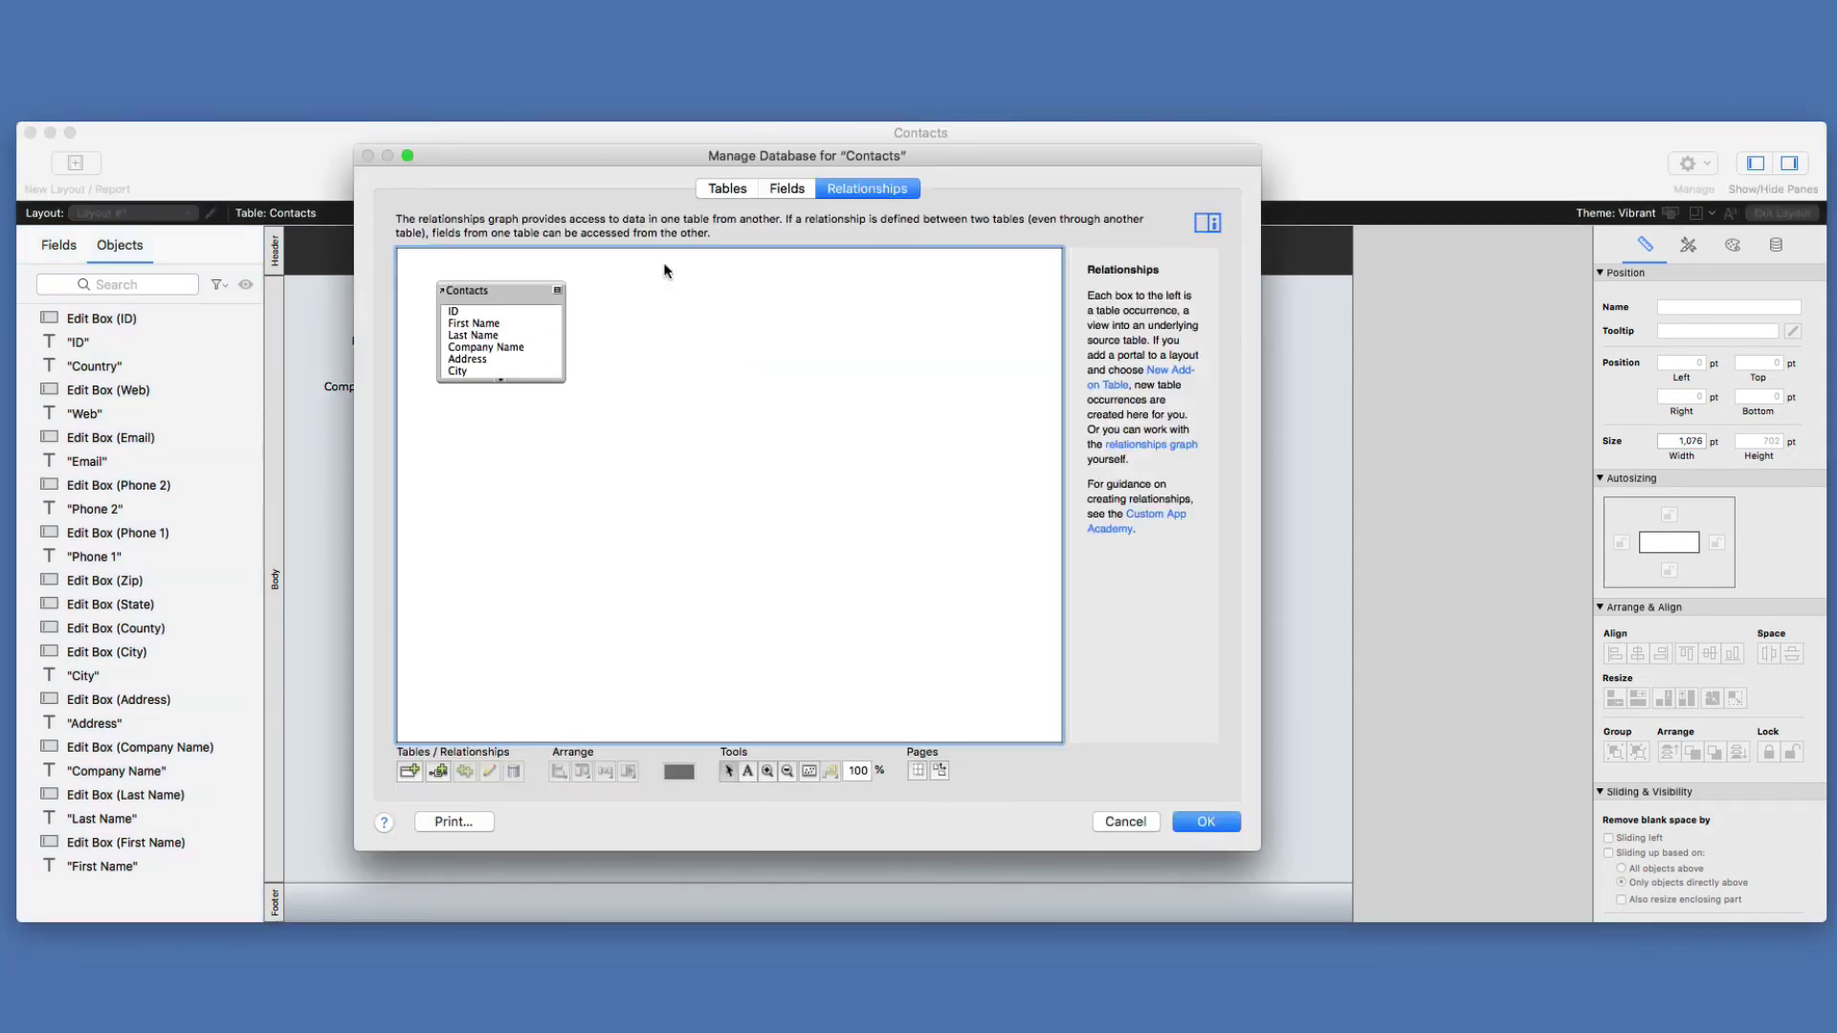
pyautogui.click(729, 187)
pyautogui.doubleClick(514, 289)
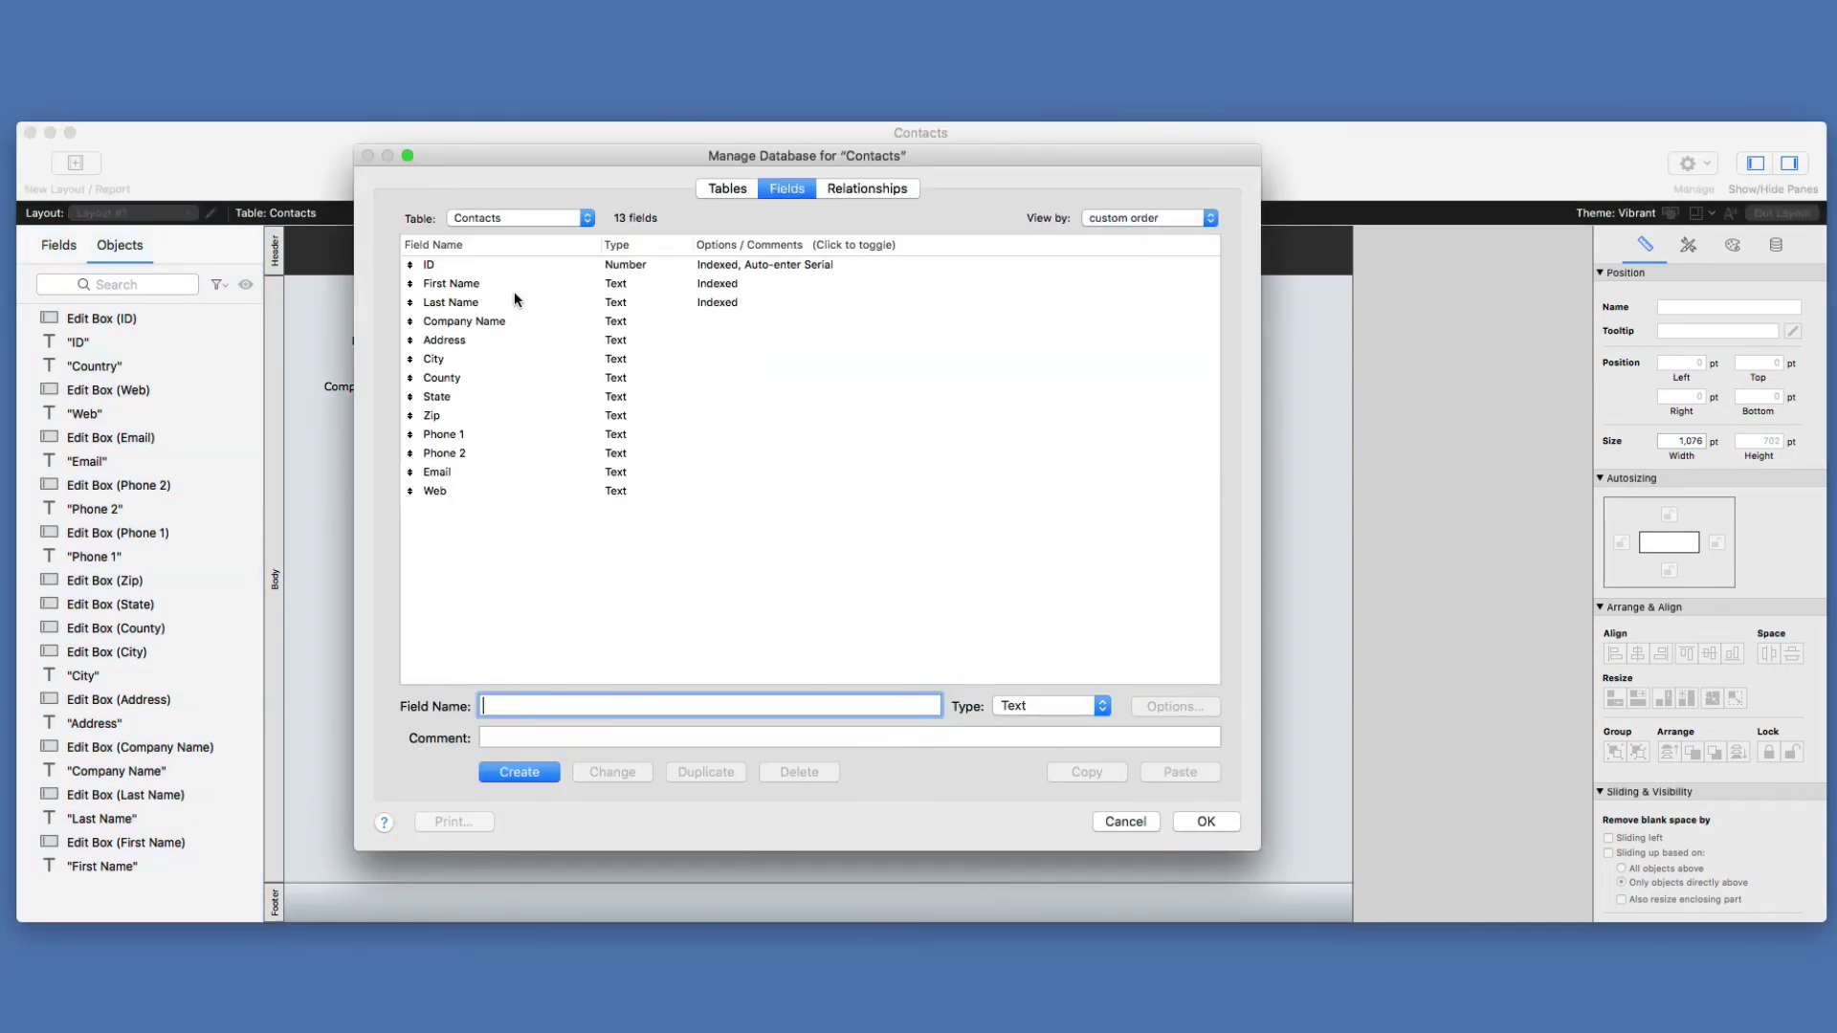
pyautogui.click(497, 264)
pyautogui.press('BackSpace')
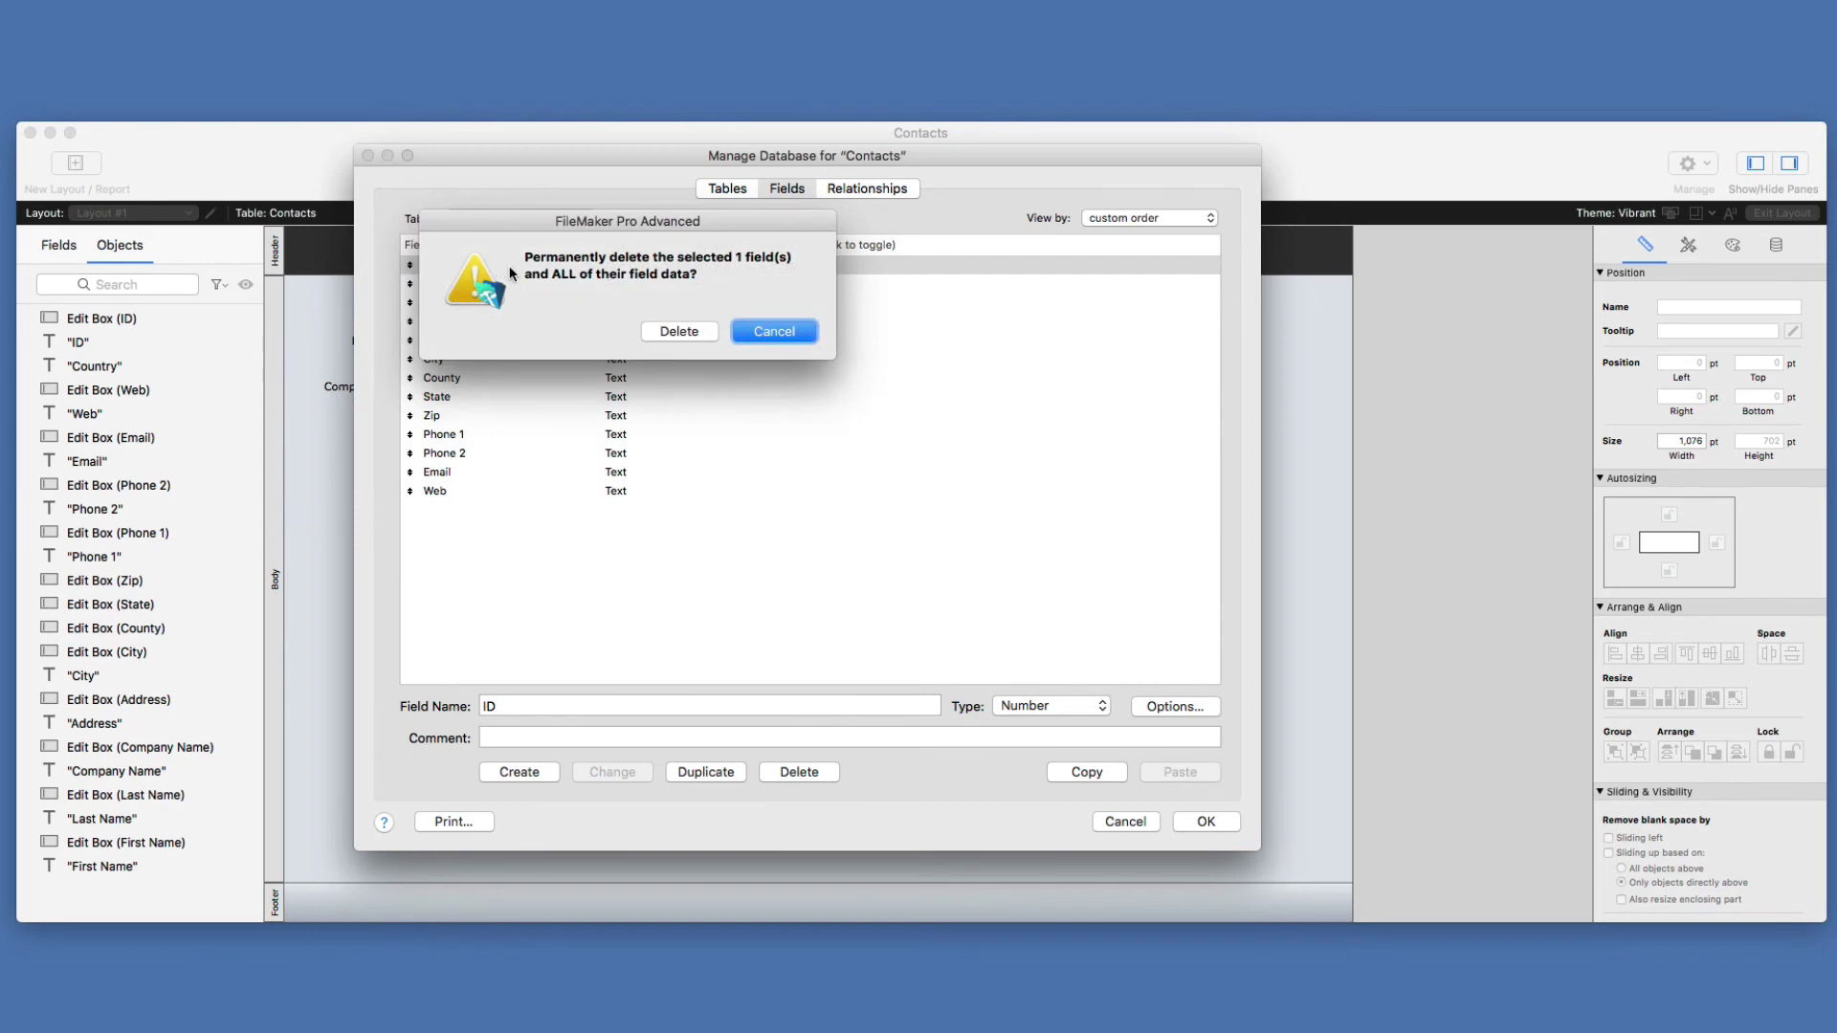
pyautogui.click(697, 330)
pyautogui.click(1204, 818)
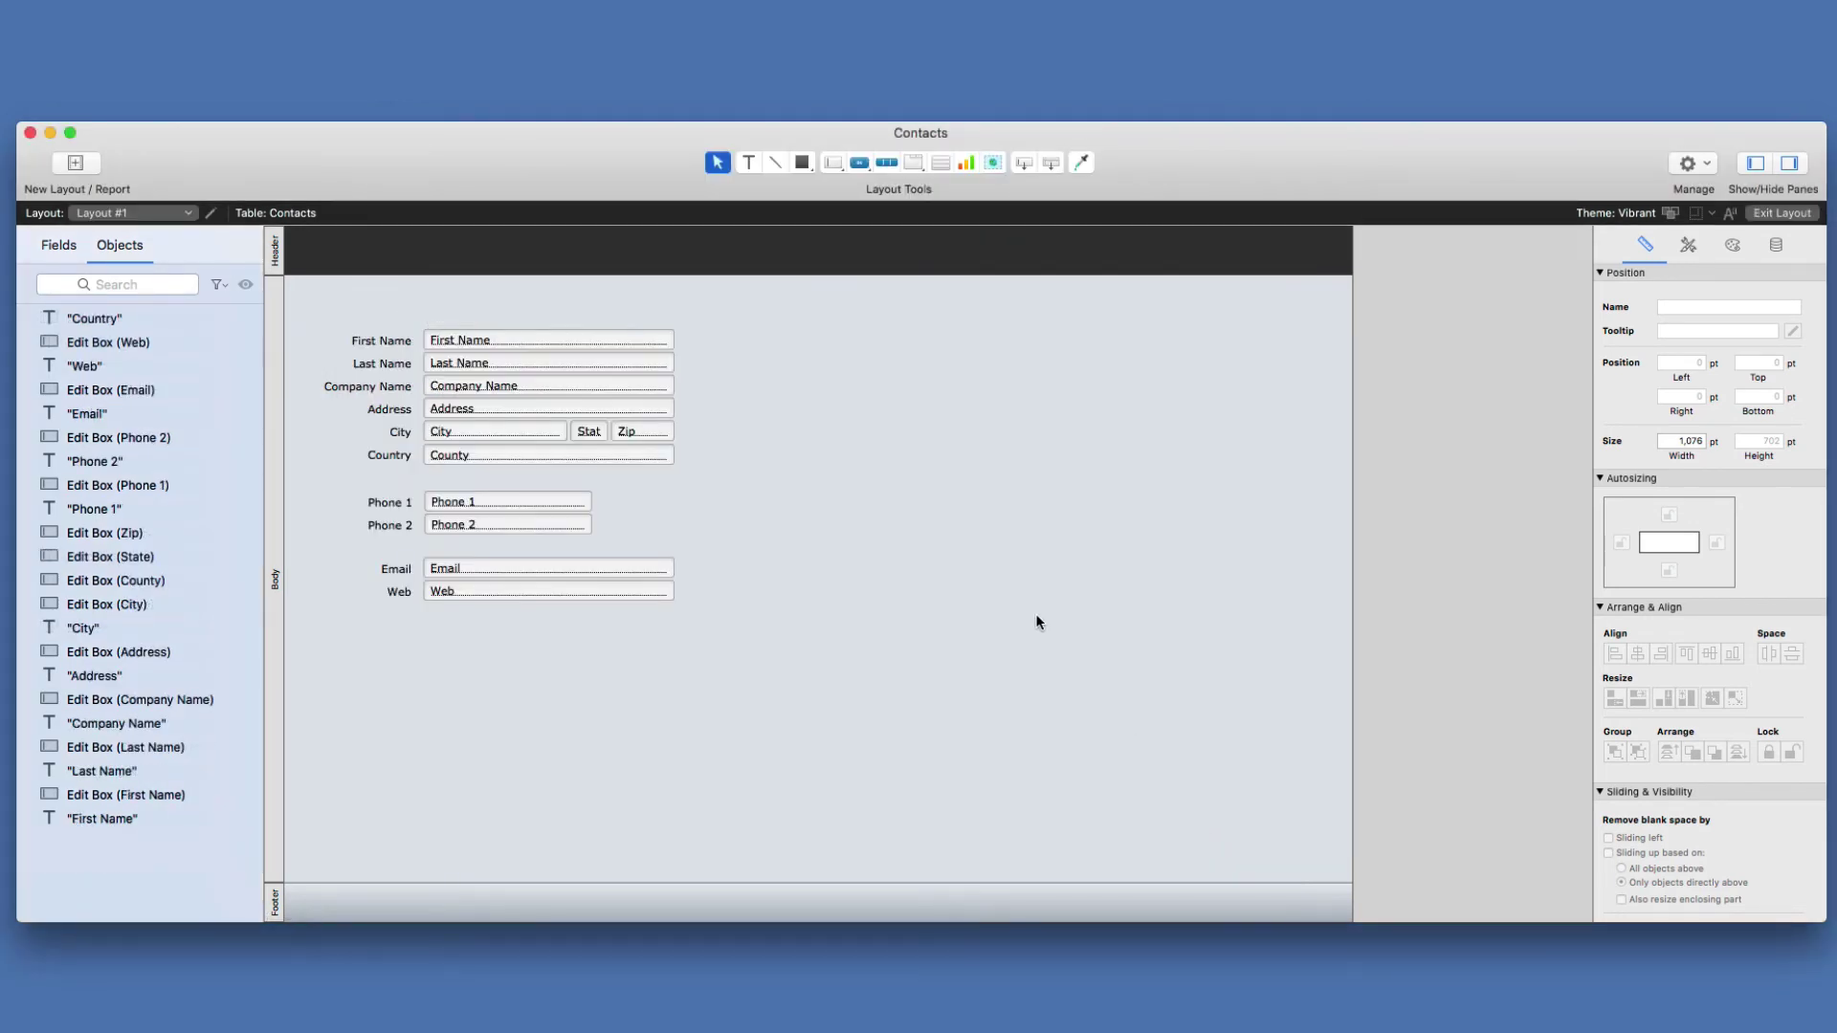
# - Draw a test portal beside the contact fields, then cancel it
pyautogui.click(943, 168)
pyautogui.moveTo(775, 328); pyautogui.dragTo(1240, 739)
pyautogui.click(1272, 153)
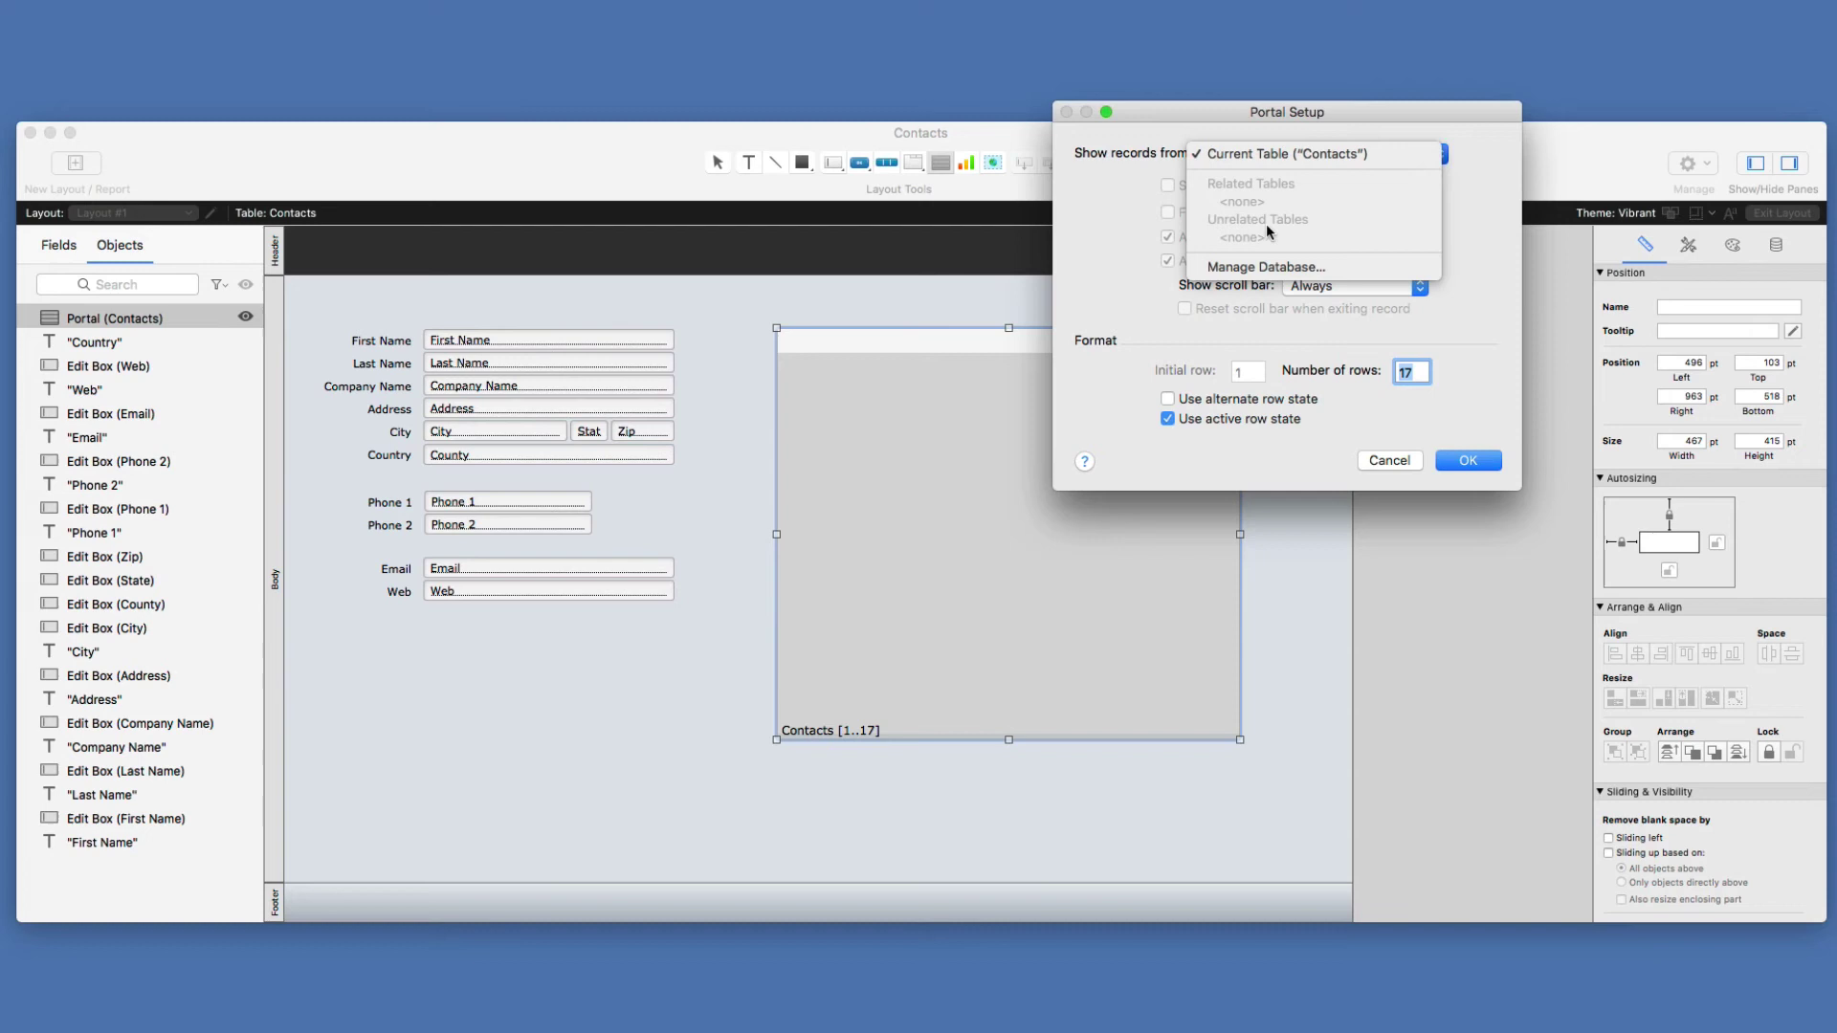
pyautogui.click(1121, 247)
pyautogui.click(1389, 461)
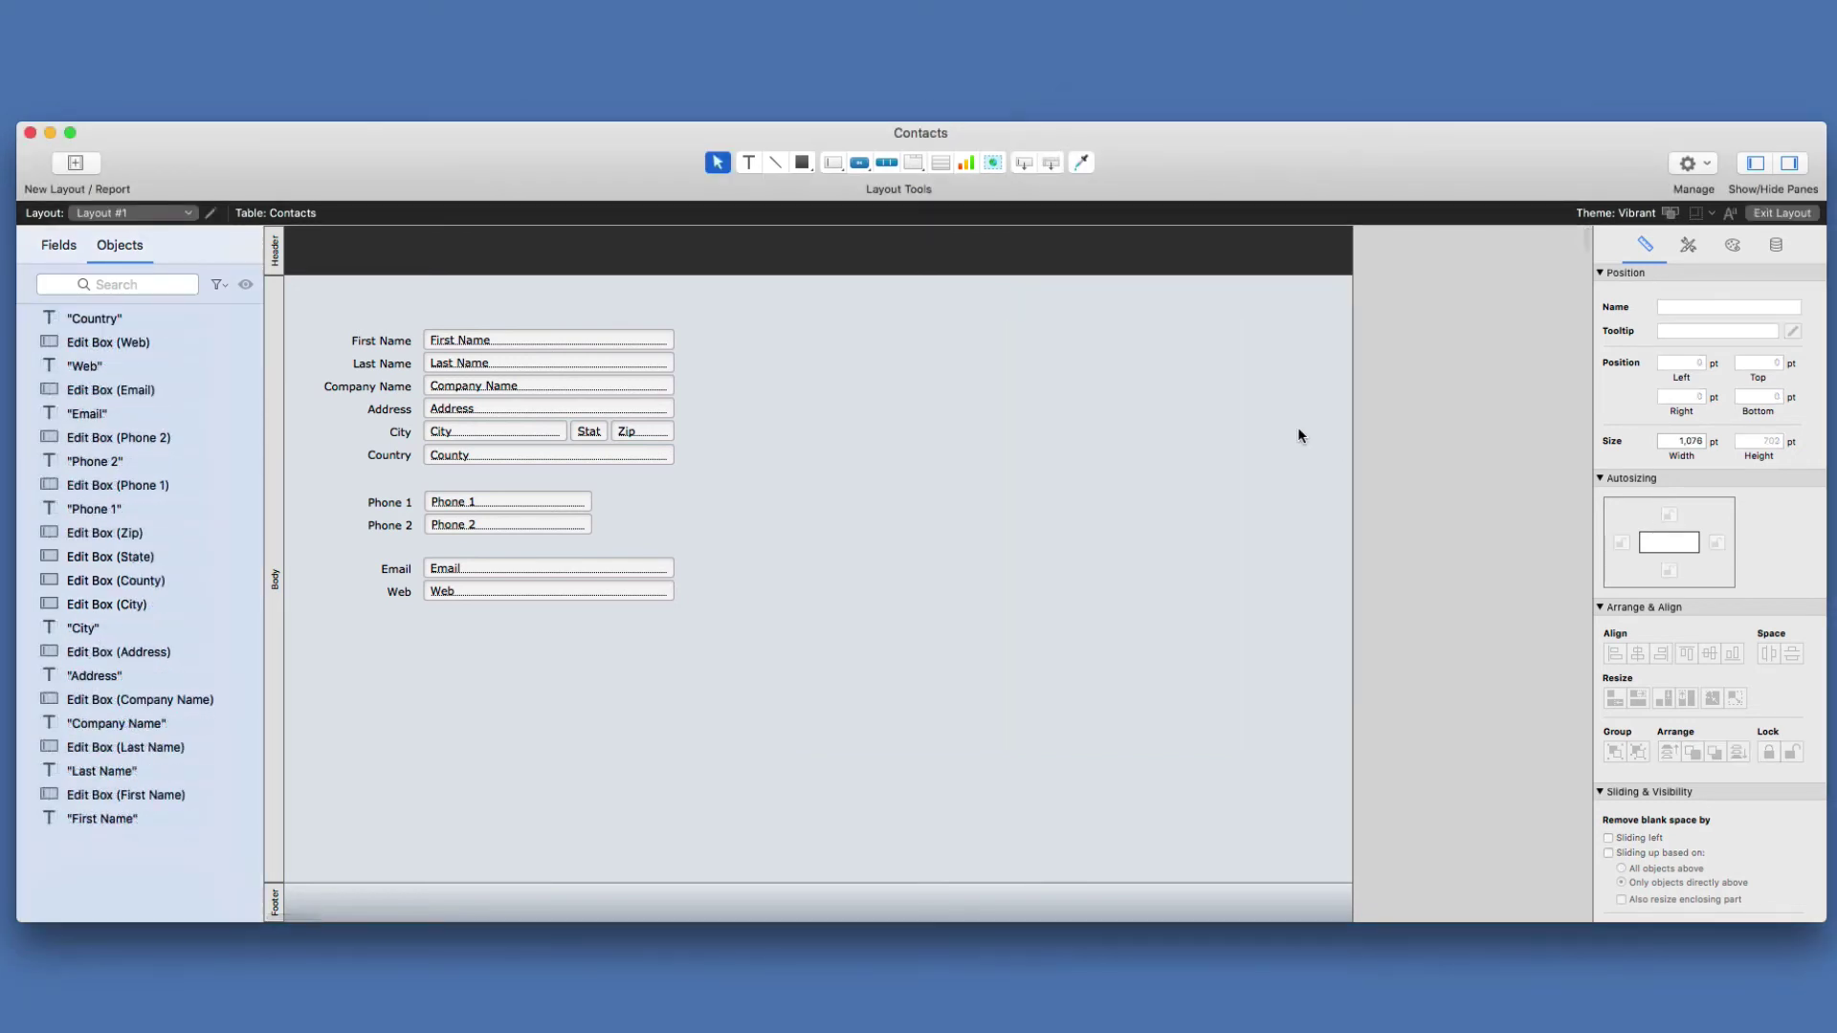
pyautogui.press('super+shift+d')
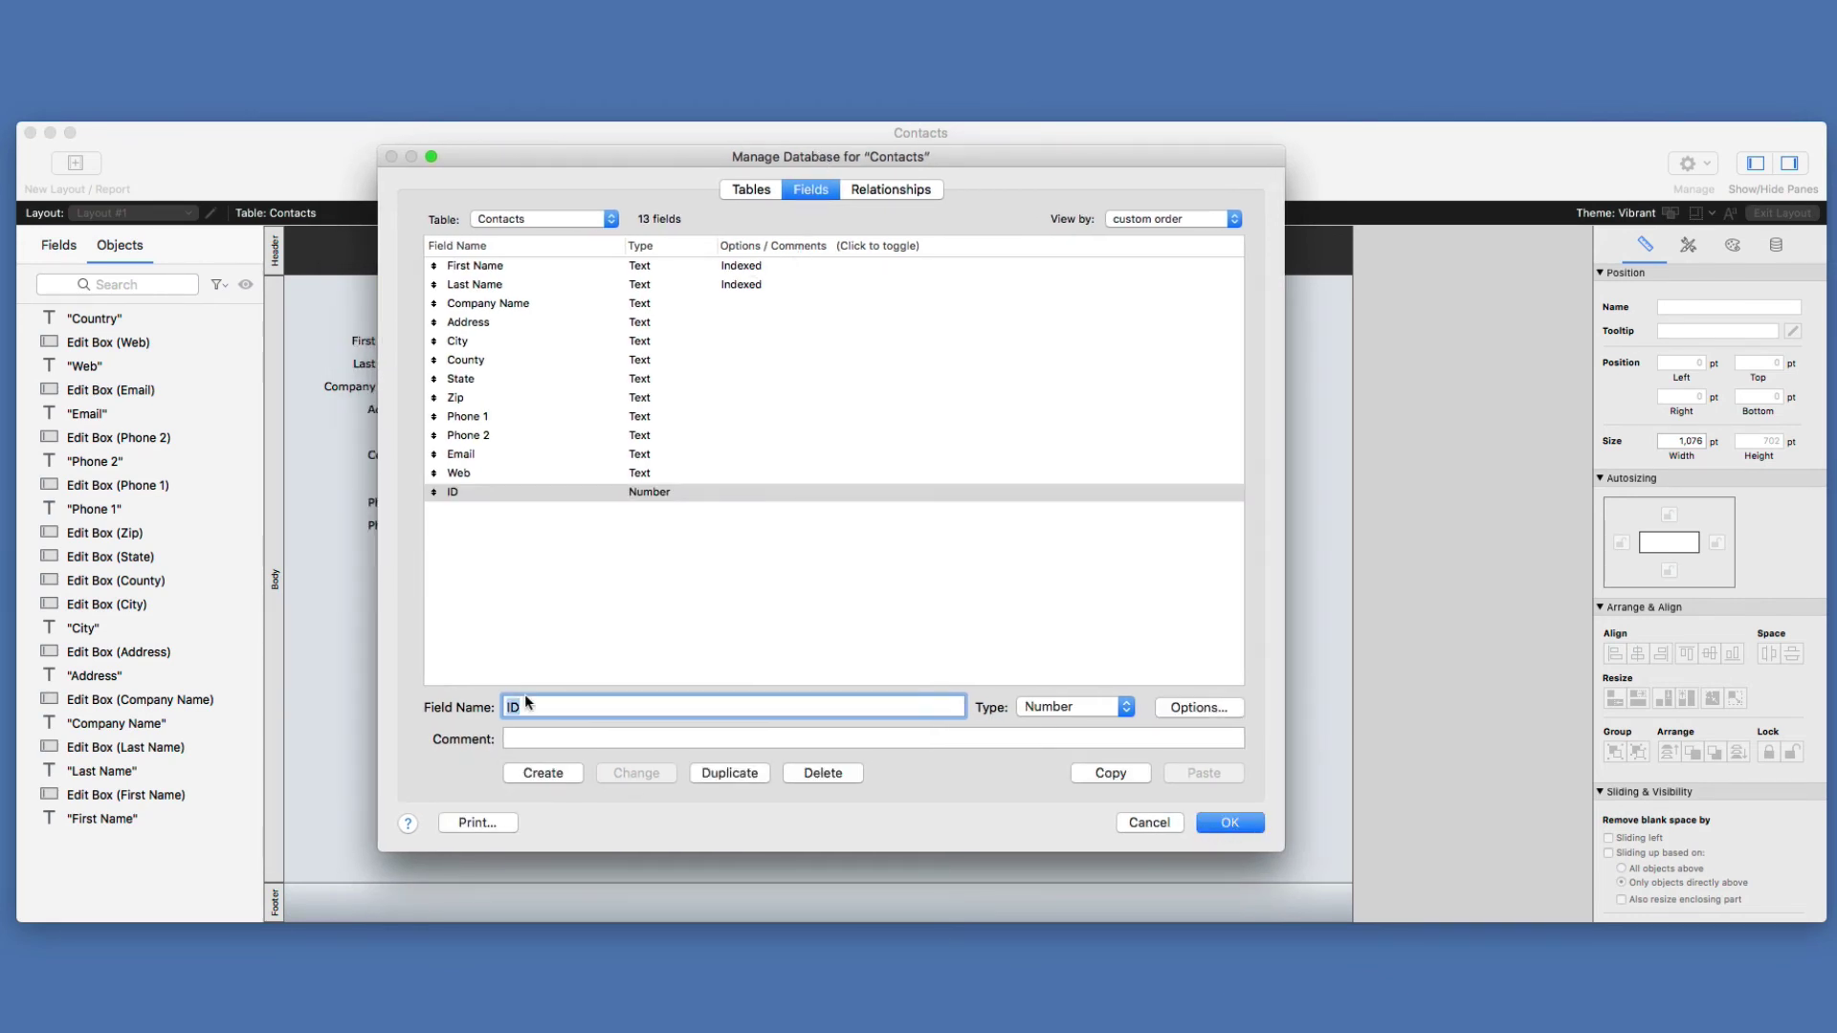
# - Save the recreated ID Number field, then draw a test portal and discard it
pyautogui.click(1229, 824)
pyautogui.click(940, 163)
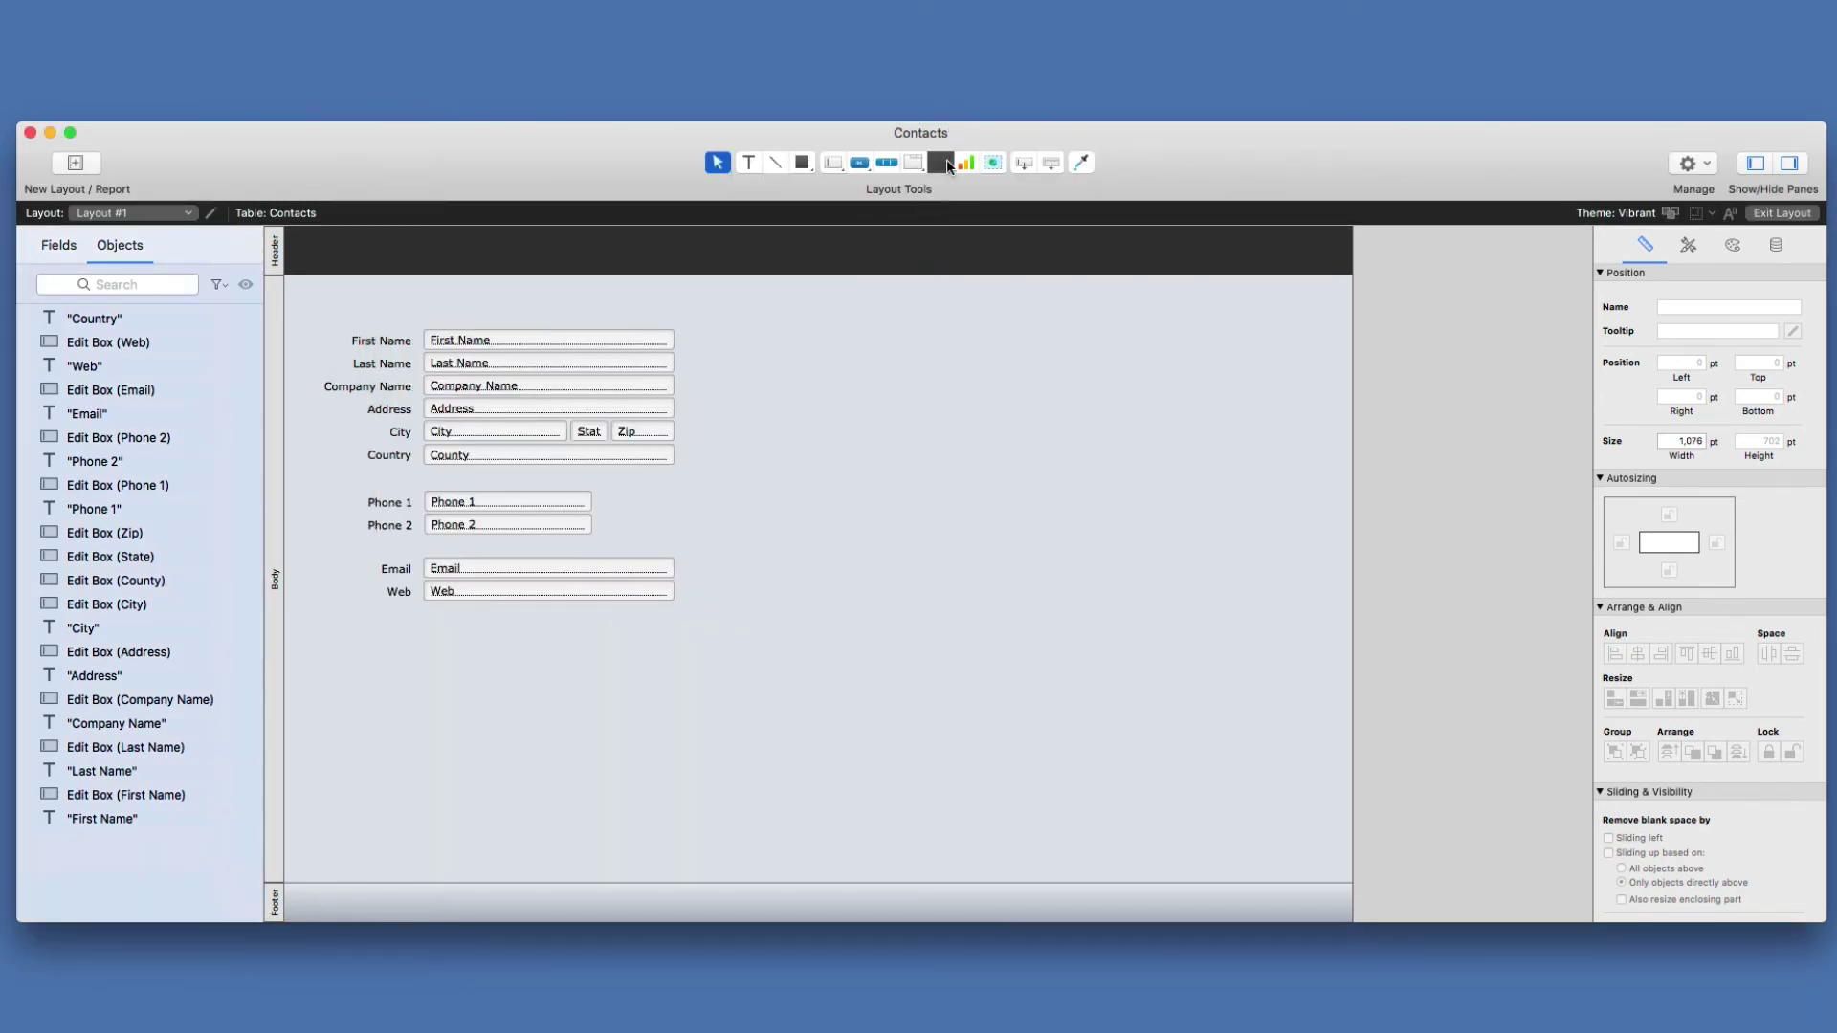
pyautogui.moveTo(782, 315)
pyautogui.mouseDown()
pyautogui.moveTo(1241, 593)
pyautogui.moveTo(1239, 617)
pyautogui.mouseUp()
pyautogui.click(1311, 153)
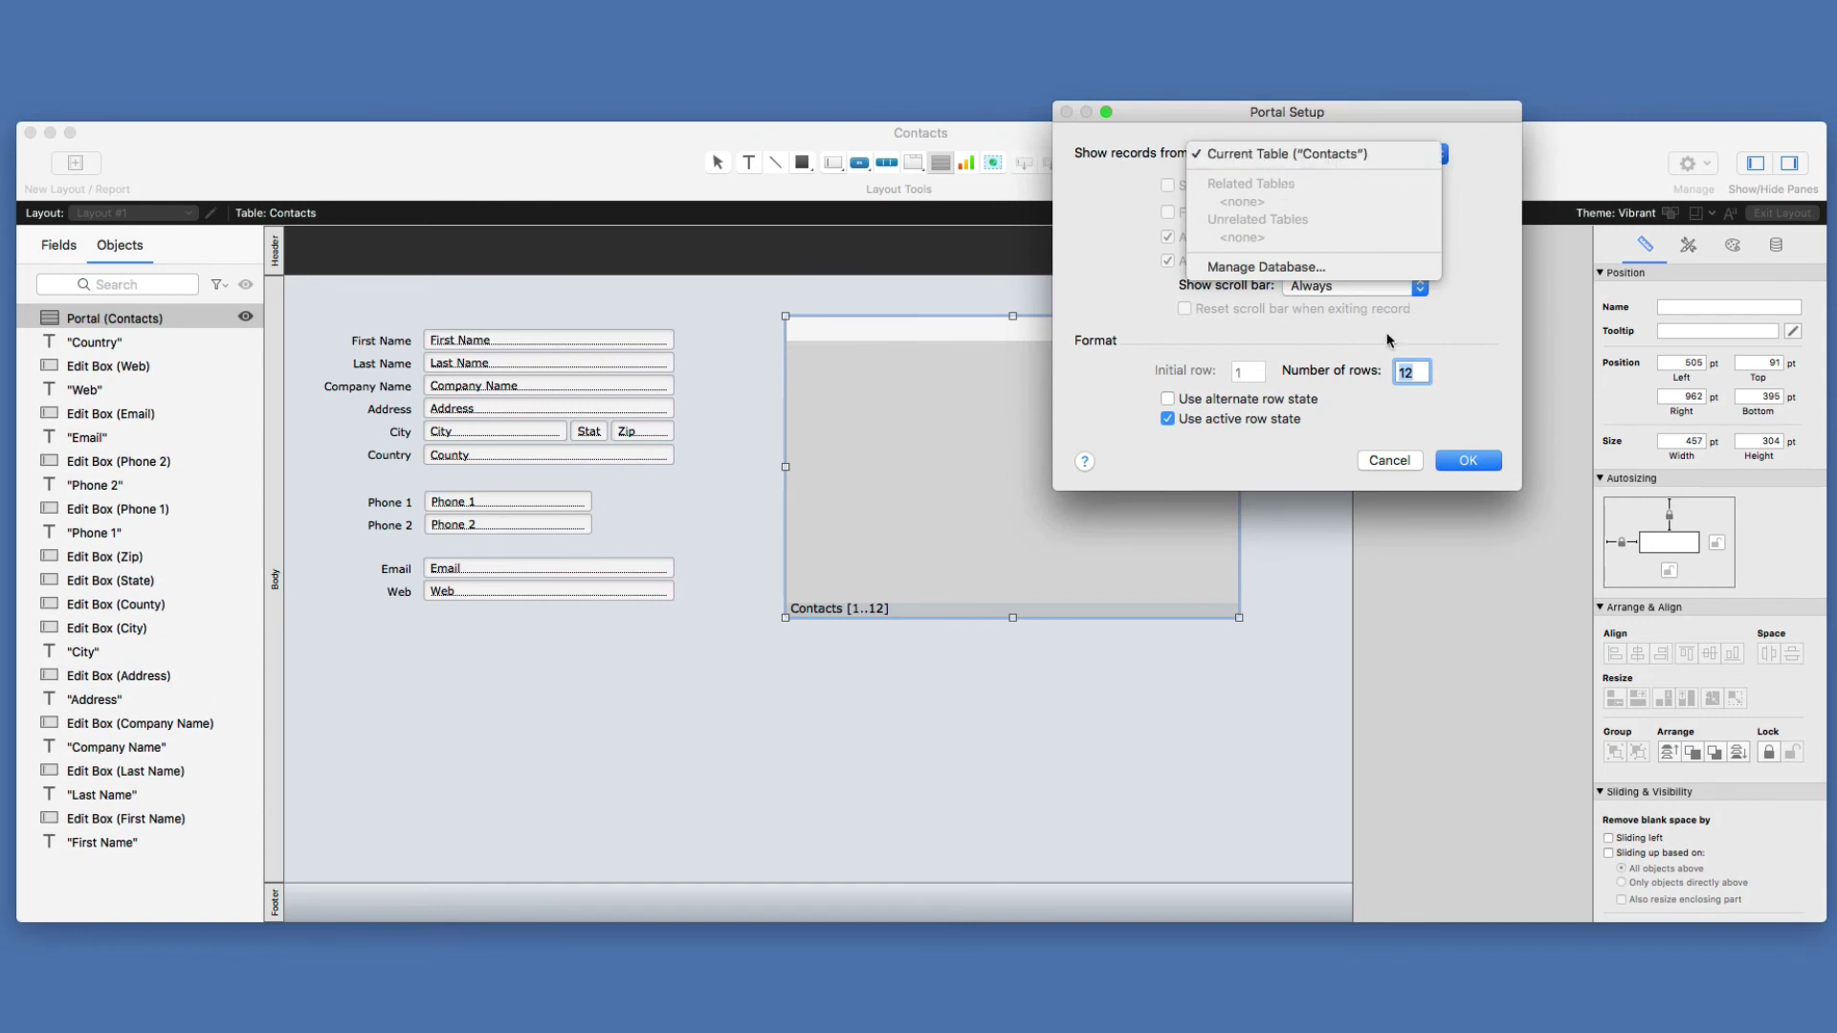
pyautogui.click(1399, 433)
pyautogui.click(1391, 461)
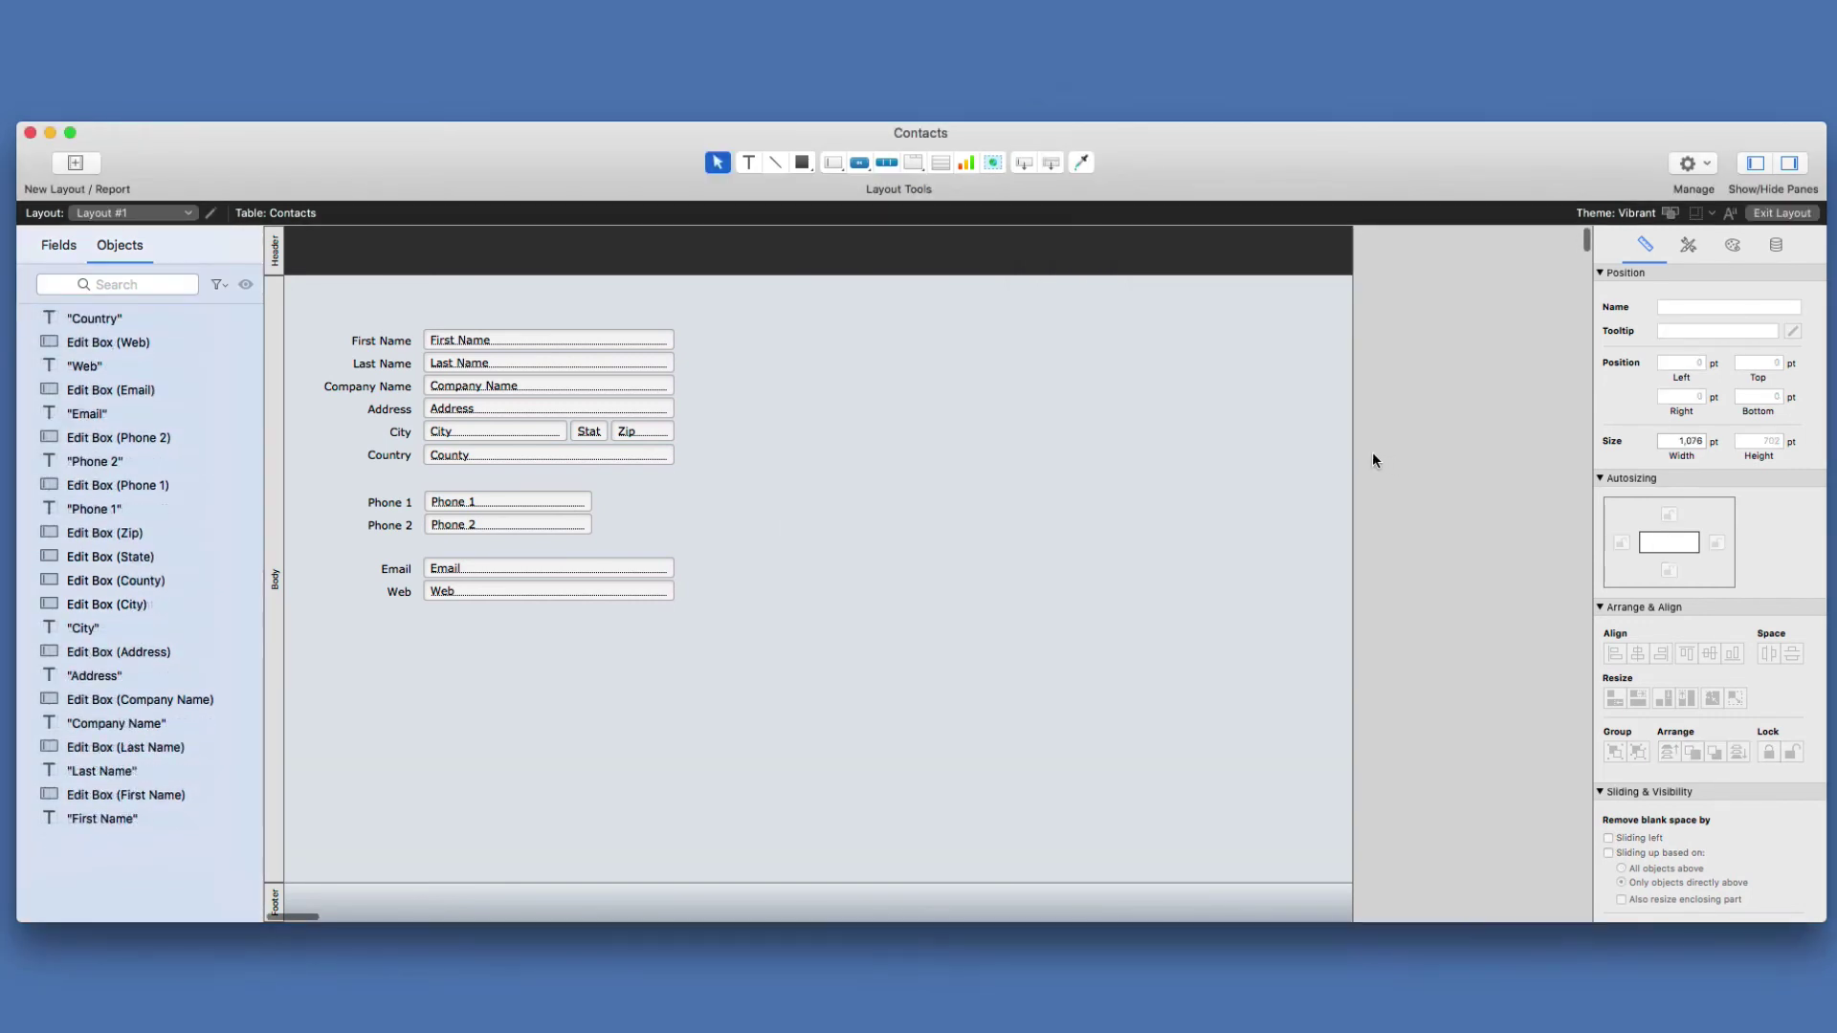
# - Make the Contacts ID field auto-enter a serial number
pyautogui.press('super+shift+d')
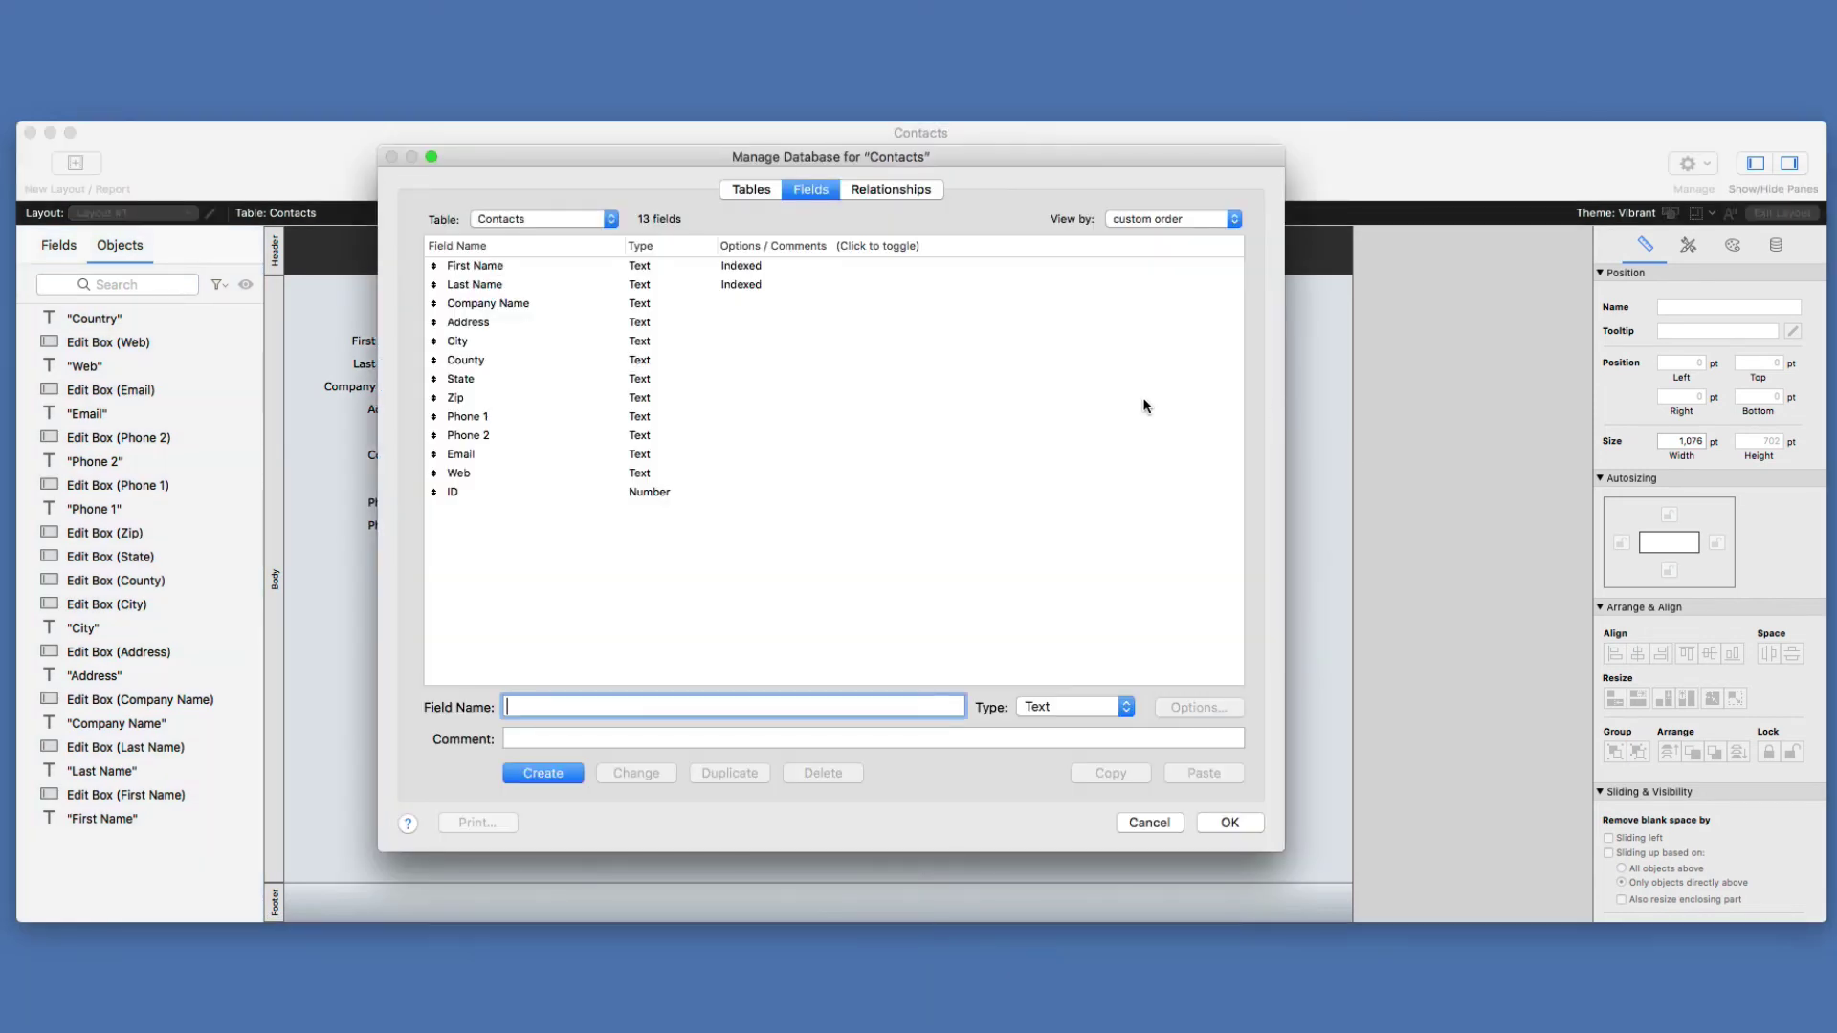
pyautogui.doubleClick(1024, 489)
pyautogui.click(1160, 244)
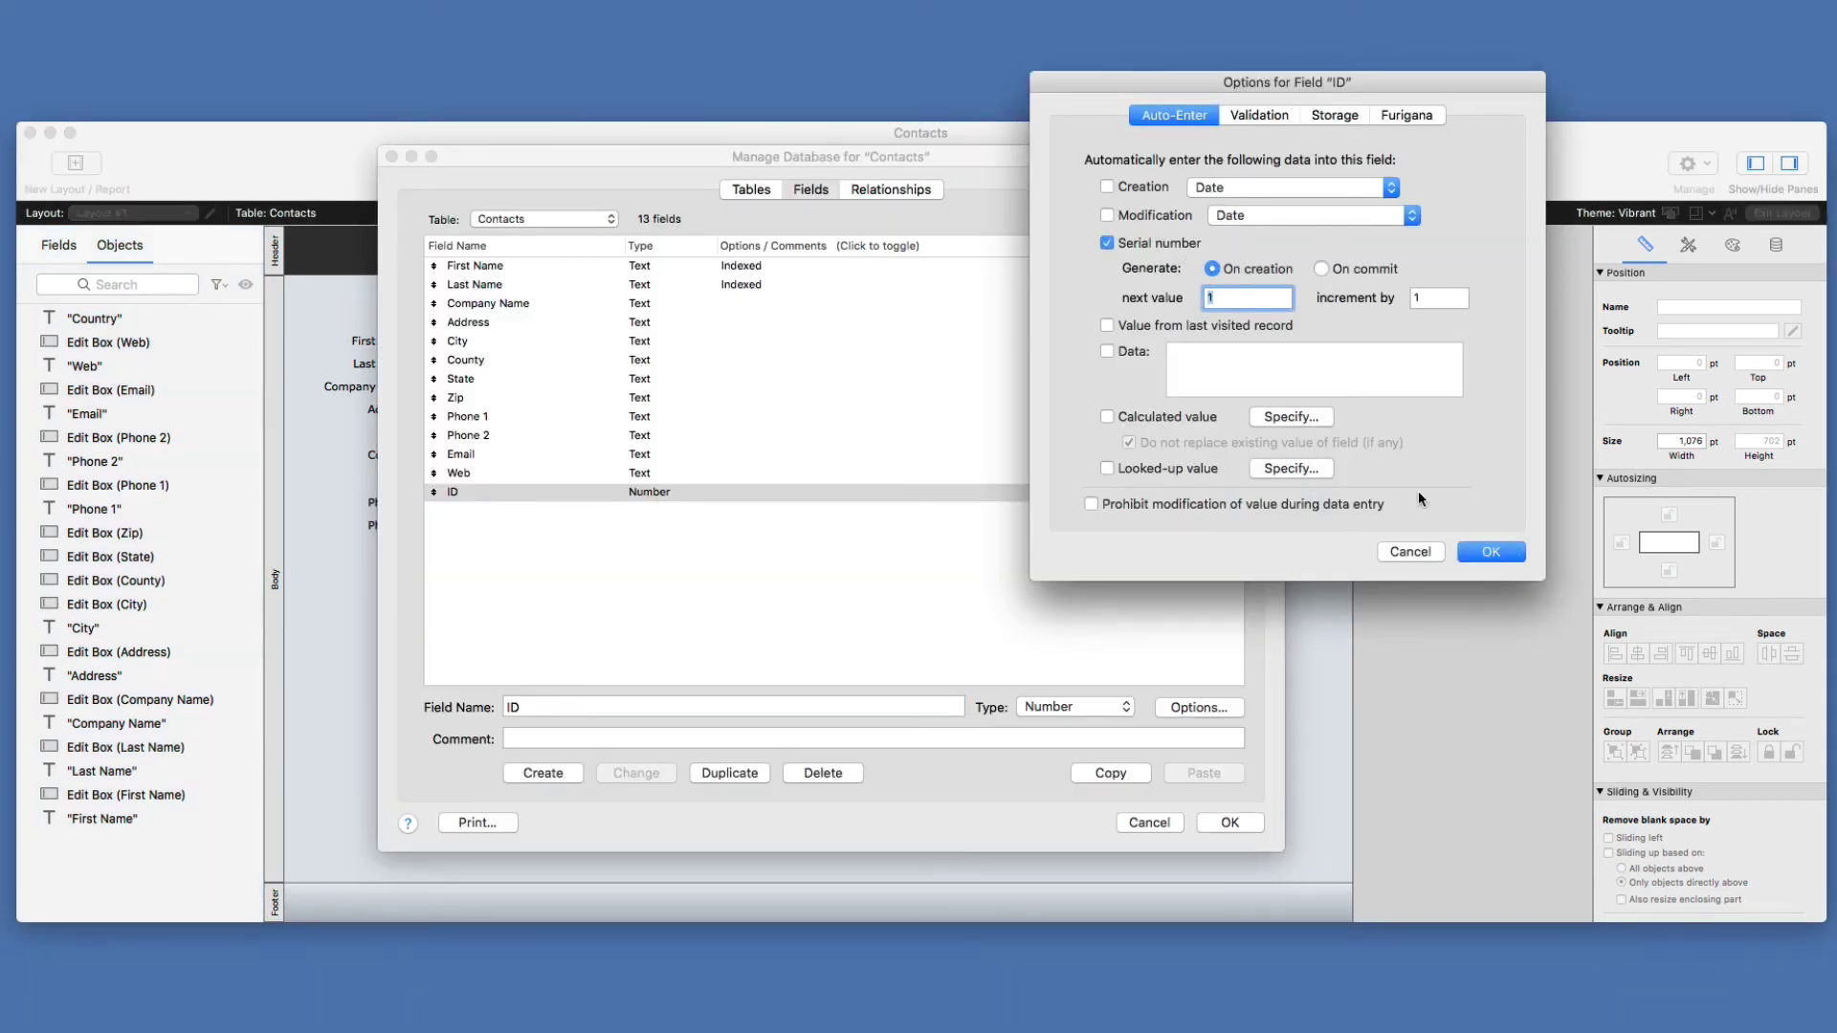
pyautogui.click(1490, 551)
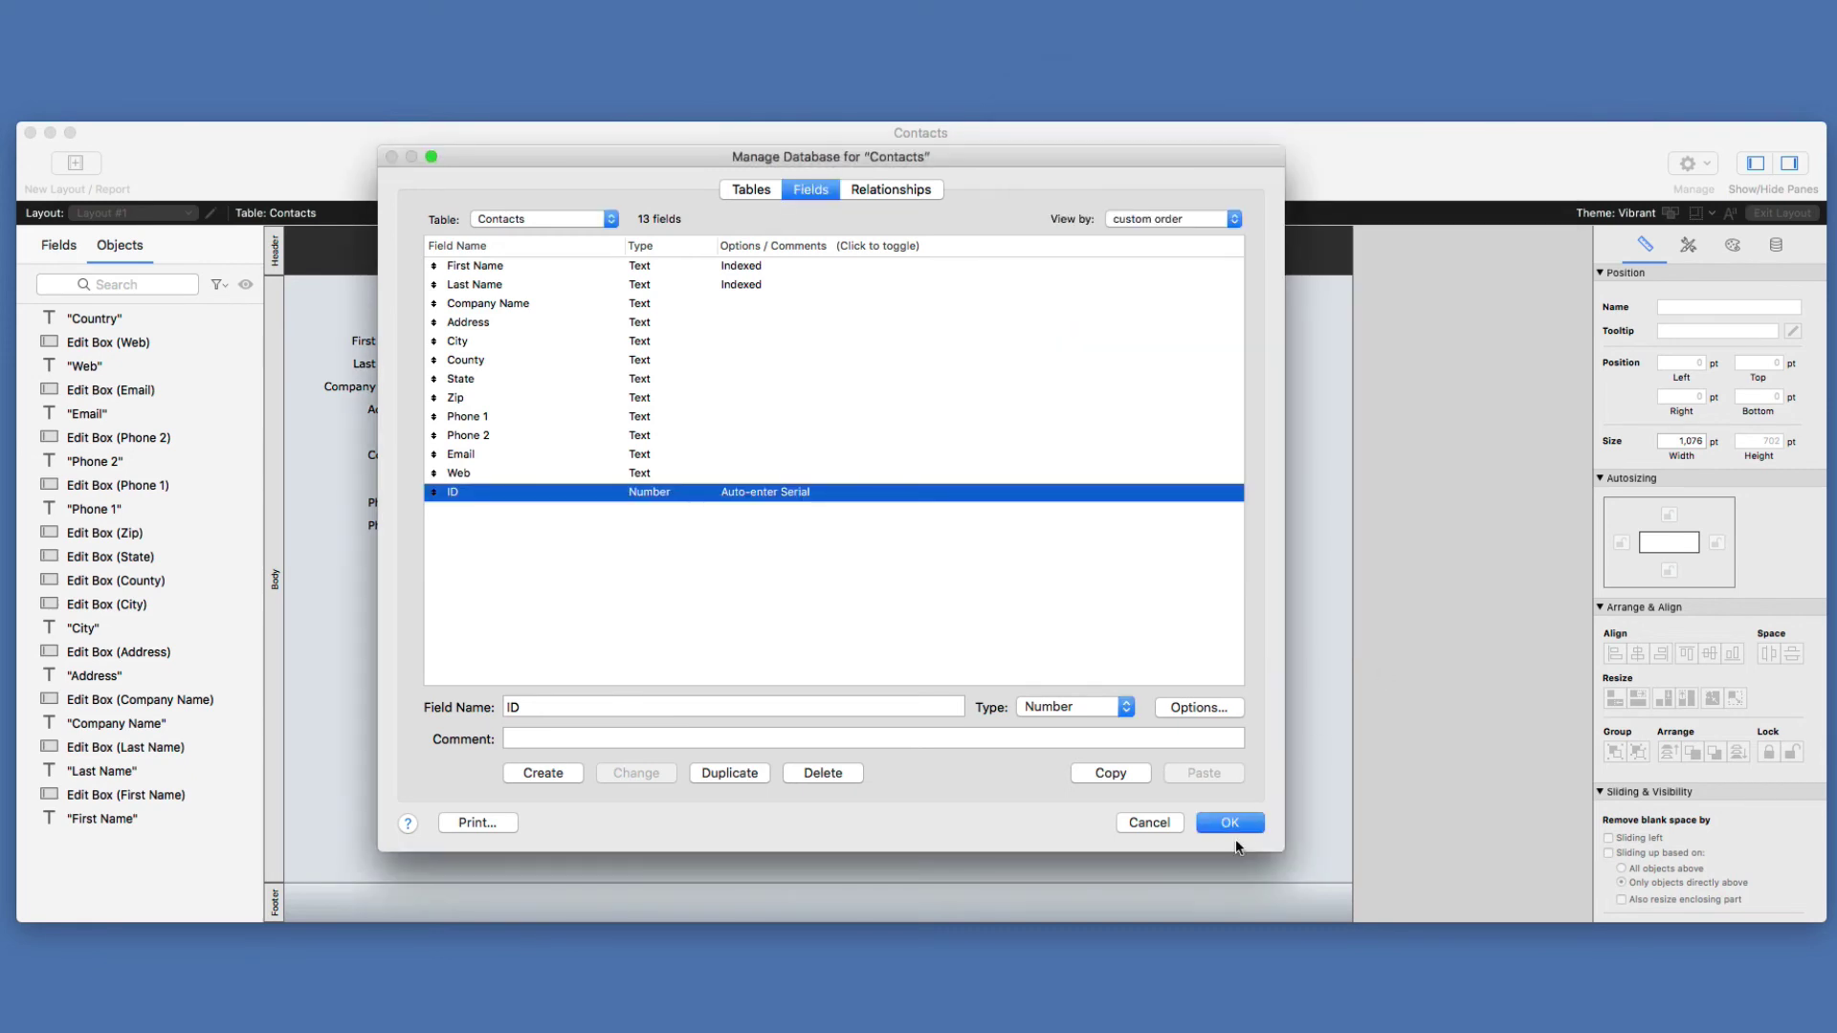
pyautogui.click(1229, 823)
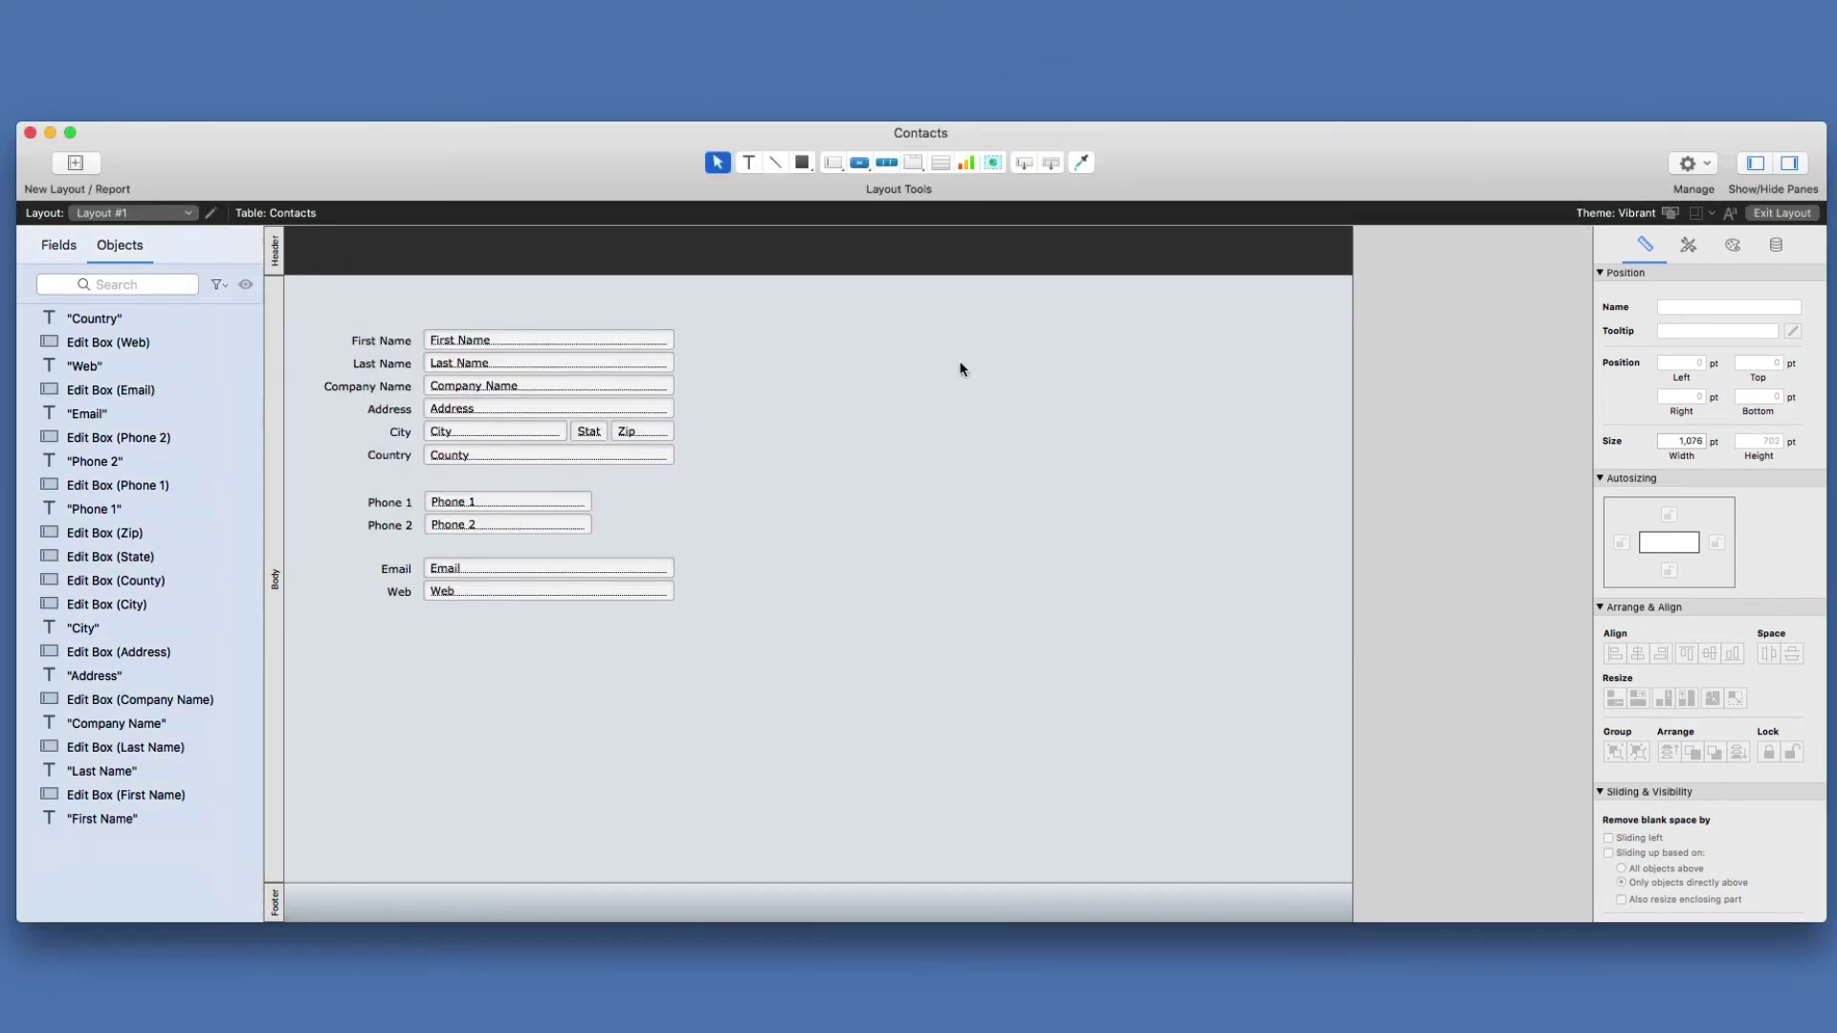
# - Draw a 14-row portal and preview the New Add-on Table choice Addresses before backing out
pyautogui.click(940, 162)
pyautogui.moveTo(841, 371); pyautogui.dragTo(1216, 716)
pyautogui.click(1326, 153)
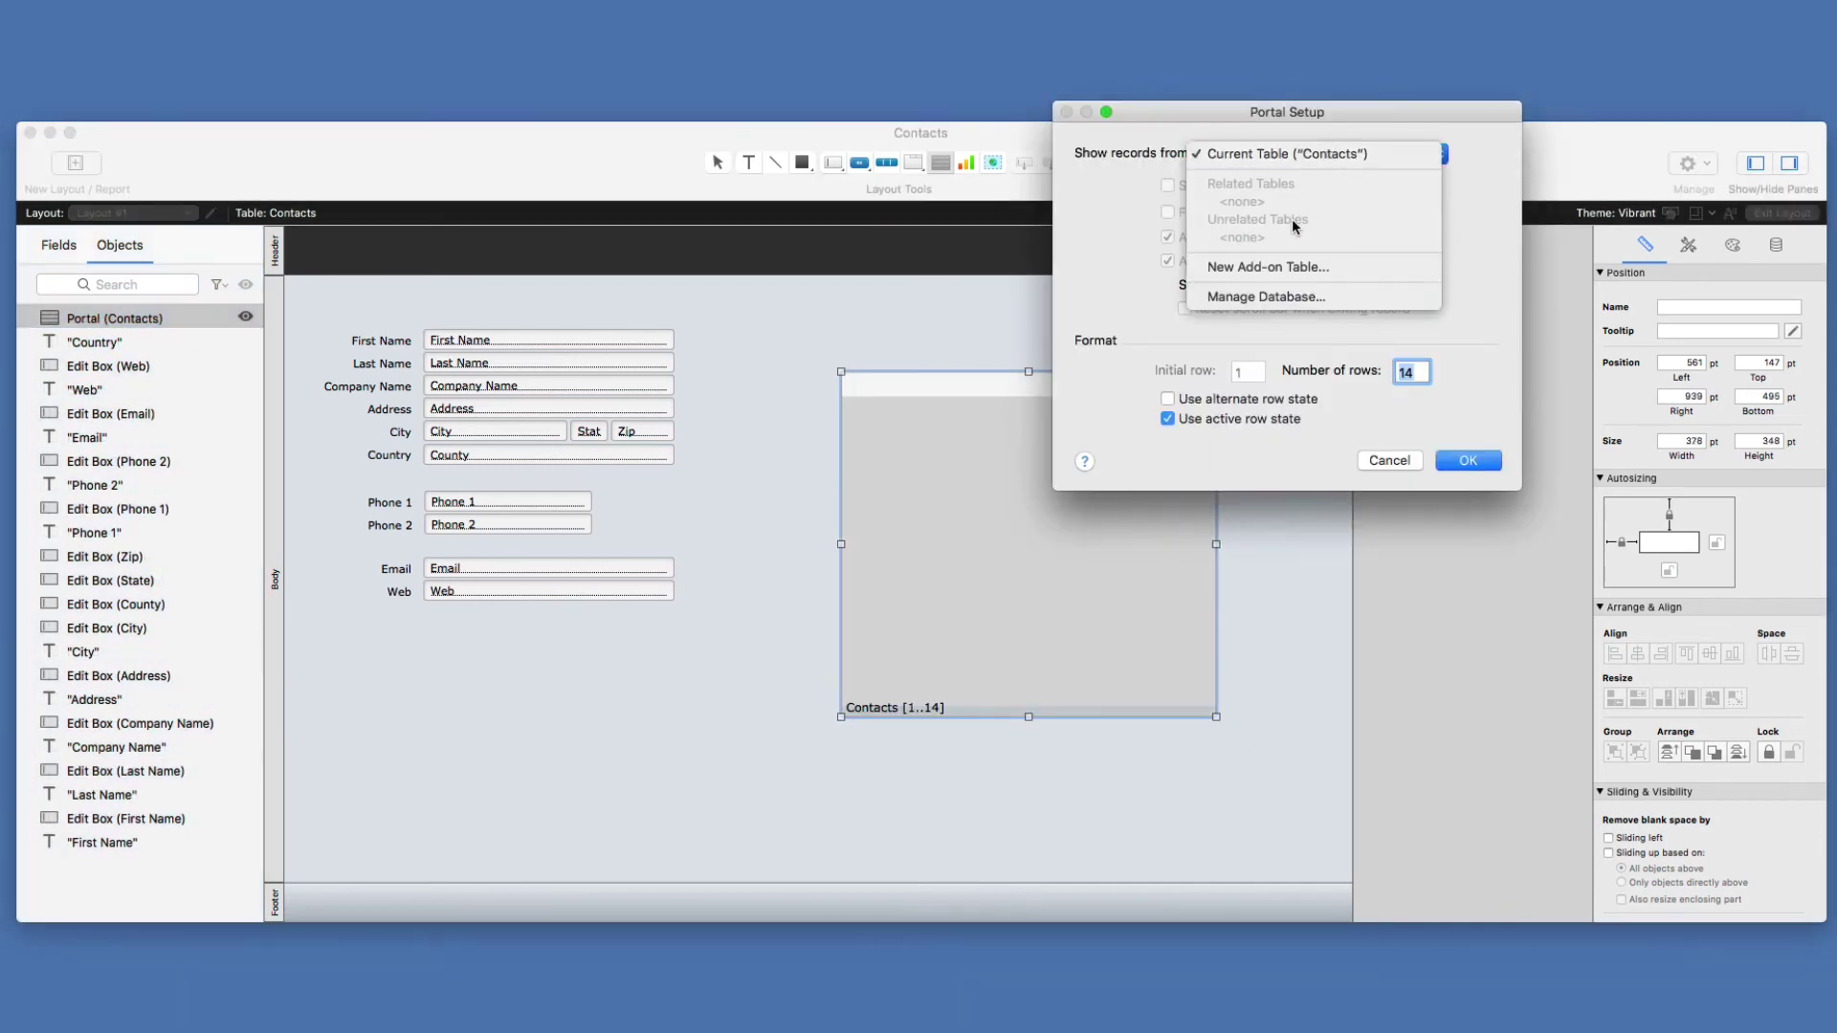
pyautogui.click(1290, 269)
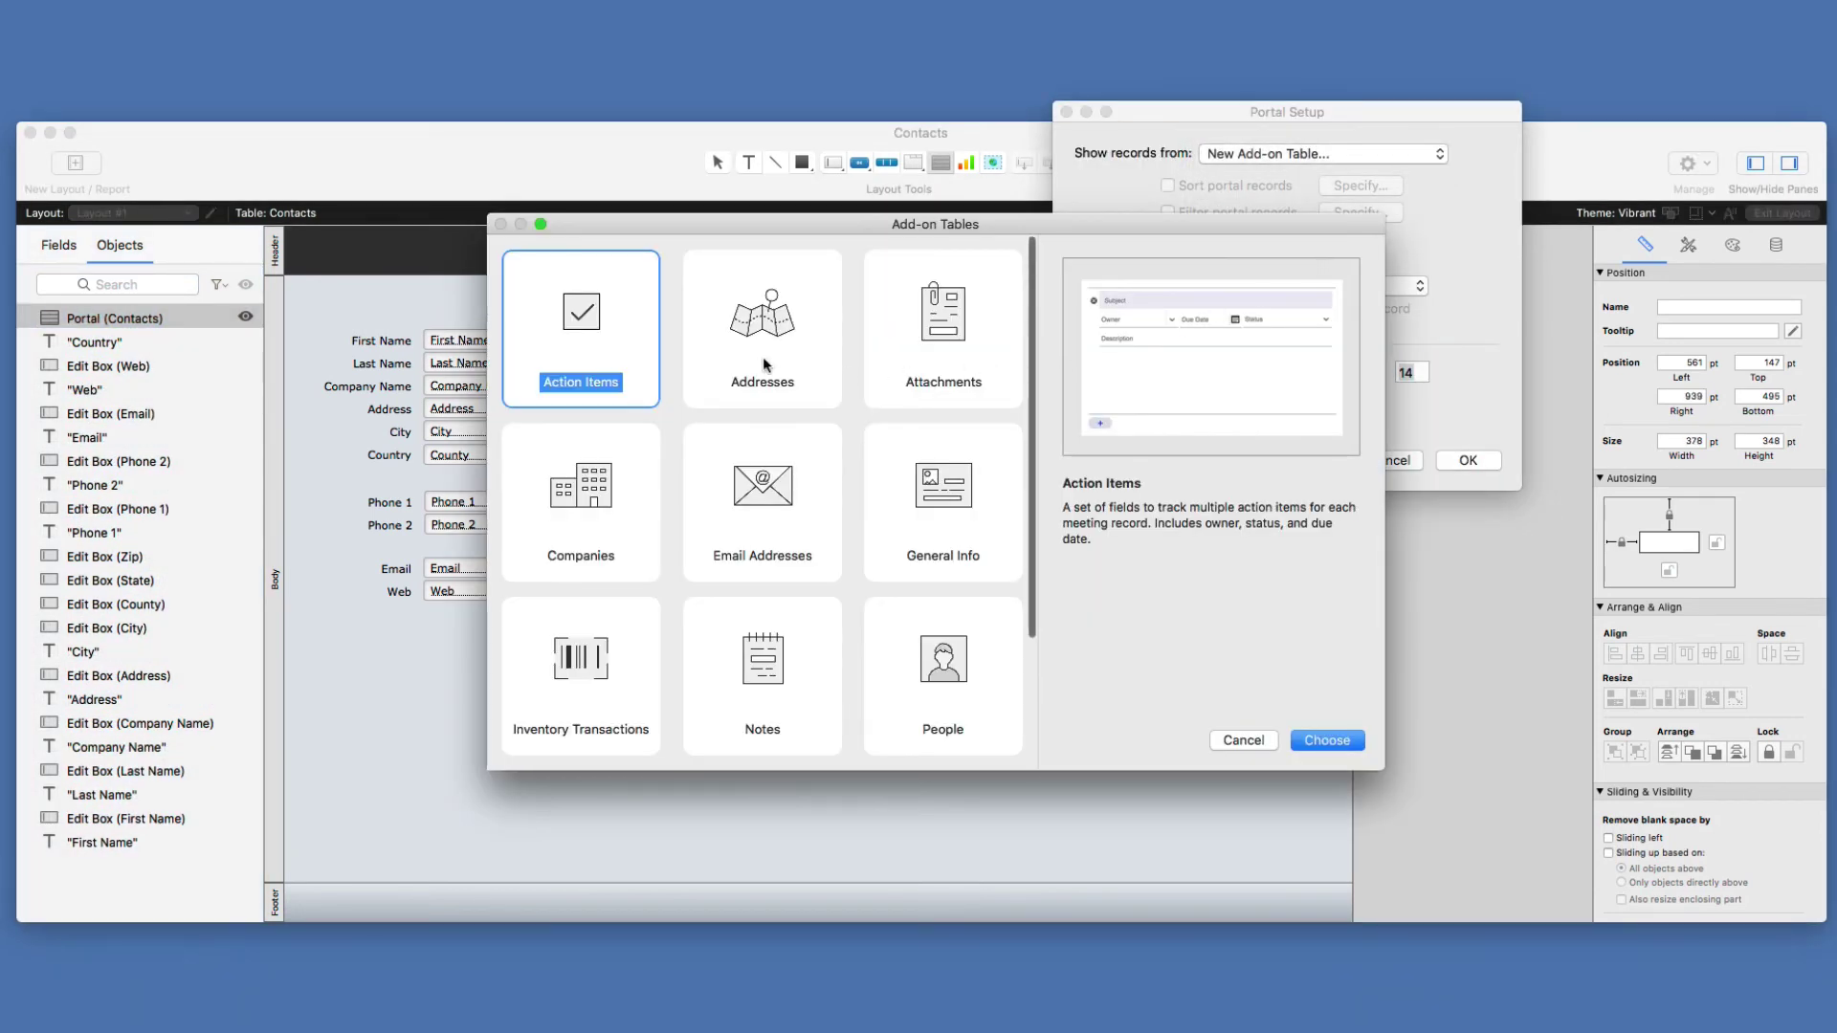
pyautogui.doubleClick(763, 365)
pyautogui.press('Return')
# - Switch the ID field's auto-enter from serial number to the calculated value Get(UUID)
pyautogui.press('super+shift+d')
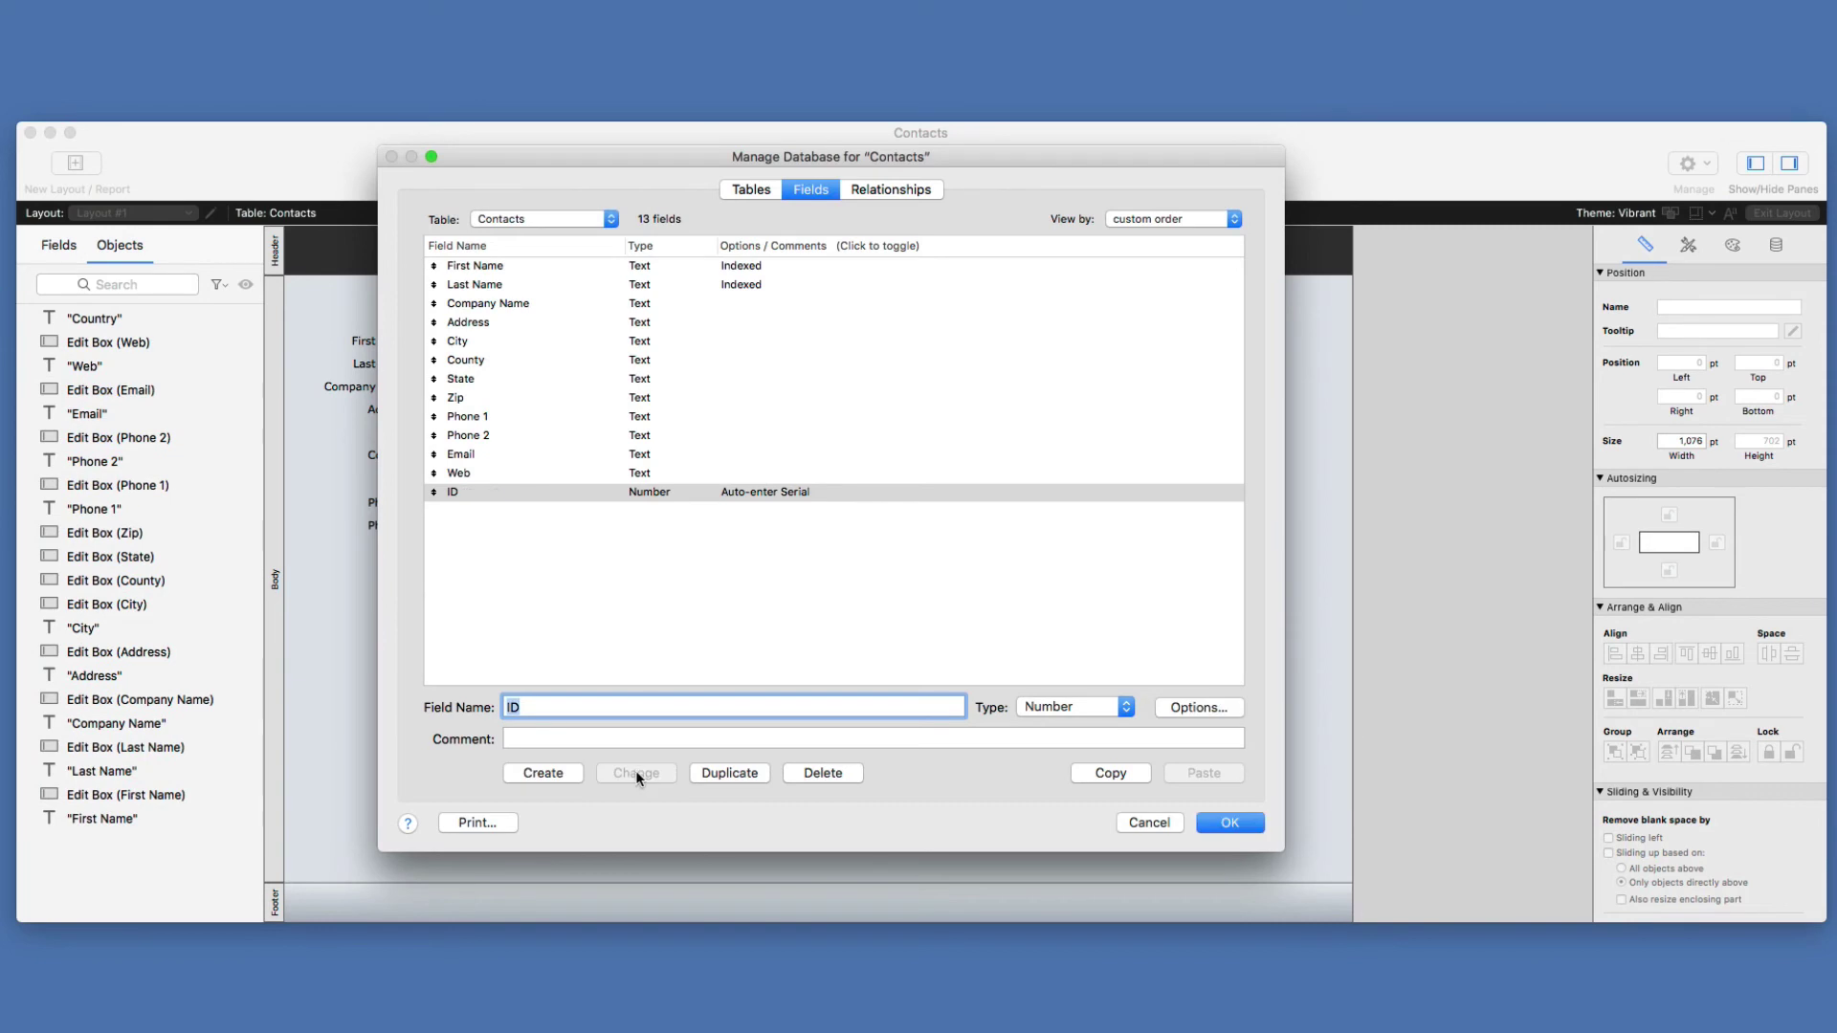
pyautogui.doubleClick(763, 492)
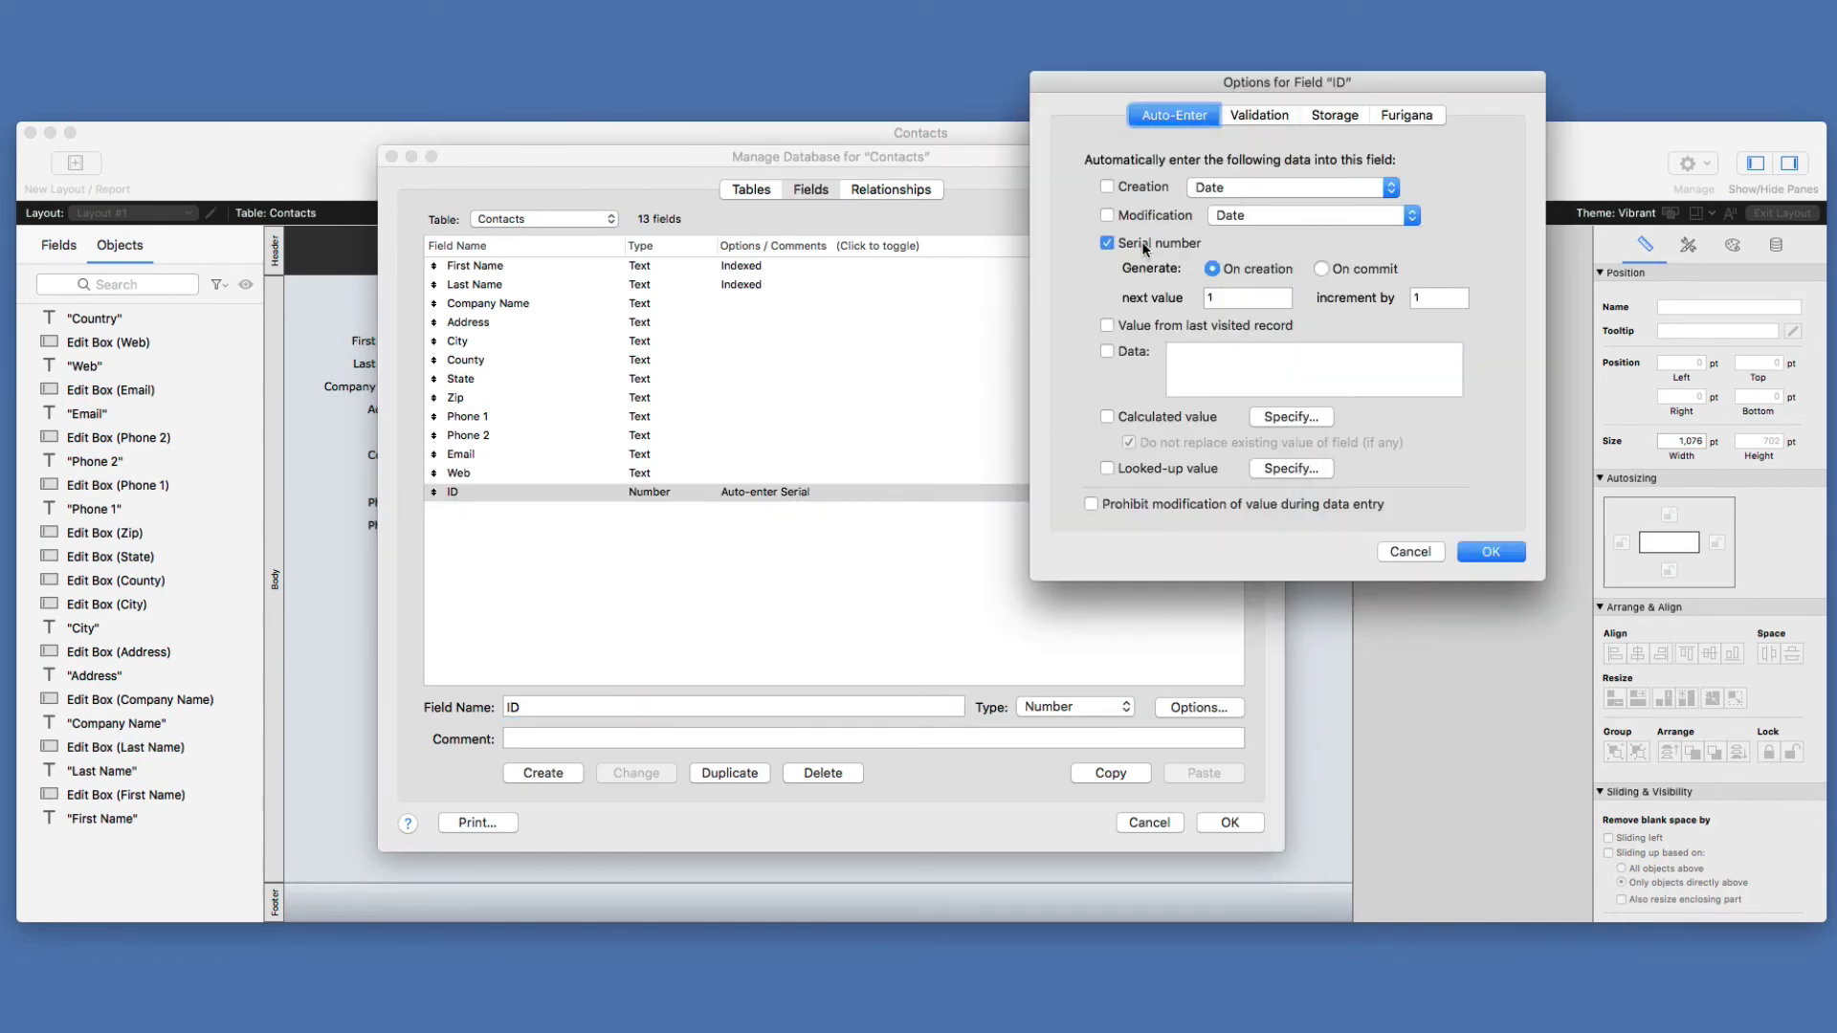
pyautogui.click(1144, 247)
pyautogui.click(1168, 421)
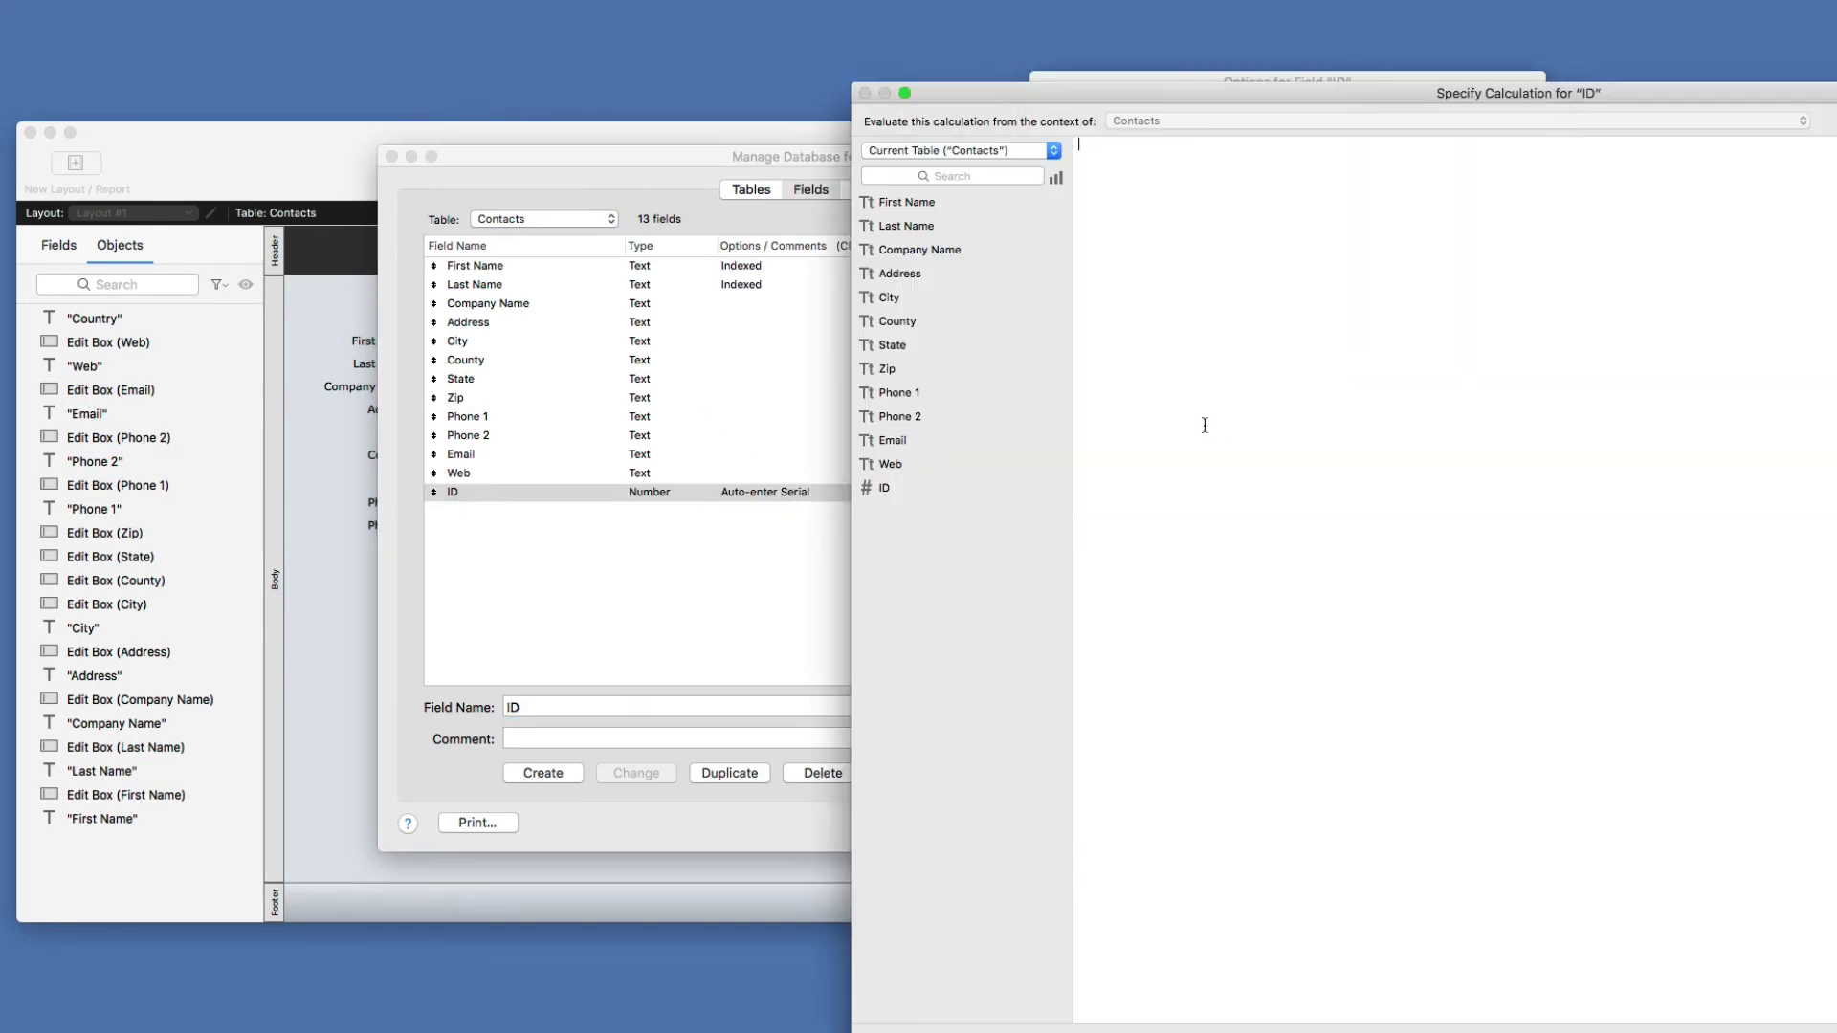
pyautogui.write('Get')
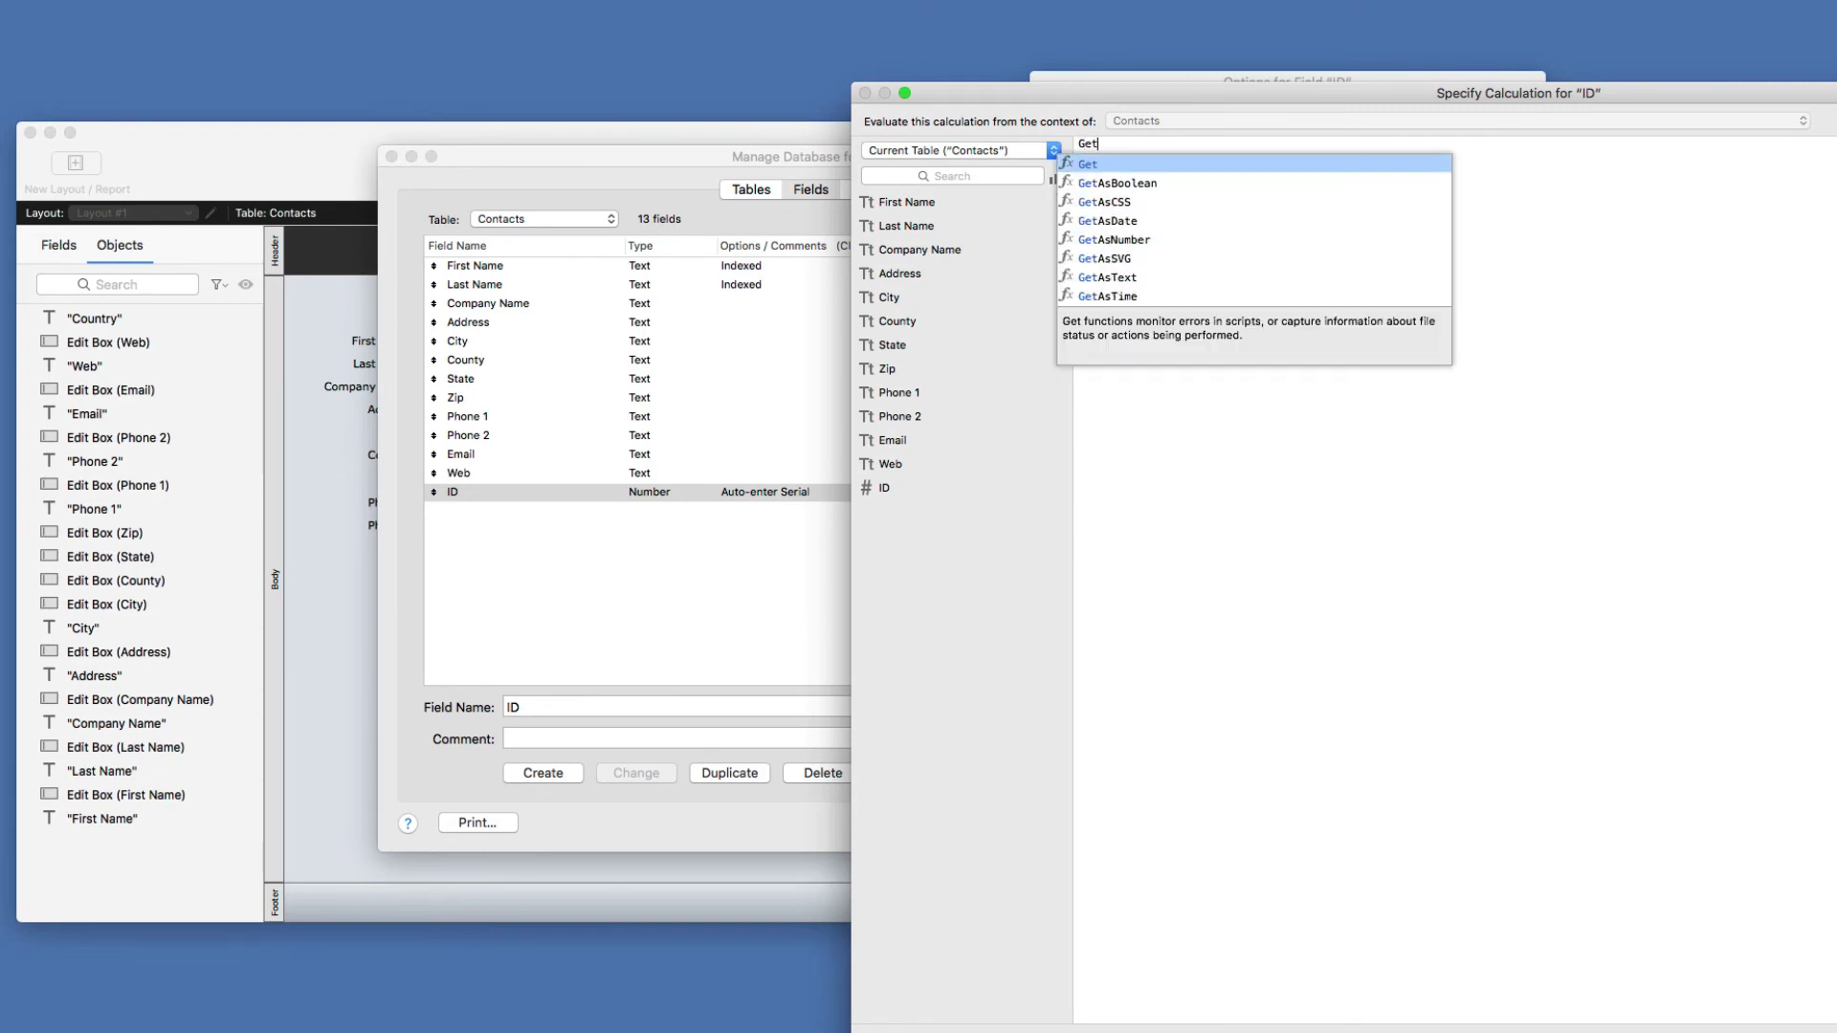
pyautogui.write(' (uu')
pyautogui.press('Return')
pyautogui.write(')')
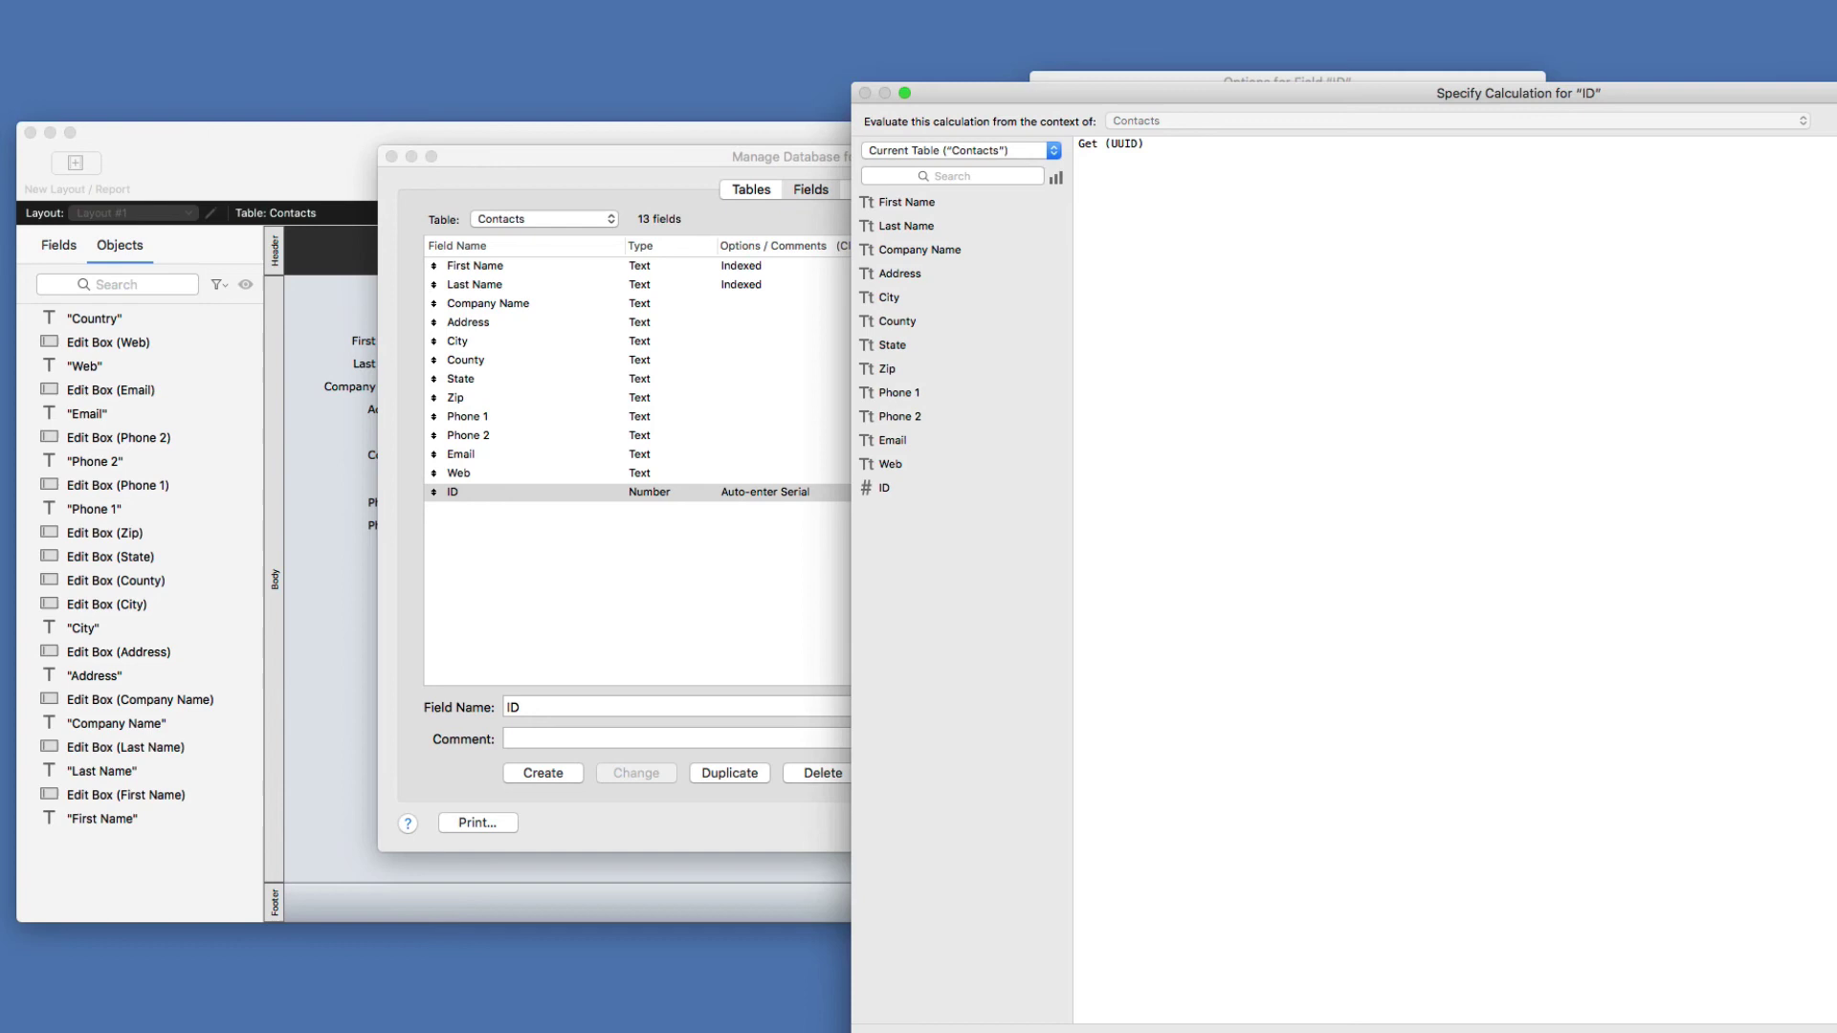
pyautogui.press('Return')
pyautogui.click(1498, 553)
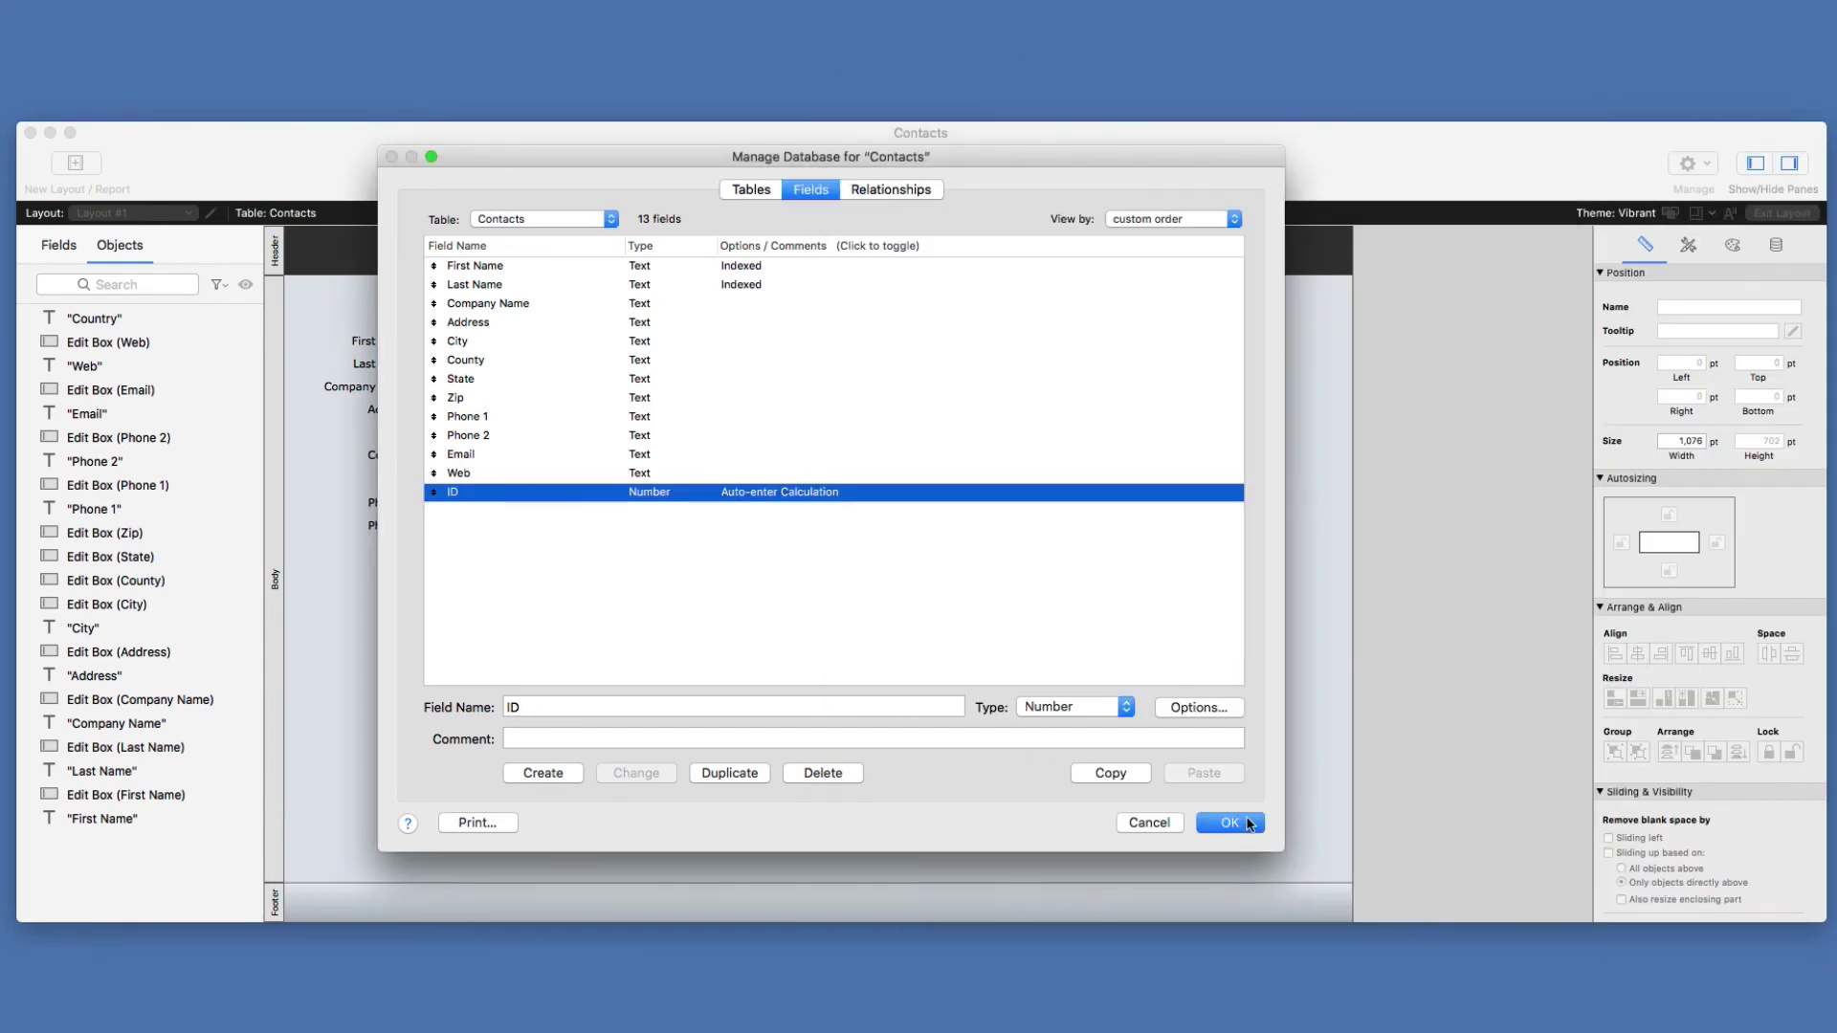
pyautogui.click(1230, 822)
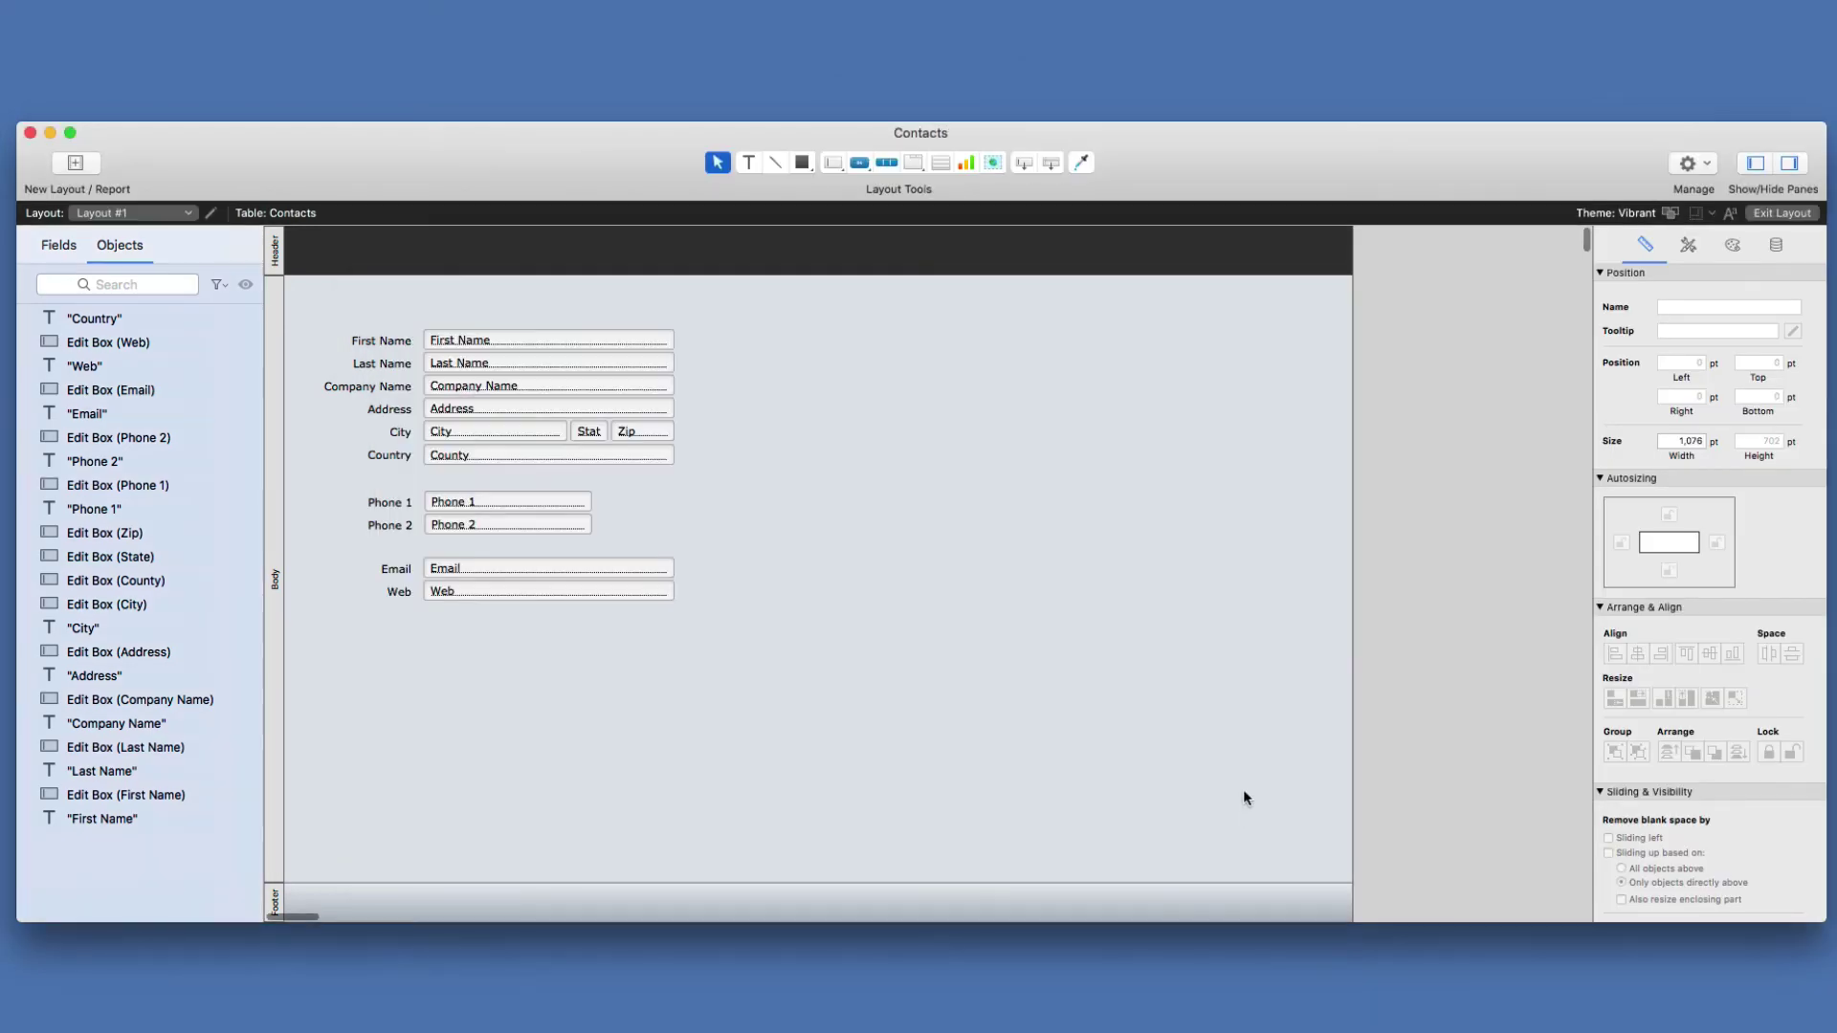
# - Draw a portal beside the contact fields using a new Addresses add-on table
pyautogui.click(939, 163)
pyautogui.moveTo(790, 362); pyautogui.dragTo(1240, 732)
pyautogui.click(1298, 156)
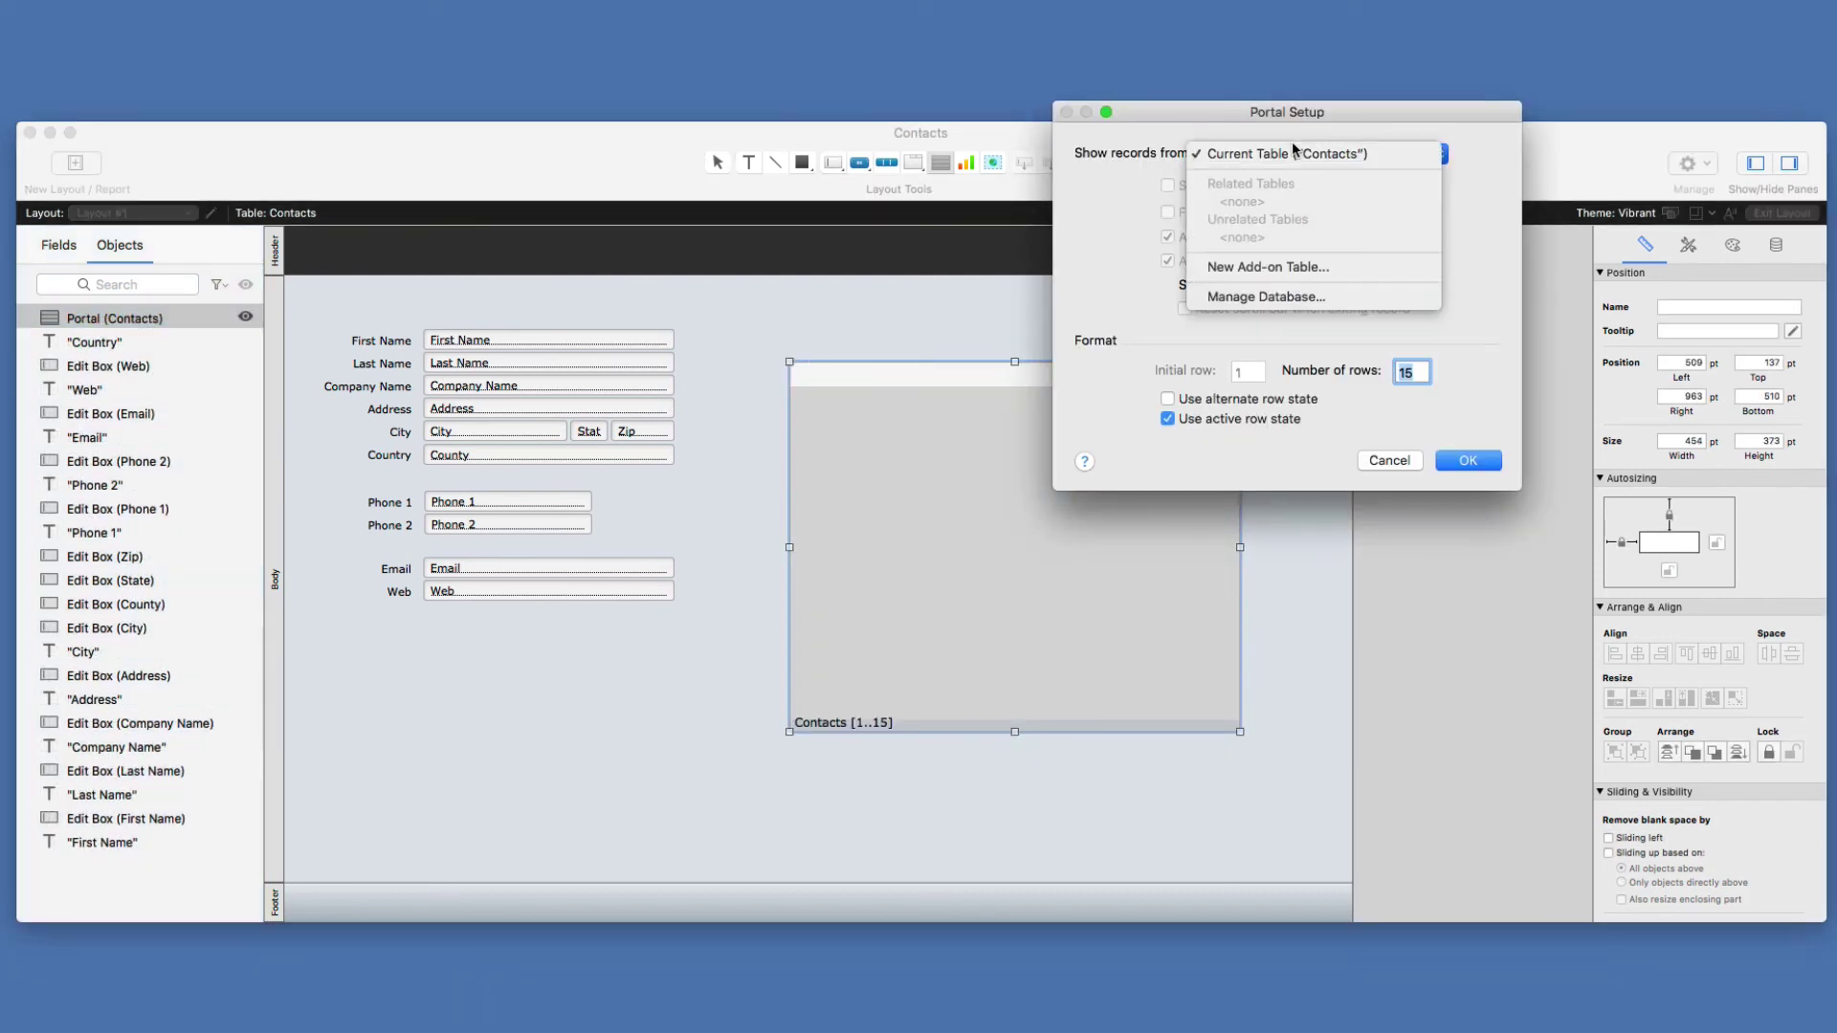
pyautogui.click(1273, 263)
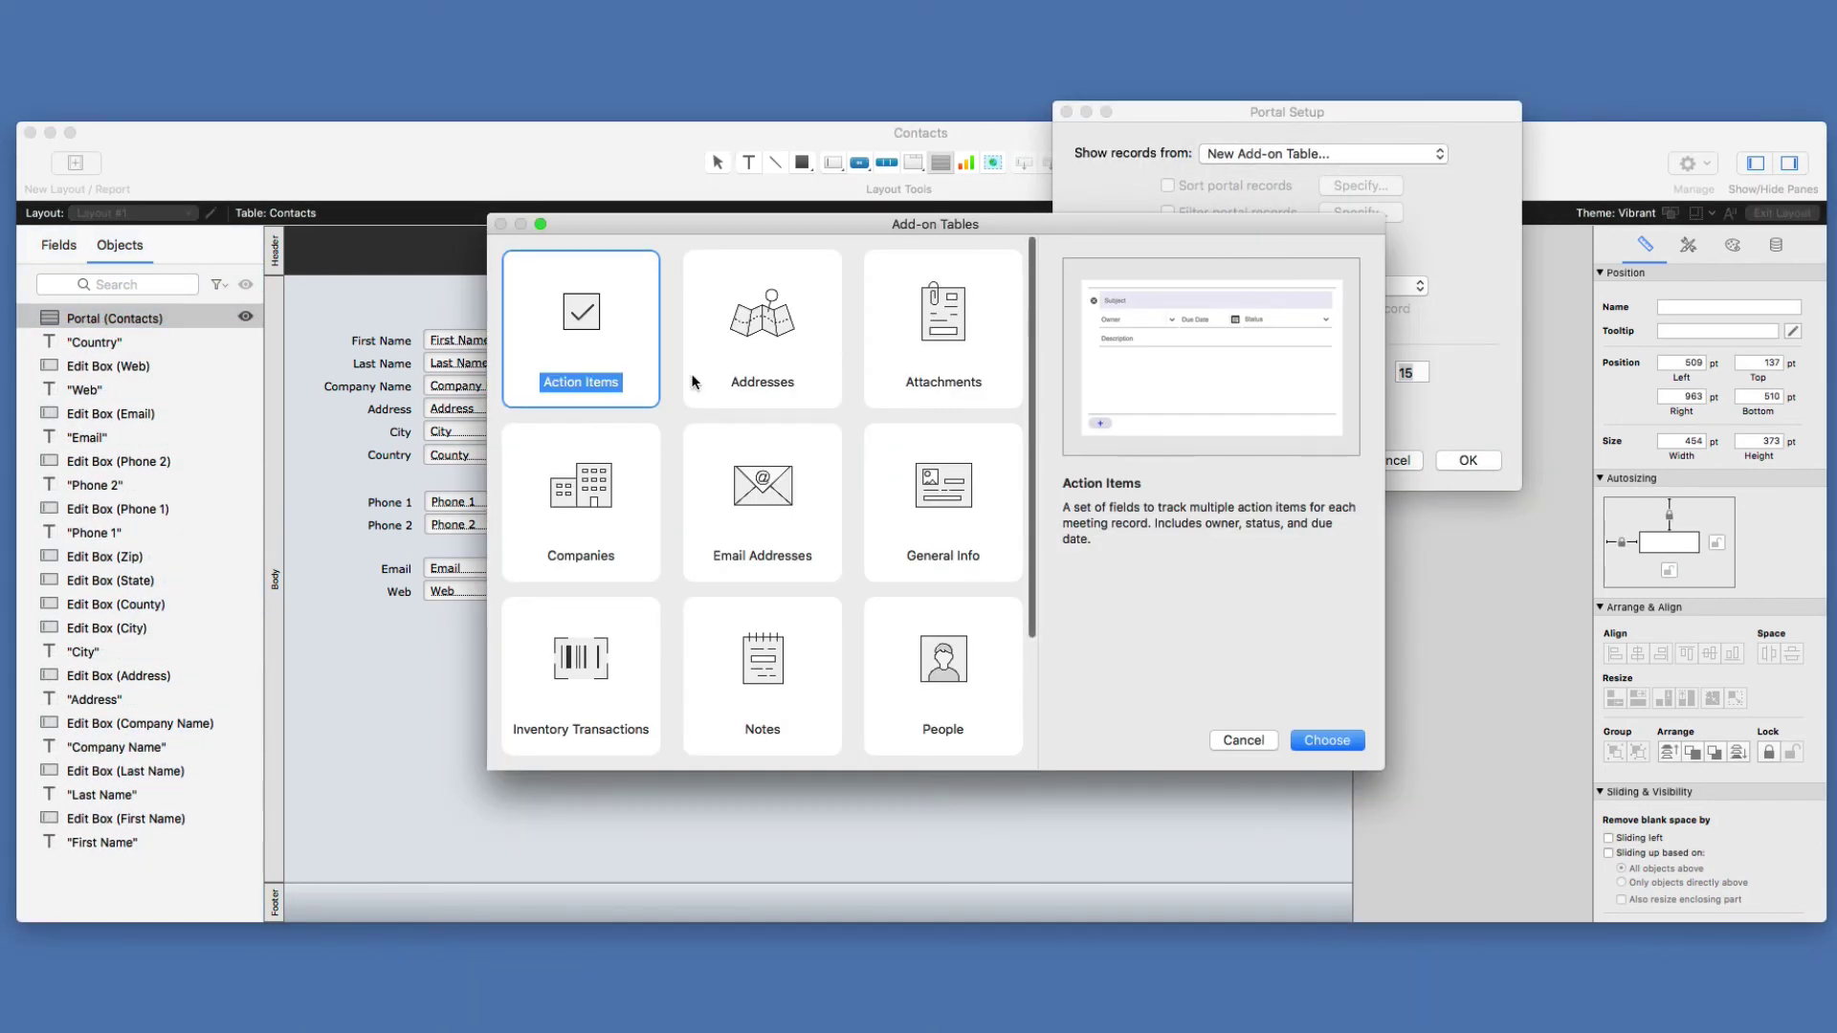
pyautogui.doubleClick(766, 357)
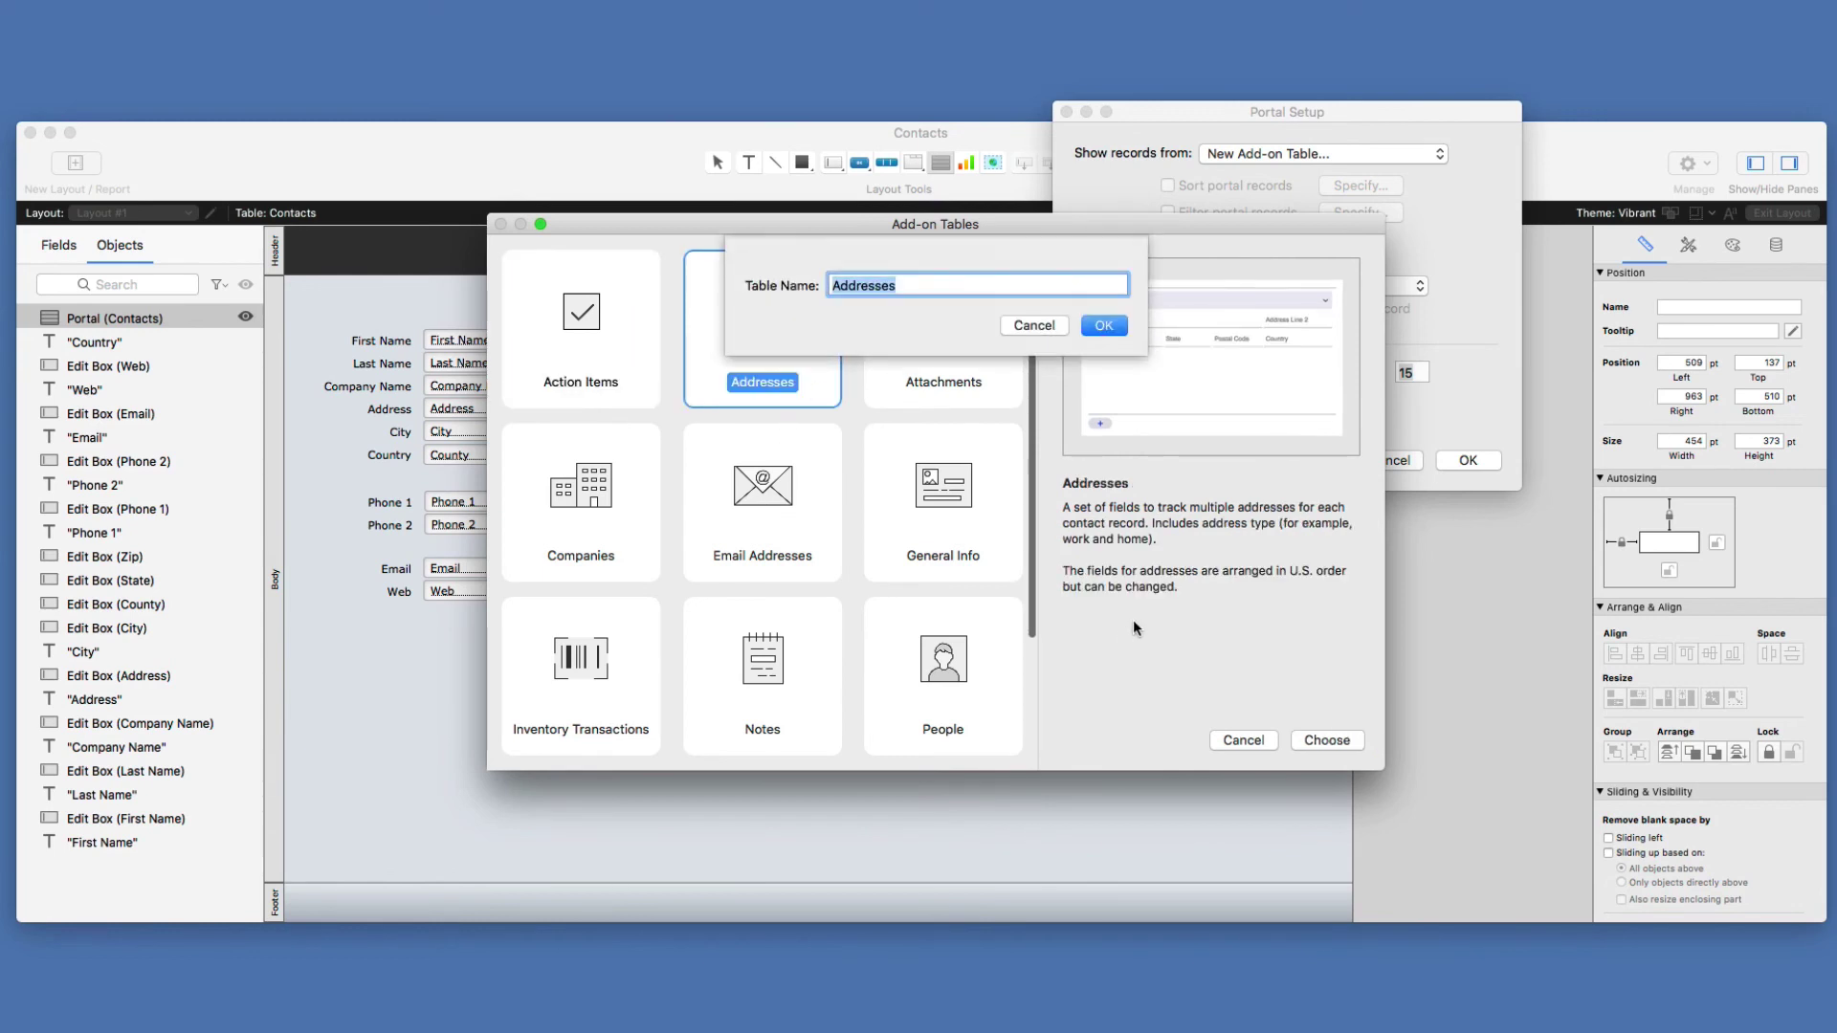
# - Accept the Addresses table name and move the portal and its add-row button left beside the contact fields
pyautogui.click(1103, 327)
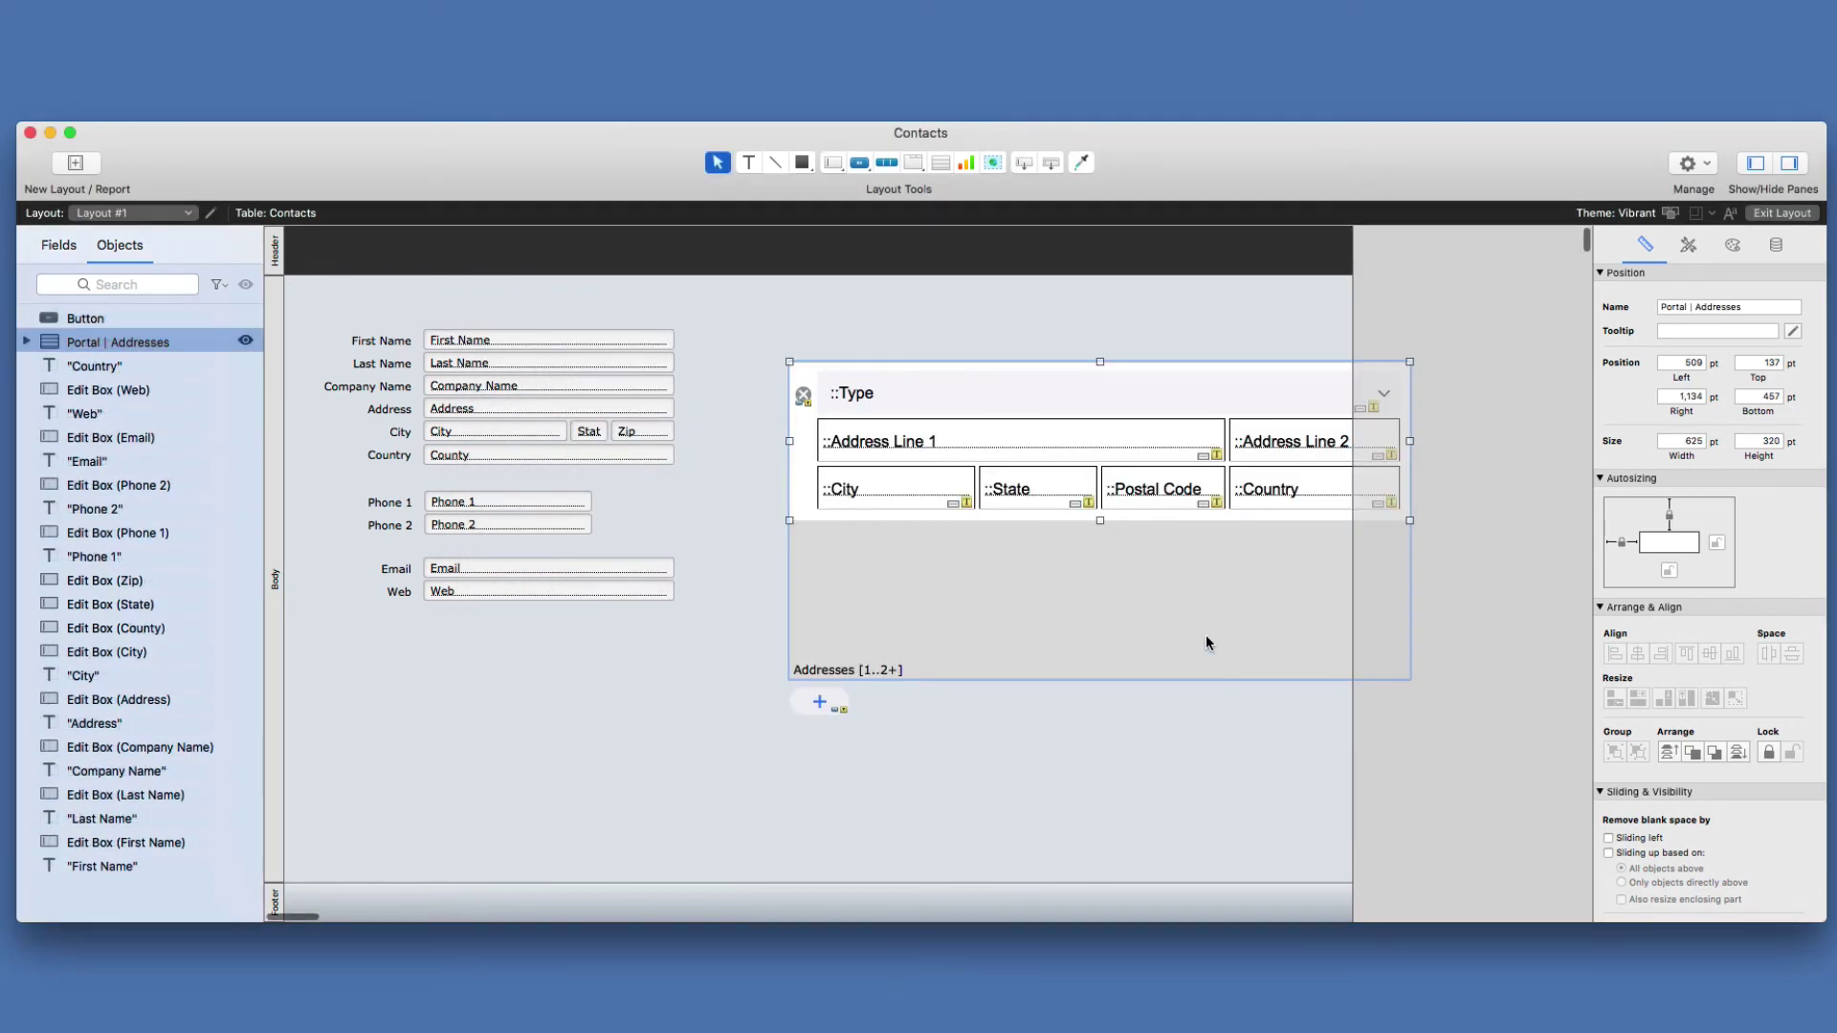
pyautogui.moveTo(1205, 644); pyautogui.dragTo(1120, 627)
pyautogui.moveTo(976, 748); pyautogui.dragTo(800, 705)
pyautogui.moveTo(820, 703); pyautogui.dragTo(739, 701)
# - In Browse mode, set an address Type to Home and dismiss the missing ID warning
pyautogui.press('super+b')
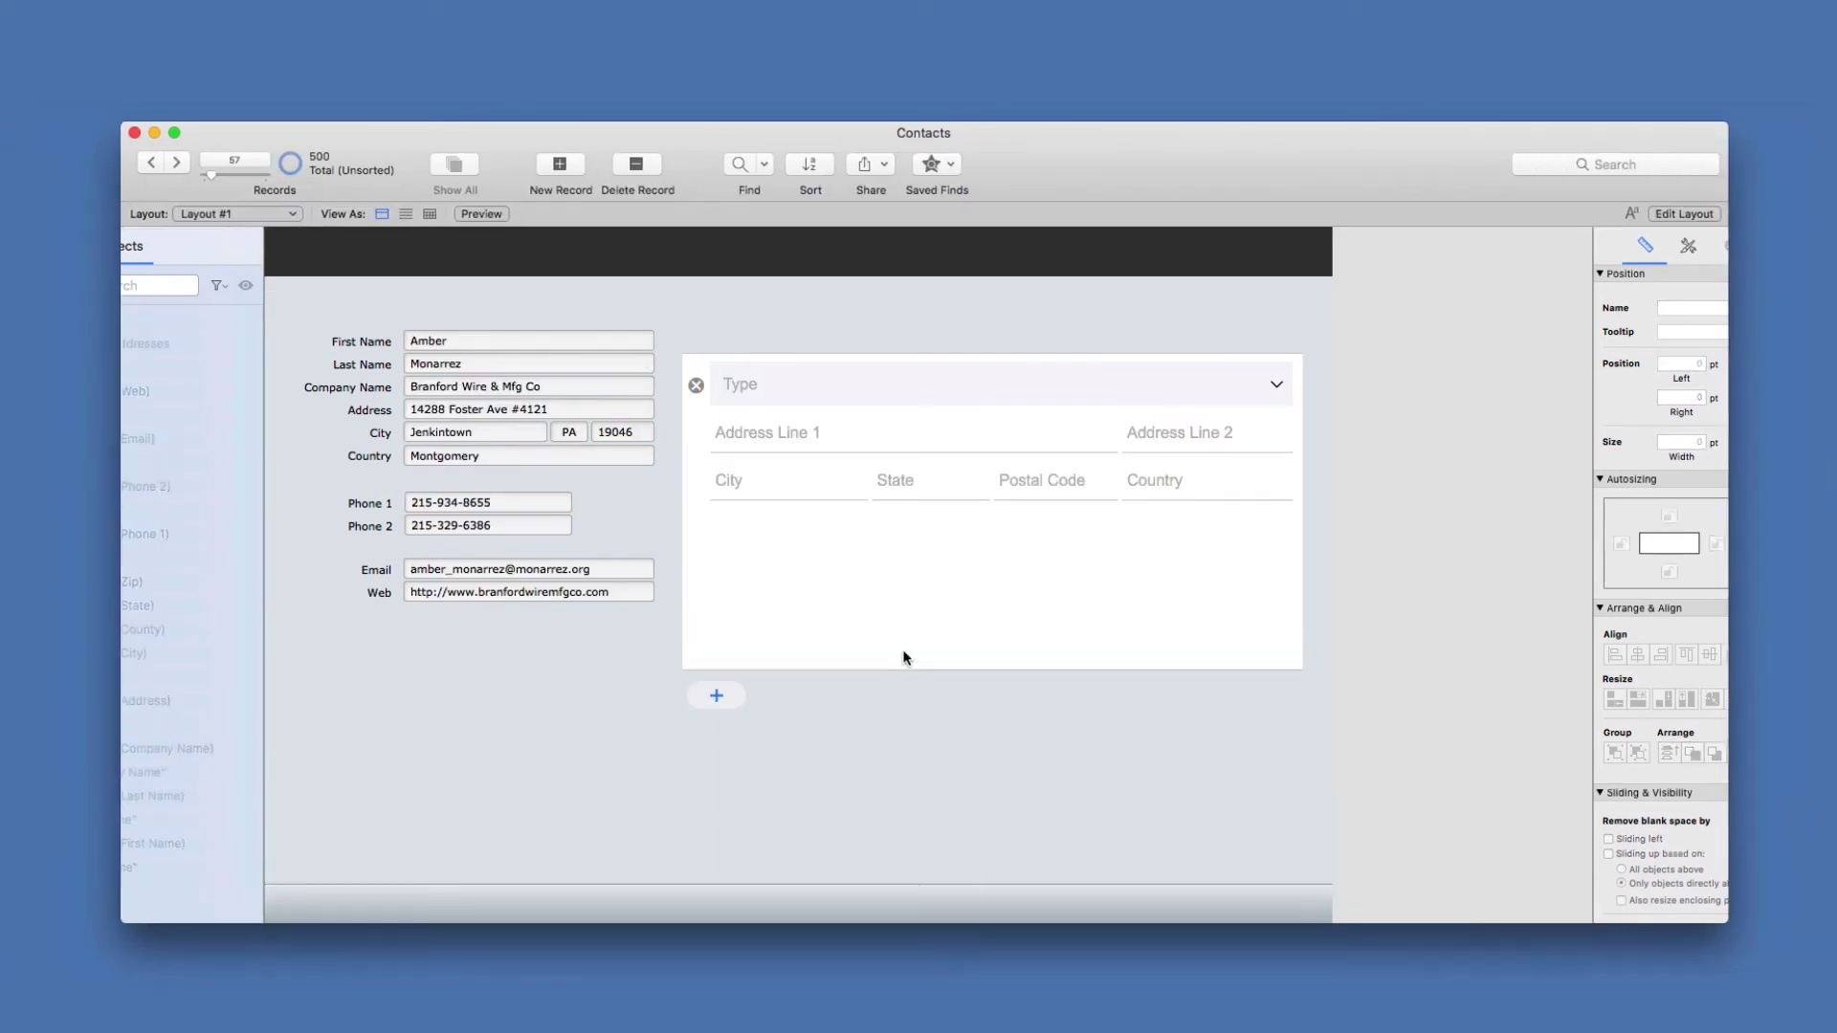
pyautogui.click(780, 386)
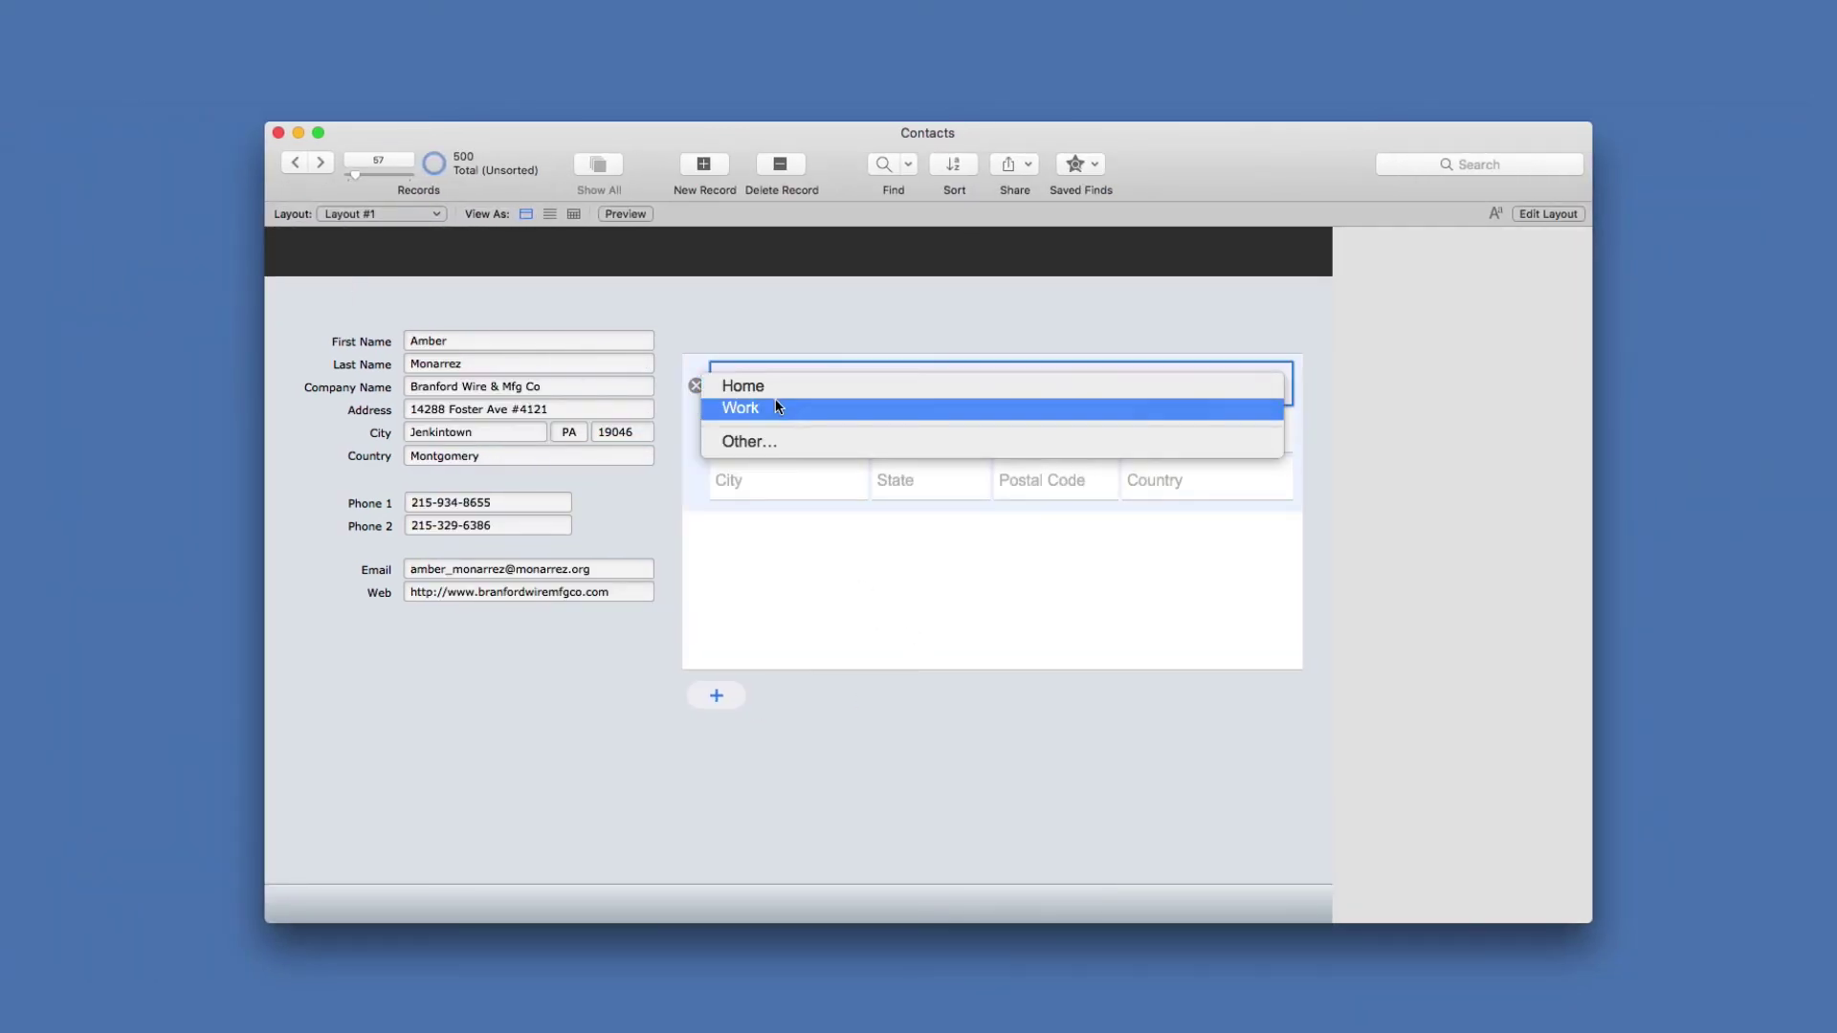
pyautogui.click(817, 386)
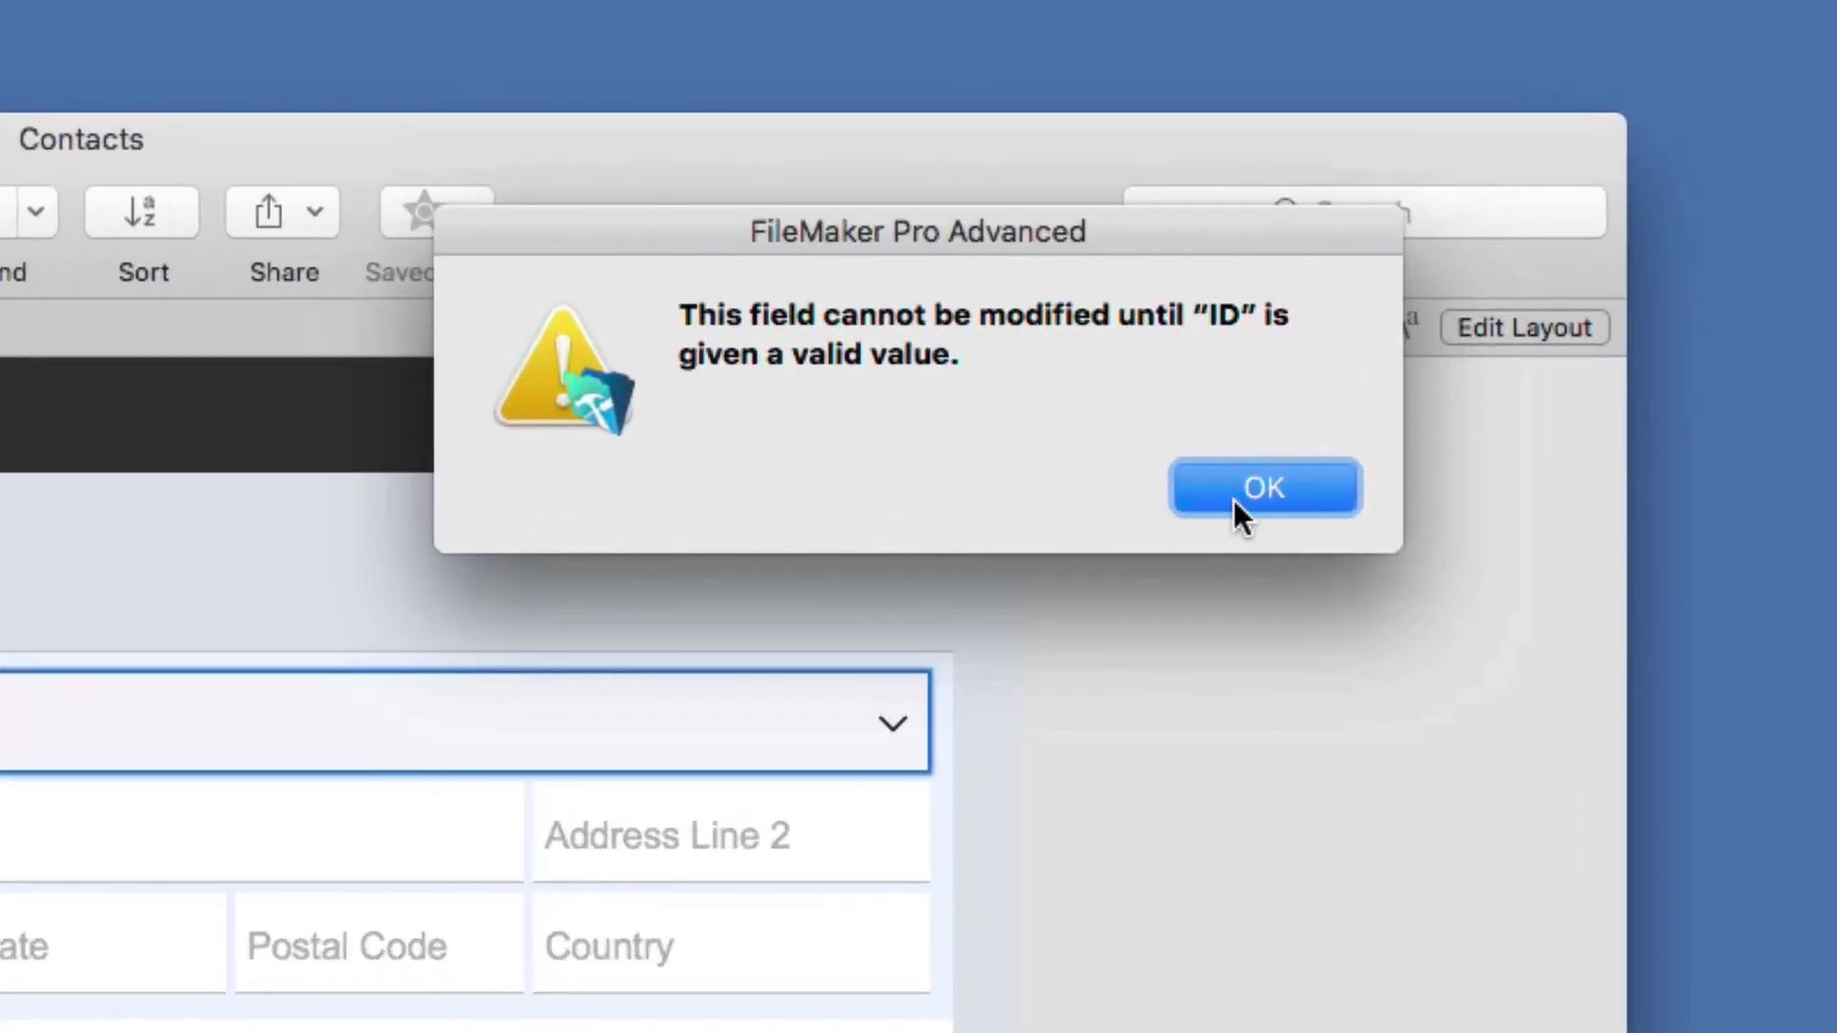
pyautogui.click(1240, 485)
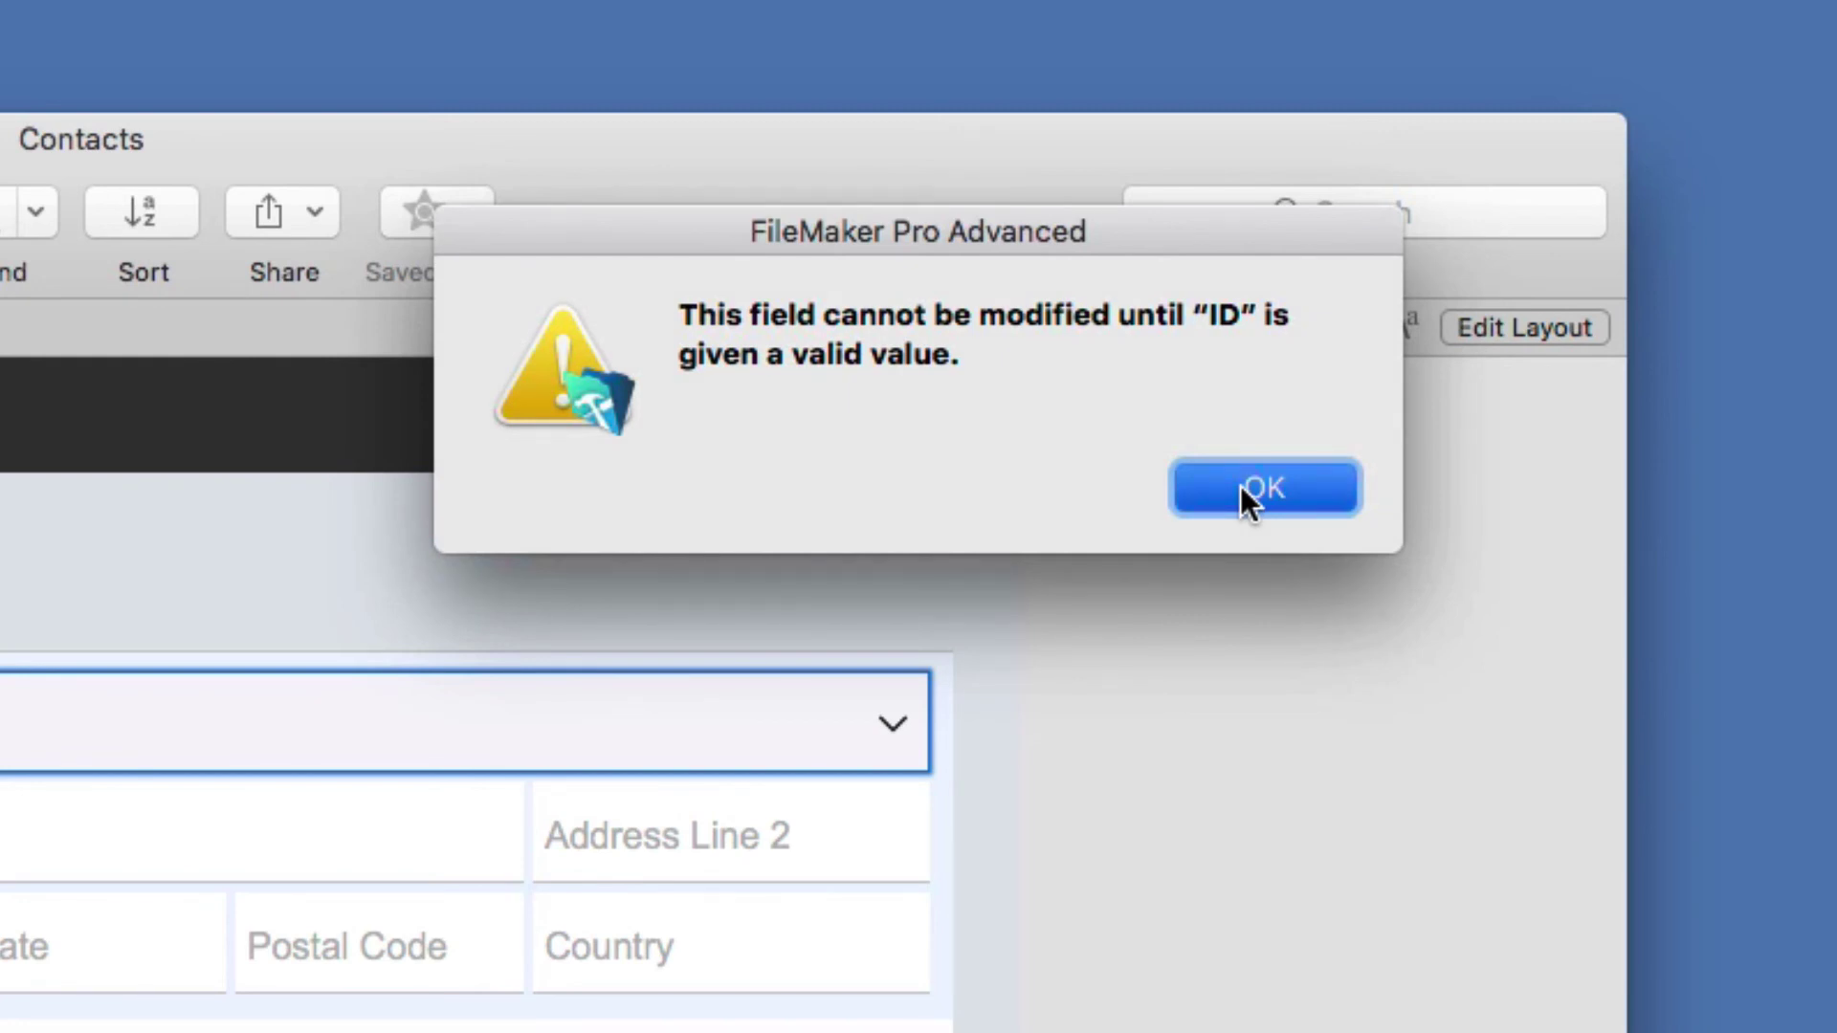
pyautogui.click(1240, 485)
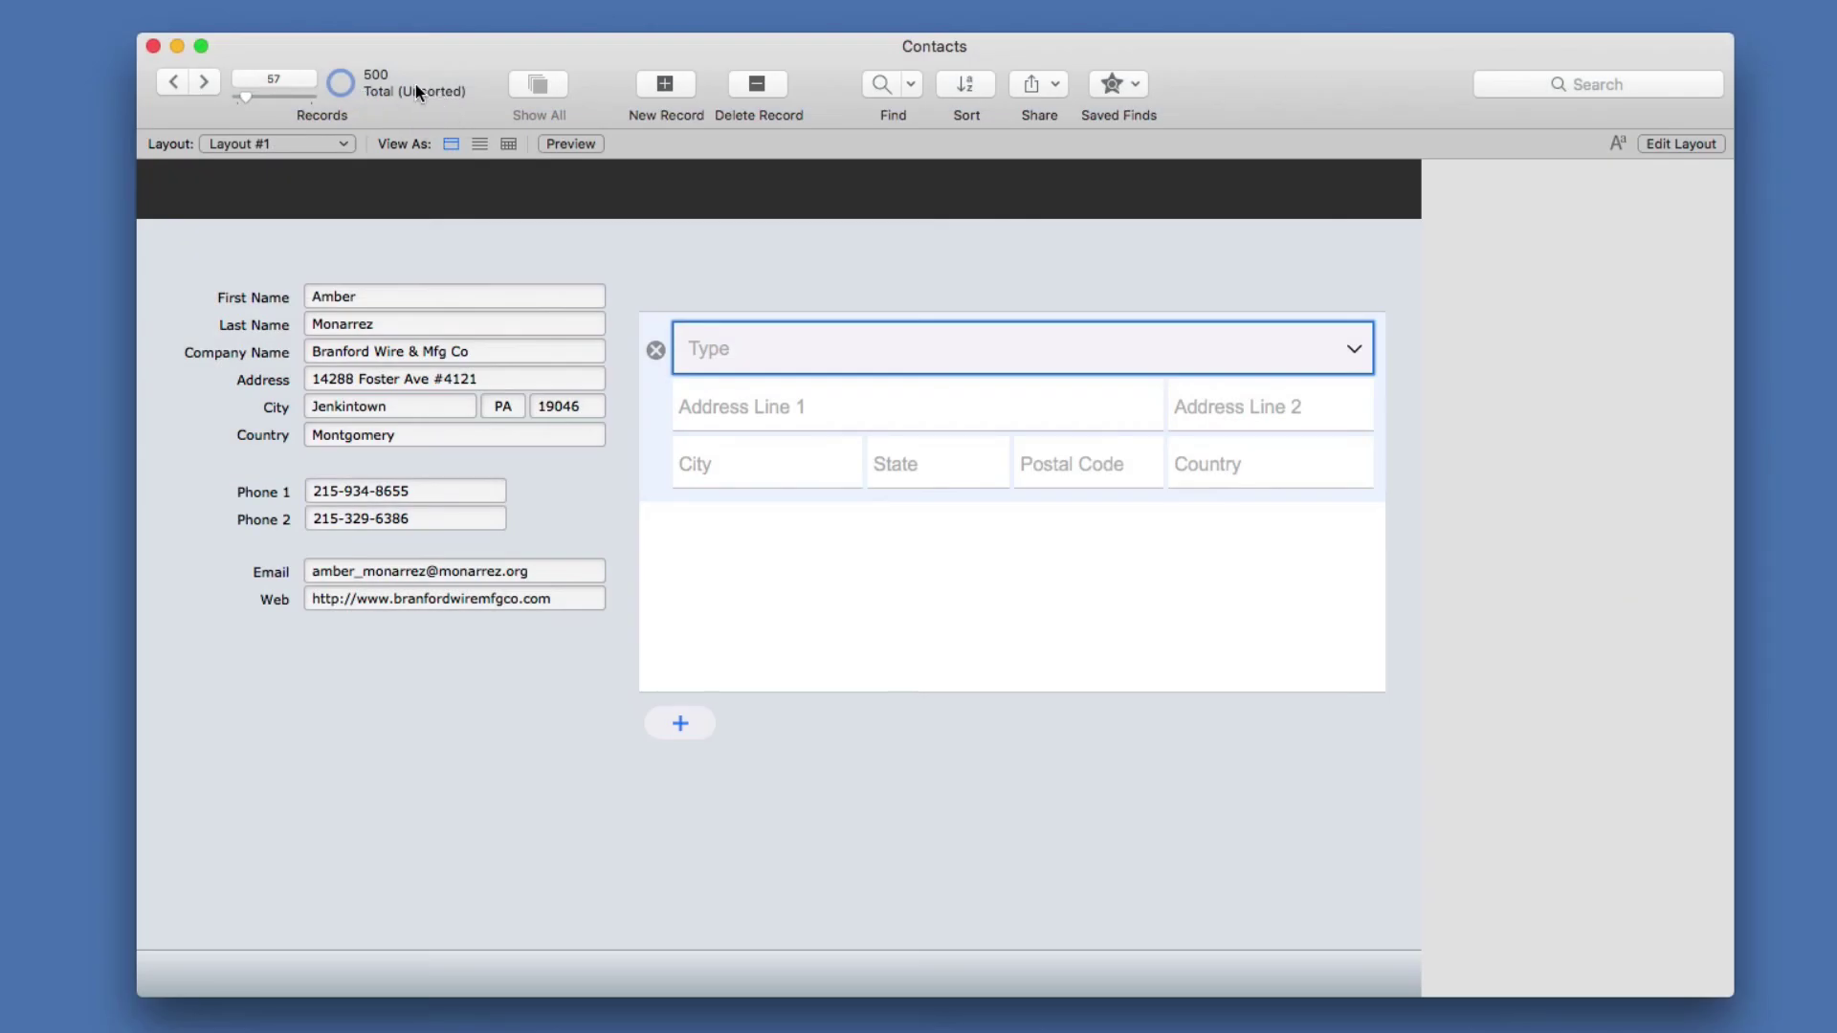
# - Duplicate the First Name field on the layout and make the copy show ID
pyautogui.press('super+l')
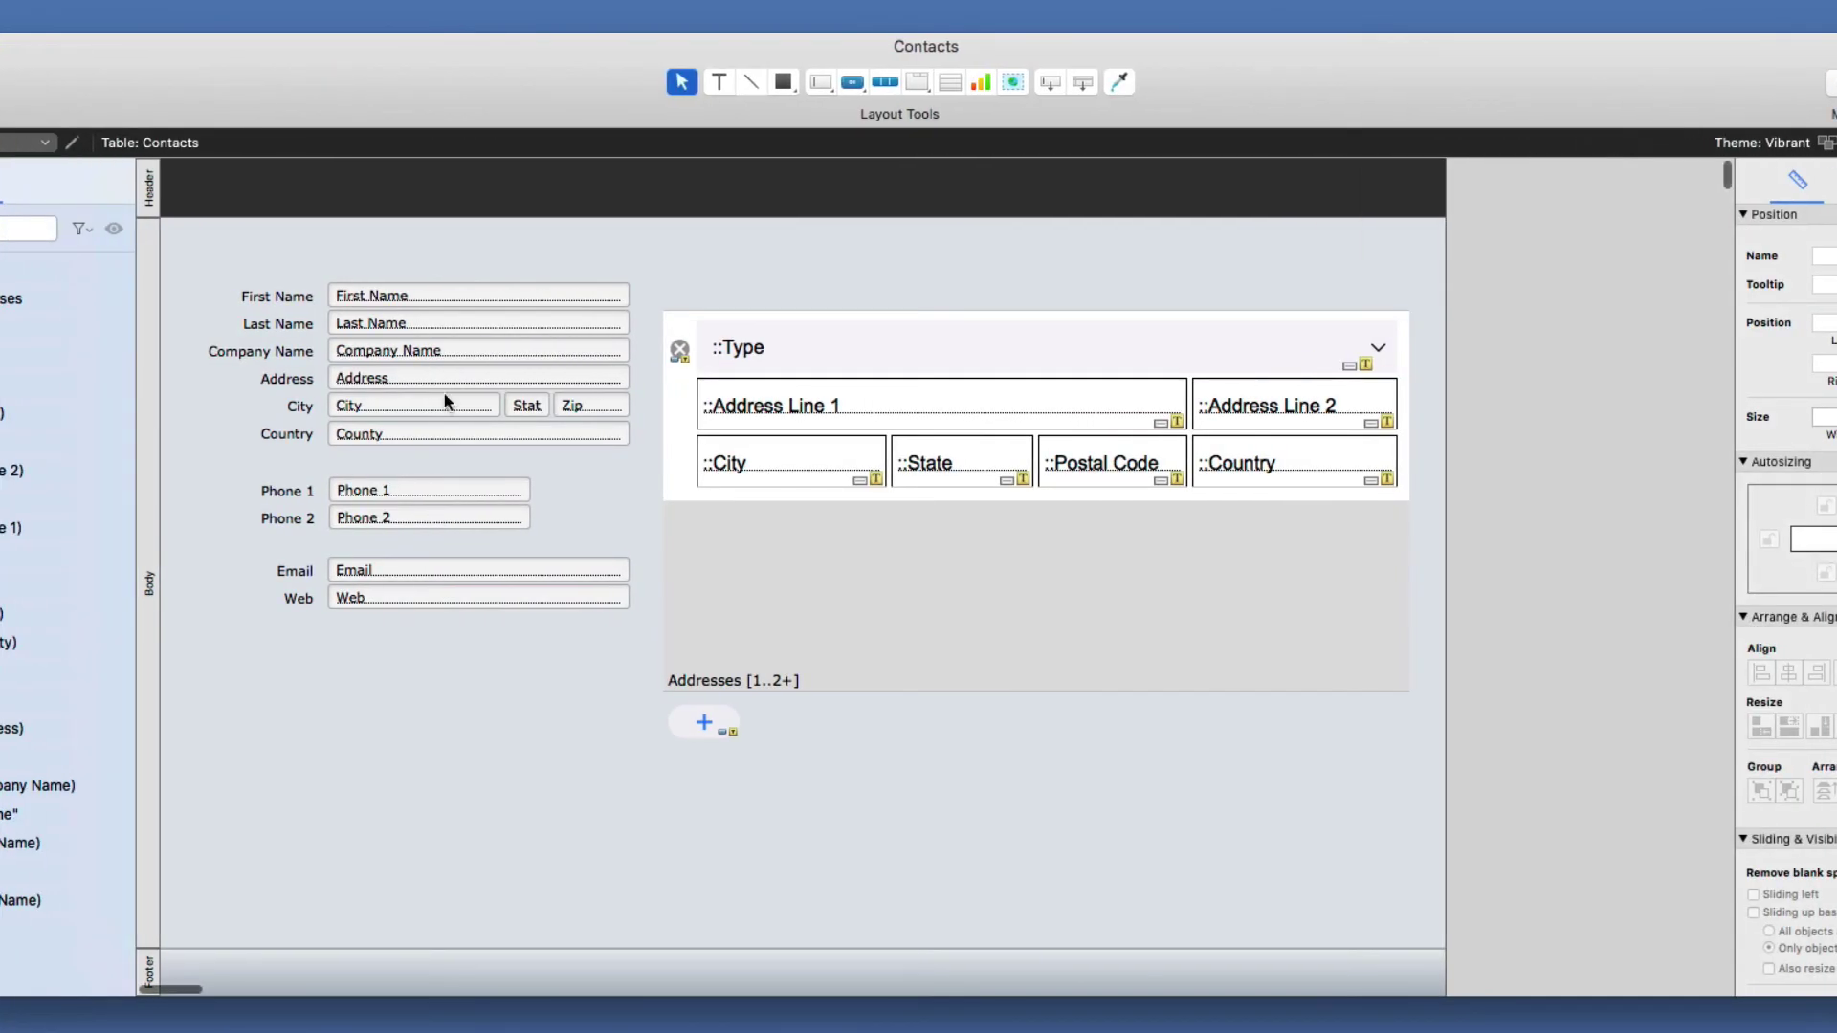
pyautogui.moveTo(449, 302); pyautogui.dragTo(450, 262)
pyautogui.doubleClick(450, 268)
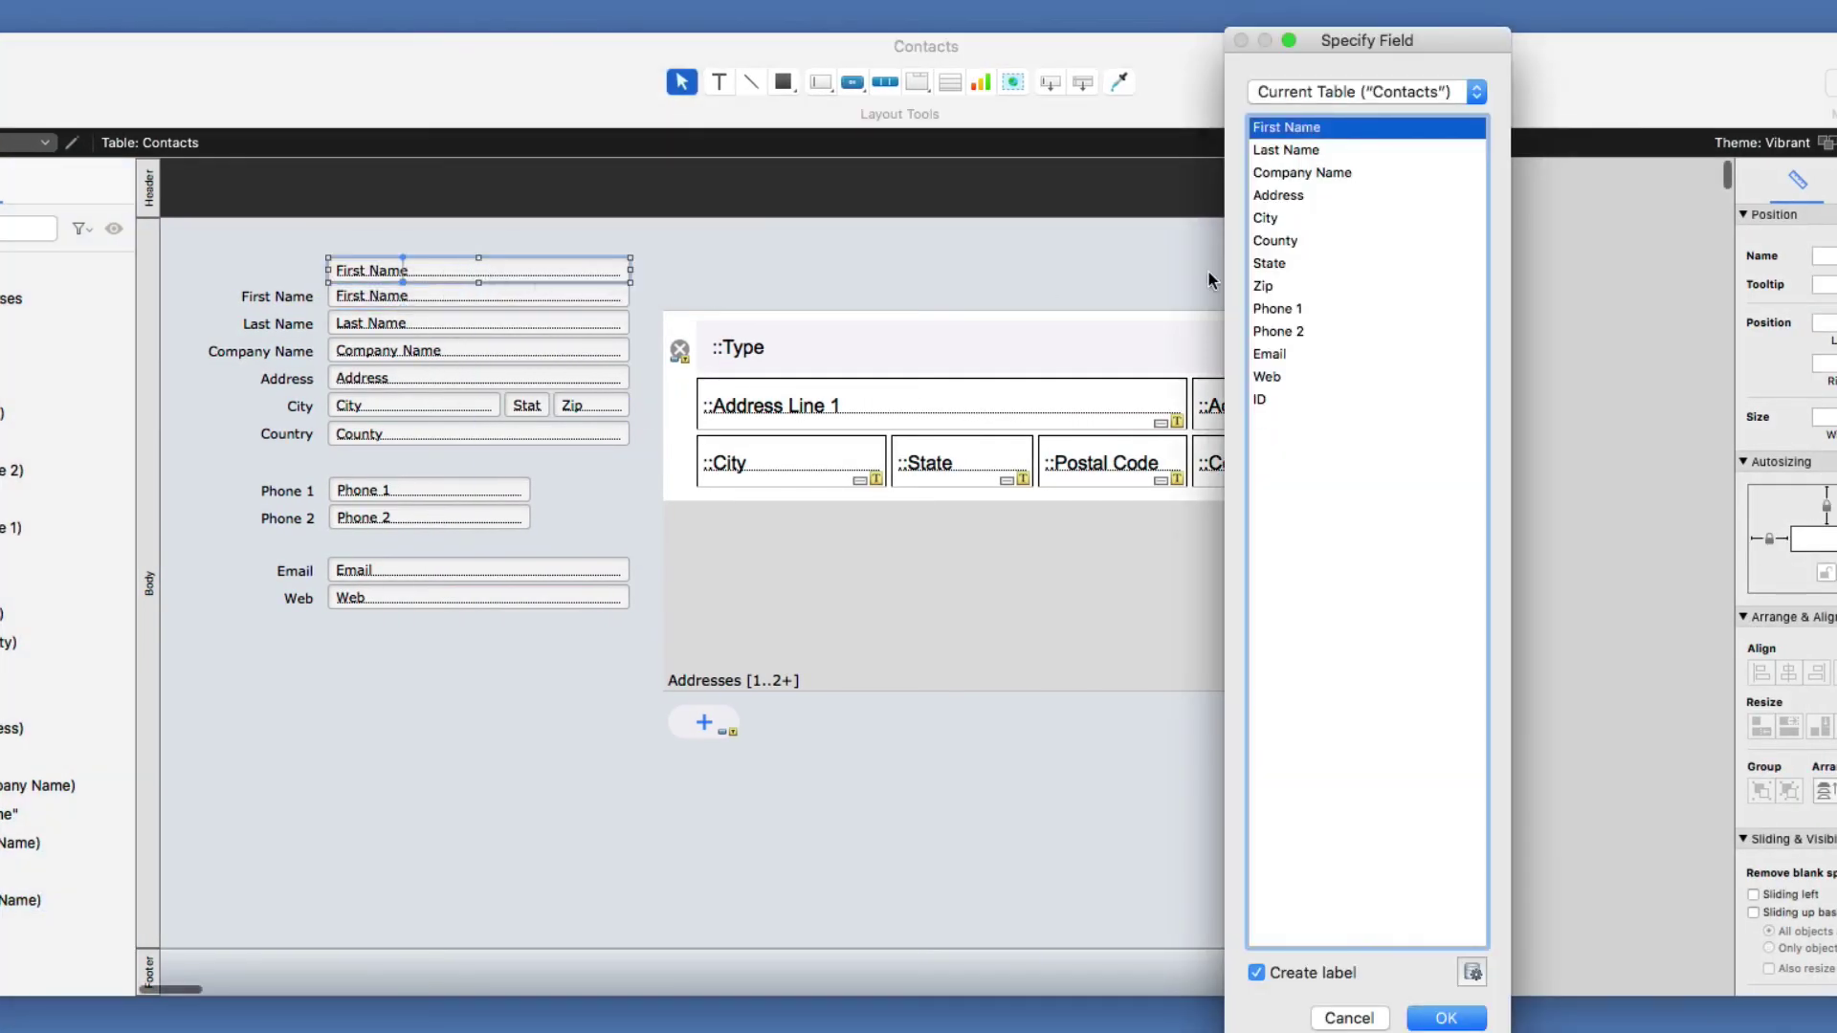
pyautogui.doubleClick(1266, 402)
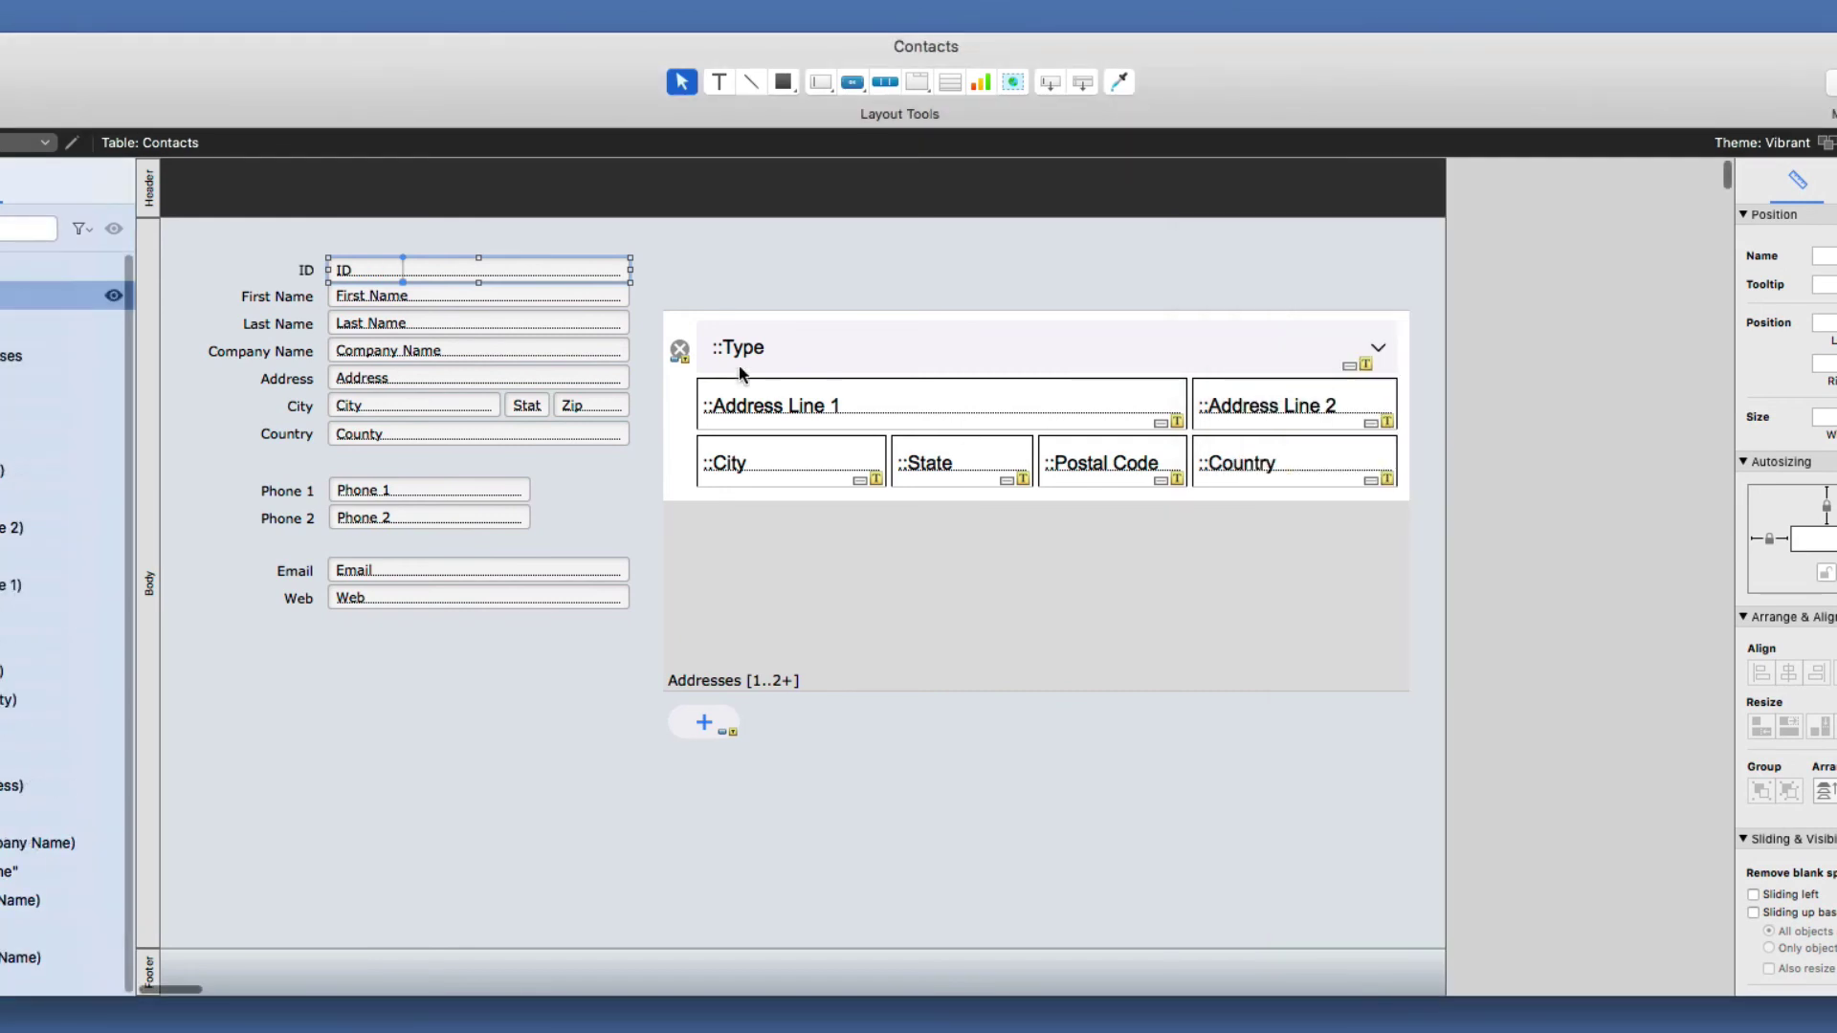
# - Replace the ID field contents in all 500 records with the calculation Get(UUID)
pyautogui.press('super+b')
pyautogui.click(373, 271)
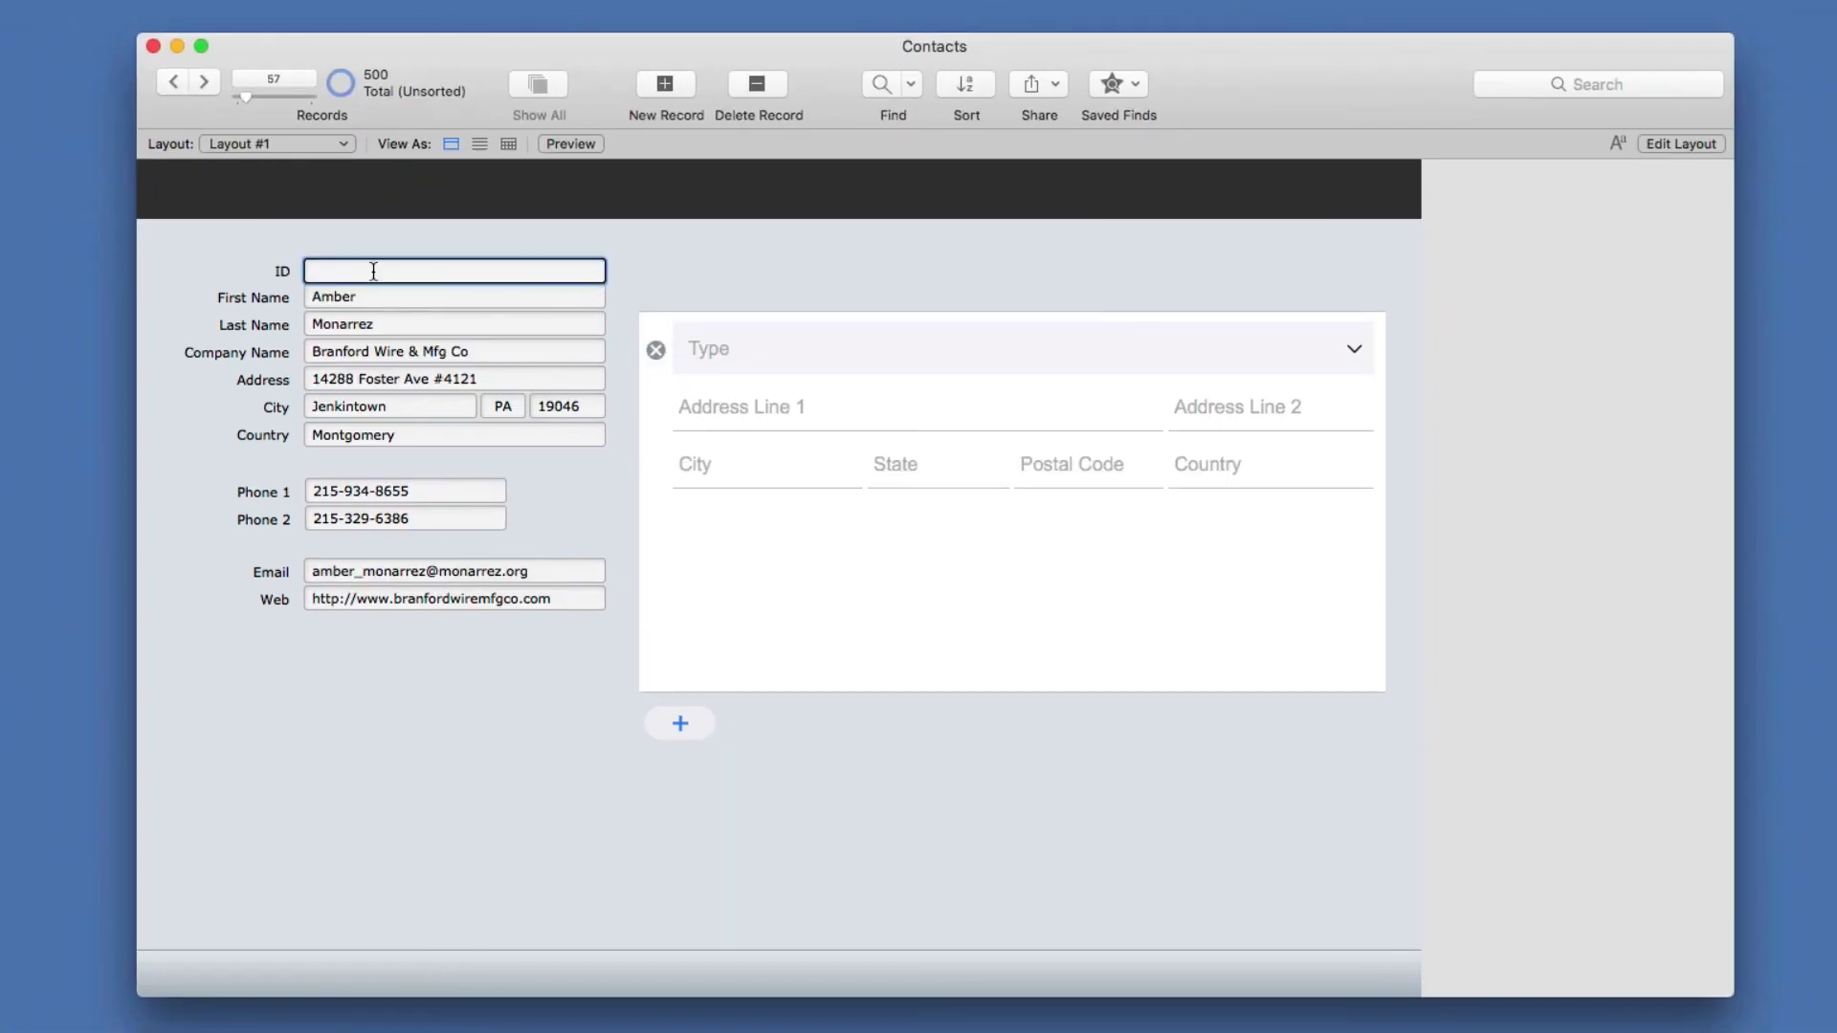
pyautogui.press('super+equal')
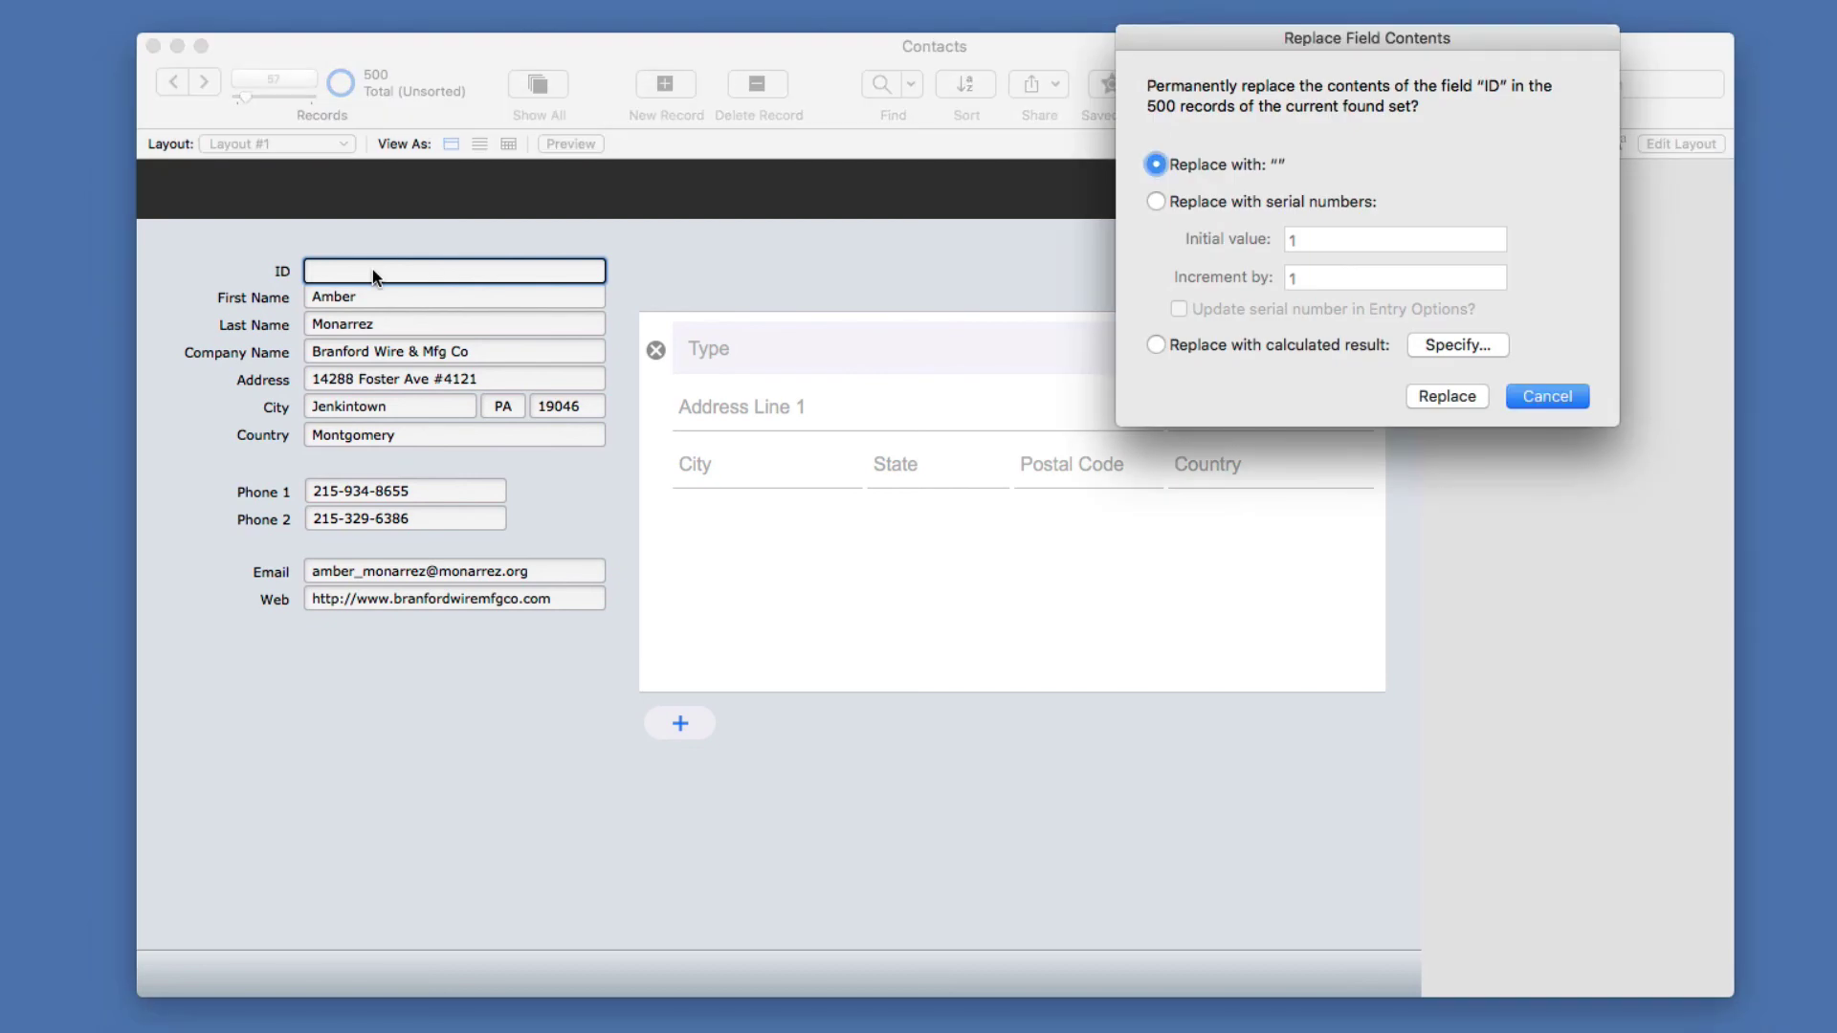
pyautogui.click(1318, 343)
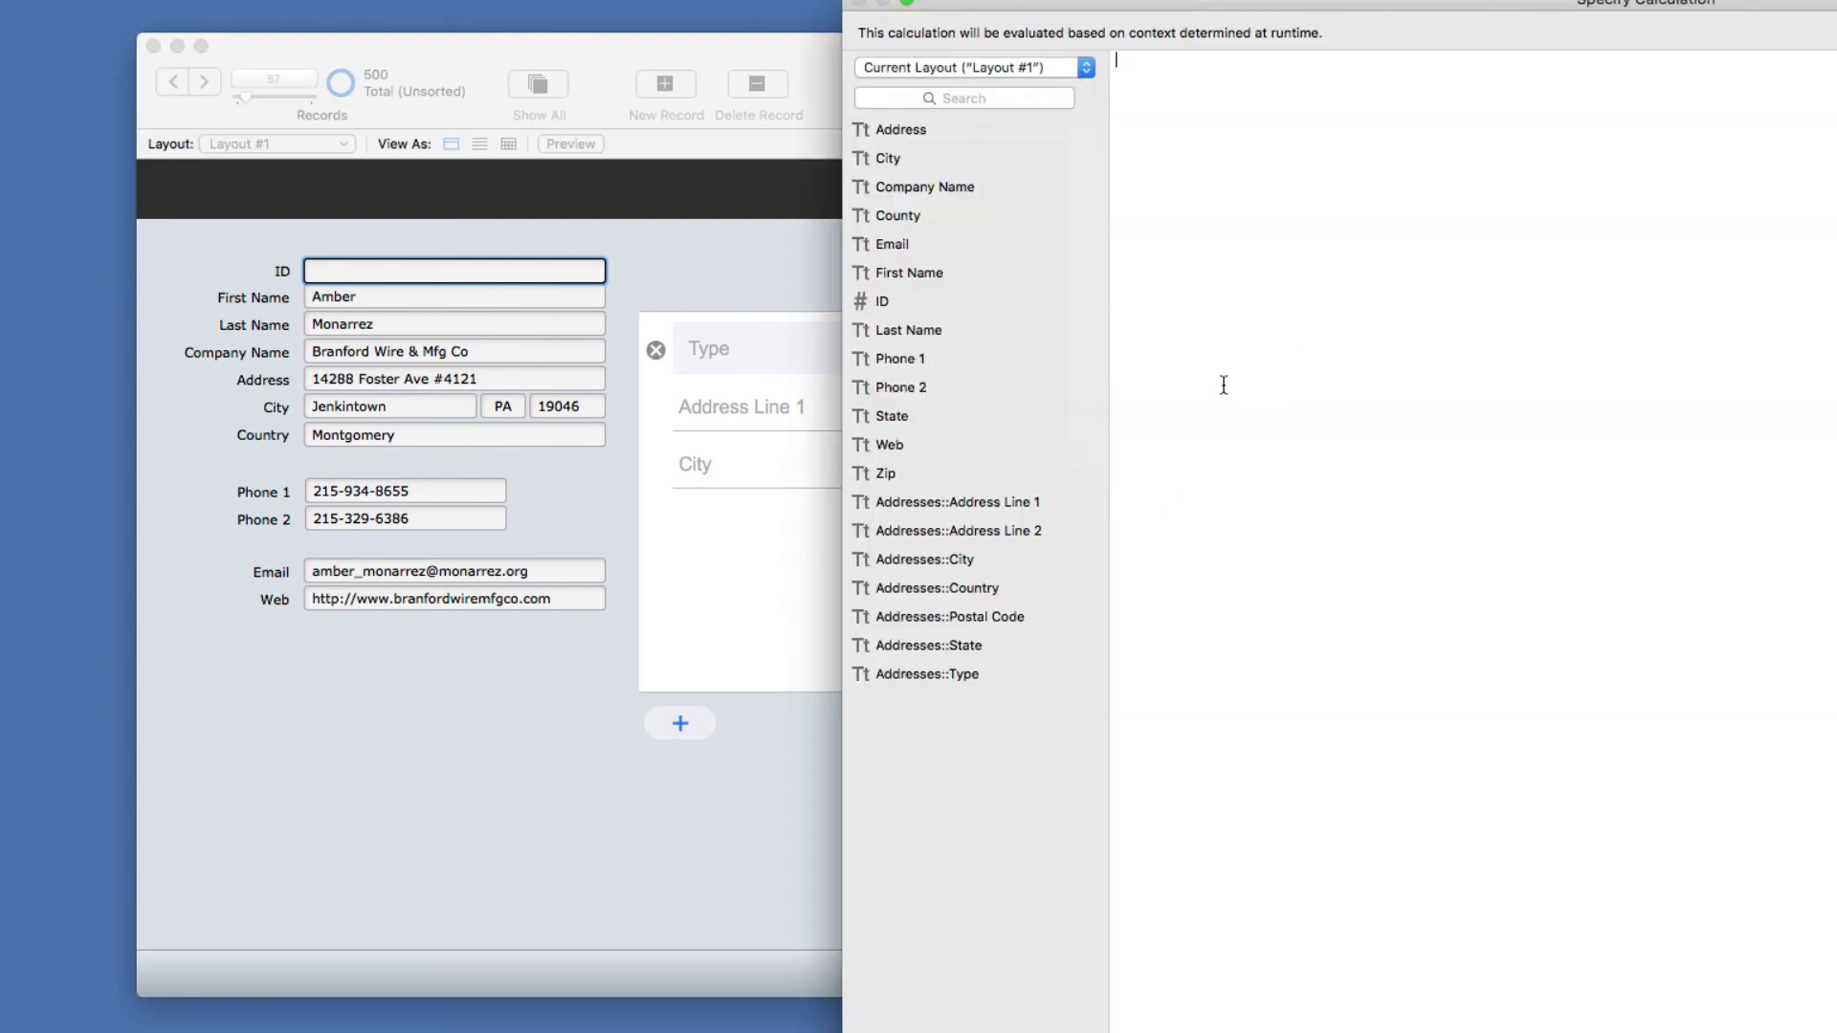
pyautogui.write('Get(UUID)')
pyautogui.press('Return')
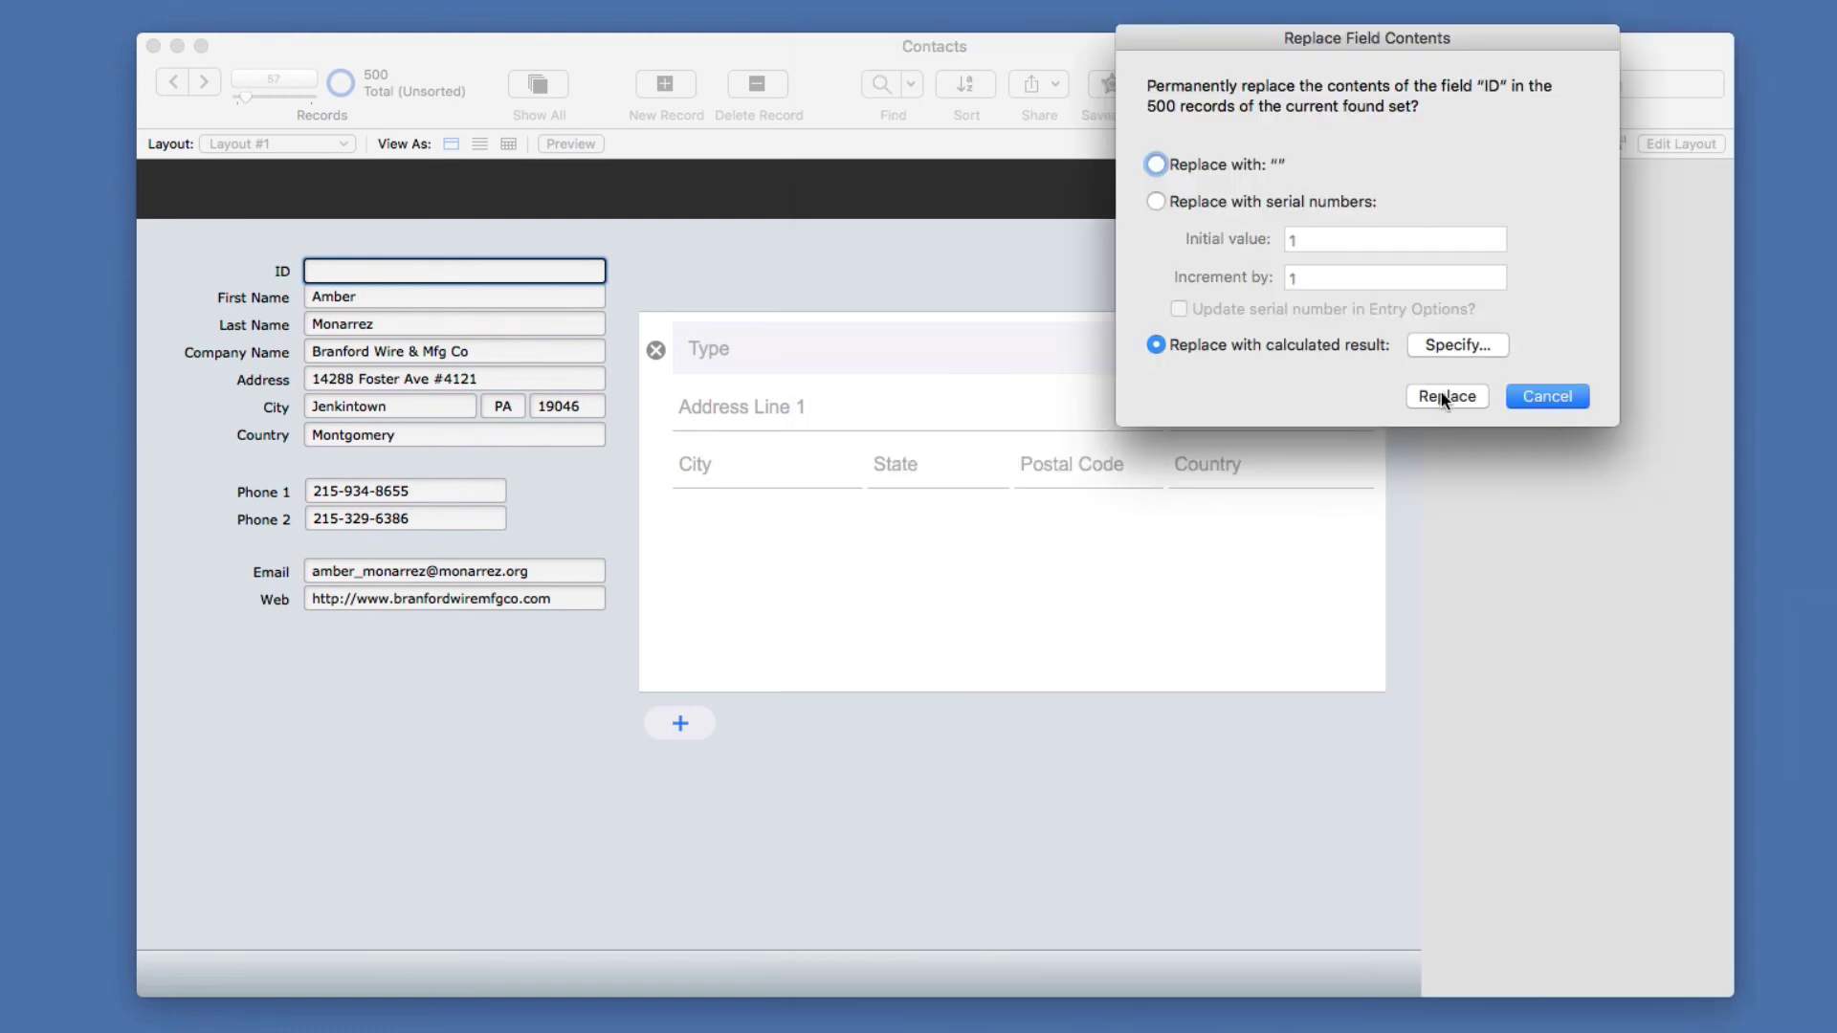
pyautogui.click(1443, 396)
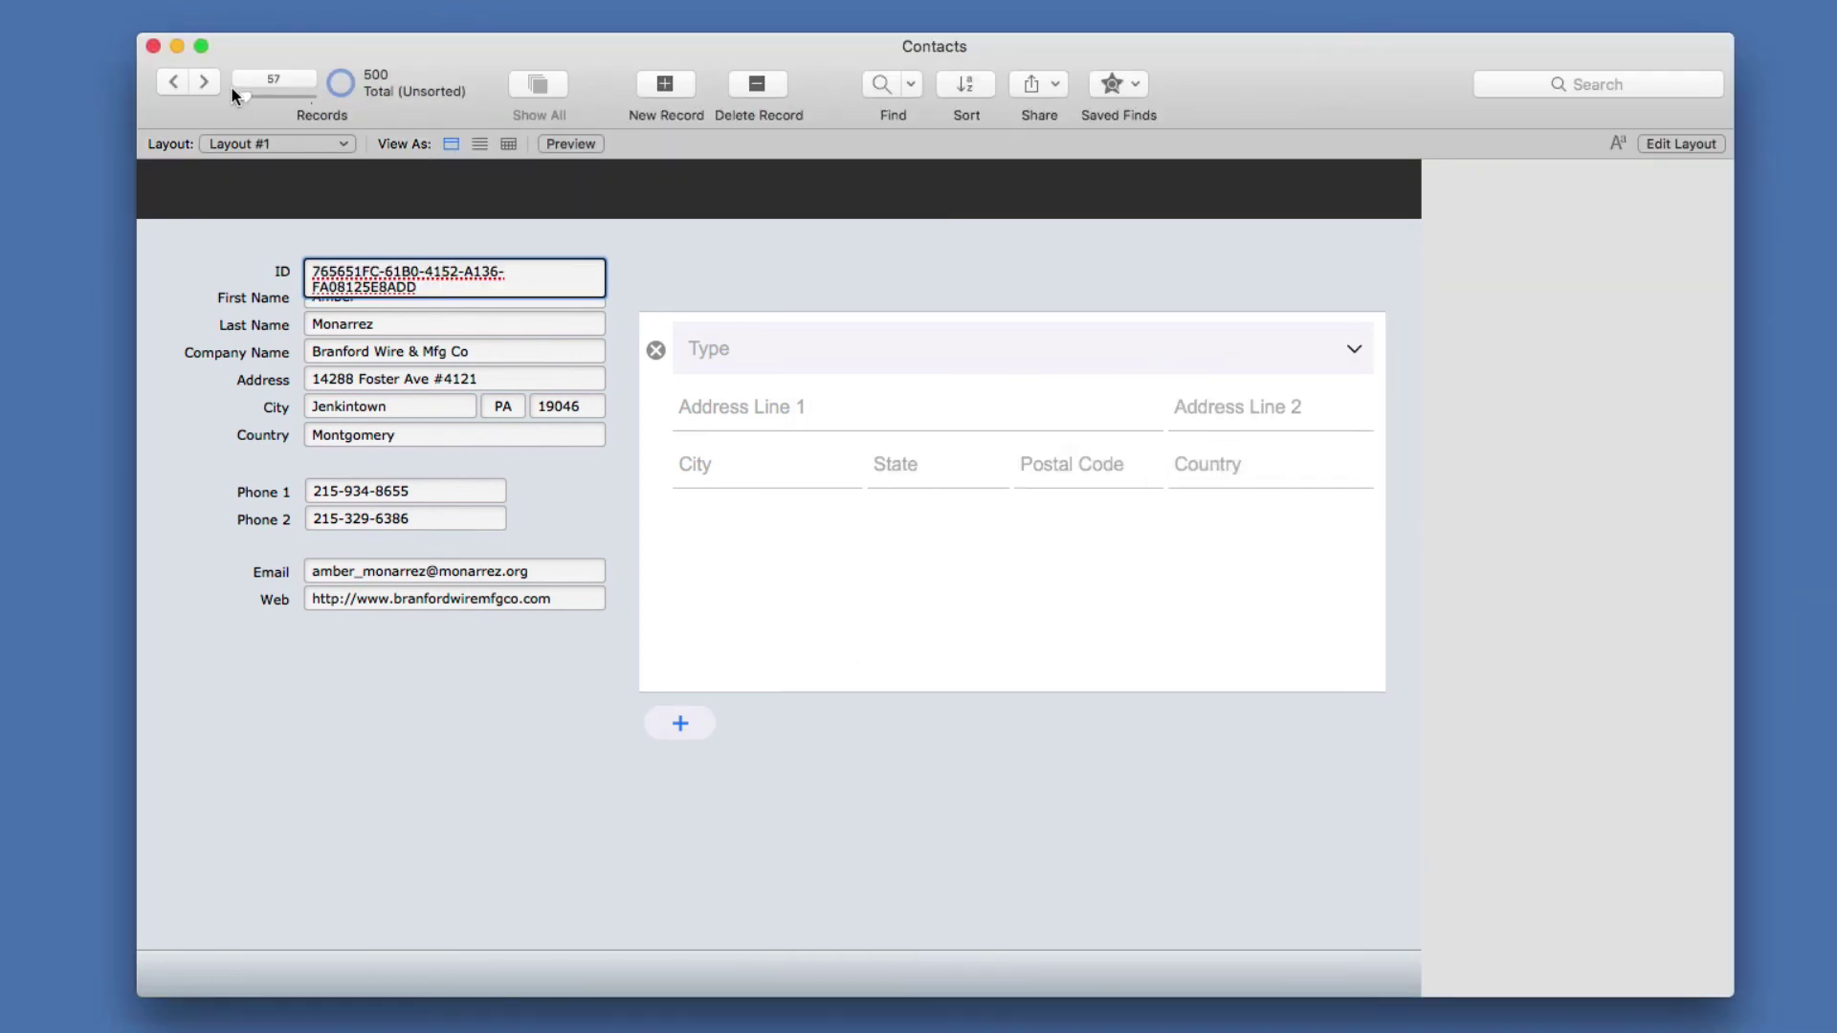
# - Step ahead a few contacts, check the new ID, and start a Home address row
pyautogui.click(204, 81)
pyautogui.click(204, 81)
pyautogui.click(203, 82)
pyautogui.click(204, 82)
pyautogui.click(203, 82)
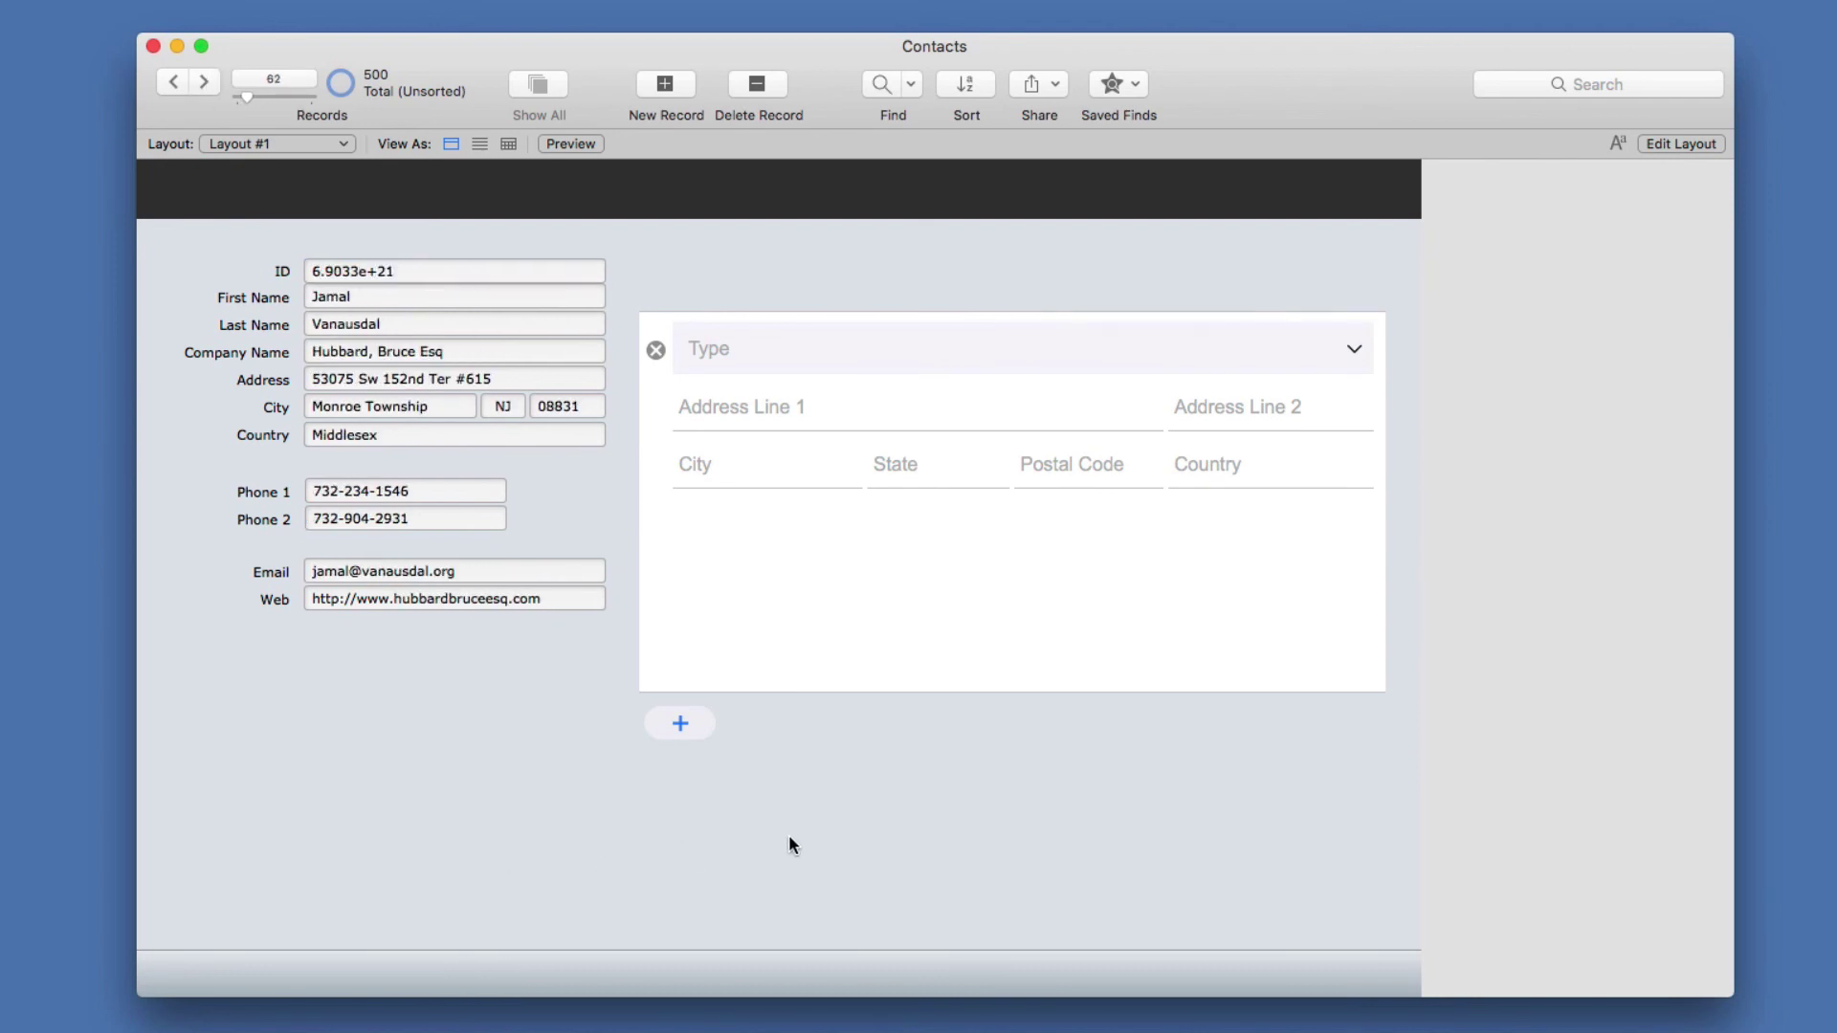
pyautogui.click(389, 272)
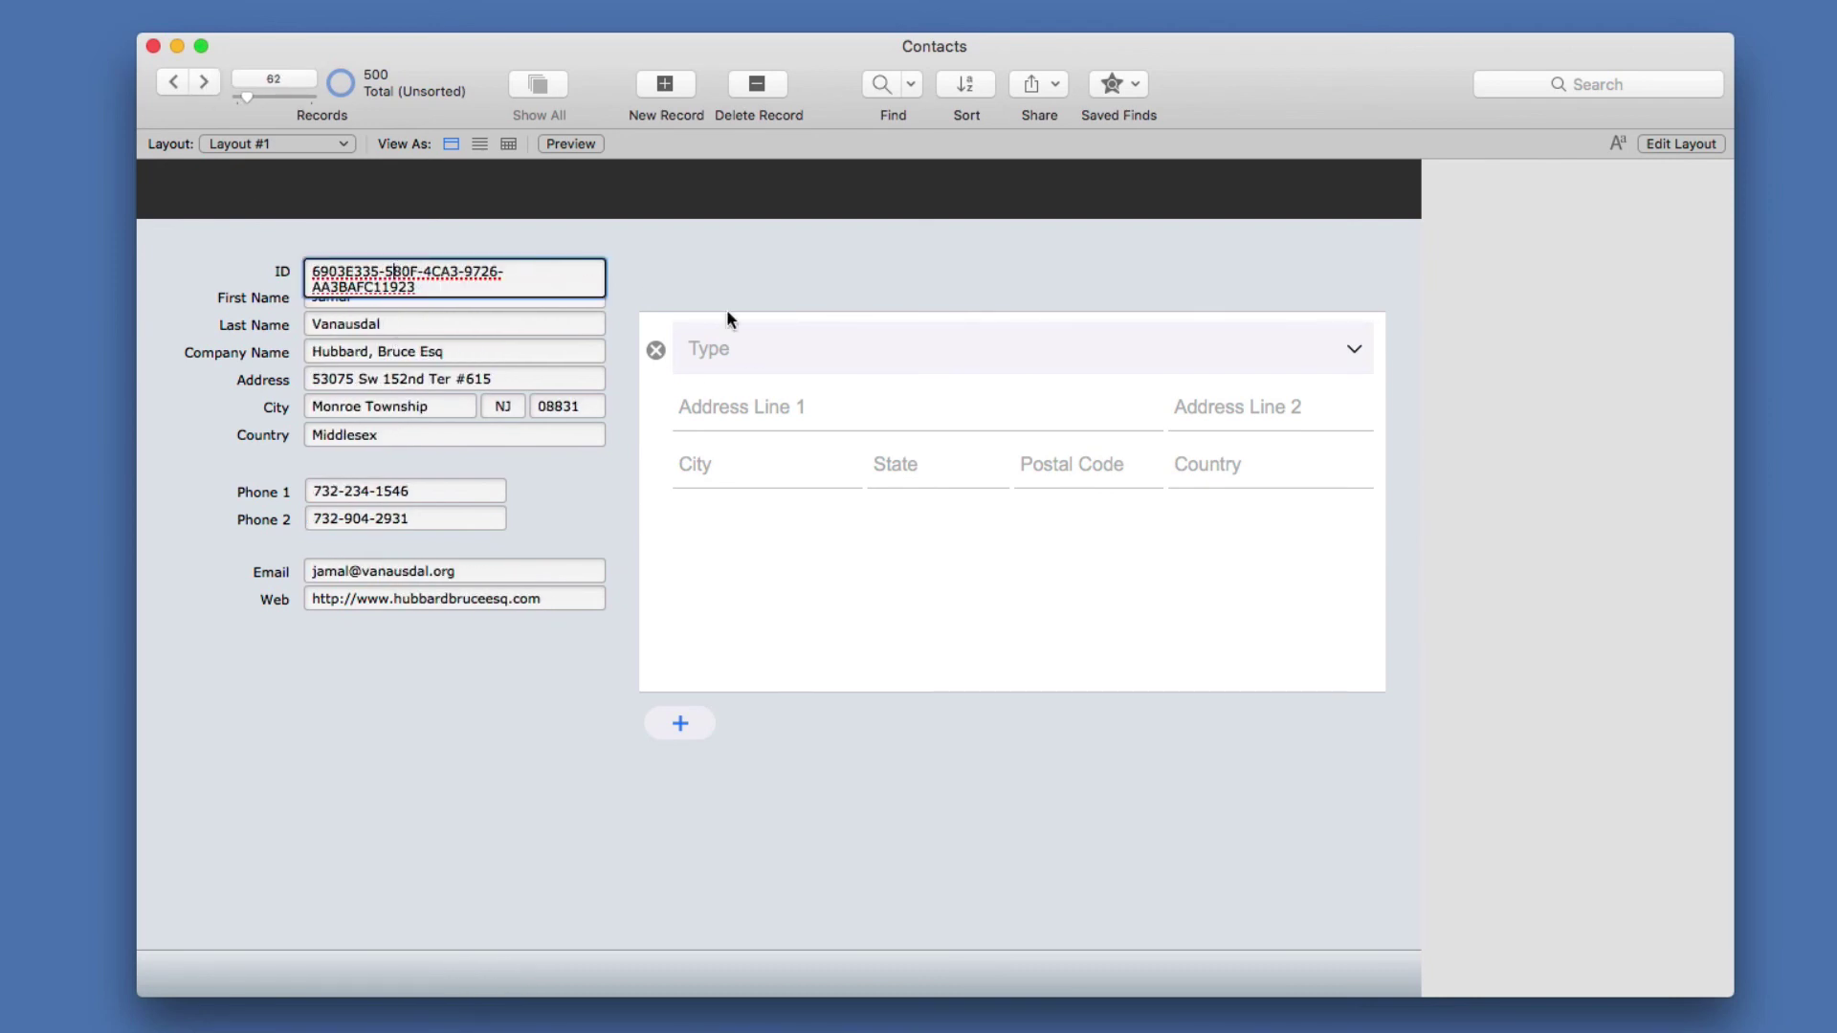
pyautogui.click(870, 333)
pyautogui.click(822, 350)
pyautogui.click(801, 404)
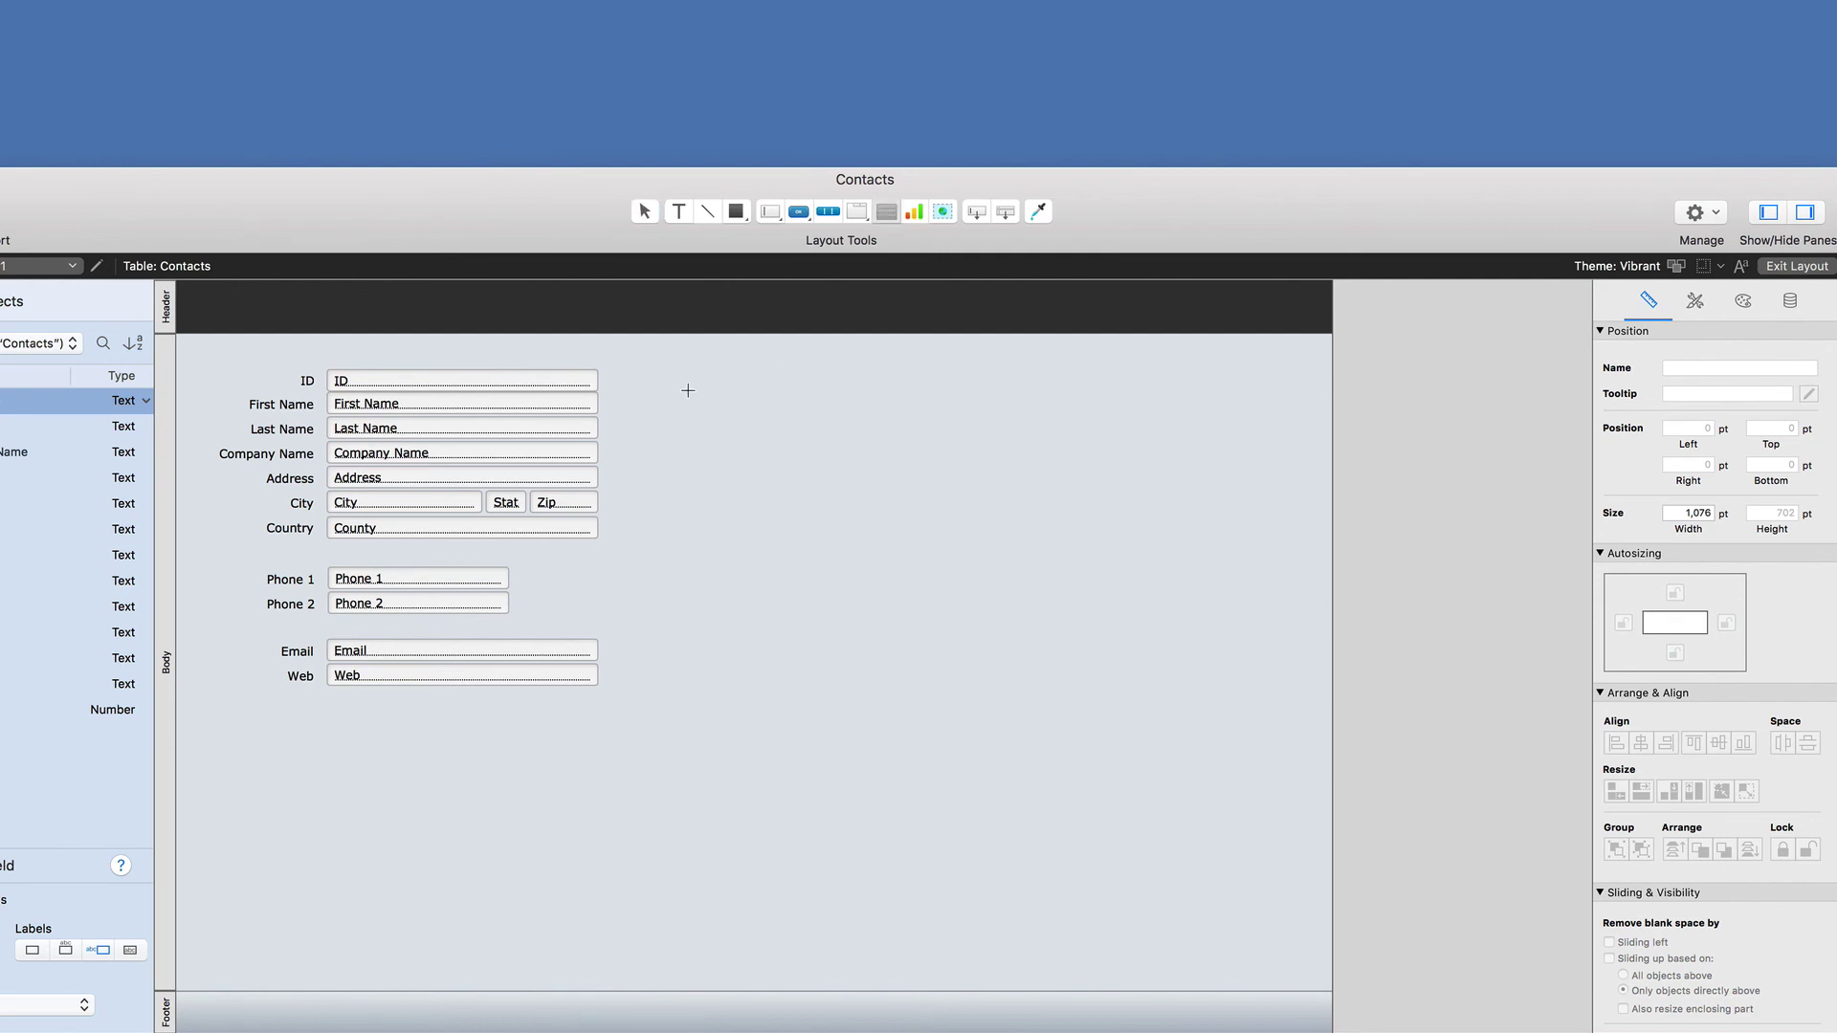
# - Draw a portal using a new Attachments add-on table
pyautogui.moveTo(687, 390); pyautogui.dragTo(1175, 906)
pyautogui.click(941, 113)
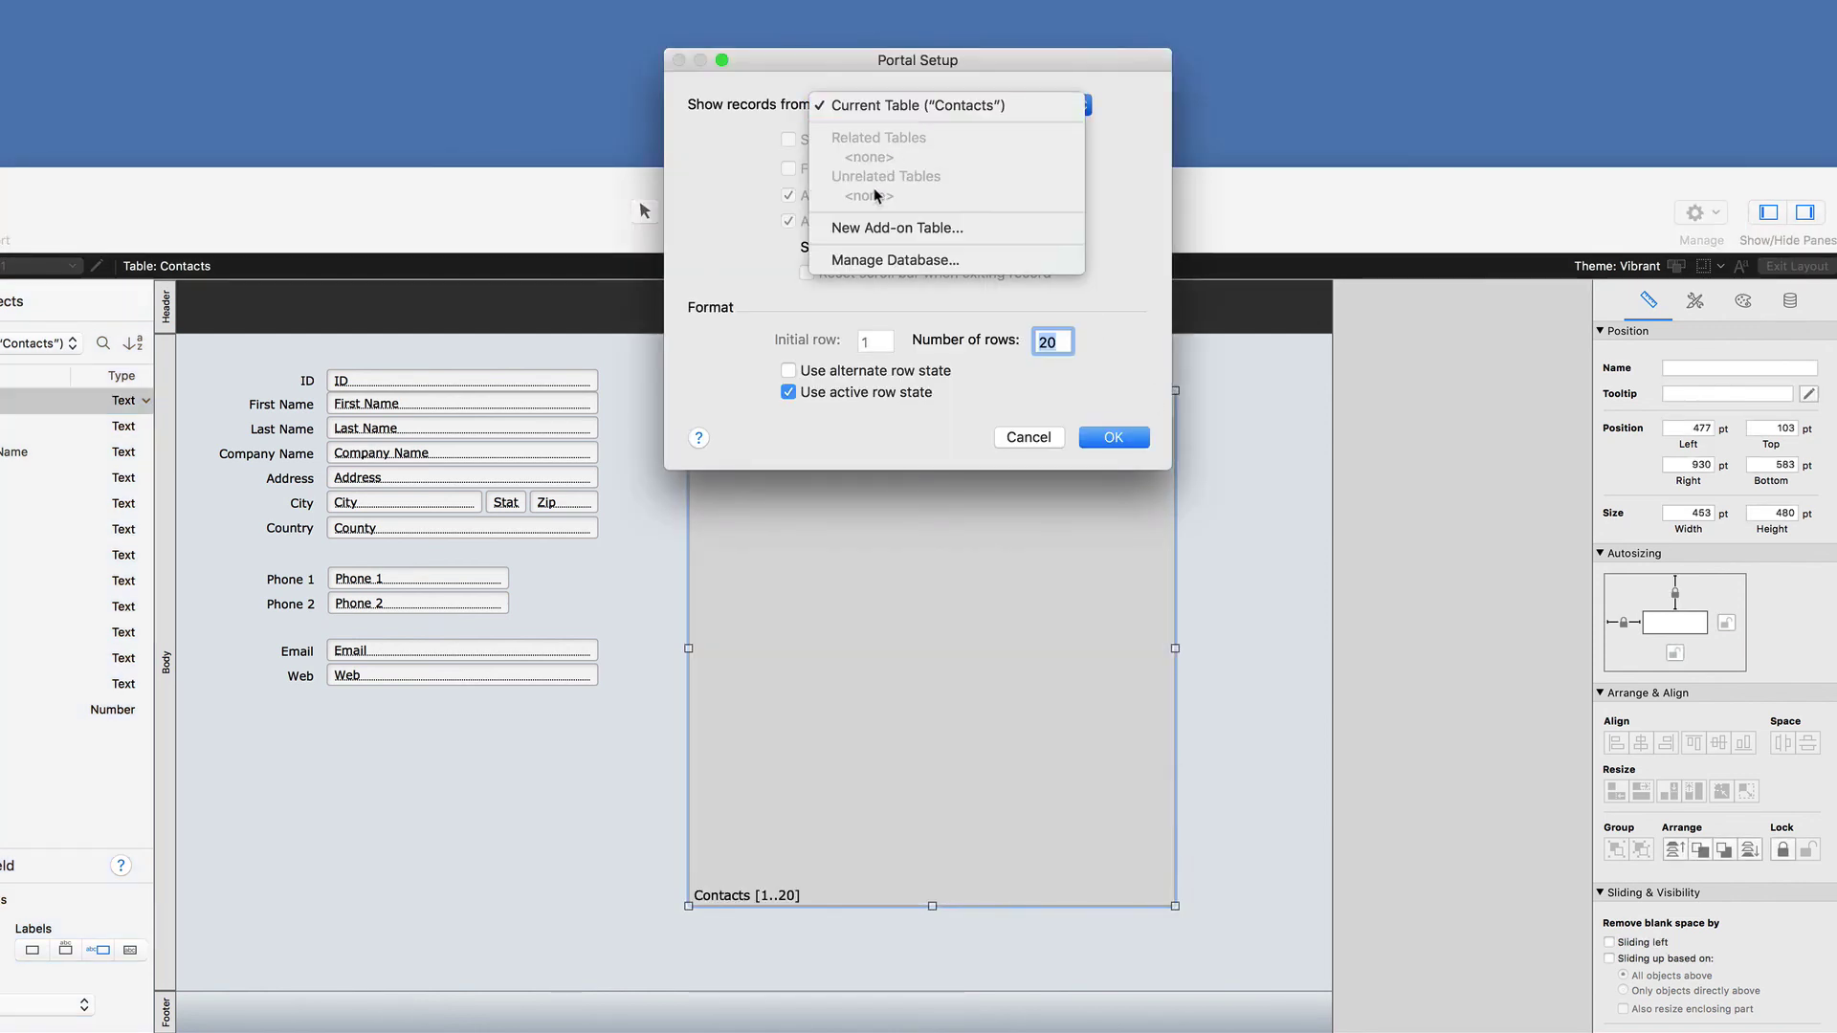
pyautogui.click(872, 226)
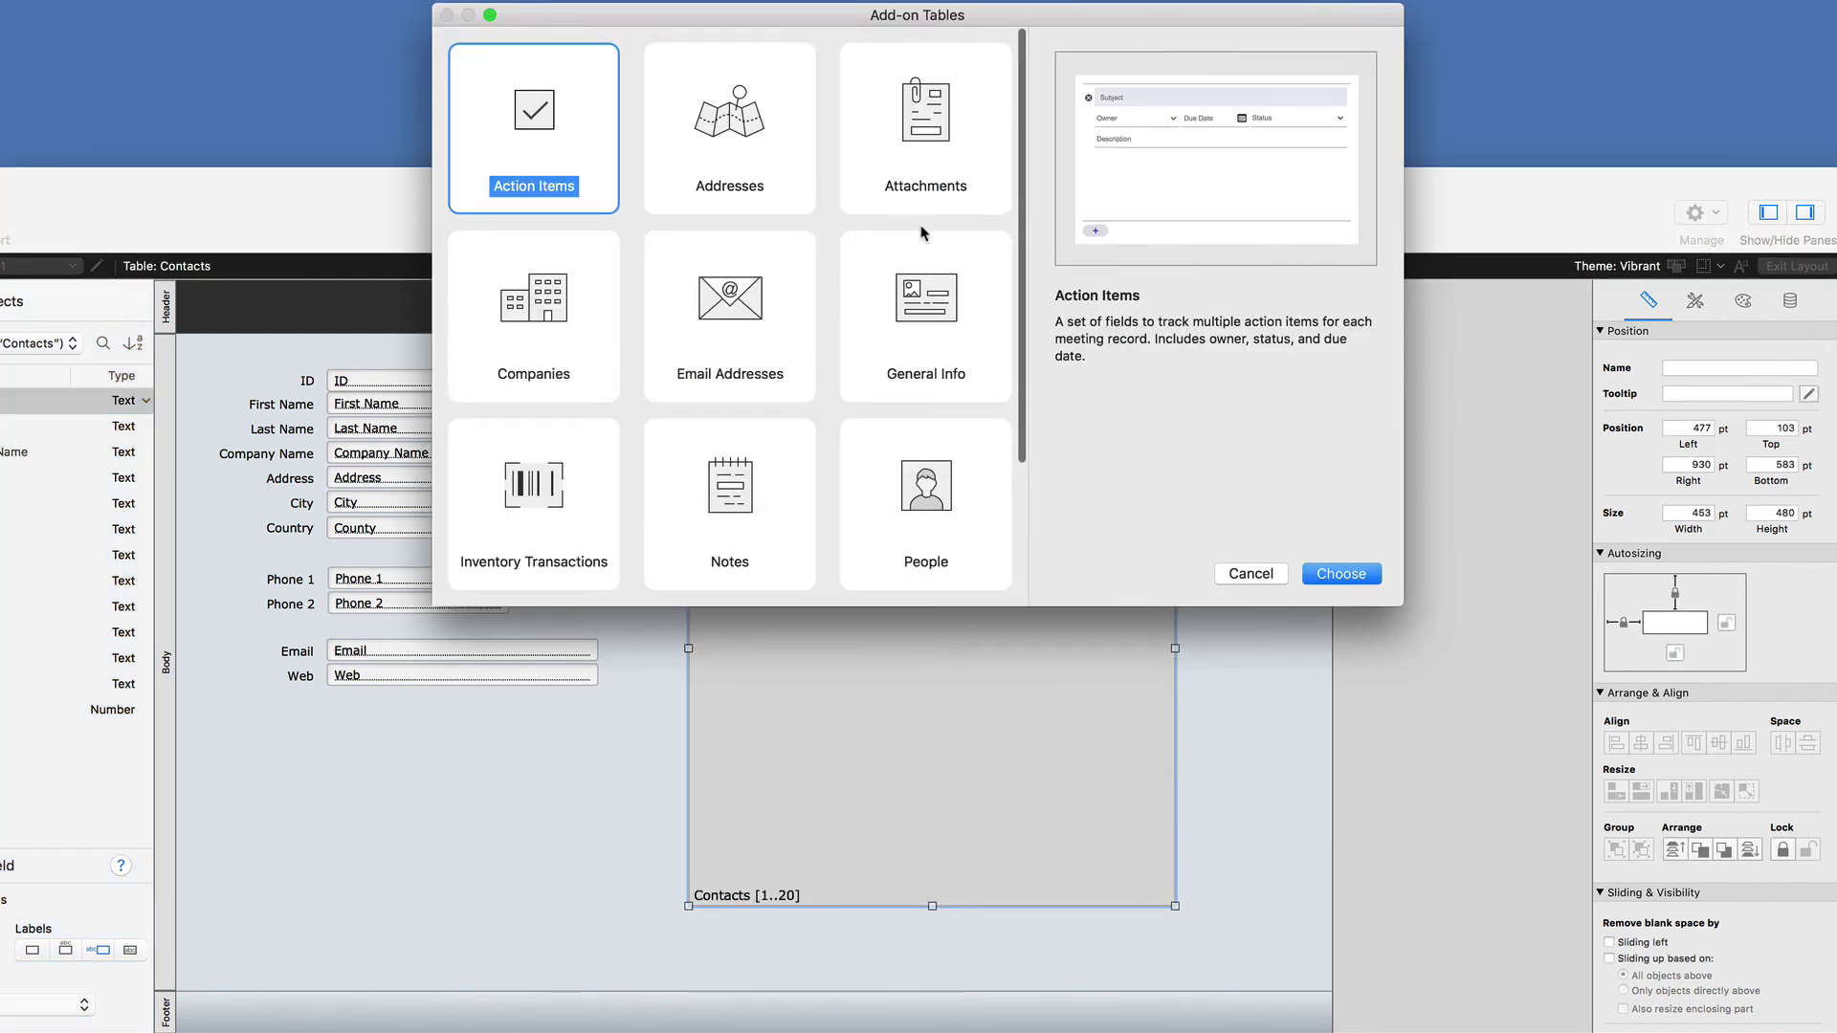
pyautogui.click(925, 201)
pyautogui.click(1341, 573)
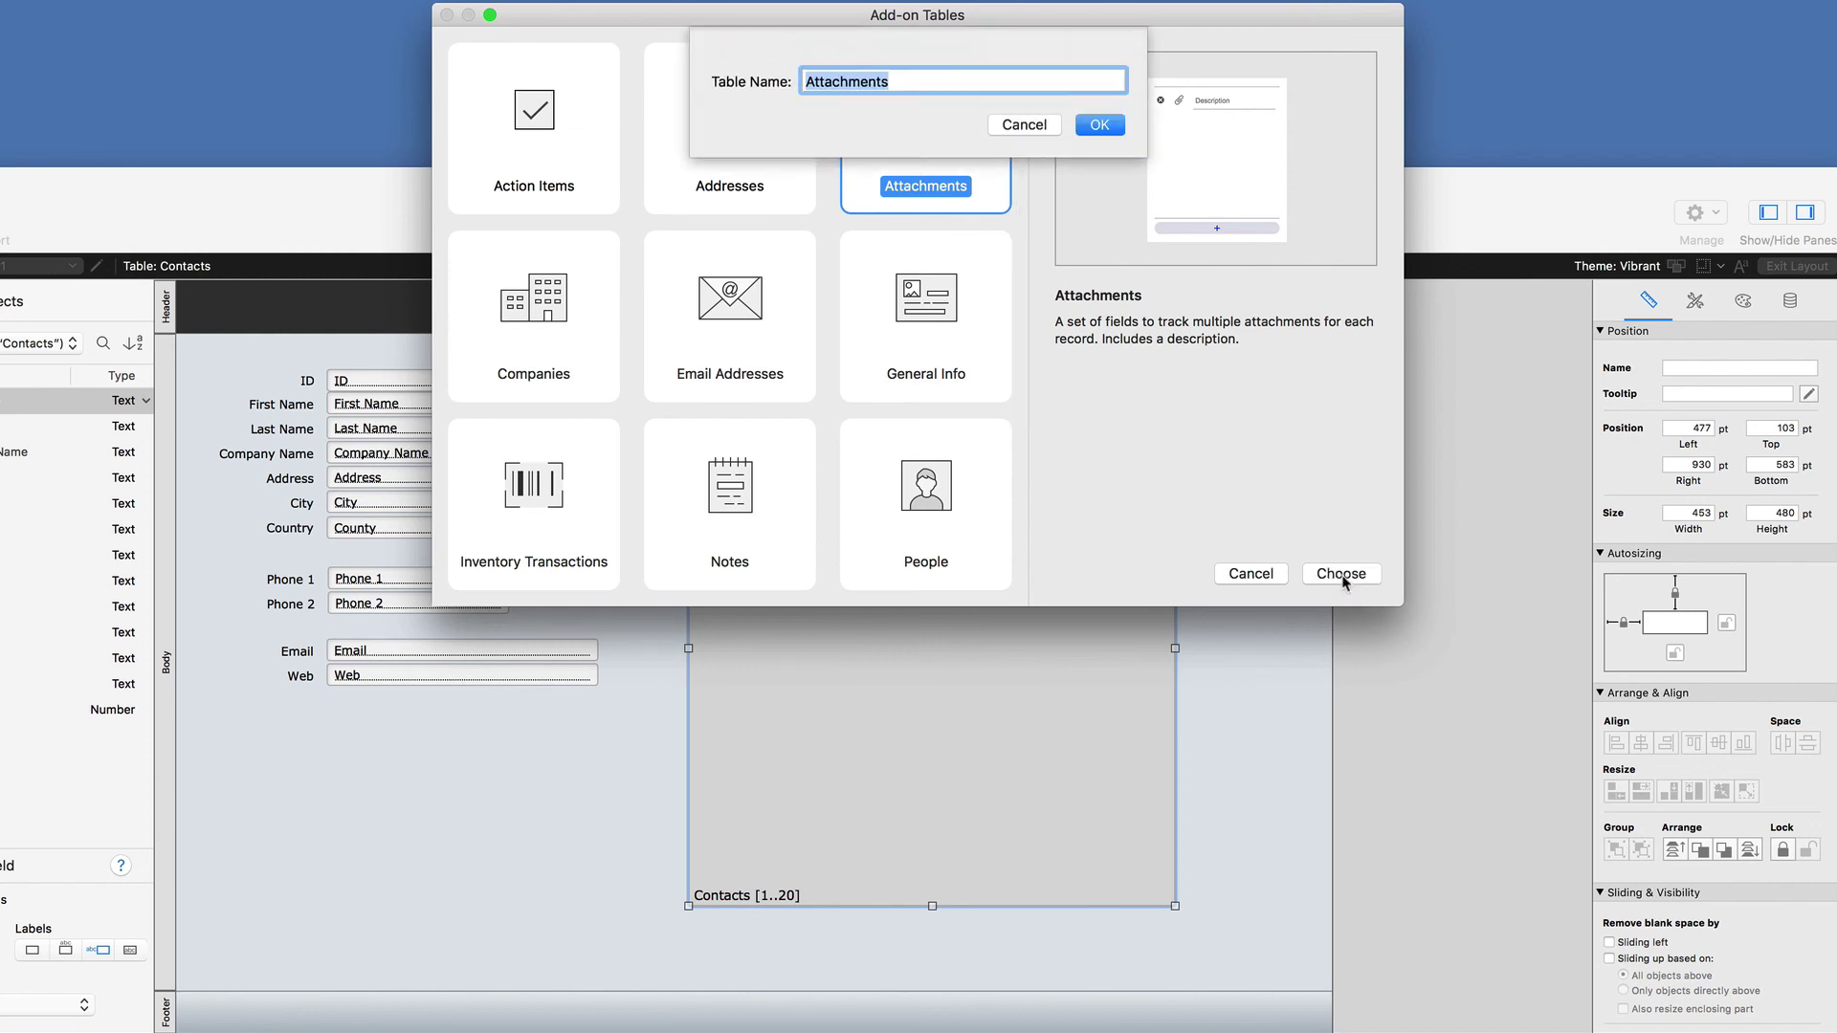
pyautogui.click(1099, 125)
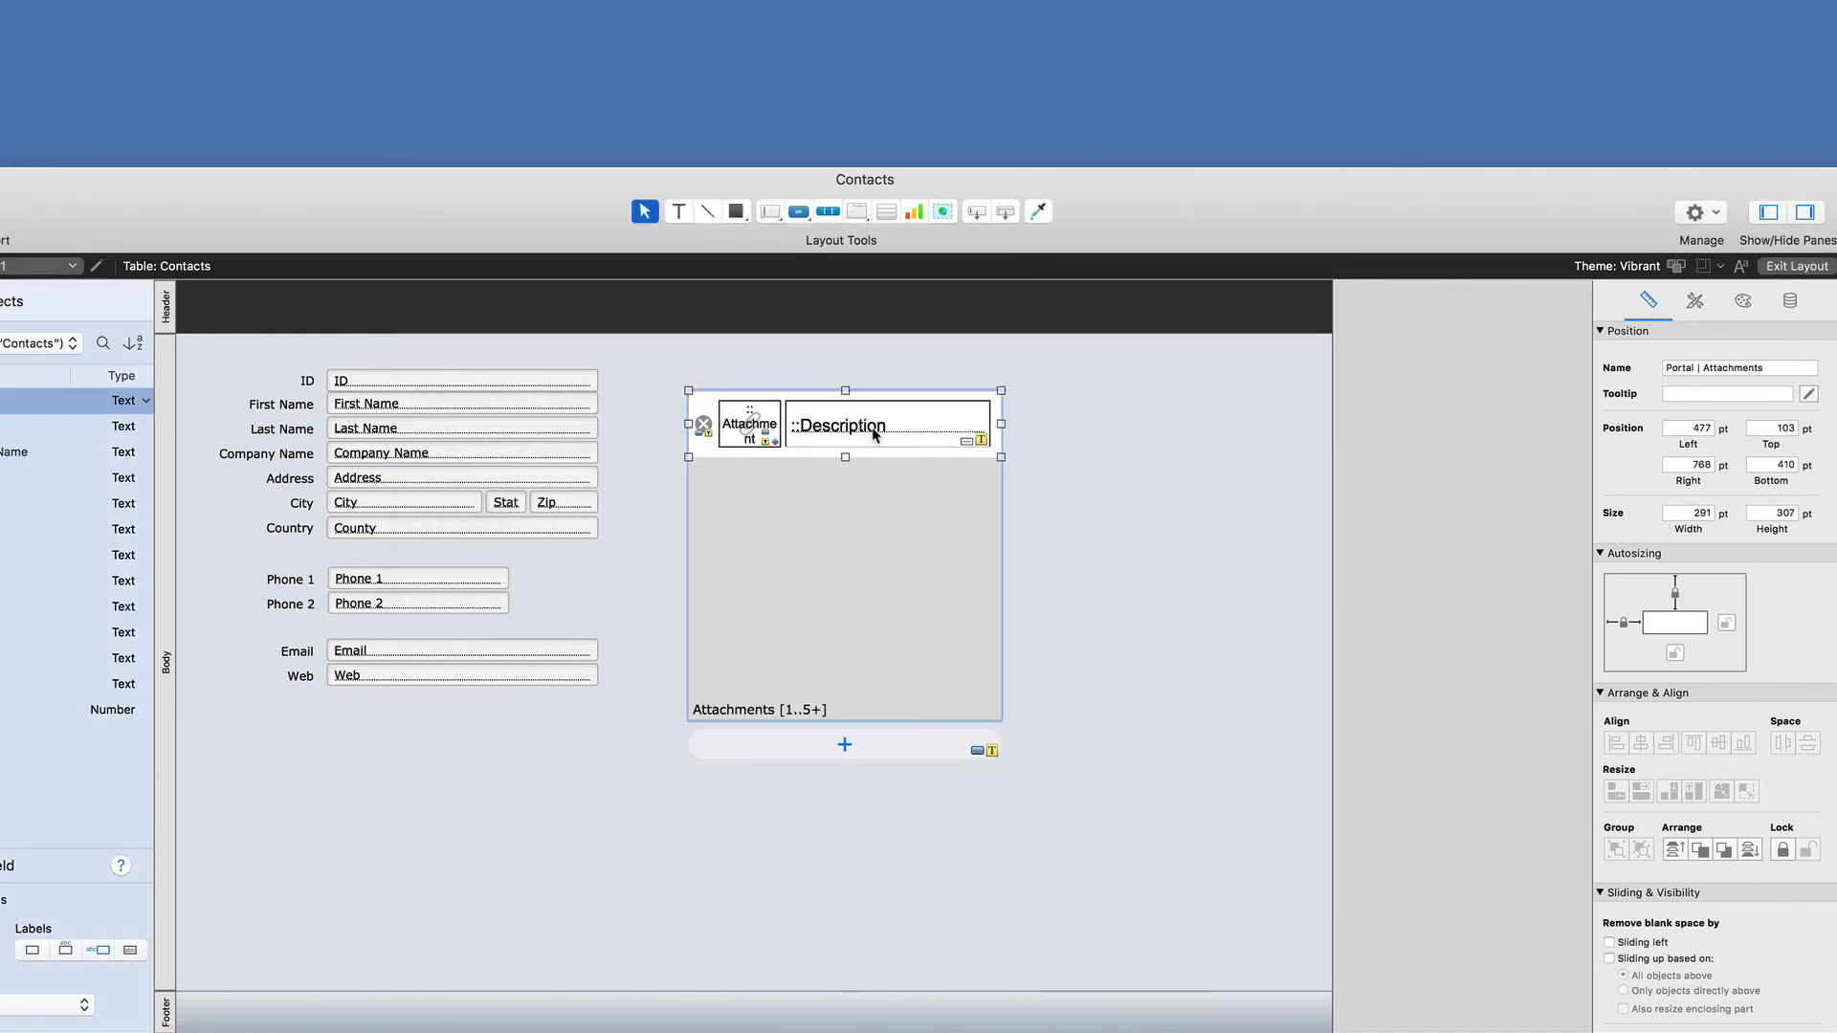
# - Try the attachment field in Browse mode, then delete the Attachments portal in Layout mode
pyautogui.press('super+b')
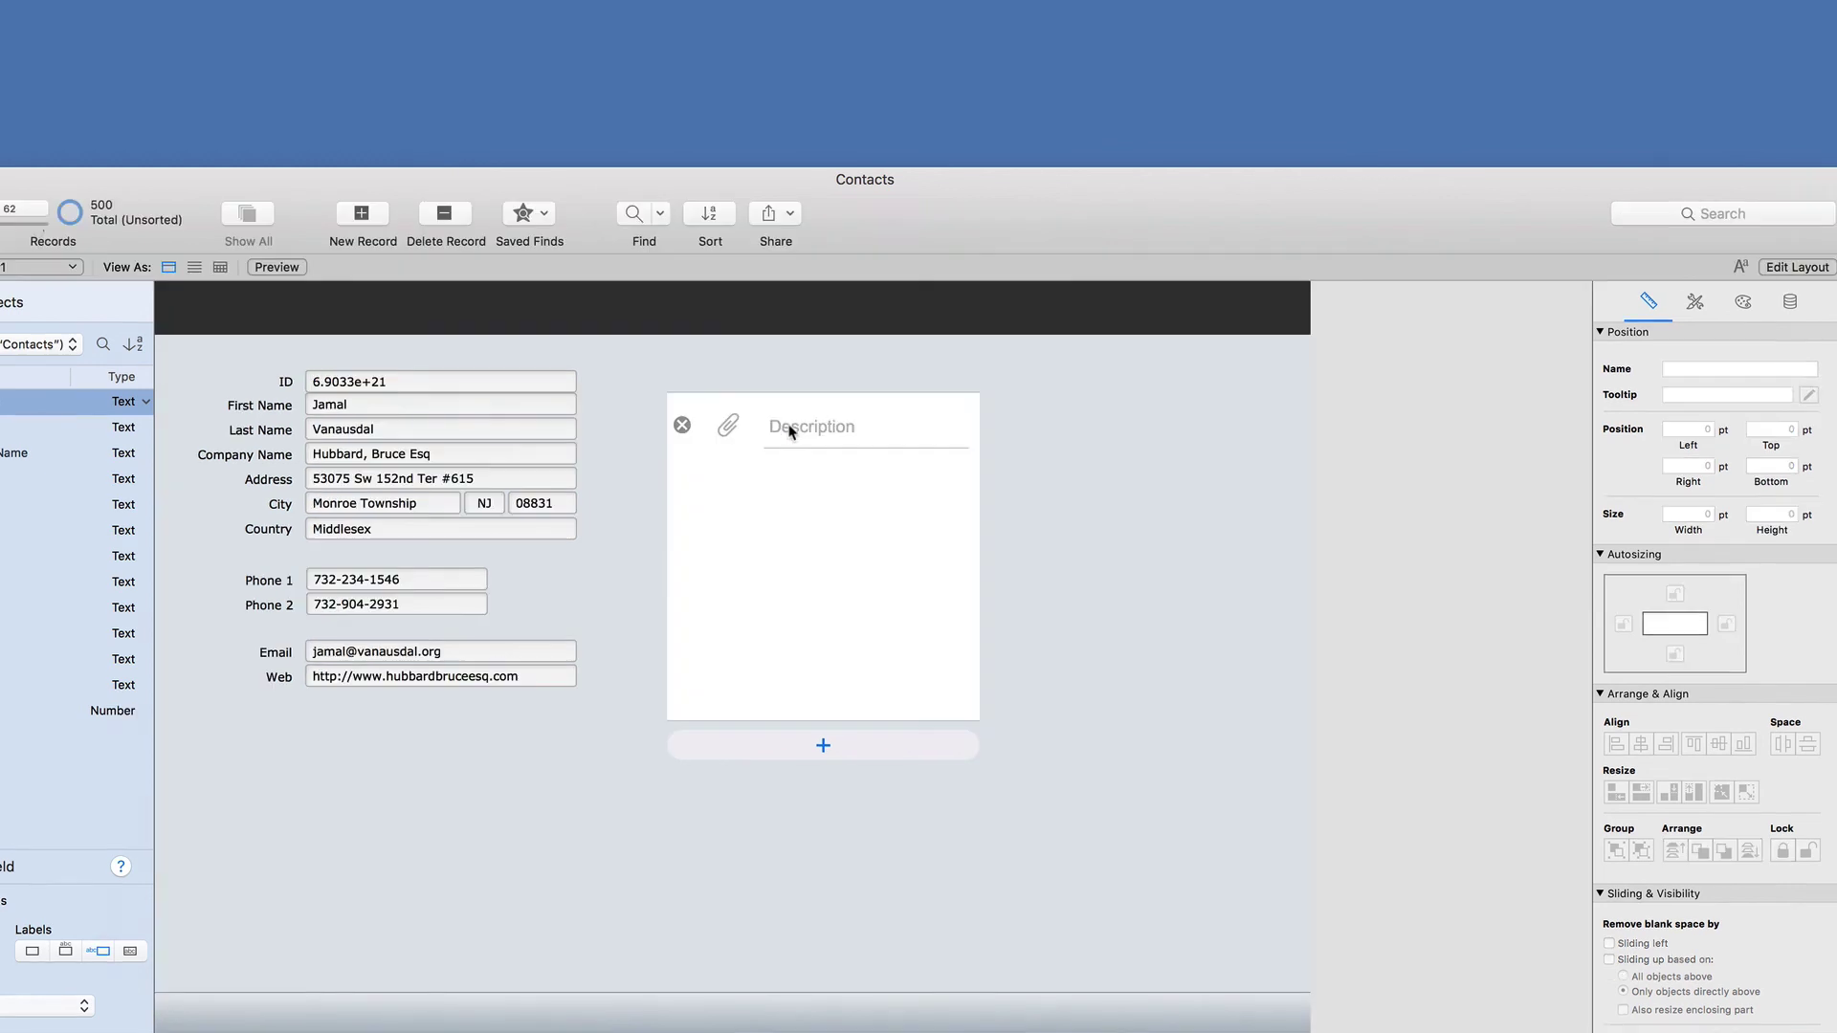
pyautogui.rightClick(730, 422)
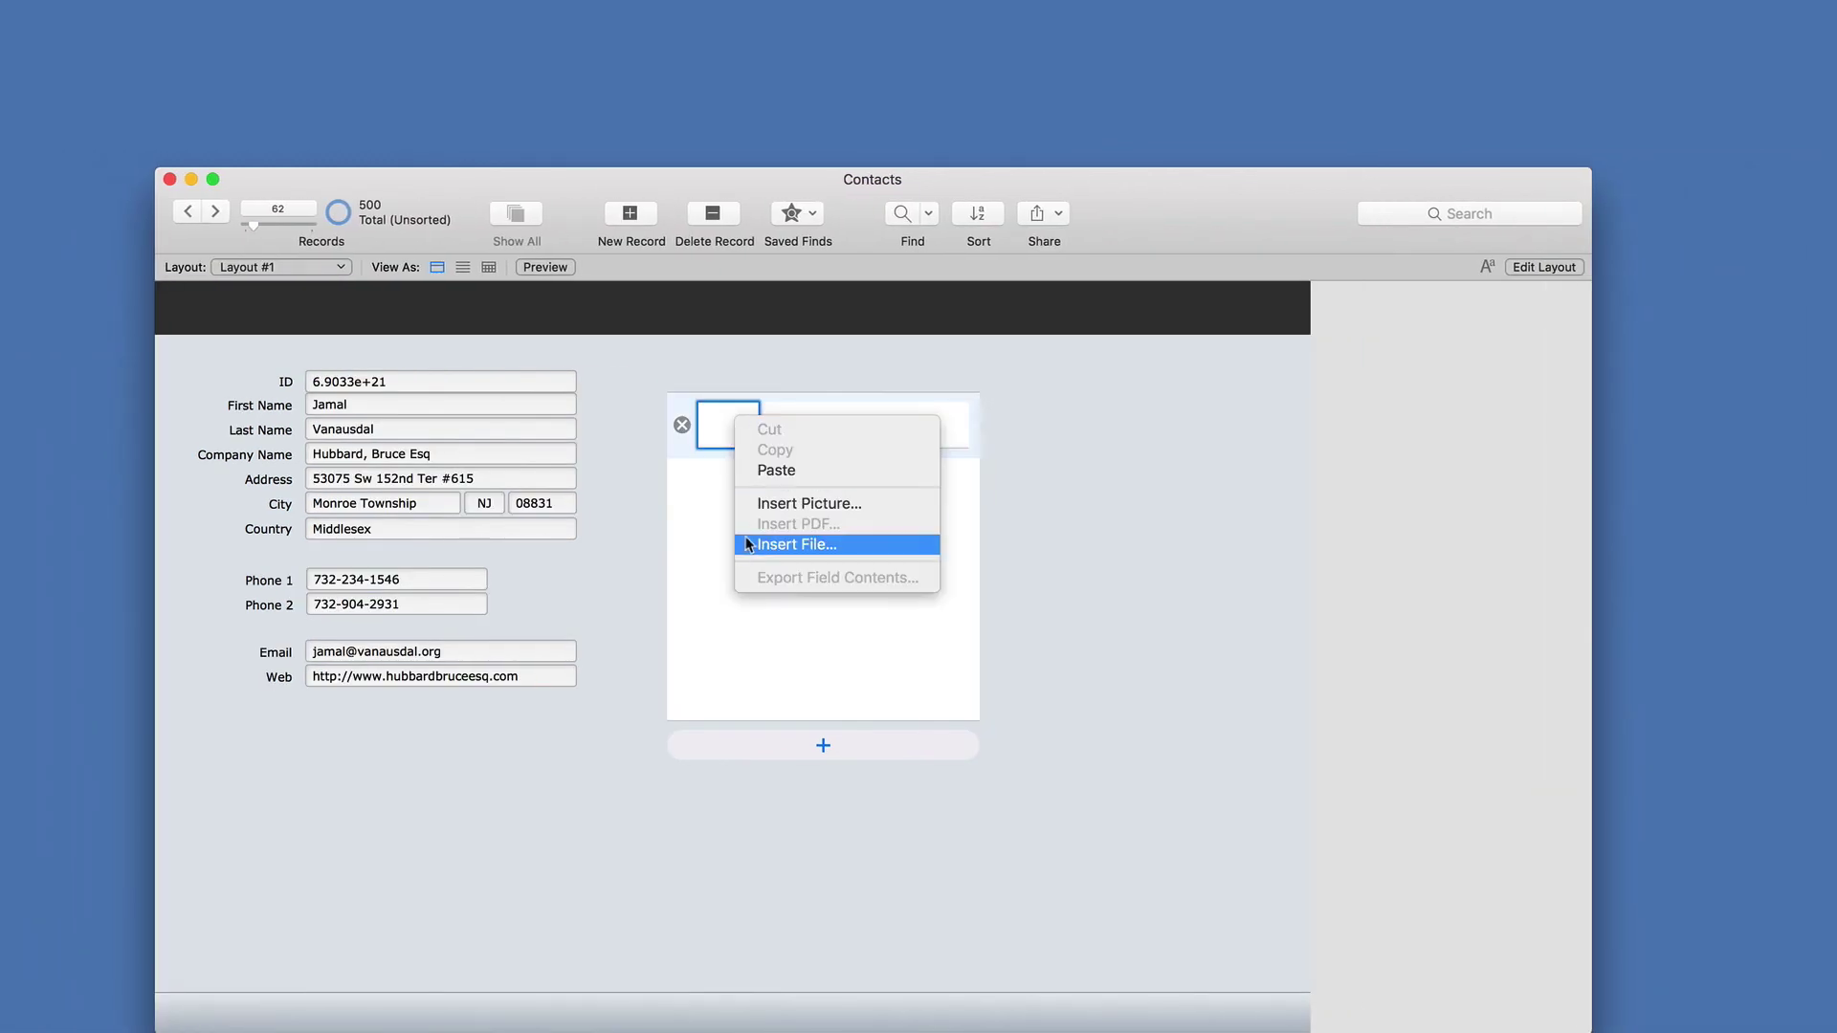
pyautogui.click(1206, 521)
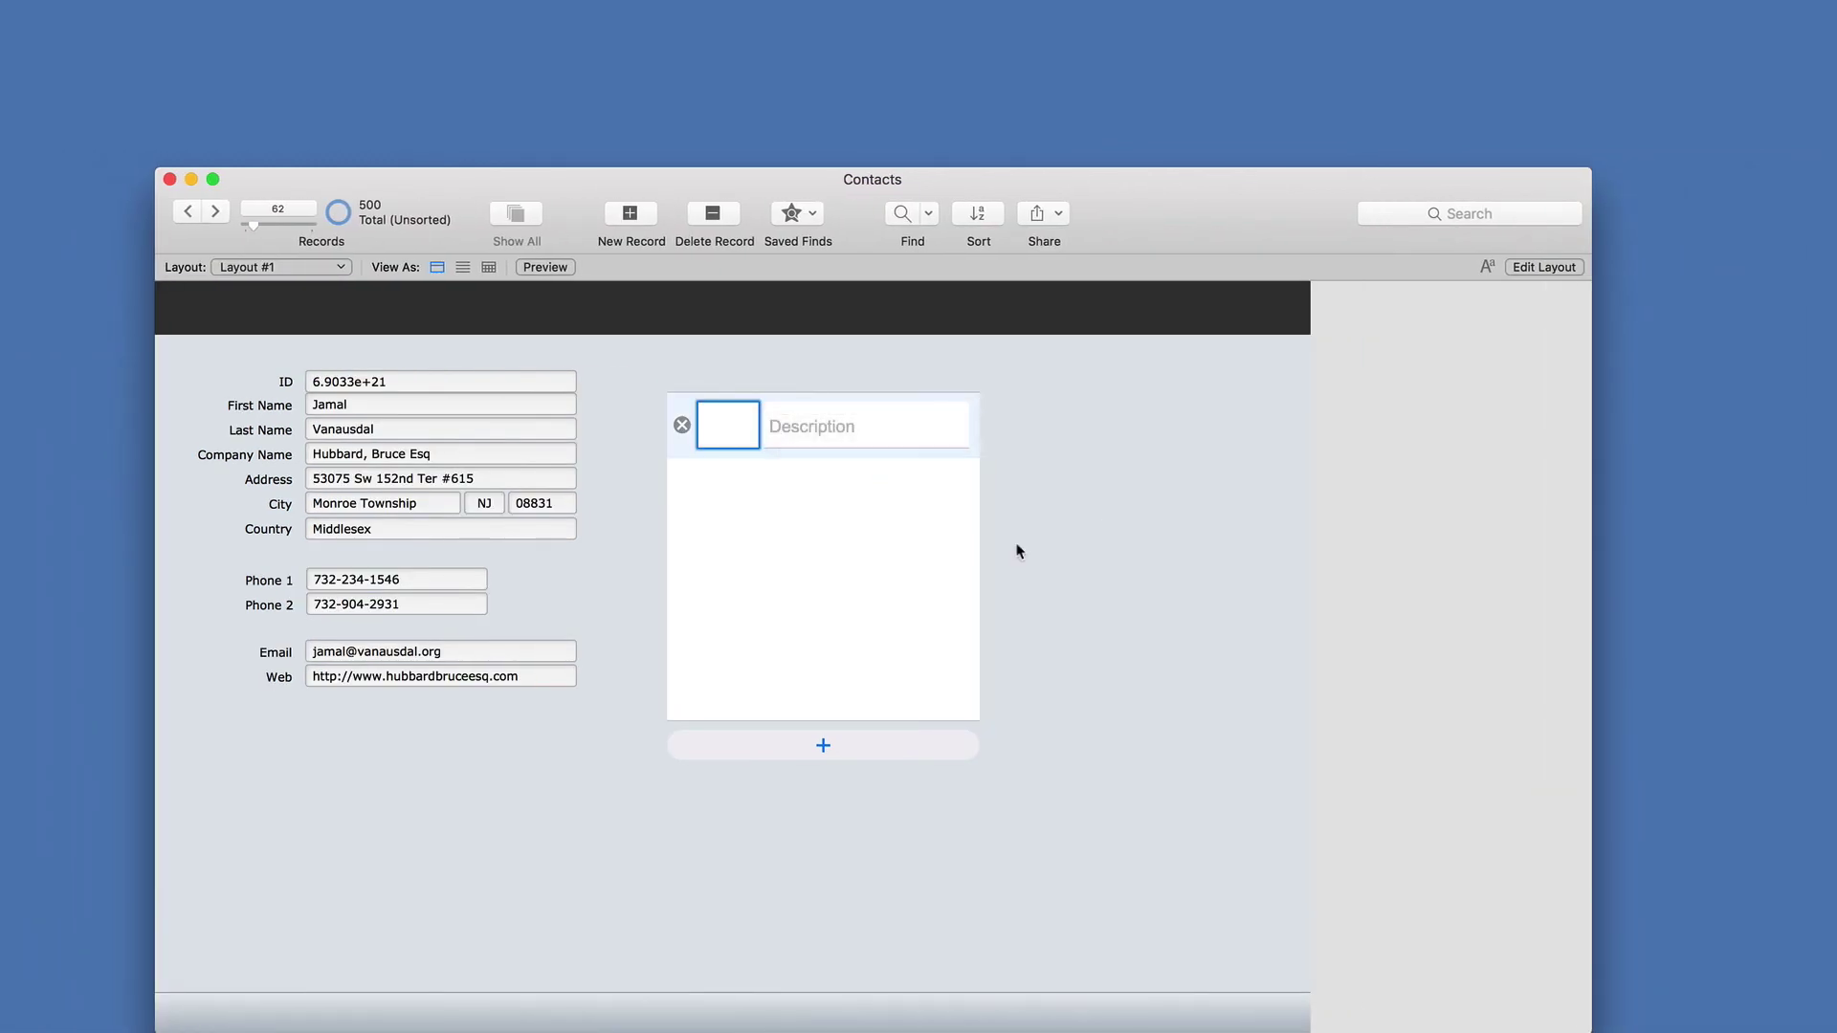
pyautogui.press('super+l')
pyautogui.moveTo(1127, 763)
pyautogui.mouseDown()
pyautogui.moveTo(771, 401)
pyautogui.moveTo(734, 386)
pyautogui.moveTo(852, 561)
pyautogui.moveTo(1281, 904)
pyautogui.mouseUp()
pyautogui.press('Delete')
# - Draw a portal using a new Companies add-on table
pyautogui.click(886, 210)
pyautogui.click(952, 105)
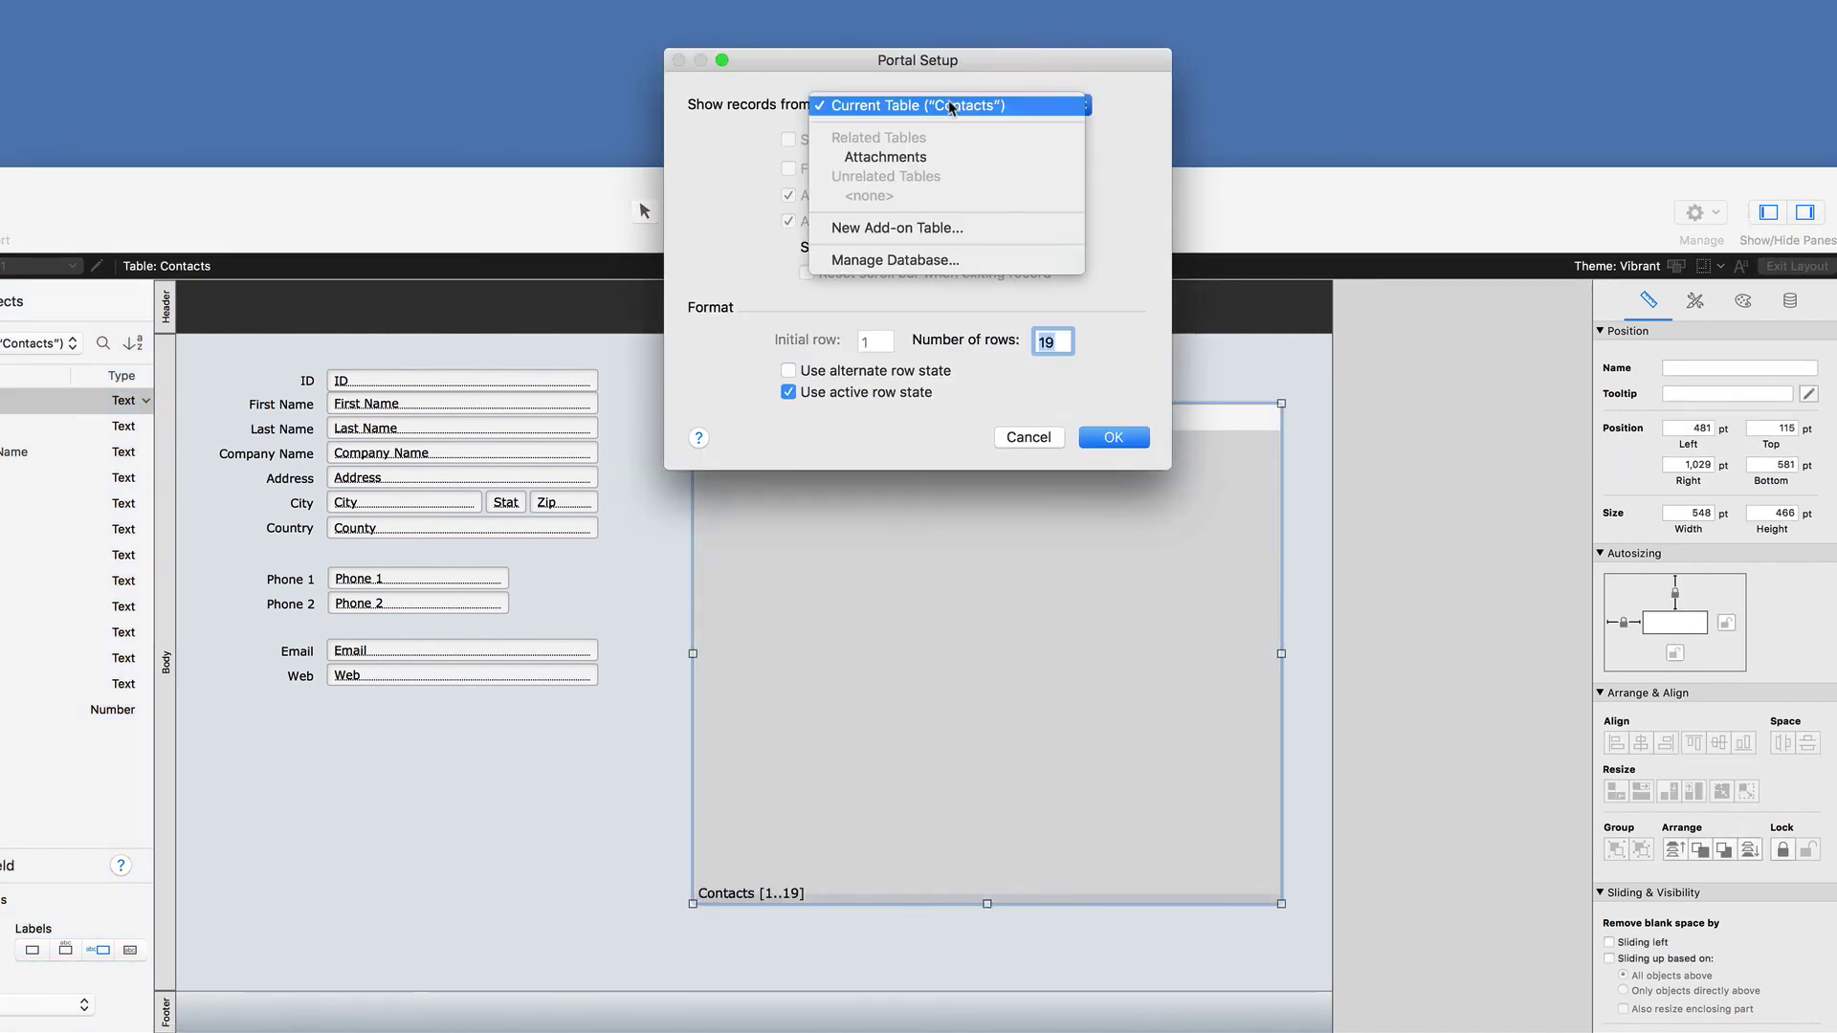
pyautogui.click(887, 226)
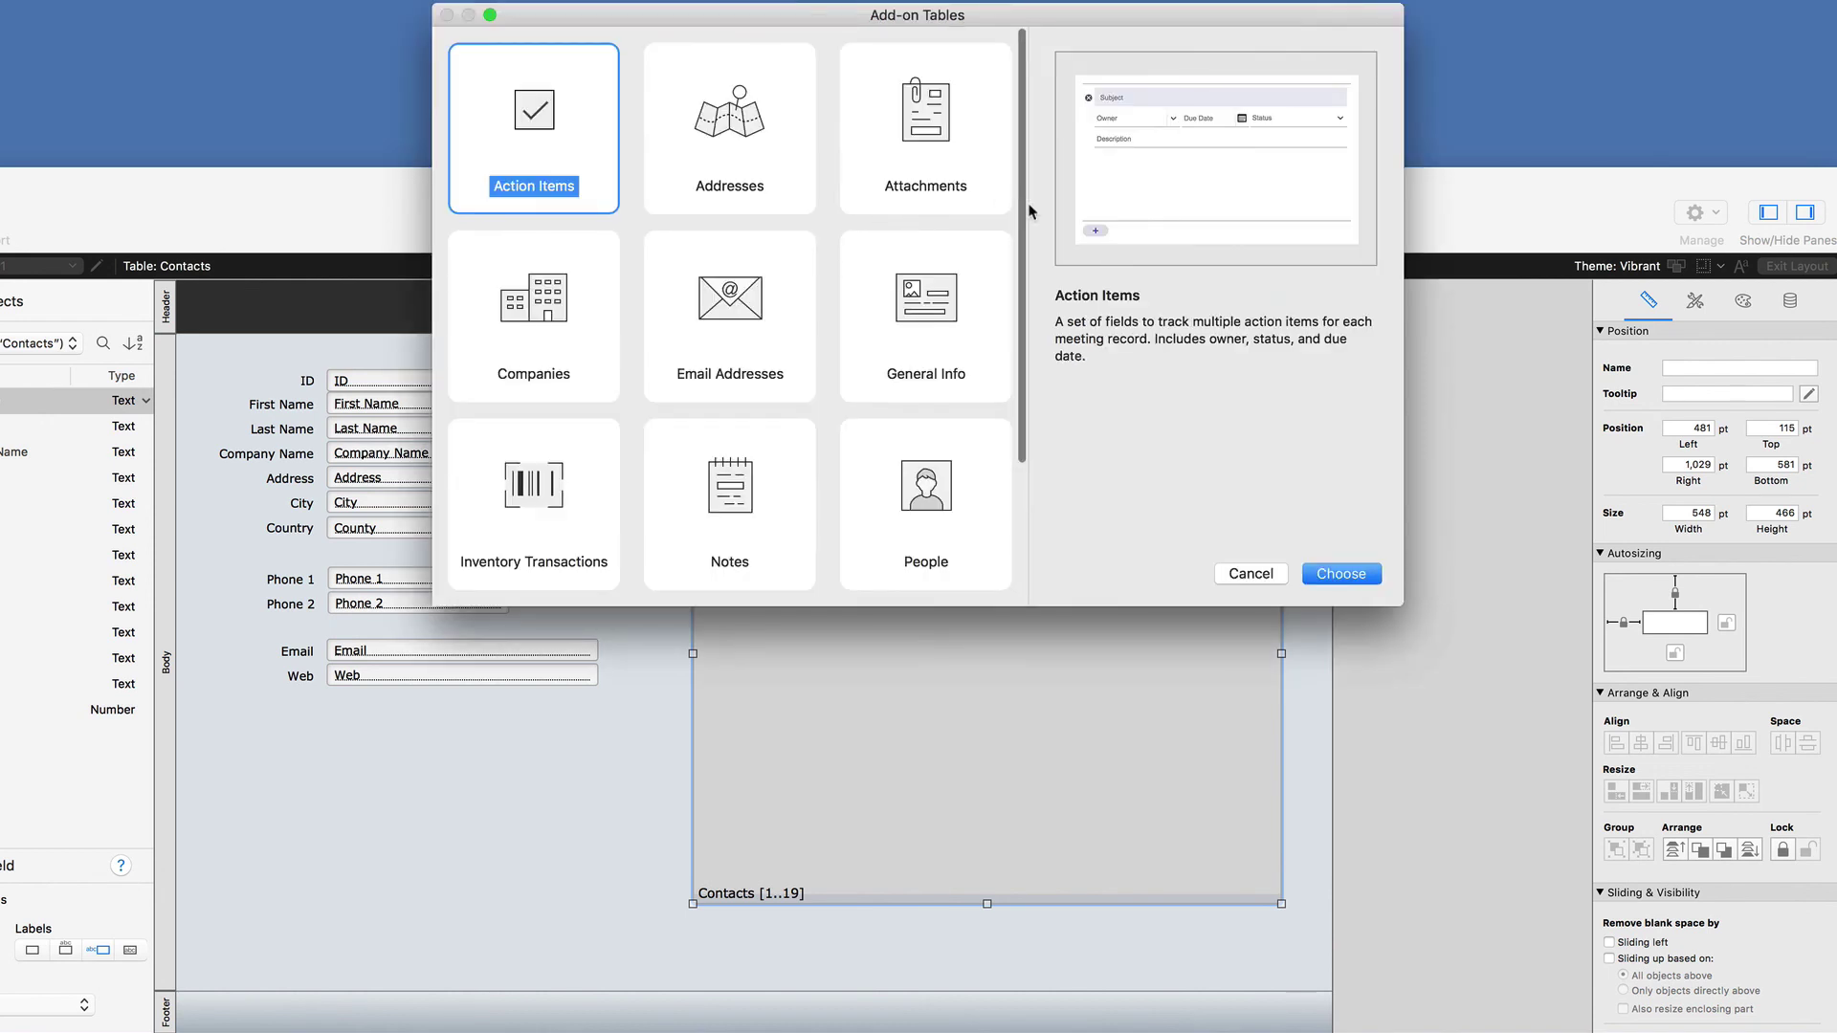
pyautogui.click(560, 314)
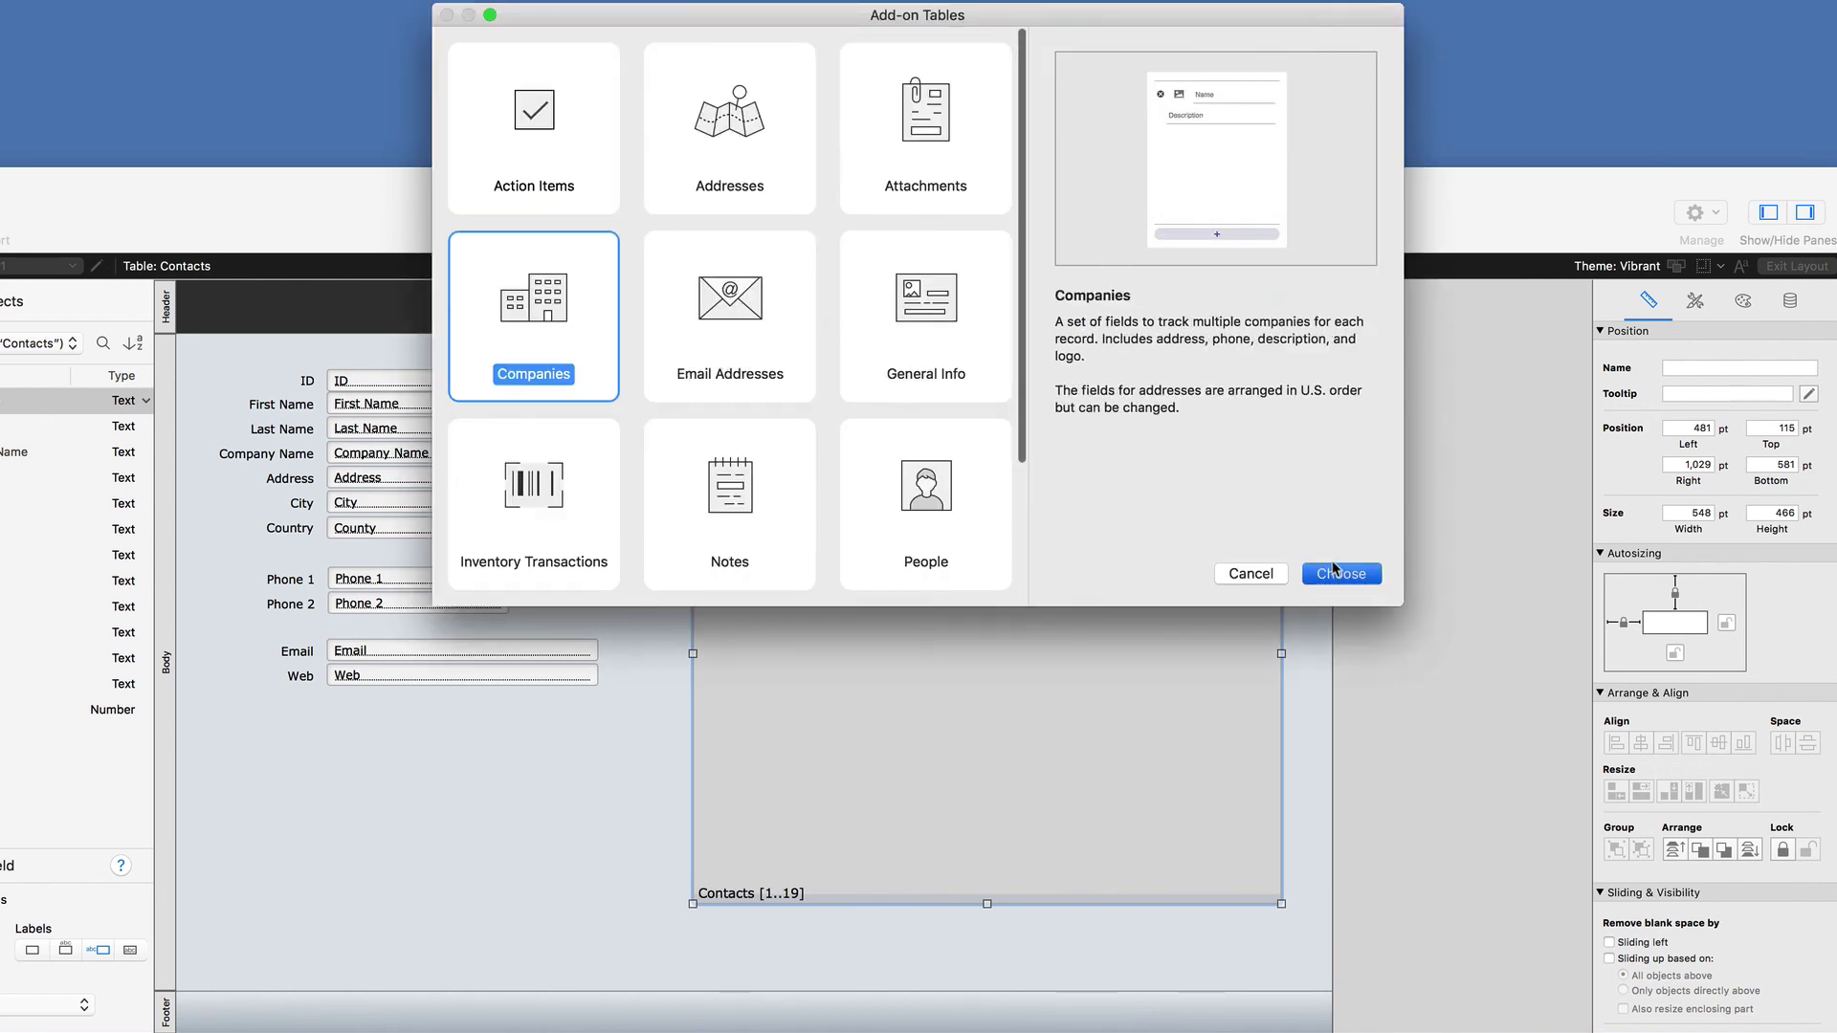
pyautogui.click(1337, 572)
pyautogui.click(1097, 126)
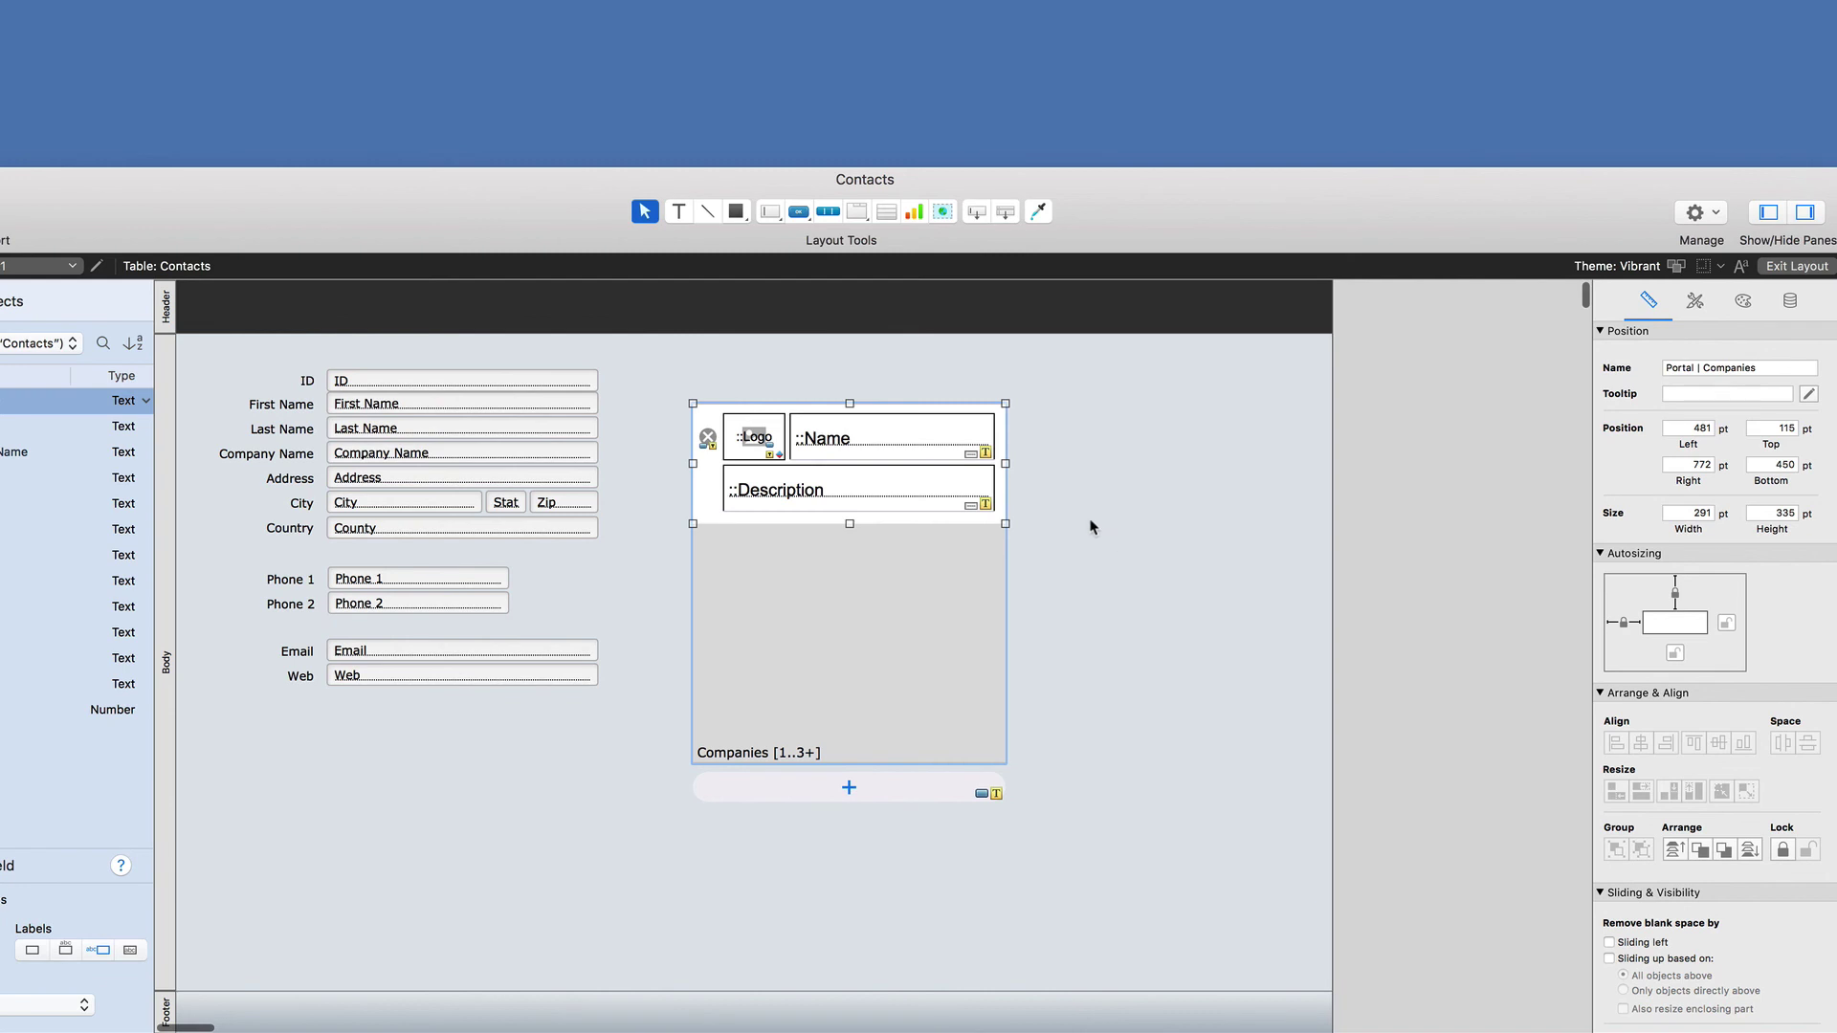
# - In Browse mode, add a company named 'asdfasdf' with description 'asdf' and commit it
pyautogui.press('super+b')
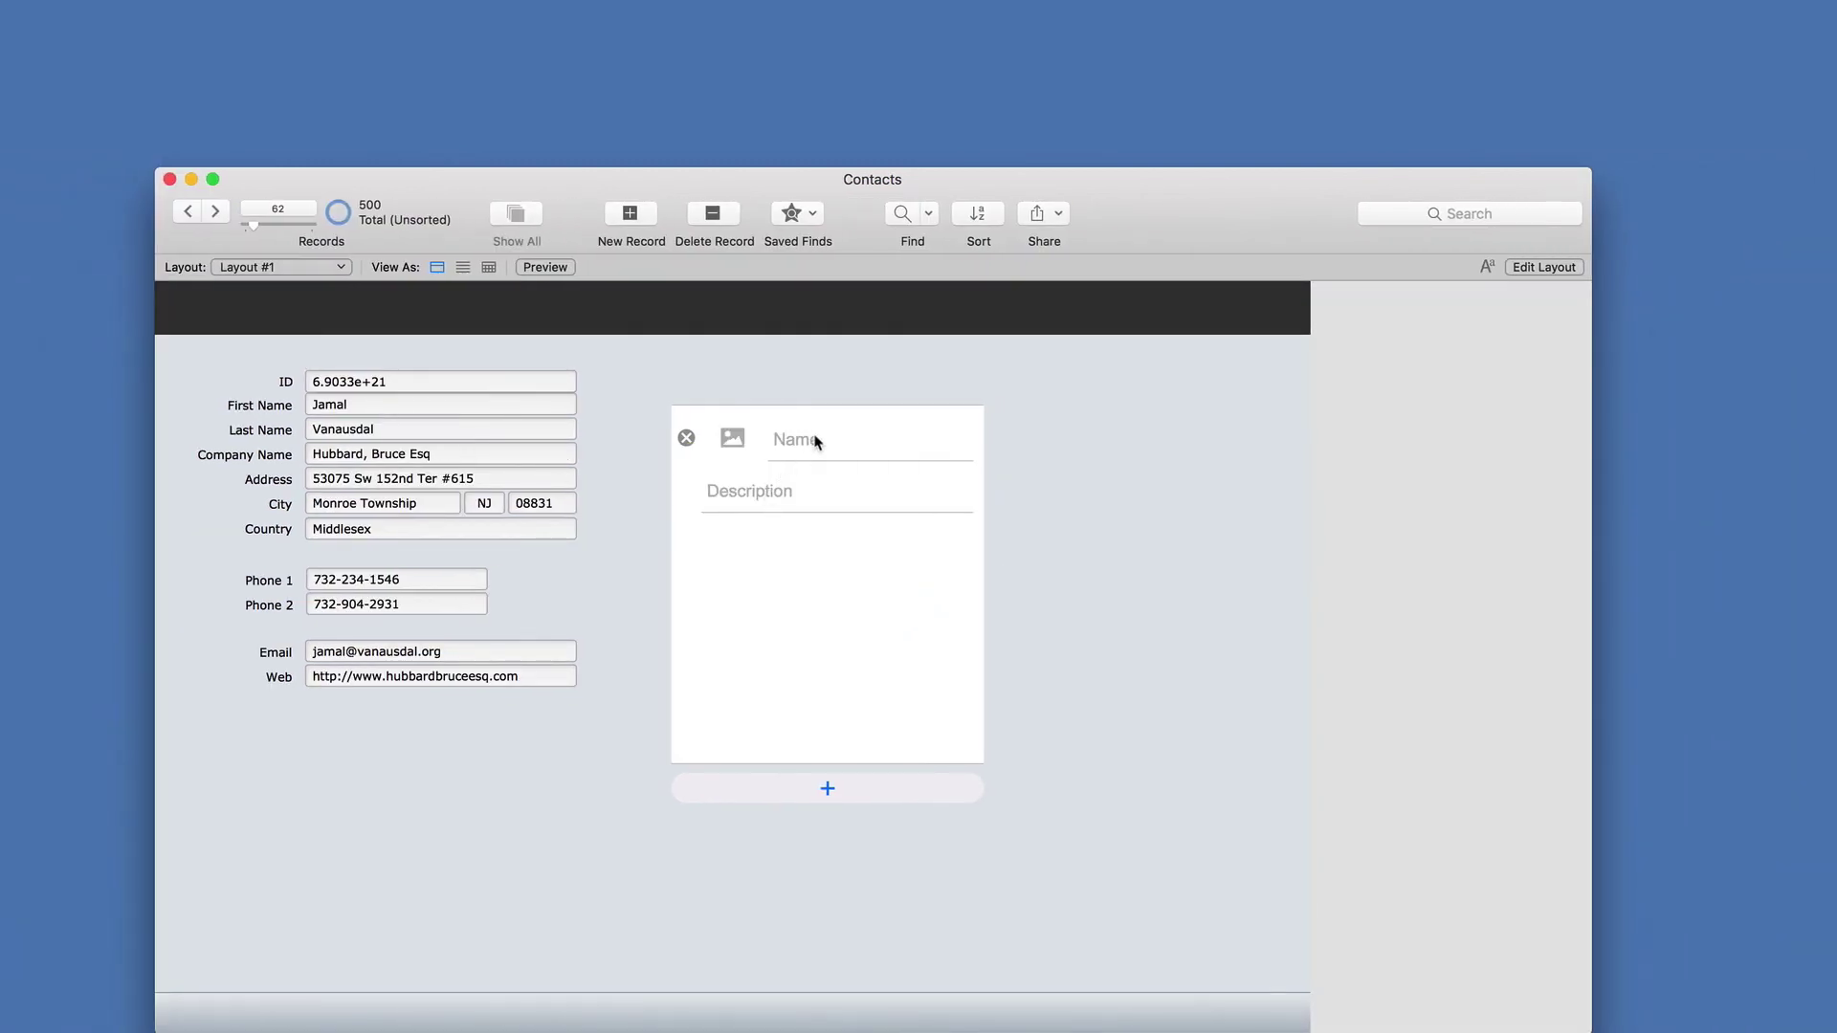
pyautogui.click(818, 442)
pyautogui.write('asdfasdf')
pyautogui.press('Tab')
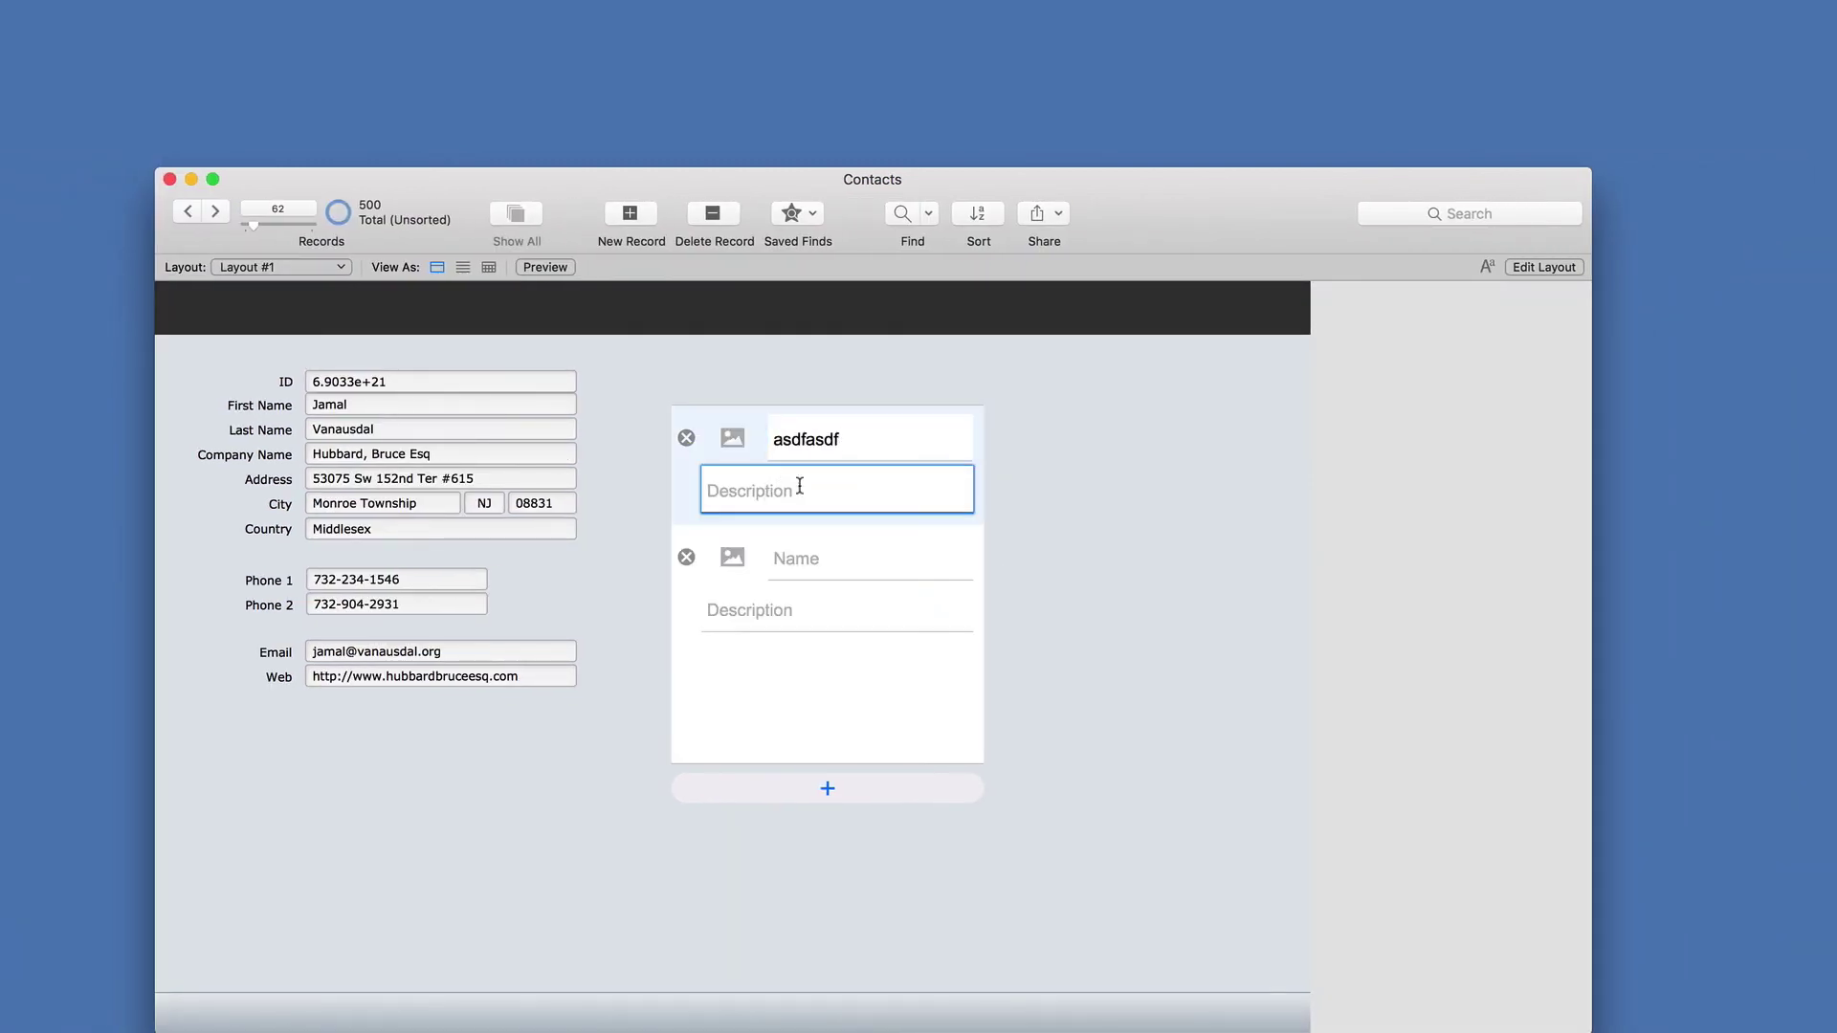
pyautogui.write('asdf')
pyautogui.click(1111, 525)
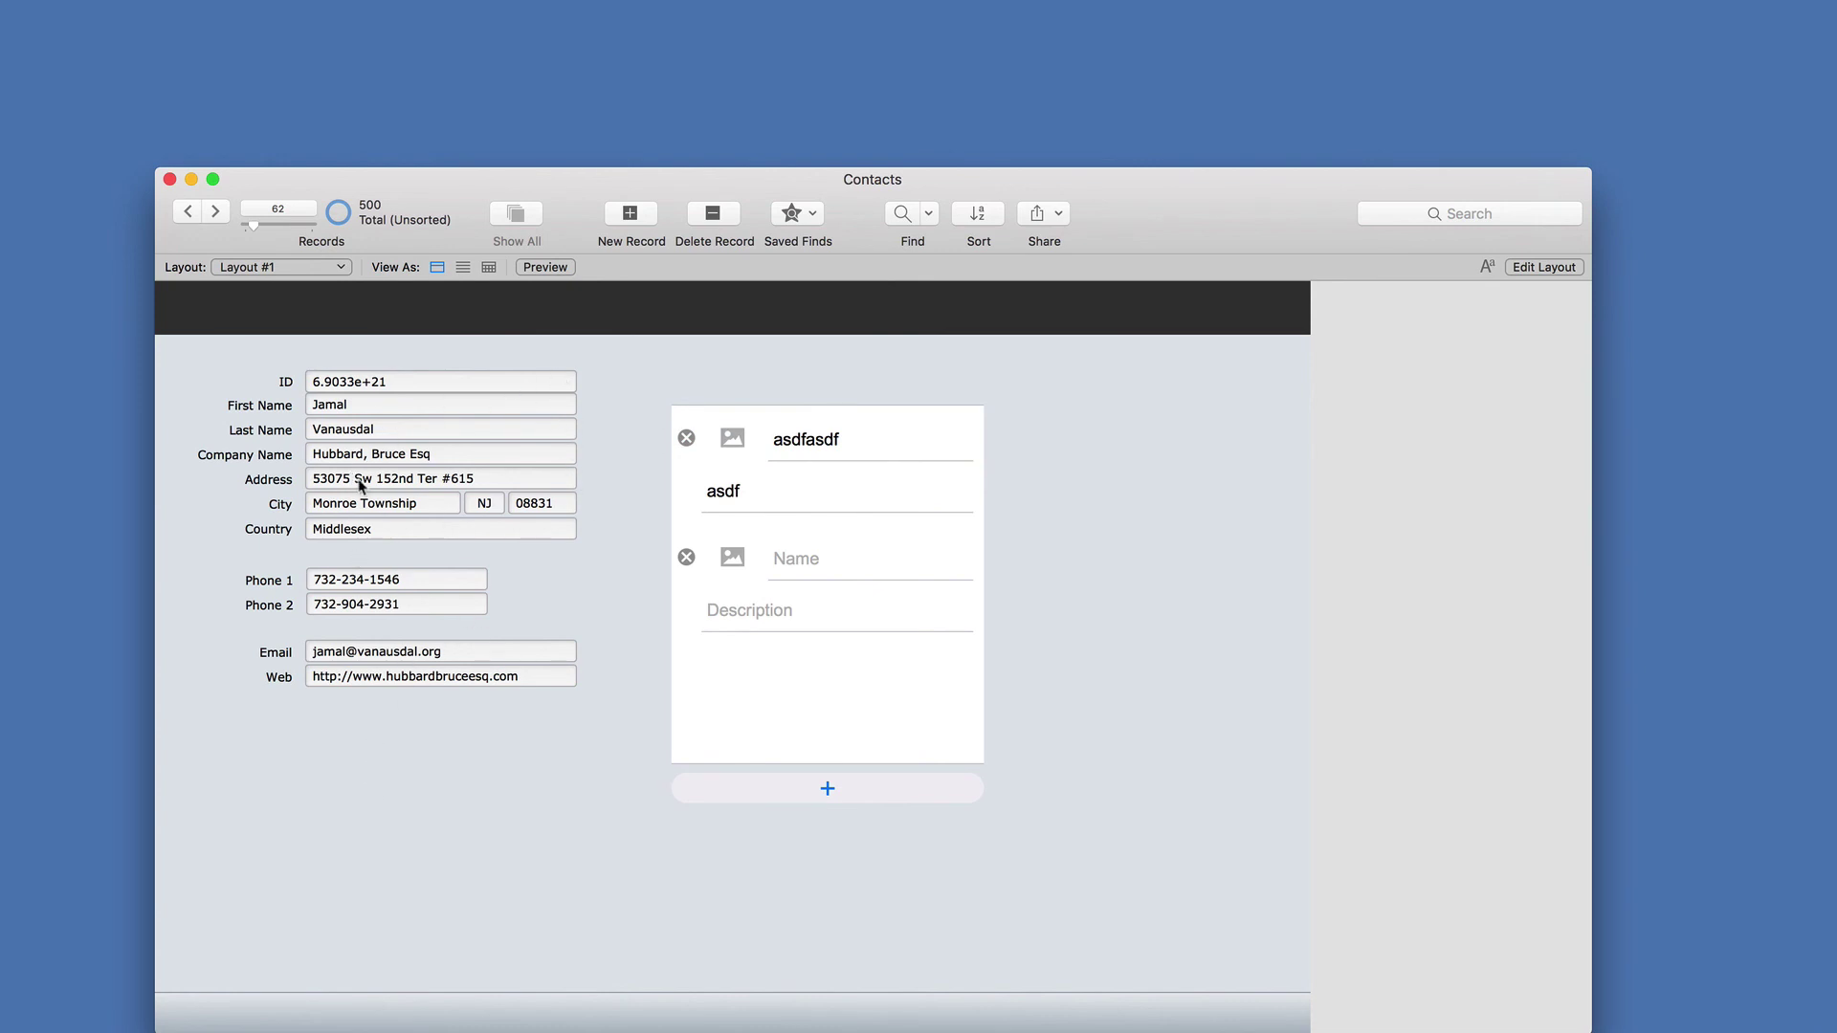
pyautogui.click(855, 445)
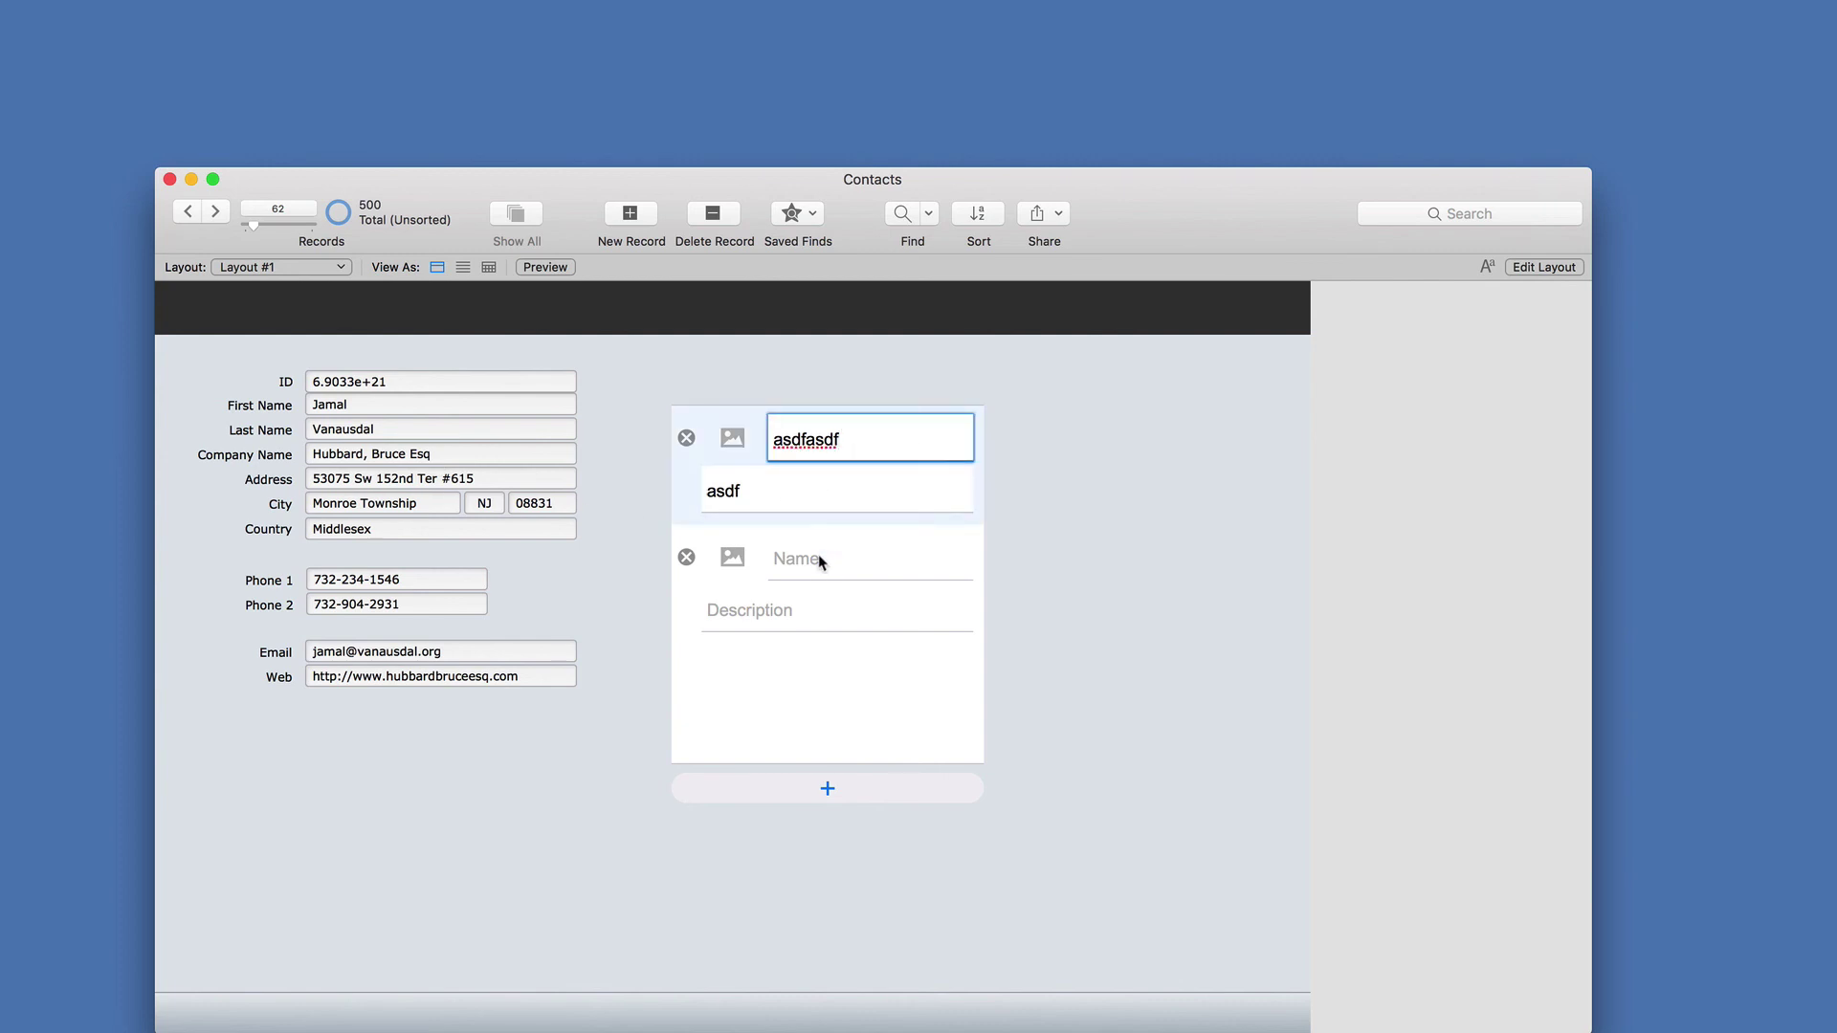
pyautogui.click(821, 563)
pyautogui.click(1043, 630)
# - Delete the Companies portal from the layout
pyautogui.press('super+l')
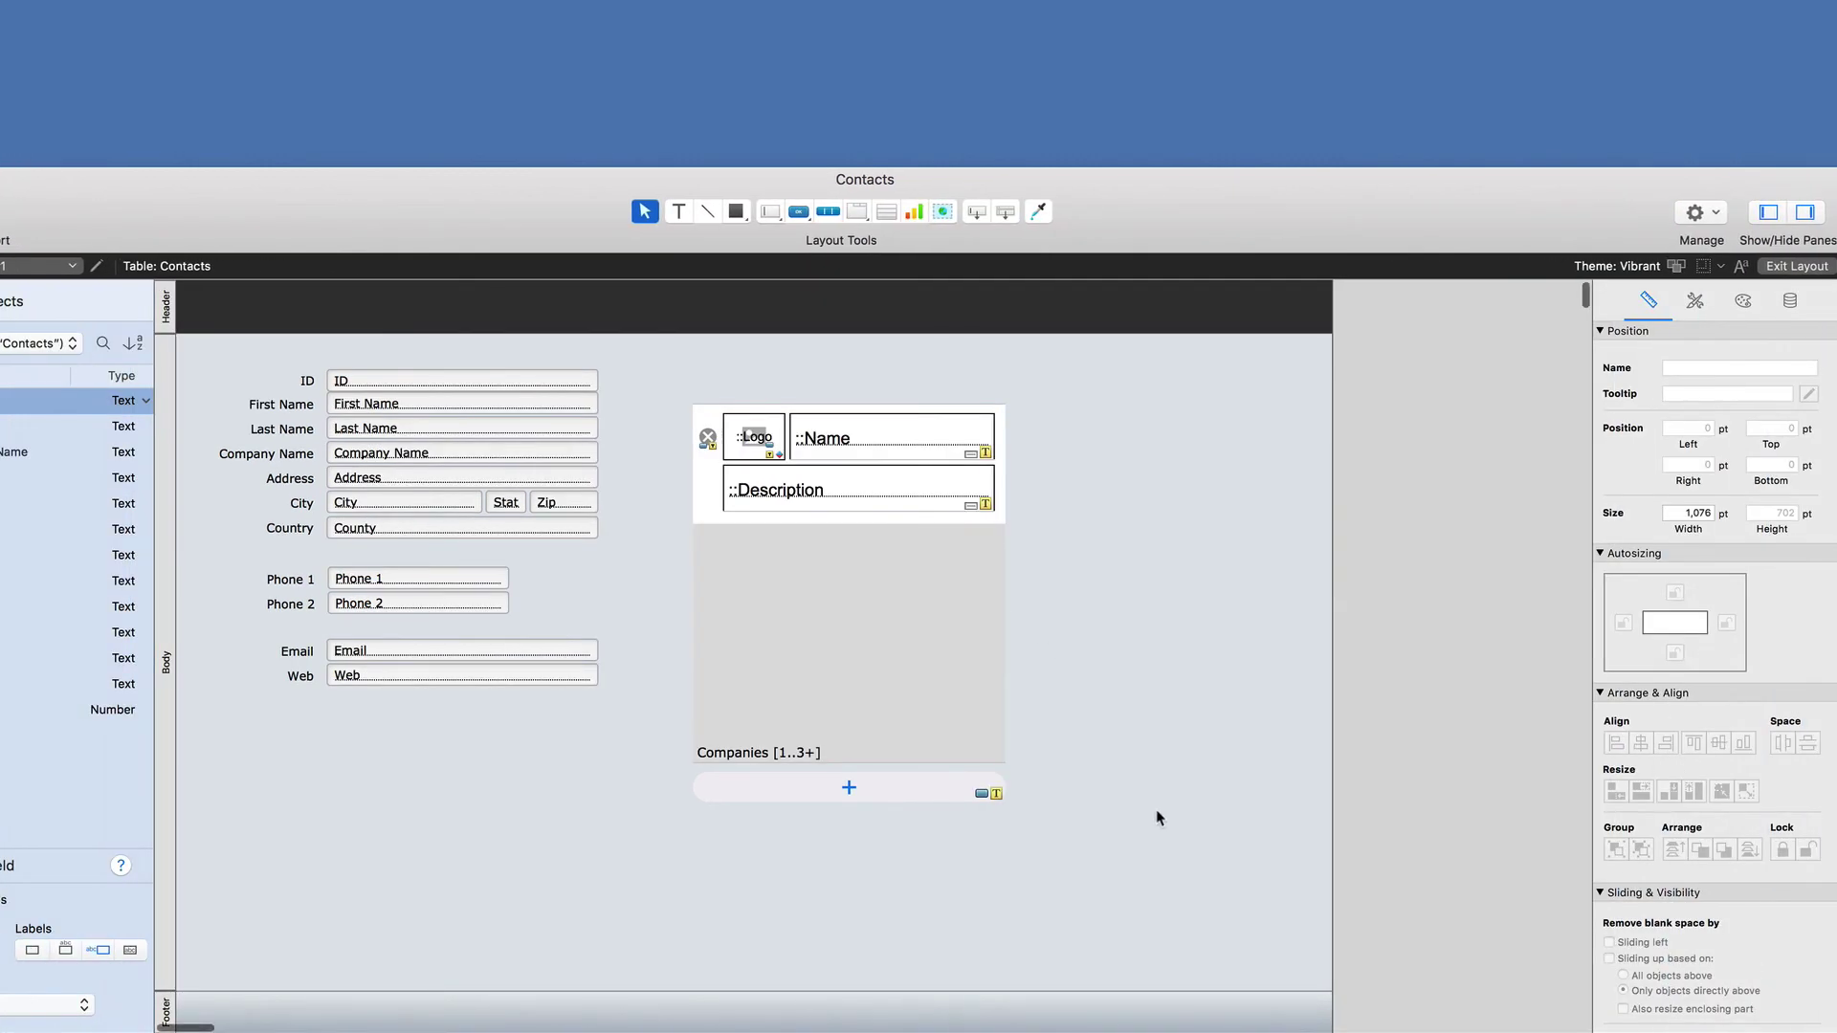
pyautogui.moveTo(1176, 852)
pyautogui.mouseDown()
pyautogui.moveTo(771, 419)
pyautogui.moveTo(1148, 820)
pyautogui.moveTo(1163, 858)
pyautogui.mouseUp()
pyautogui.press('Delete')
# - Add an Inventory Transactions add-on portal and shift it left to 421 pt
pyautogui.click(886, 211)
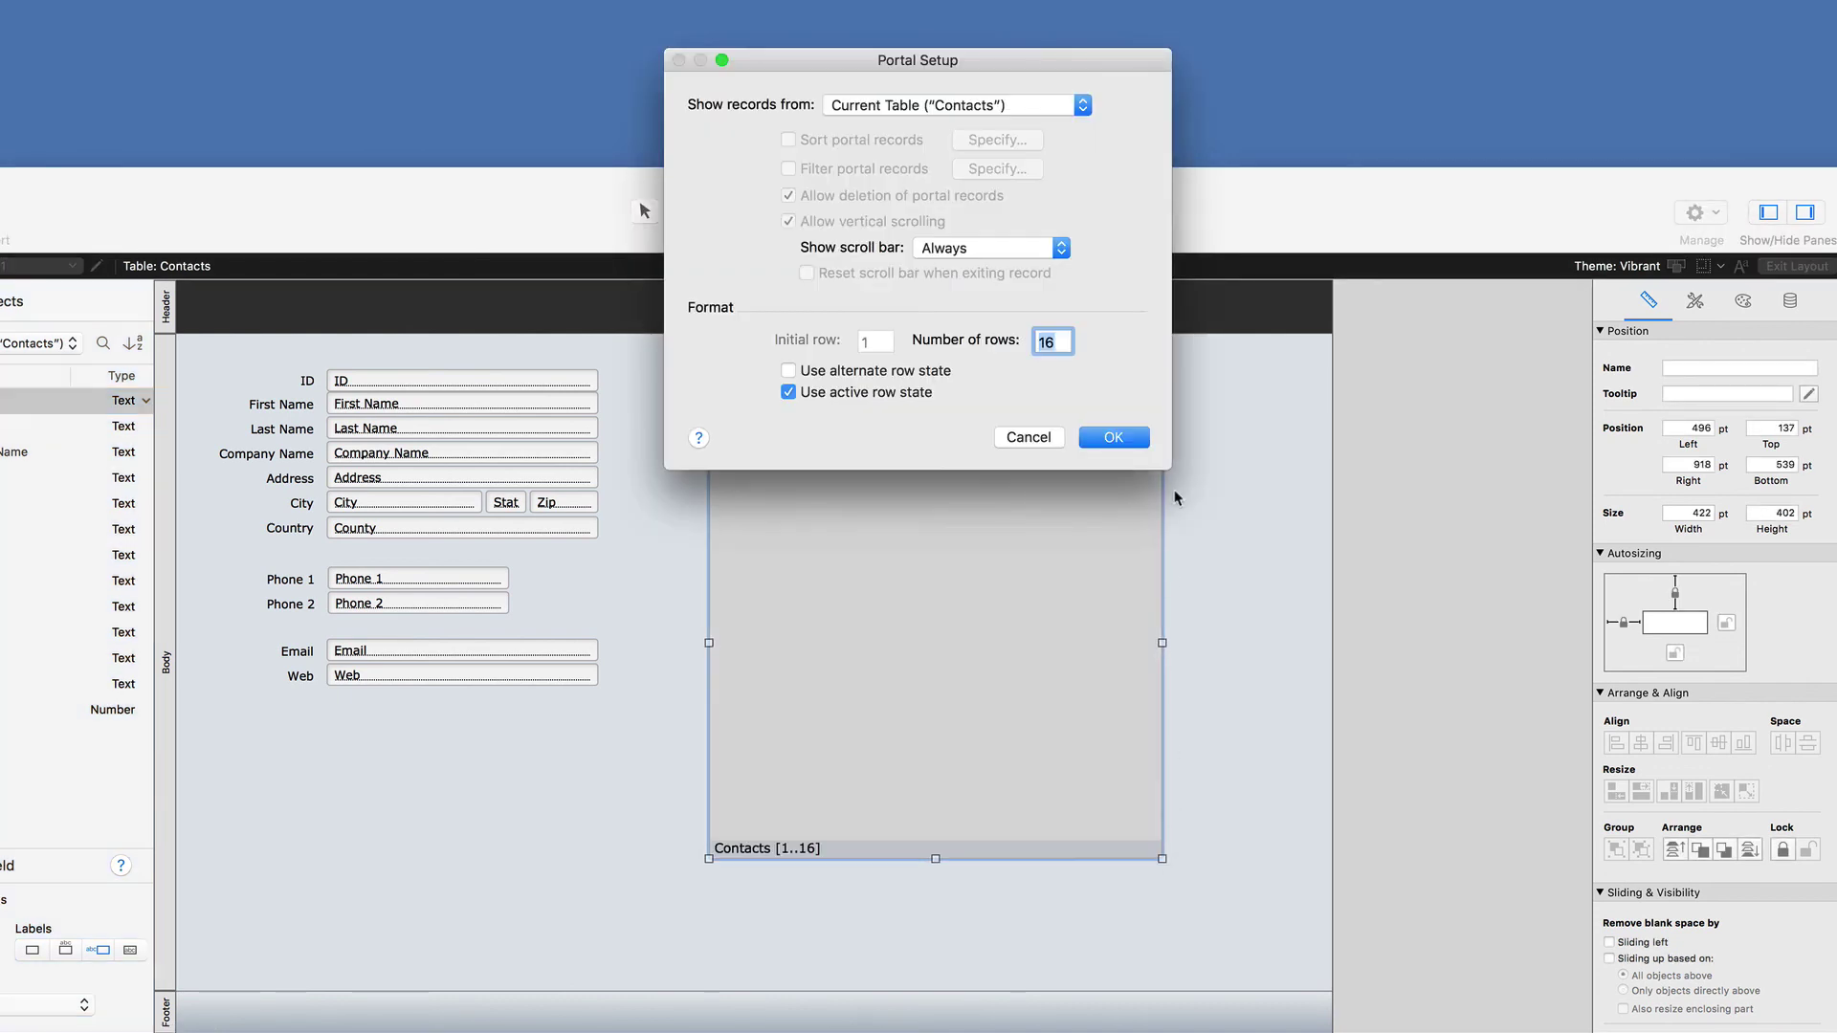
pyautogui.click(903, 105)
pyautogui.click(910, 247)
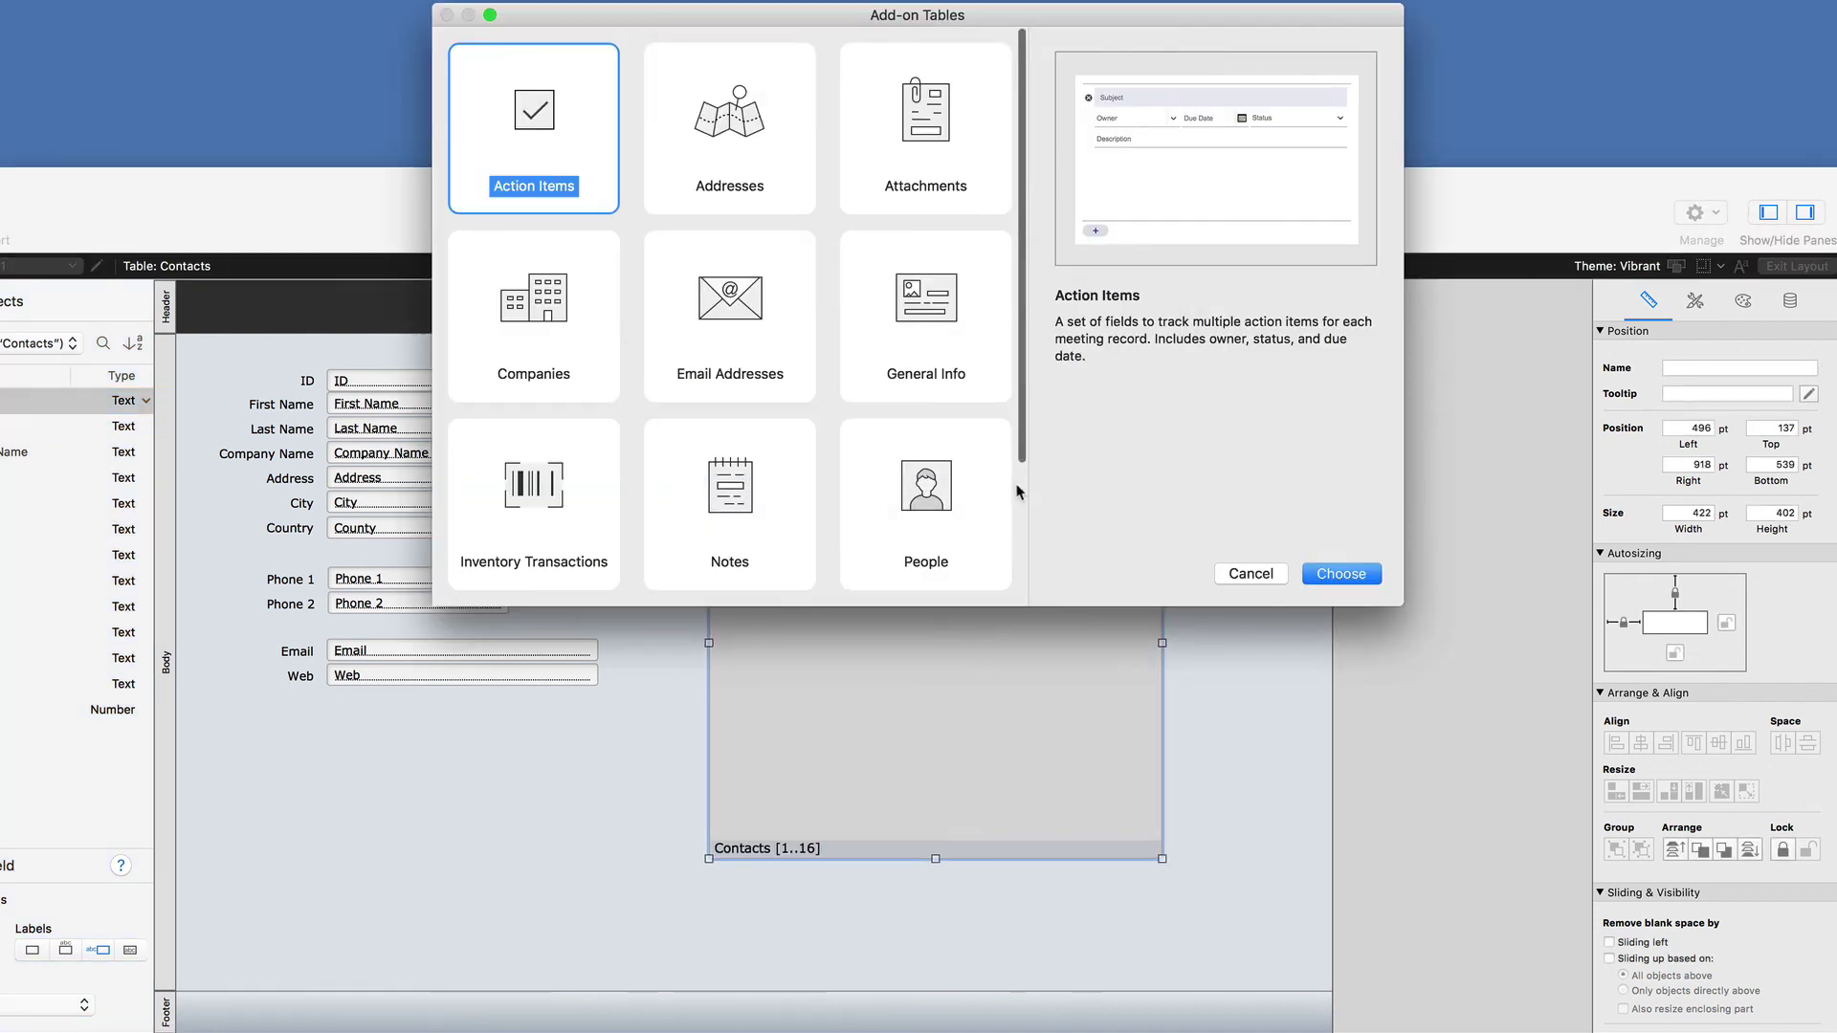
pyautogui.press('Down')
pyautogui.press('Down')
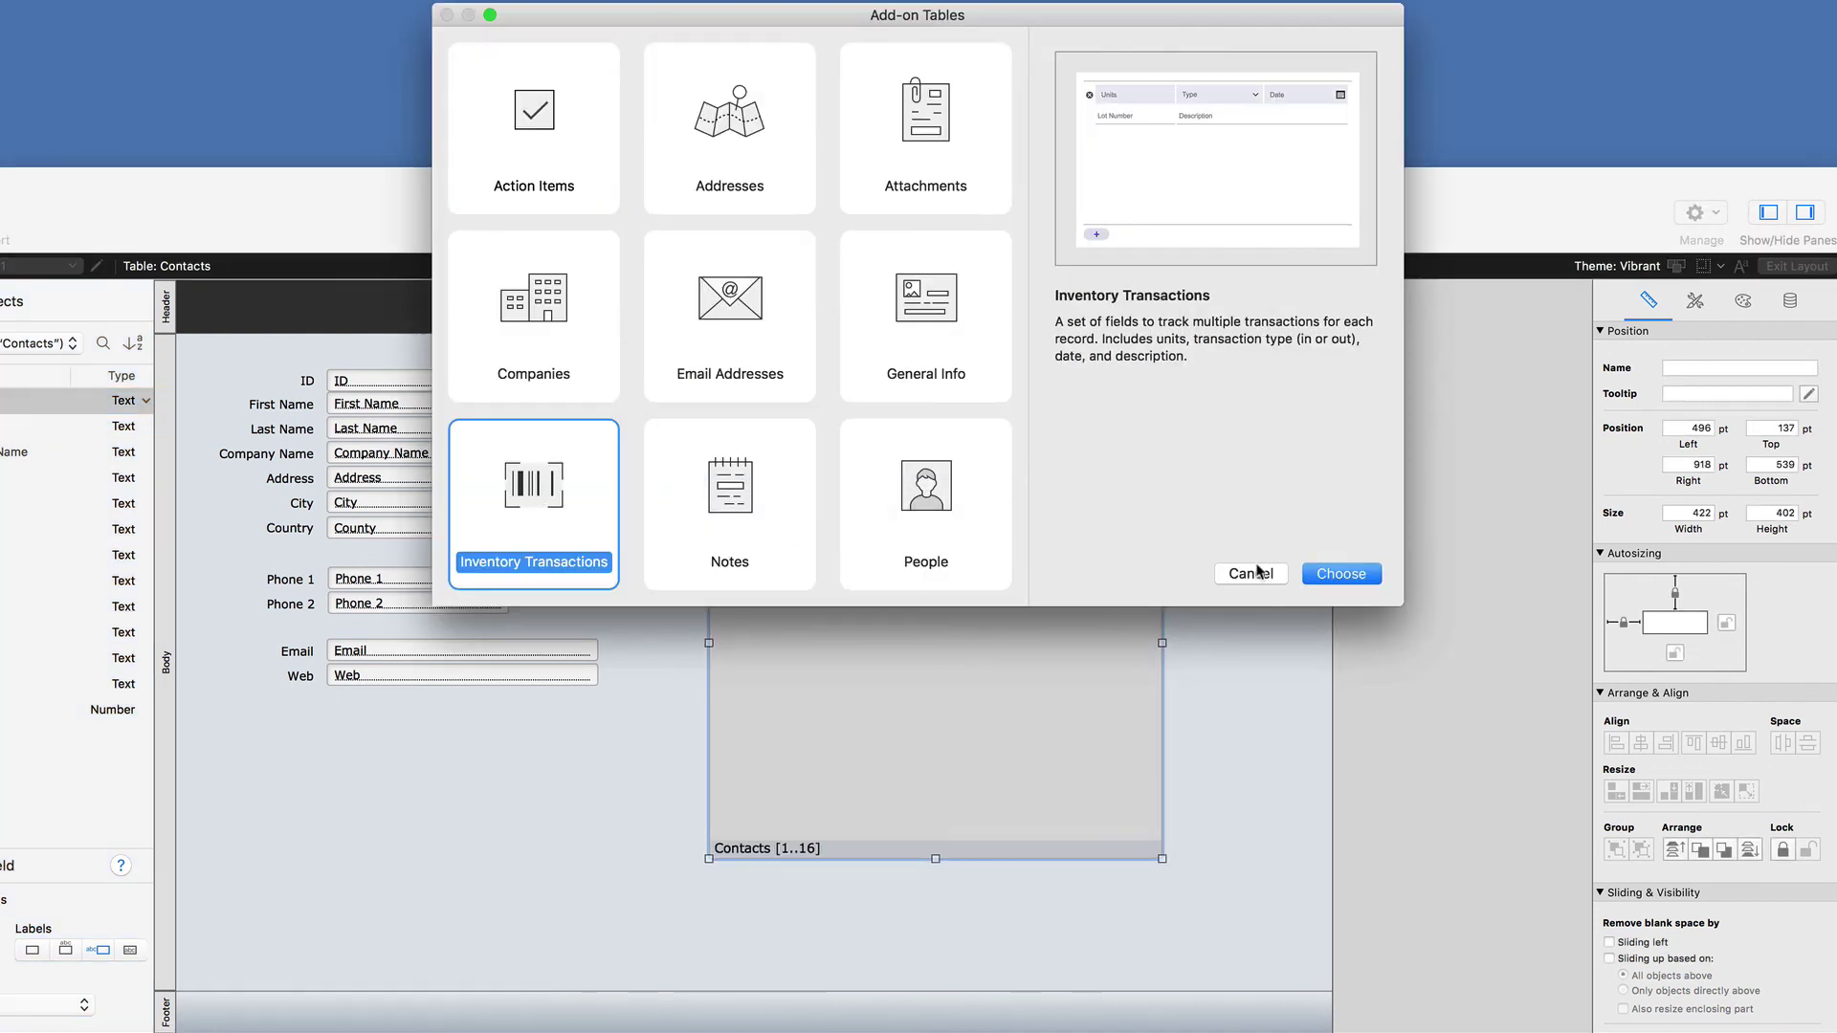
pyautogui.click(1325, 574)
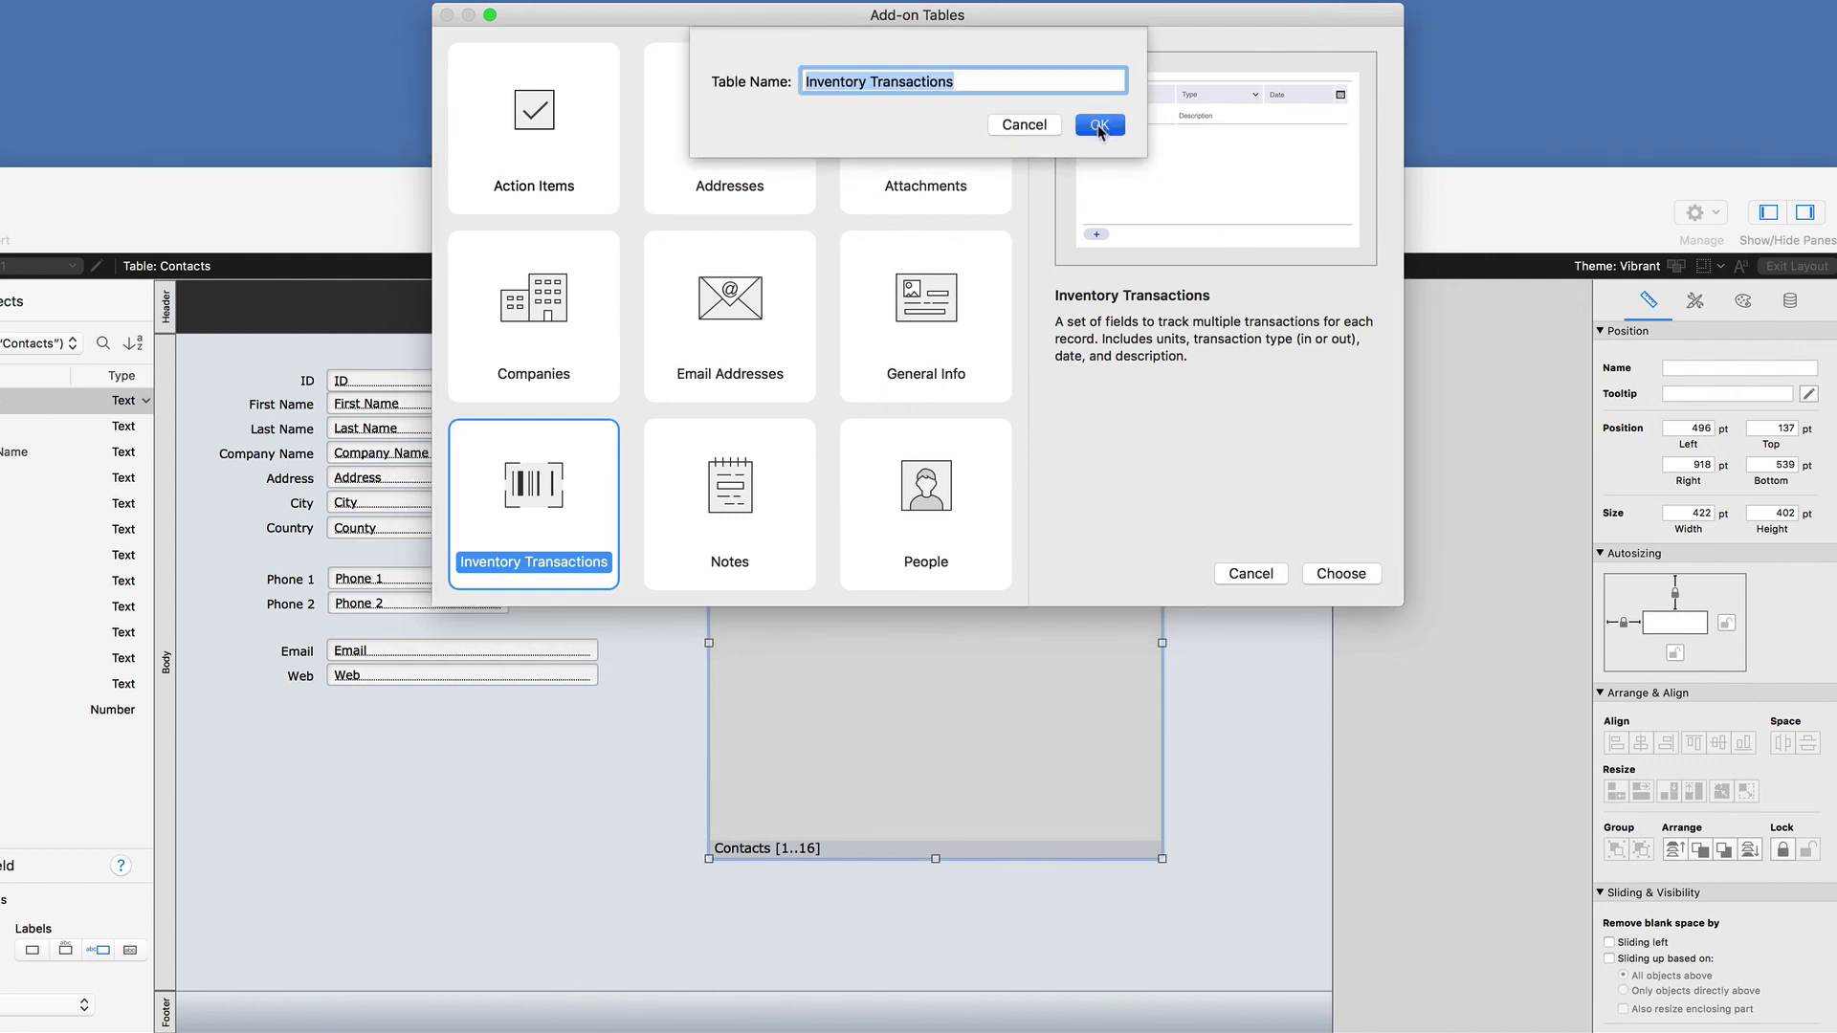
pyautogui.click(1100, 125)
pyautogui.moveTo(1344, 835); pyautogui.dragTo(701, 398)
pyautogui.moveTo(877, 576); pyautogui.dragTo(788, 591)
# - In Browse mode, log a test transaction marked In with description 'asdfasdf'
pyautogui.press('super+b')
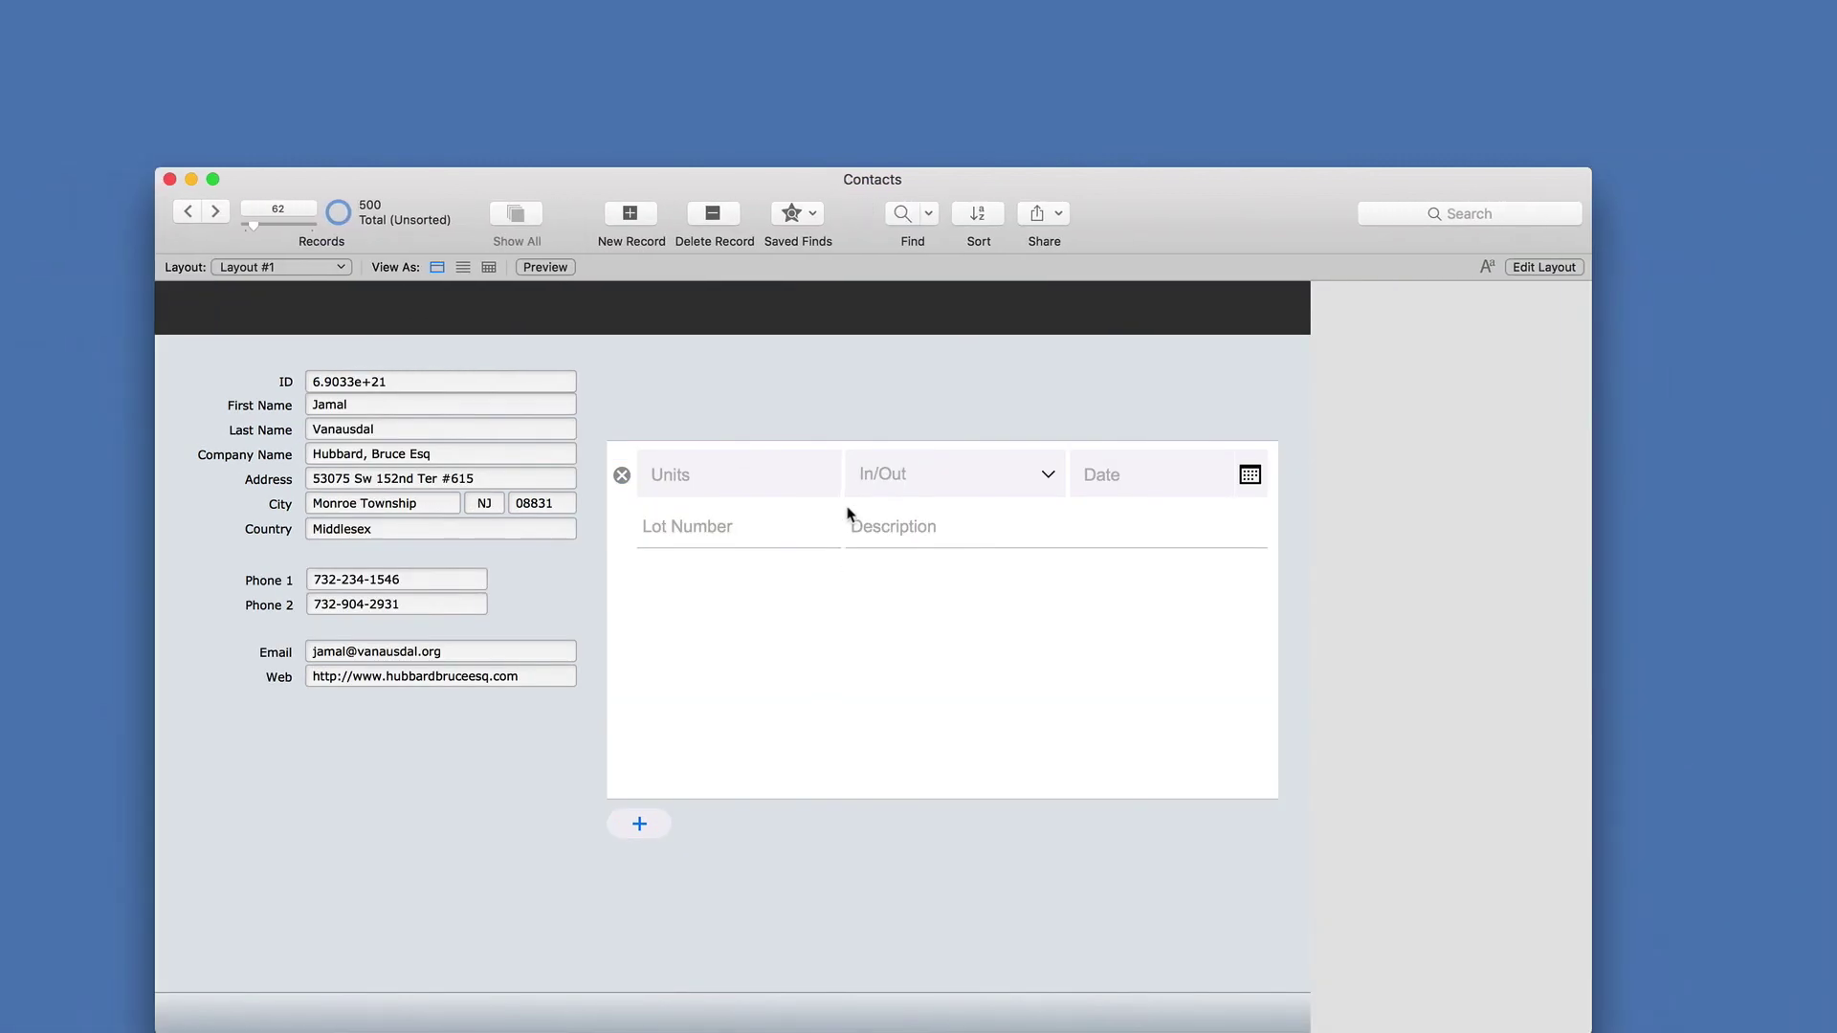
pyautogui.click(788, 475)
pyautogui.write('23')
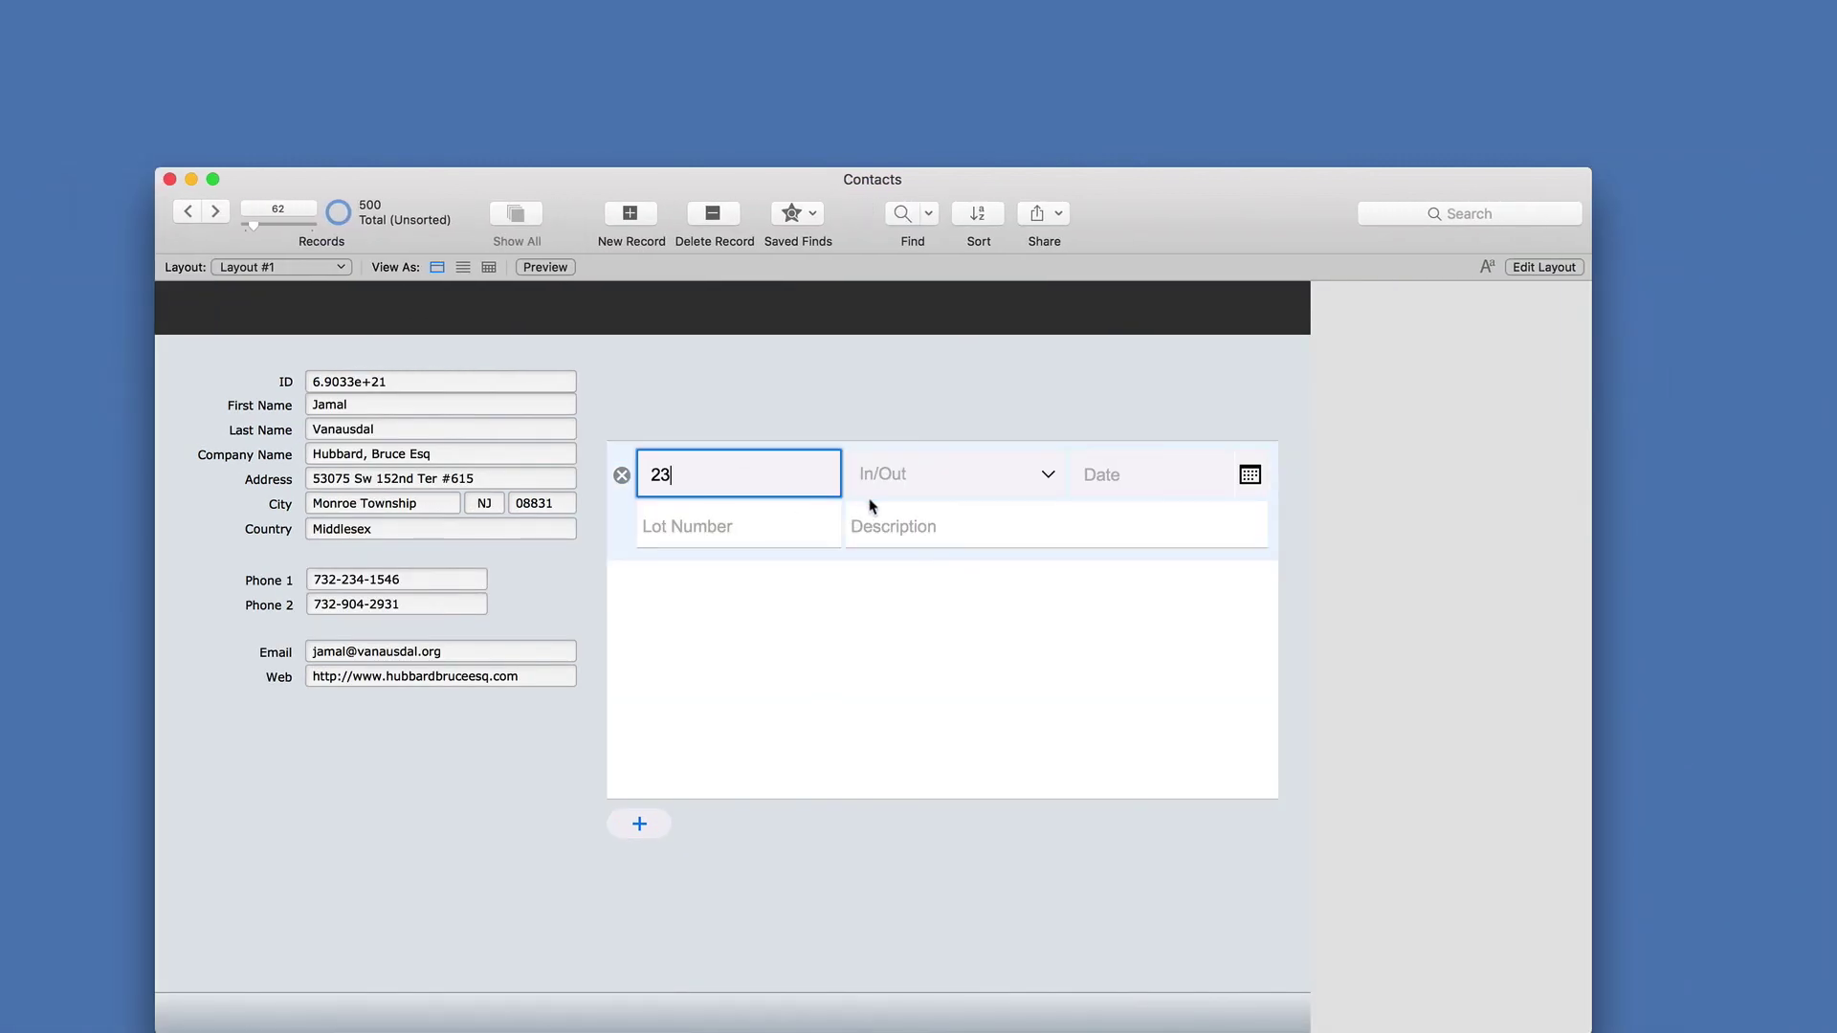
pyautogui.click(897, 481)
pyautogui.click(897, 492)
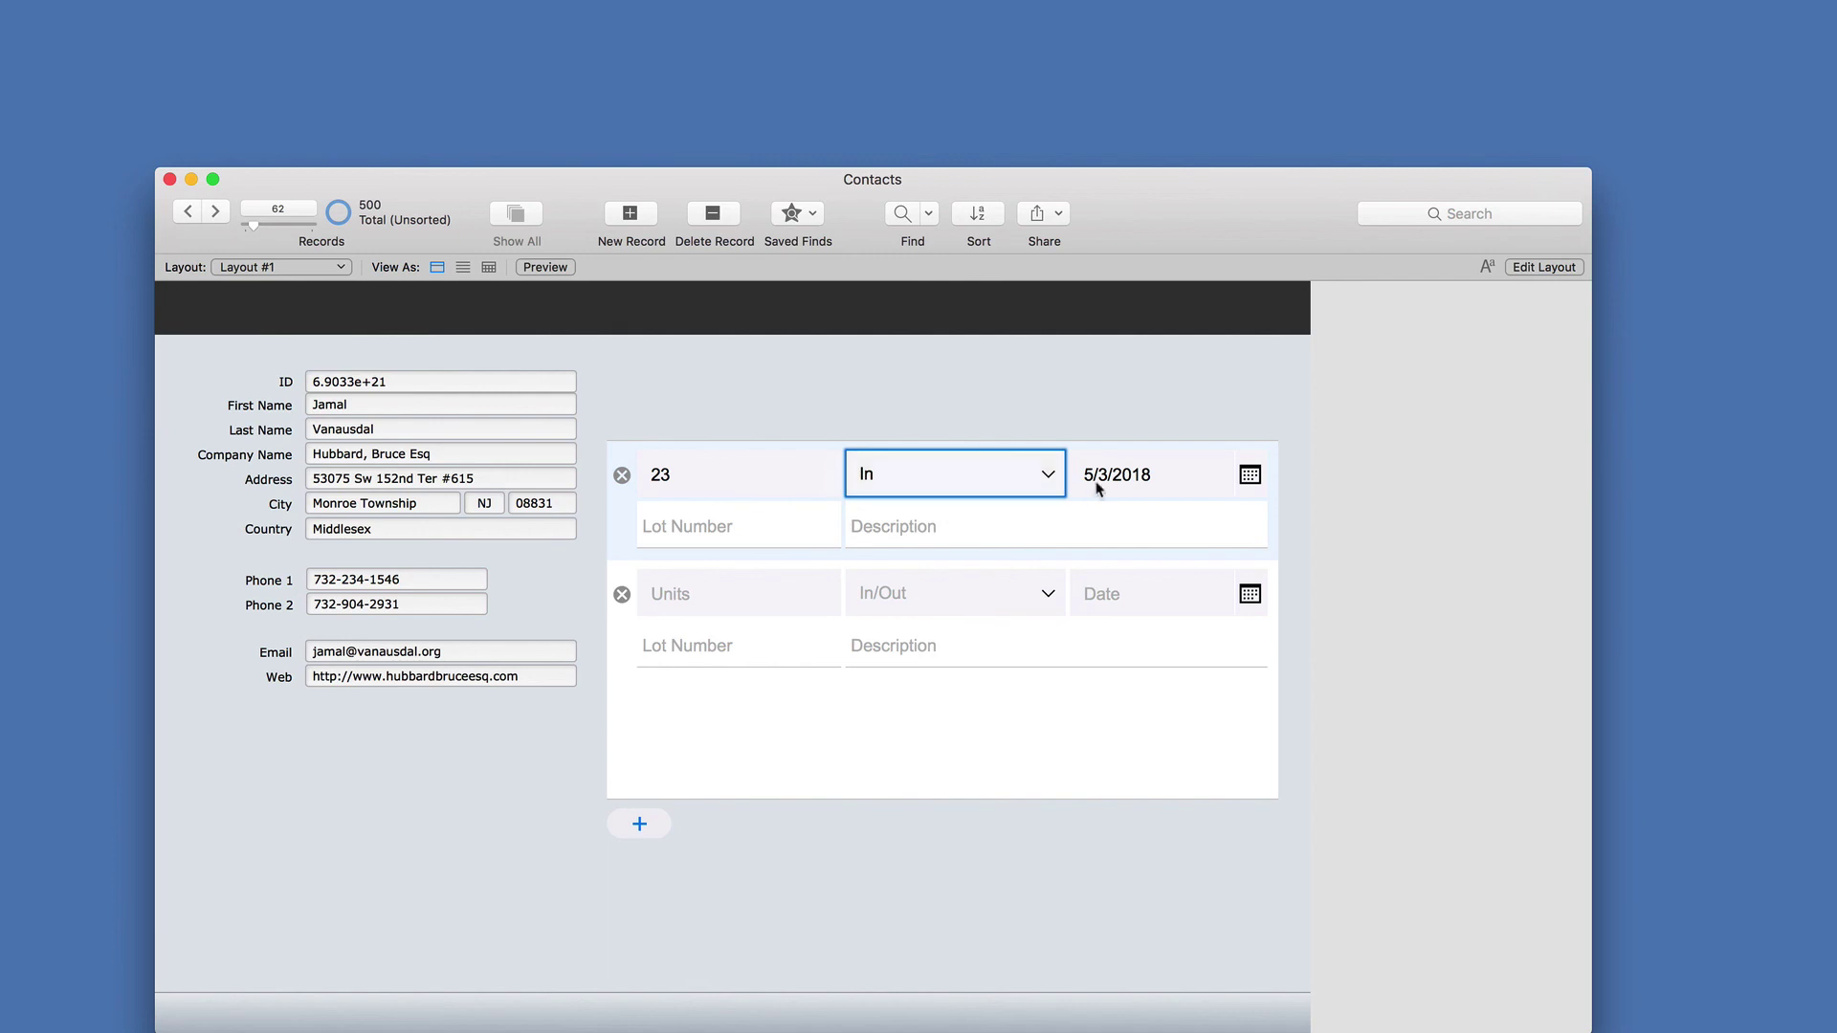
pyautogui.click(759, 528)
pyautogui.click(929, 532)
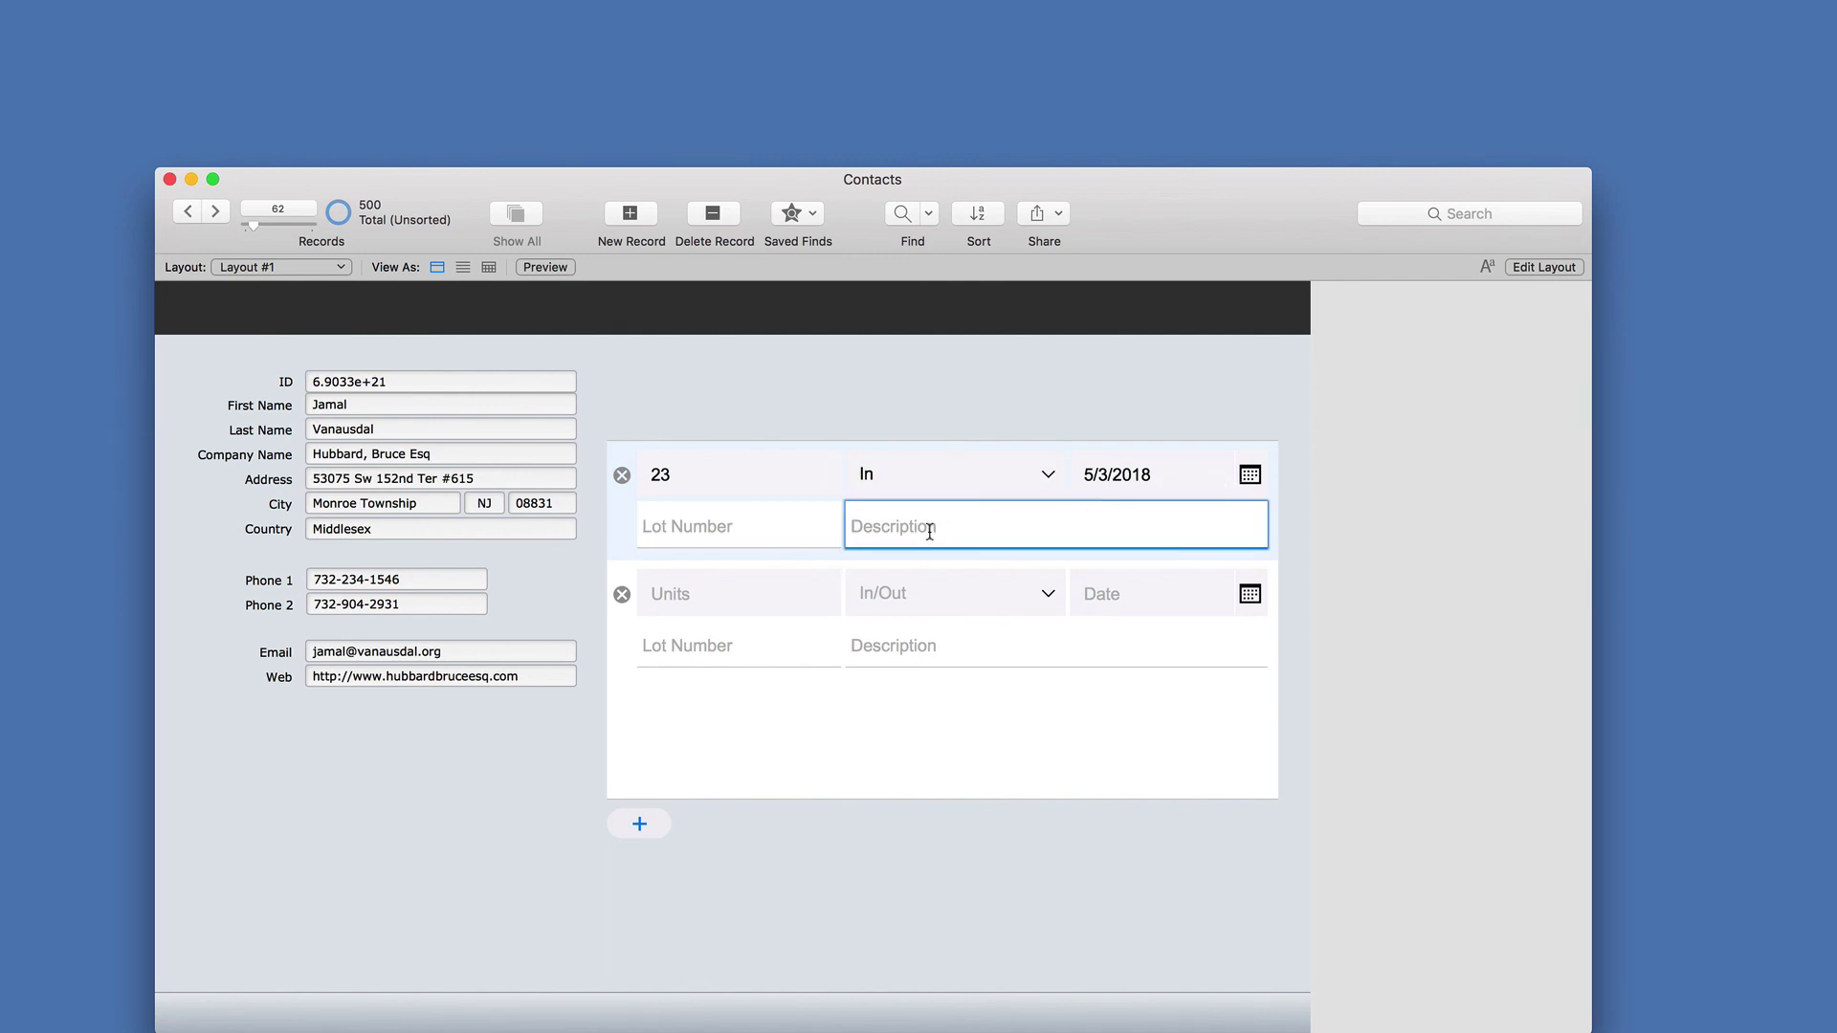
pyautogui.write('asdfasdf')
pyautogui.click(749, 604)
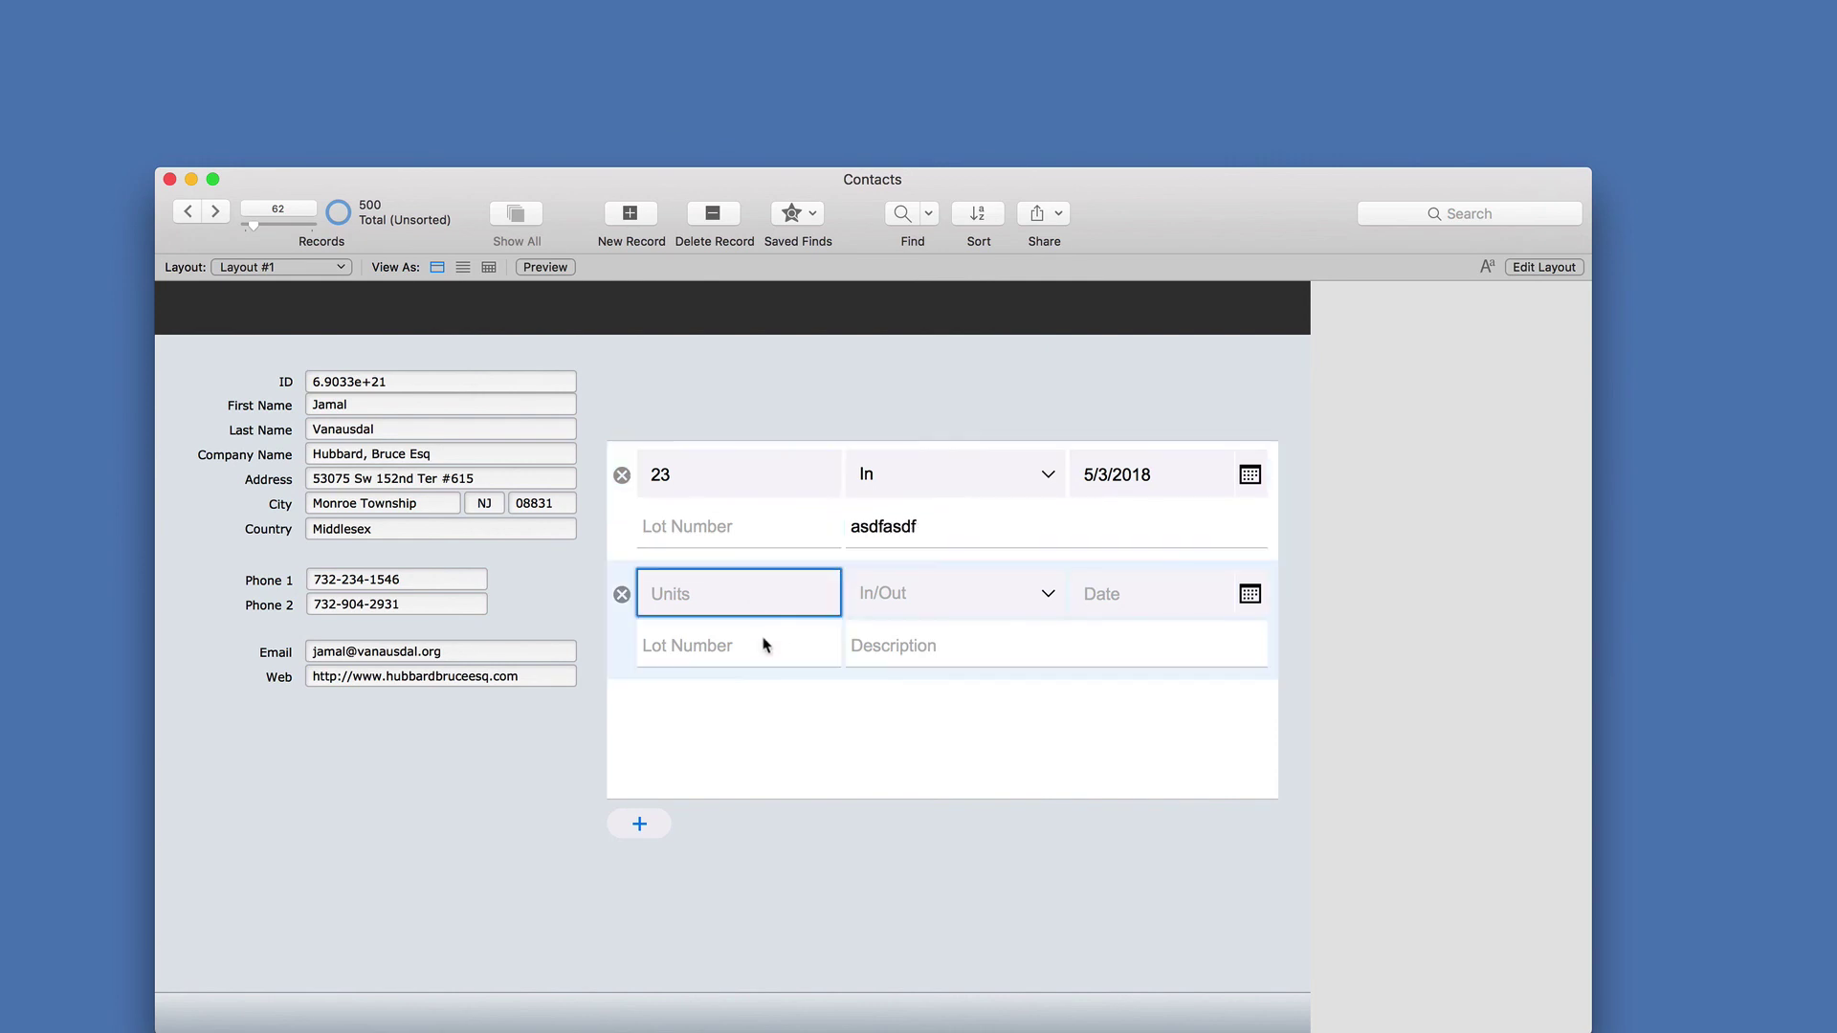
pyautogui.click(767, 646)
pyautogui.click(1011, 614)
pyautogui.click(1284, 660)
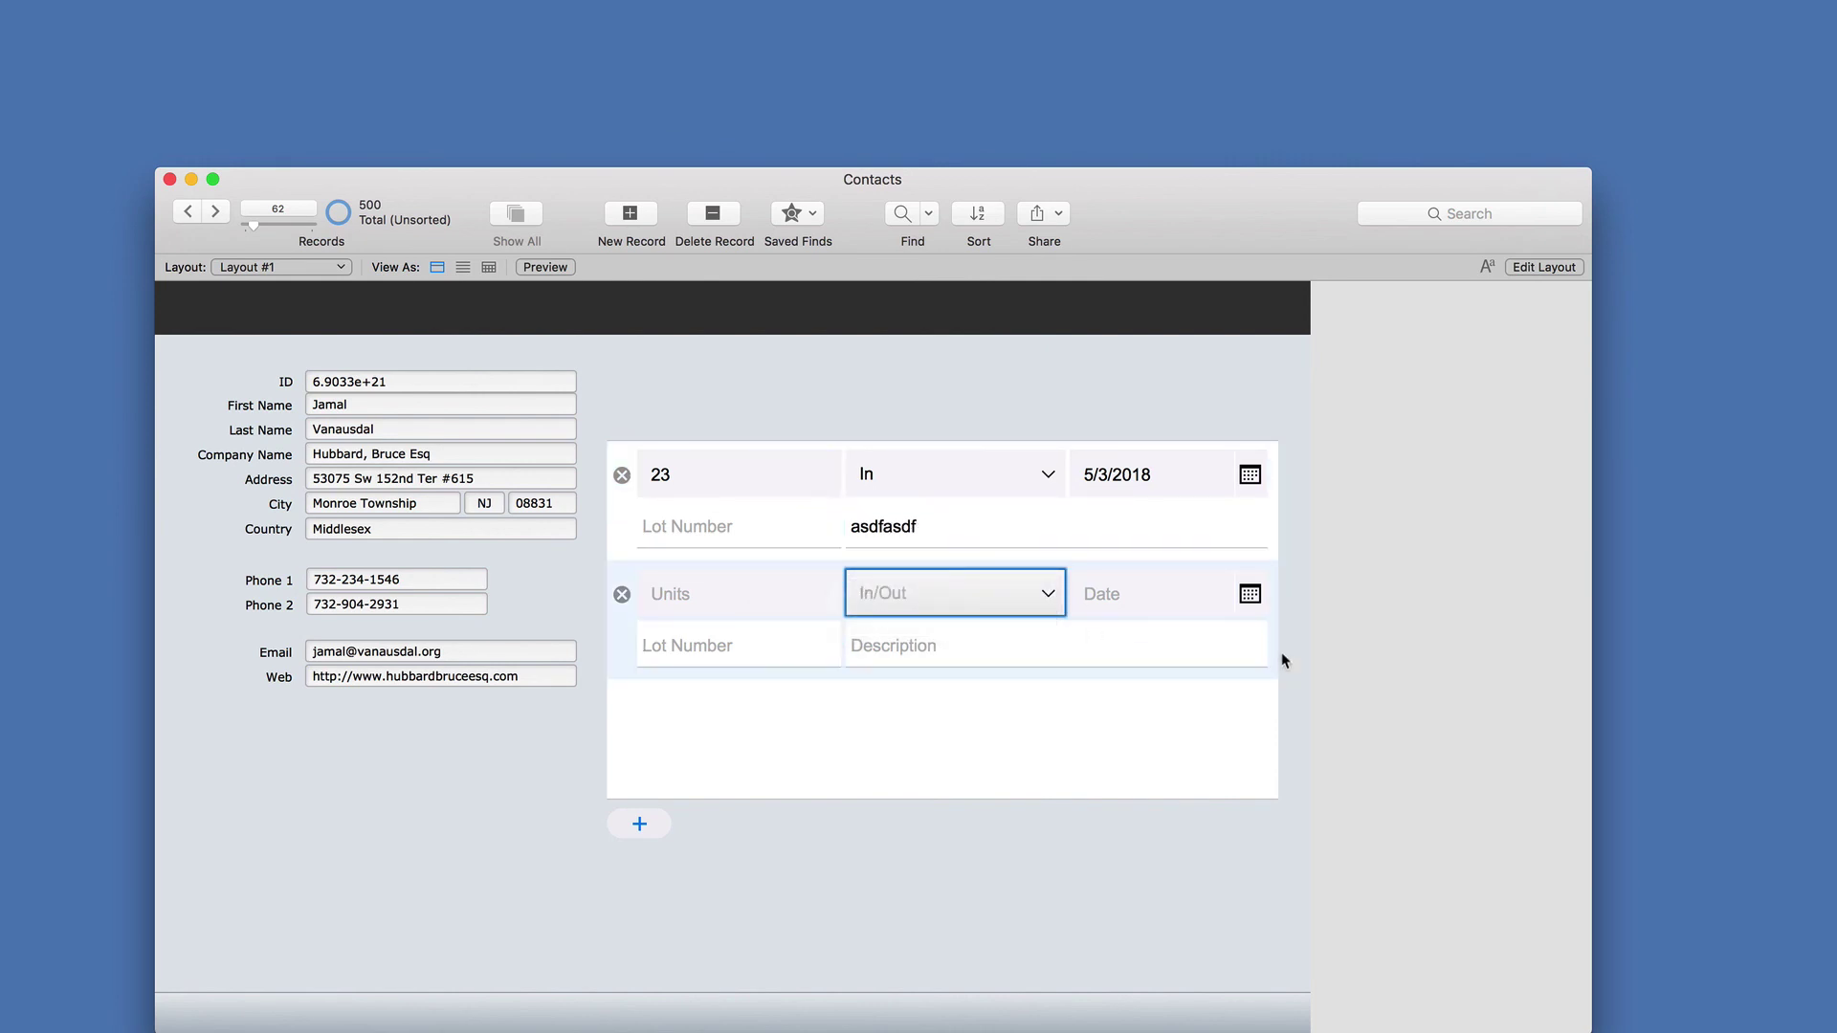
pyautogui.press('super+l')
# - Select and delete the Inventory Transactions portal from the layout
pyautogui.moveTo(1435, 903); pyautogui.dragTo(645, 404)
pyautogui.press('Delete')
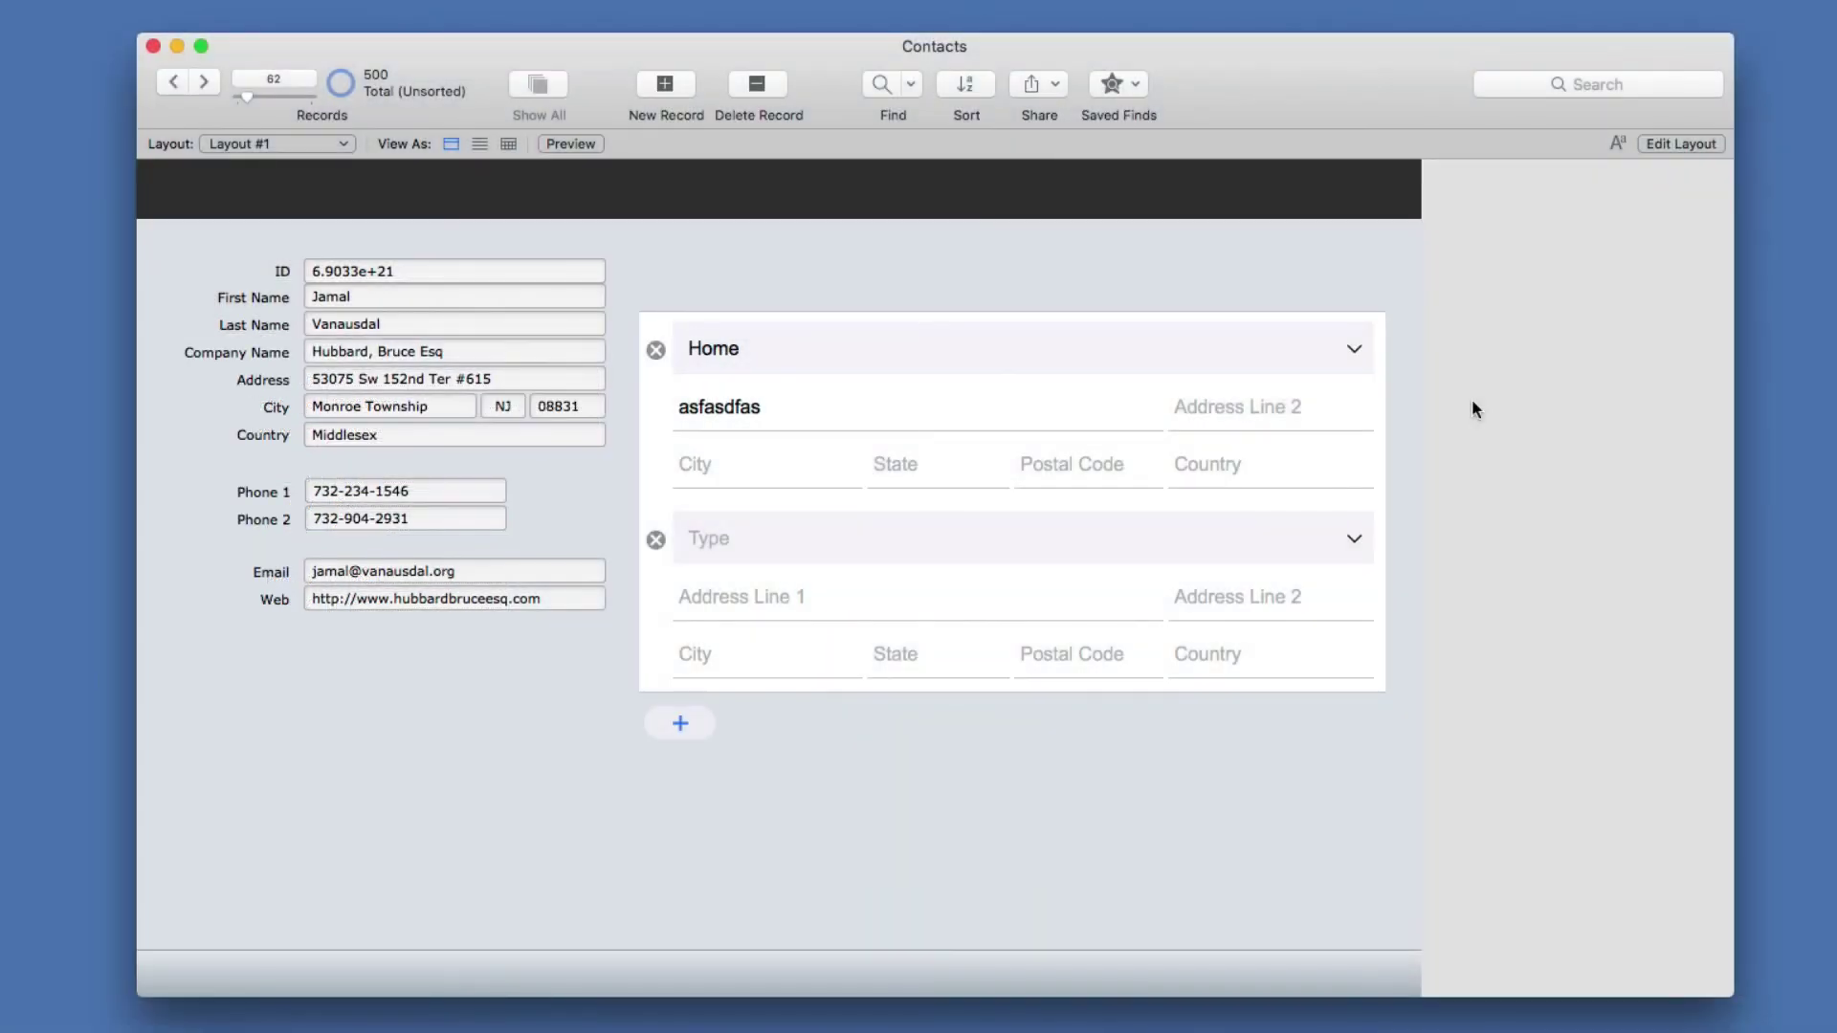